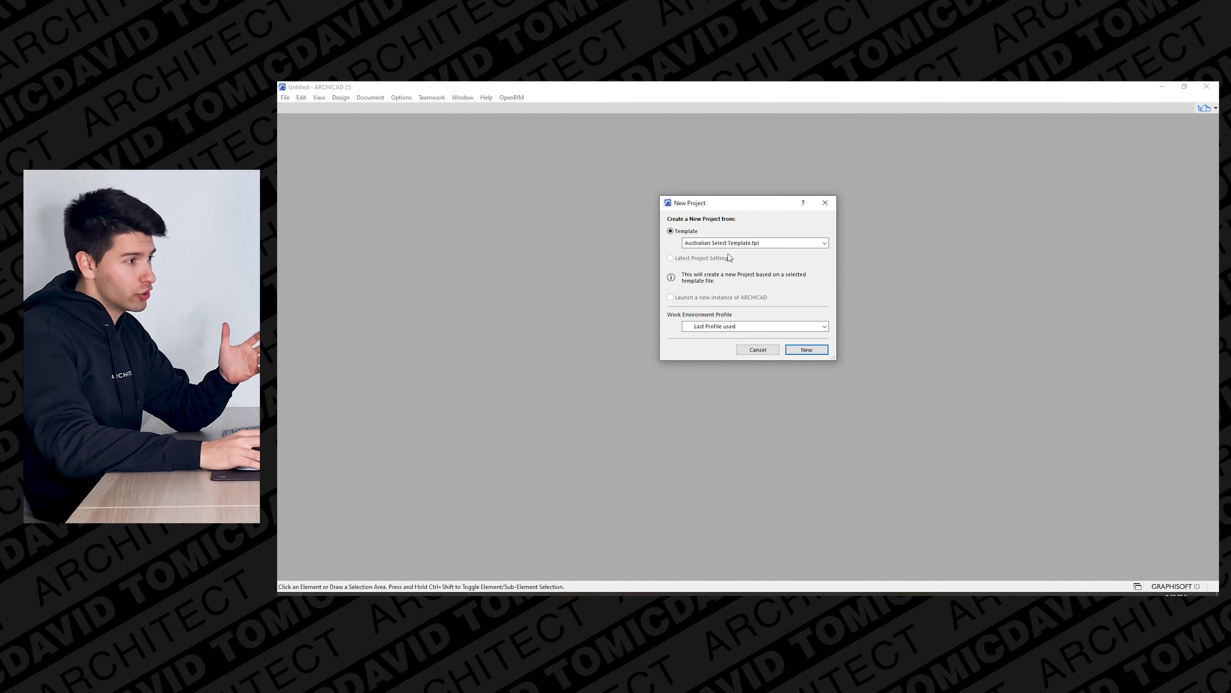
# Create a new project based on the Australian Select Template.
pyautogui.click(807, 352)
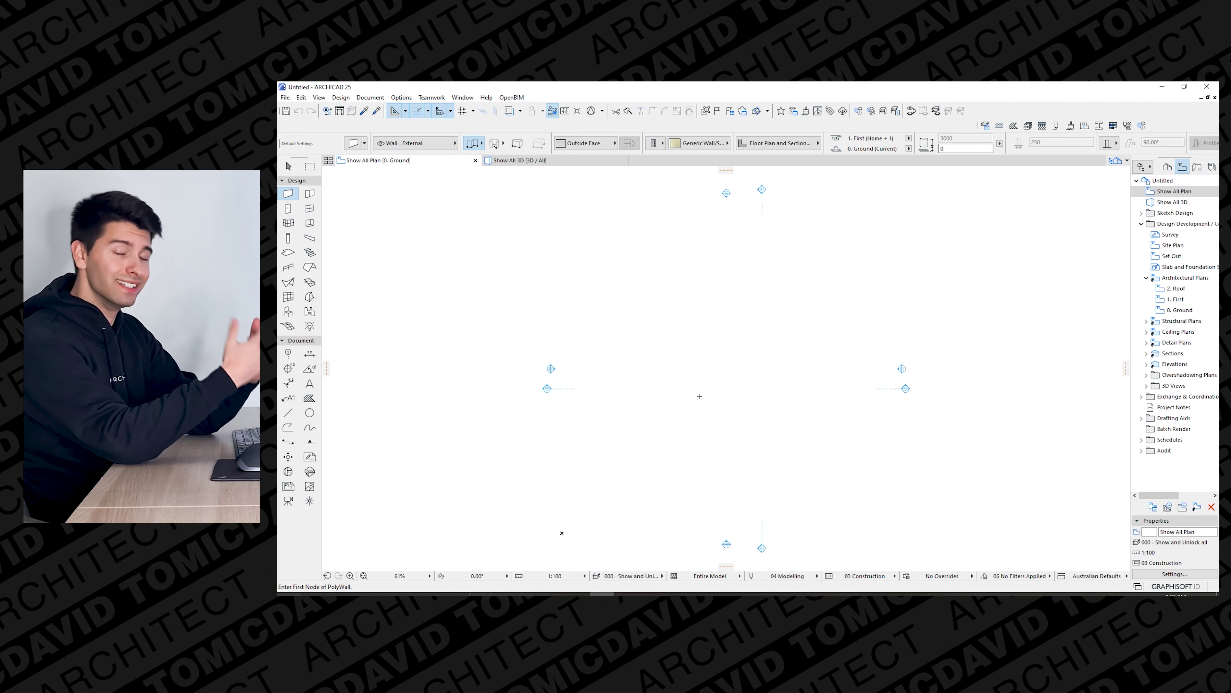
pyautogui.press('Escape')
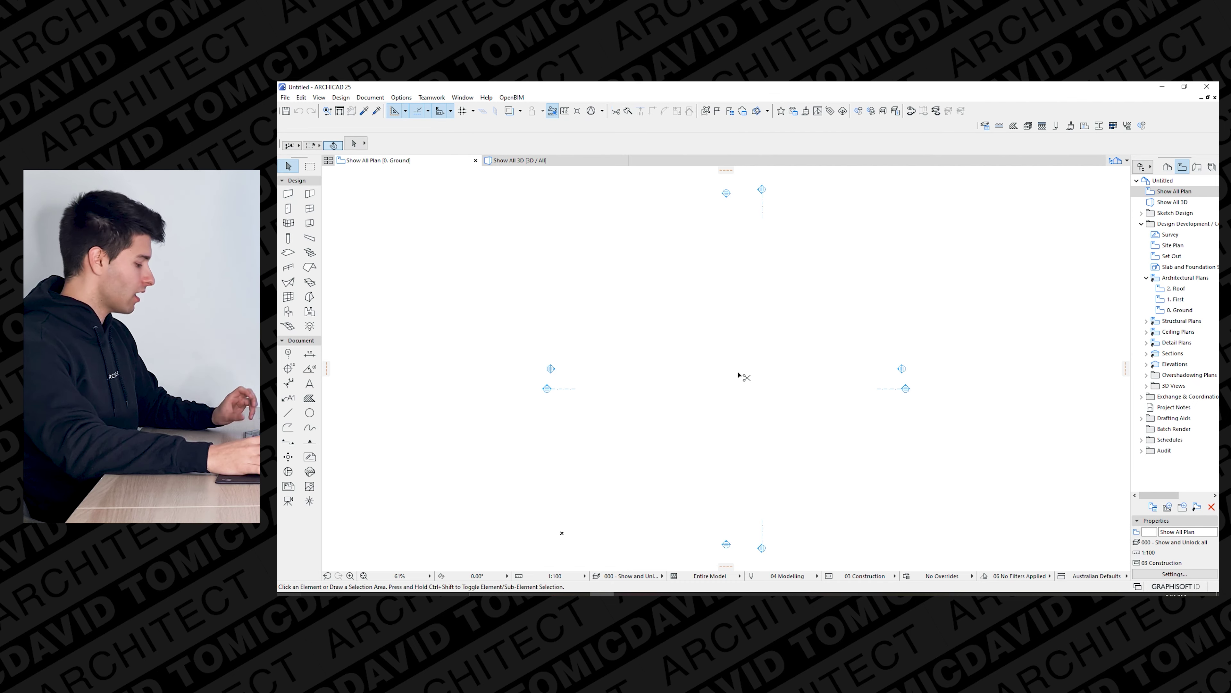
# Insert a storey named Footing below Ground in the storey settings, at elevation -172.
pyautogui.hotkey('ctrl', '7')
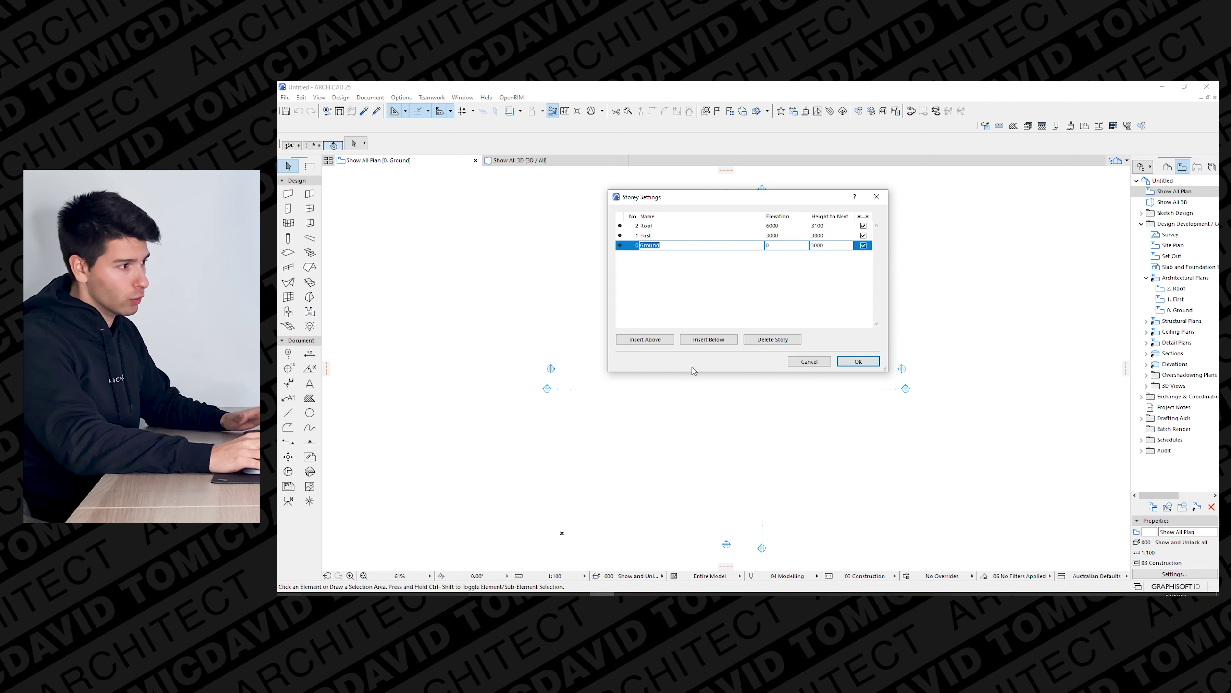
pyautogui.click(709, 340)
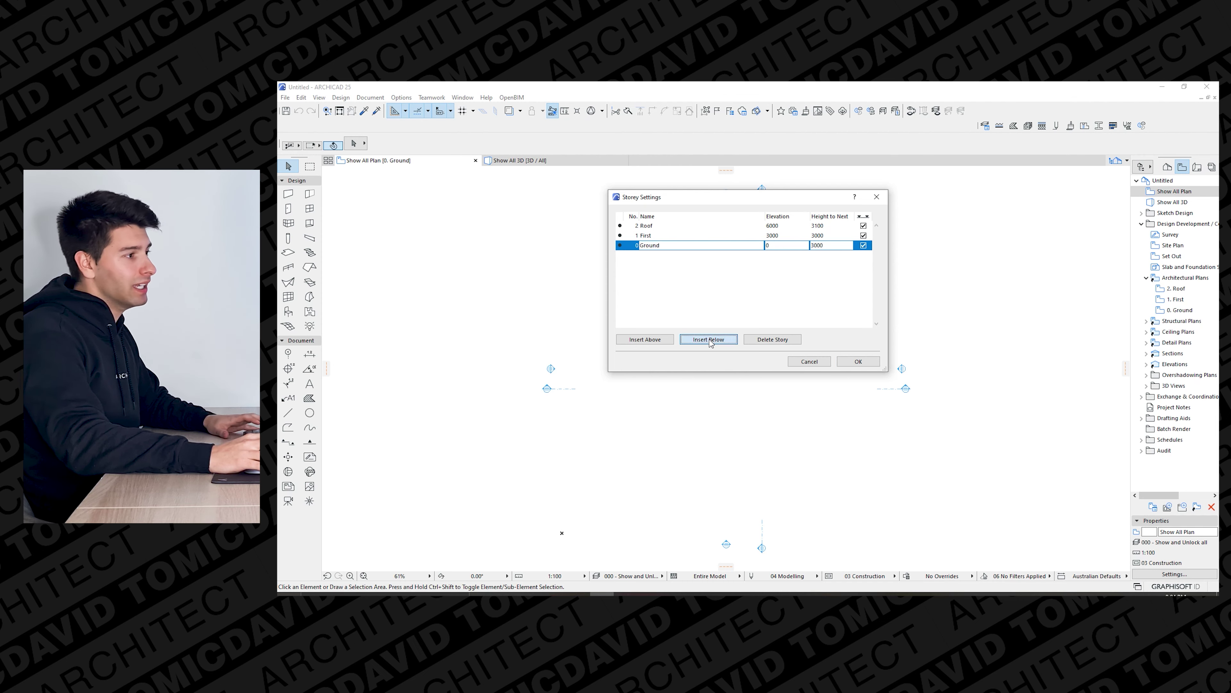
pyautogui.write('Fott')
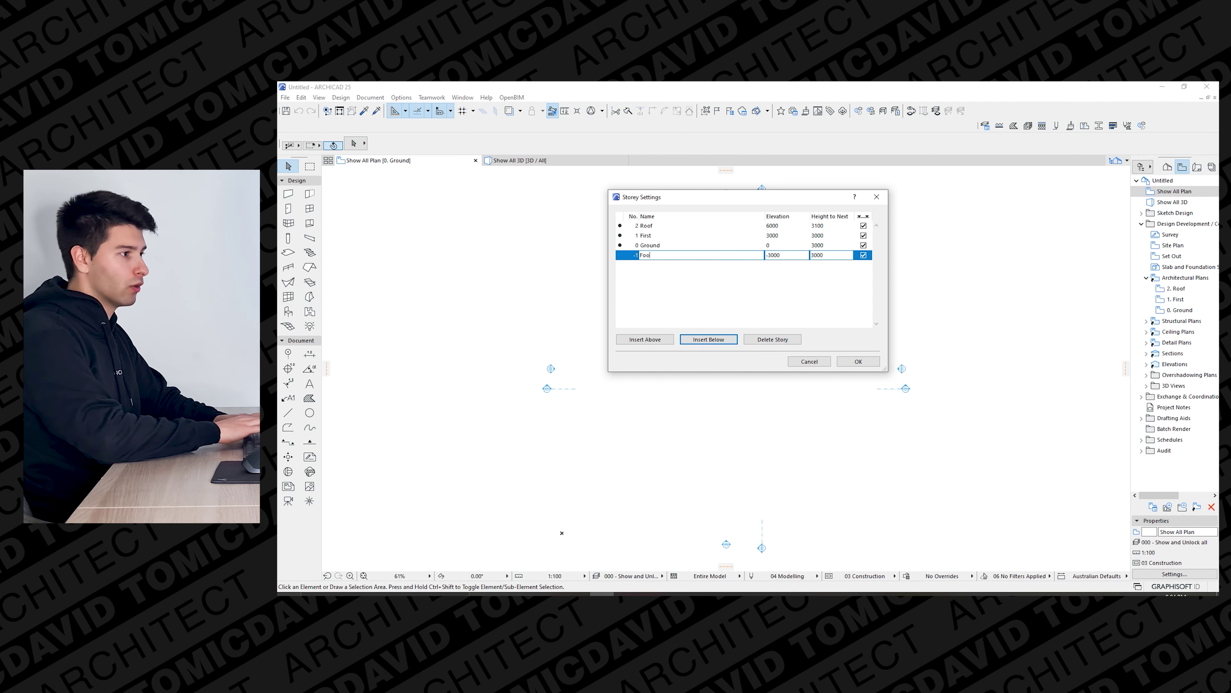
pyautogui.write('ting')
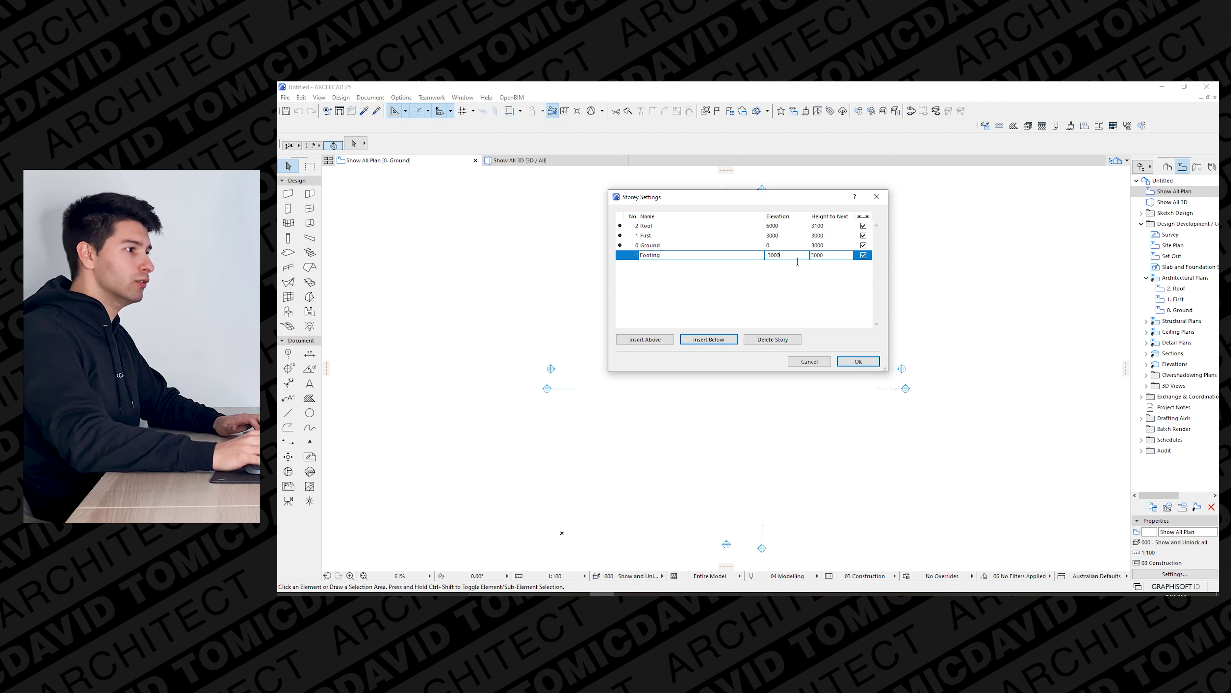
pyautogui.press('BackSpace')
pyautogui.press('BackSpace')
pyautogui.write('172')
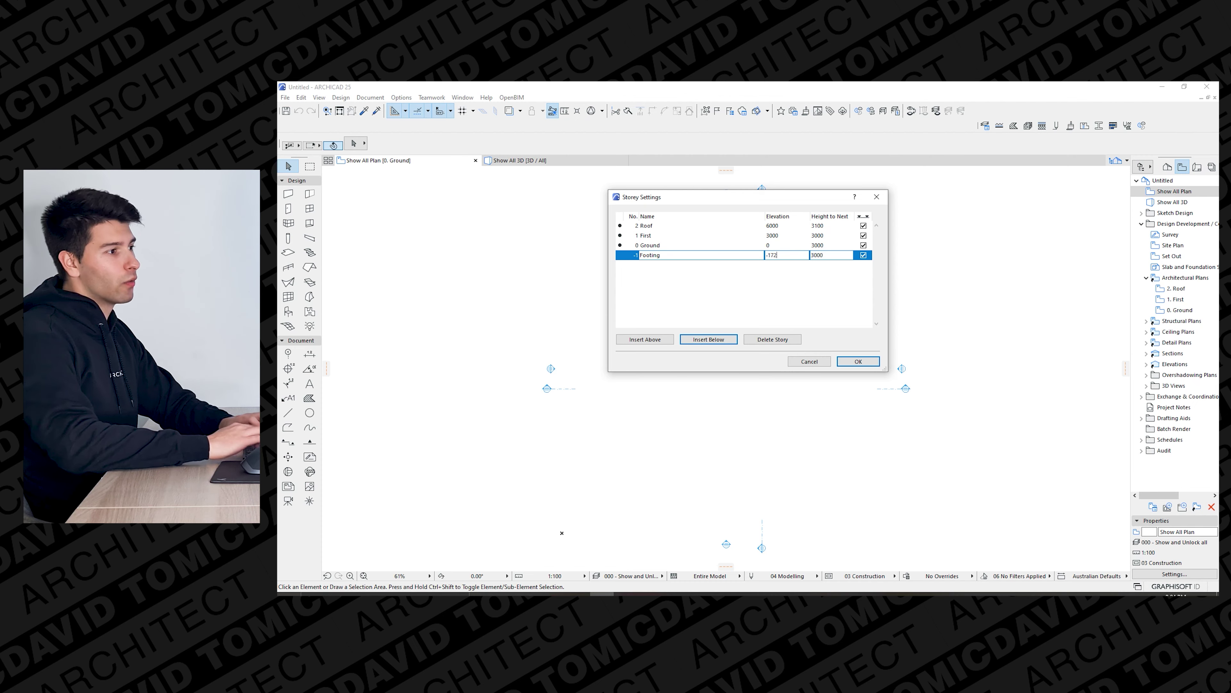
pyautogui.press('Return')
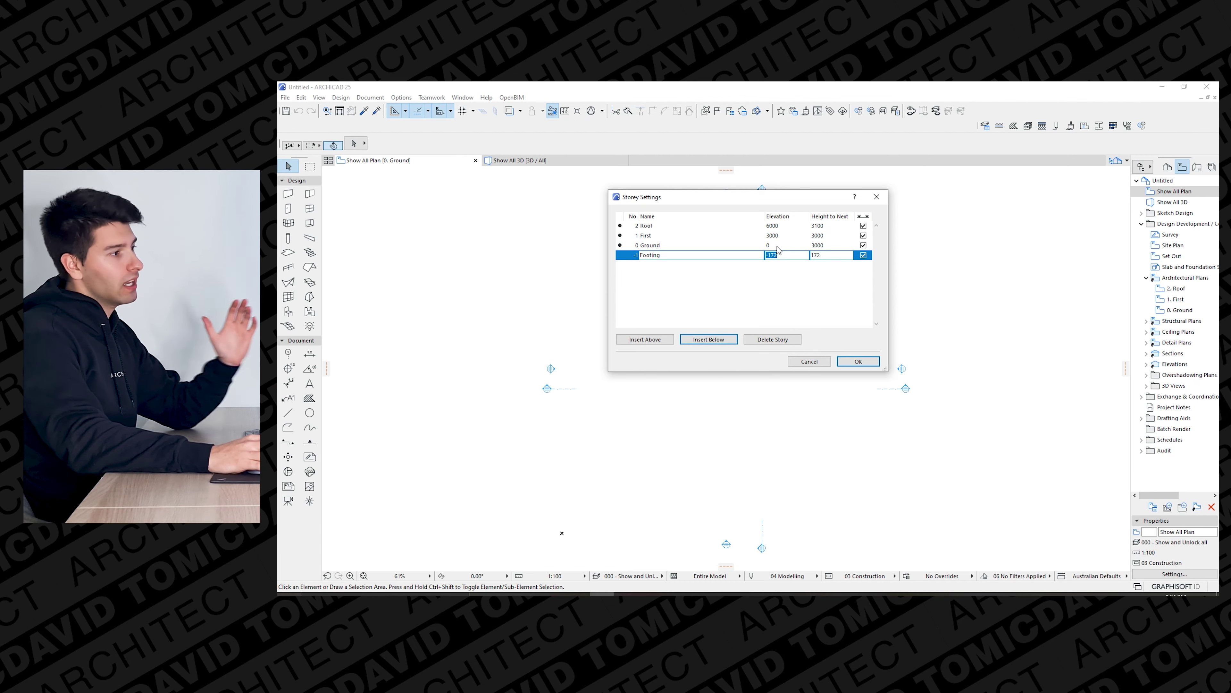
# Set the Ground storey's height to next to 2745.
pyautogui.click(827, 246)
pyautogui.moveTo(831, 248); pyautogui.dragTo(786, 251)
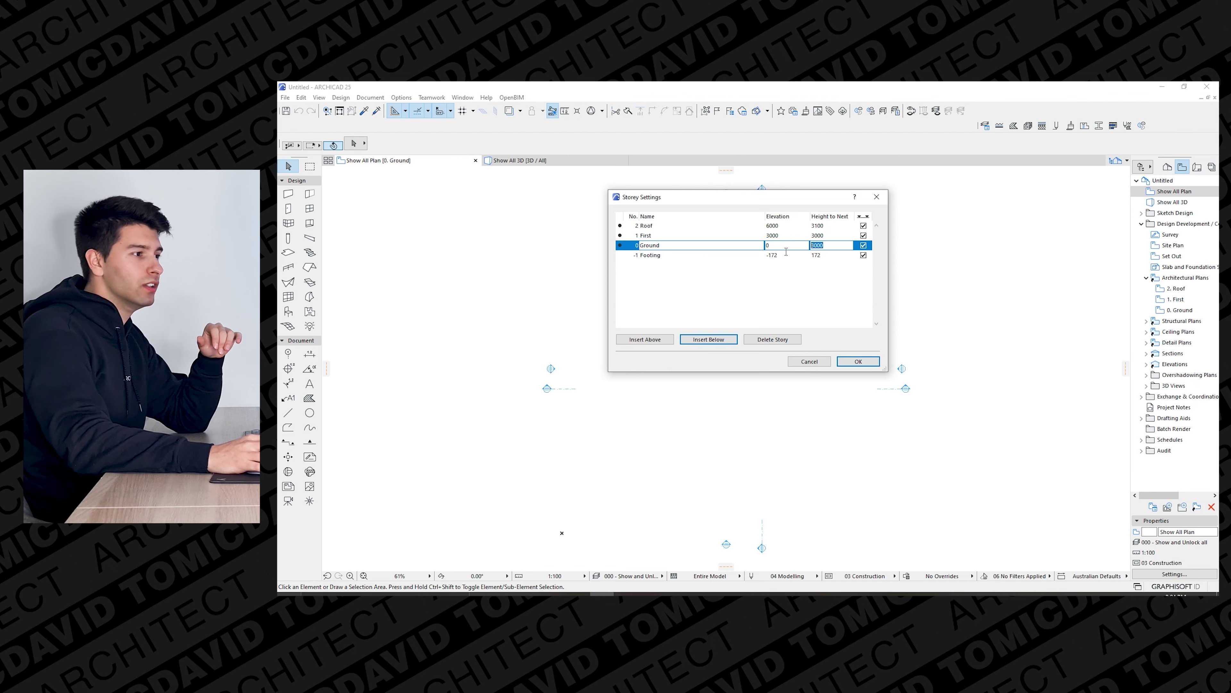
pyautogui.write('2745')
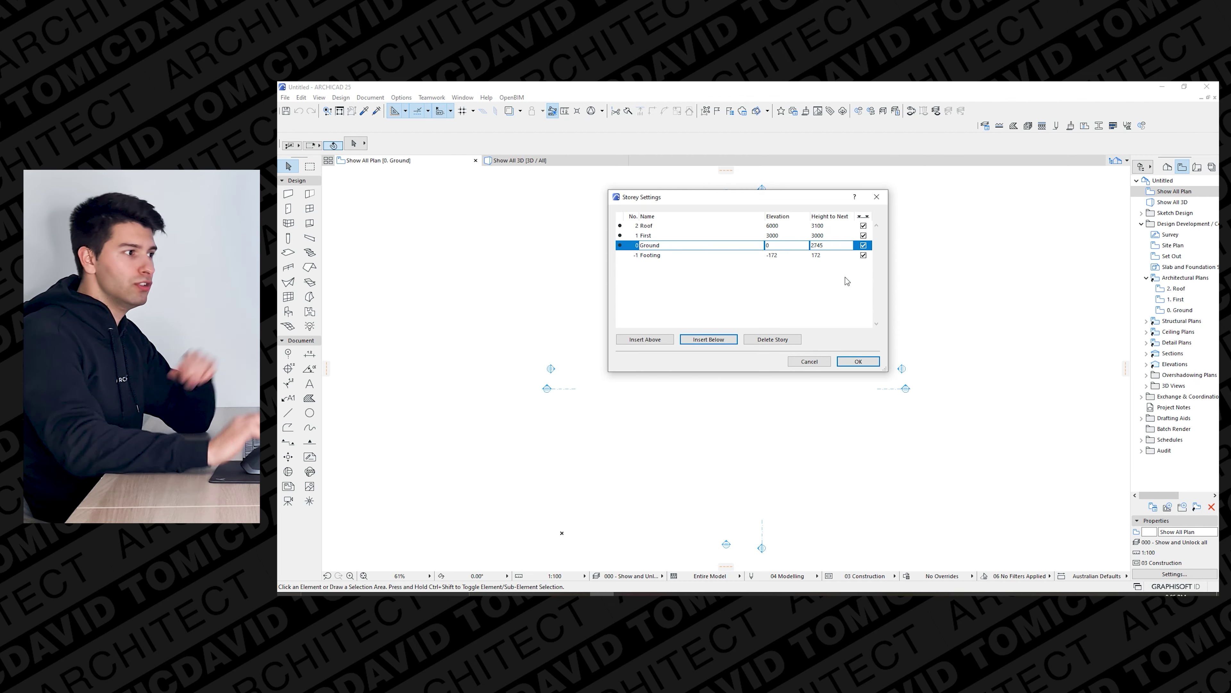
pyautogui.press('Return')
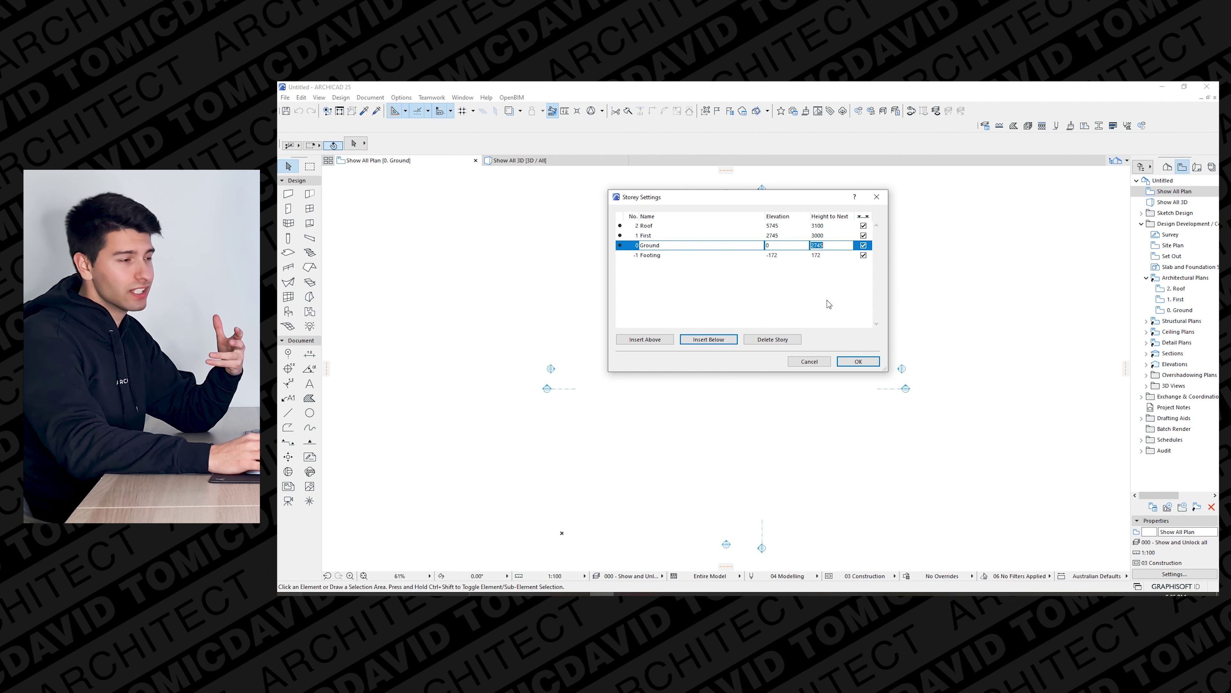
# Delete the First storey, set the Roof storey's height to next to 250, and apply the storey changes.
pyautogui.click(657, 235)
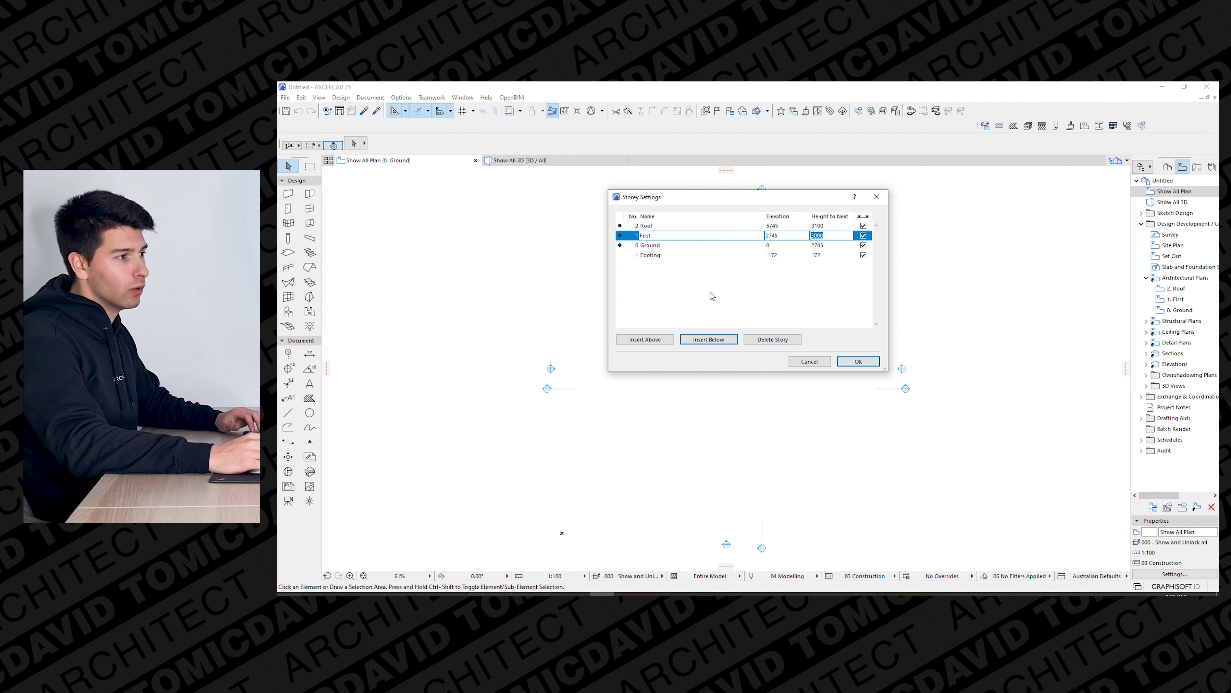
pyautogui.click(767, 340)
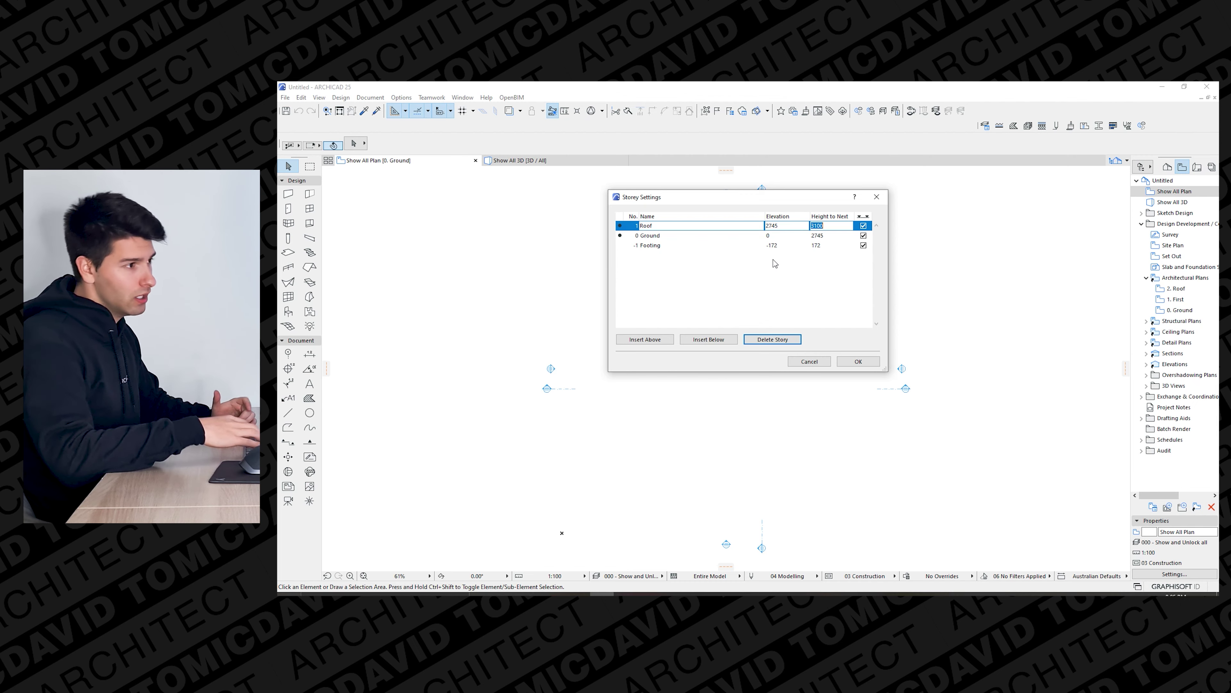
pyautogui.write('250')
pyautogui.press('Return')
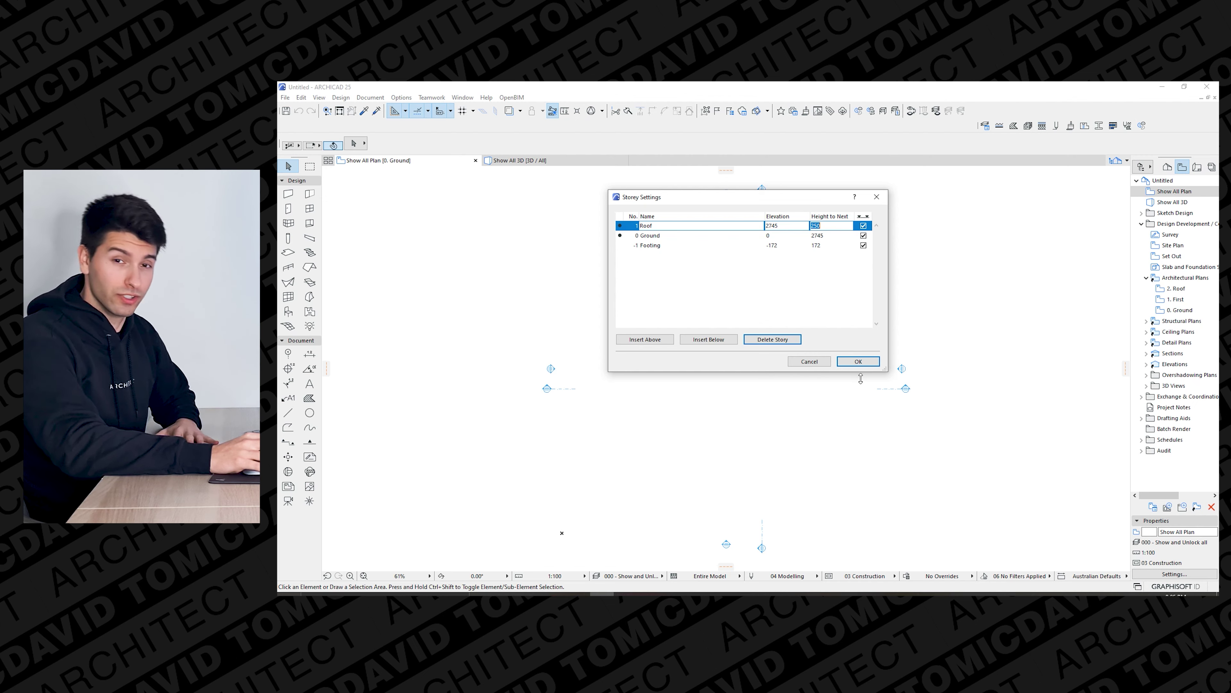
pyautogui.click(858, 362)
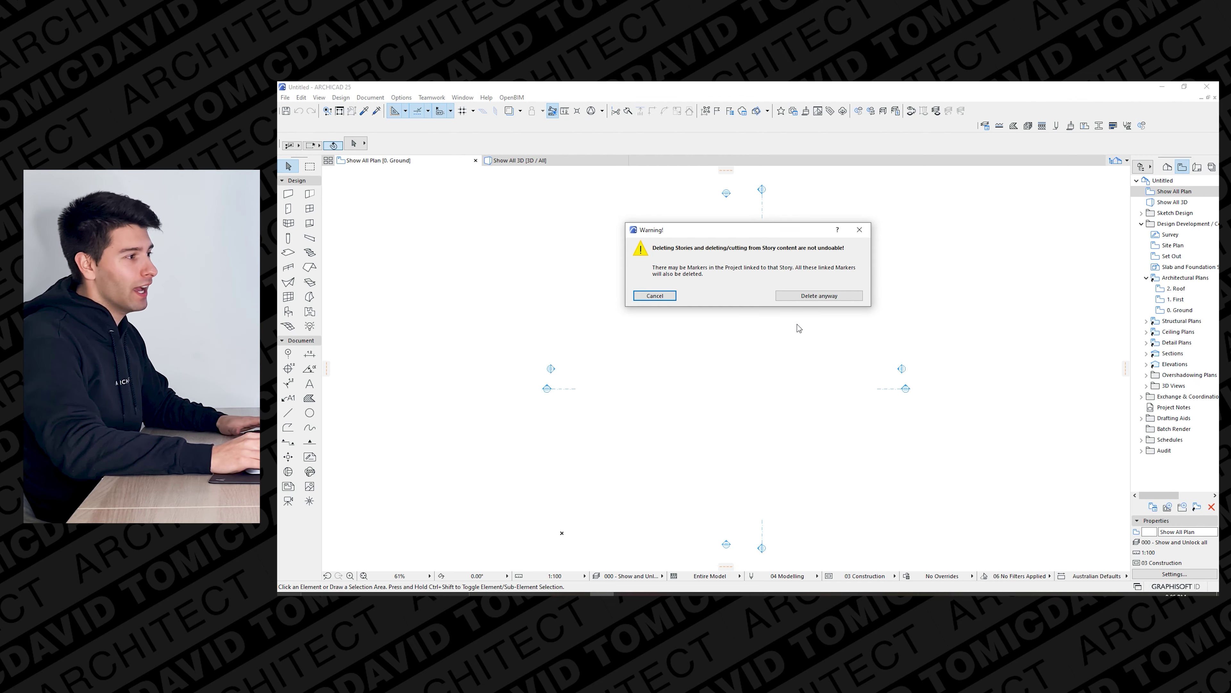
pyautogui.click(814, 297)
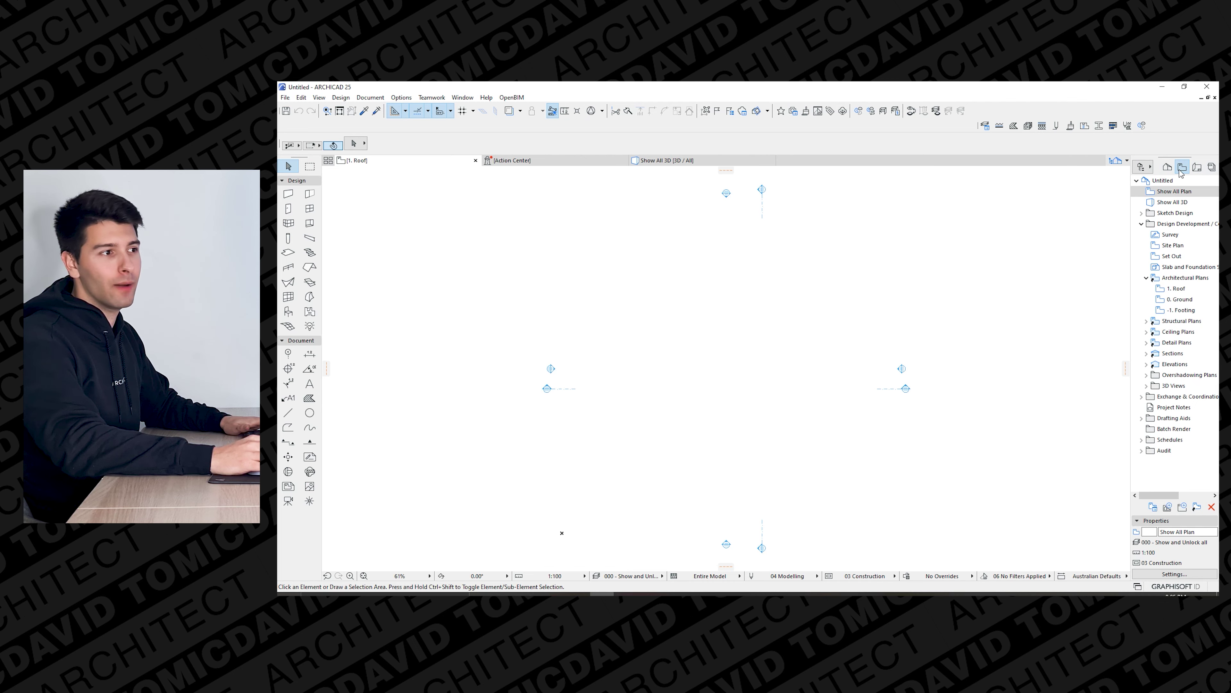
# Show the project map and open an enlarged Organizer to compare the storeys with the saved views.
pyautogui.click(1167, 166)
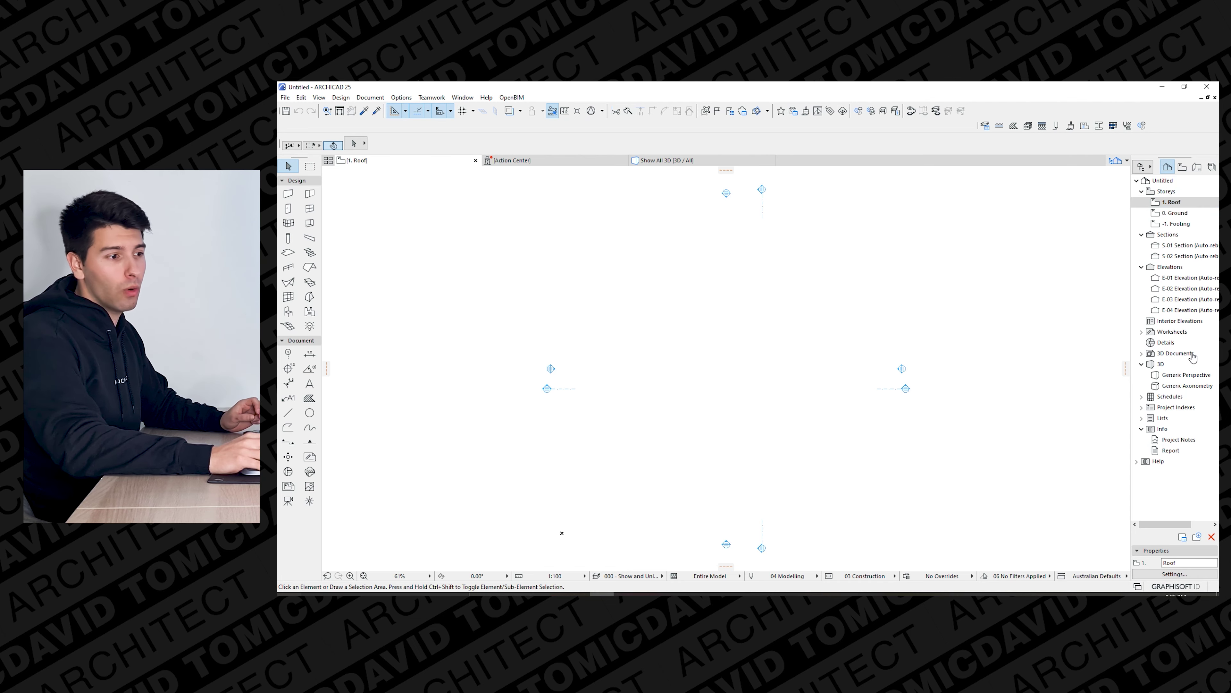
pyautogui.click(1143, 167)
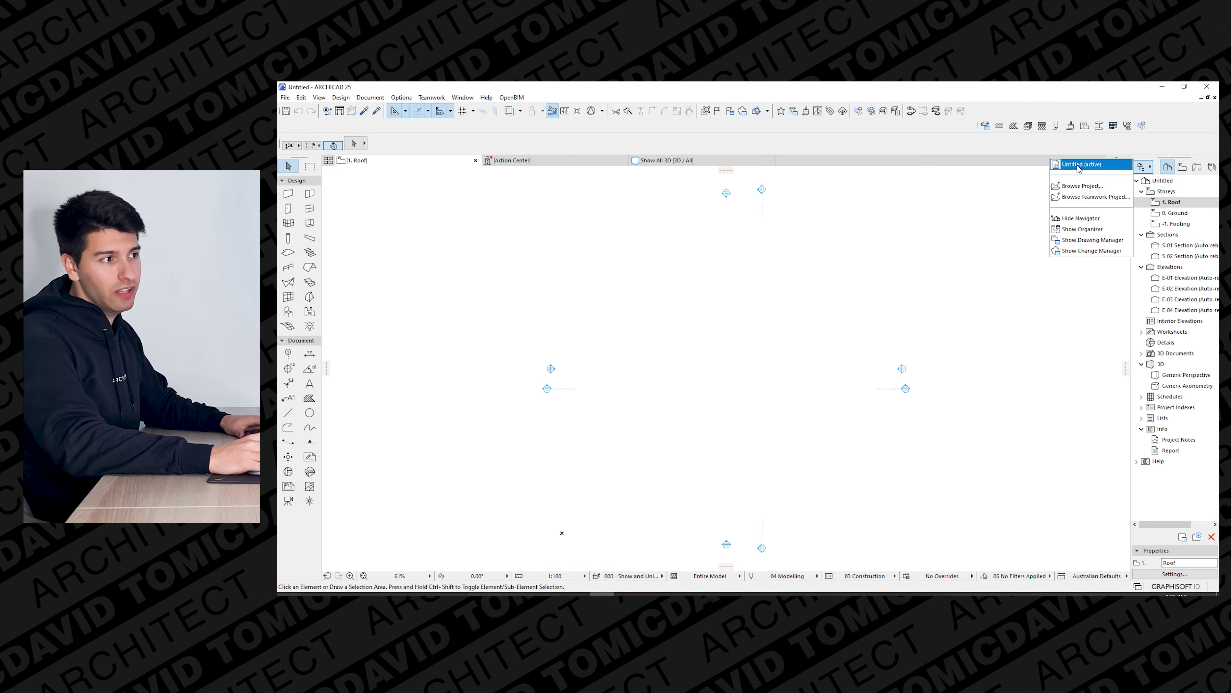
pyautogui.click(1105, 229)
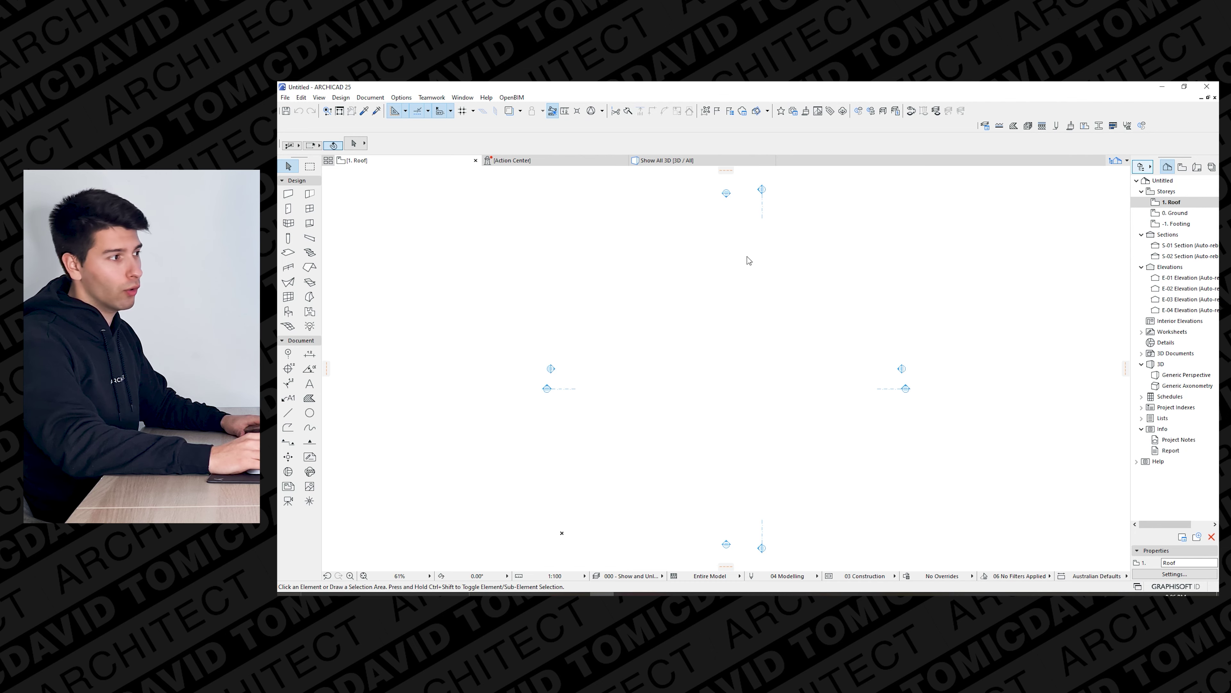
pyautogui.hotkey('alt', 'F11')
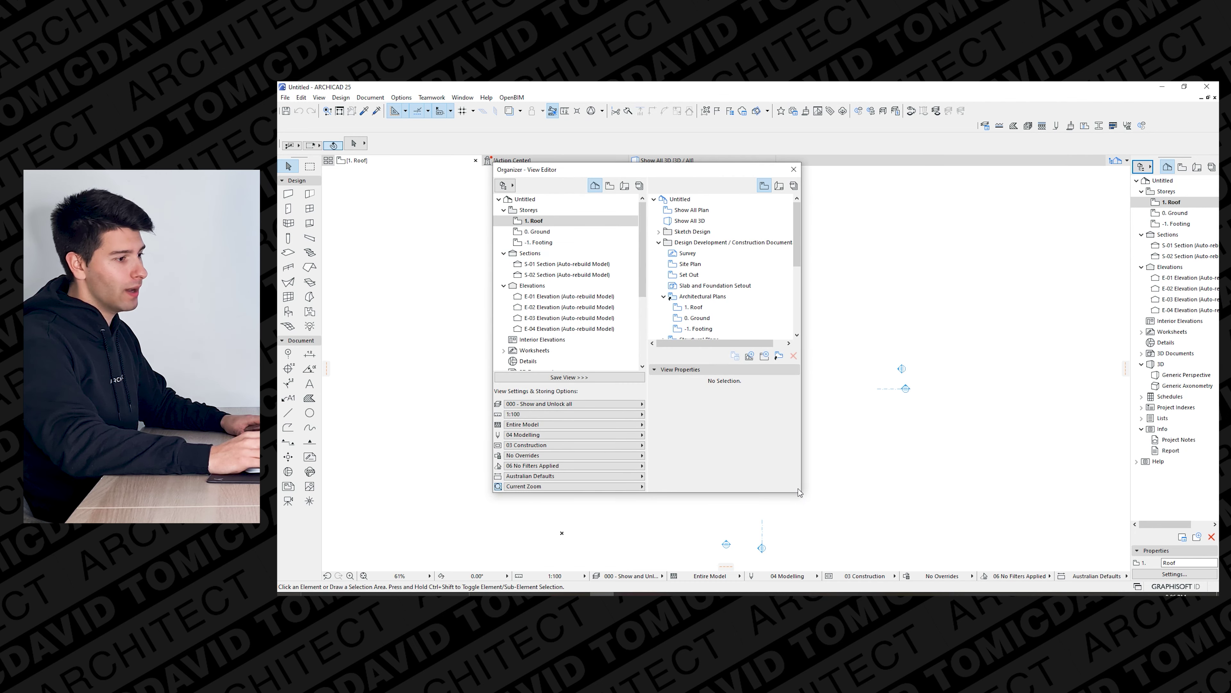
pyautogui.moveTo(799, 492); pyautogui.dragTo(1009, 540)
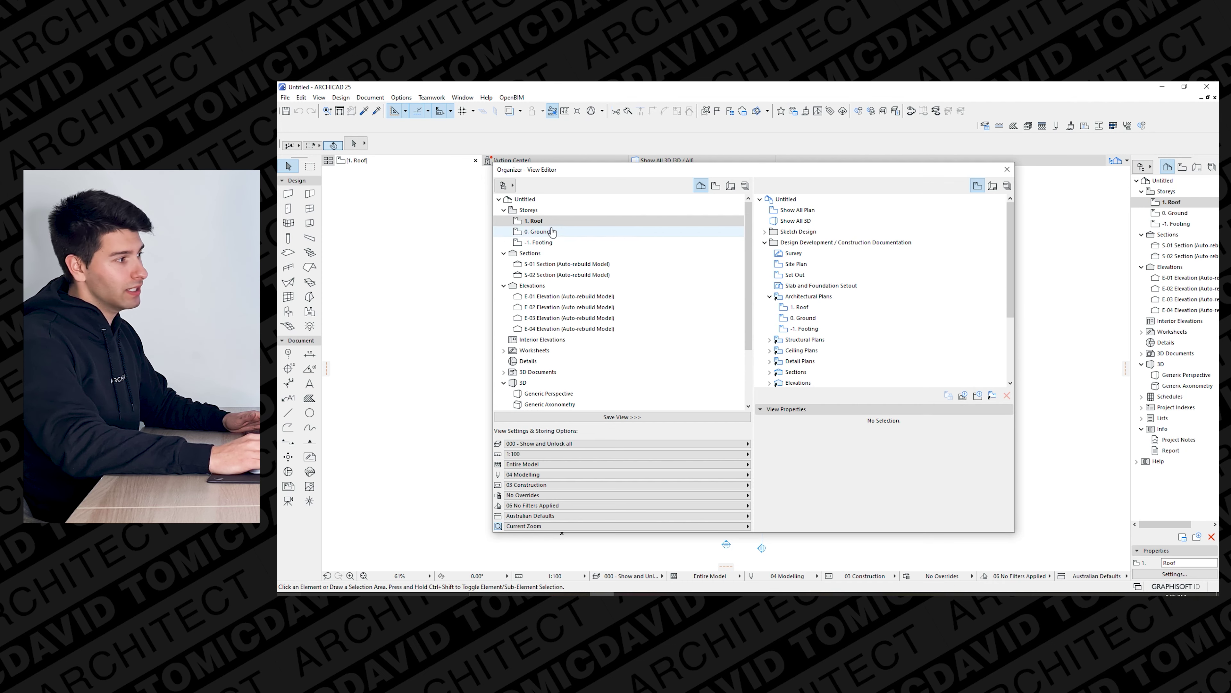
pyautogui.click(541, 221)
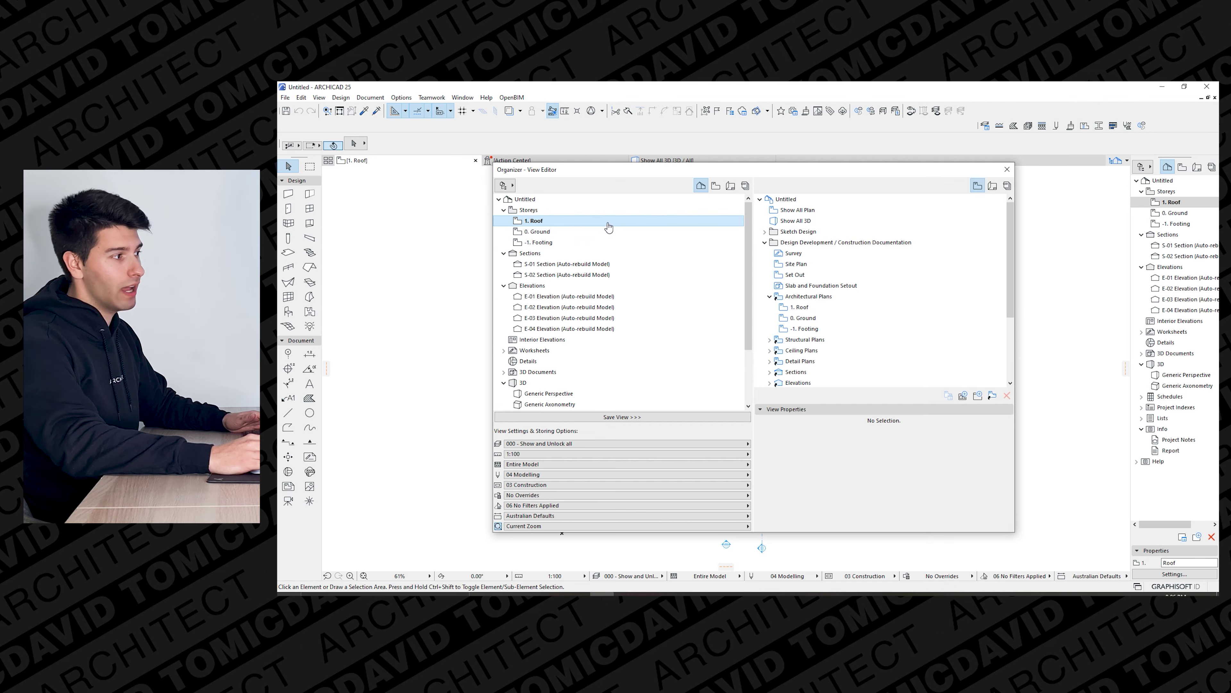
pyautogui.scroll(-1, 838, 301)
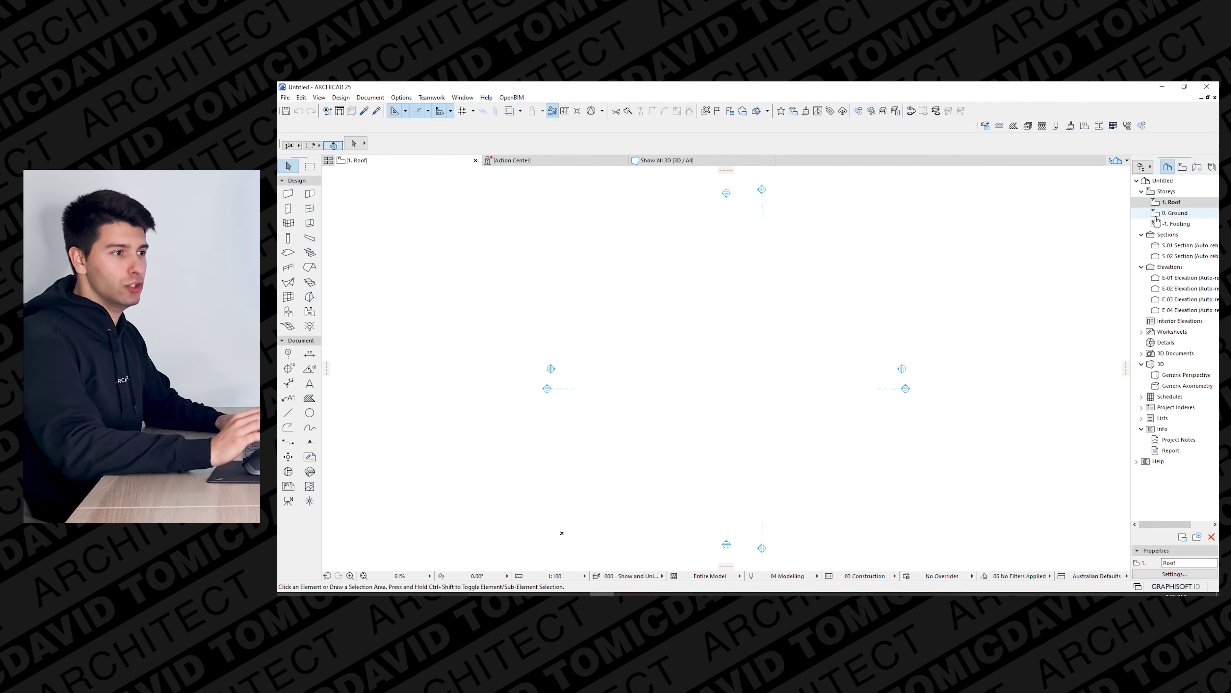
# Open the Ground architectural plan from the saved views.
pyautogui.click(1182, 170)
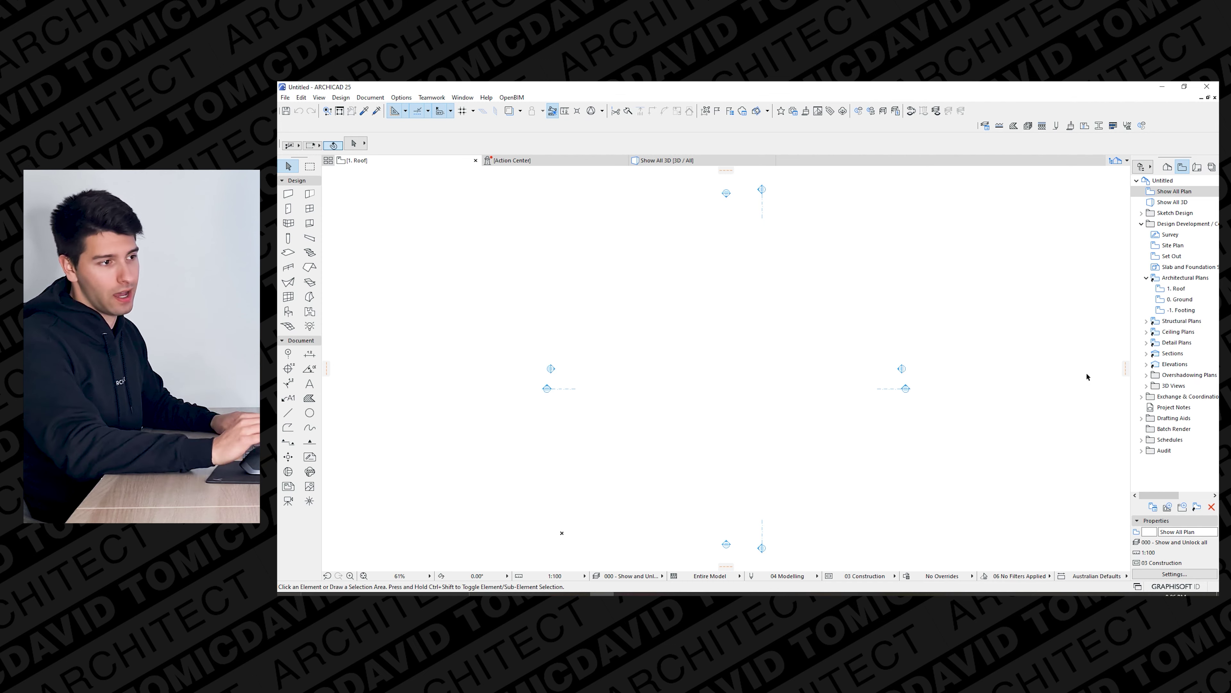
pyautogui.doubleClick(1183, 299)
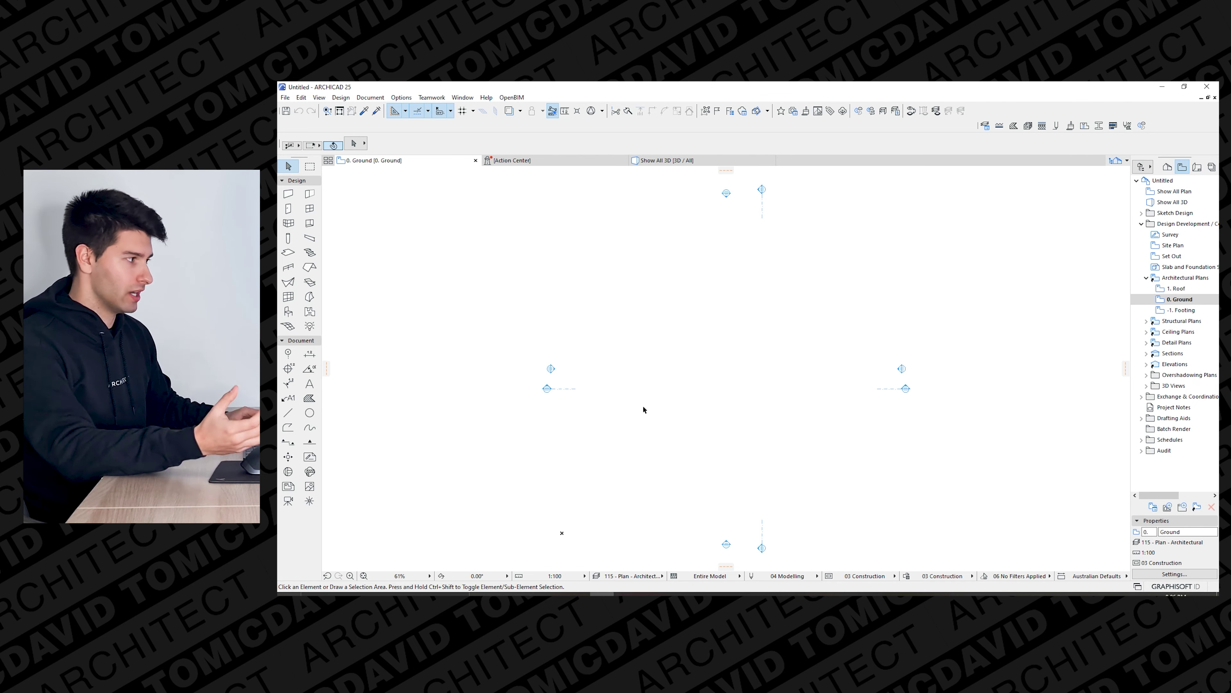
# Activate the Wall tool and assign new walls to the Wall - External layer.
pyautogui.click(292, 195)
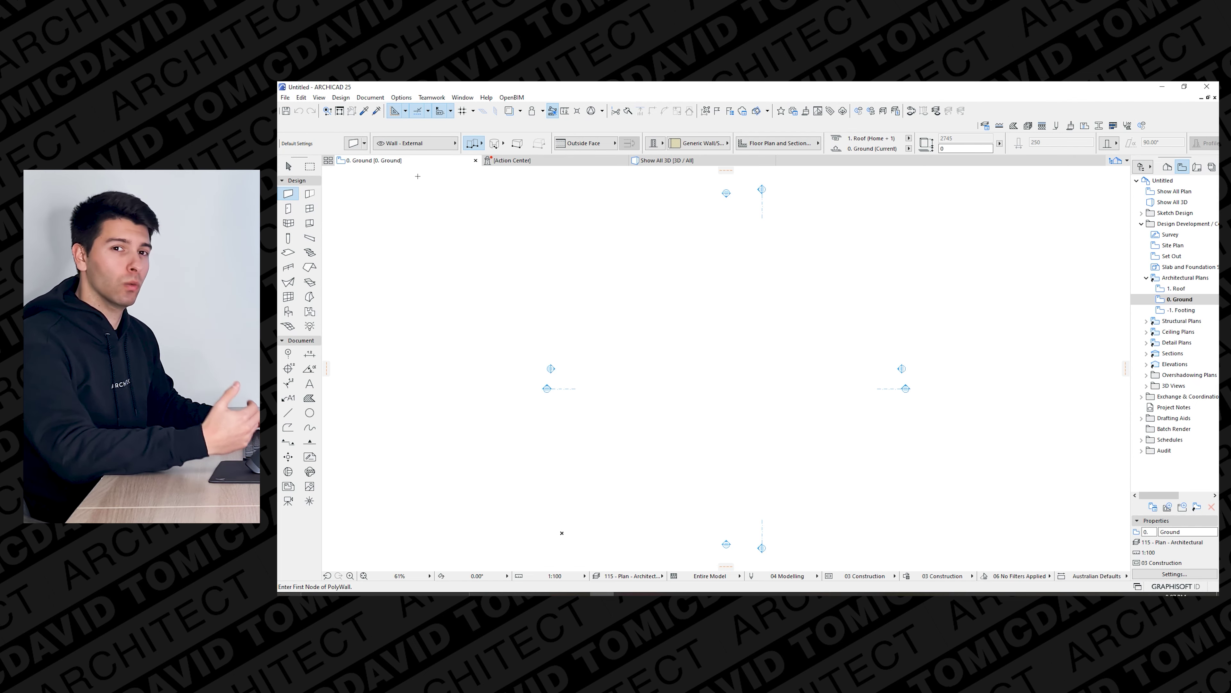
pyautogui.click(411, 145)
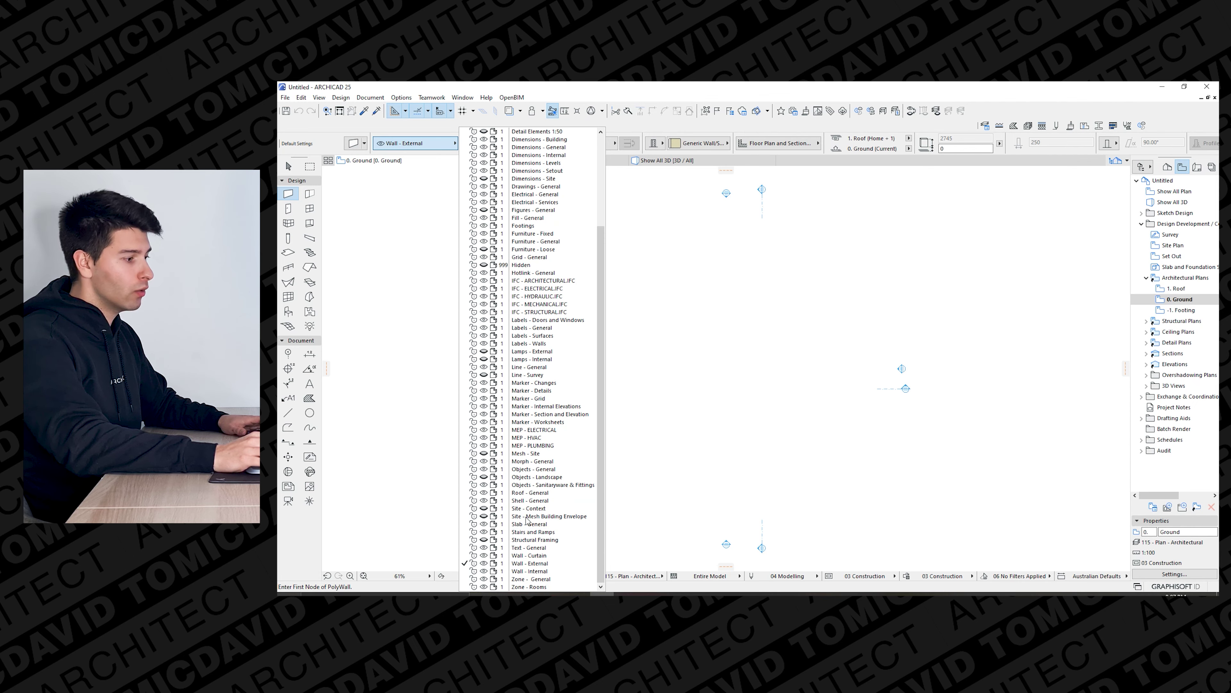
pyautogui.scroll(4, 534, 277)
pyautogui.scroll(-5, 534, 434)
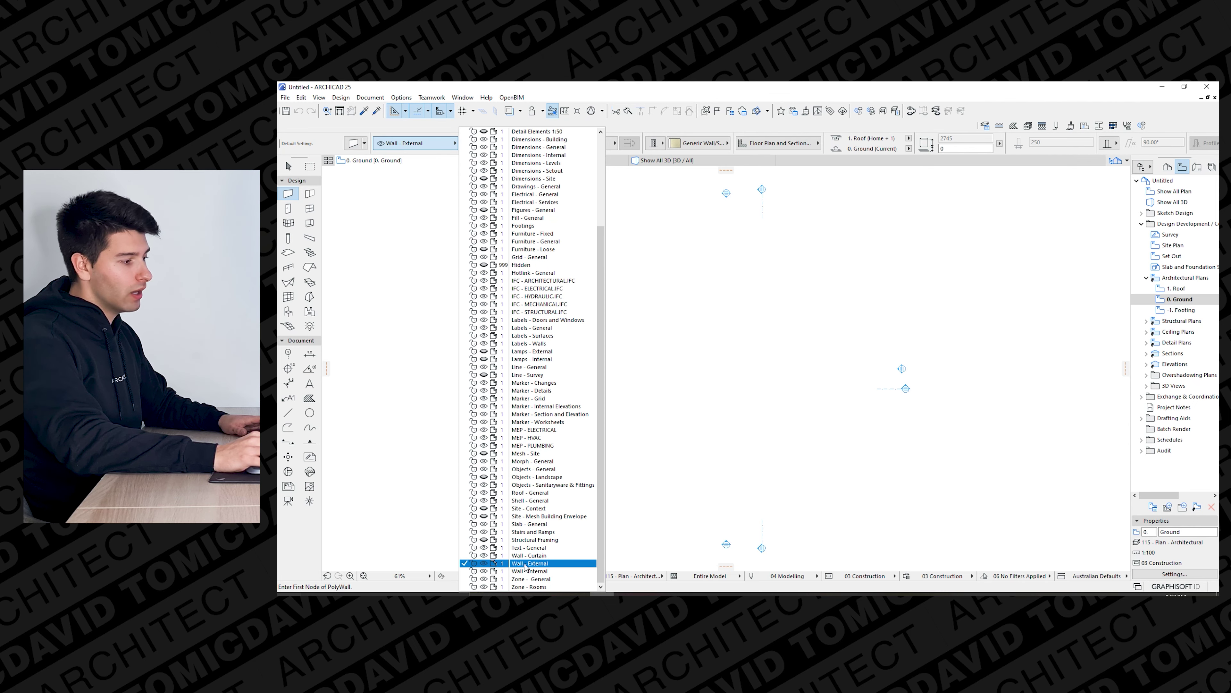
pyautogui.click(551, 564)
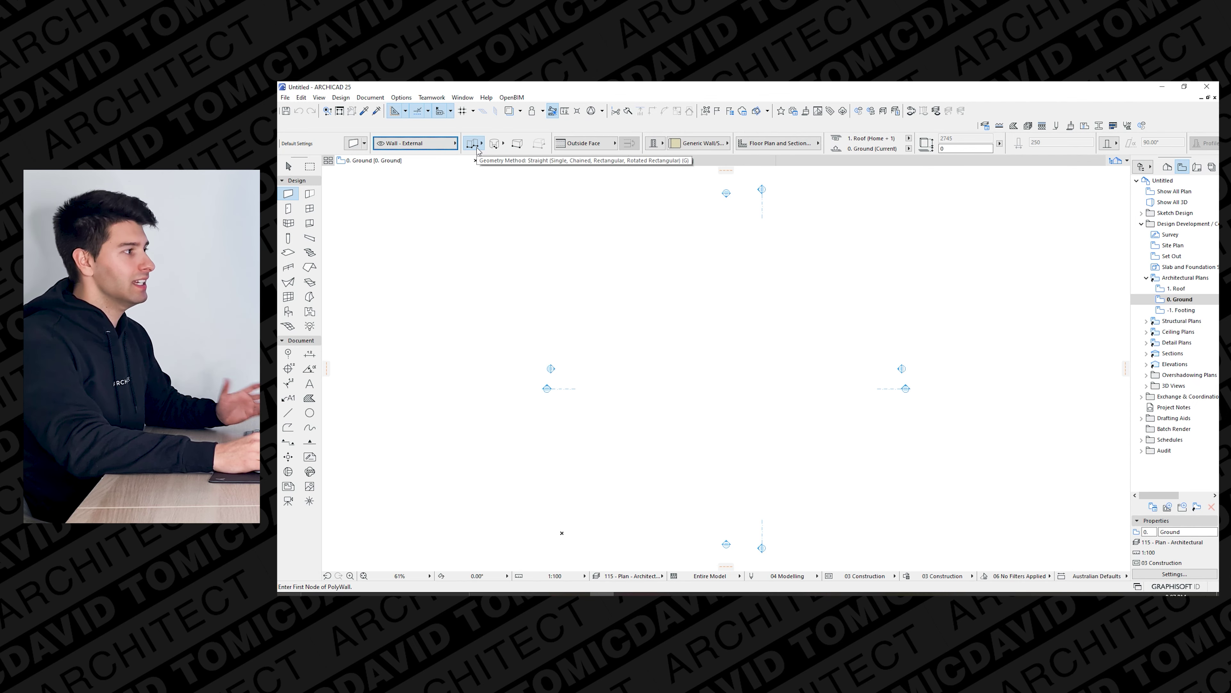
pyautogui.click(616, 363)
pyautogui.click(698, 367)
pyautogui.click(582, 291)
pyautogui.click(763, 303)
pyautogui.click(730, 393)
pyautogui.click(757, 388)
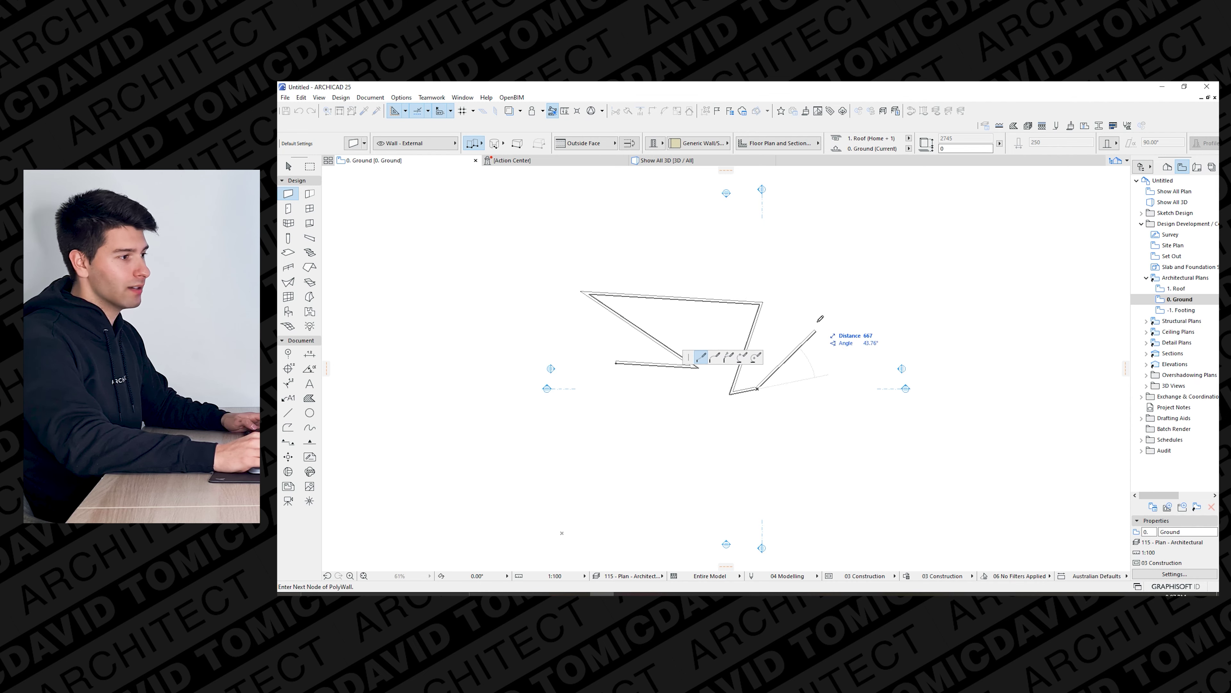
pyautogui.click(817, 326)
pyautogui.click(728, 238)
pyautogui.press('Escape')
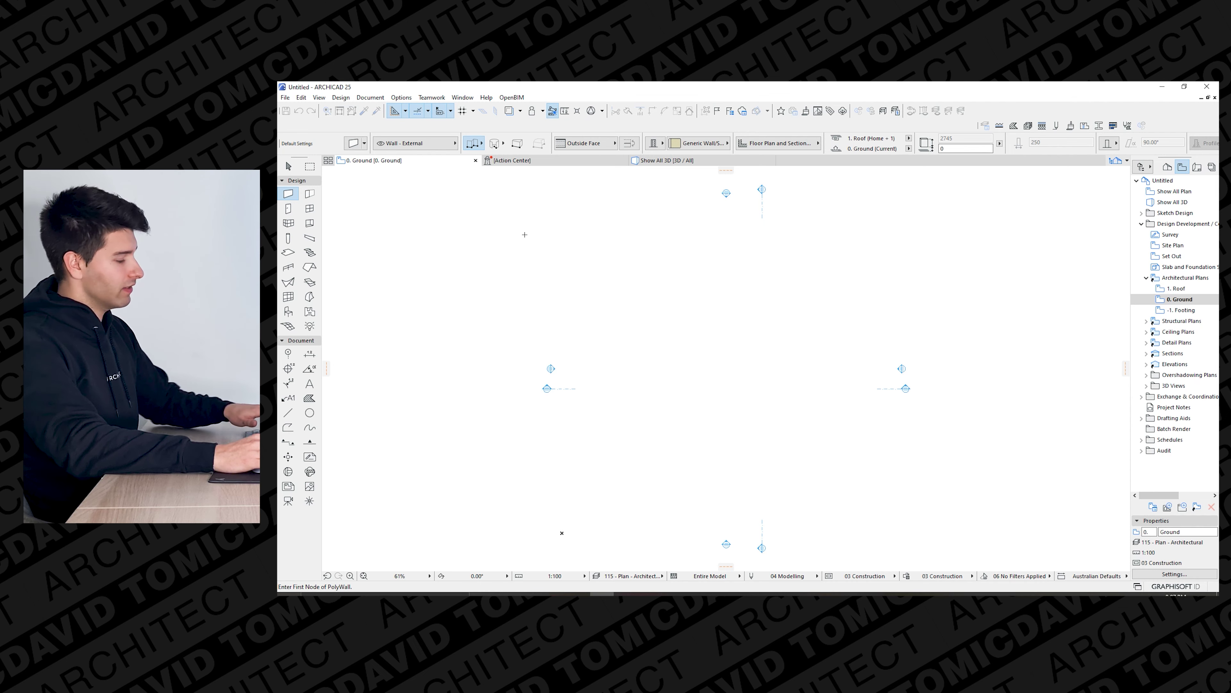
pyautogui.click(494, 144)
pyautogui.click(657, 356)
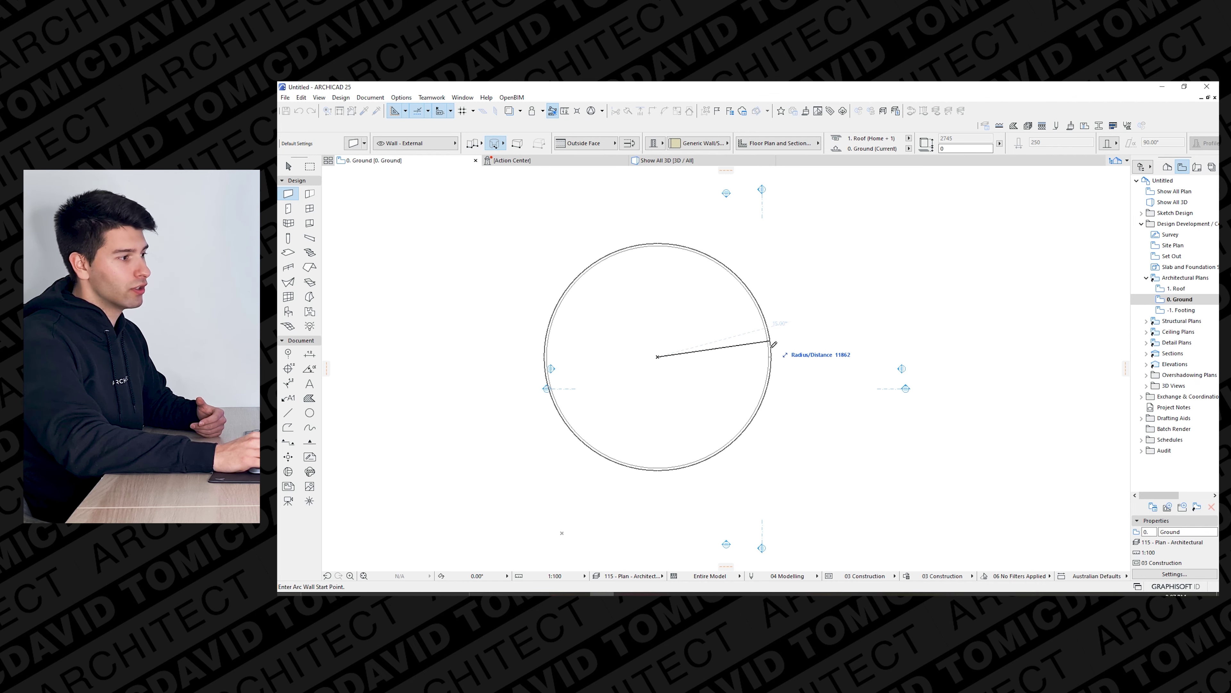
pyautogui.press('Escape')
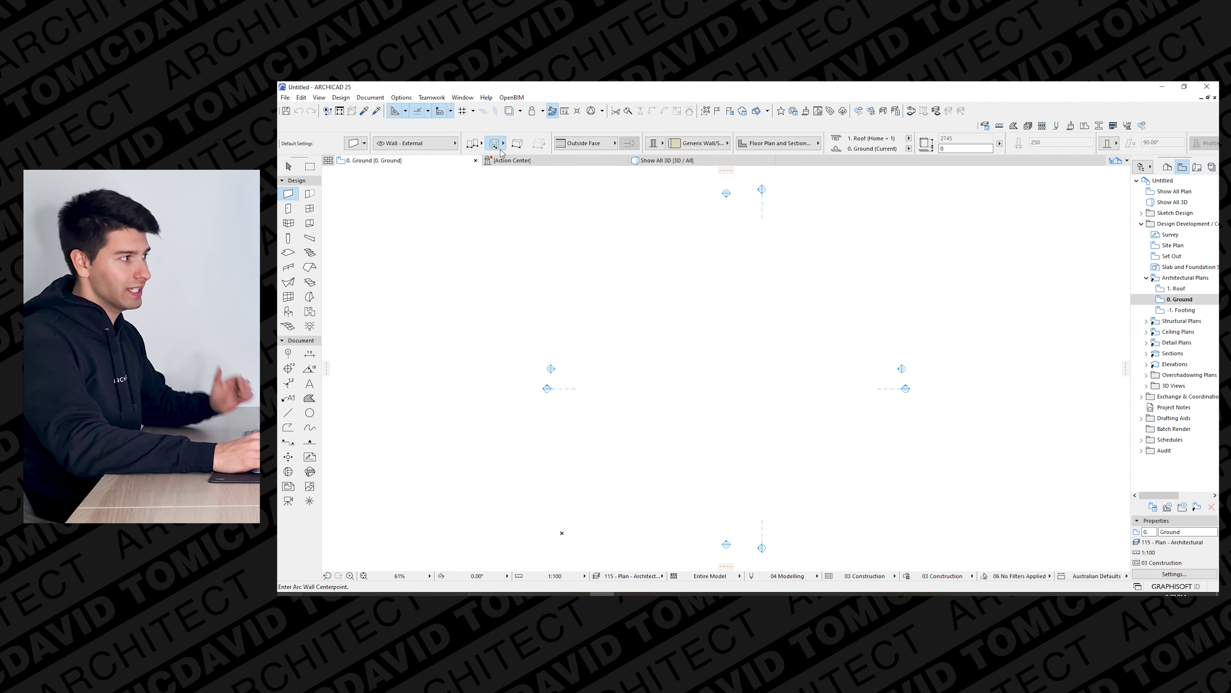
pyautogui.click(470, 144)
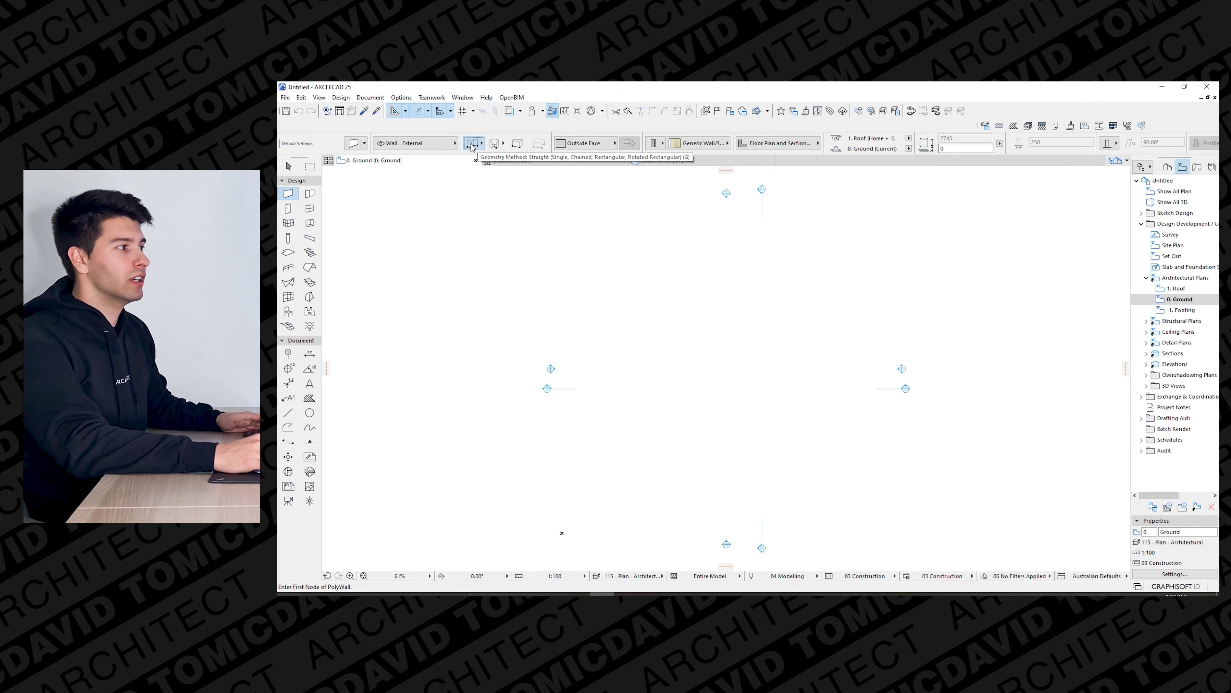
# Compare the Outside Face and Center reference lines on a trial wall, restore Outside Face, and discard the wall.
pyautogui.click(592, 147)
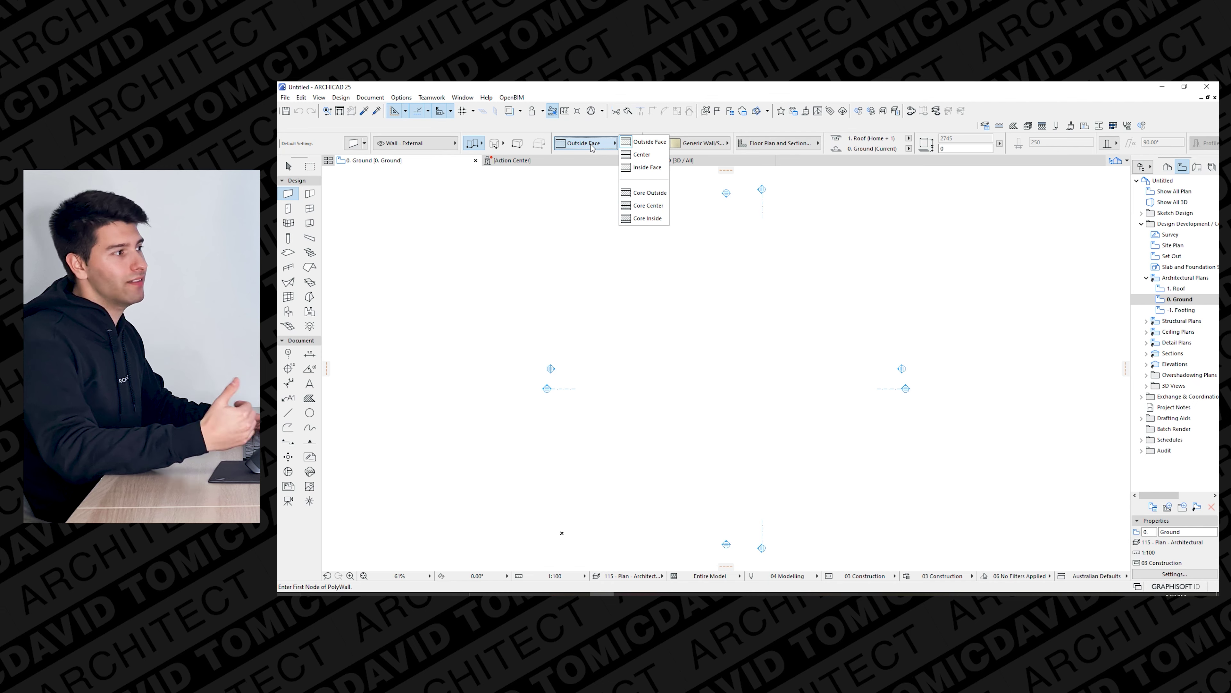
pyautogui.click(629, 346)
pyautogui.click(618, 347)
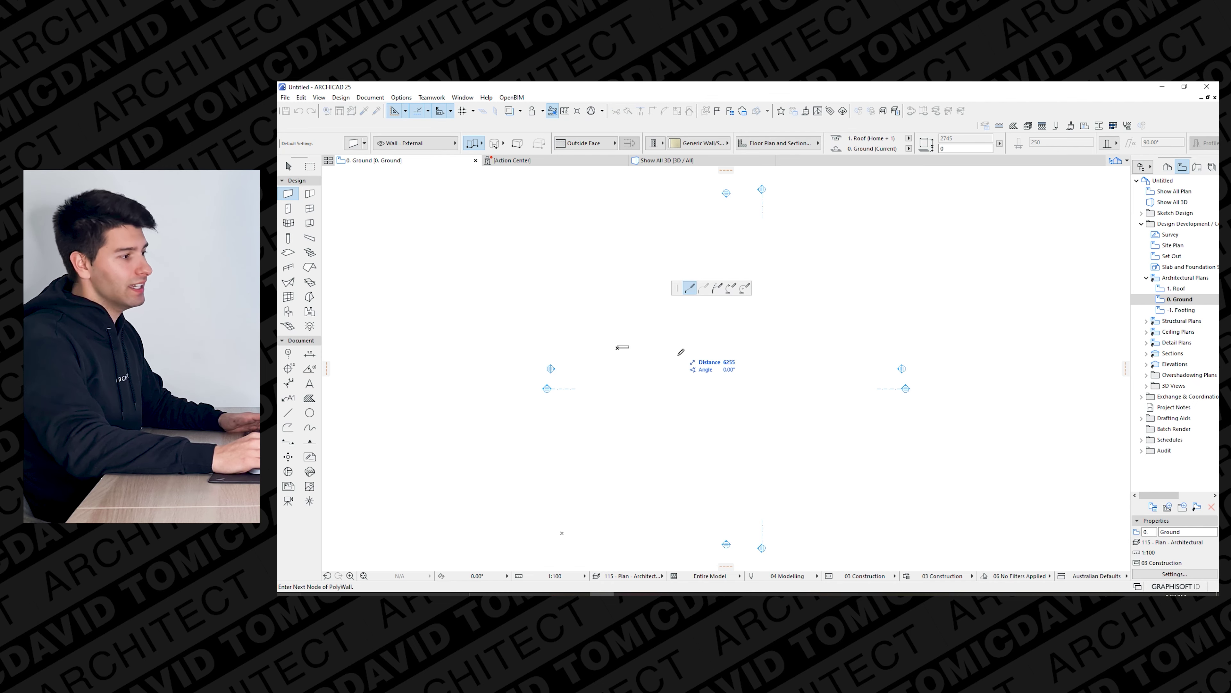
pyautogui.scroll(5, 658, 354)
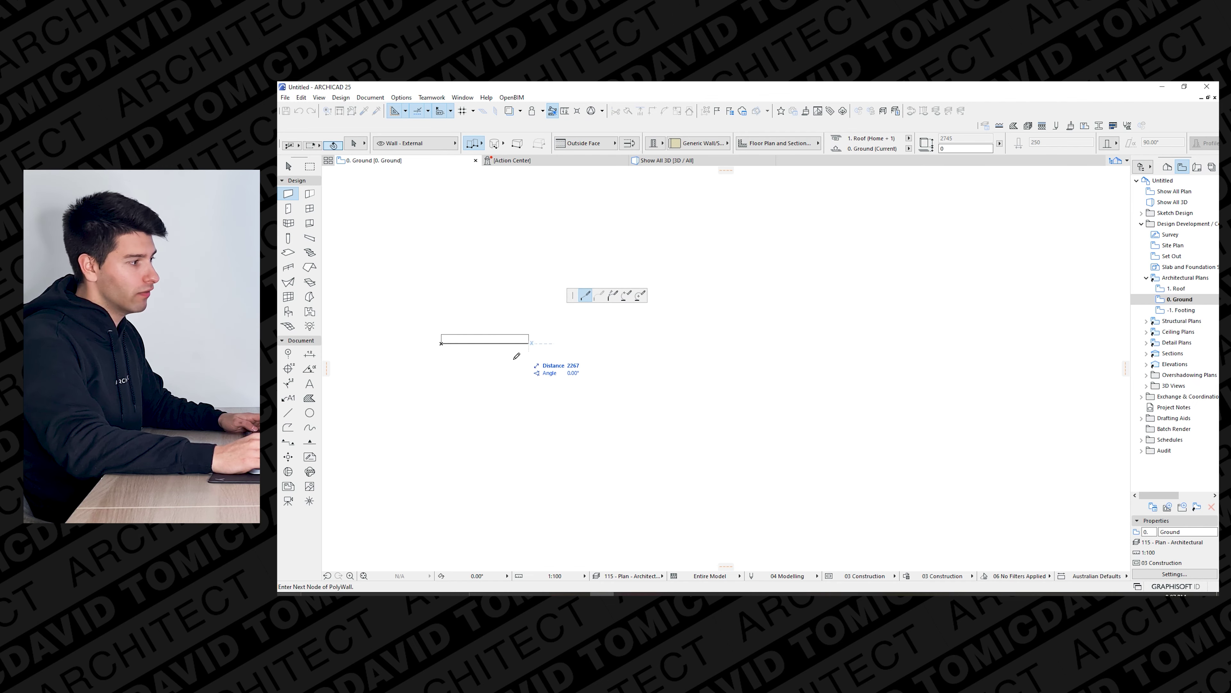
pyautogui.click(584, 143)
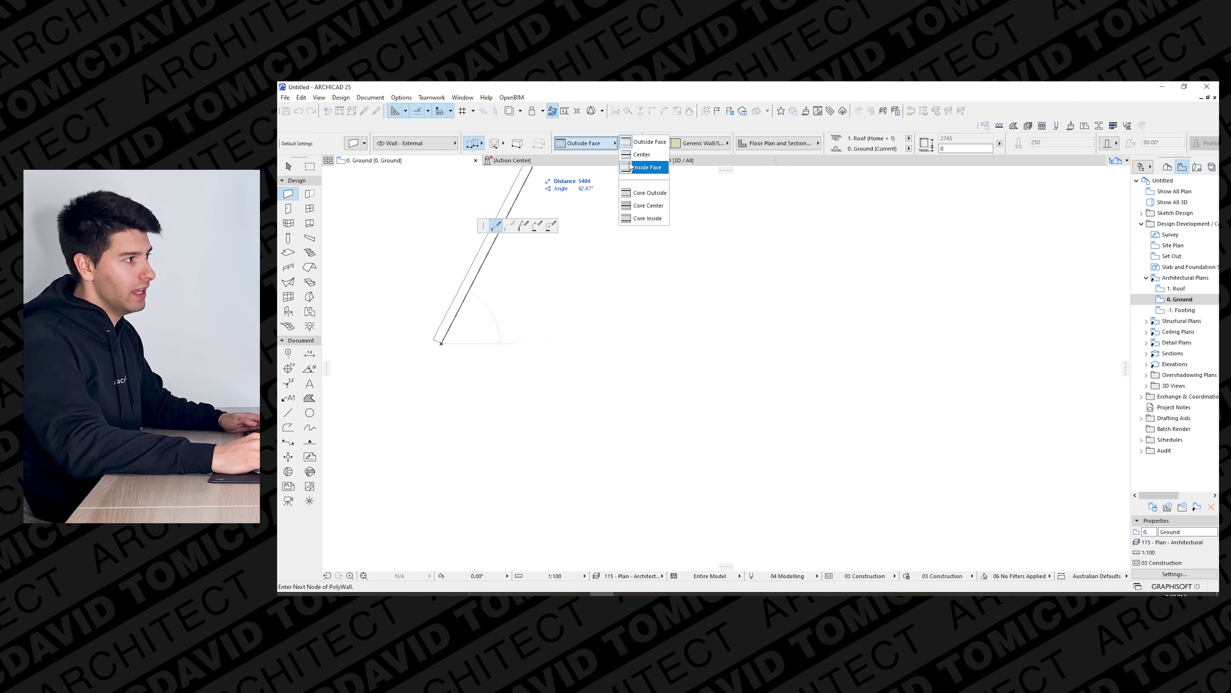
pyautogui.click(645, 153)
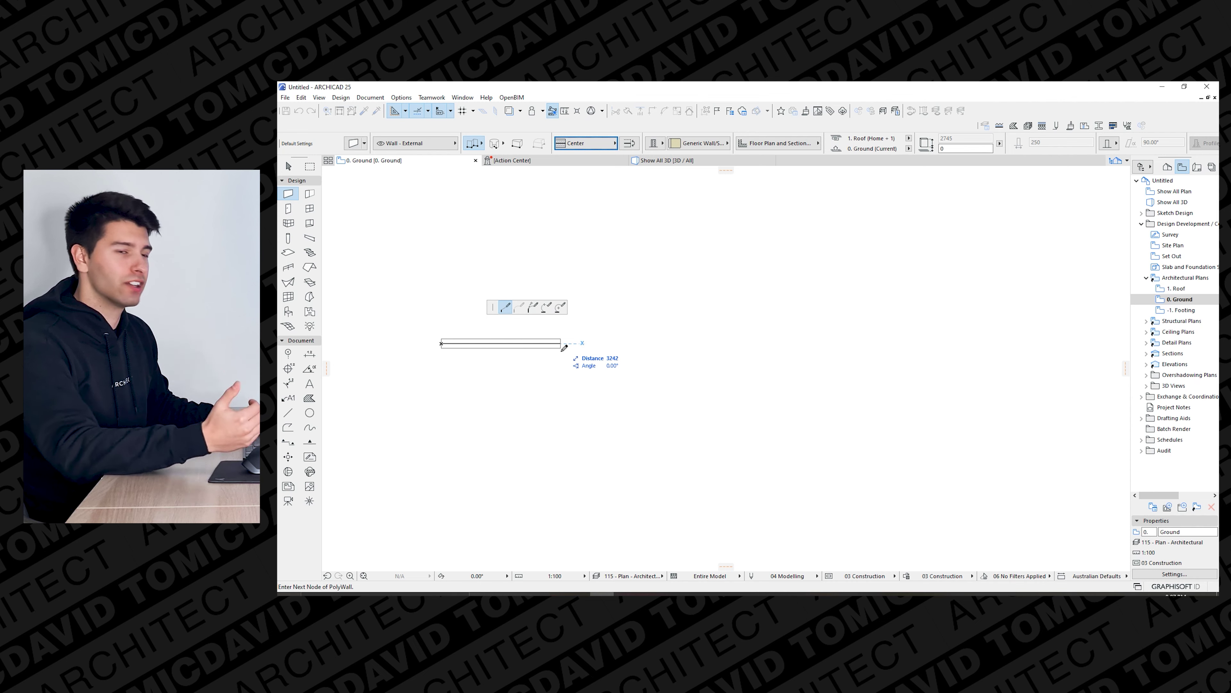
pyautogui.click(586, 143)
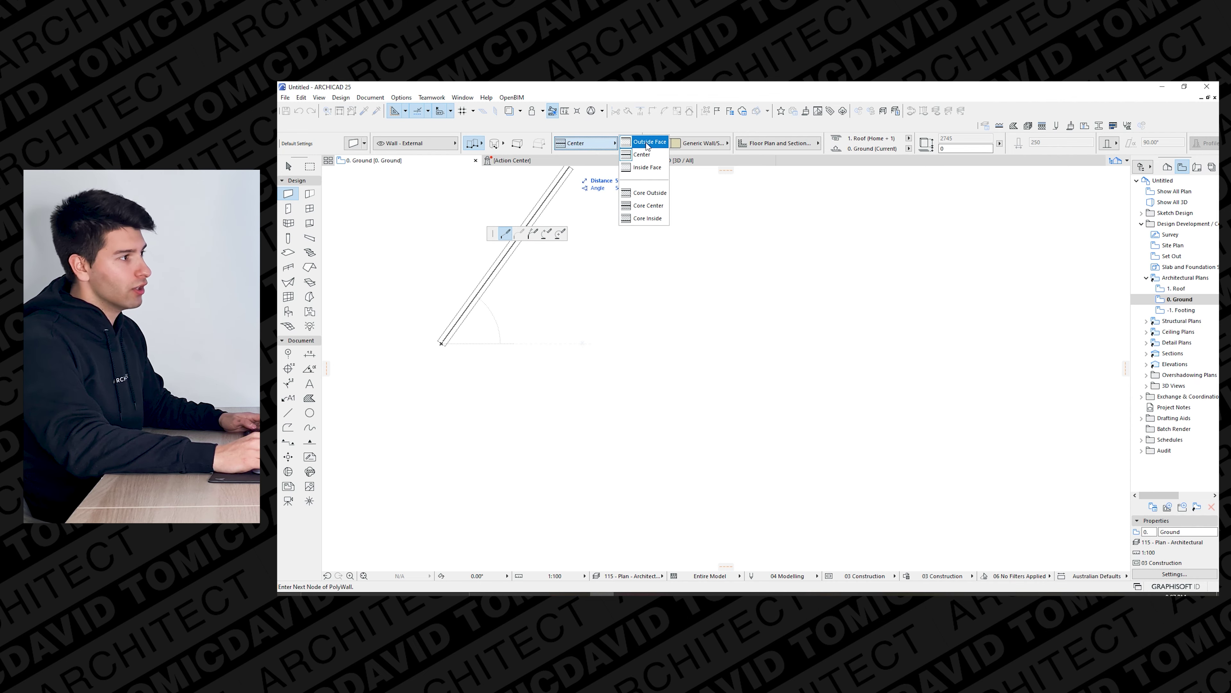
pyautogui.click(647, 142)
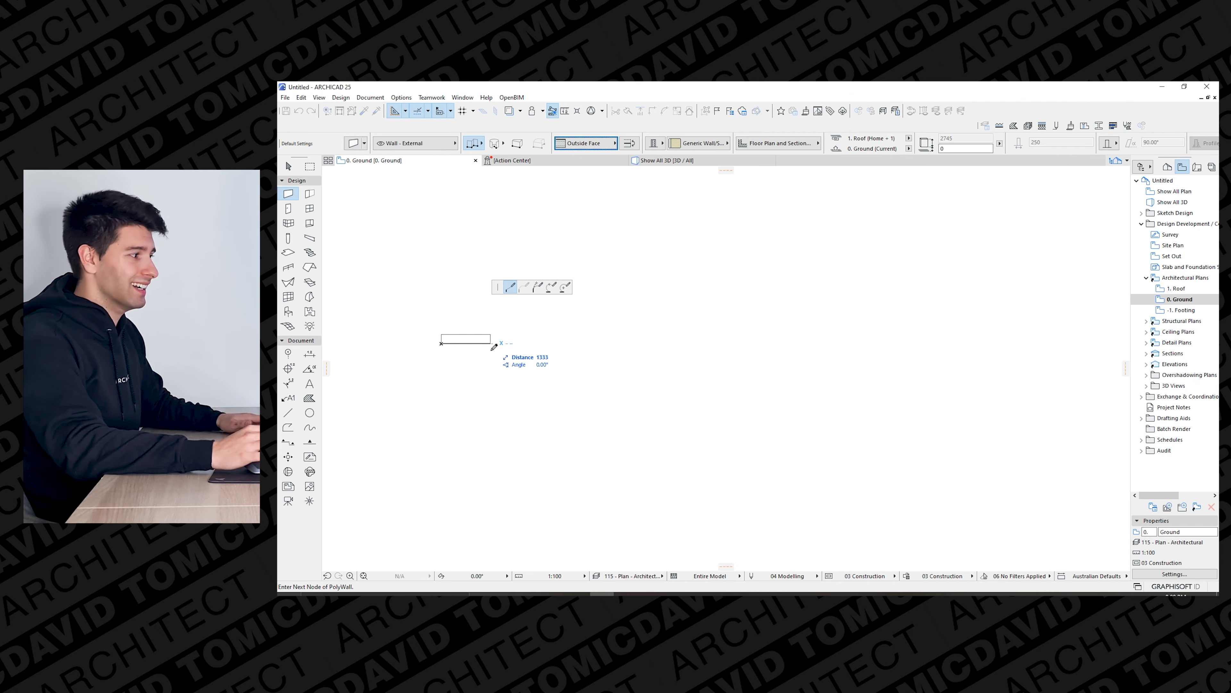
pyautogui.scroll(-5, 494, 347)
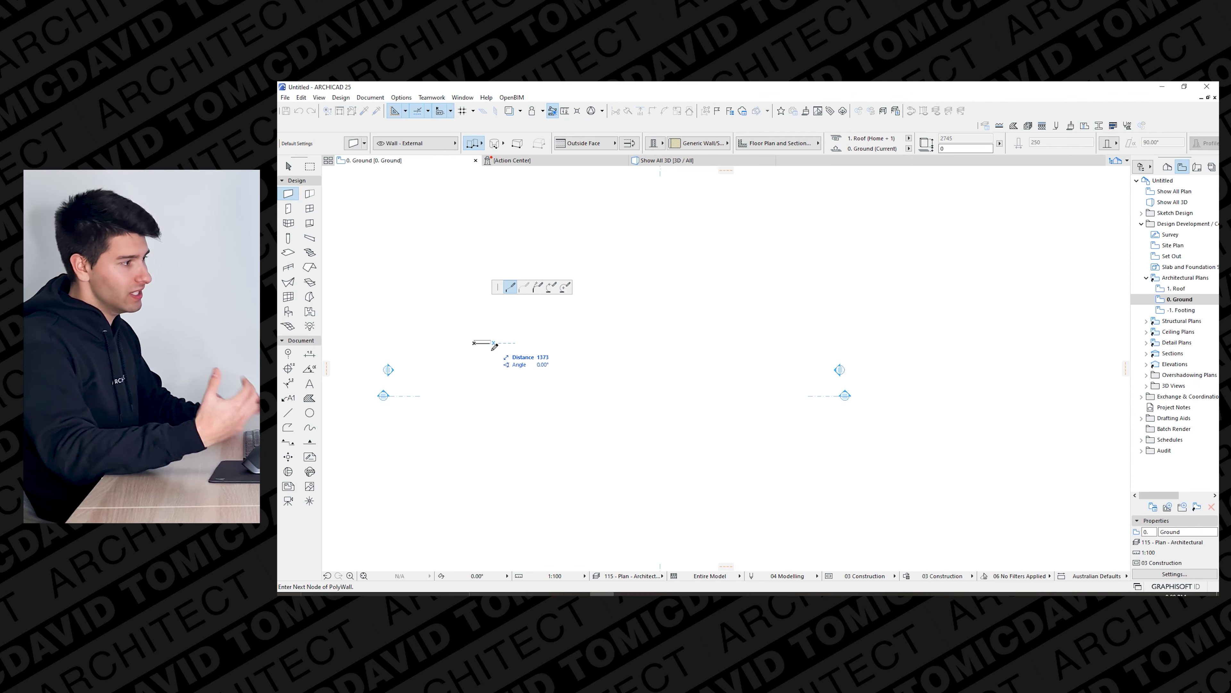
pyautogui.press('Escape')
pyautogui.scroll(-2, 486, 368)
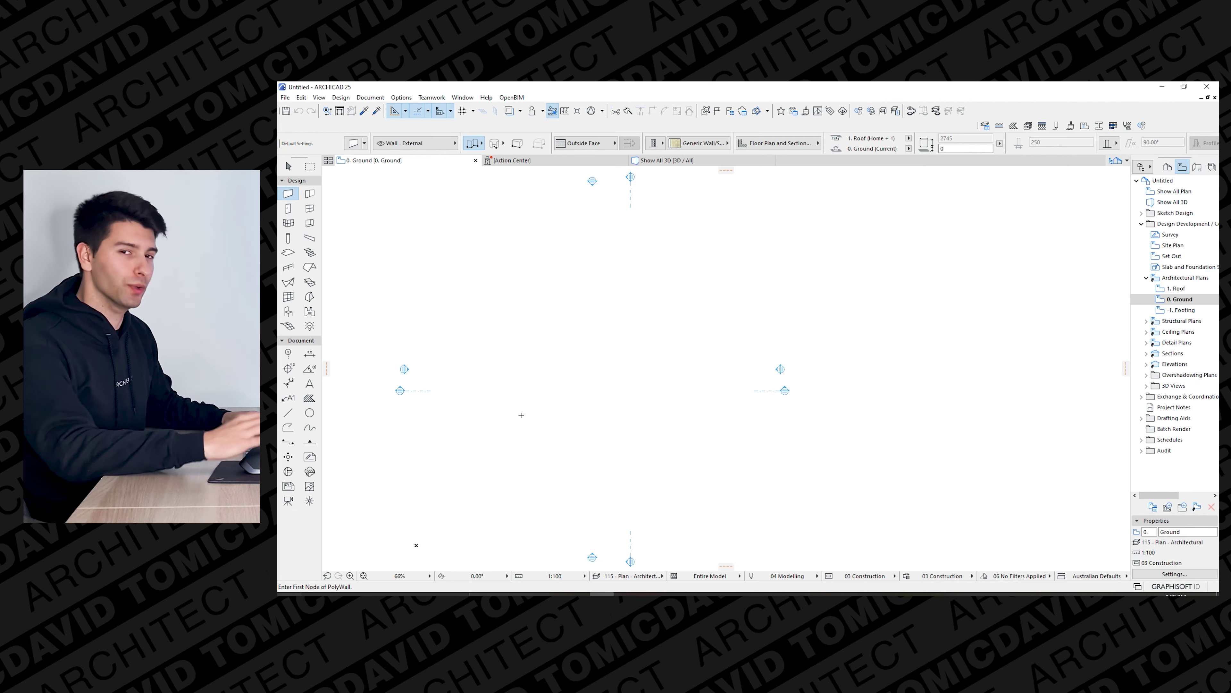
# Set the new walls to a composite structure and choose SP03: 90mm Stud Partition:PB.
pyautogui.click(658, 145)
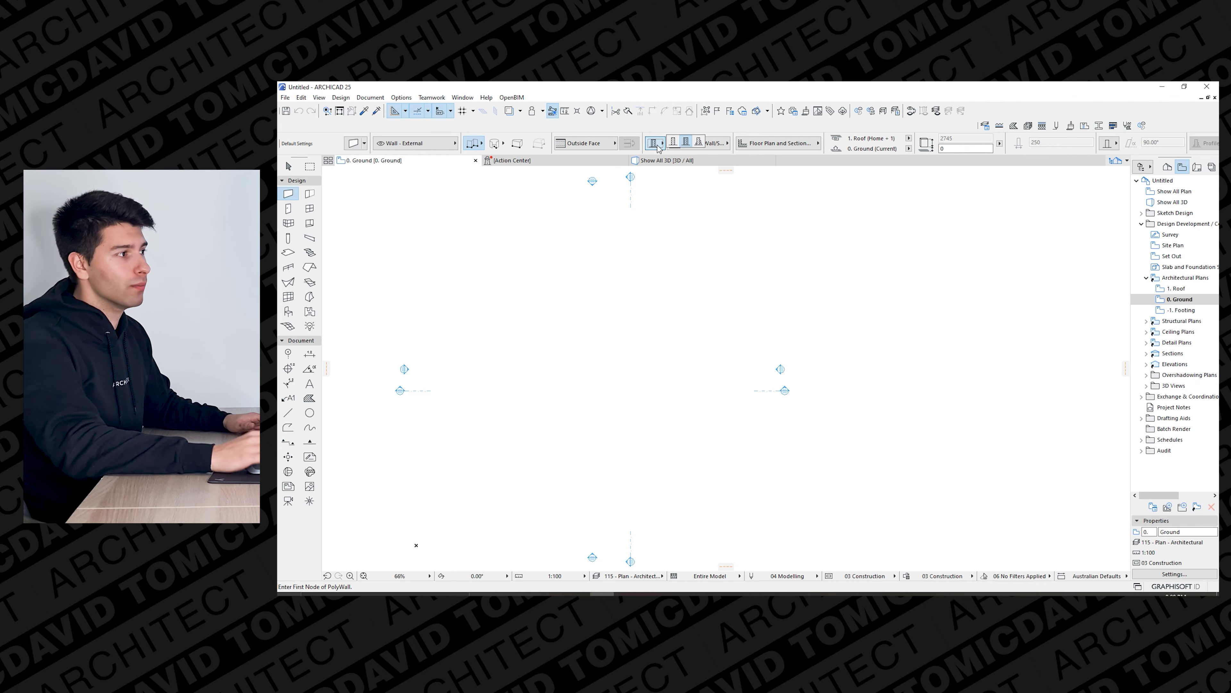
pyautogui.click(681, 145)
pyautogui.click(701, 143)
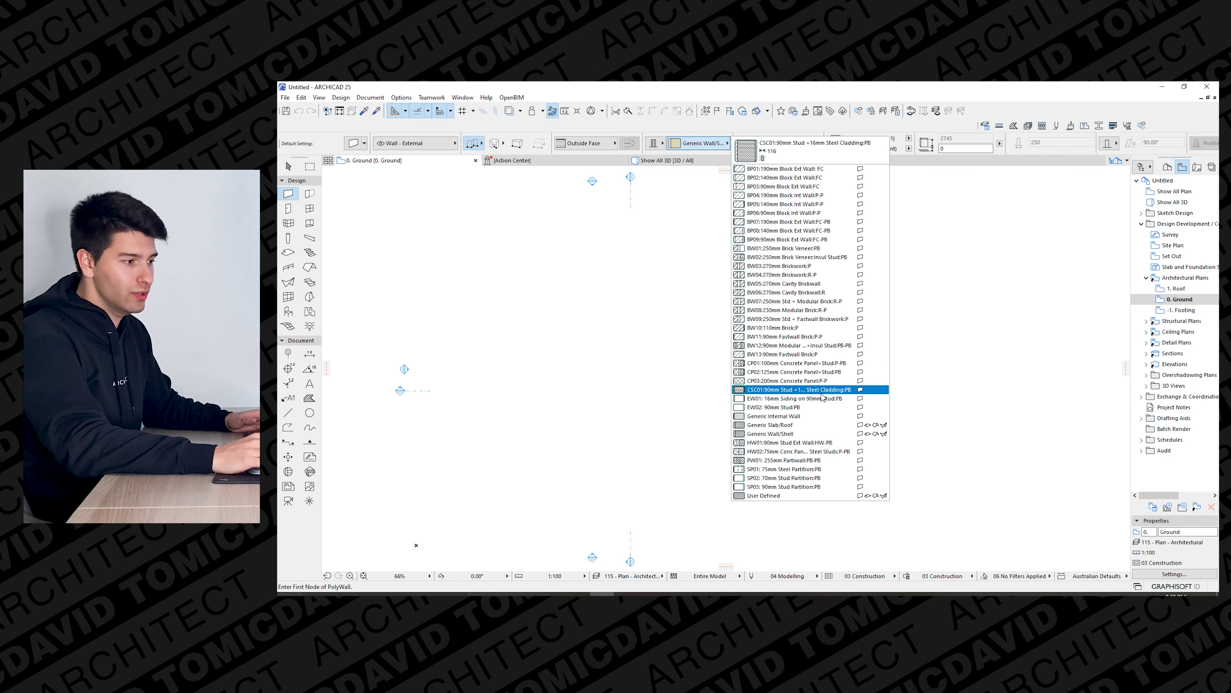
pyautogui.click(809, 487)
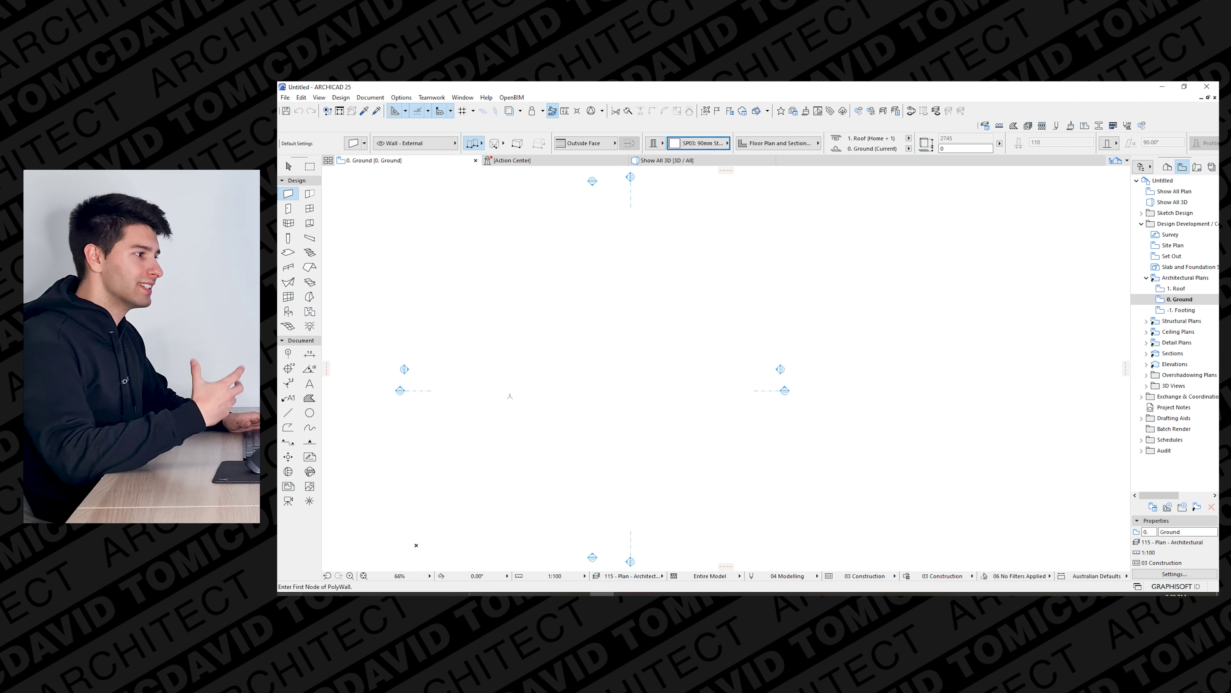
pyautogui.scroll(1, 499, 375)
pyautogui.moveTo(511, 377); pyautogui.dragTo(550, 413, button='middle')
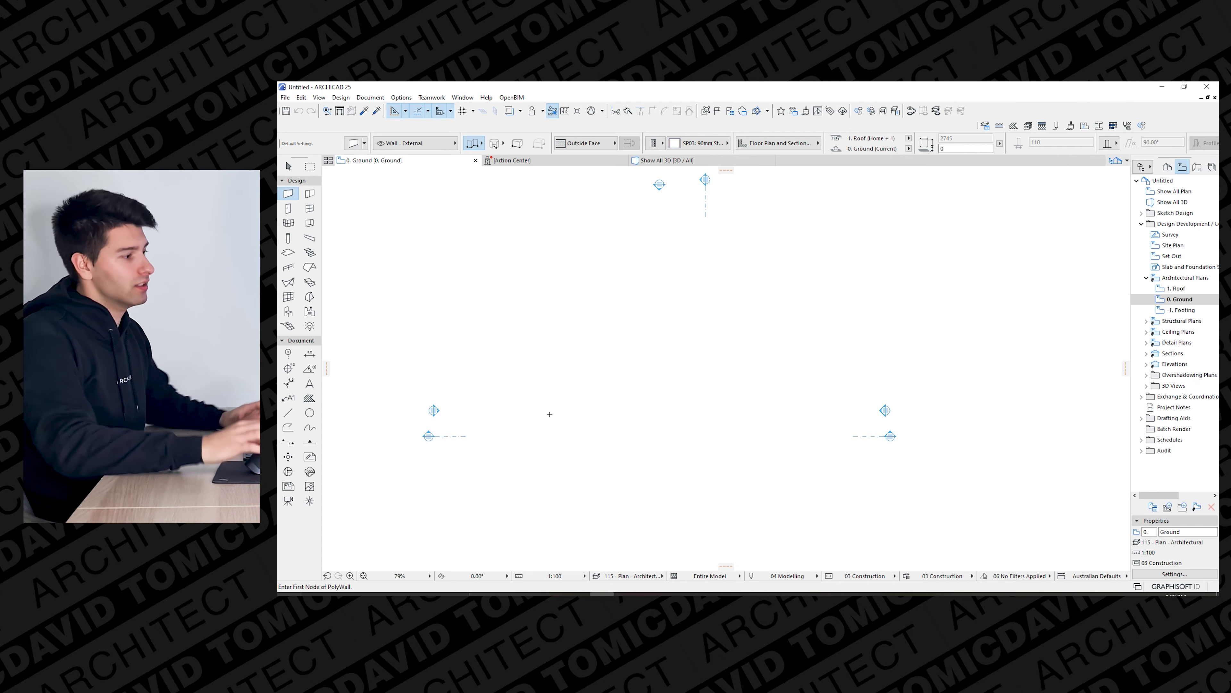
pyautogui.click(515, 393)
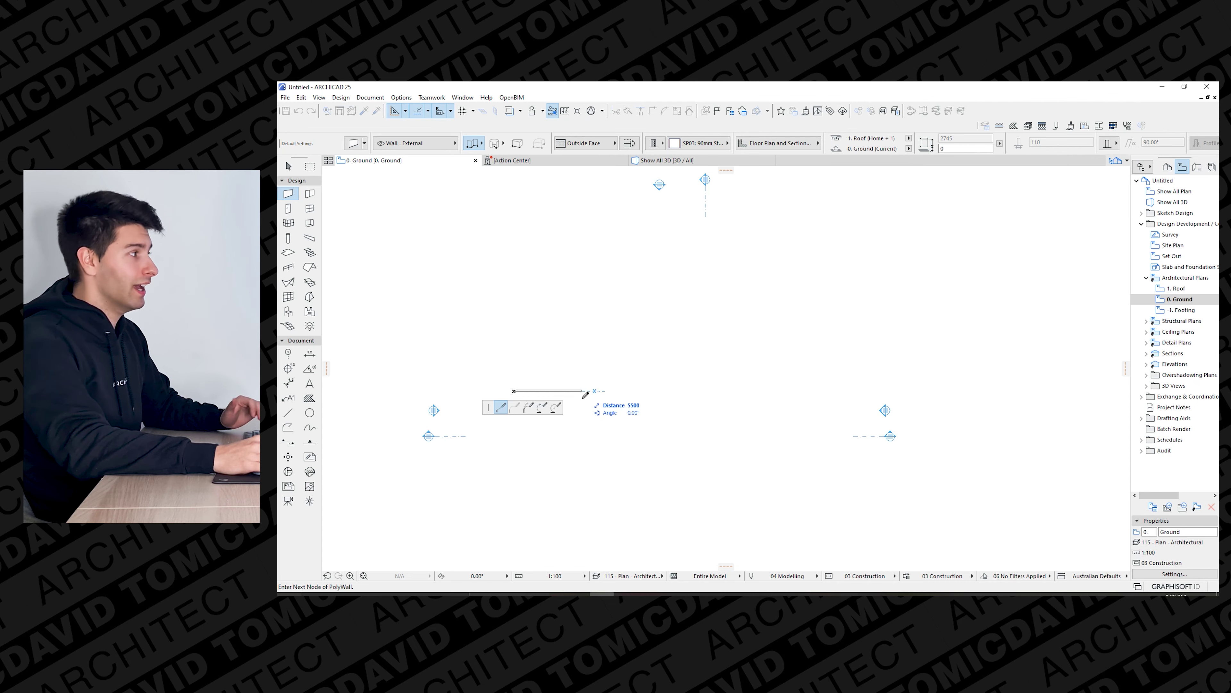
pyautogui.press('Escape')
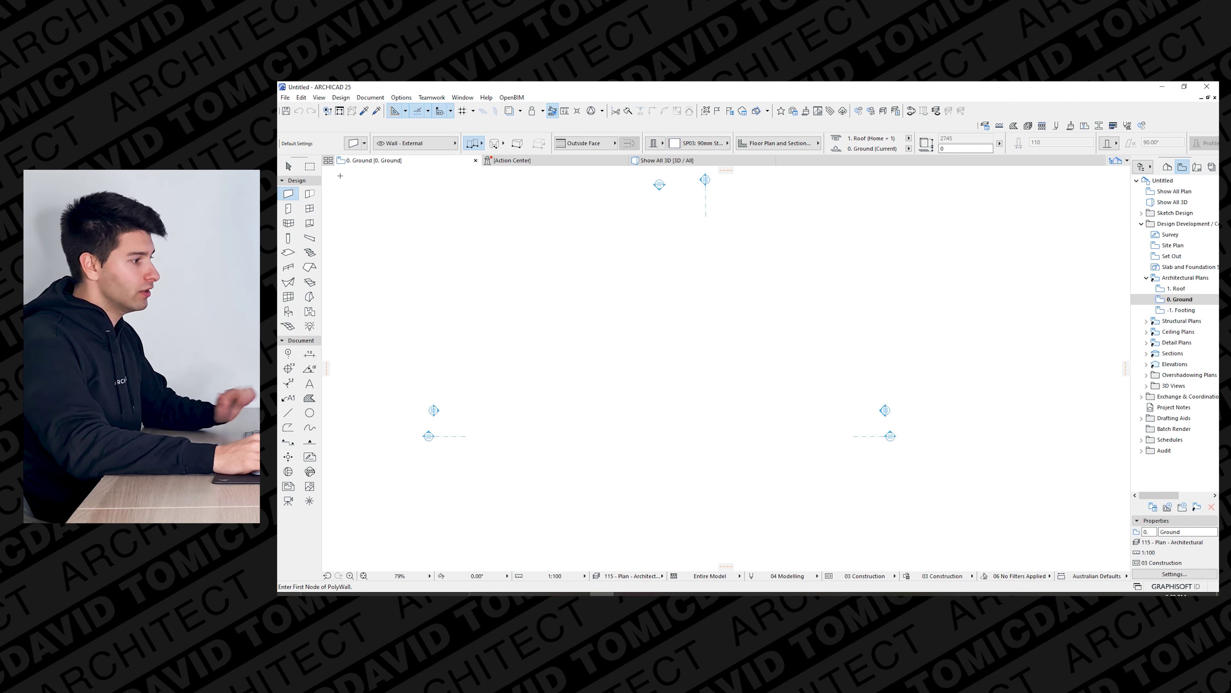
pyautogui.click(319, 98)
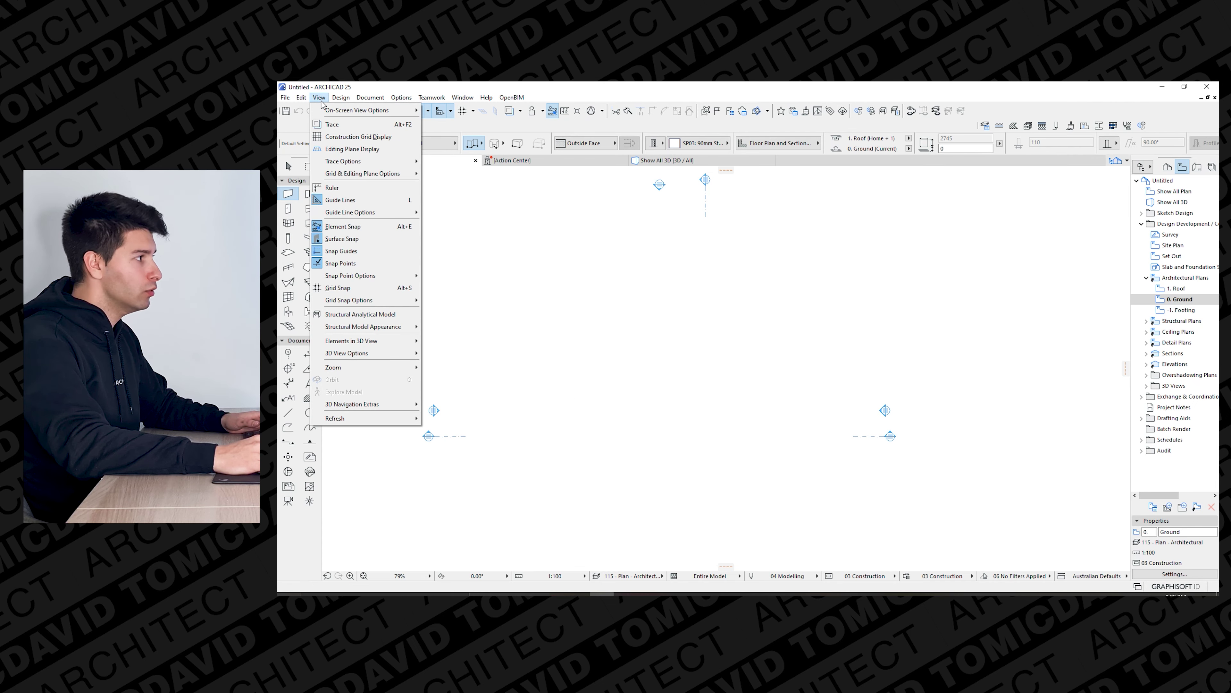
pyautogui.click(365, 256)
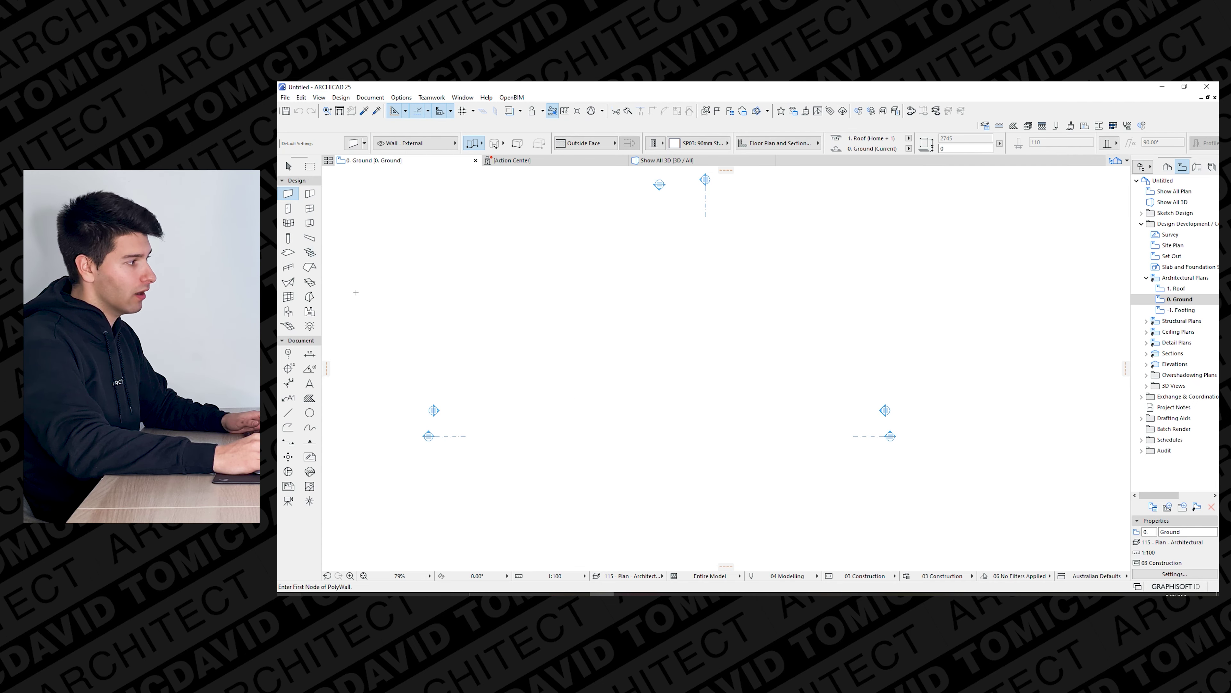
# Start the external wall outline on the Ground plan with a 5000 segment to the right and a 3000 segment upward.
pyautogui.click(520, 381)
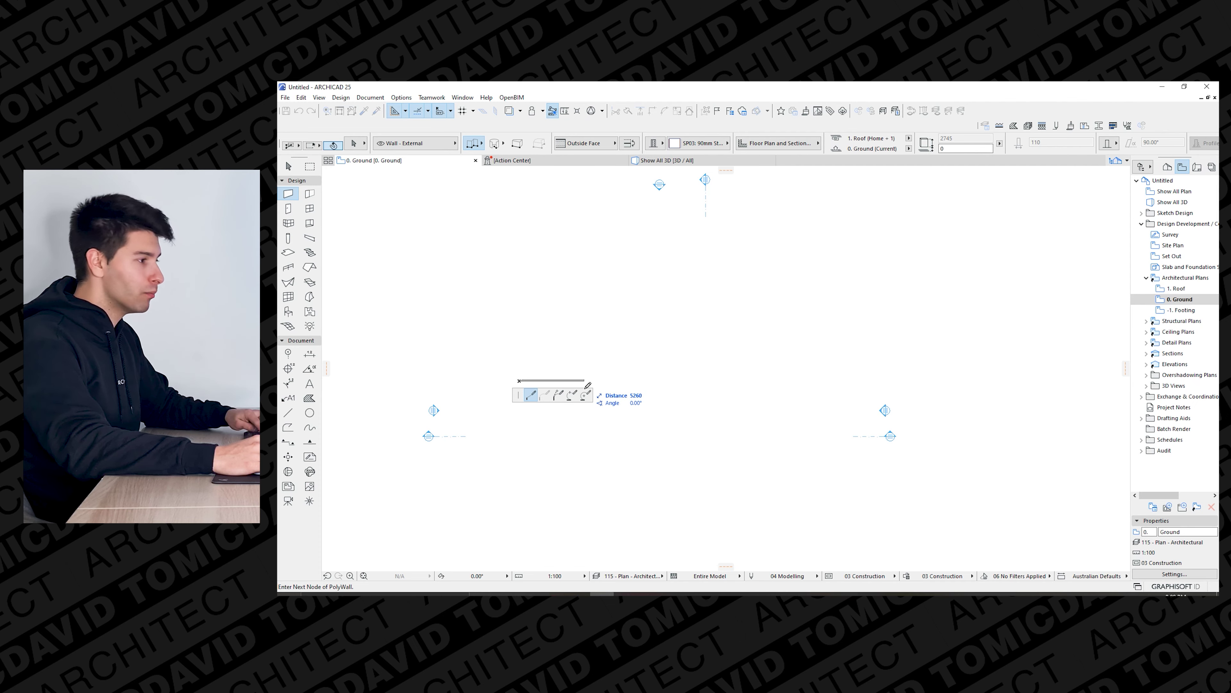
pyautogui.press('Tab')
pyautogui.write('500')
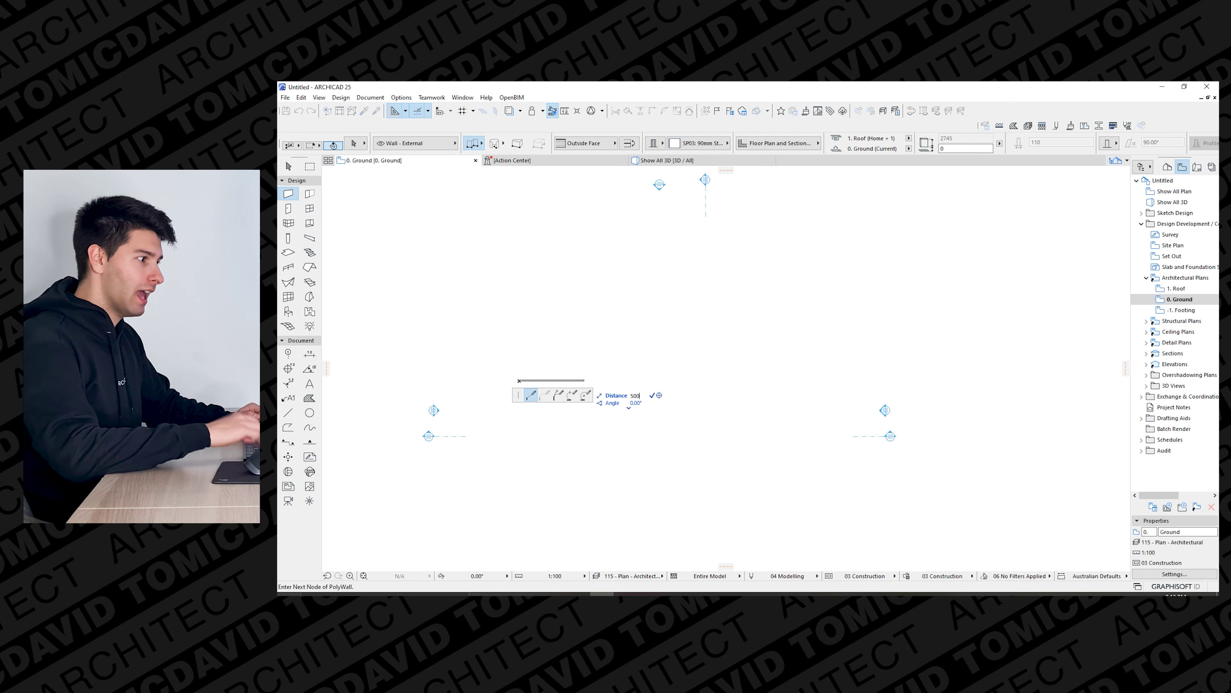
pyautogui.press('Return')
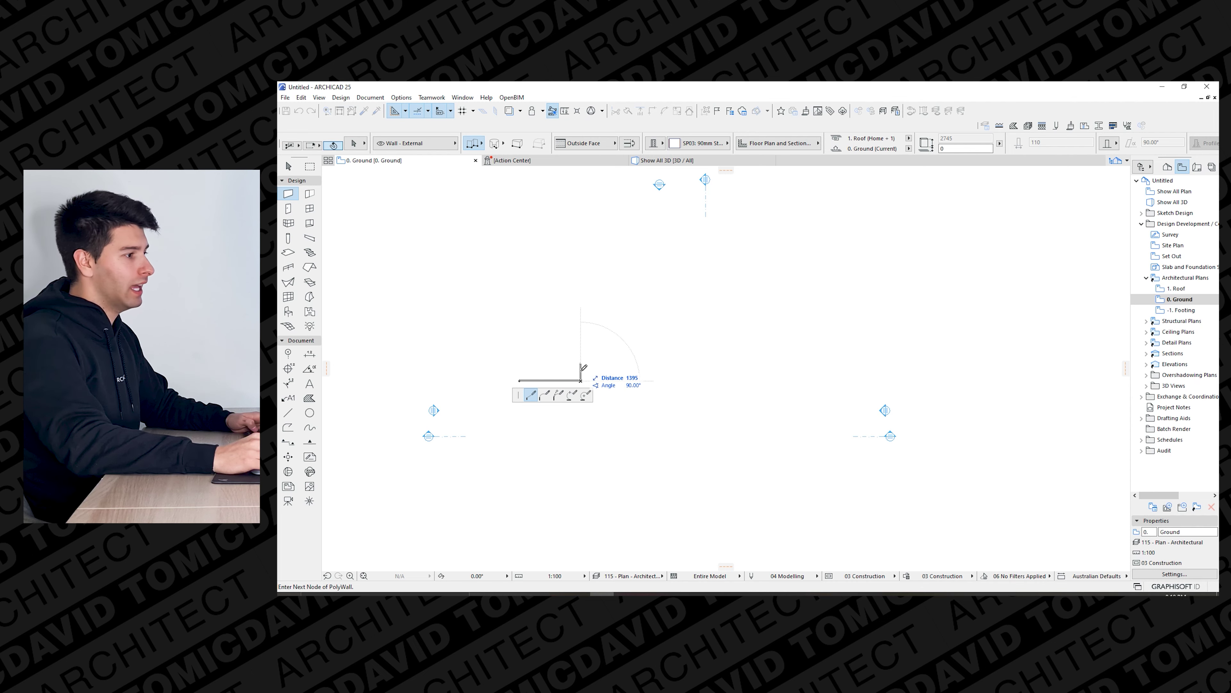
pyautogui.write('300')
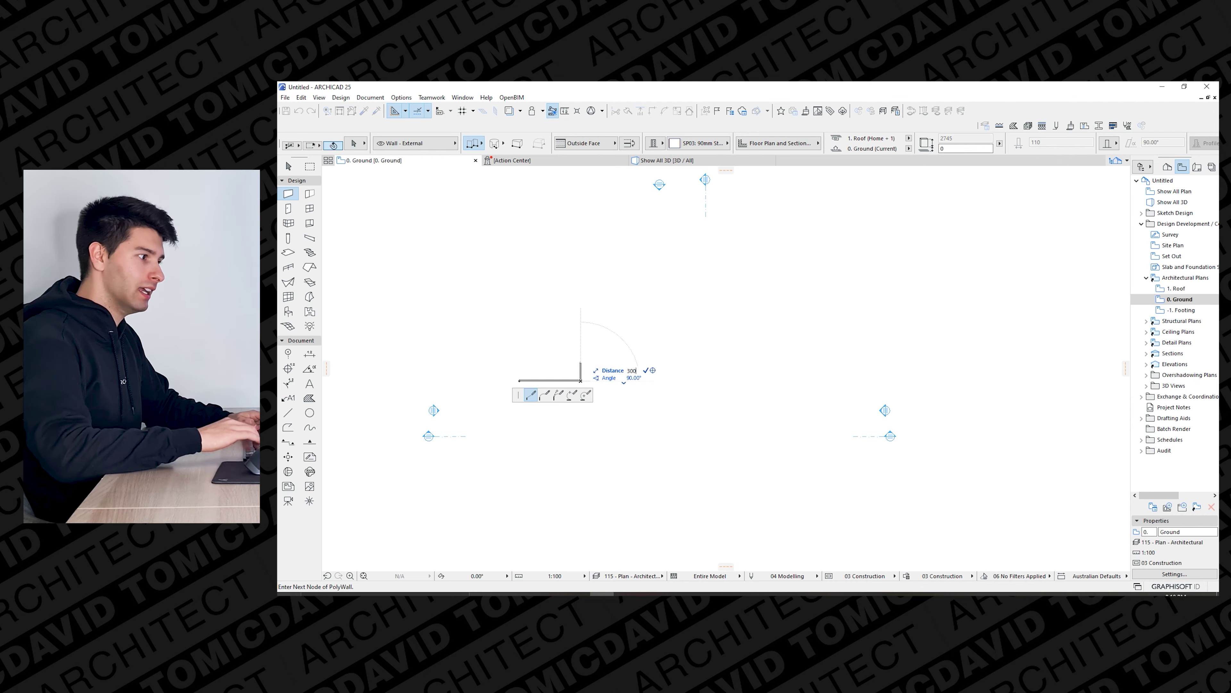
pyautogui.write('0')
pyautogui.press('Return')
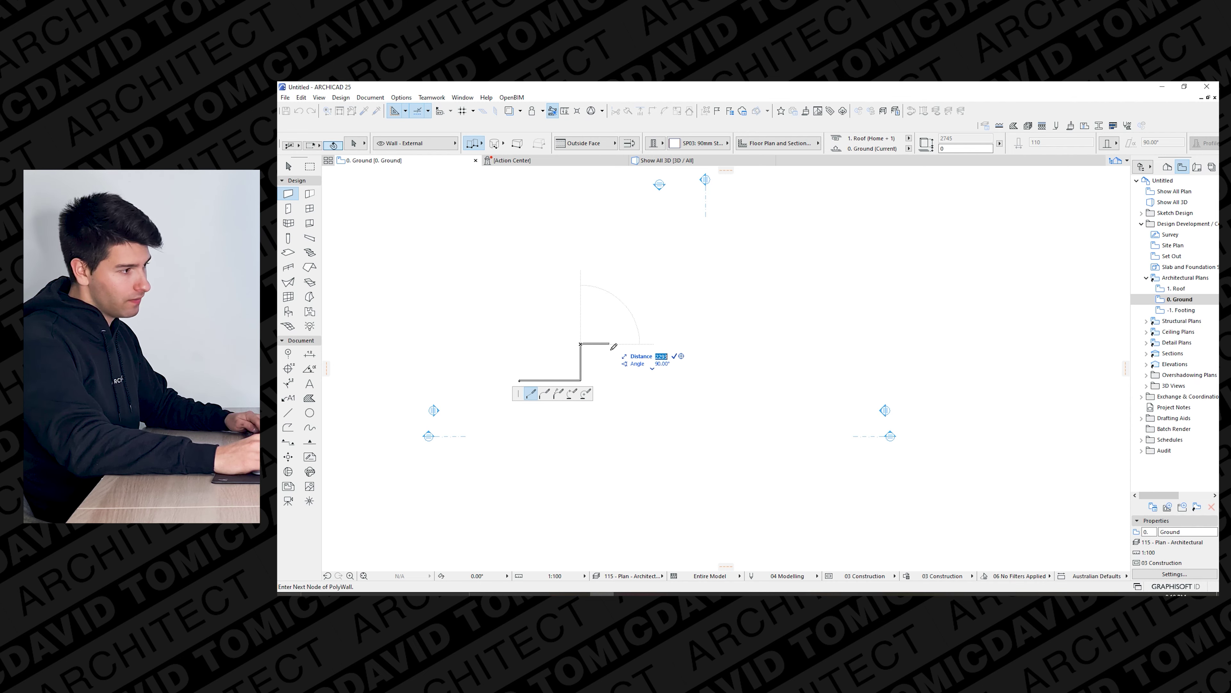
# Complete the entry recess with a 3000 wall to the right and a 3000 wall downward.
pyautogui.write('300')
pyautogui.write('0')
pyautogui.press('Return')
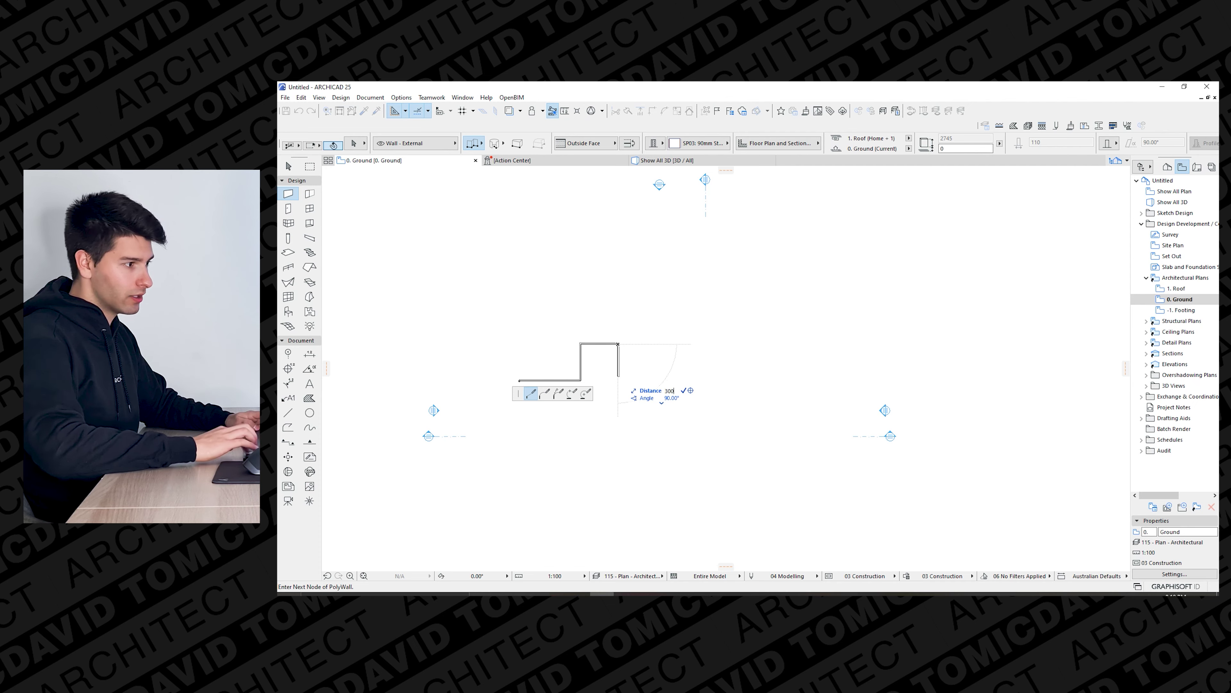
pyautogui.write('3000')
pyautogui.press('Return')
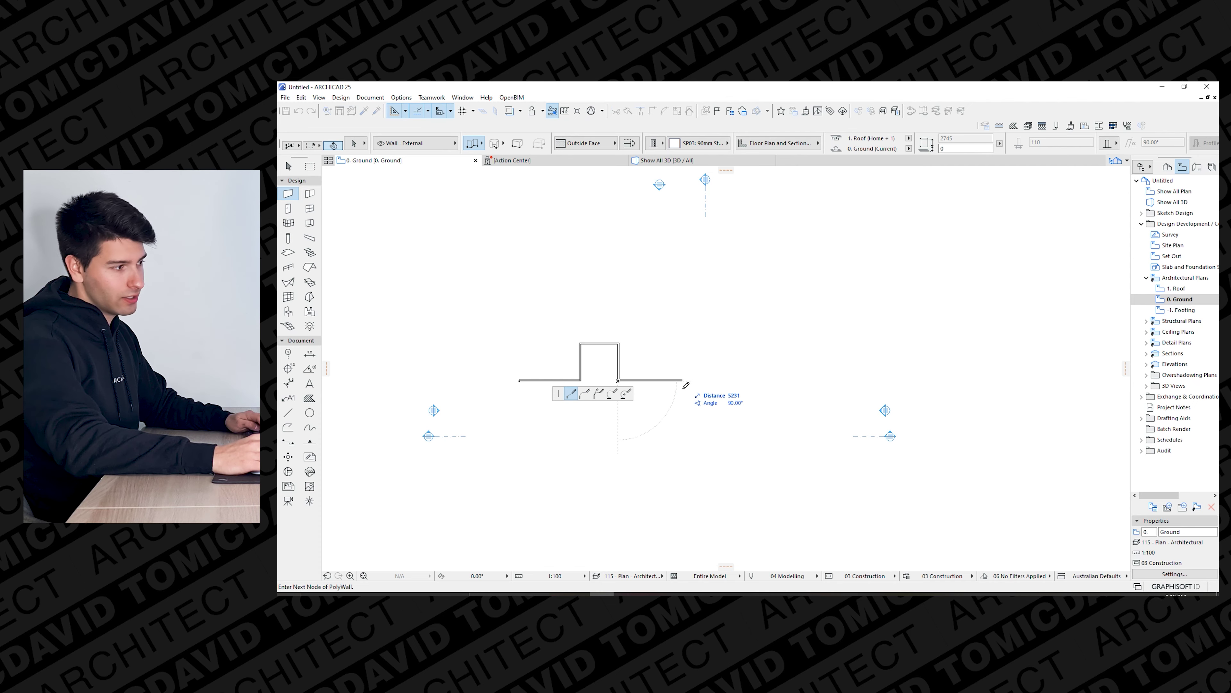
# Extend the front wall 20000 to the right, add the end wall upward and the 28000 rear wall, and close the outline at its start point.
pyautogui.write('20')
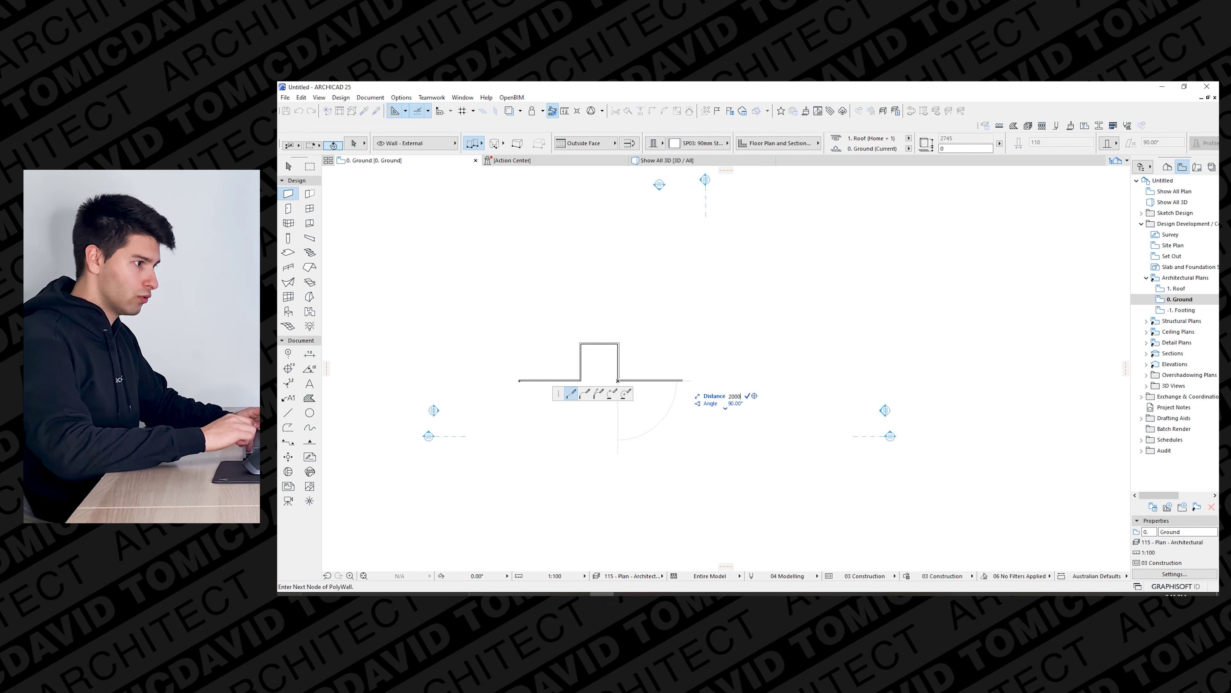
pyautogui.write('00')
pyautogui.press('Return')
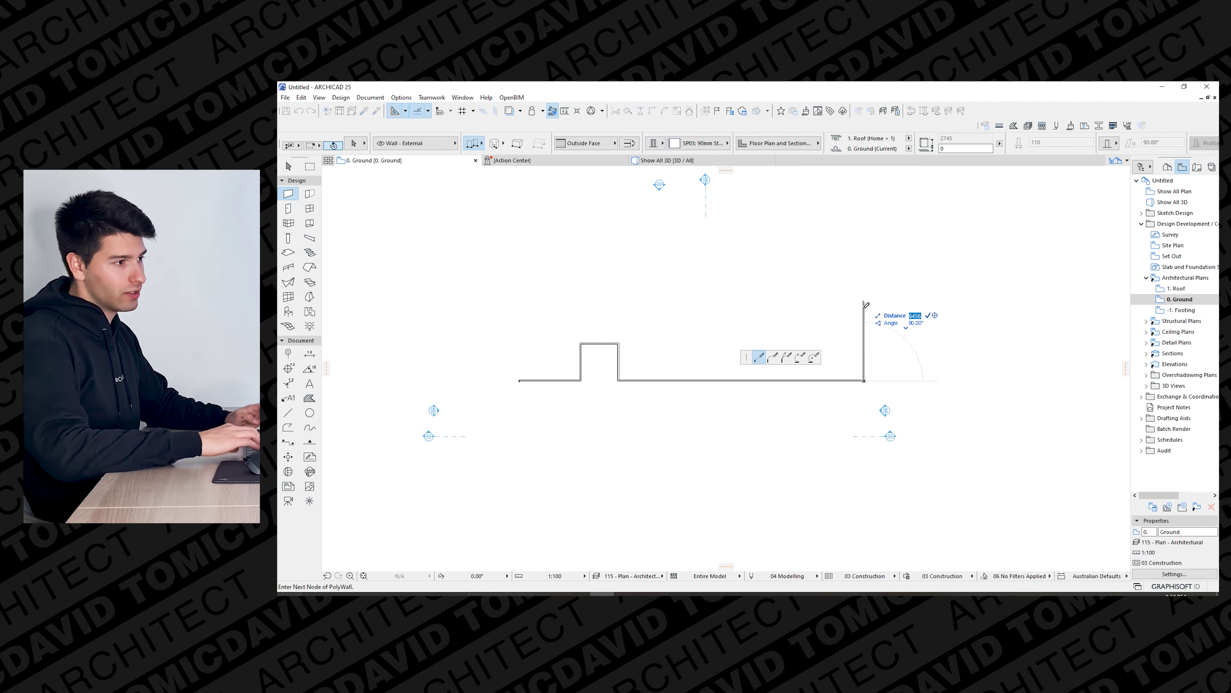
pyautogui.press('Return')
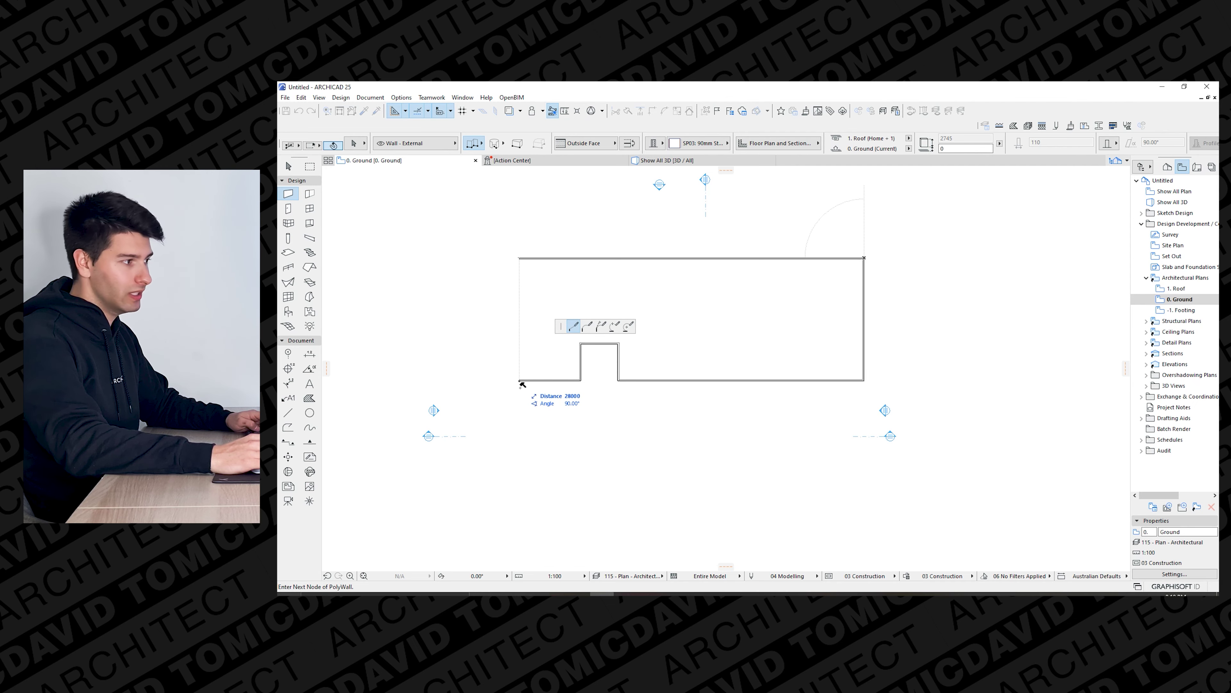
pyautogui.click(520, 381)
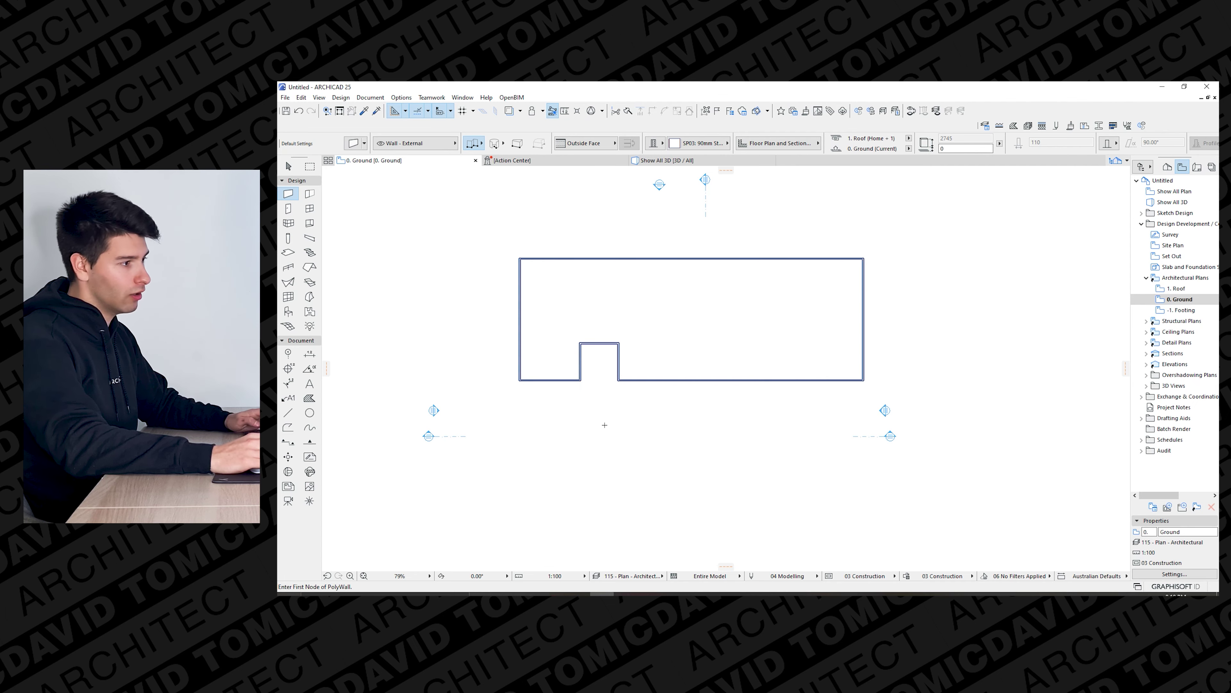
pyautogui.press('Escape')
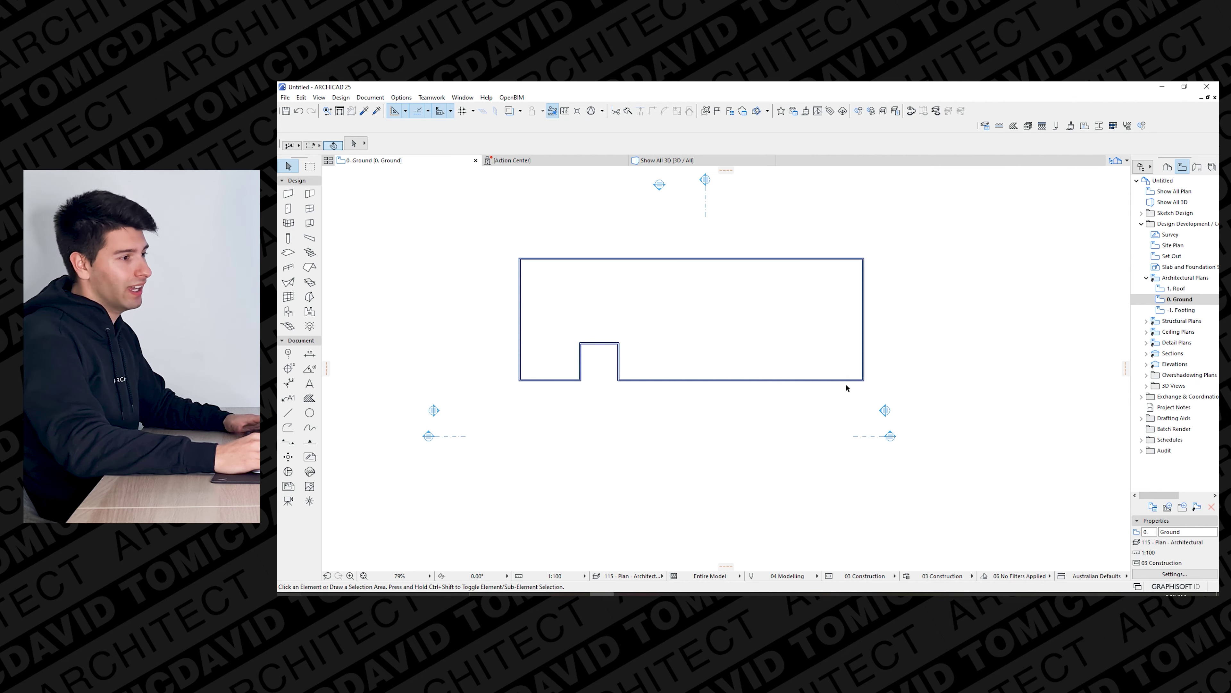
# Select the whole wall outline and move it by its lower-left corner slightly down and to the left, between the elevation markers.
pyautogui.click(866, 395)
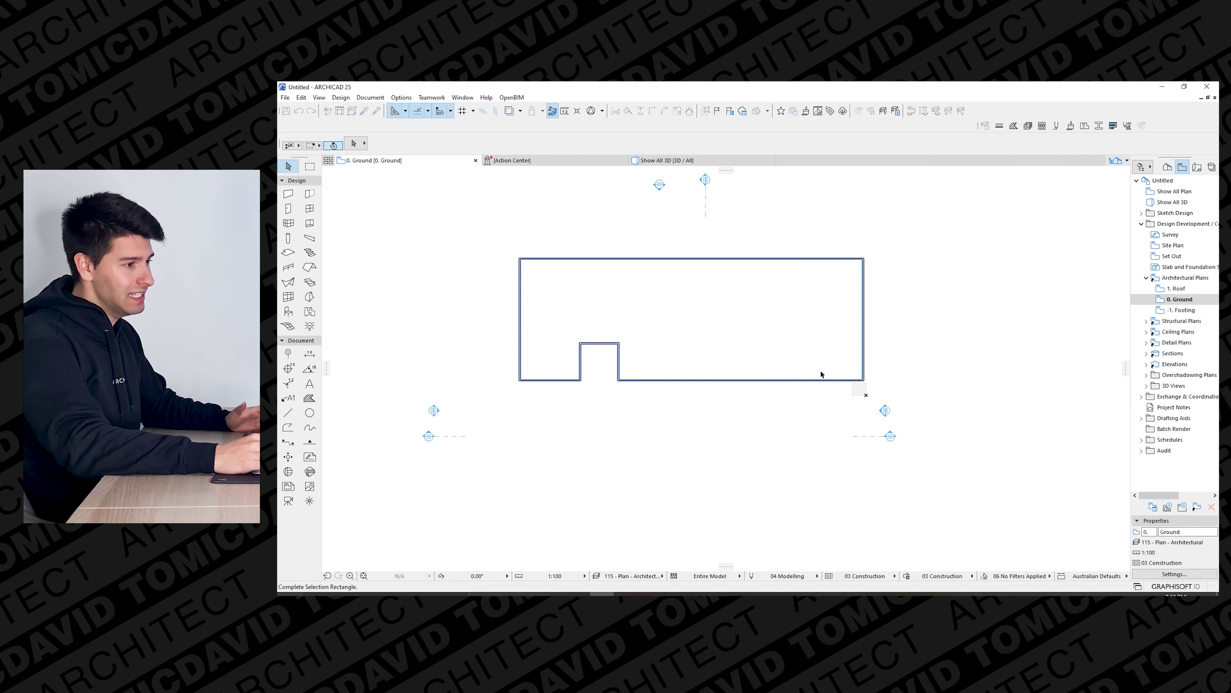
pyautogui.click(505, 253)
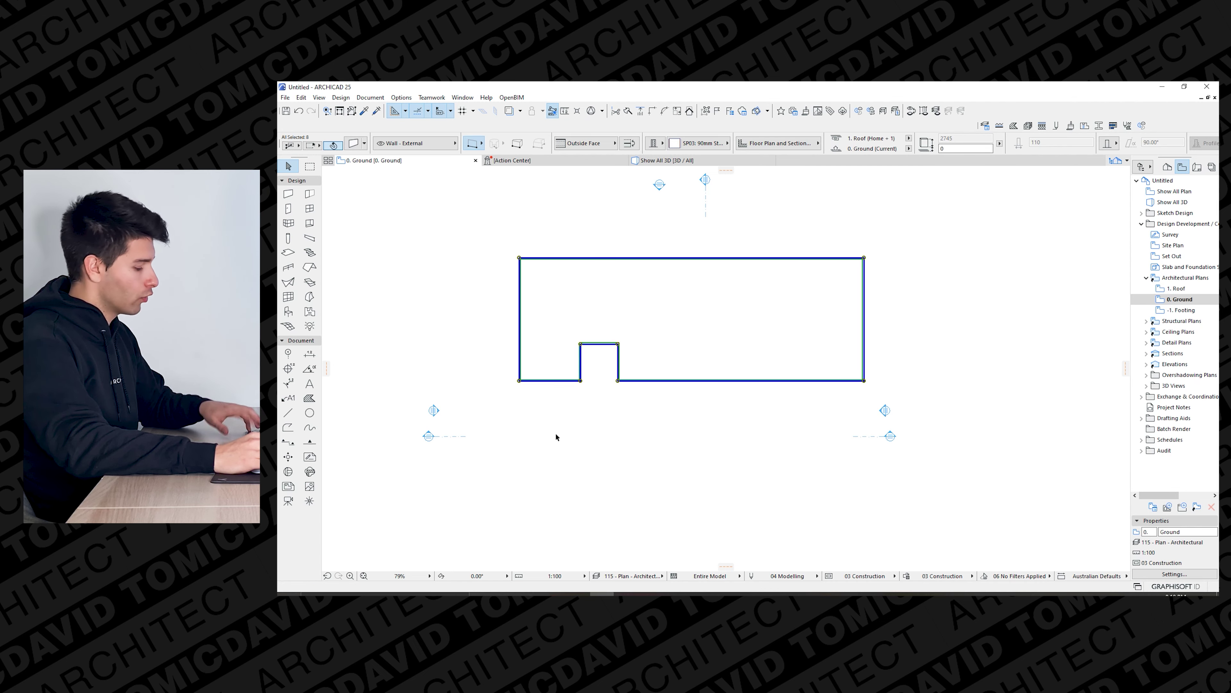
pyautogui.hotkey('ctrl', 'd')
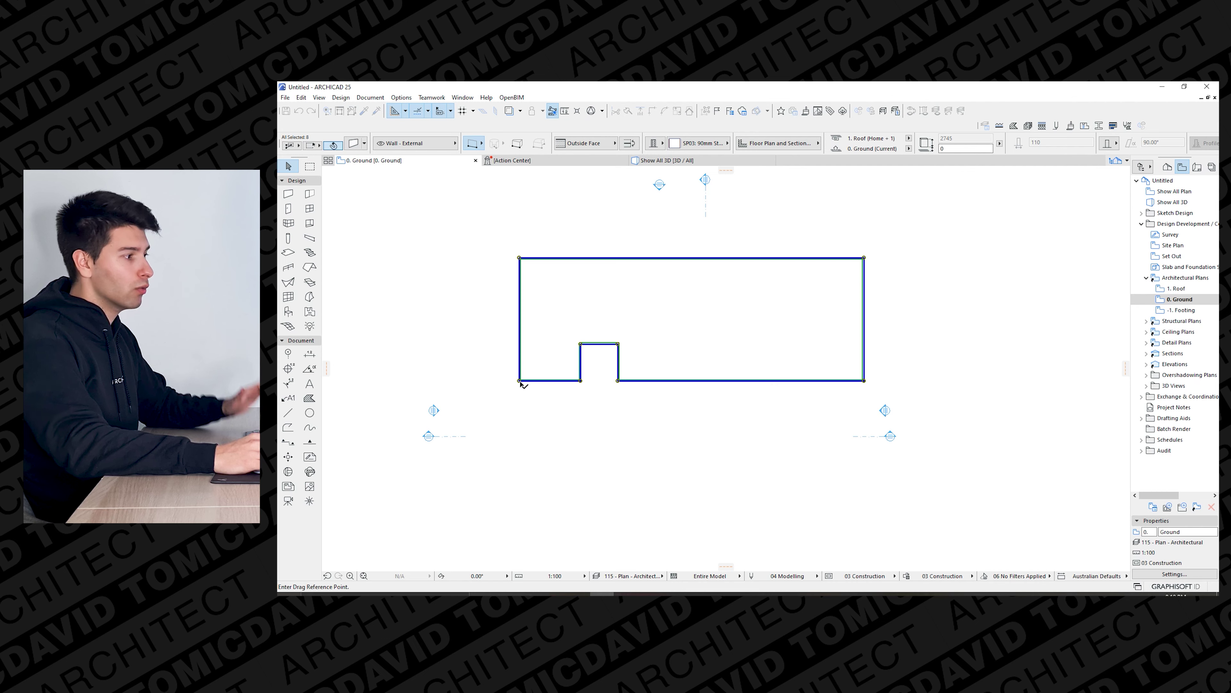
pyautogui.click(519, 380)
pyautogui.click(497, 398)
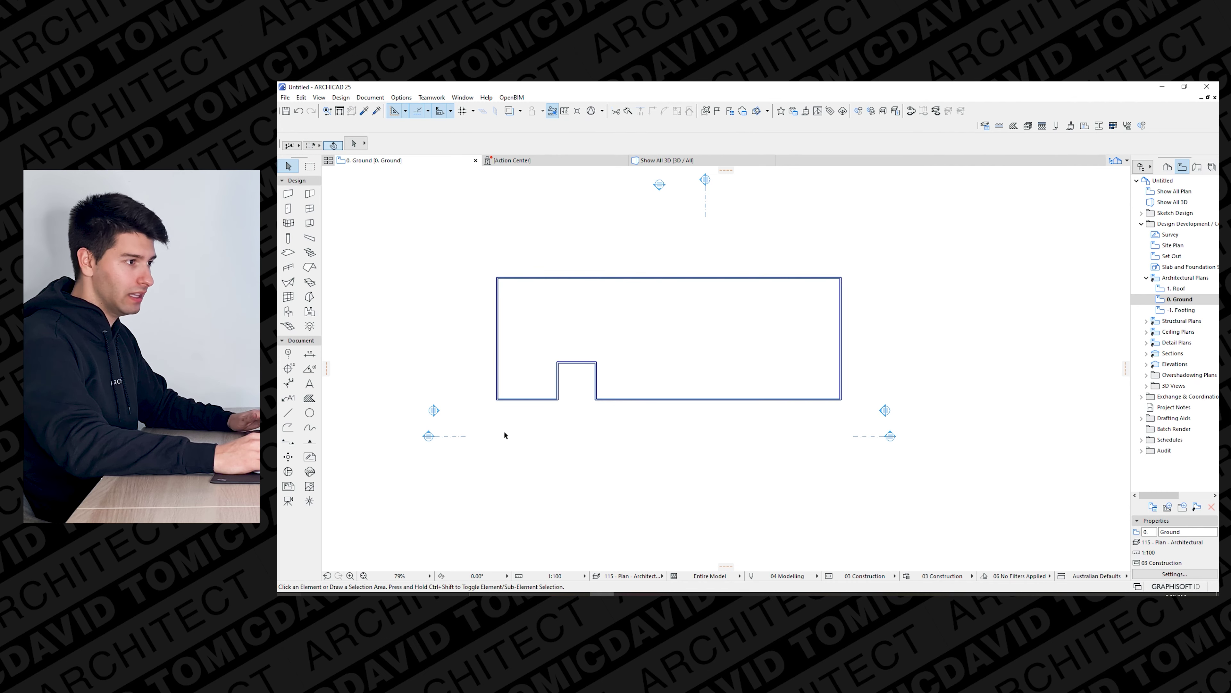
# Select the grouped external walls through the short front wall beside the recess.
pyautogui.click(532, 401)
pyautogui.click(542, 436)
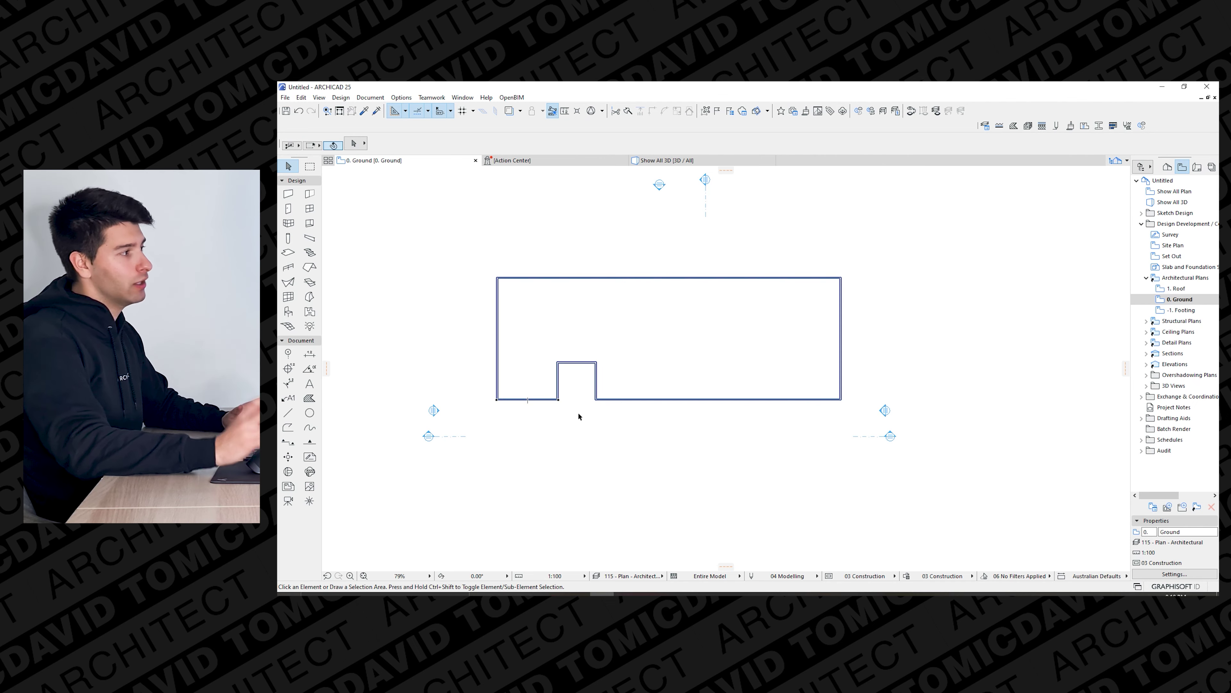
pyautogui.click(542, 400)
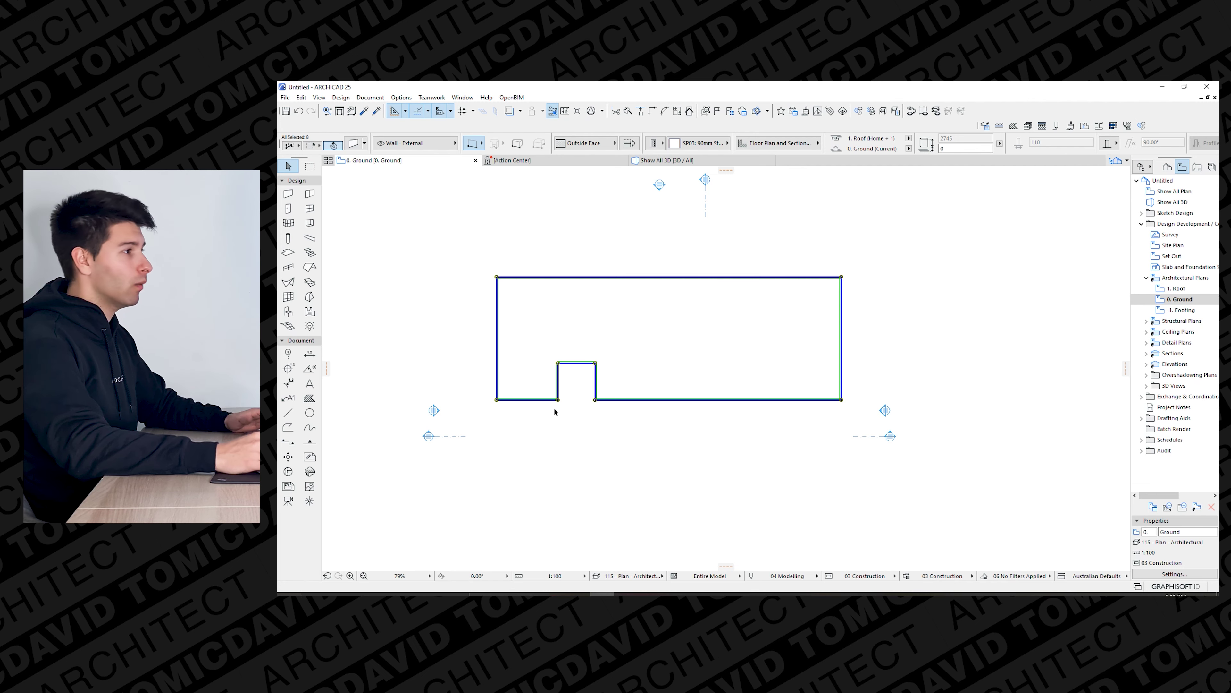
# Suspend groups to select the short front wall alone, reselect the whole wall outline, and clear the selection.
pyautogui.press('Escape')
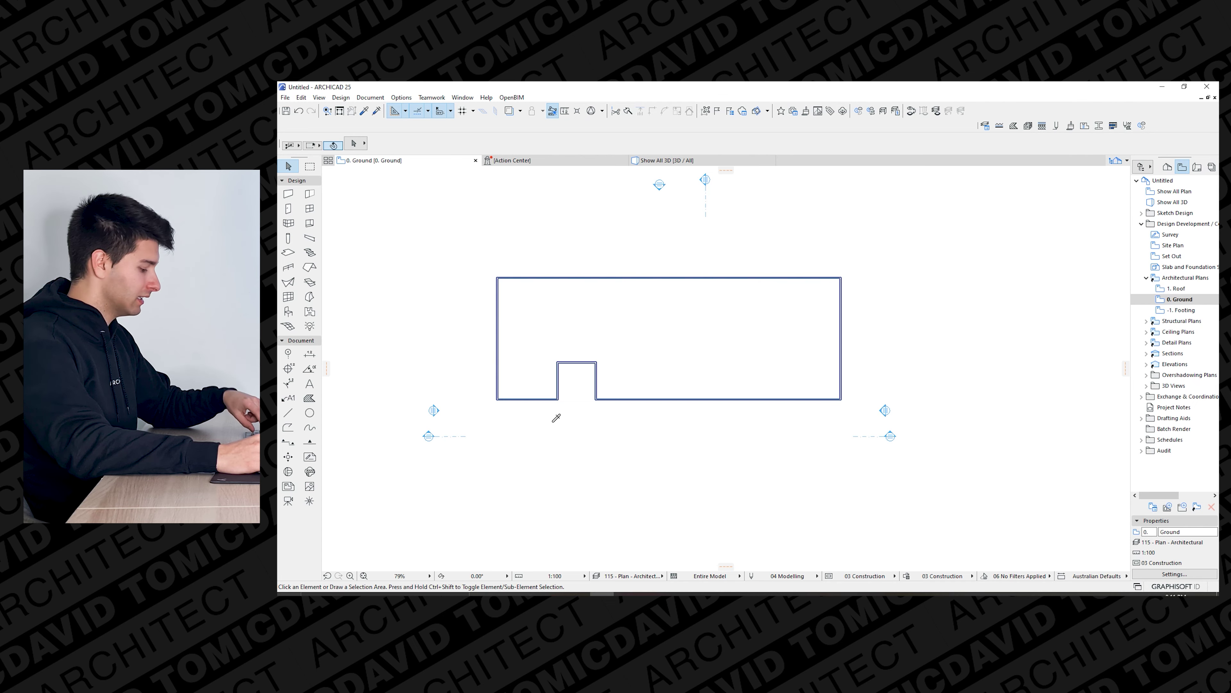
pyautogui.click(547, 401)
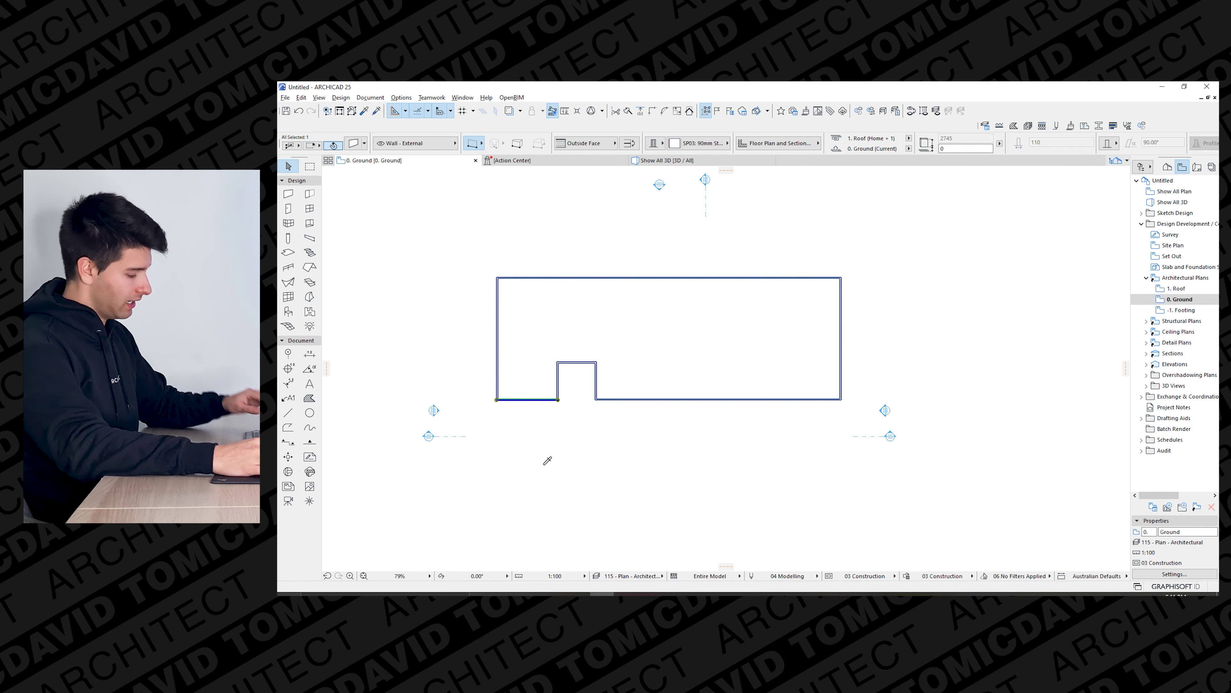
pyautogui.hotkey('ctrl', 'a')
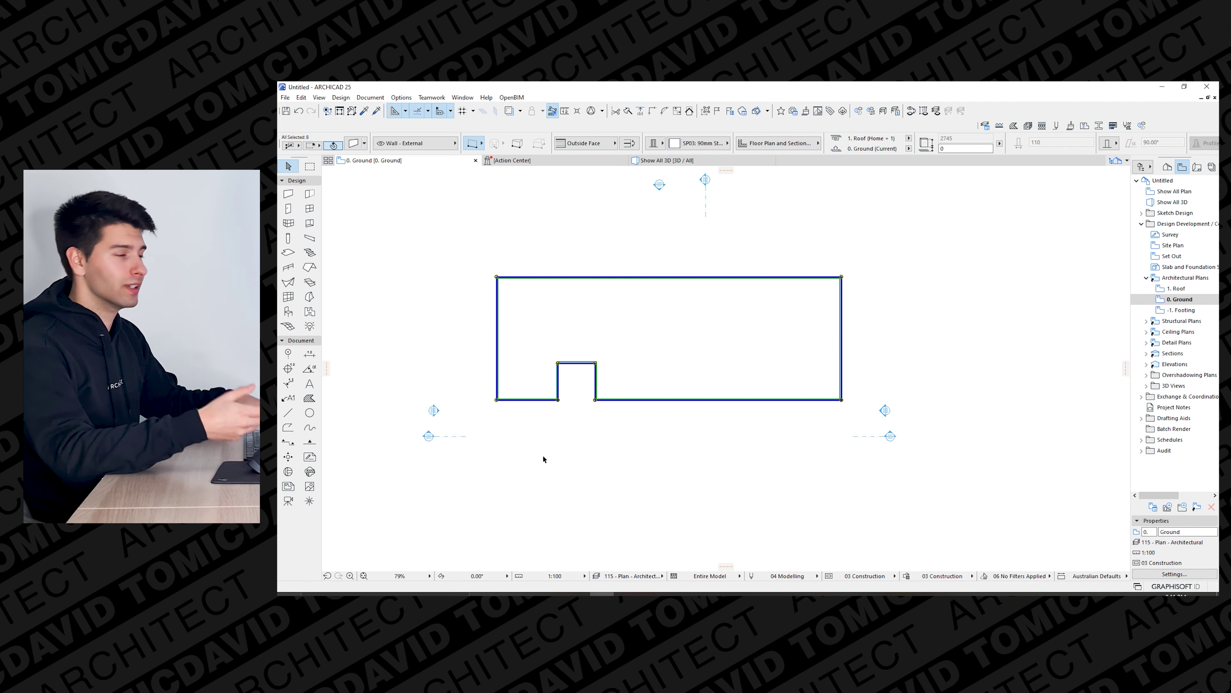
pyautogui.press('Escape')
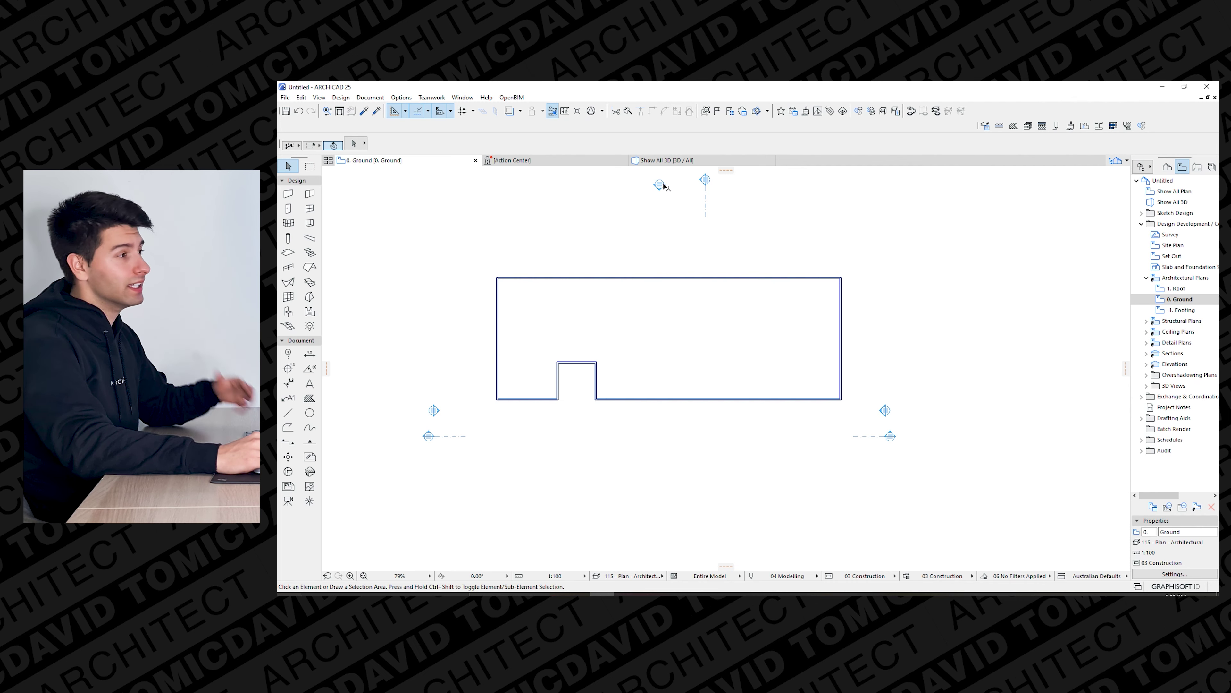
# Open the 3D view of the model and examine the external walls from several angles.
pyautogui.press('F3')
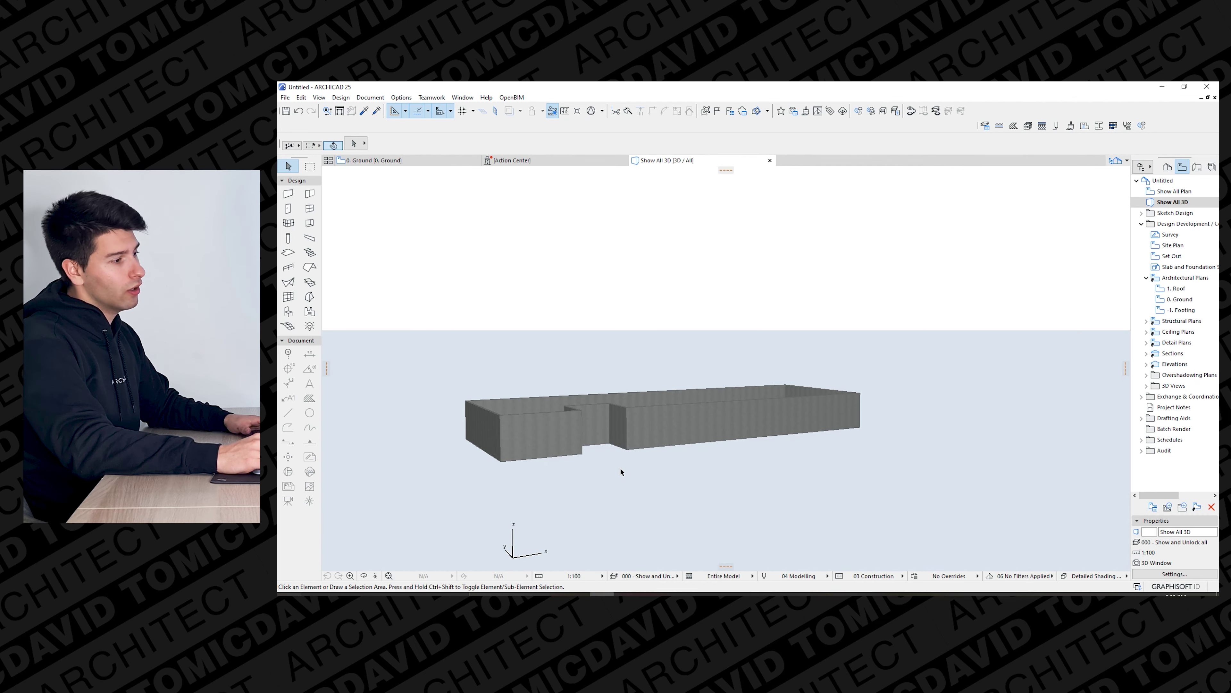
pyautogui.keyDown('shift'); pyautogui.moveTo(691, 450); pyautogui.dragTo(765, 465, button='middle'); pyautogui.keyUp('shift')
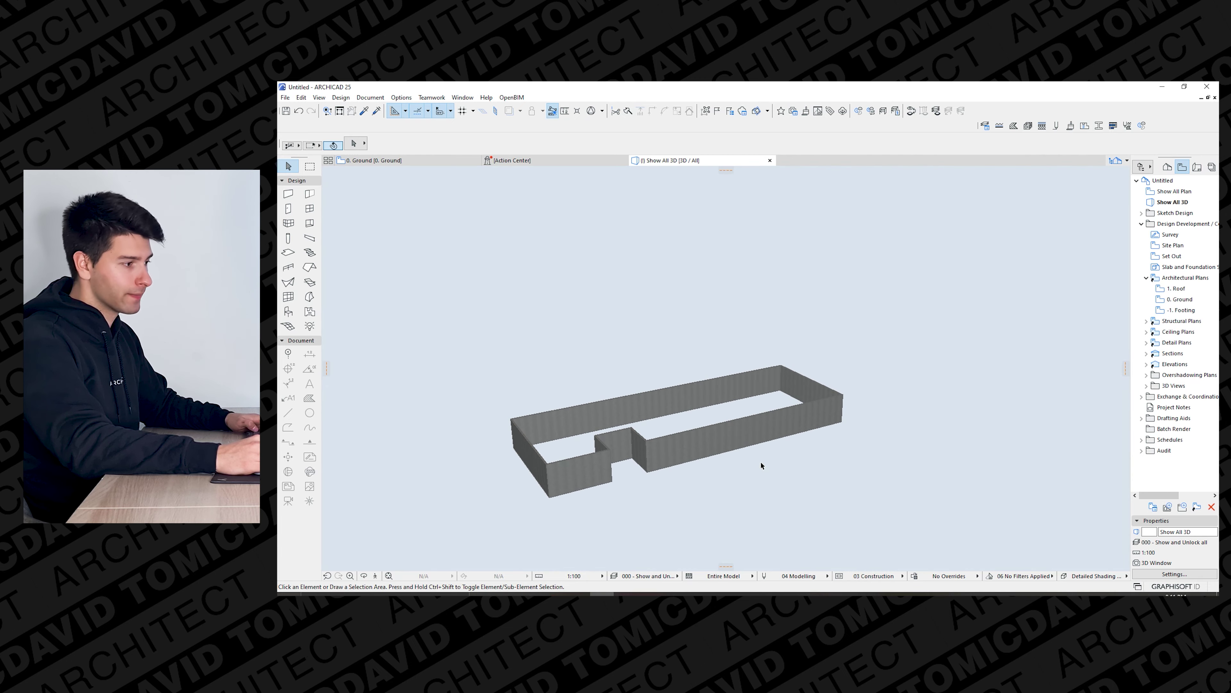
pyautogui.keyDown('shift'); pyautogui.moveTo(626, 504); pyautogui.dragTo(794, 492, button='middle'); pyautogui.keyUp('shift')
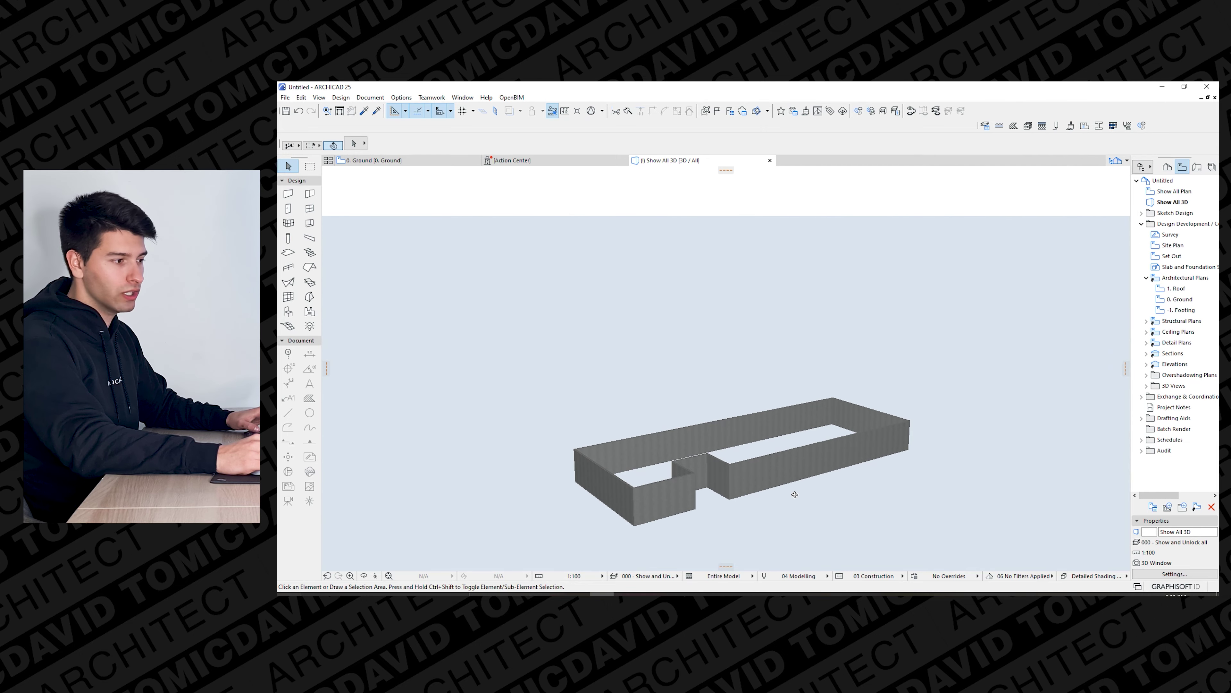
pyautogui.scroll(4, 745, 485)
pyautogui.scroll(-4, 745, 484)
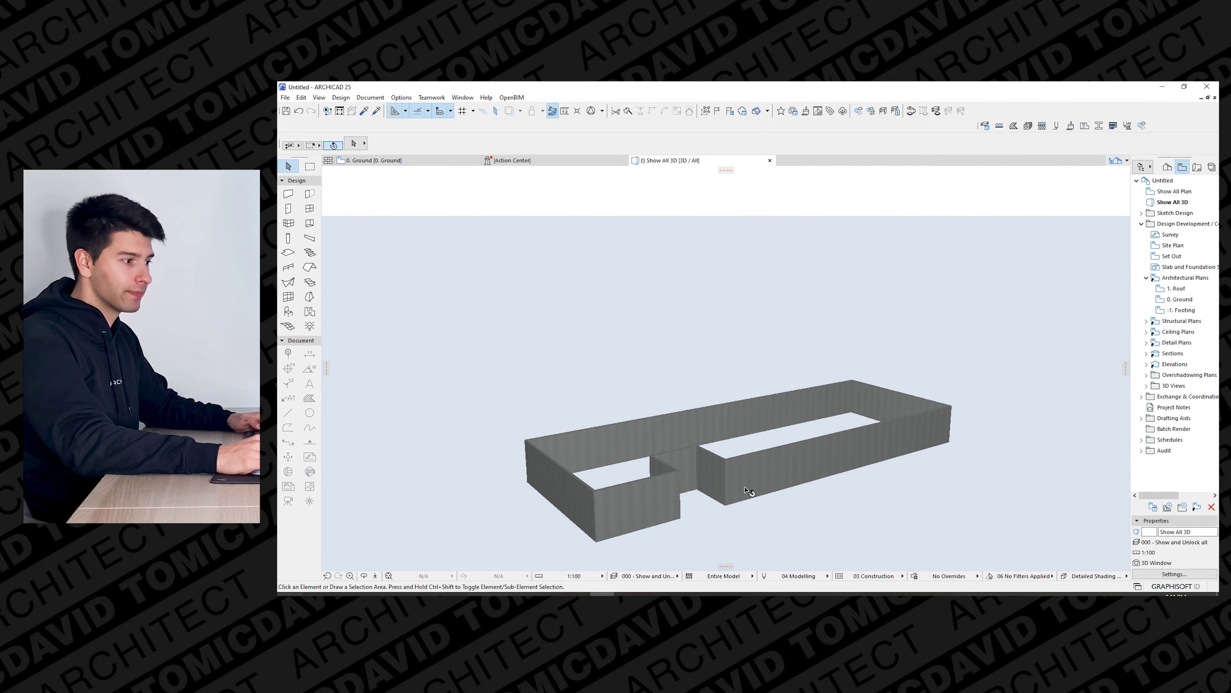
pyautogui.scroll(3, 745, 485)
pyautogui.scroll(-3, 746, 484)
pyautogui.moveTo(755, 490); pyautogui.dragTo(810, 430, button='middle')
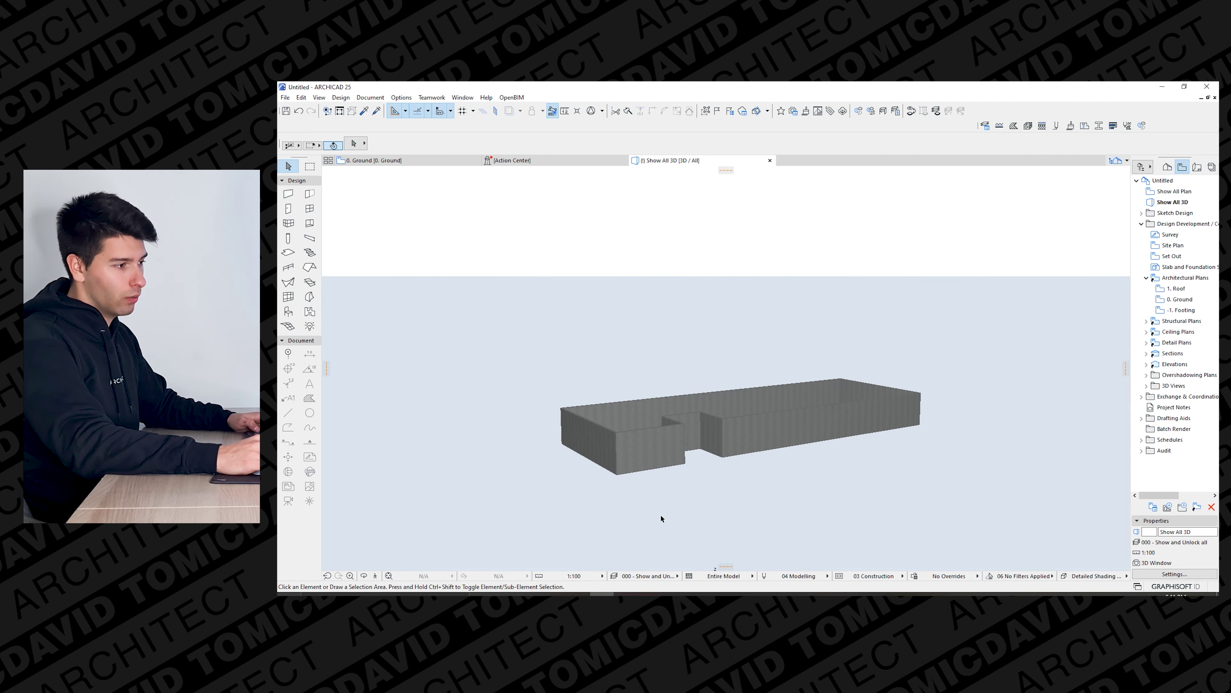
# Start 3D Explore mode and try moving backward, forward and sideways in front of the building.
pyautogui.click(375, 575)
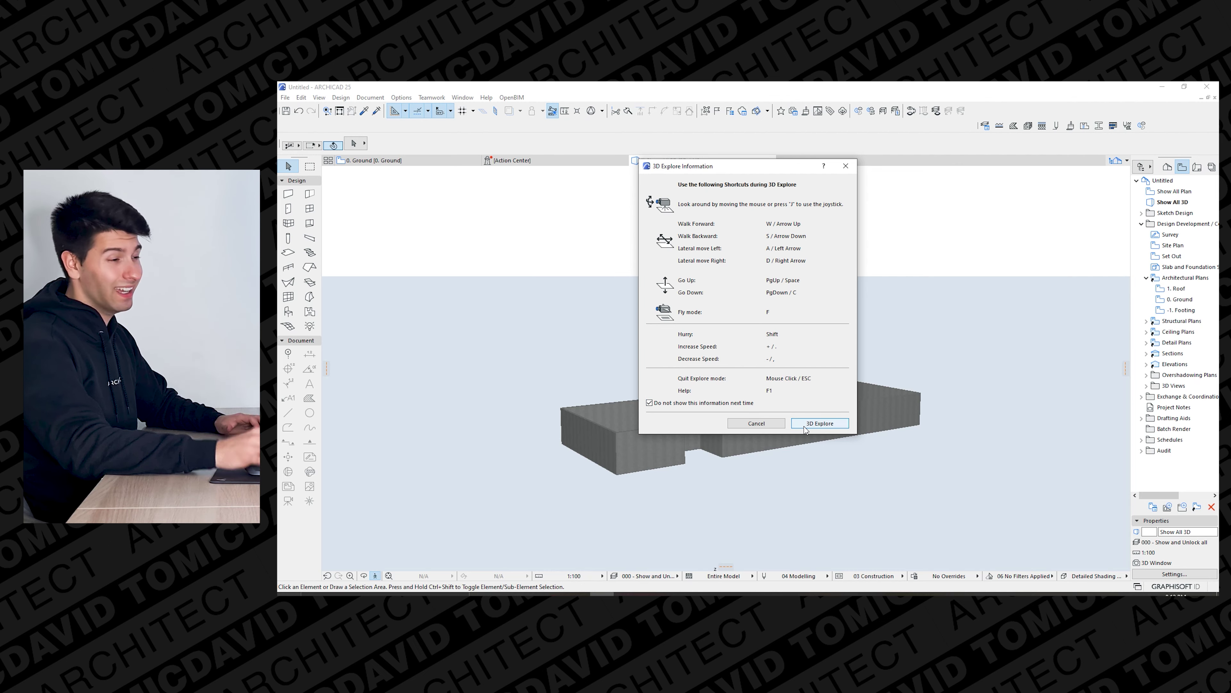
pyautogui.click(819, 424)
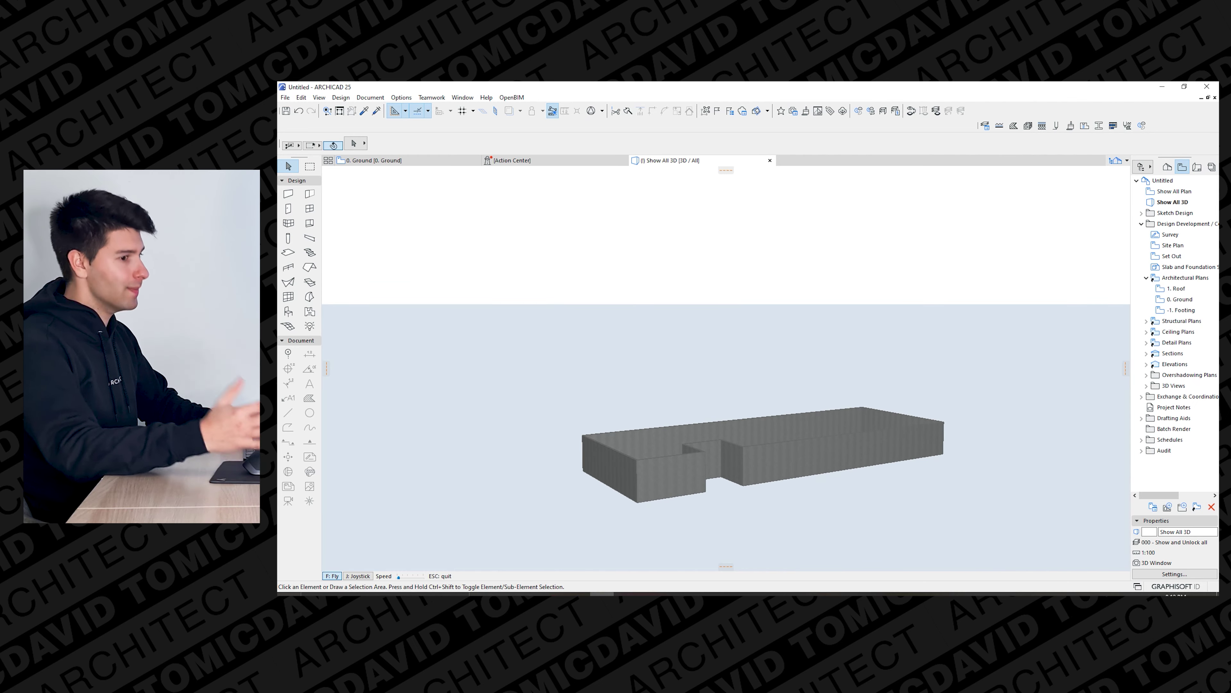
pyautogui.press('s')
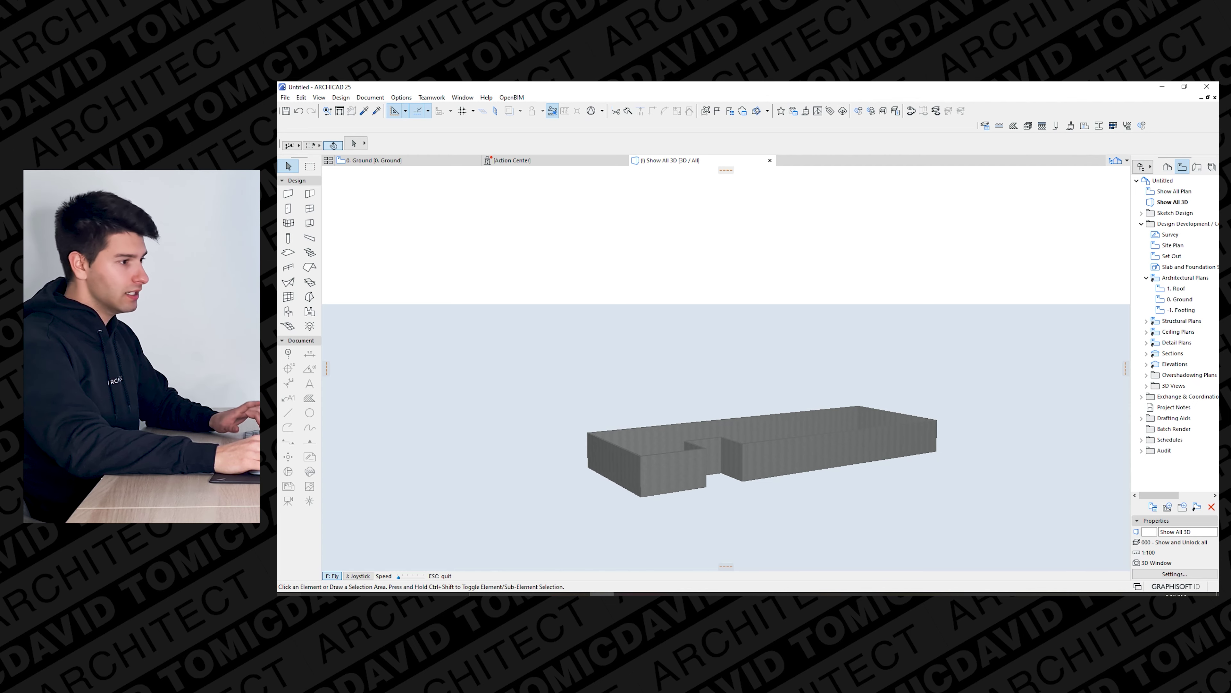
pyautogui.press('w')
pyautogui.press('a')
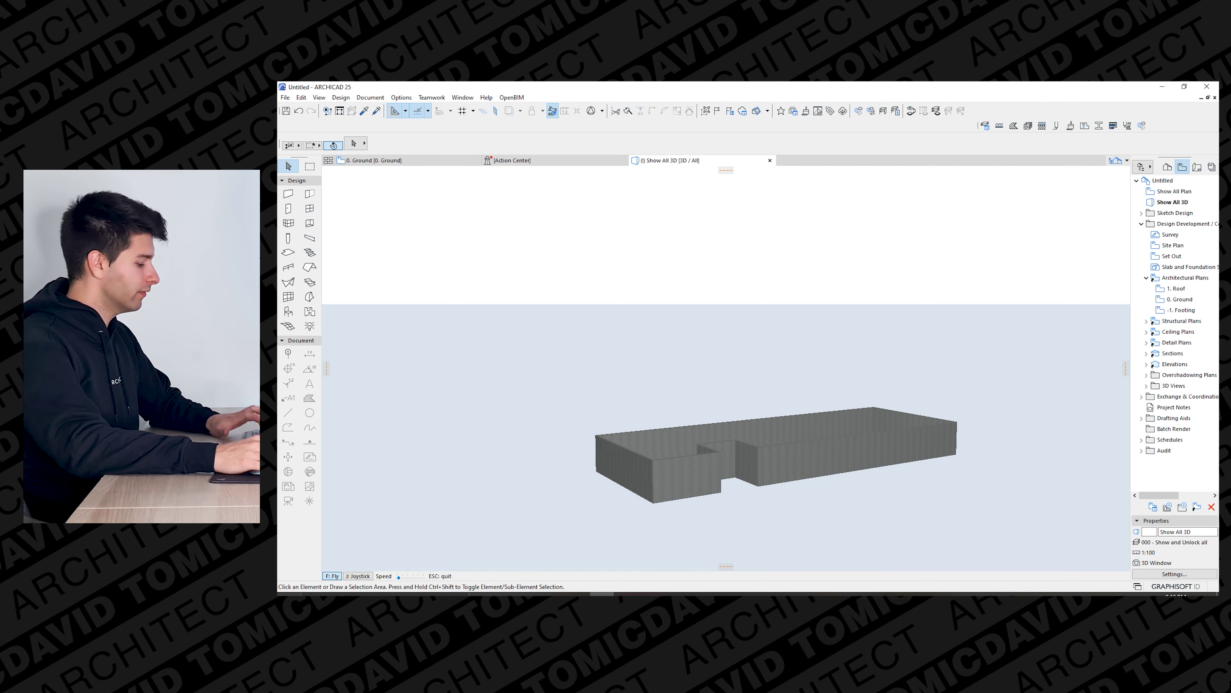
pyautogui.press('d')
pyautogui.press('d')
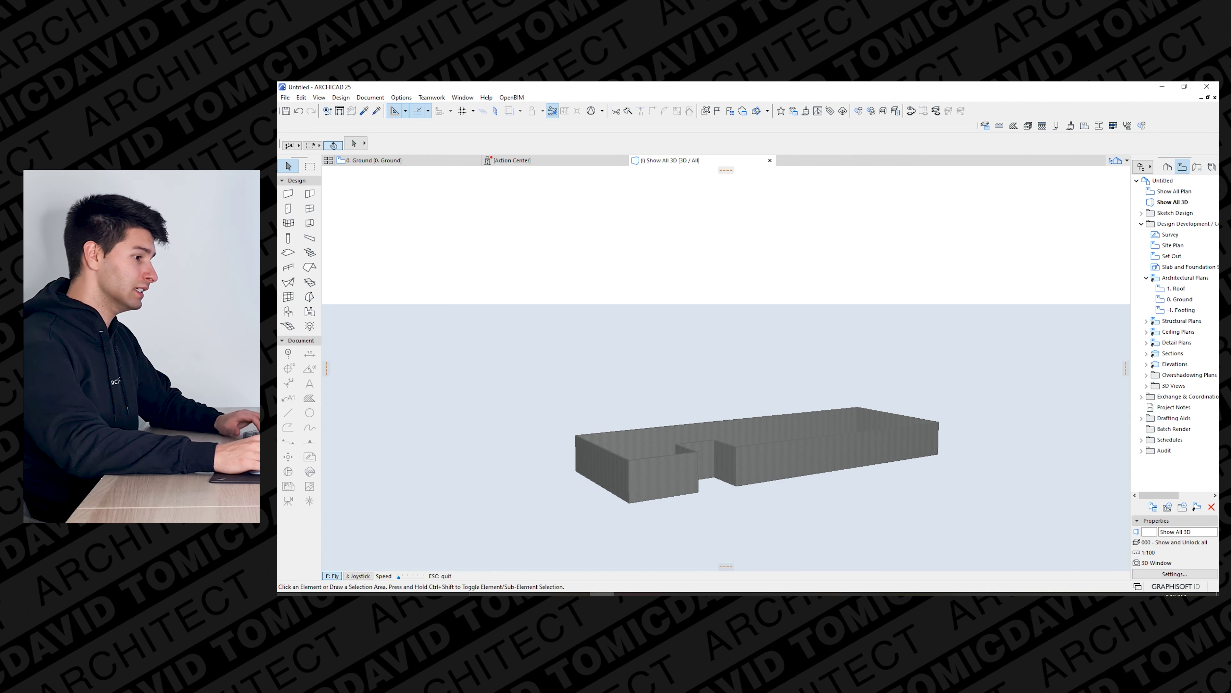
pyautogui.press('e')
pyautogui.press('q')
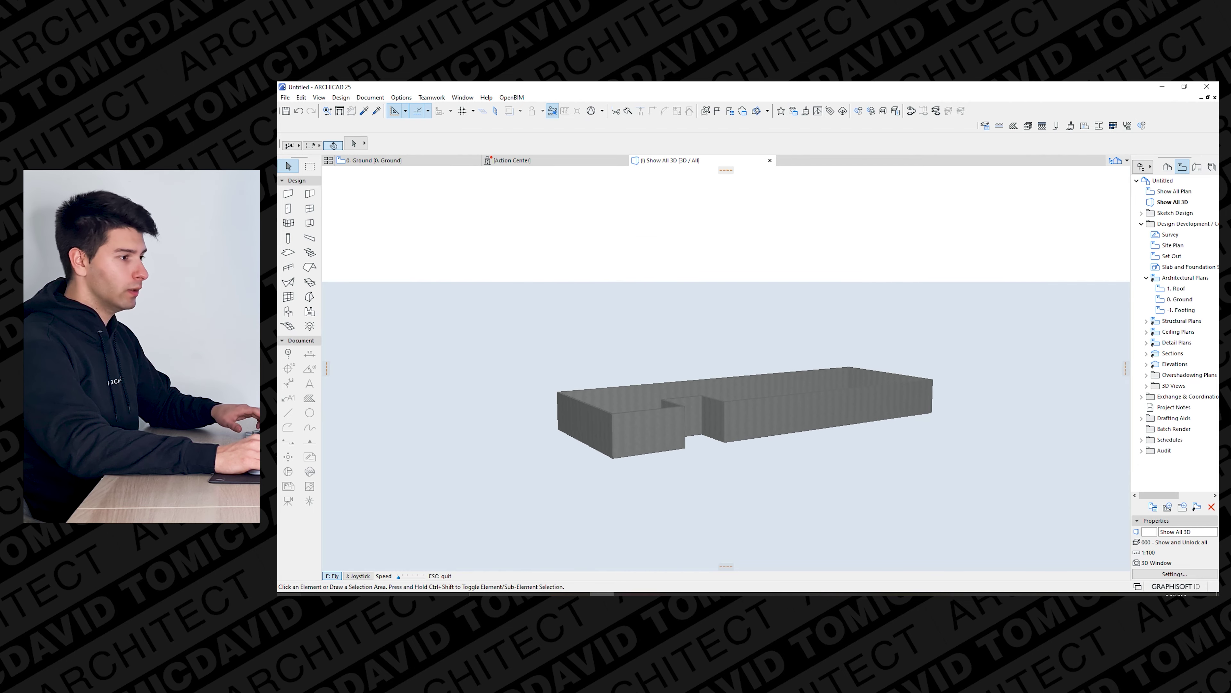
# Fly around the external walls to examine the front recess, rear and end walls, and quit 3D Explore at an overall view.
pyautogui.press('w')
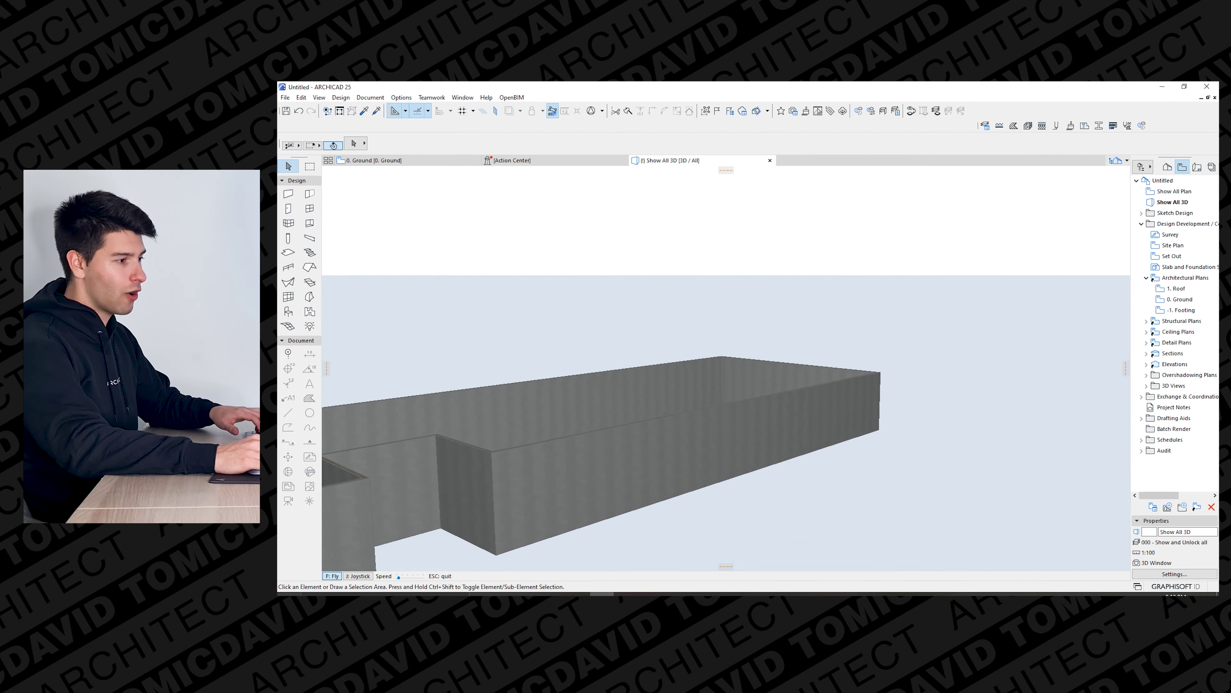
pyautogui.press('q')
pyautogui.press('a')
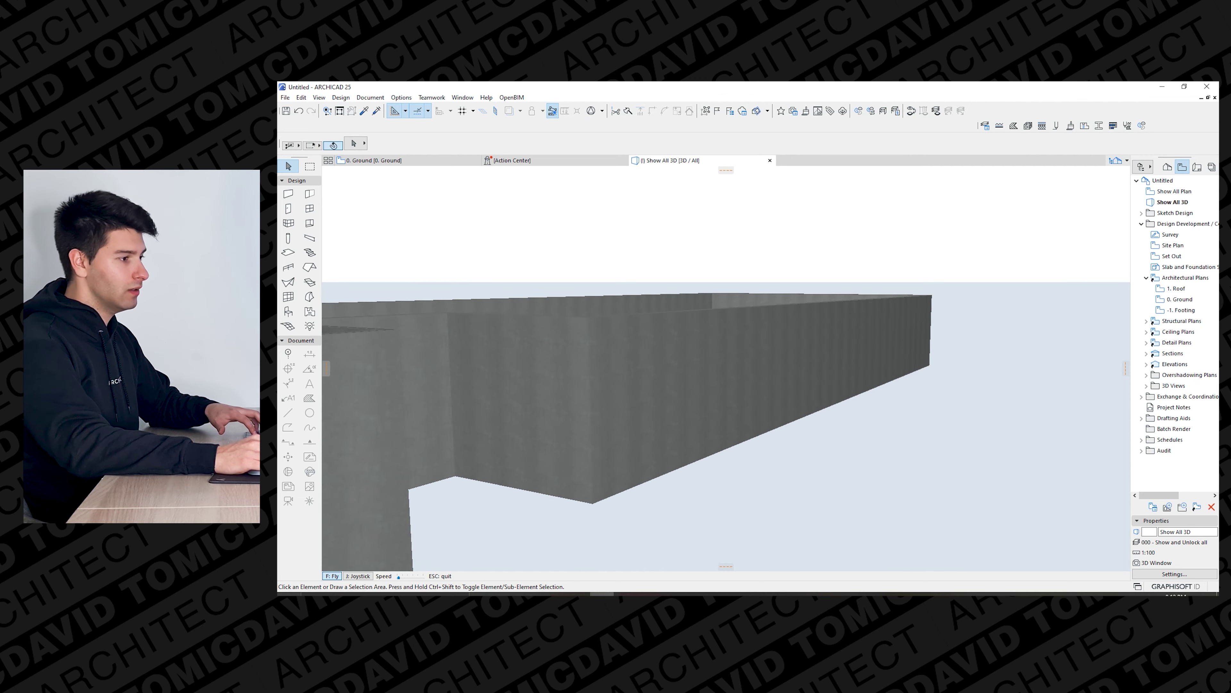
pyautogui.press('a')
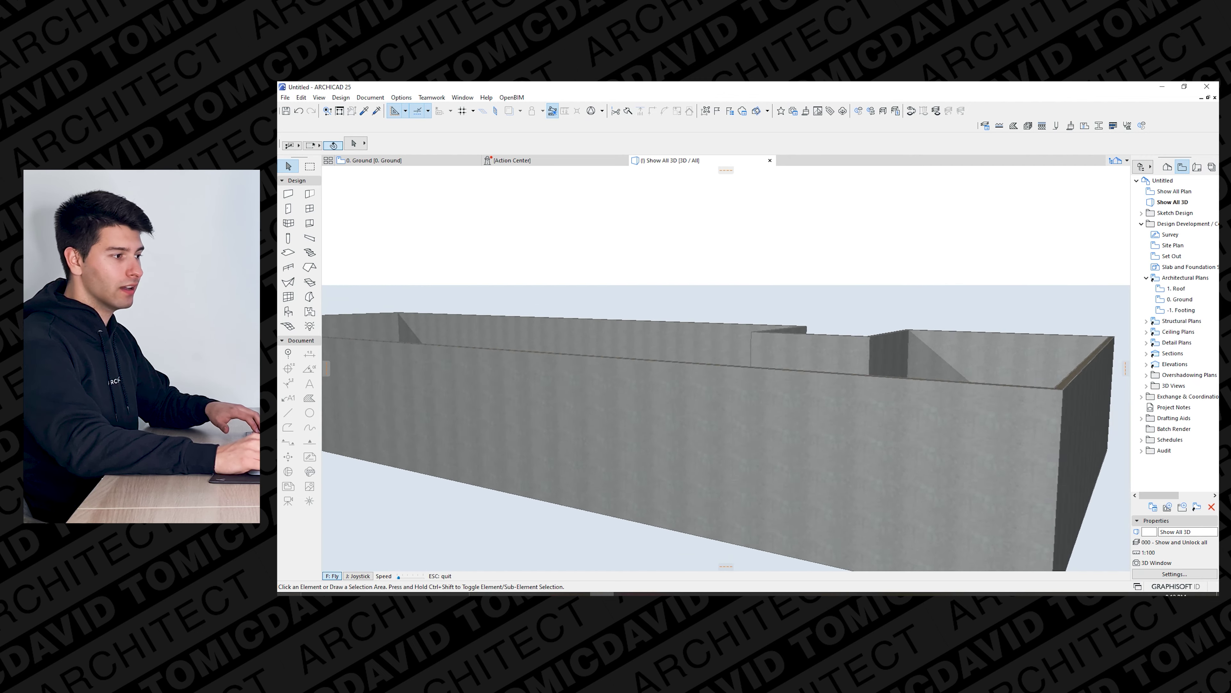
pyautogui.press('a')
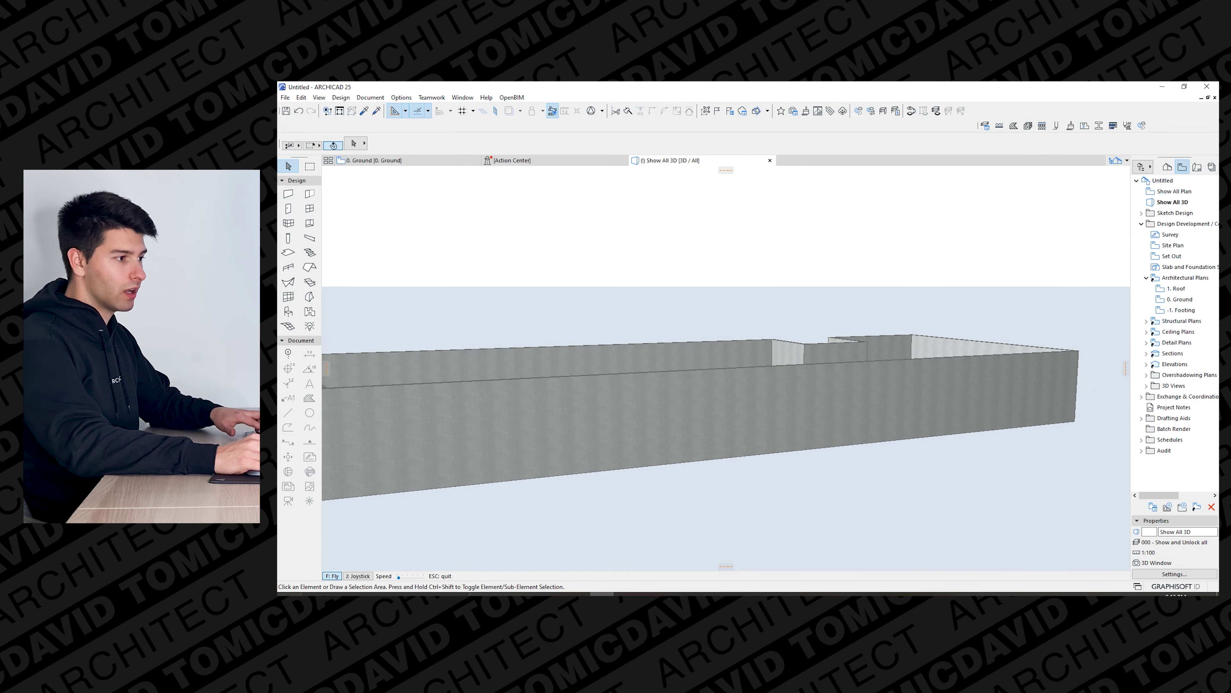
pyautogui.press('a')
pyautogui.press('q')
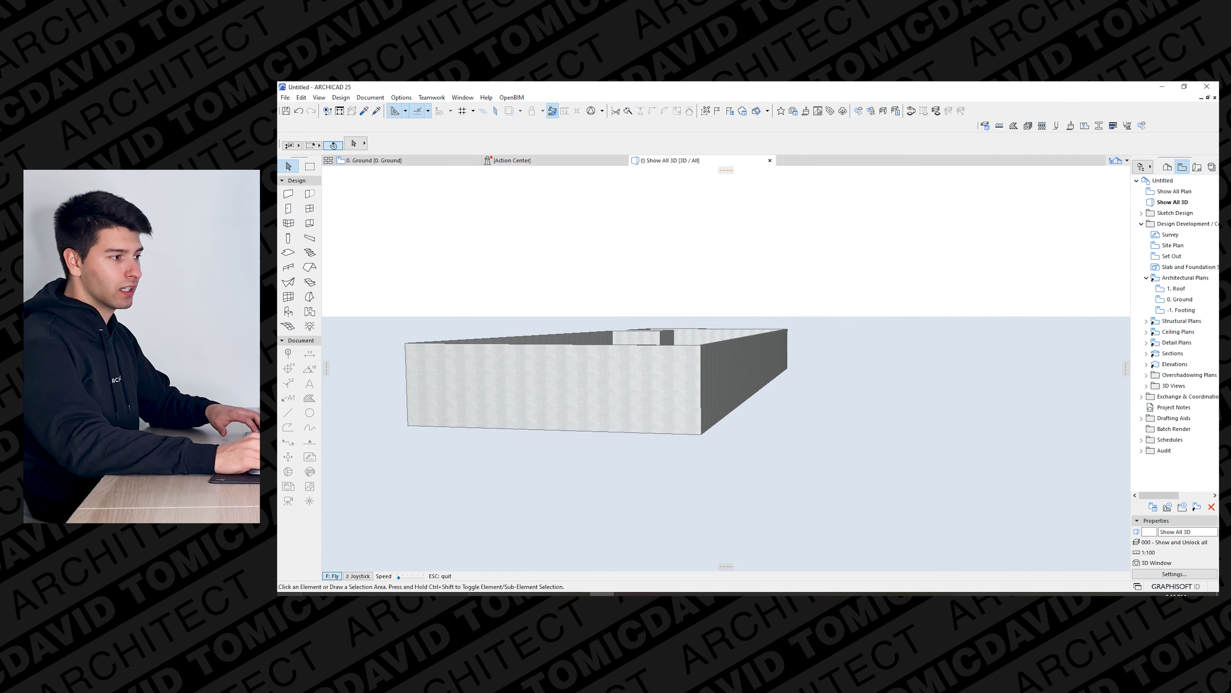
pyautogui.press('w')
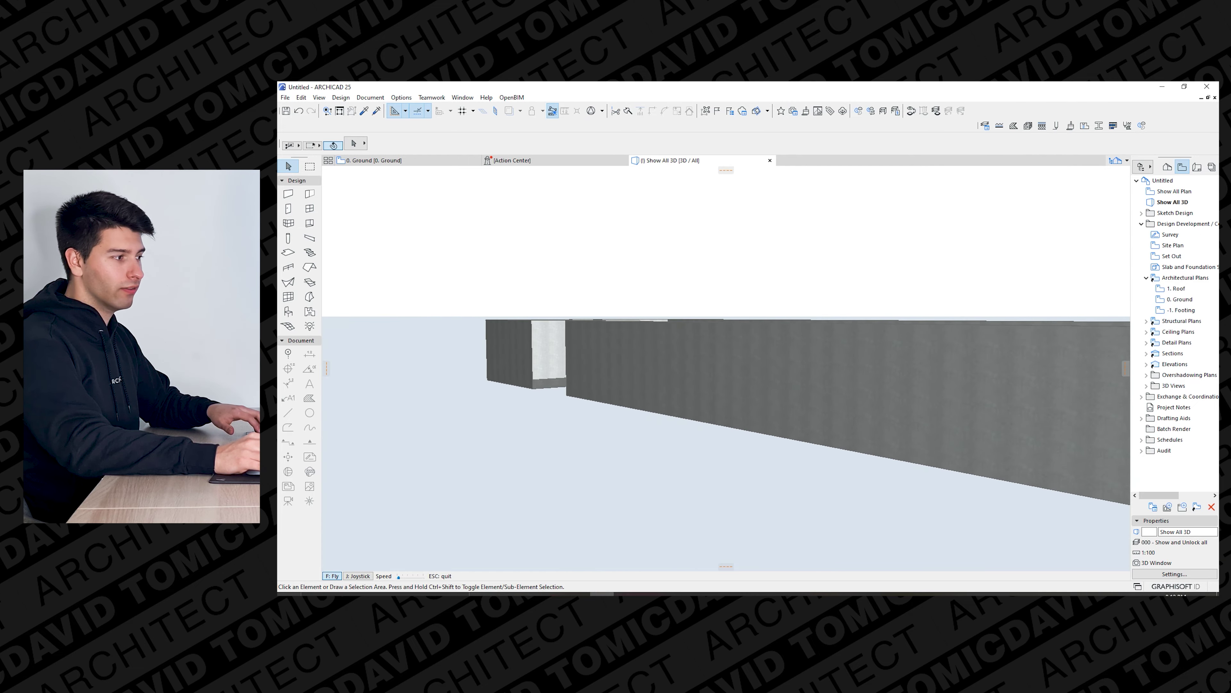
pyautogui.press('a')
pyautogui.press('w')
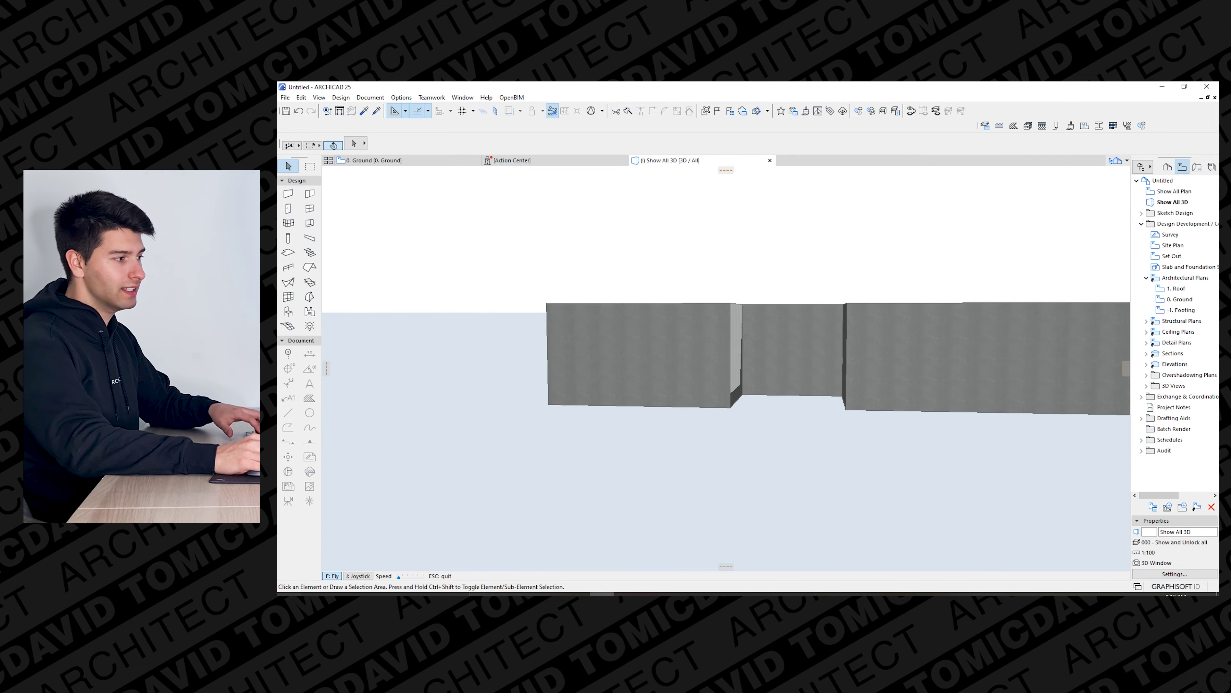
pyautogui.press('w')
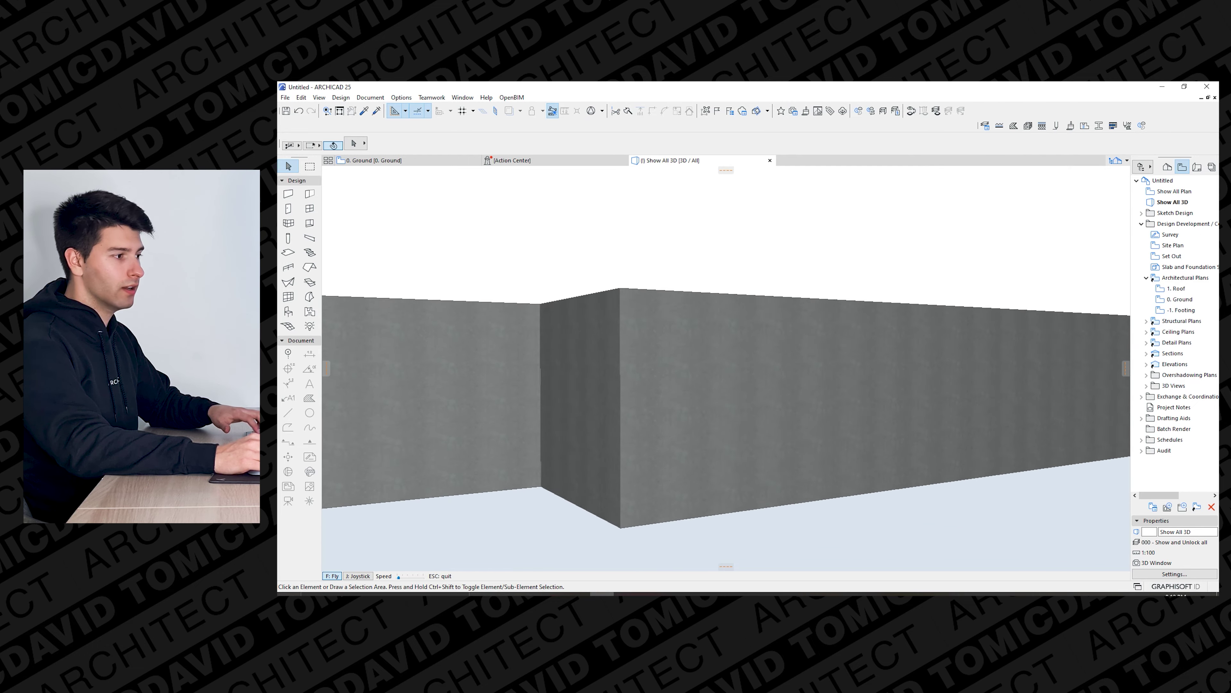
pyautogui.press('w')
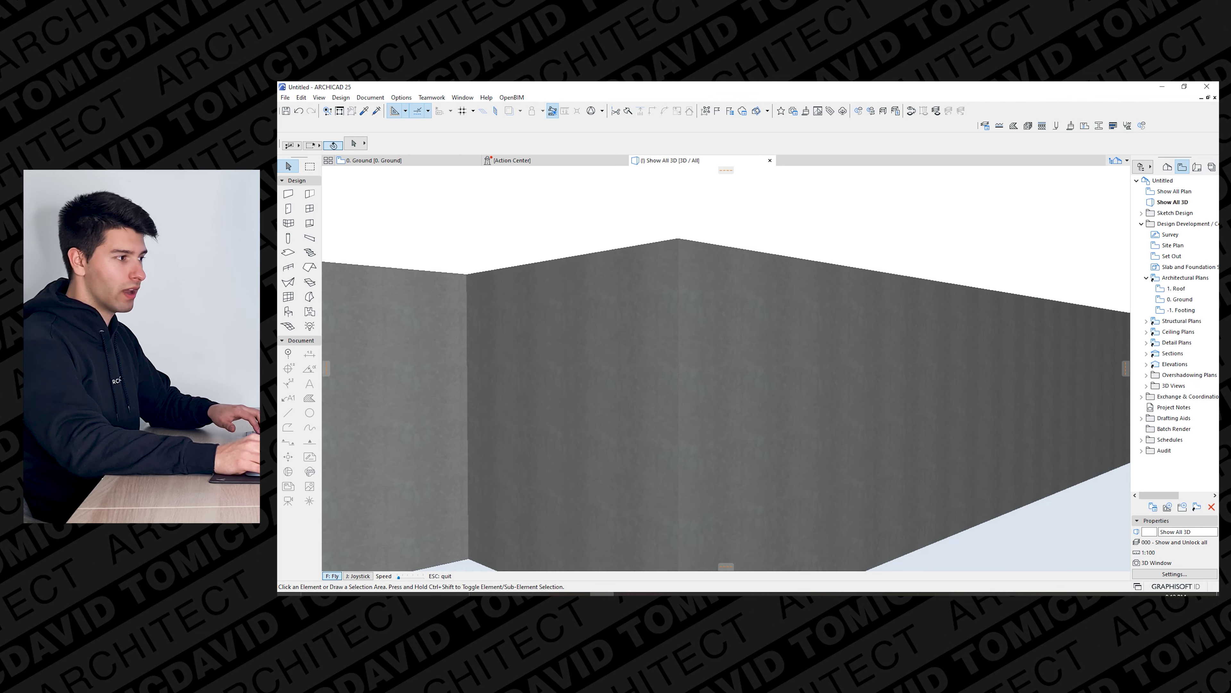
pyautogui.press('s')
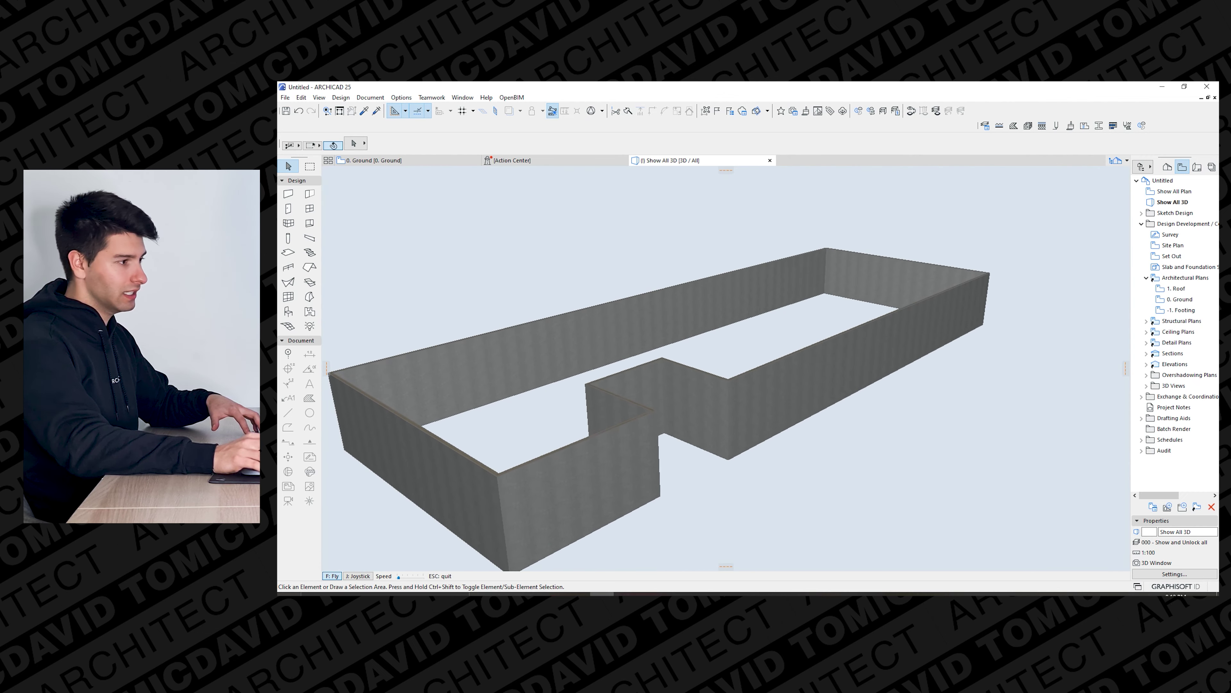
pyautogui.press('s')
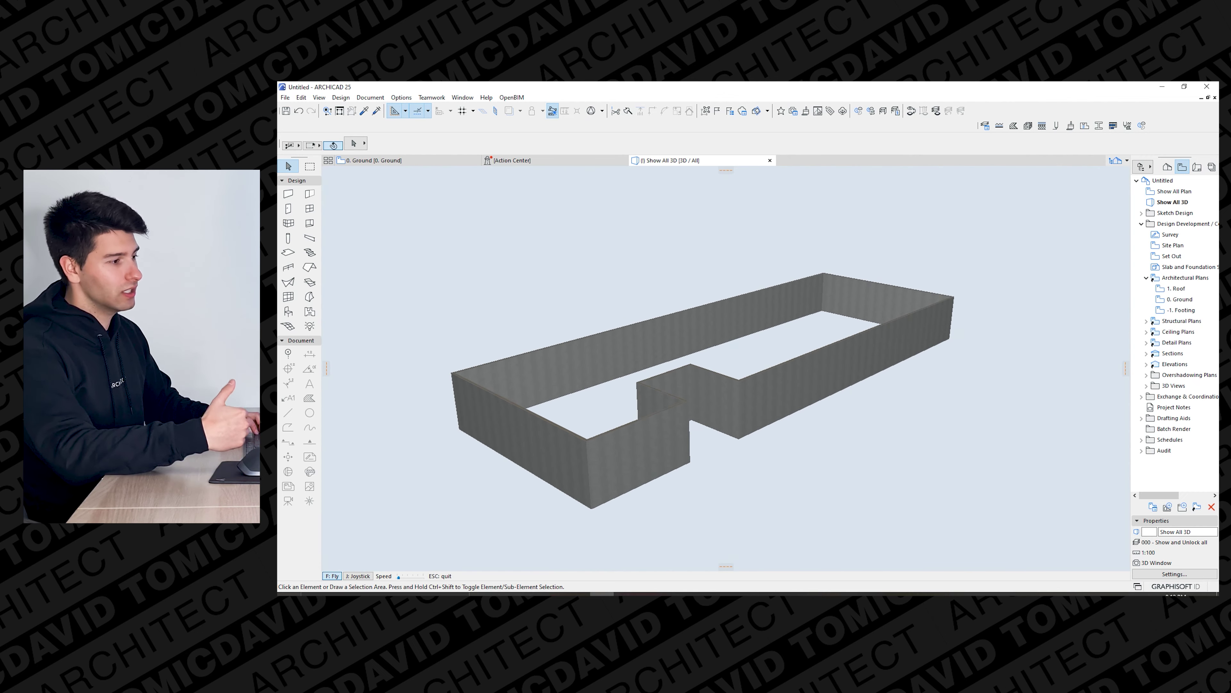
pyautogui.press('Escape')
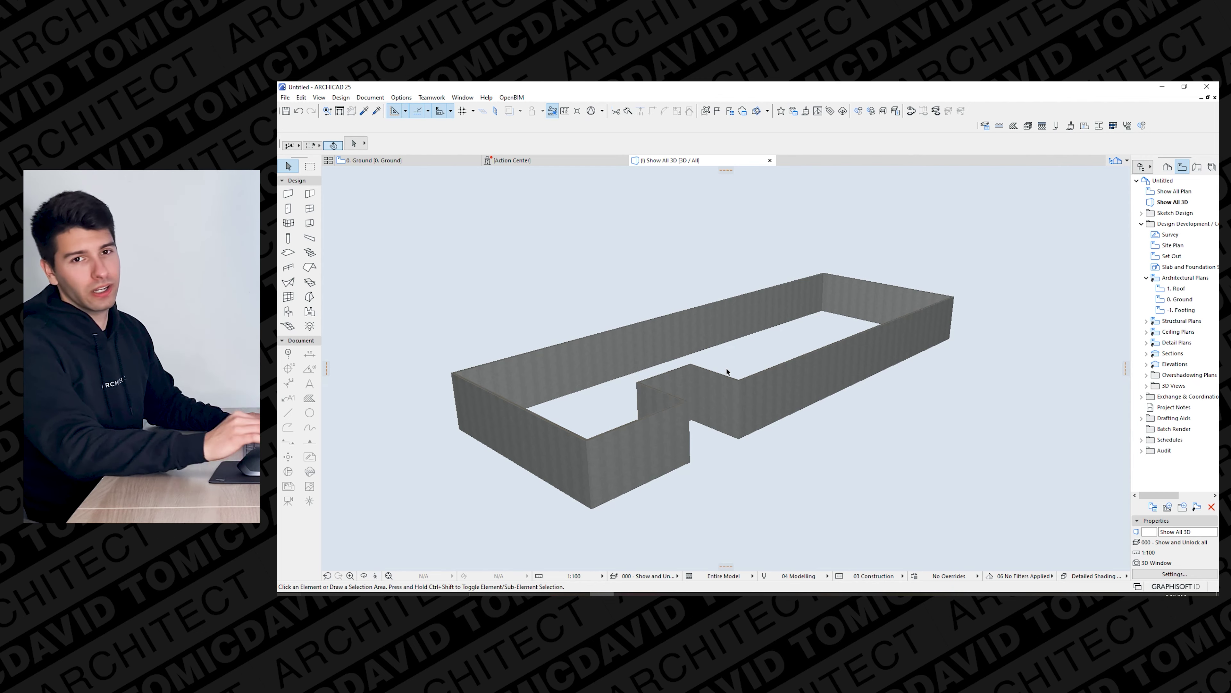
# On the ground floor plan, suspend groups and fillet the right front corner of the entry recess with a radius of 2000.
pyautogui.press('F2')
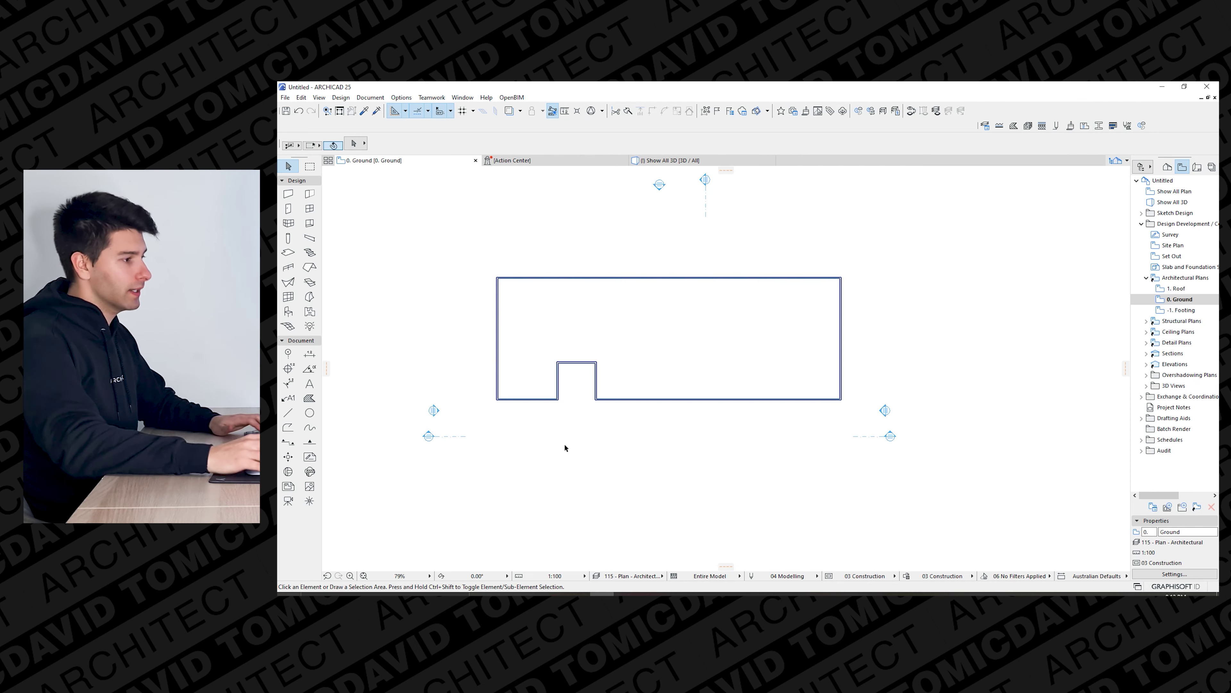
pyautogui.hotkey('alt', 'g')
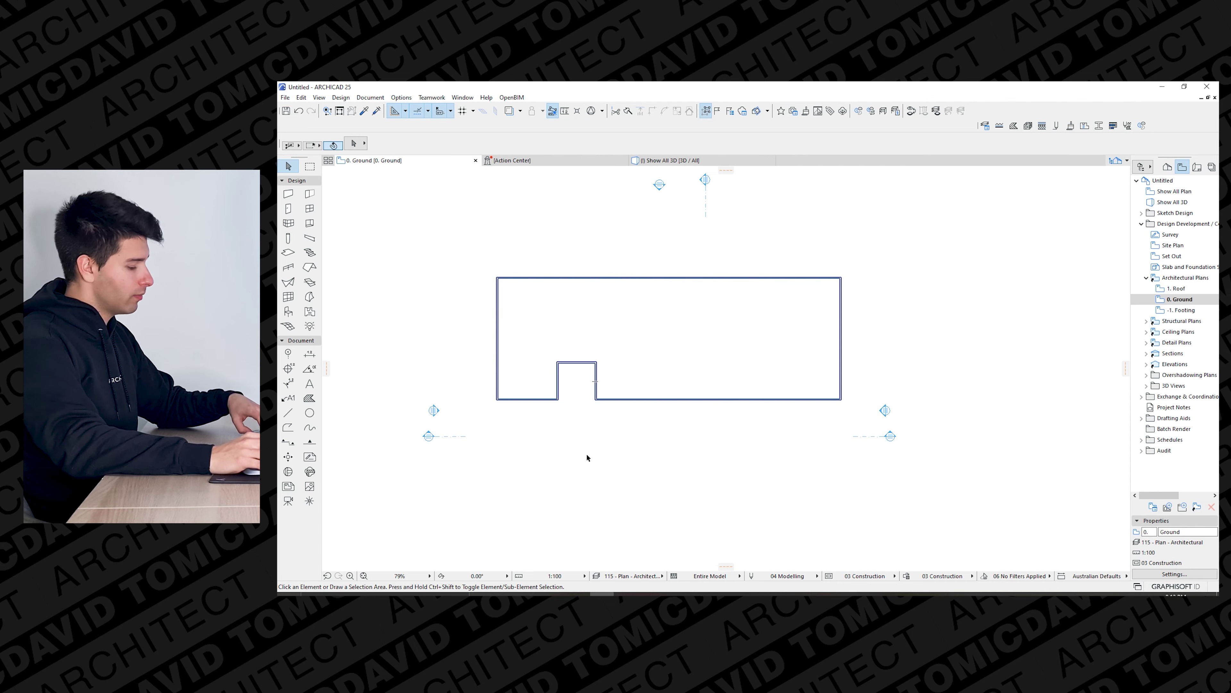
pyautogui.click(598, 392)
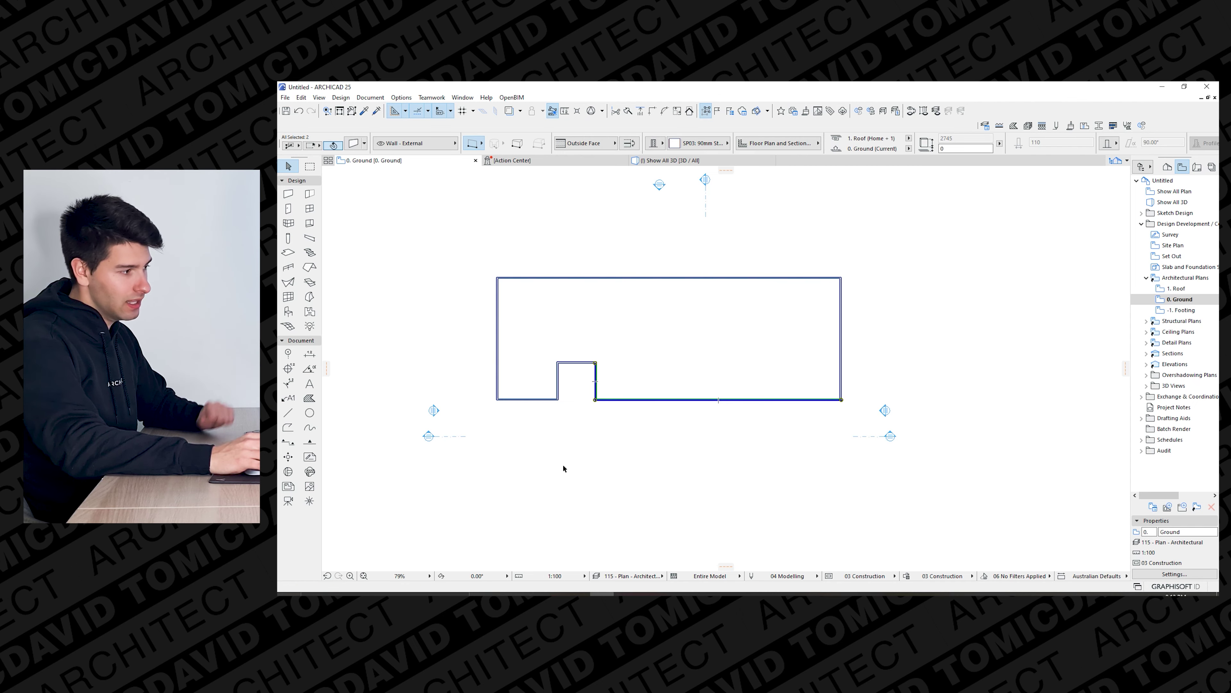
pyautogui.click(596, 400)
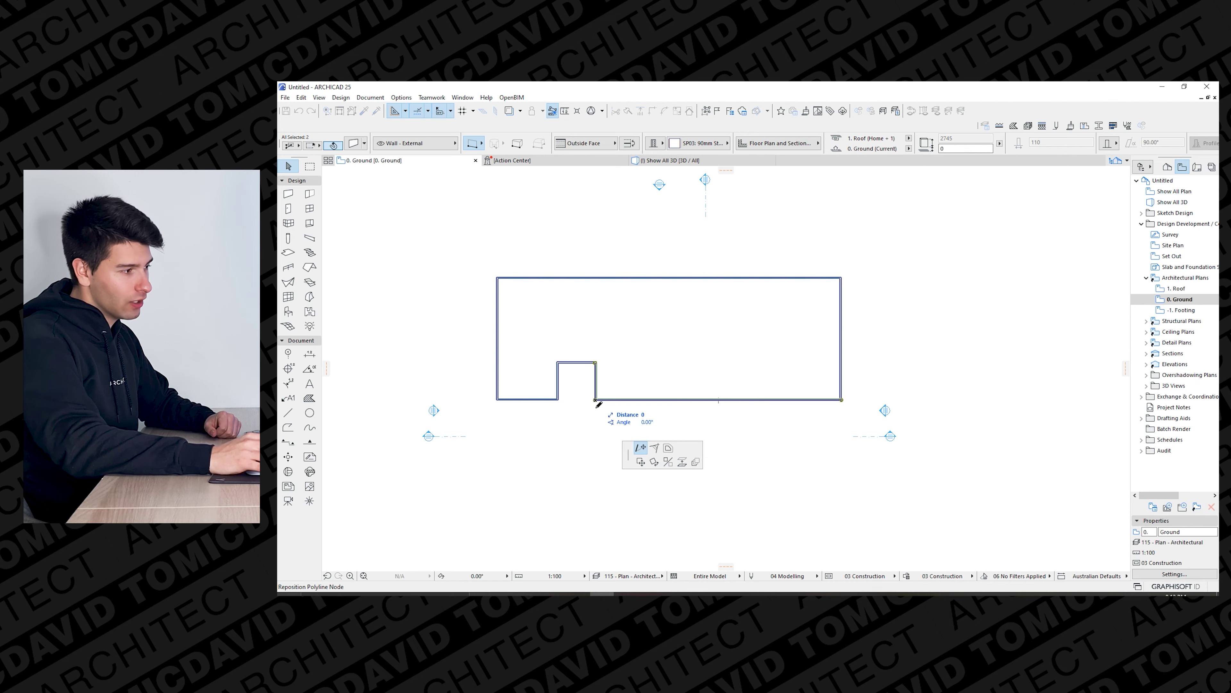
pyautogui.click(656, 448)
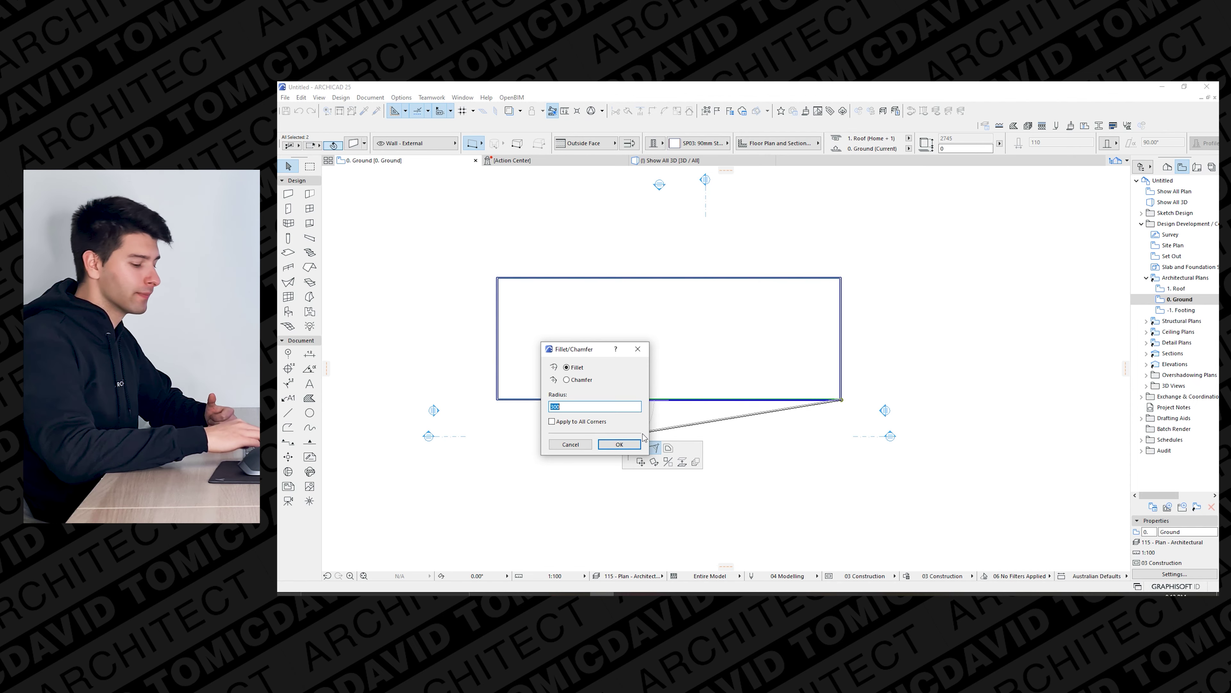
pyautogui.write('2000')
pyautogui.press('Return')
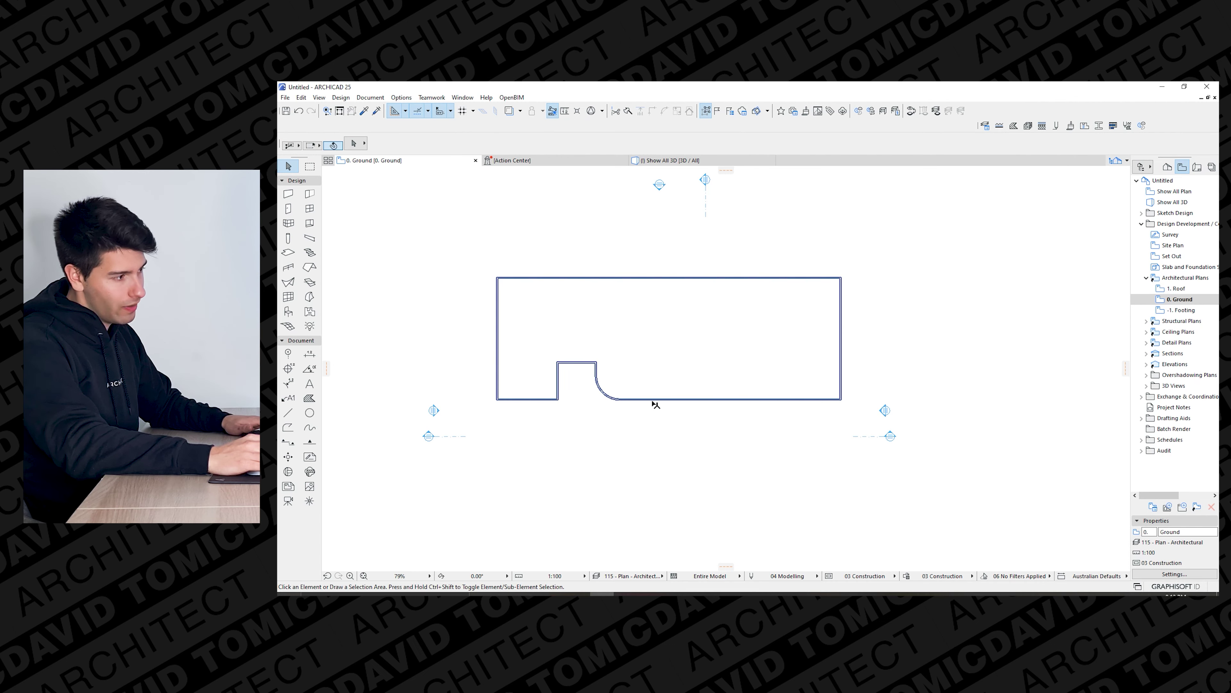
pyautogui.scroll(1, 554, 410)
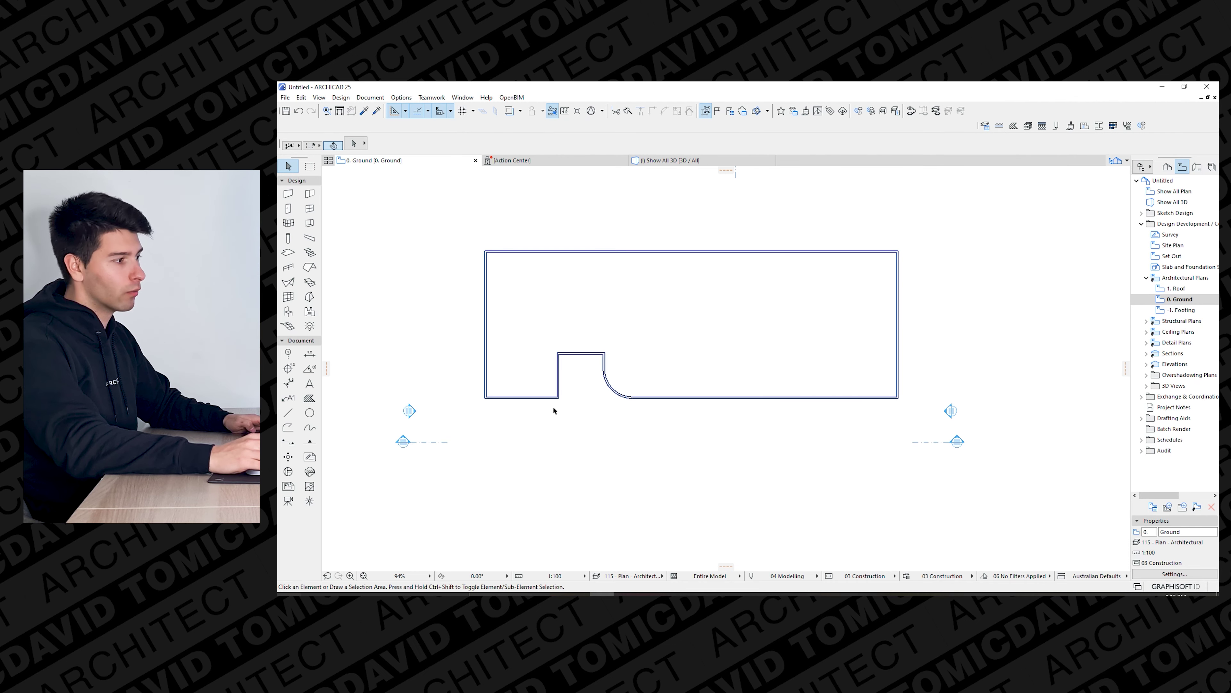
pyautogui.click(553, 399)
pyautogui.press('Escape')
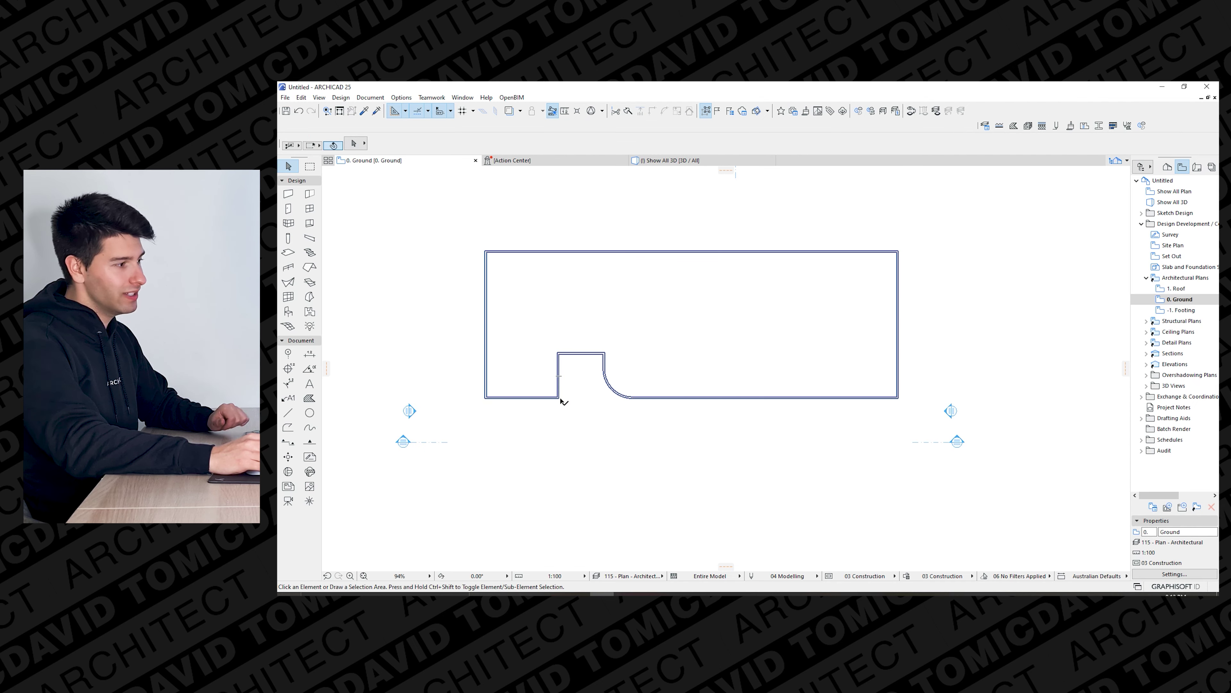
# Fillet the left front corner of the entry recess with the same radius as its right front corner.
pyautogui.click(571, 409)
pyautogui.click(560, 401)
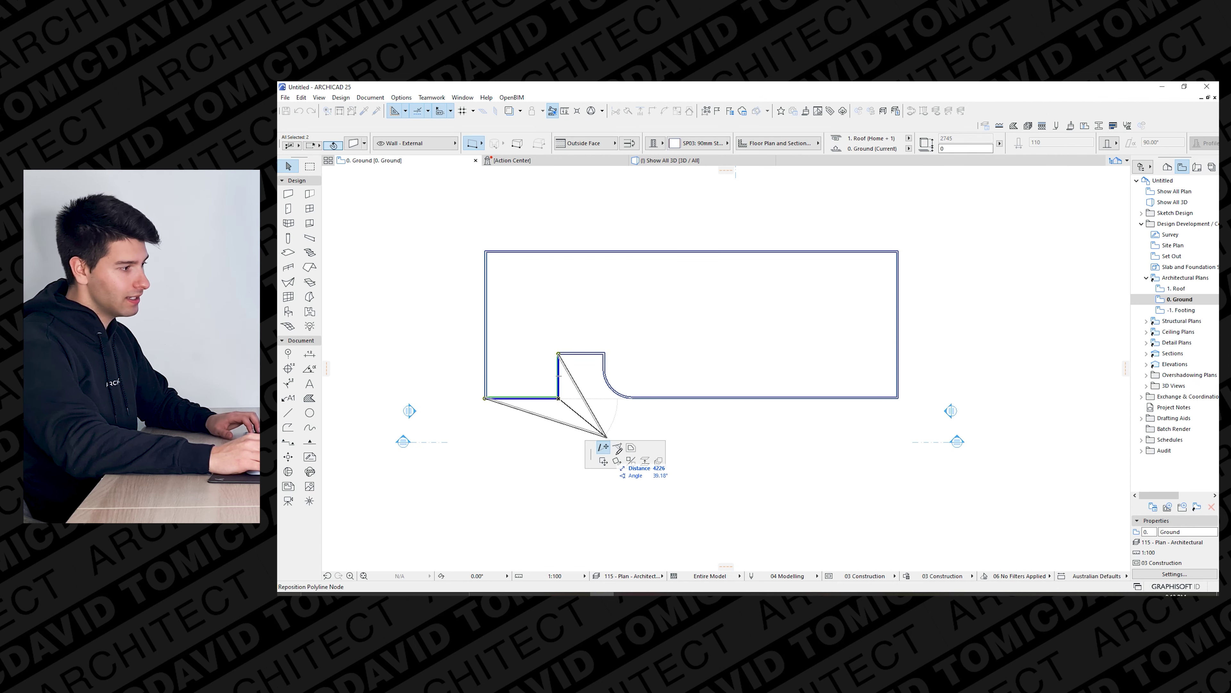
pyautogui.click(617, 447)
pyautogui.click(583, 442)
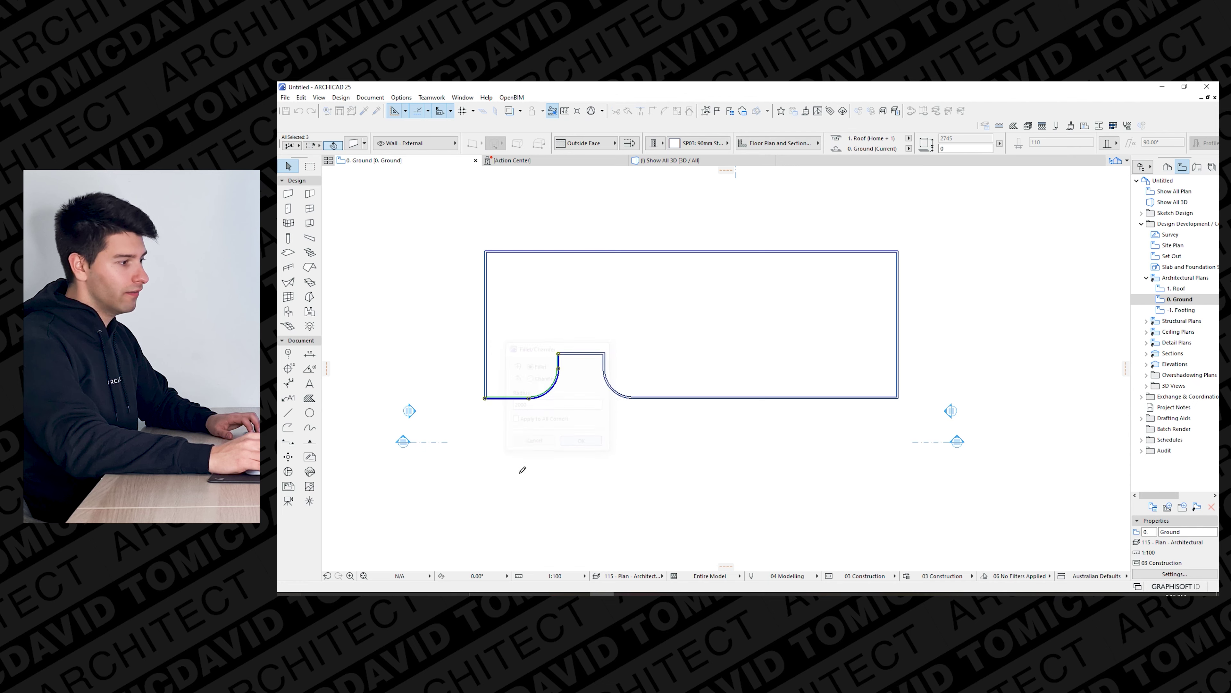
pyautogui.press('Escape')
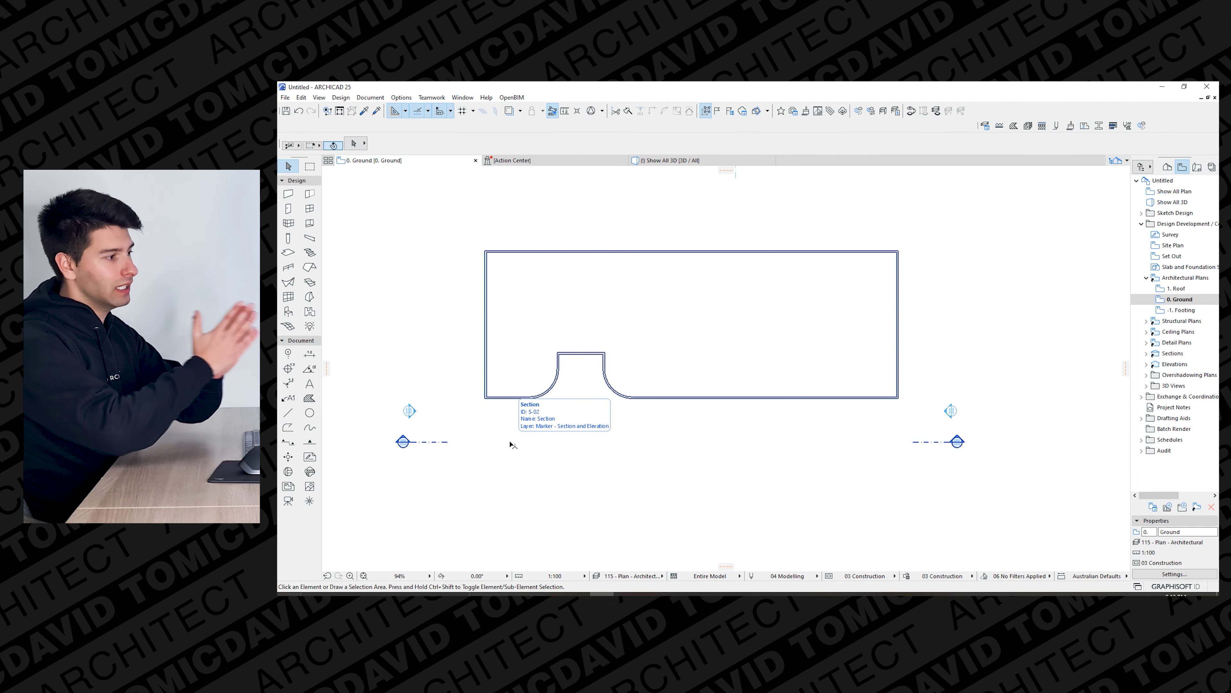
# Move the back wall of the entry recess 4000 straight back into the building.
pyautogui.click(582, 354)
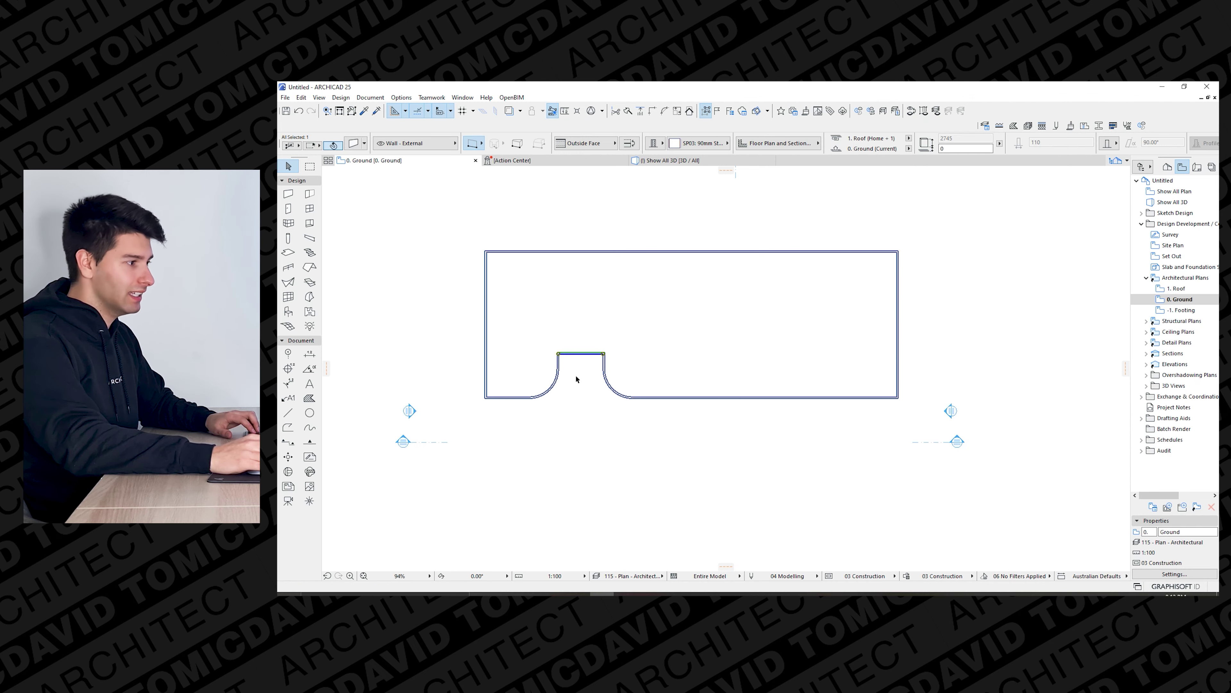
pyautogui.click(604, 355)
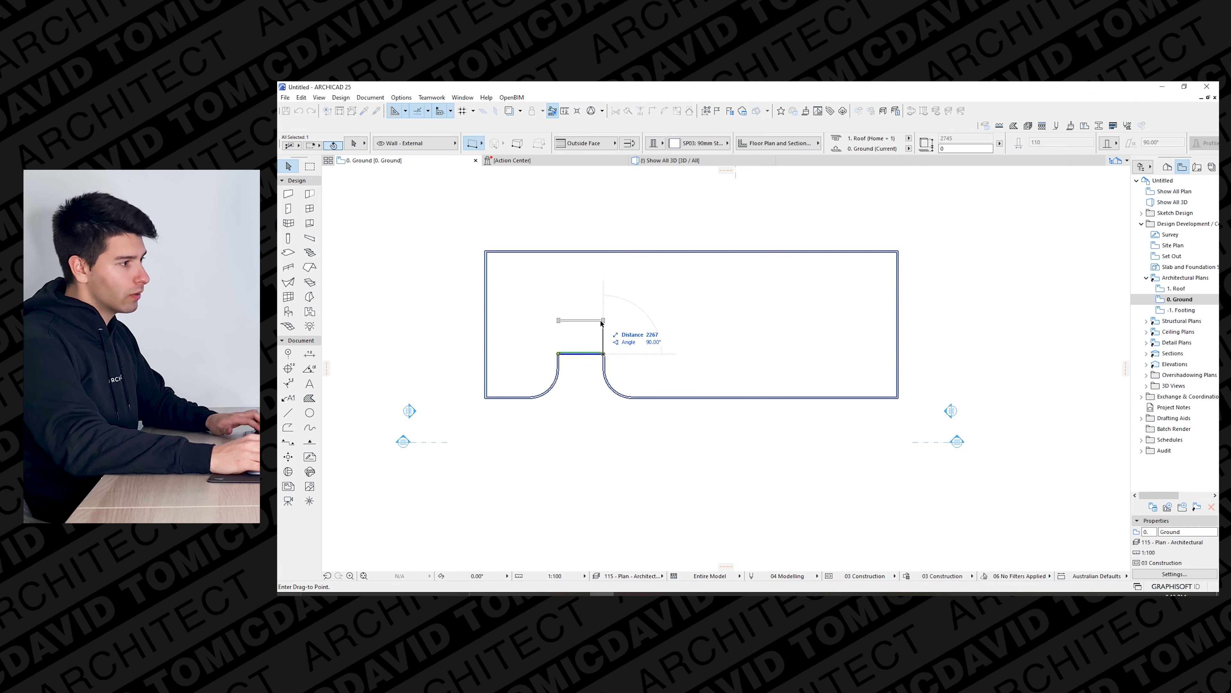
pyautogui.write('5')
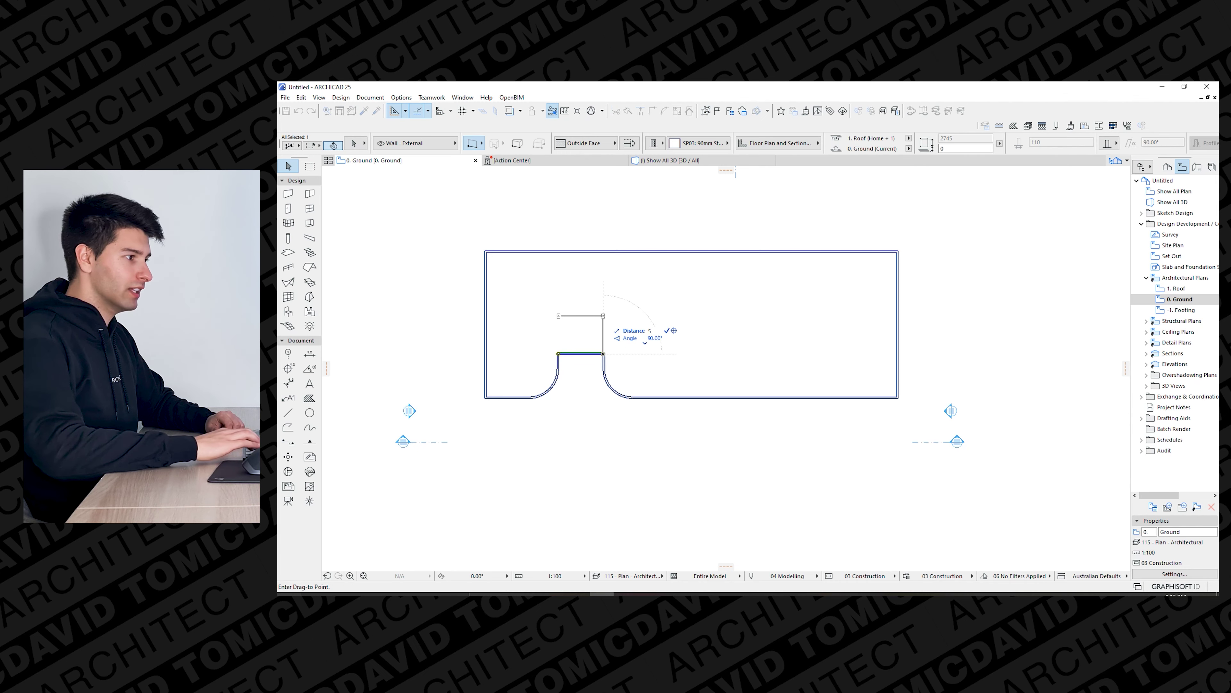
pyautogui.press('BackSpace')
pyautogui.write('4000')
pyautogui.press('Return')
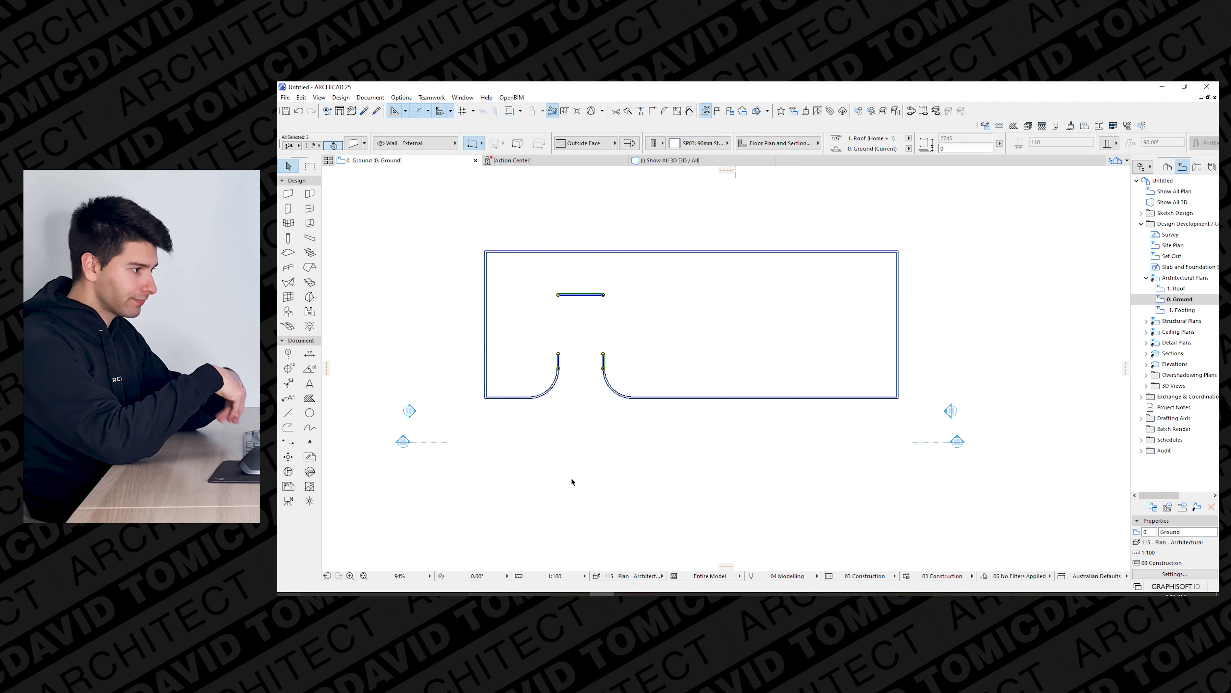
# Try stretching the recess side walls to meet the moved back wall, and undo the stretch.
pyautogui.click(603, 355)
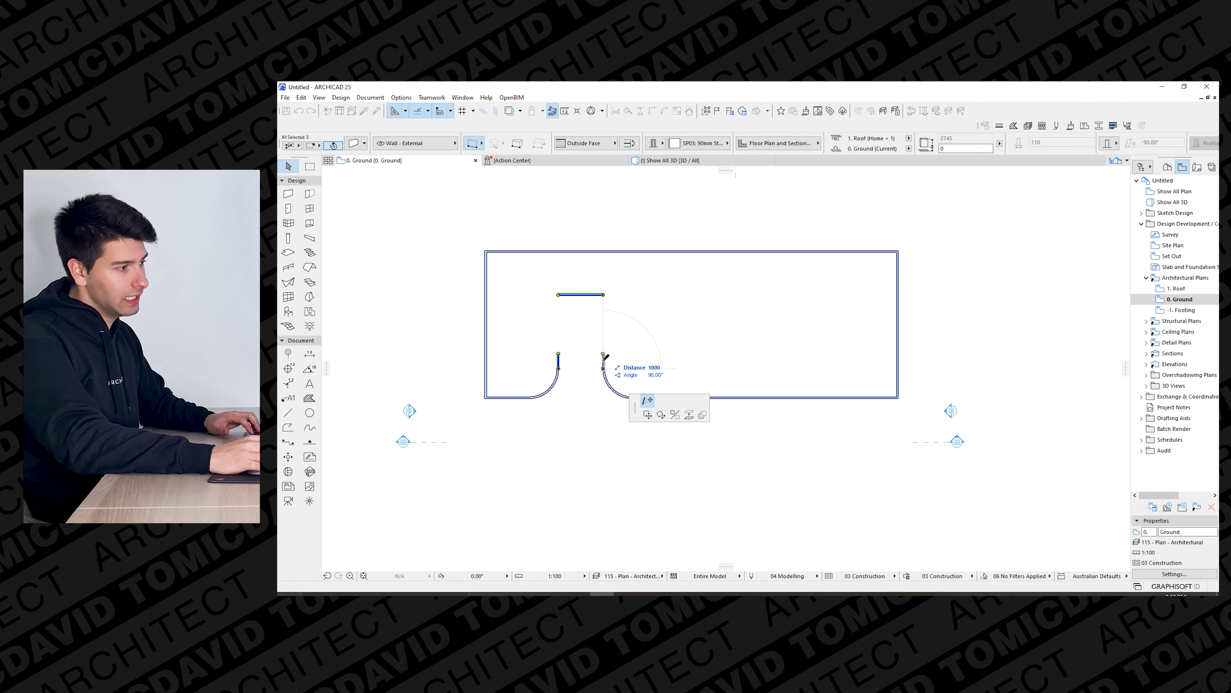
pyautogui.click(646, 399)
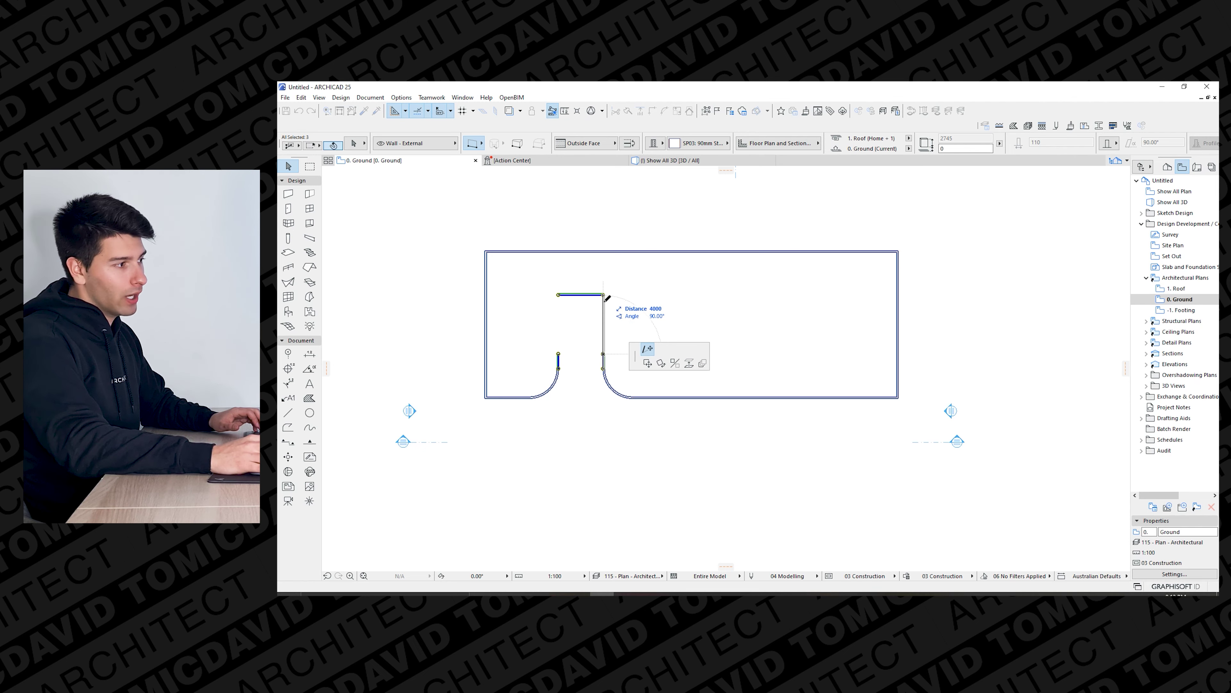
pyautogui.click(606, 297)
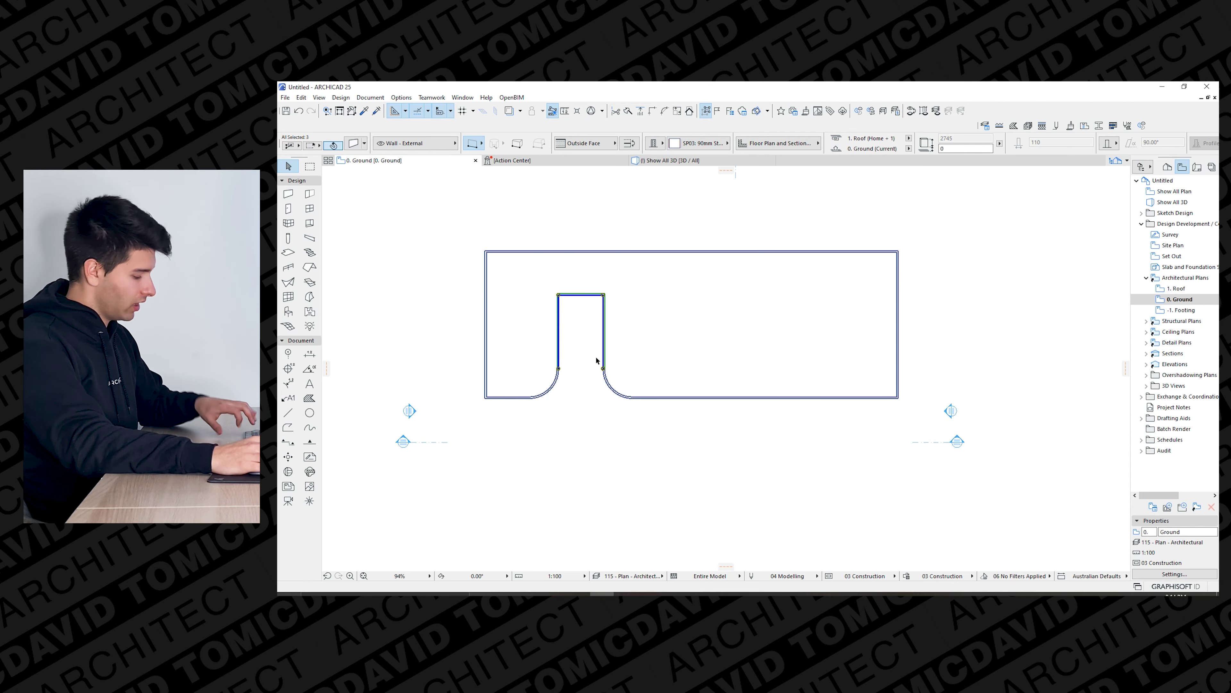
pyautogui.press('Escape')
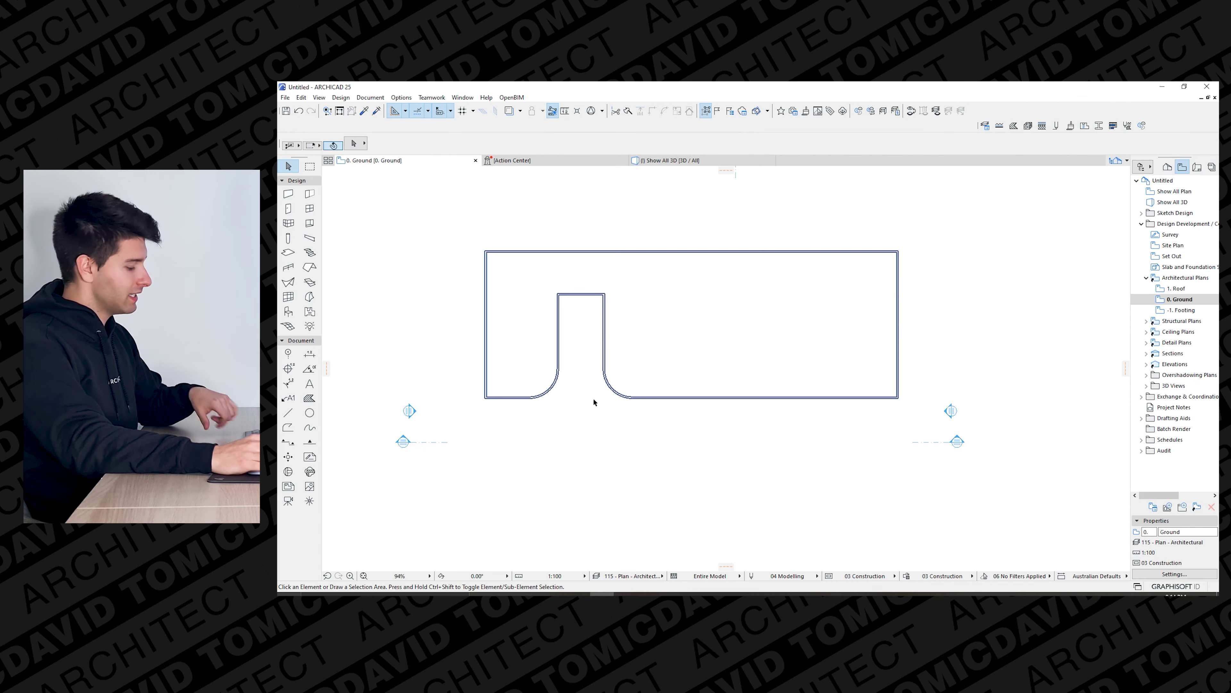
pyautogui.hotkey('ctrl', 'z')
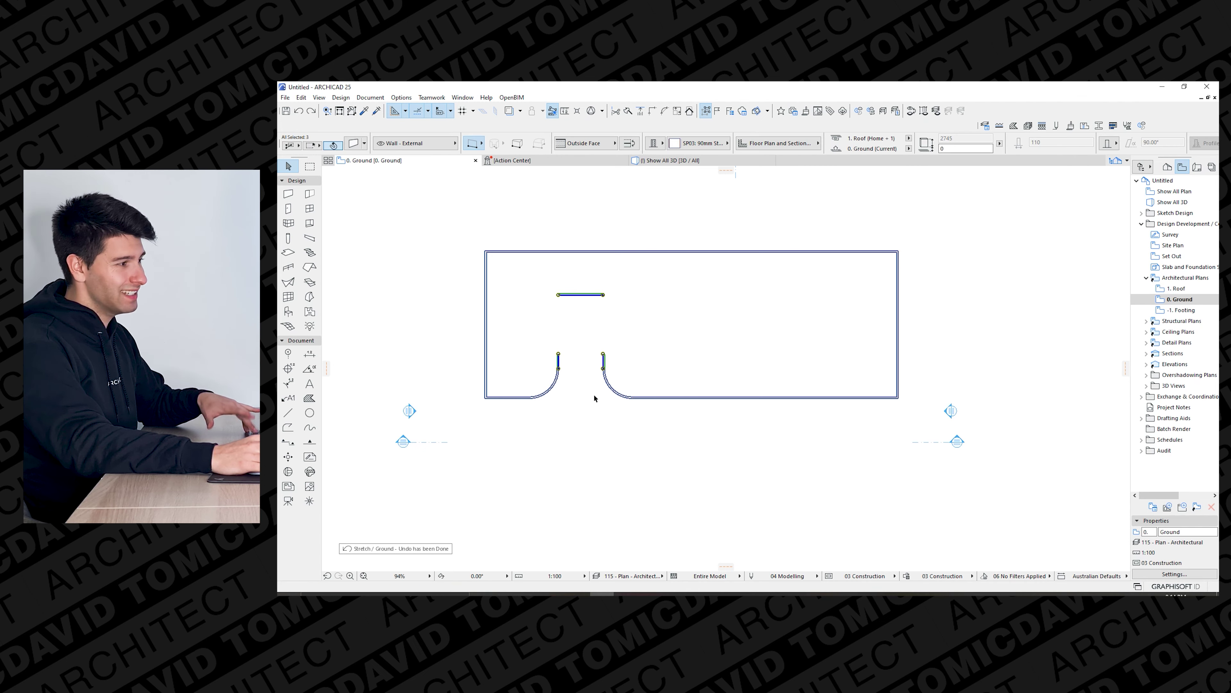
pyautogui.press('Escape')
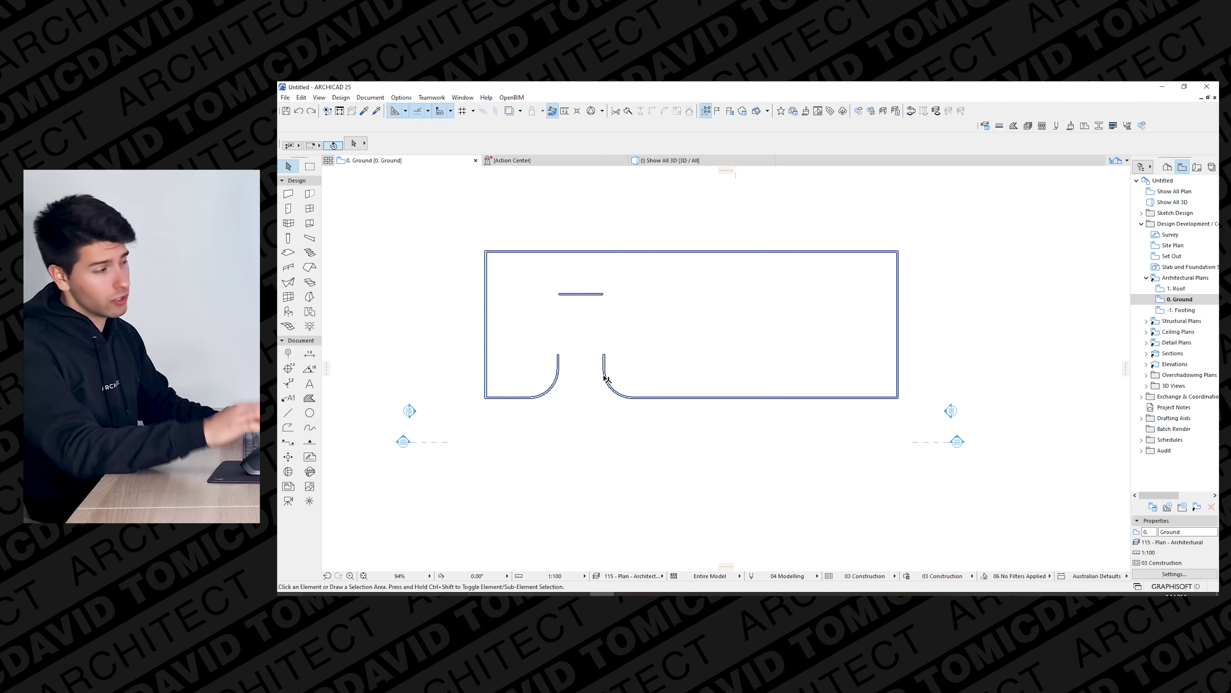
# Intersect the back wall and both side walls of the entry recess to close its two inner corners.
pyautogui.moveTo(625, 364); pyautogui.dragTo(521, 280)
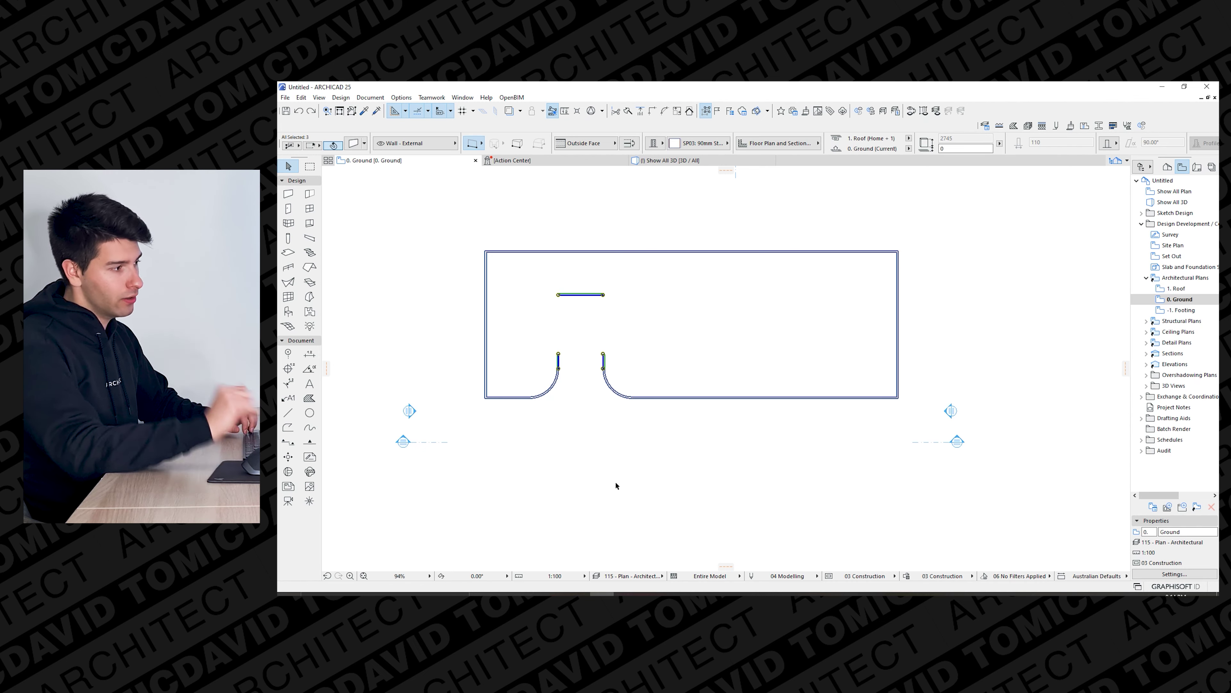
pyautogui.hotkey('ctrl', 'i')
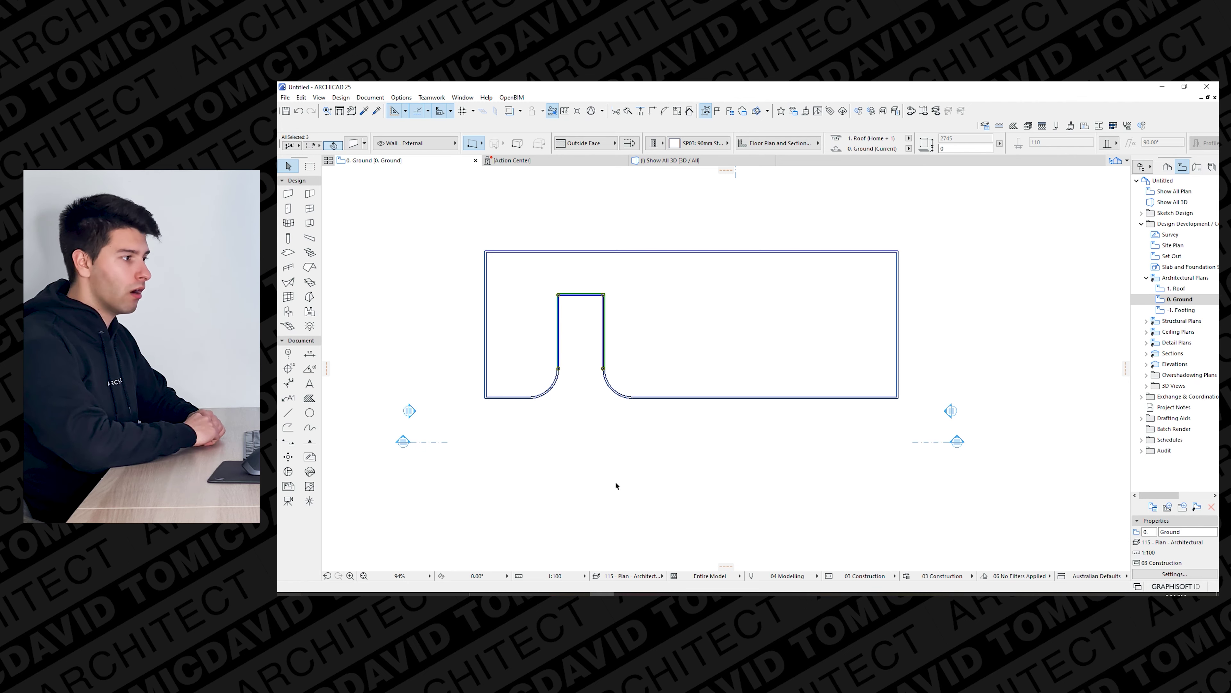
pyautogui.press('Escape')
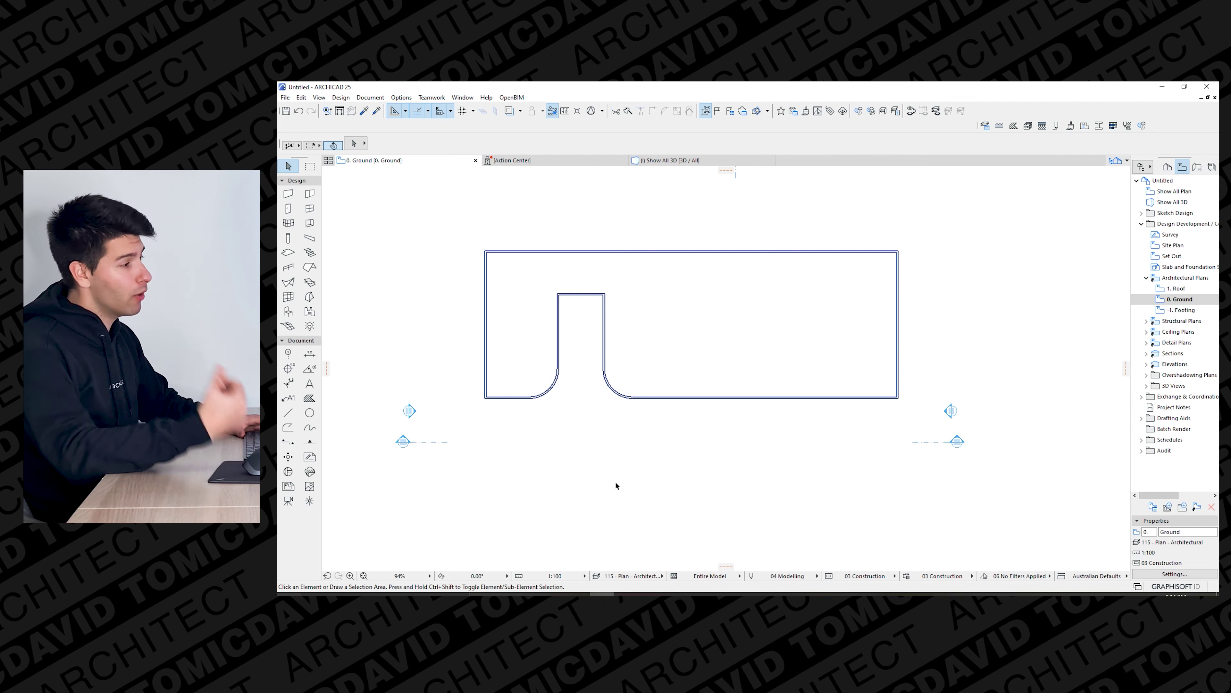
# Fillet the building's front left outer corner with the same radius as the recess corners.
pyautogui.click(476, 387)
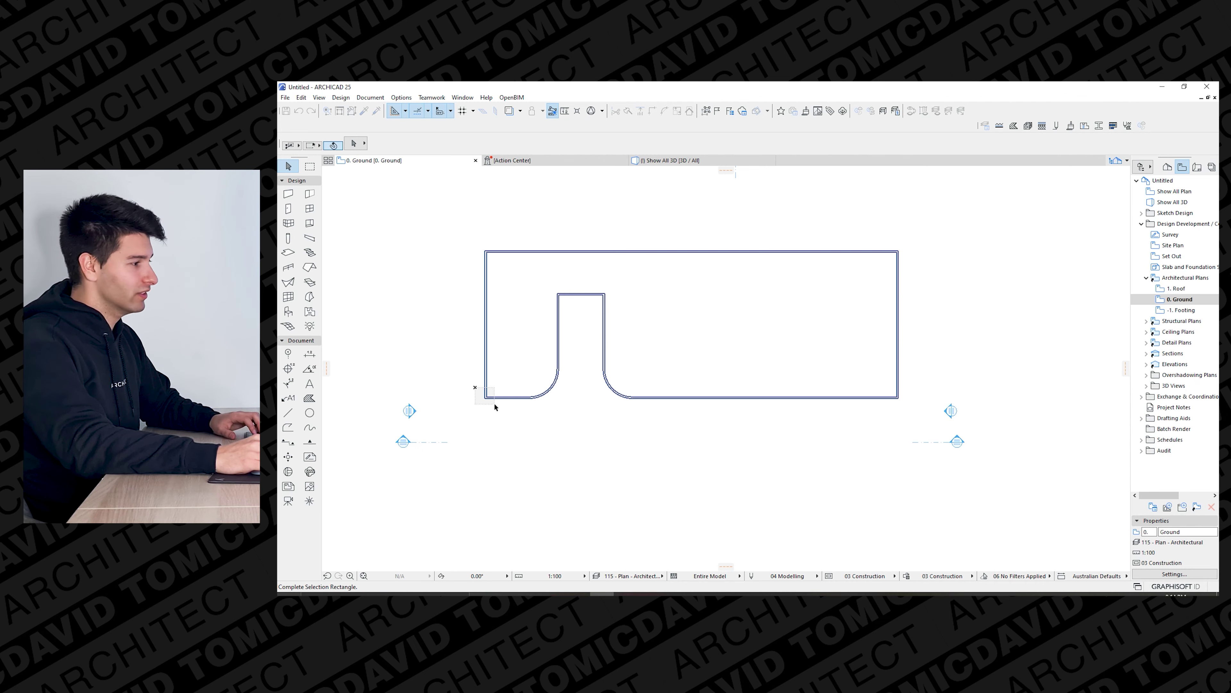
pyautogui.click(494, 404)
pyautogui.click(485, 398)
pyautogui.click(544, 447)
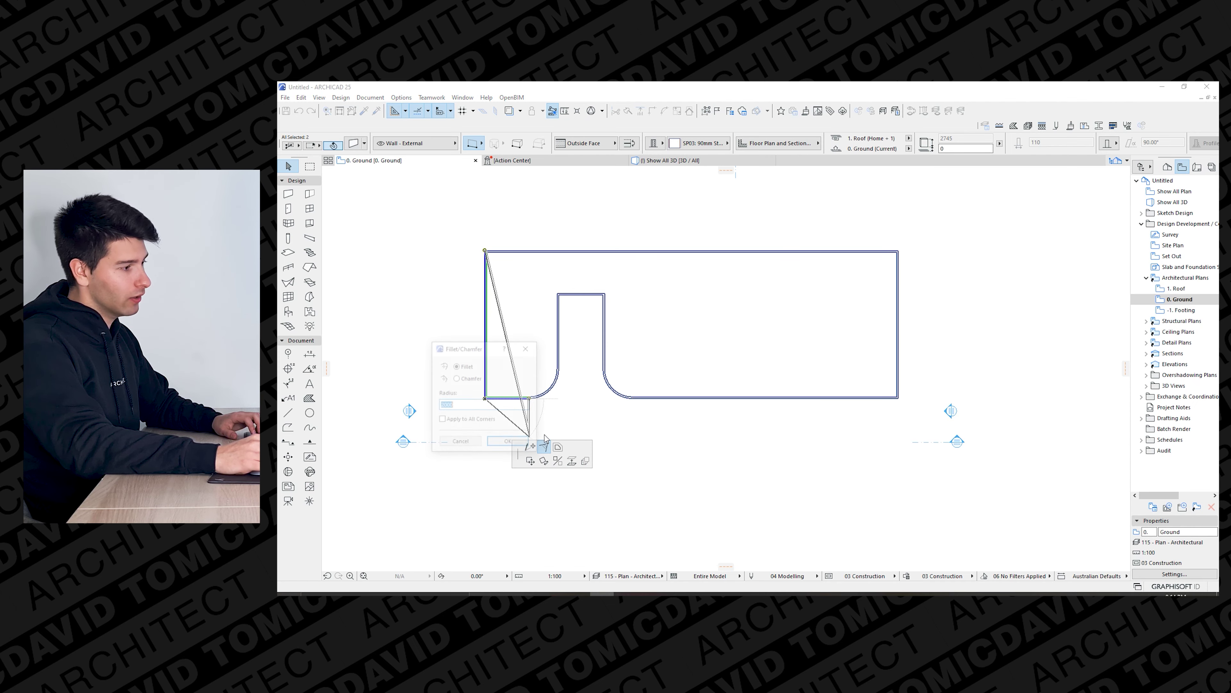
pyautogui.click(490, 443)
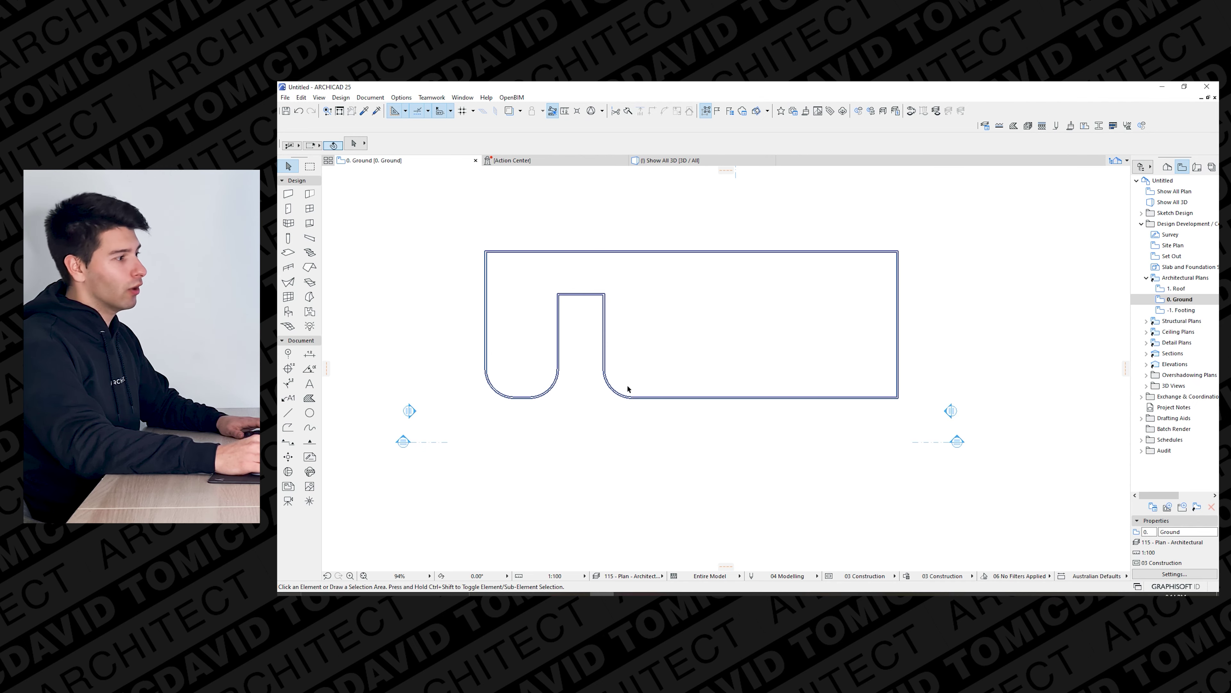
# Move the whole entry recess, including both curved corners, to the right along the front wall line.
pyautogui.moveTo(619, 283); pyautogui.dragTo(528, 414)
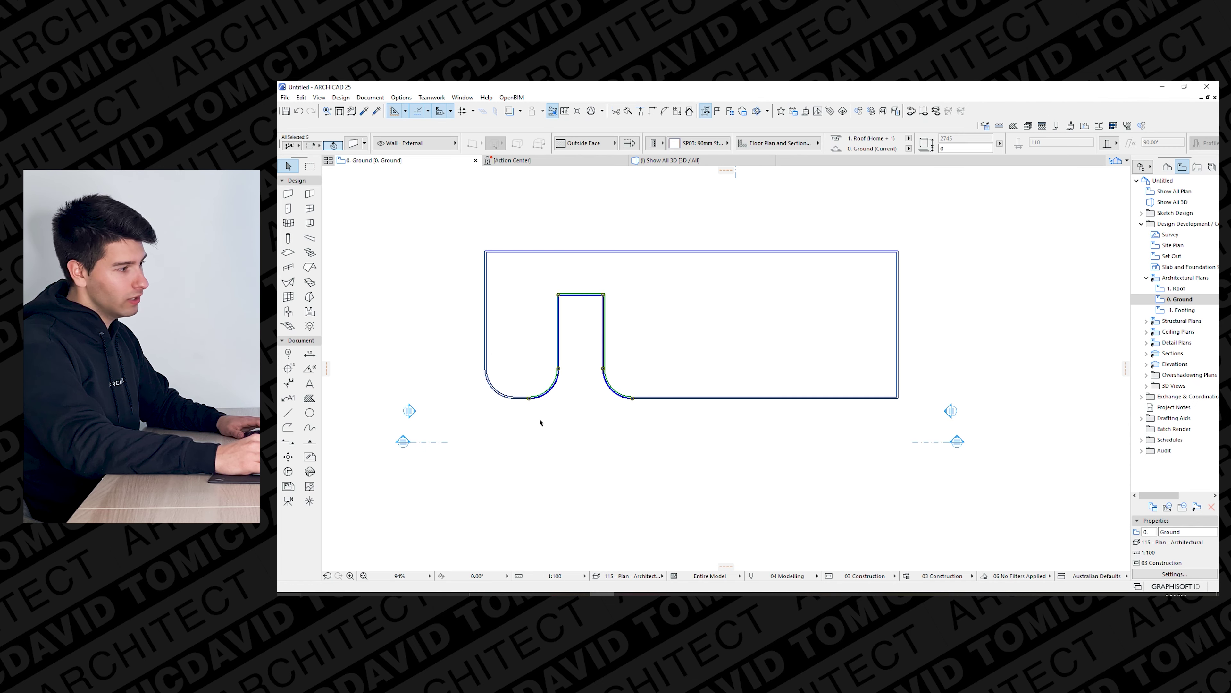
pyautogui.hotkey('ctrl', 'd')
pyautogui.click(632, 398)
pyautogui.write('2')
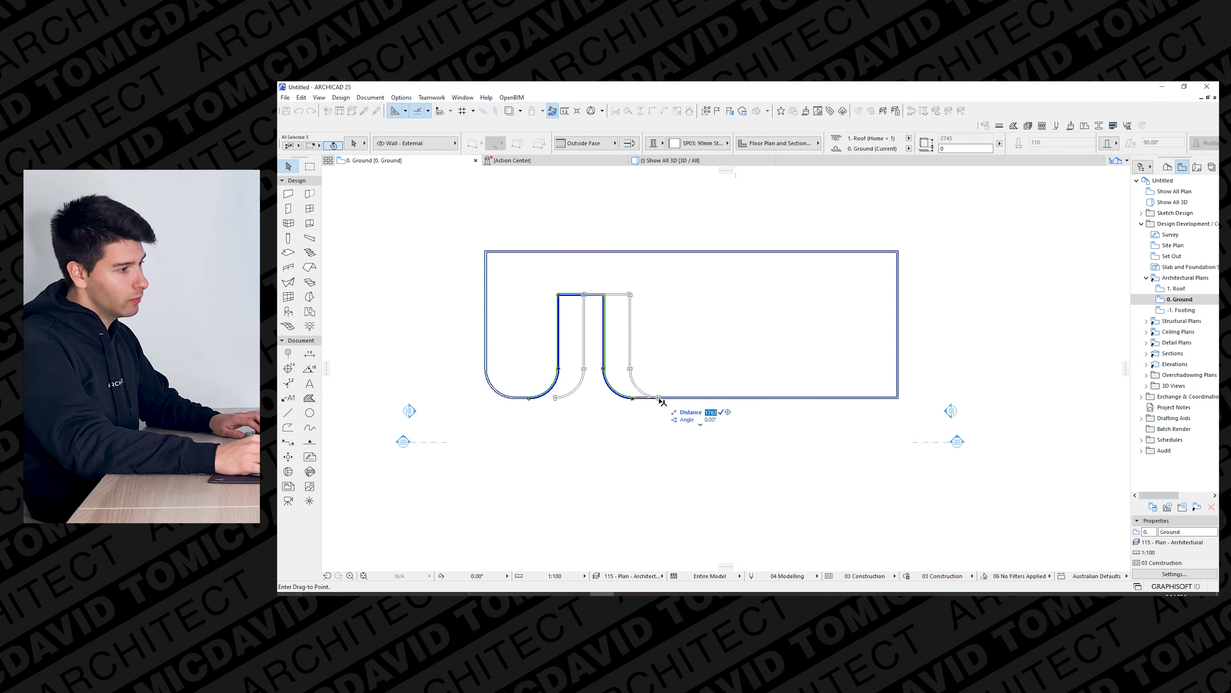
pyautogui.write('00')
pyautogui.press('Return')
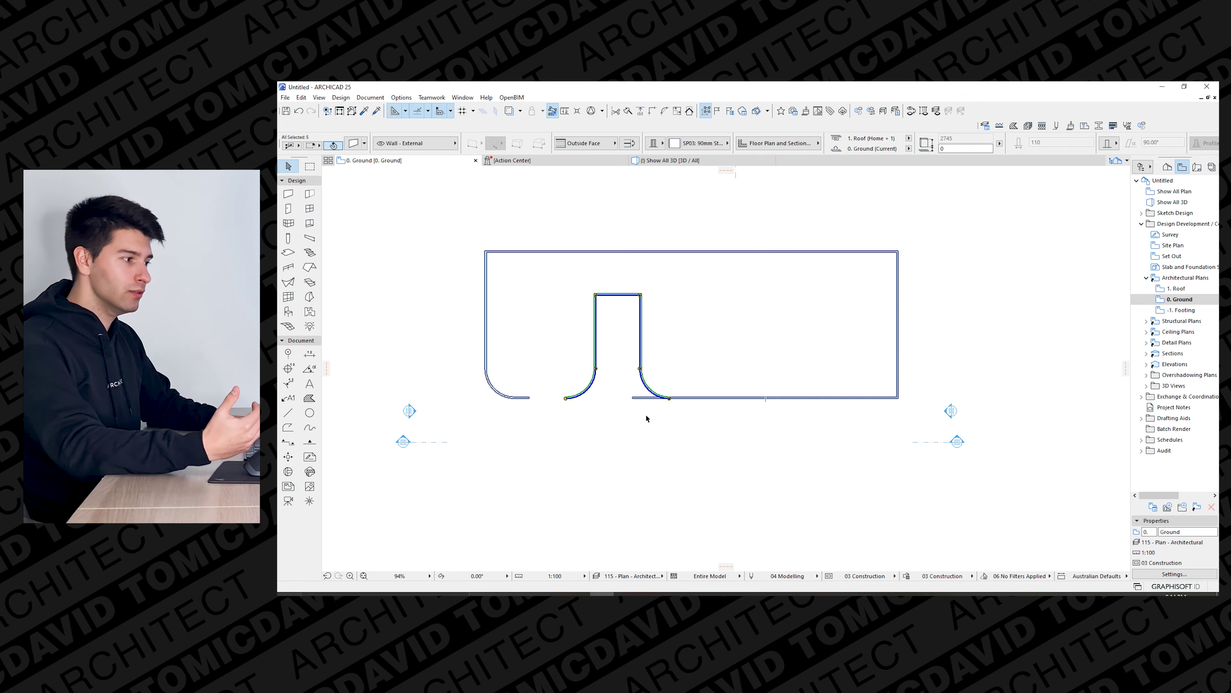
pyautogui.press('Escape')
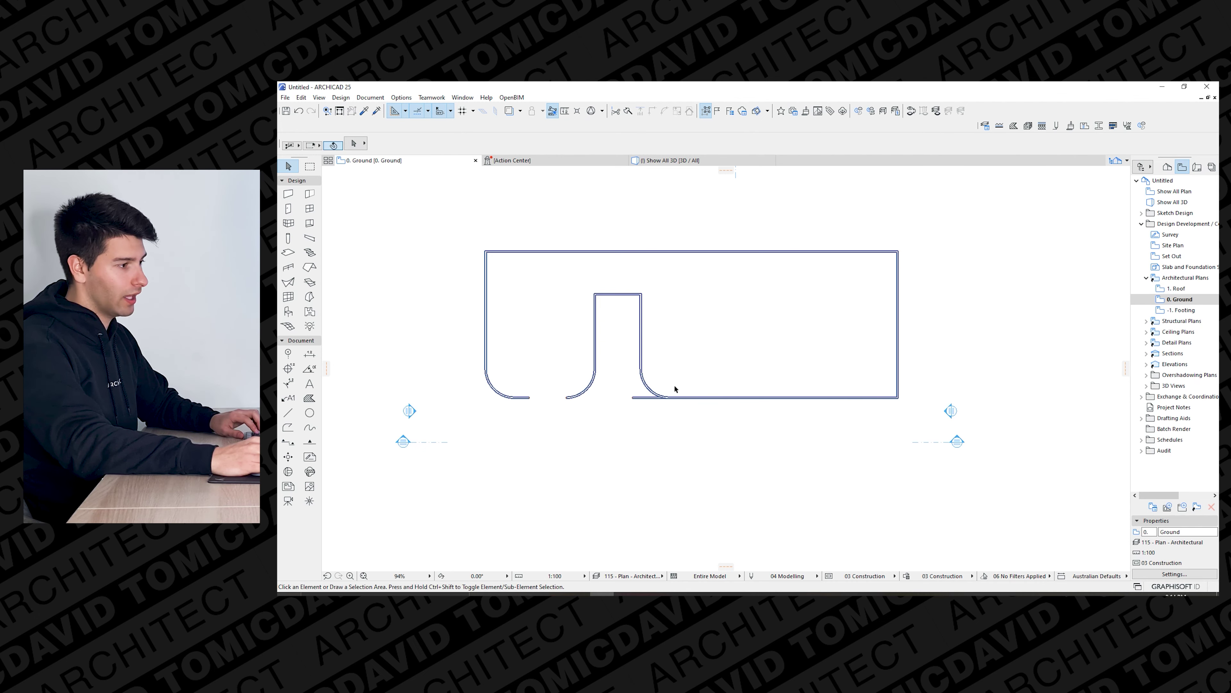
# Try intersecting both front walls and both curved recess corners all at once, and undo it.
pyautogui.moveTo(677, 386); pyautogui.dragTo(523, 415)
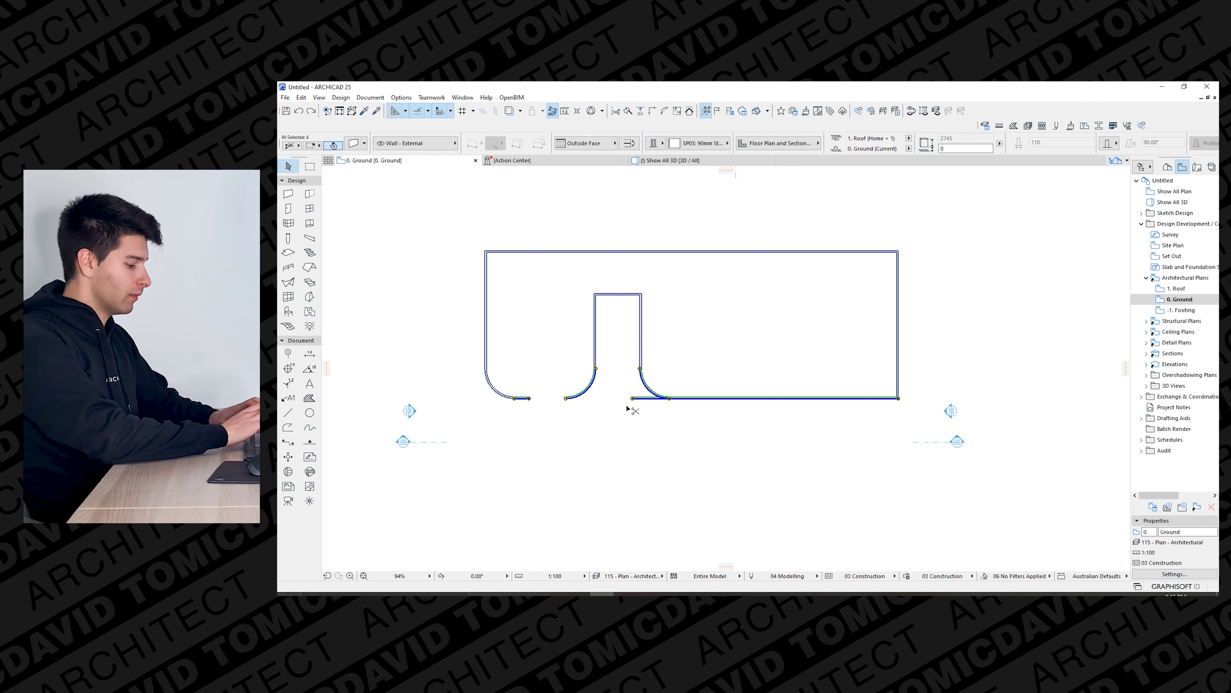
pyautogui.hotkey('ctrl', 'i')
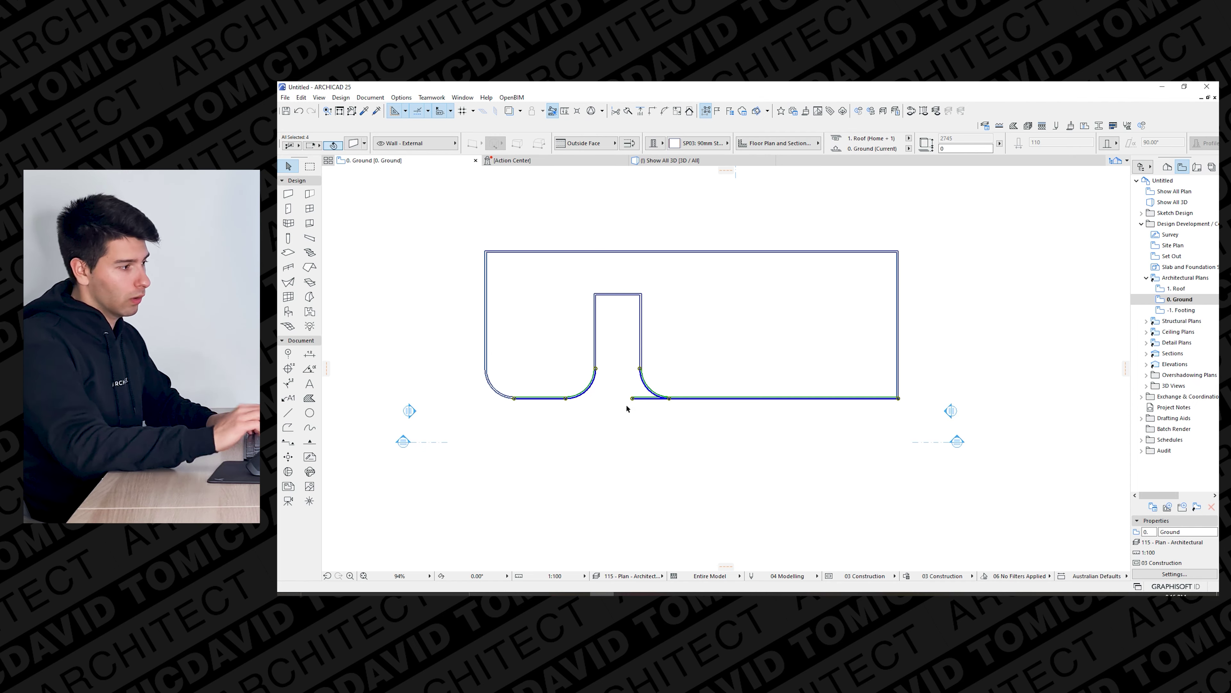
pyautogui.hotkey('ctrl', 'z')
pyautogui.hotkey('ctrl', 'z')
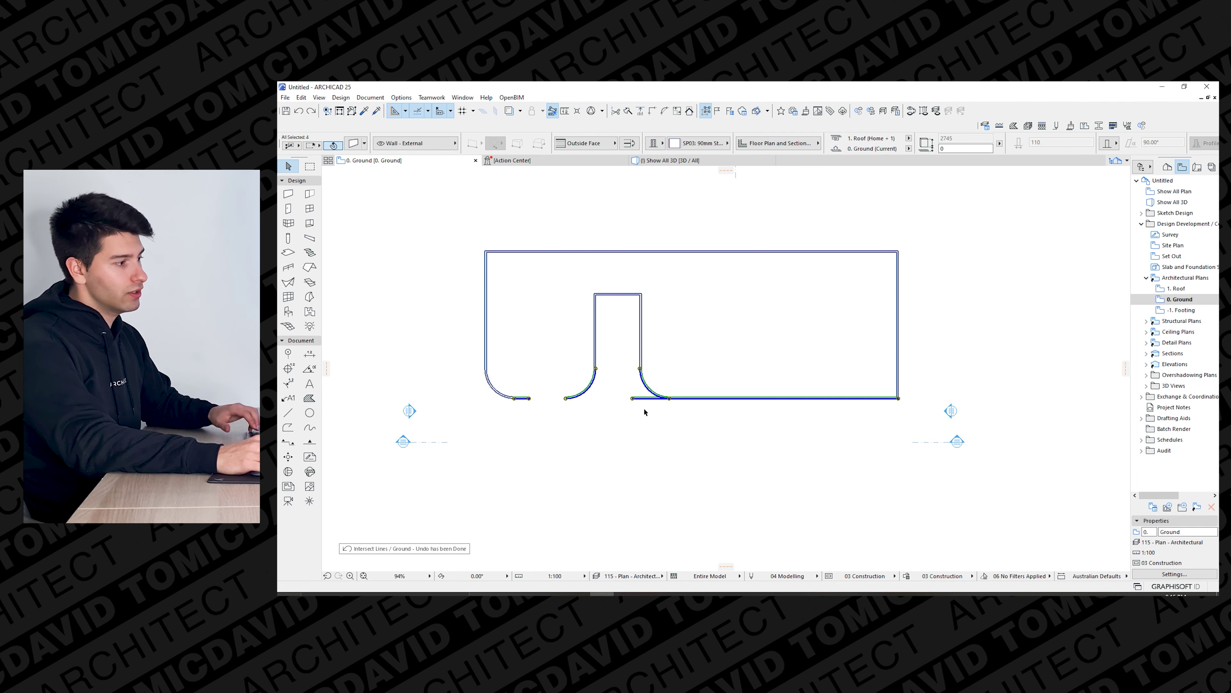
pyautogui.press('Escape')
# Intersect the right and left front walls separately with their adjoining curved recess corners to rejoin the outline.
pyautogui.moveTo(680, 386); pyautogui.dragTo(654, 416)
pyautogui.press('i')
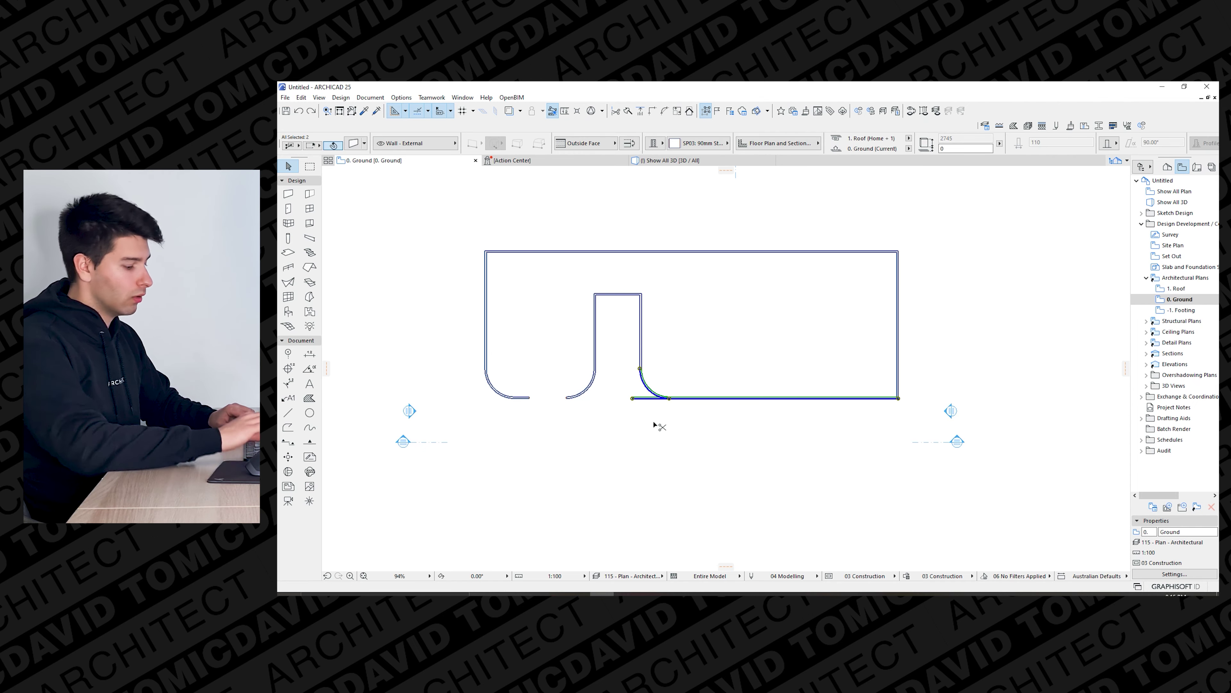
pyautogui.press('Escape')
pyautogui.moveTo(568, 408); pyautogui.dragTo(531, 393)
pyautogui.click(530, 395)
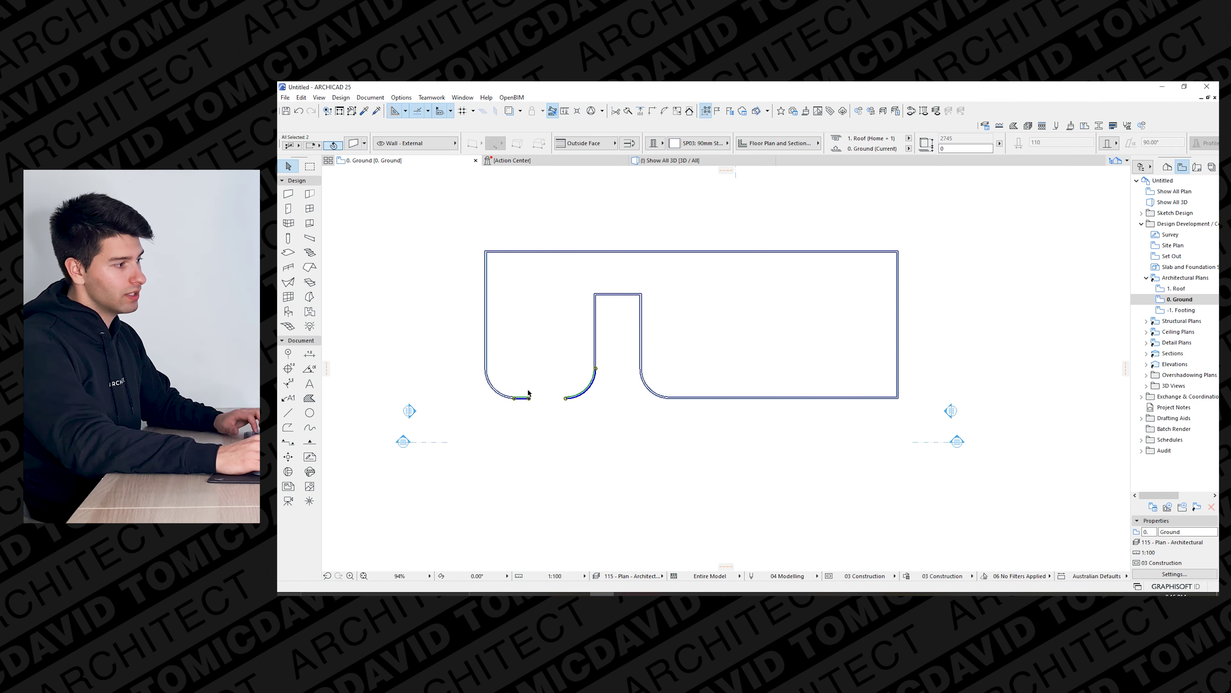
pyautogui.press('i')
pyautogui.press('Escape')
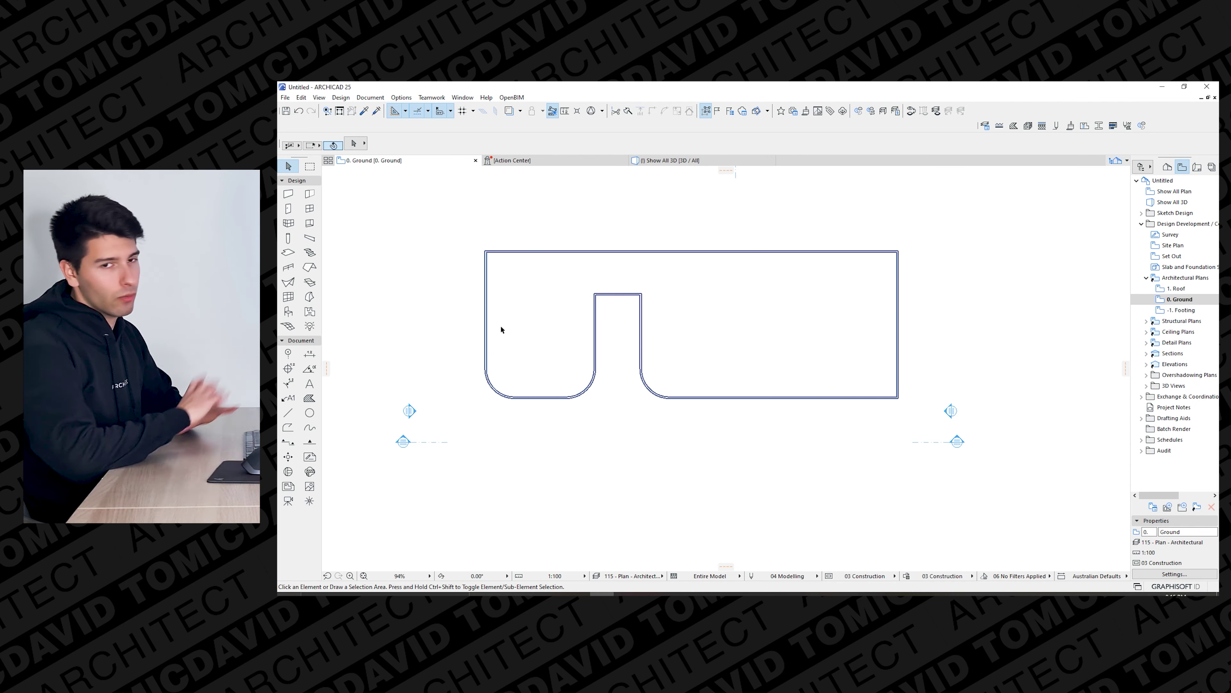
# Examine the reshaped external walls in the 3D view and return to the ground floor plan.
pyautogui.press('F3')
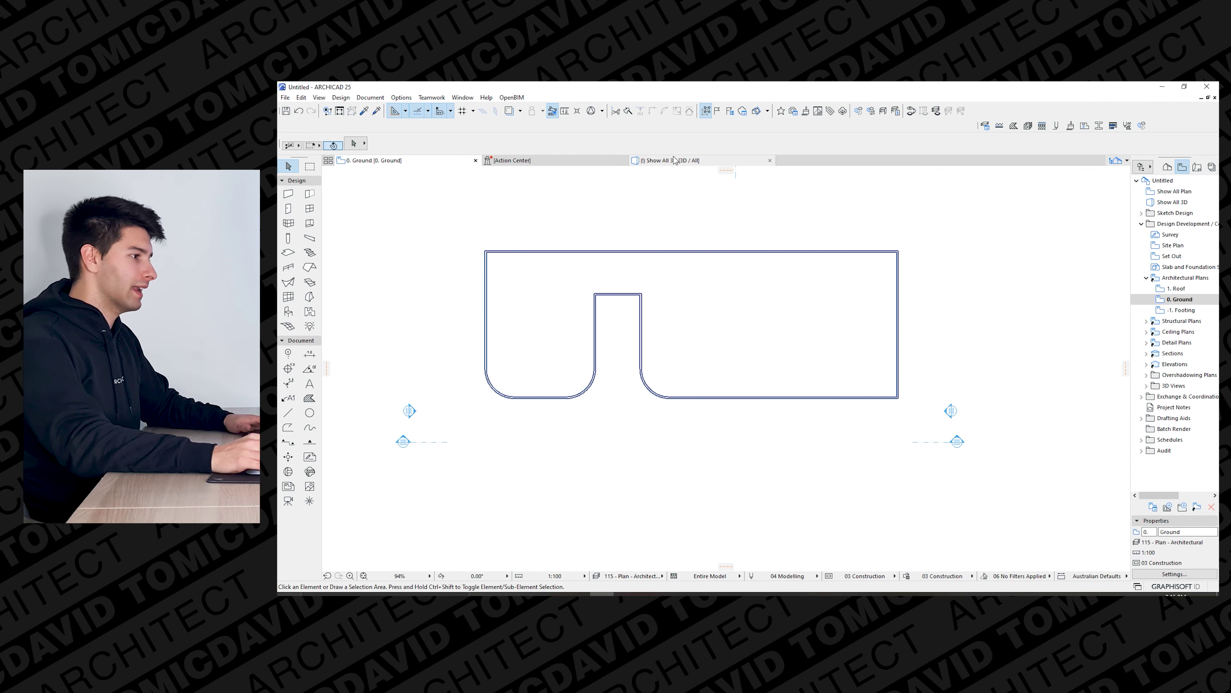
pyautogui.keyDown('shift'); pyautogui.moveTo(719, 392); pyautogui.dragTo(778, 390, button='middle'); pyautogui.keyUp('shift')
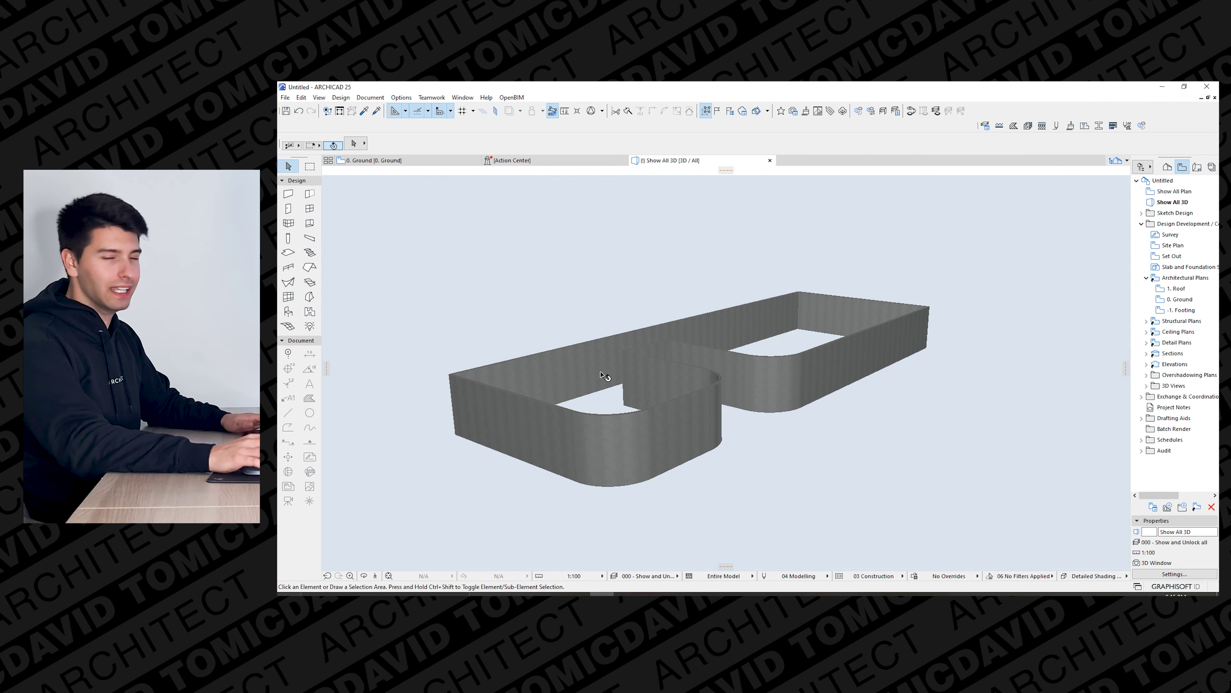
pyautogui.press('F2')
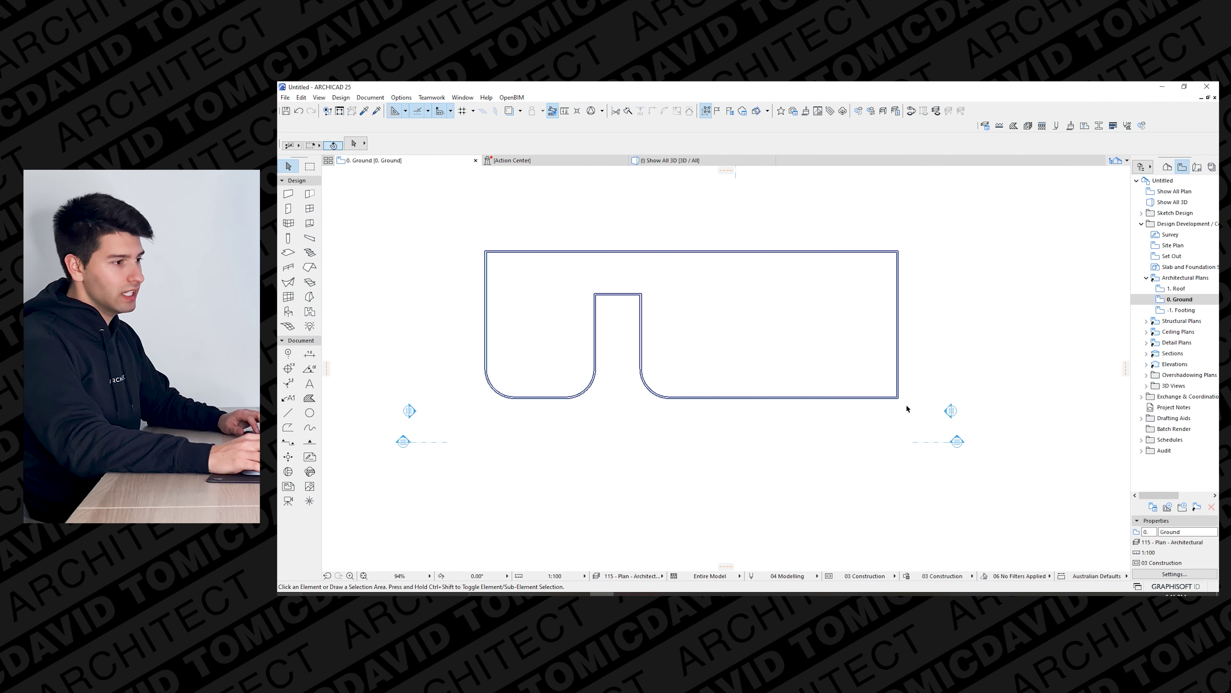
# Select all the external walls and keep their top linked to the Roof storey, one above their home storey.
pyautogui.moveTo(906, 405); pyautogui.dragTo(473, 247)
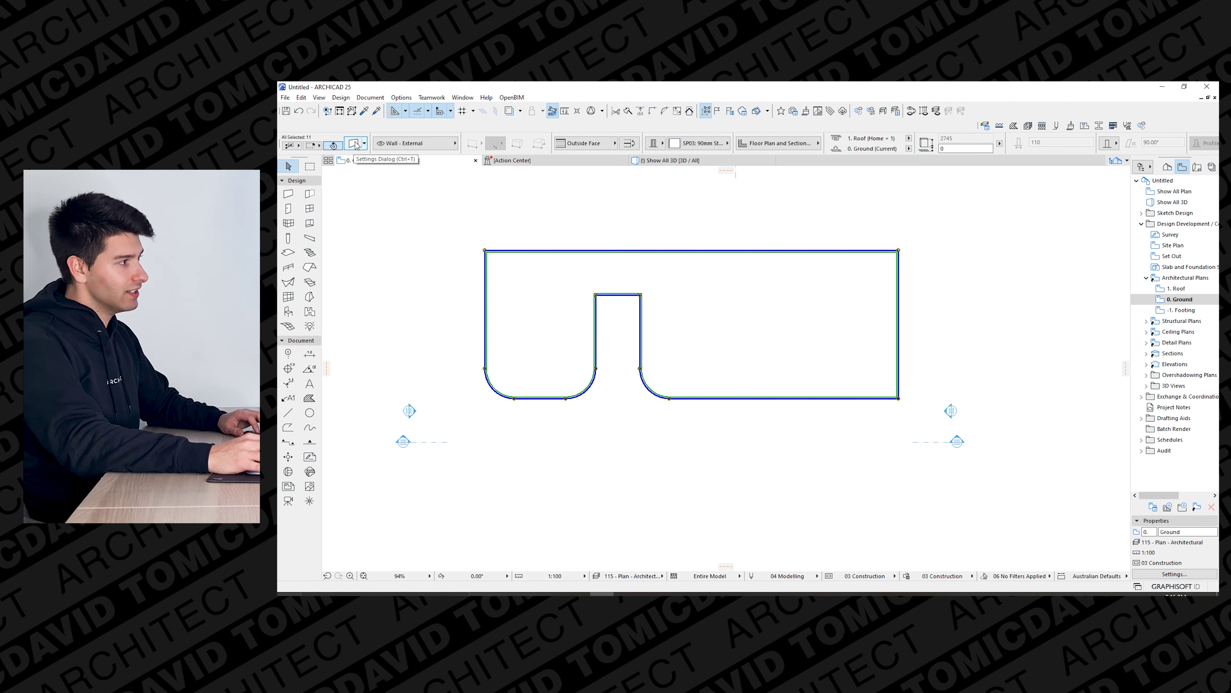
pyautogui.click(354, 144)
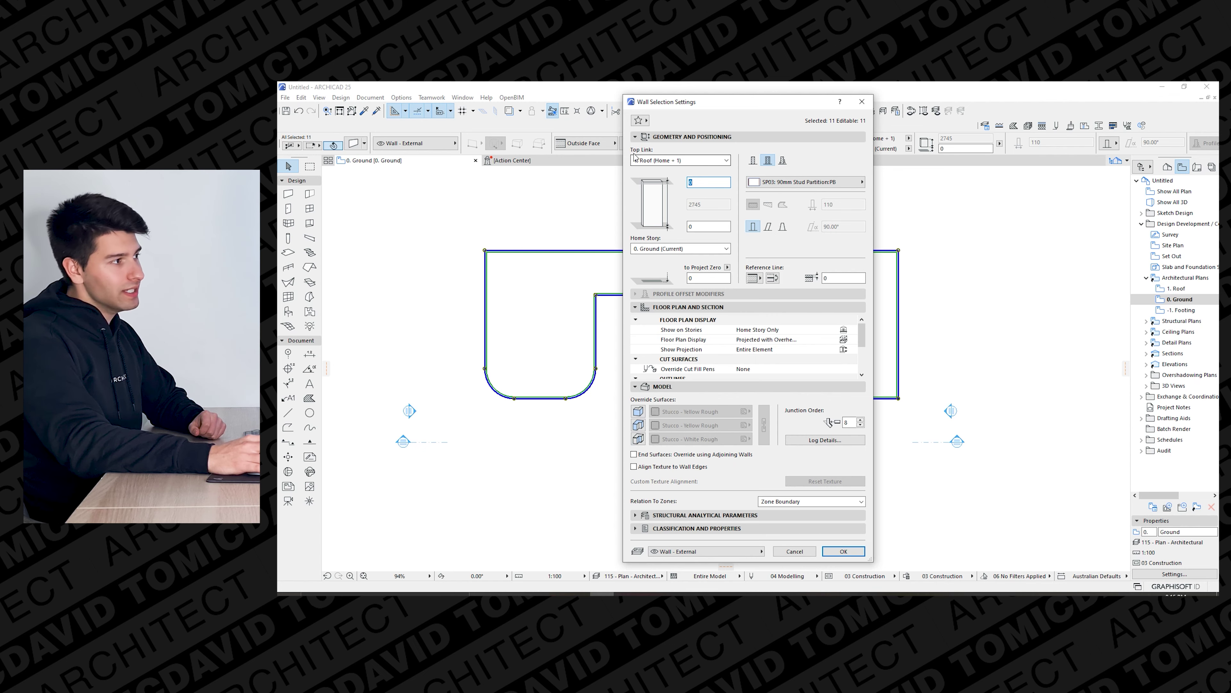
pyautogui.click(681, 162)
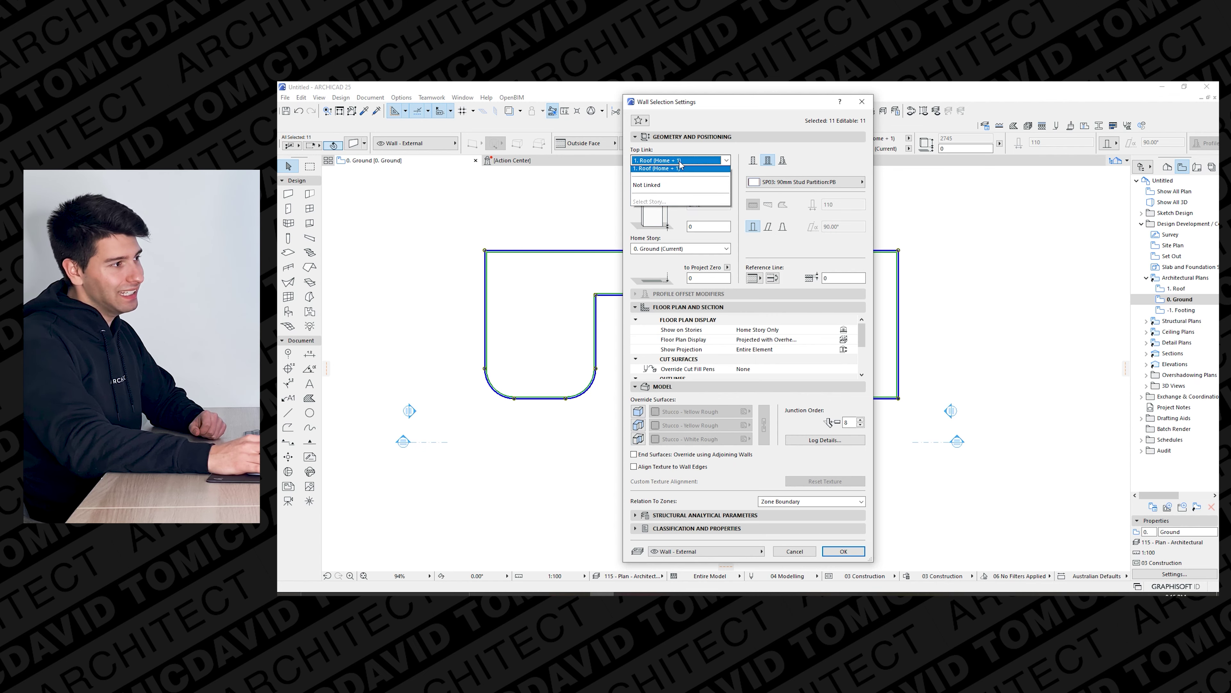
pyautogui.click(662, 171)
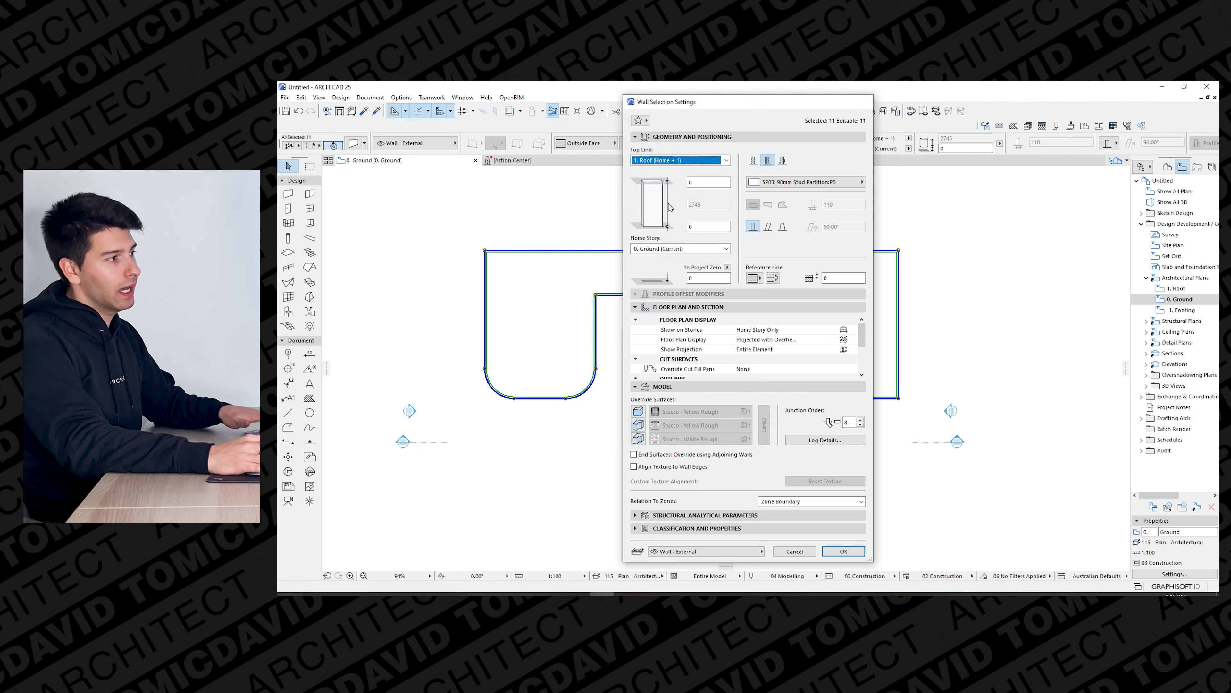
pyautogui.press('Return')
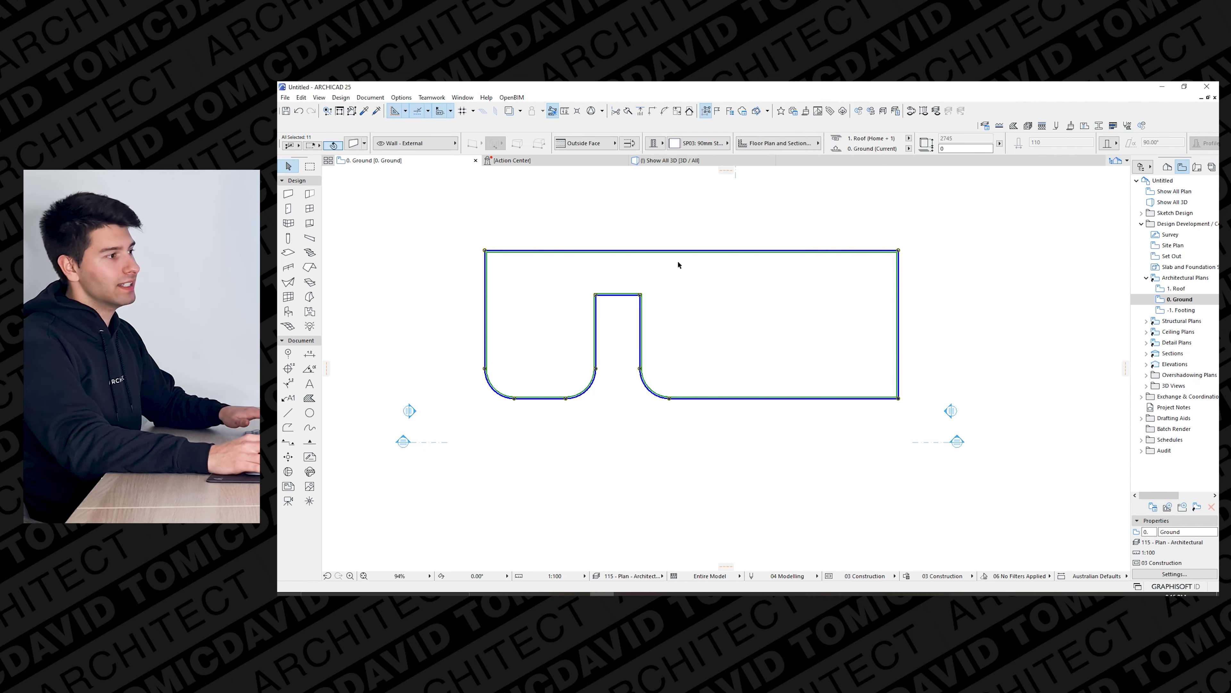
# Bring up the 3D model and set the Ground storey's height to next to 3500.
pyautogui.click(679, 160)
pyautogui.moveTo(735, 417); pyautogui.dragTo(746, 403)
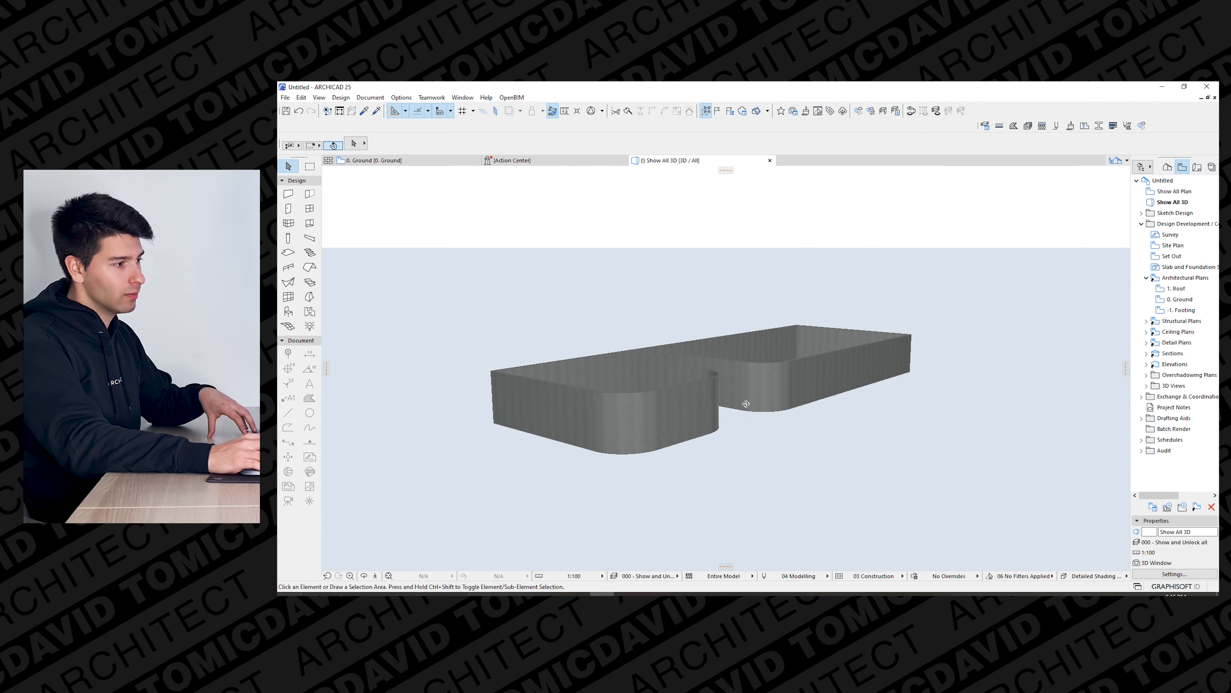
pyautogui.hotkey('ctrl', '7')
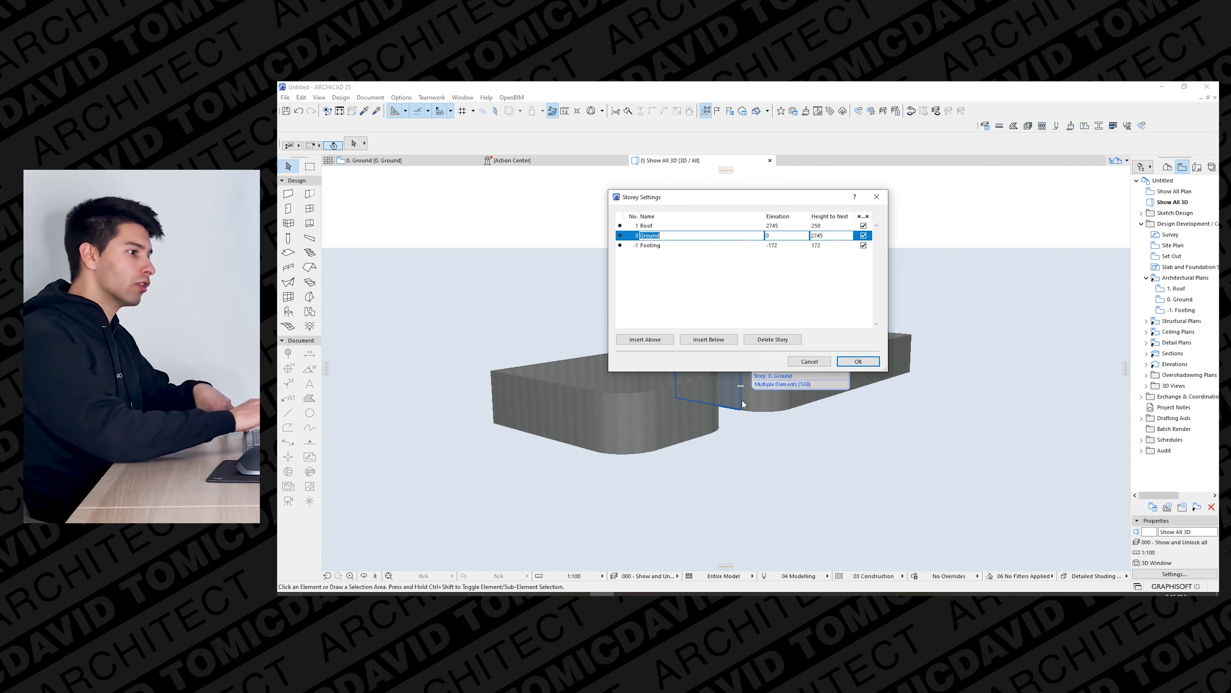
pyautogui.moveTo(827, 236); pyautogui.dragTo(783, 241)
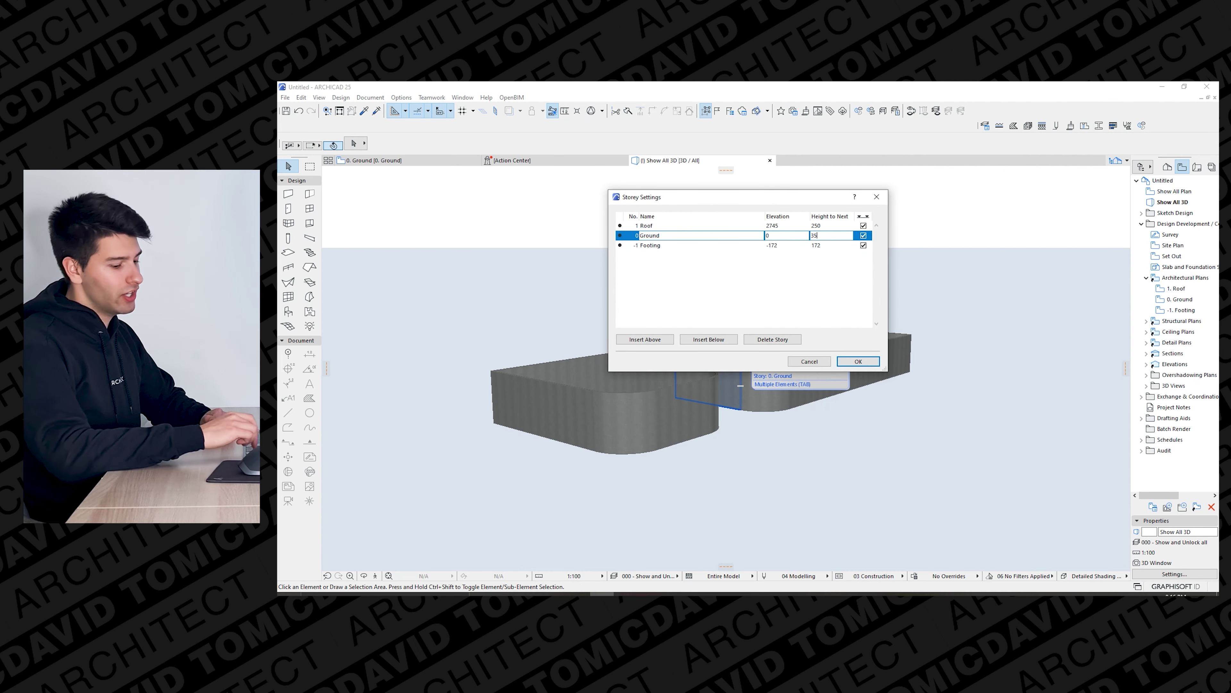
pyautogui.press('Return')
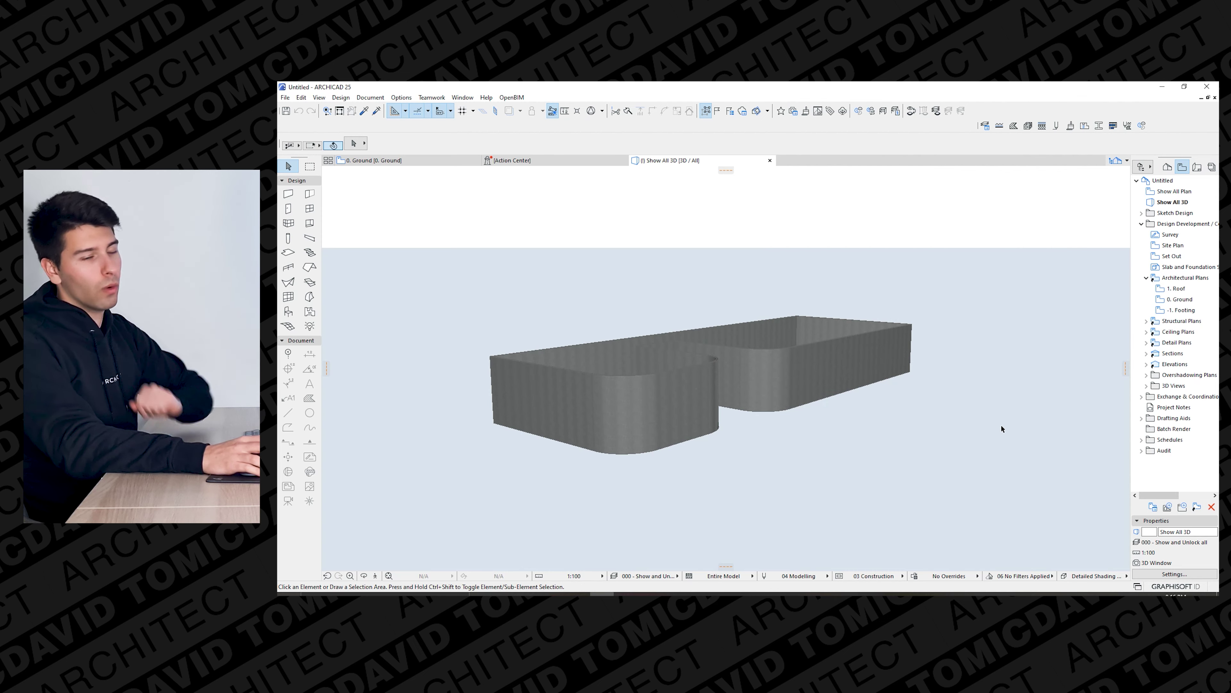
# Set the Ground storey's height to next back to 2745 and inspect the walls in 3D.
pyautogui.hotkey('ctrl', '7')
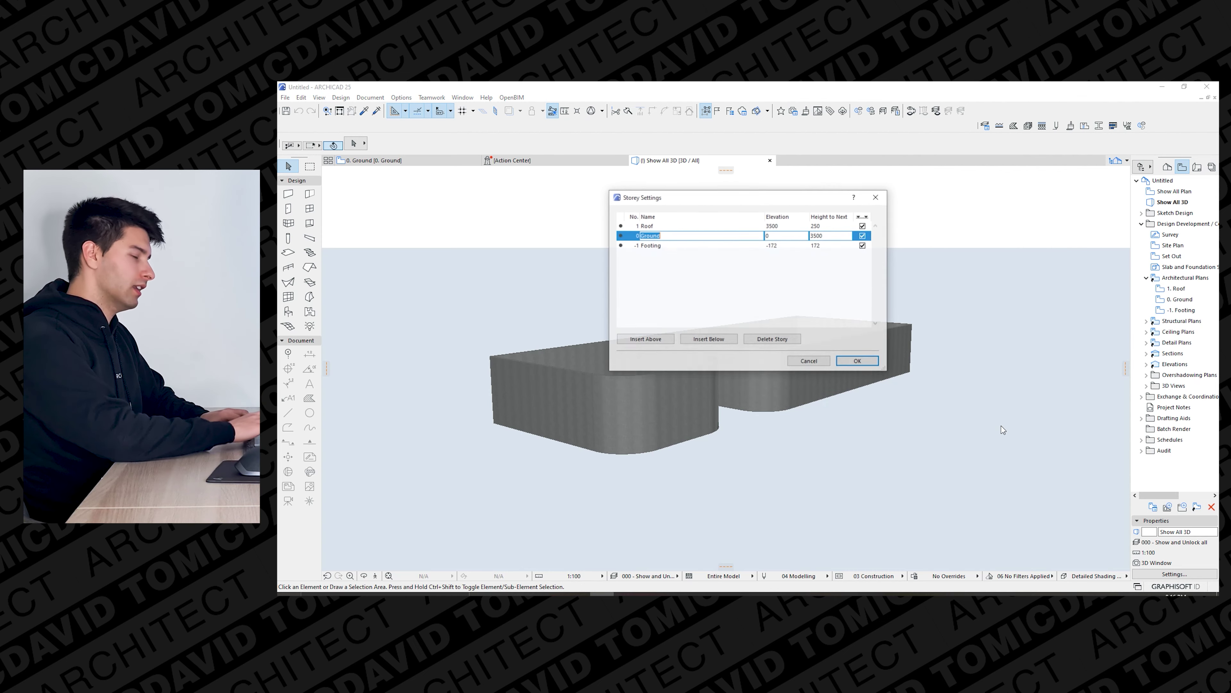
pyautogui.press('Tab')
pyautogui.press('Tab')
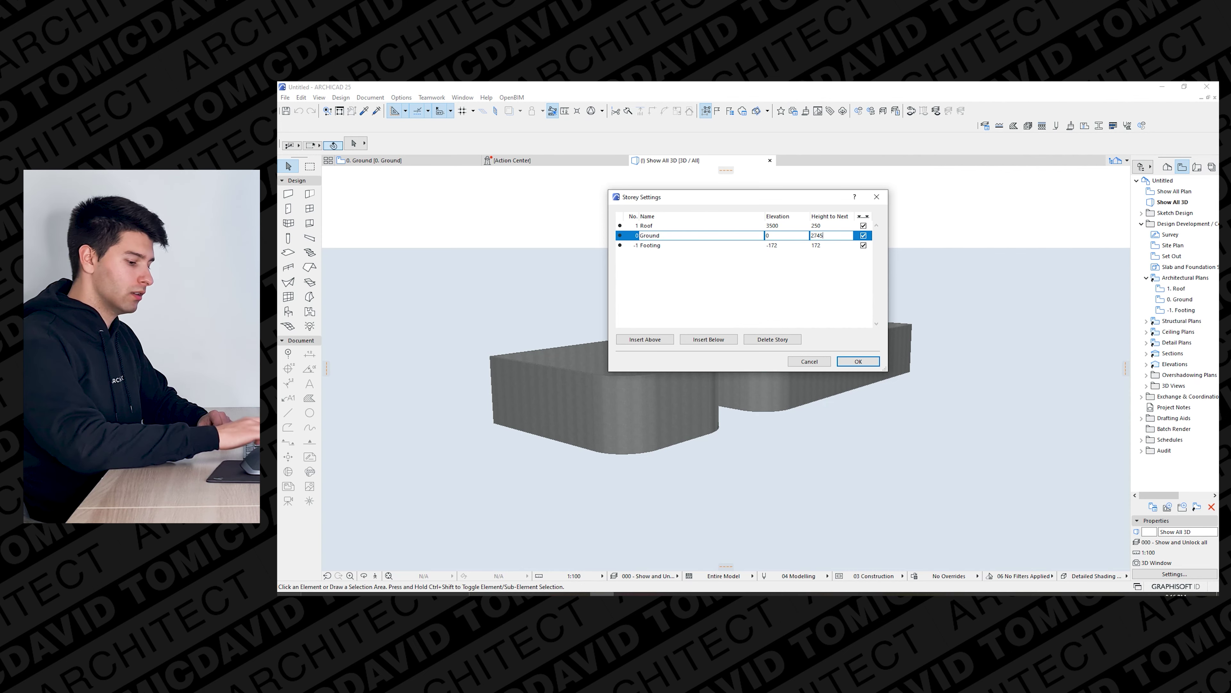
pyautogui.write('2745')
pyautogui.press('Return')
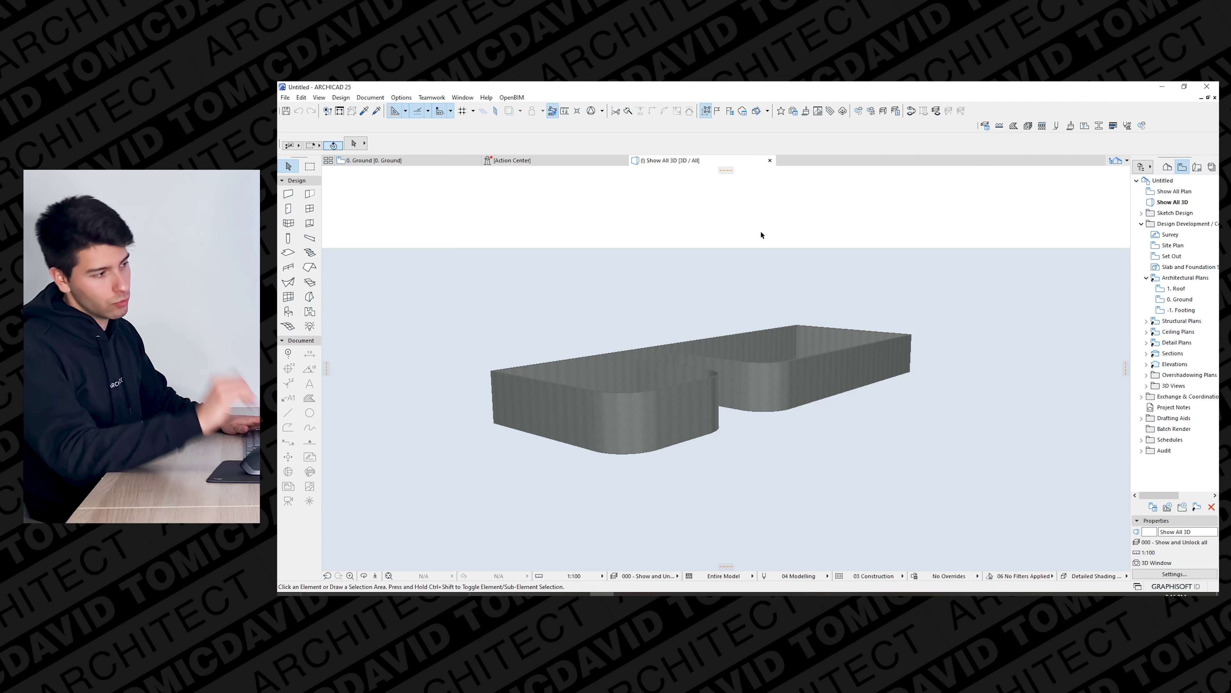
pyautogui.keyDown('shift'); pyautogui.moveTo(768, 394); pyautogui.dragTo(685, 433, button='middle'); pyautogui.keyUp('shift')
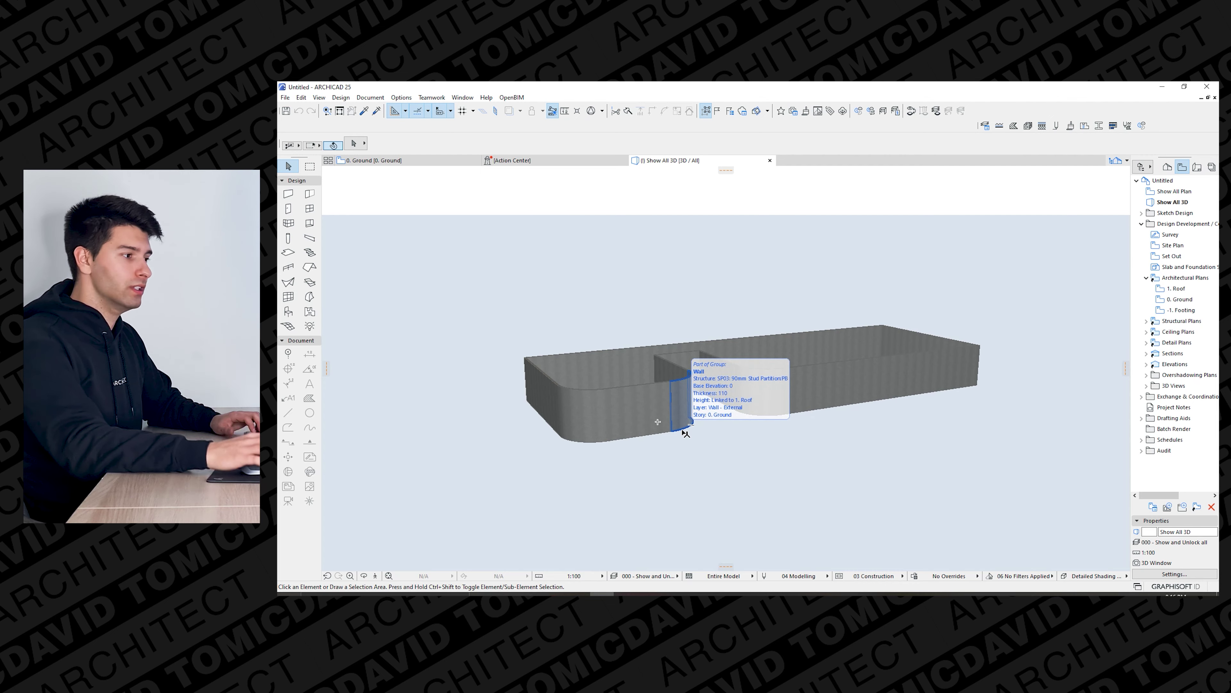
# On the ground floor plan, choose Arch Door 25 from Hinged Doors 25 as the default door and preview it in 3D.
pyautogui.click(401, 161)
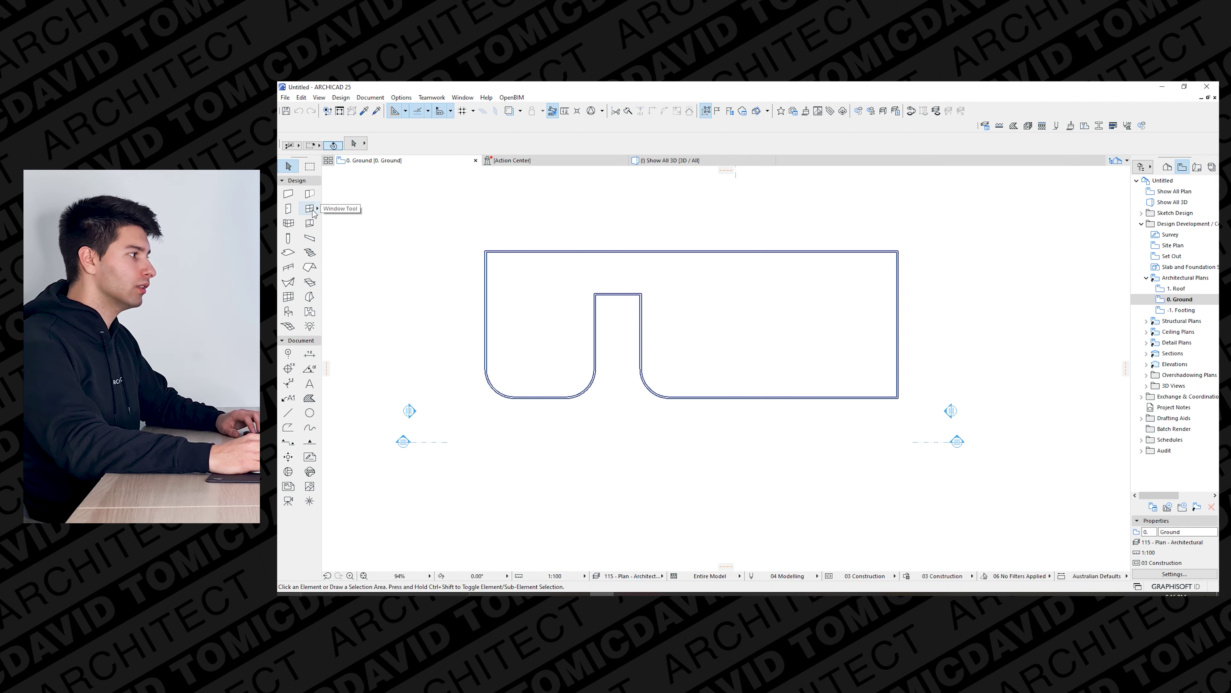
pyautogui.click(290, 208)
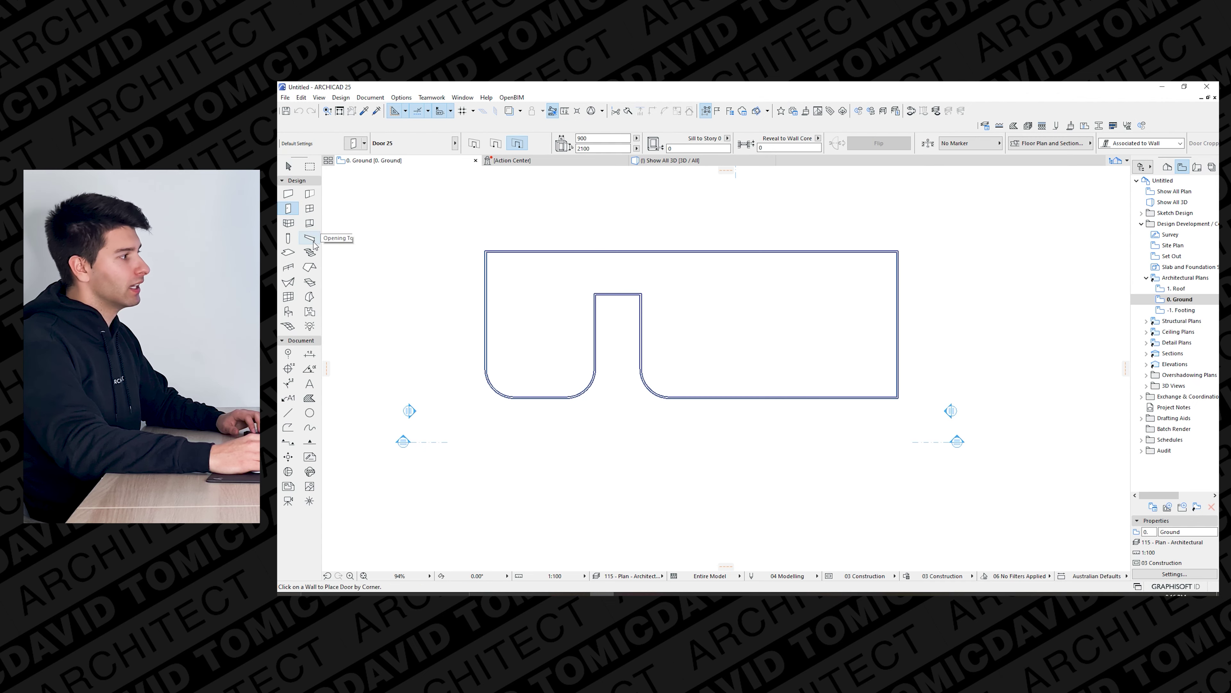
pyautogui.click(356, 144)
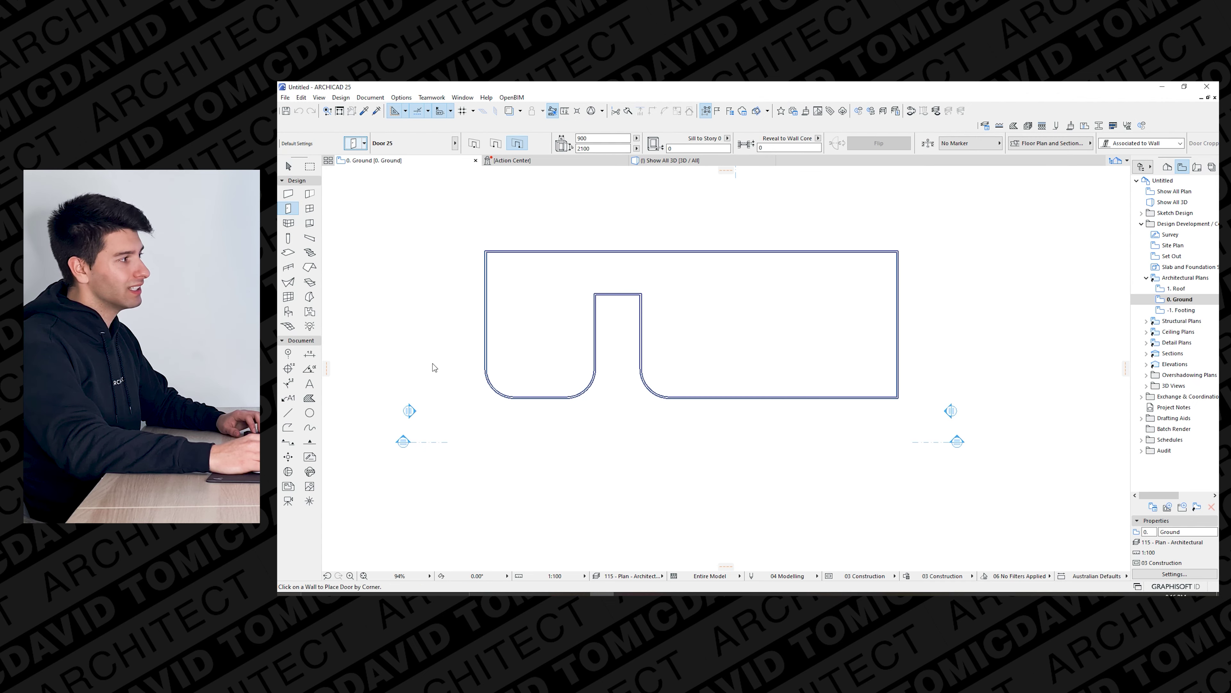
pyautogui.moveTo(740, 124); pyautogui.dragTo(641, 124)
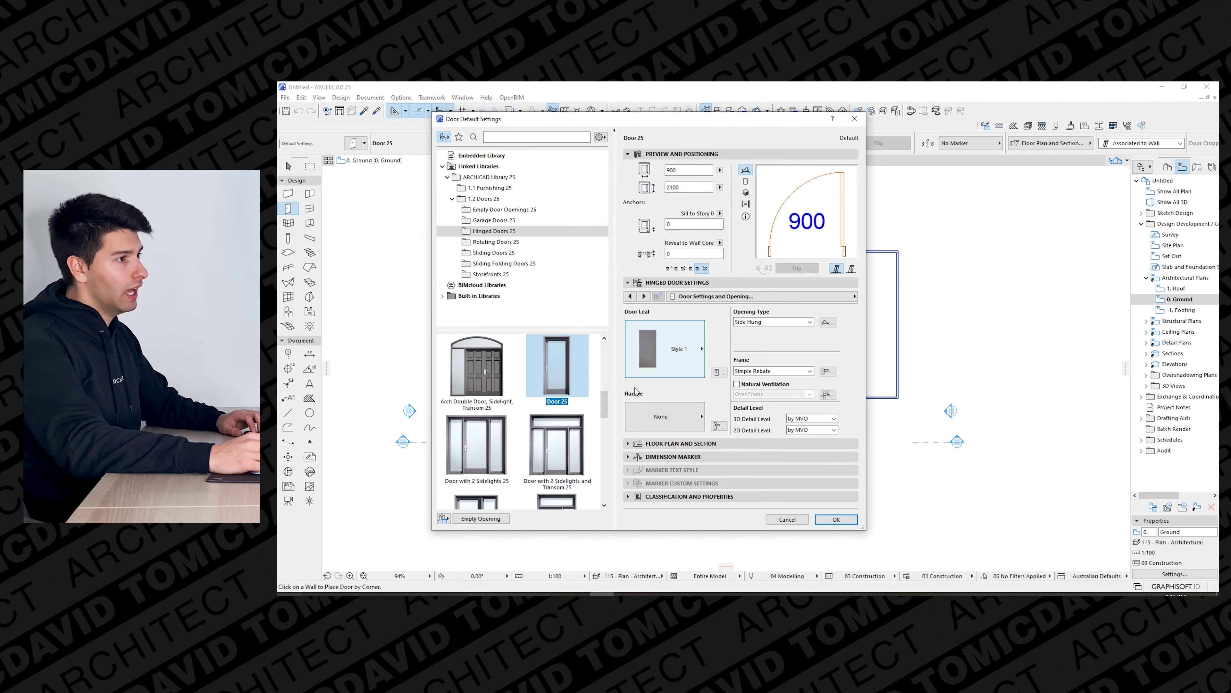
pyautogui.moveTo(604, 405); pyautogui.dragTo(603, 357)
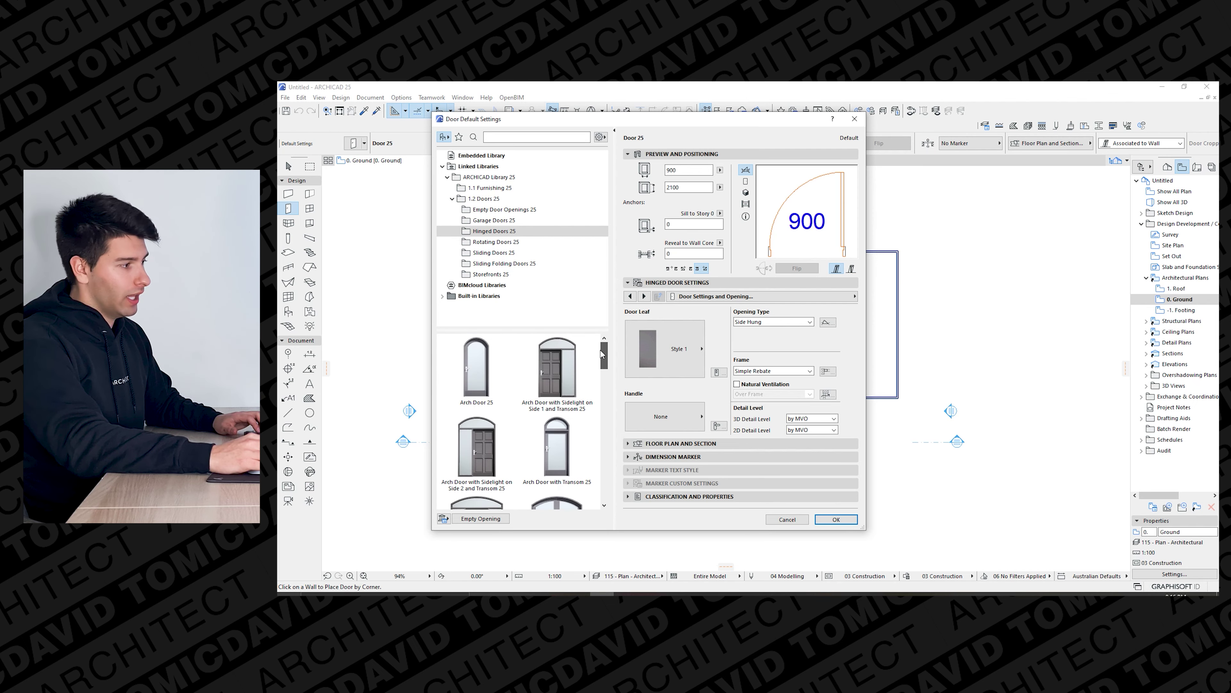
pyautogui.click(485, 379)
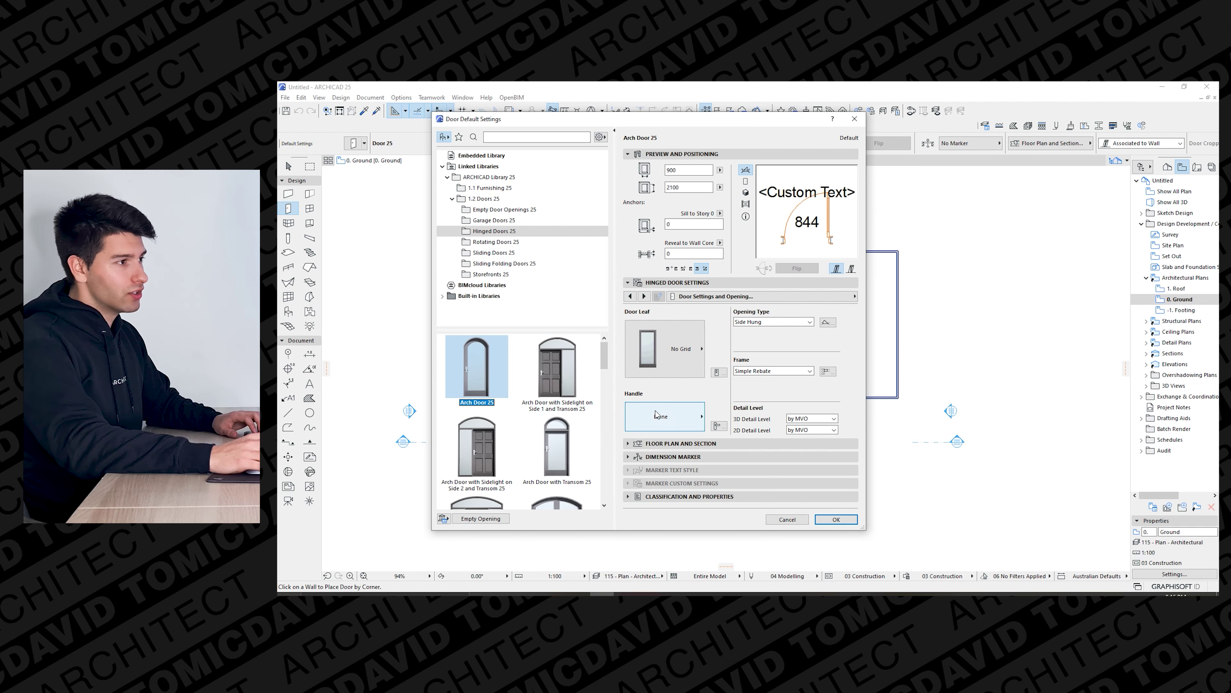
pyautogui.click(745, 182)
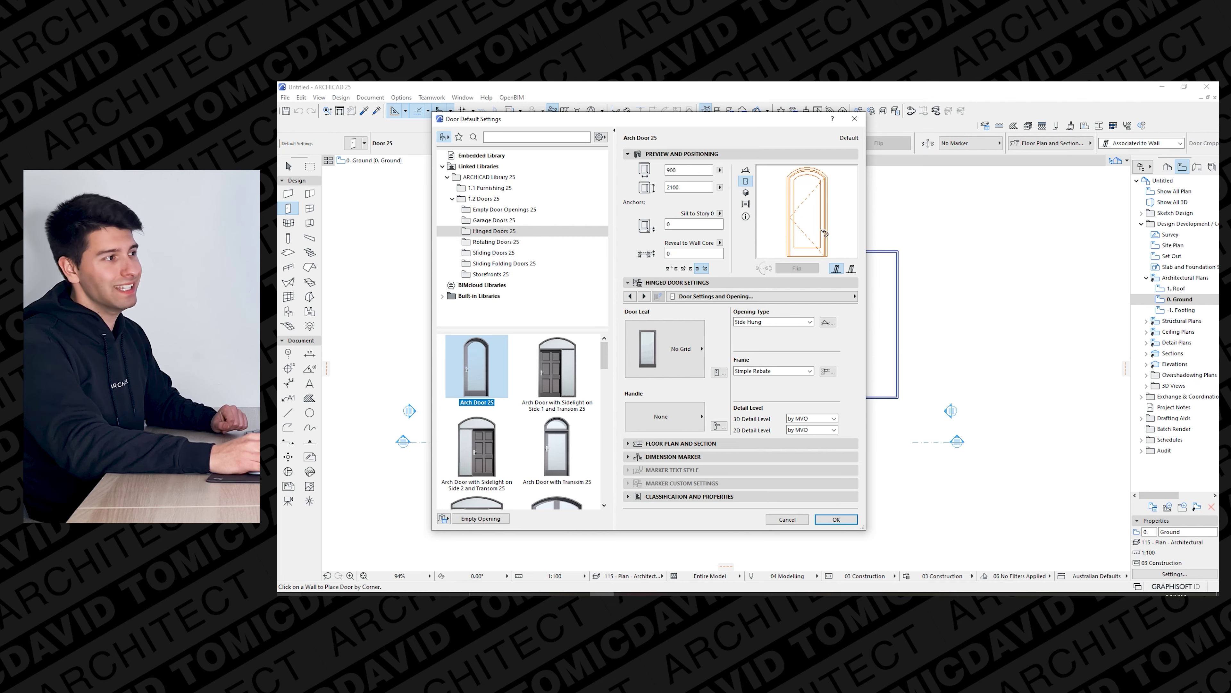
pyautogui.click(745, 192)
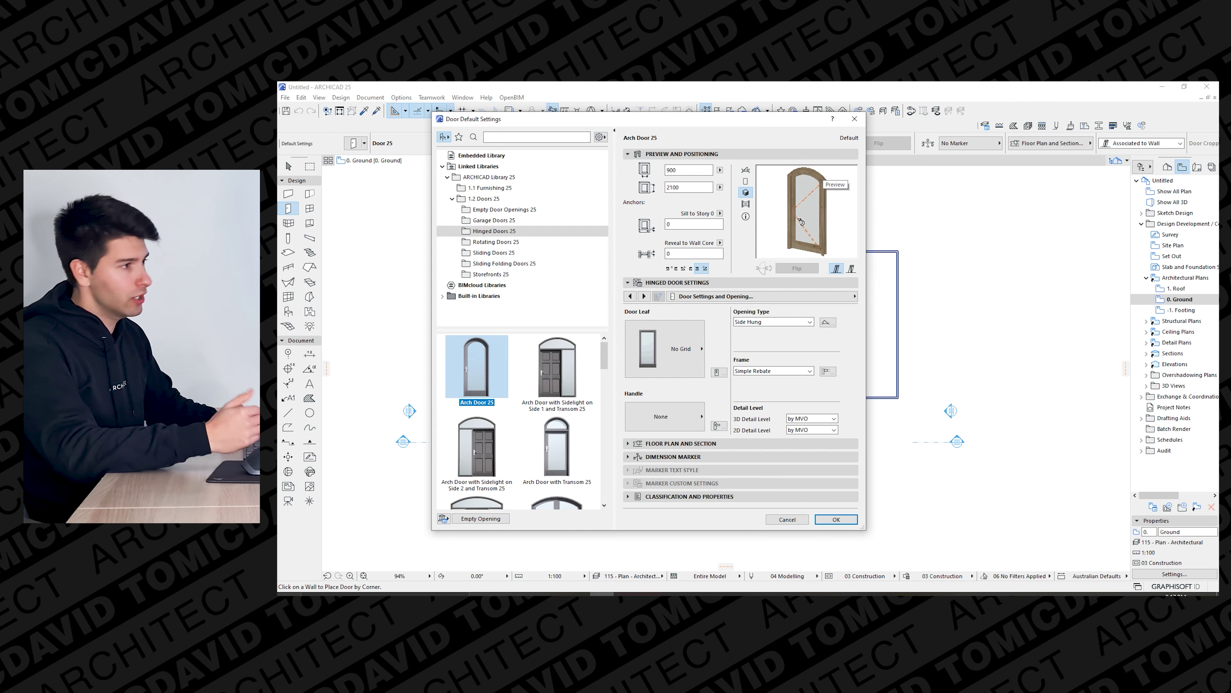
# Set the arched door's wallhole height to 2400 in its nominal sizes.
pyautogui.click(679, 297)
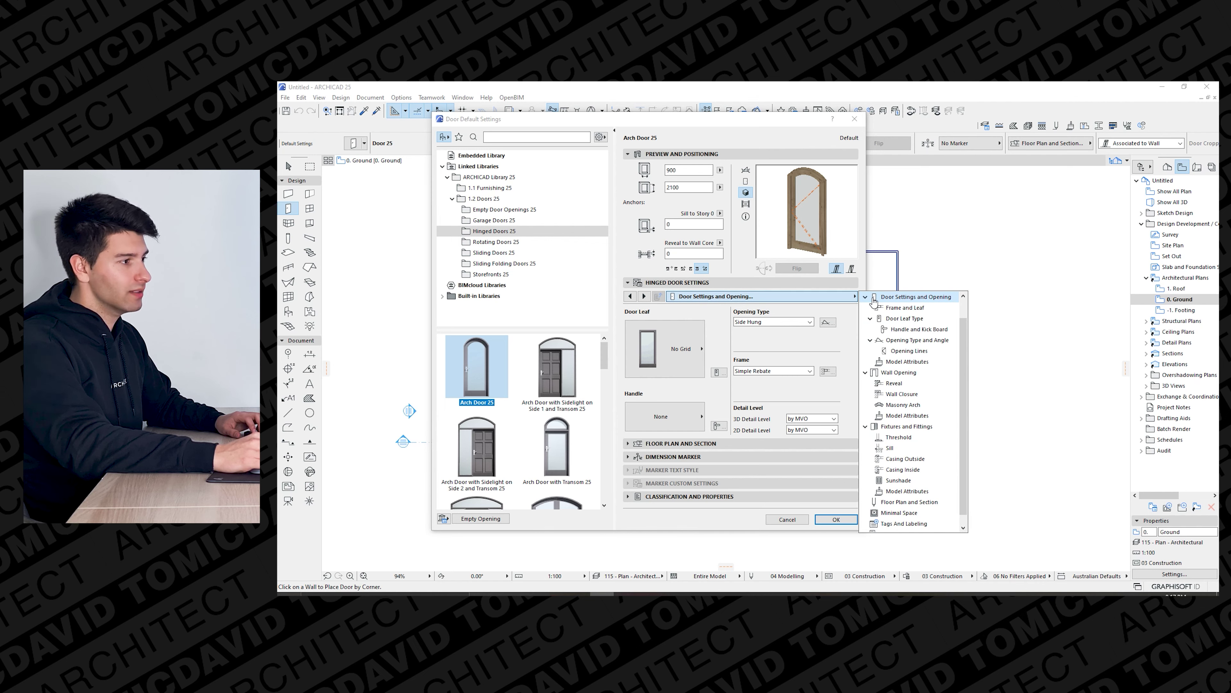
pyautogui.click(916, 296)
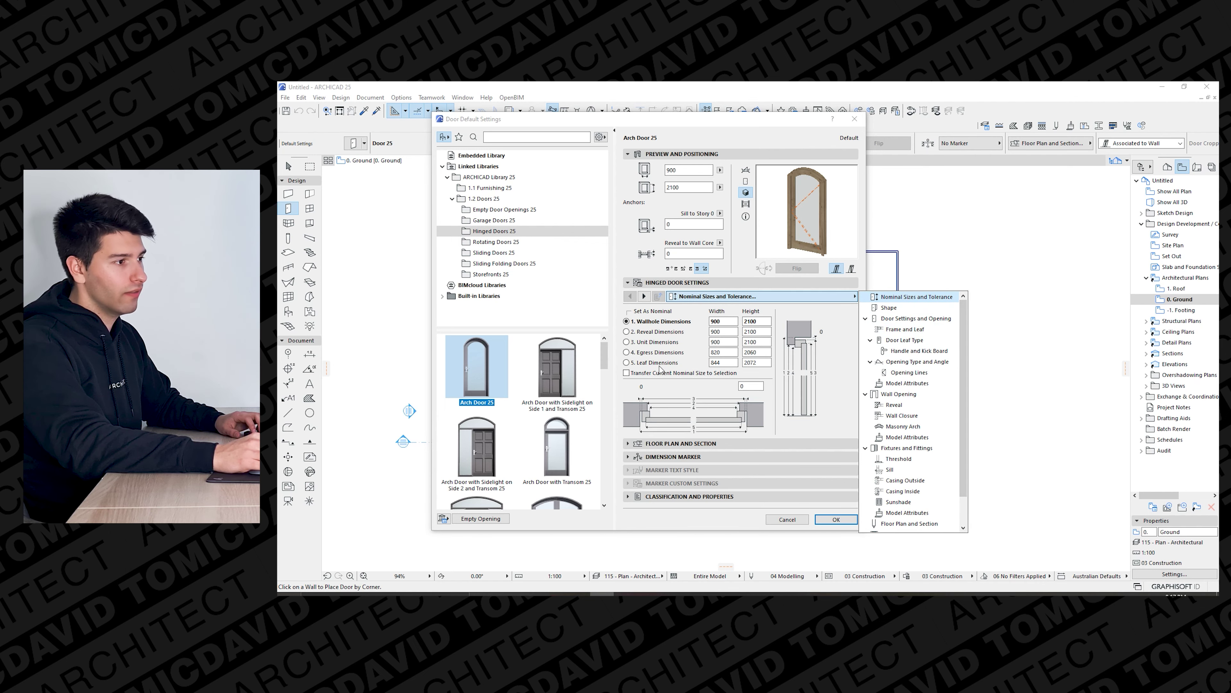
pyautogui.doubleClick(755, 322)
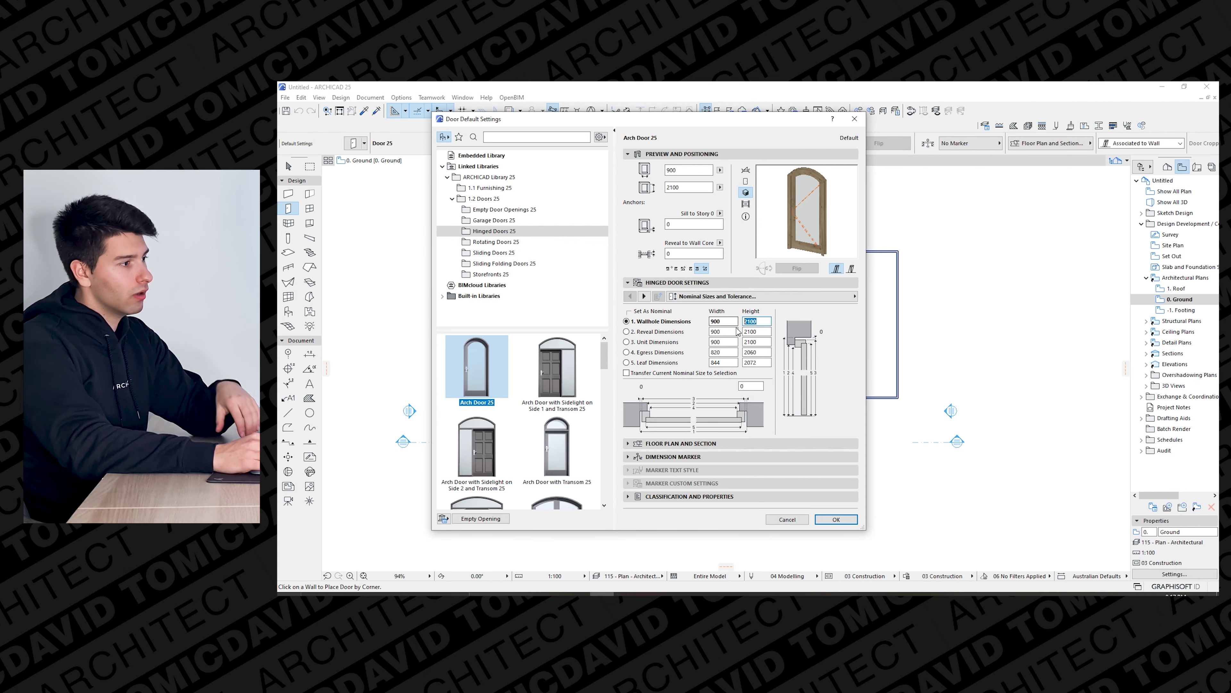
pyautogui.write('2400')
pyautogui.press('Return')
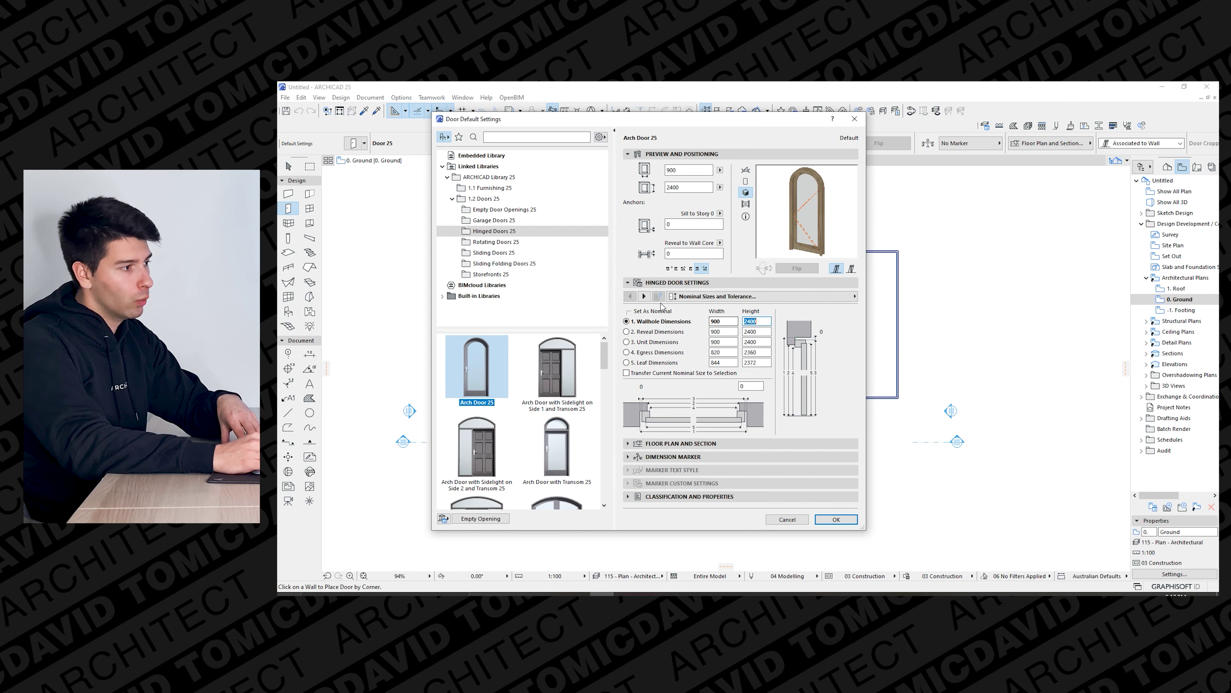
# Go through the door's shape and frame settings, try the H-V Grid and Style 1 leaf types, and restore No Grid.
pyautogui.click(644, 296)
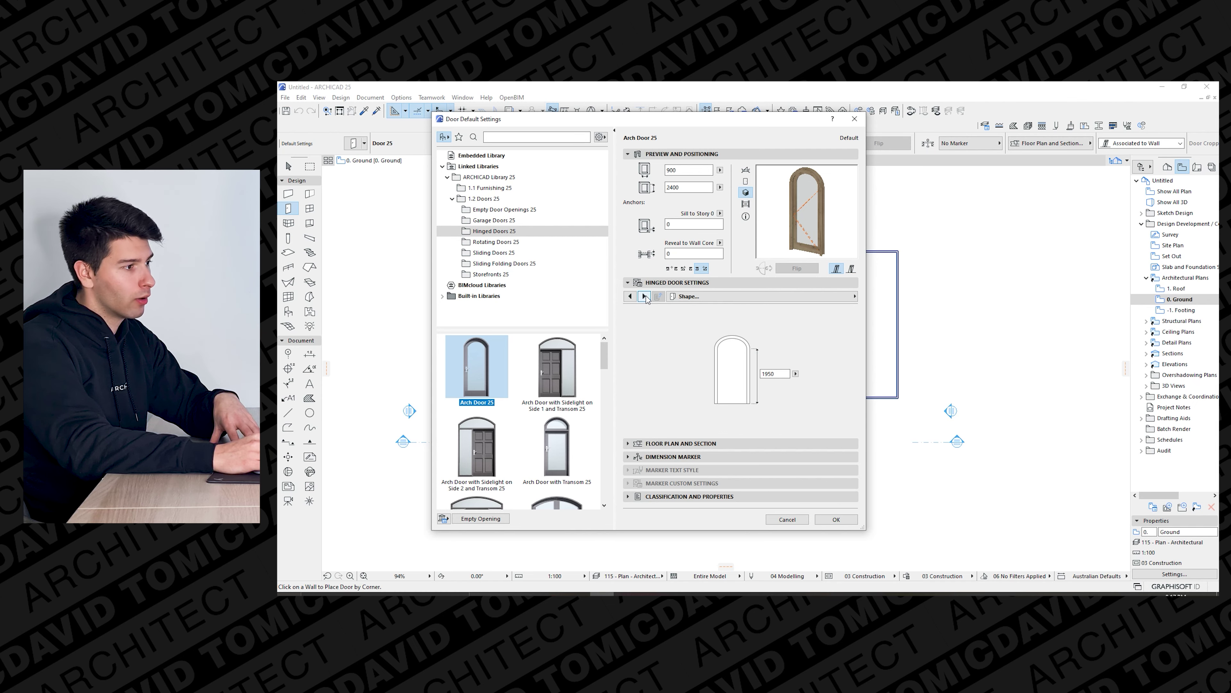
pyautogui.moveTo(779, 374); pyautogui.dragTo(751, 380)
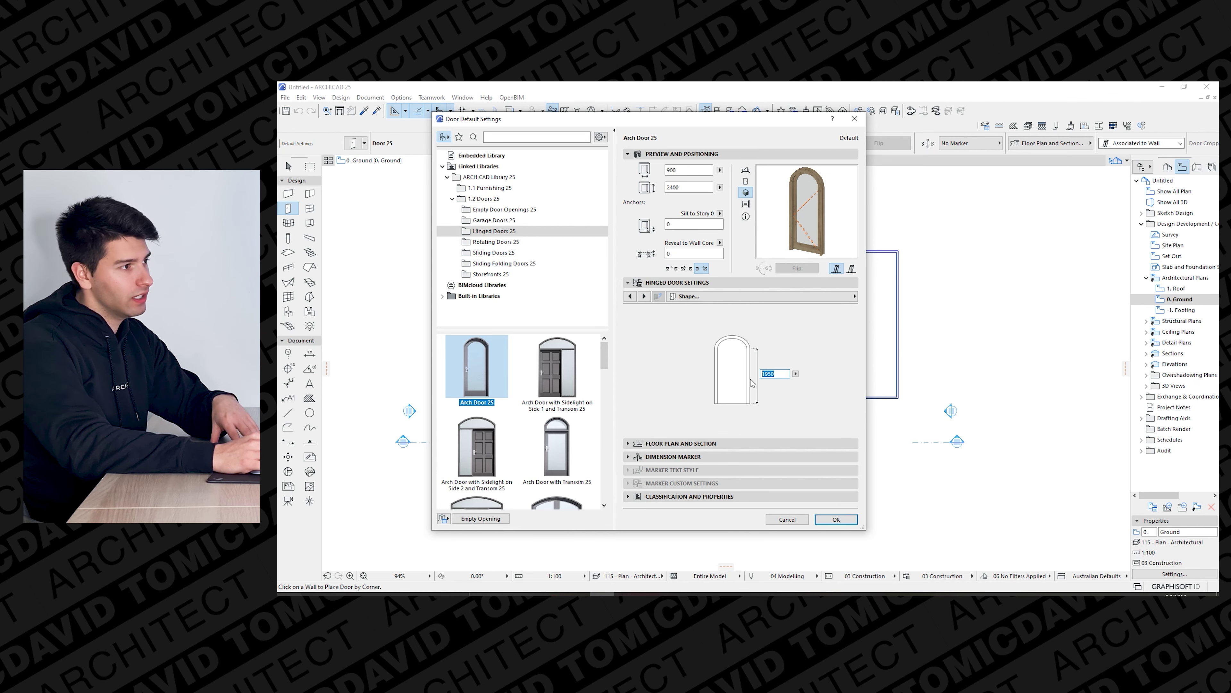
pyautogui.click(644, 297)
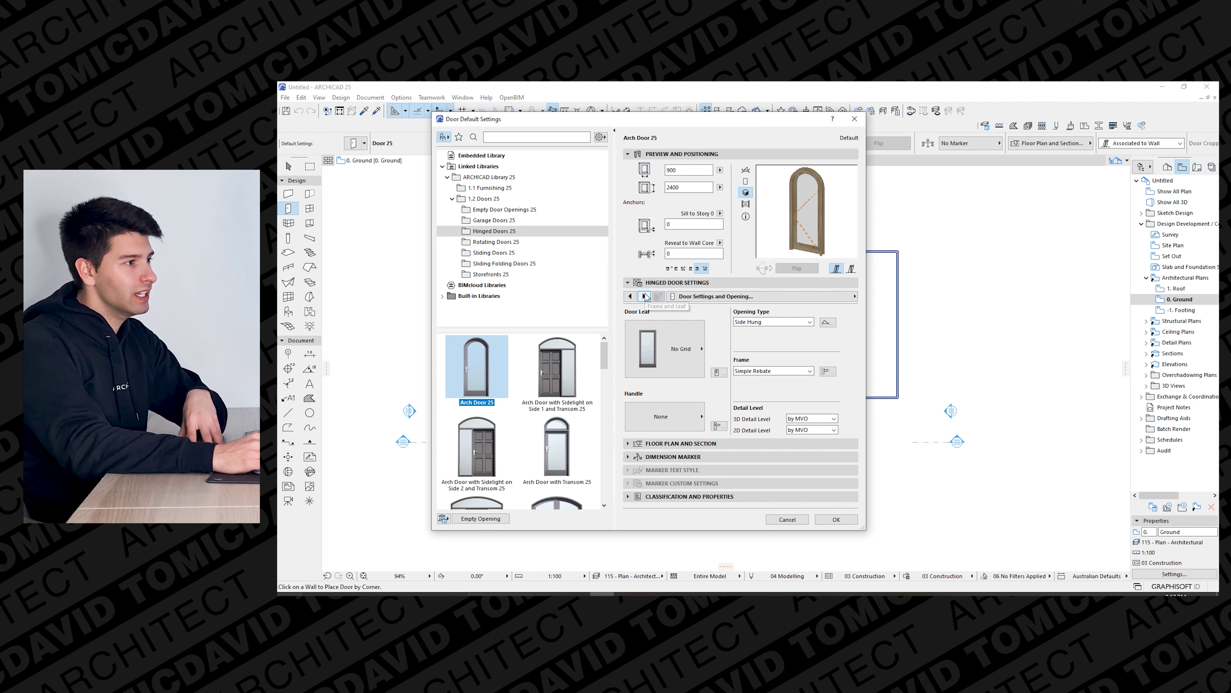
pyautogui.click(645, 297)
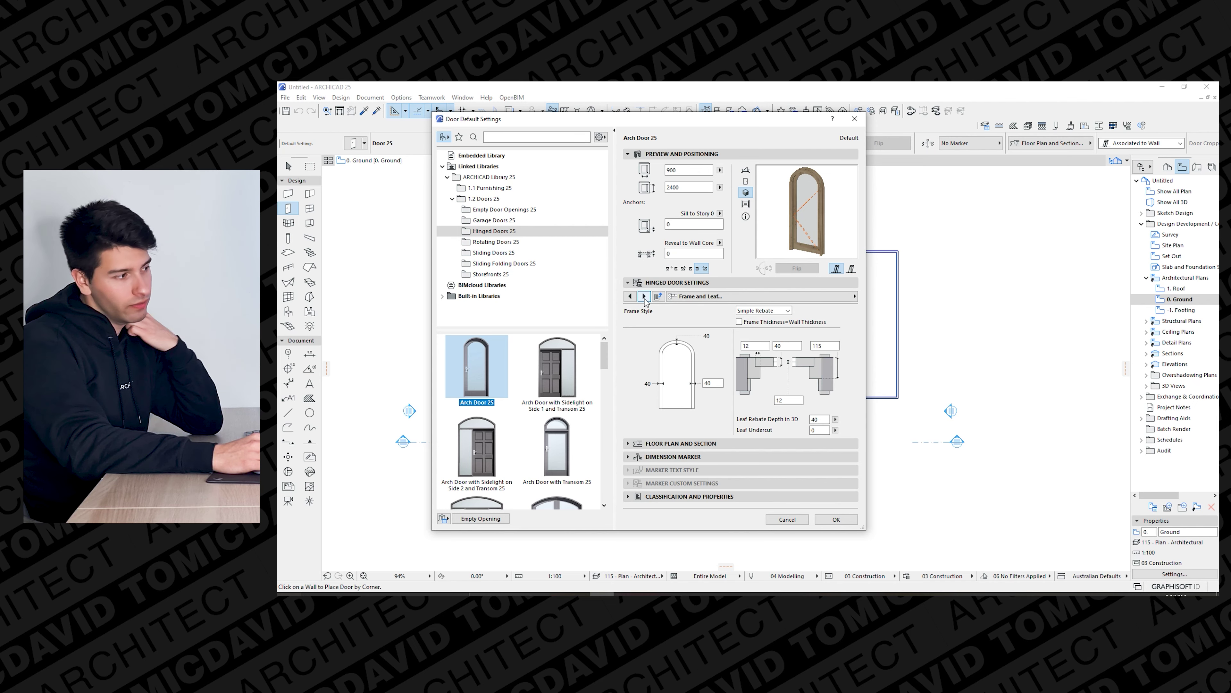
pyautogui.click(645, 299)
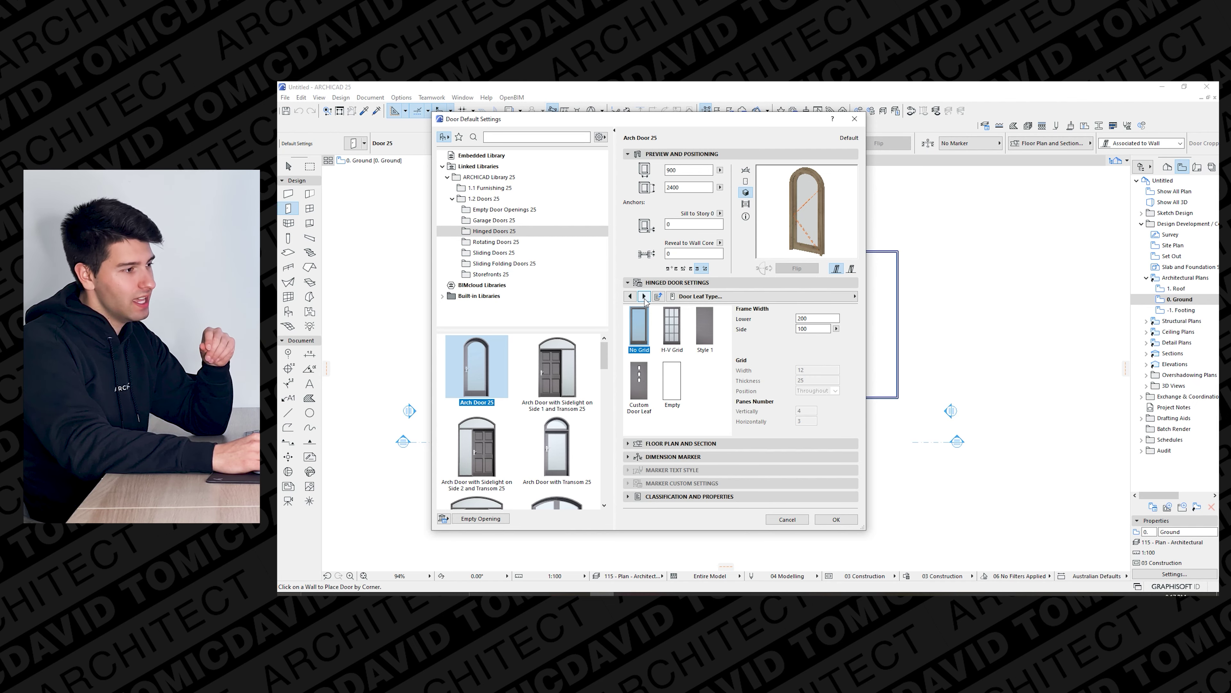
pyautogui.click(672, 326)
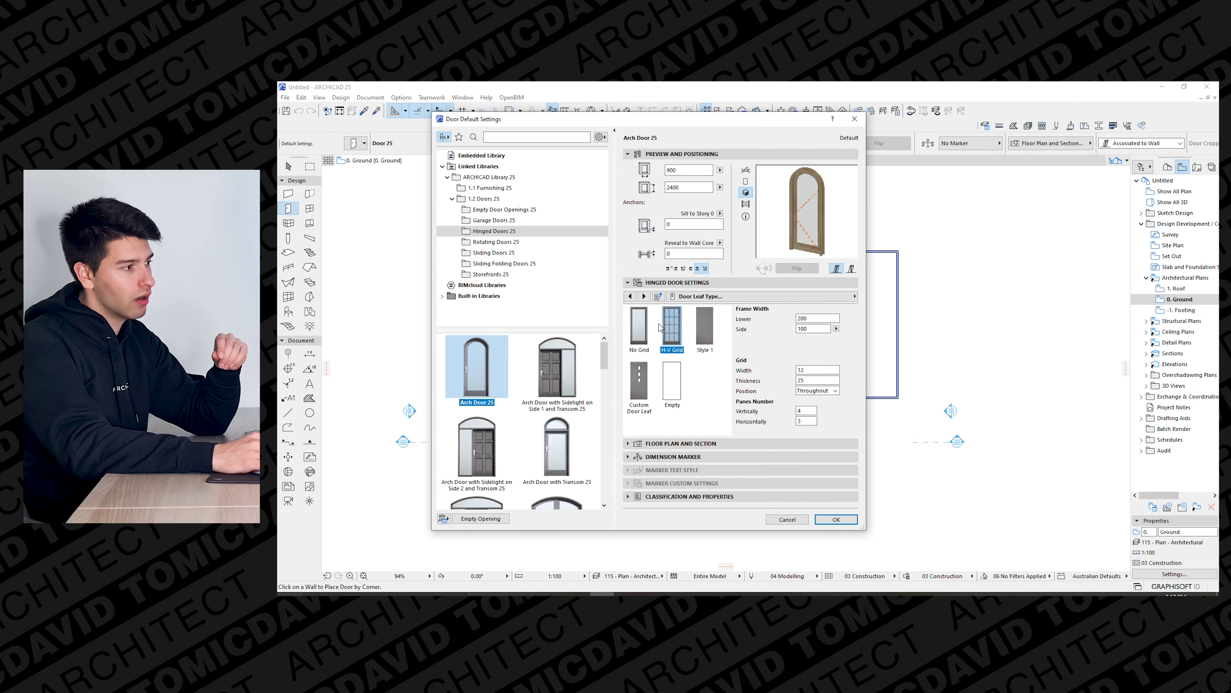
pyautogui.click(705, 345)
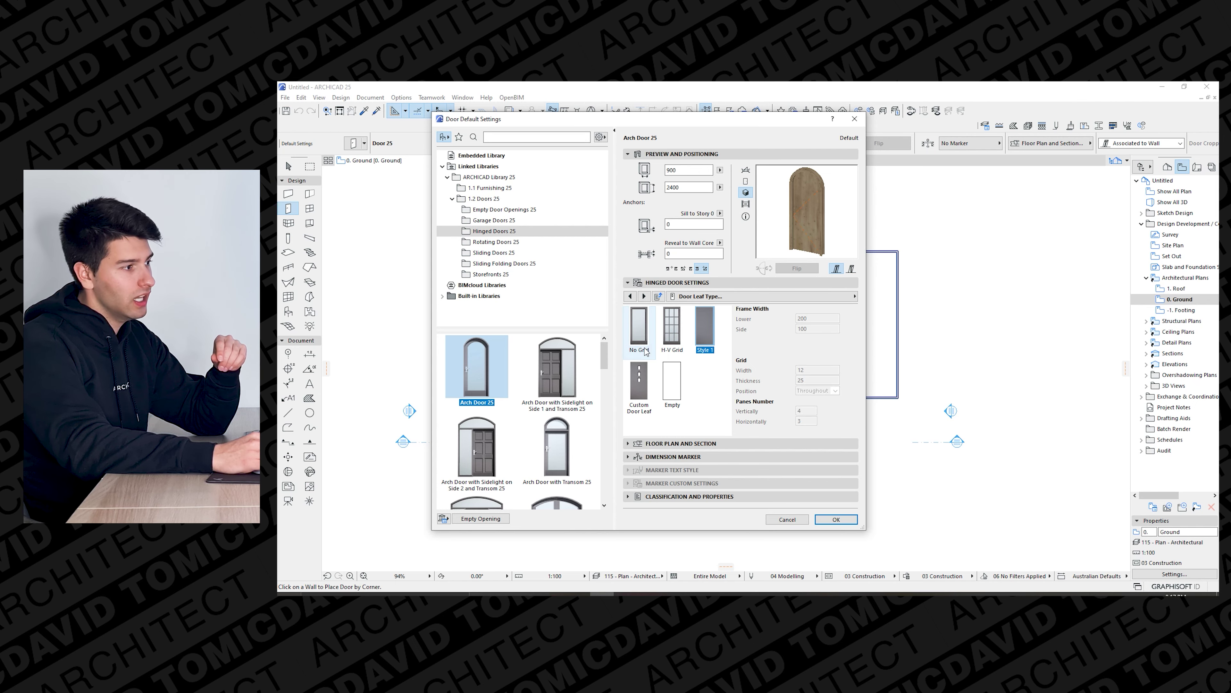
pyautogui.click(639, 326)
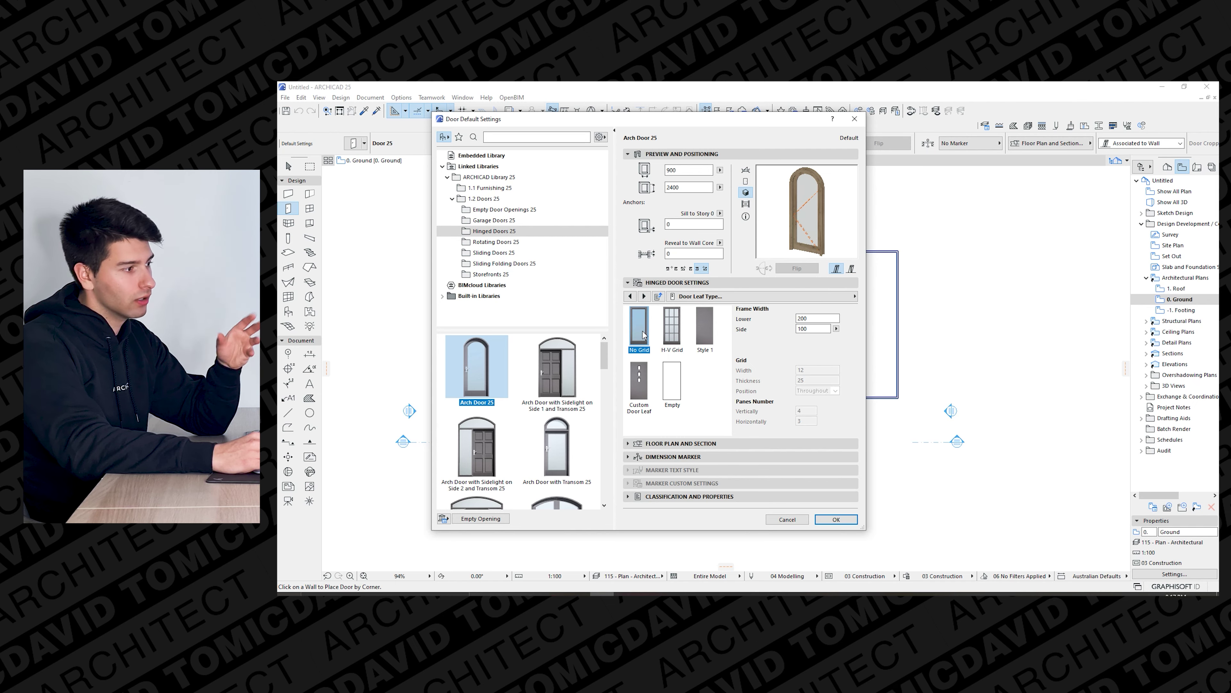
# Fit the arched door with Handle 1, then review its opening type and angle options.
pyautogui.click(644, 296)
pyautogui.click(695, 335)
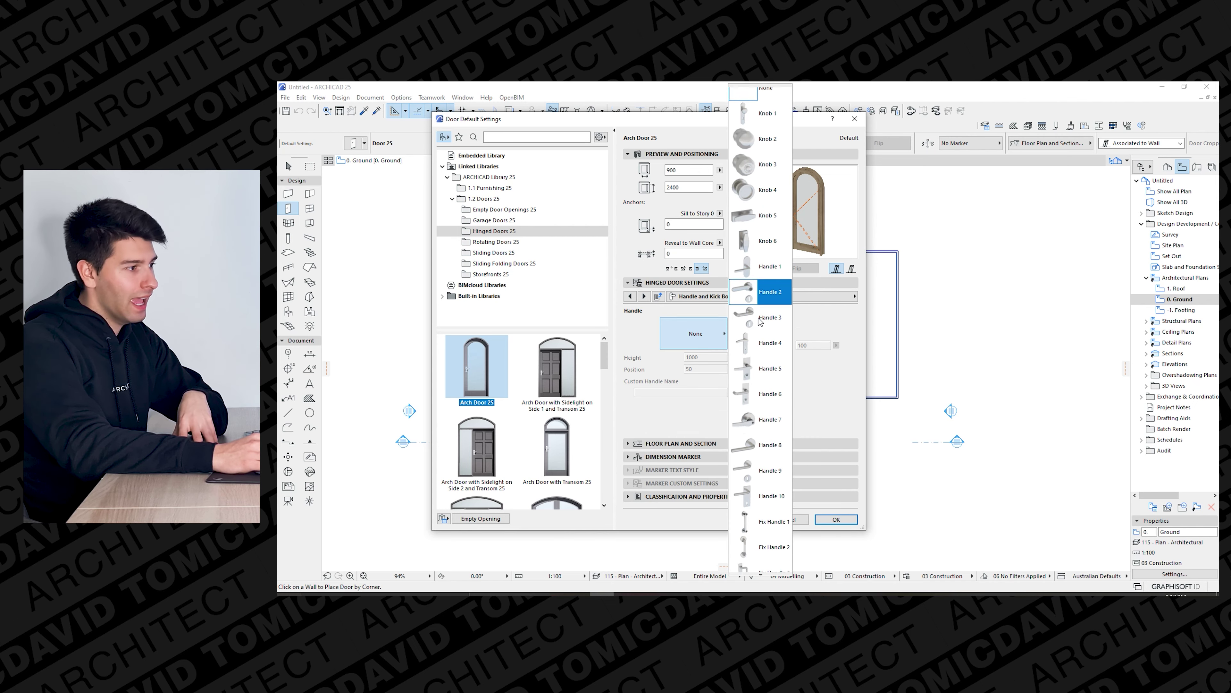
pyautogui.scroll(-1, 764, 315)
pyautogui.scroll(-1, 772, 372)
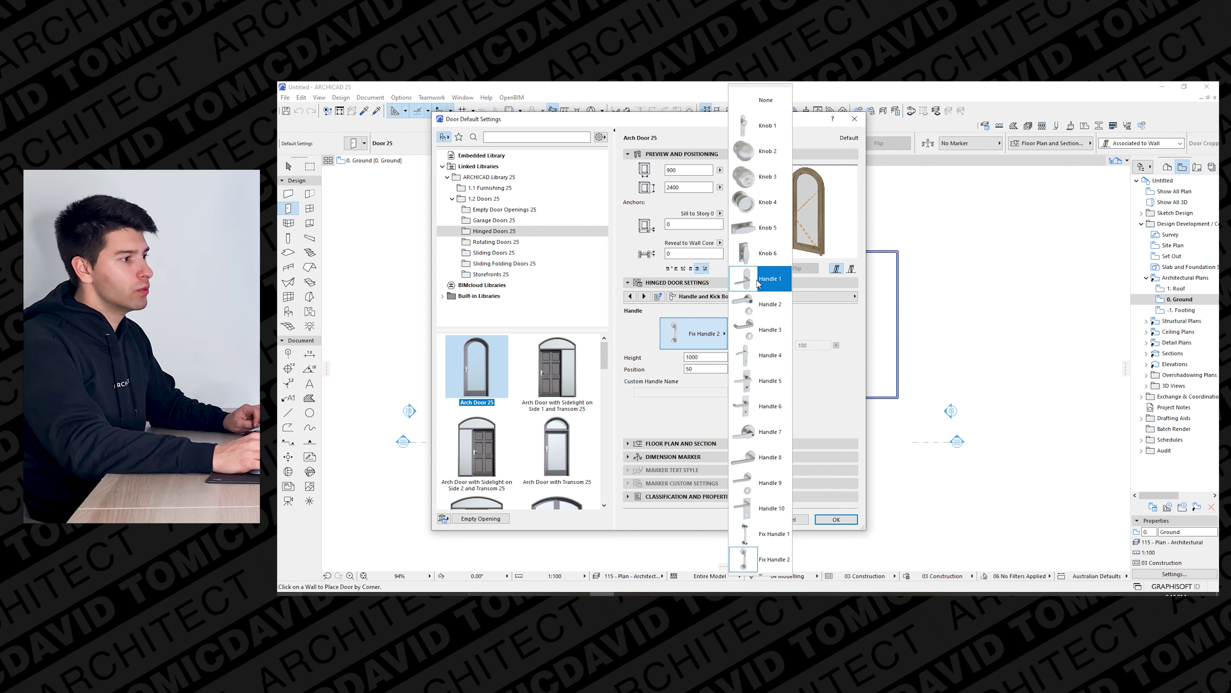
pyautogui.click(758, 281)
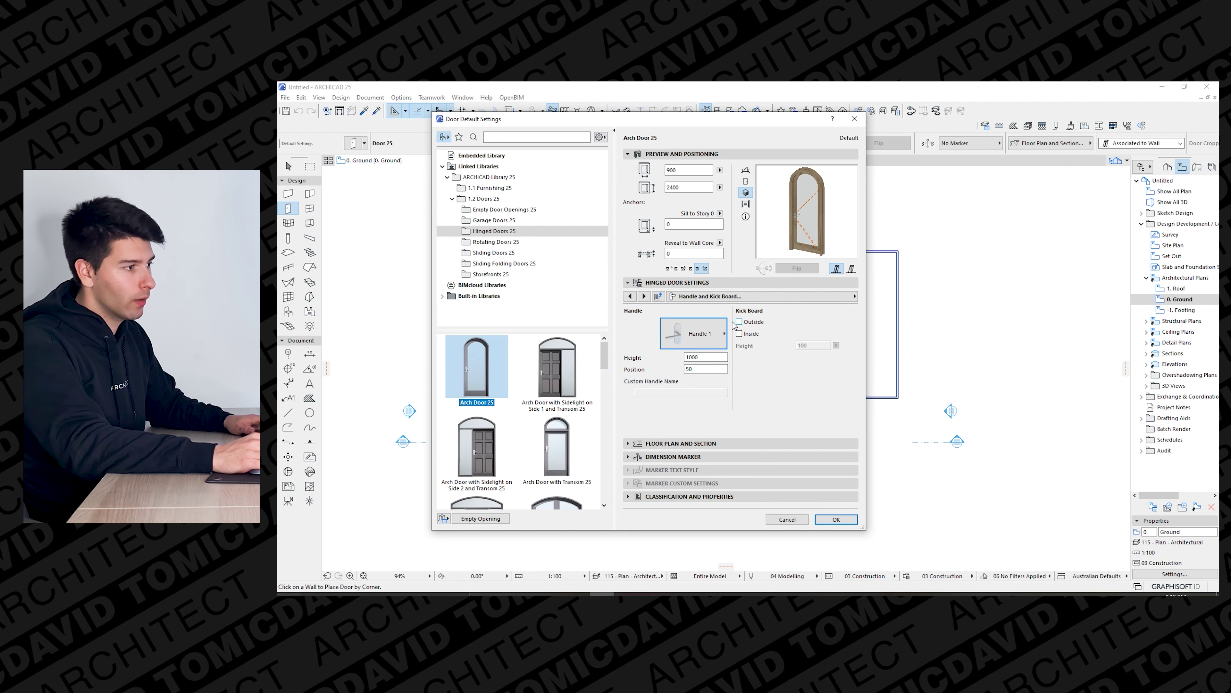
pyautogui.click(643, 296)
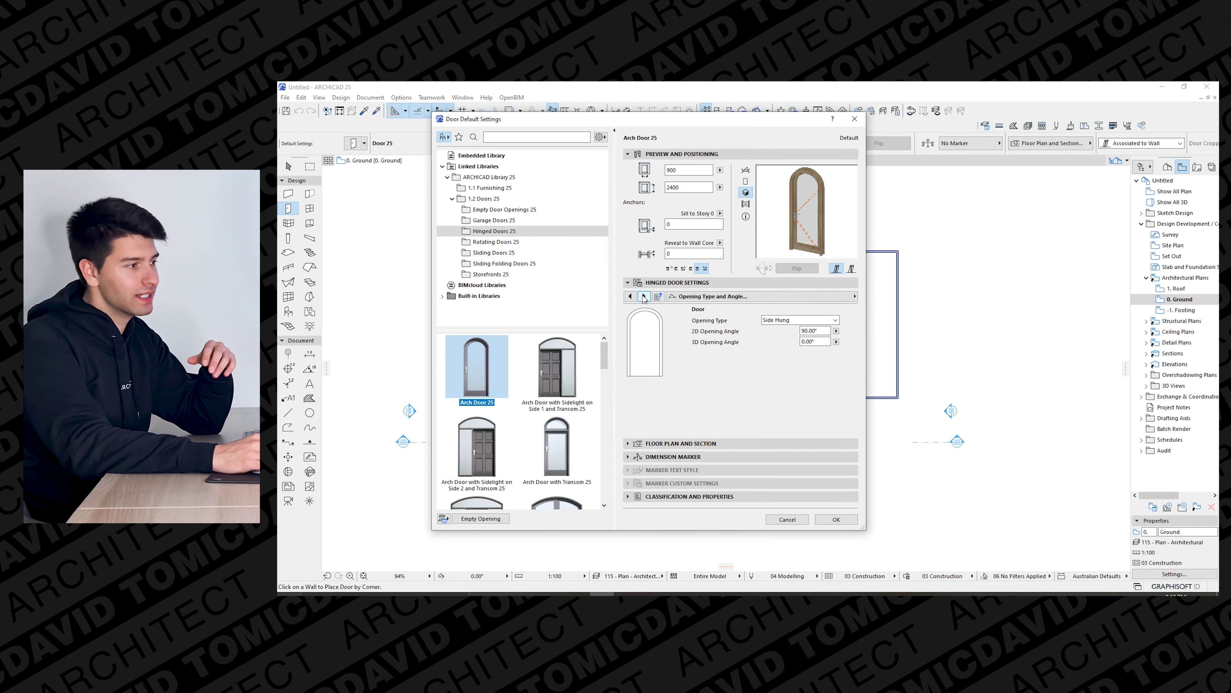
pyautogui.click(767, 320)
pyautogui.click(710, 368)
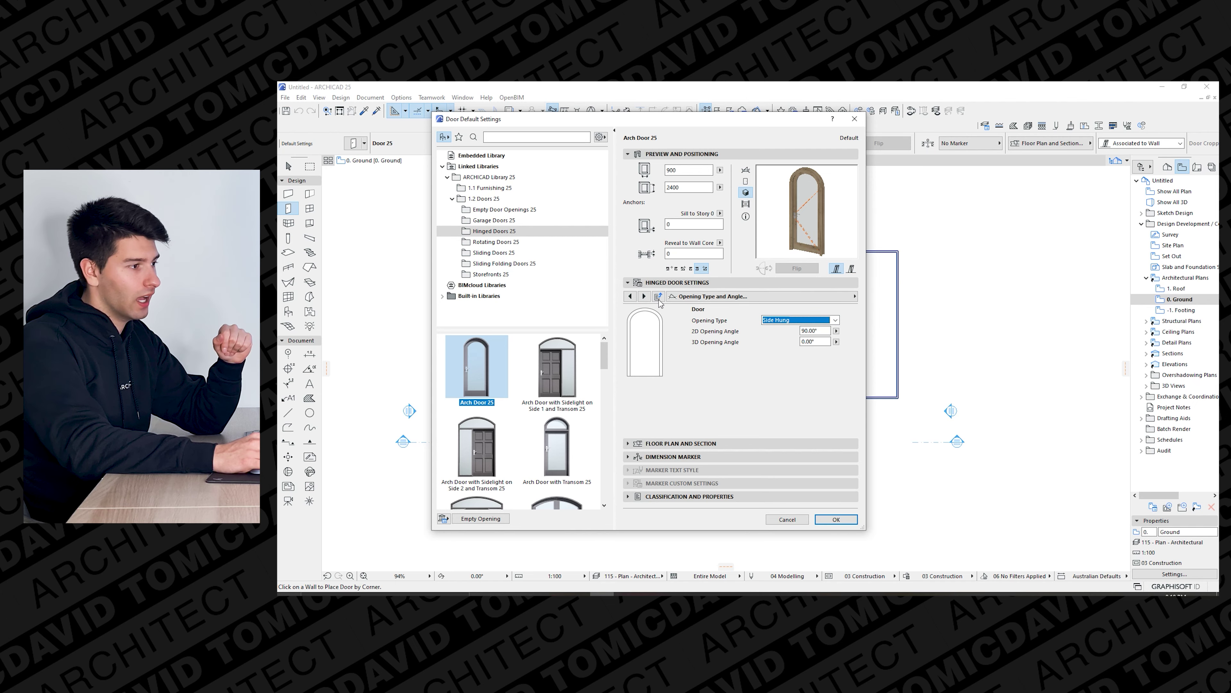
# Set the door's outside and inside frame and leaf surfaces to Paint - Ivory Black in the model attributes.
pyautogui.click(645, 297)
pyautogui.click(644, 296)
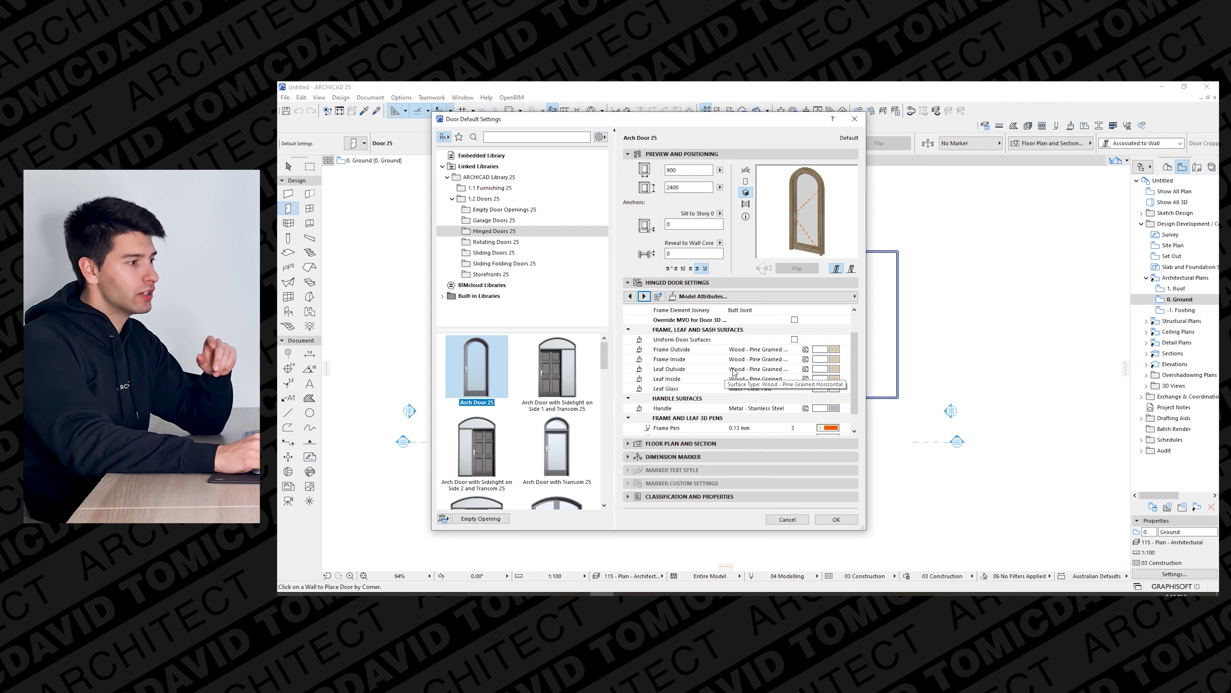
pyautogui.scroll(-2, 727, 349)
pyautogui.click(834, 355)
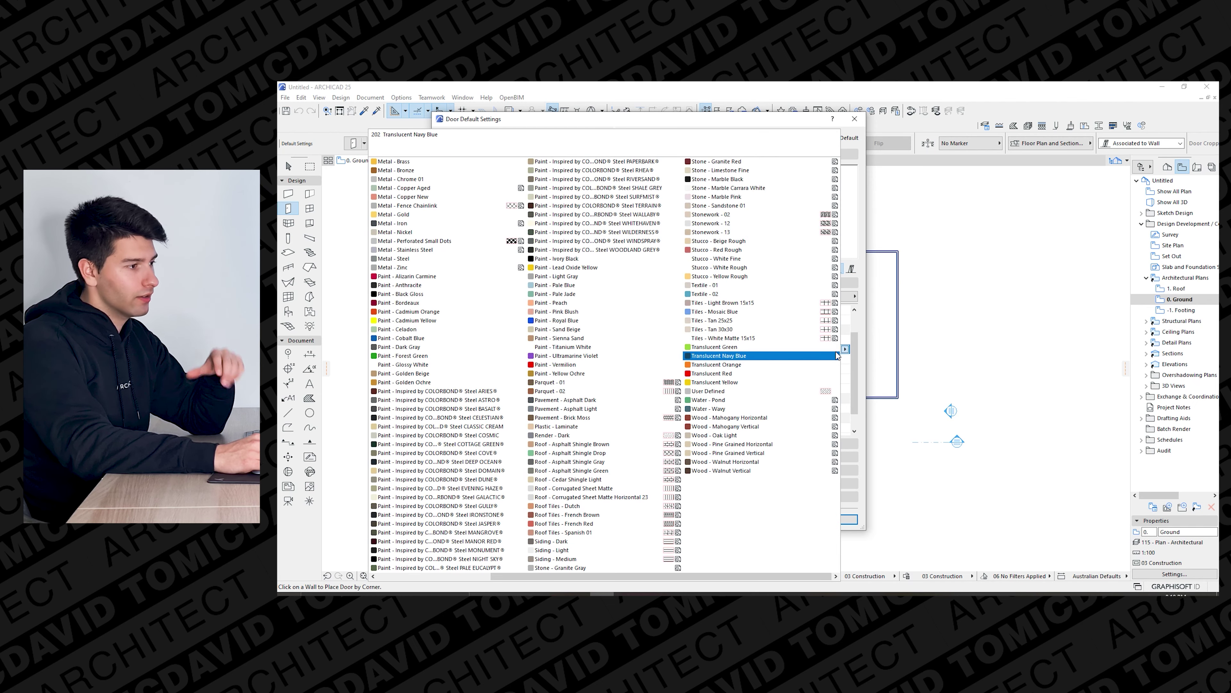
pyautogui.click(558, 259)
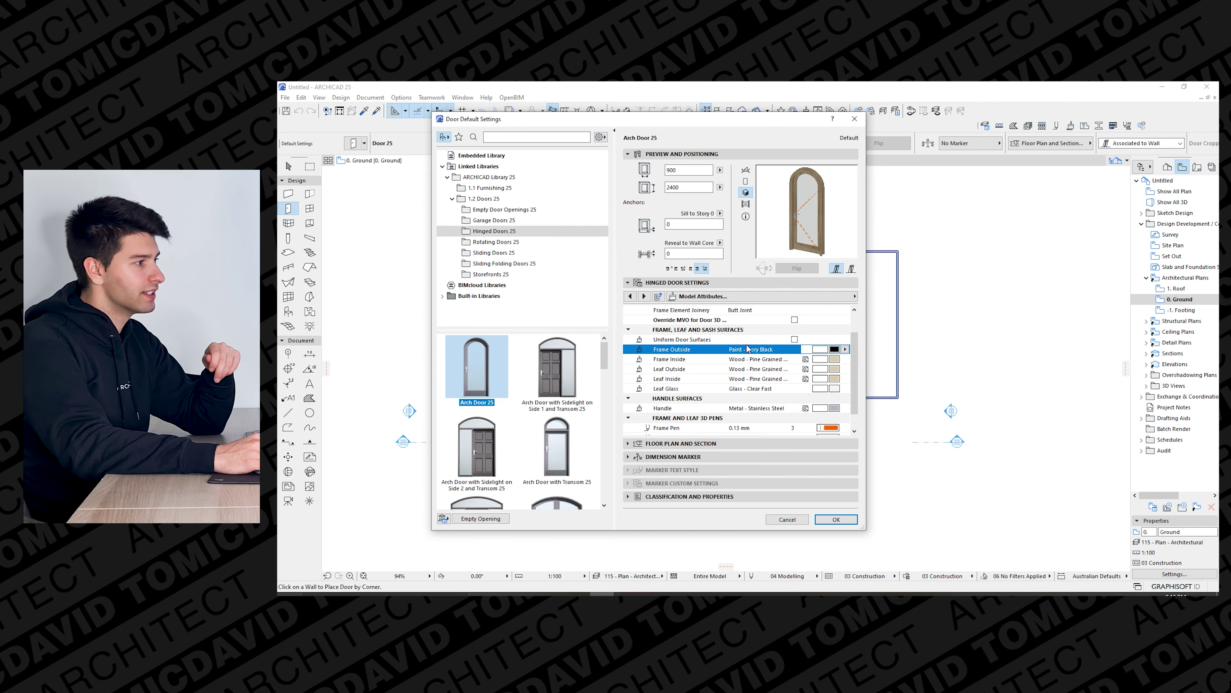
pyautogui.click(837, 361)
pyautogui.click(582, 263)
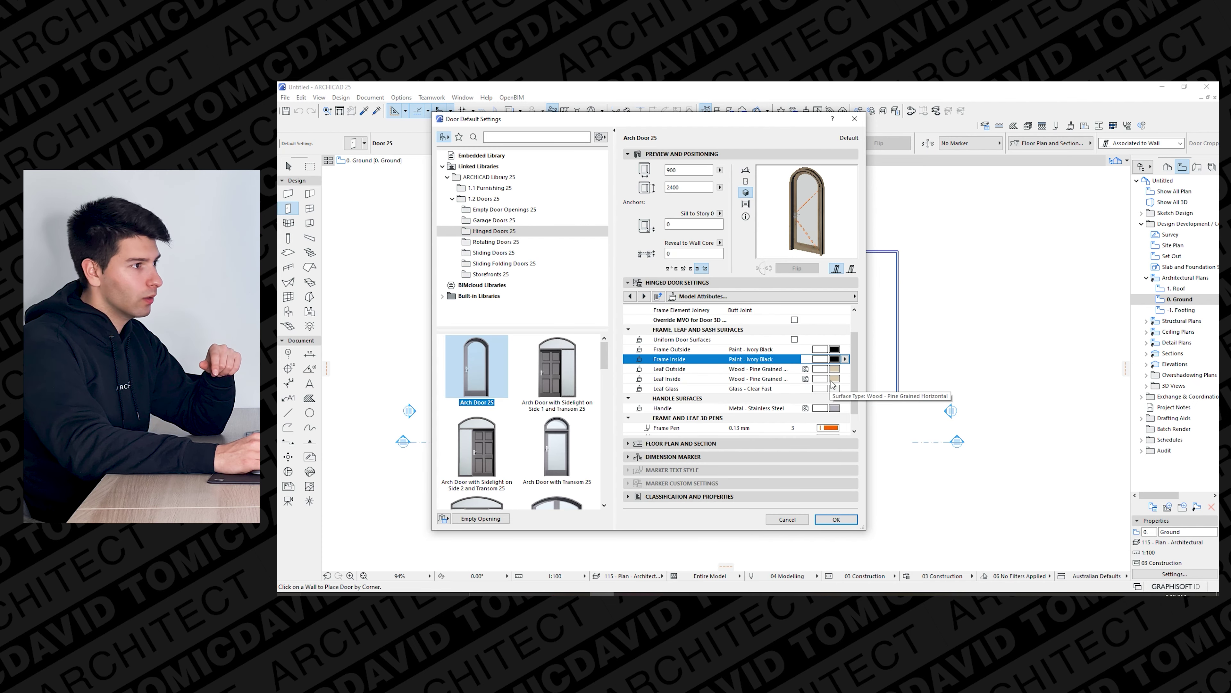
pyautogui.click(838, 369)
pyautogui.click(582, 263)
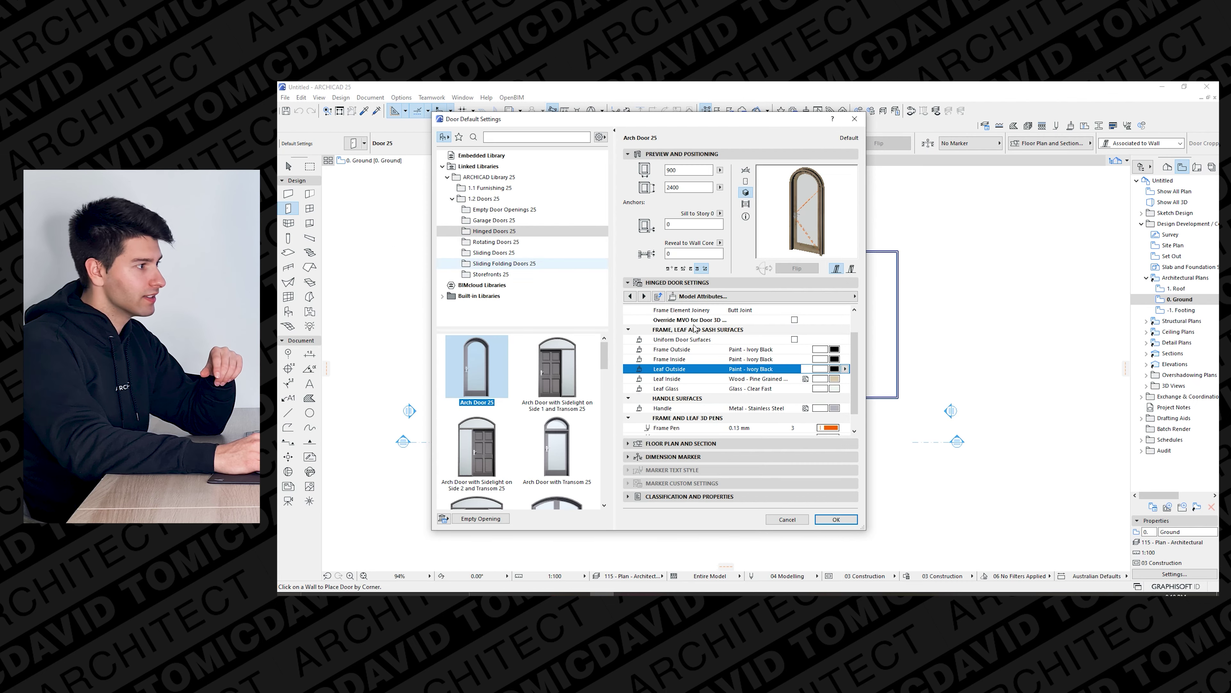
pyautogui.click(834, 379)
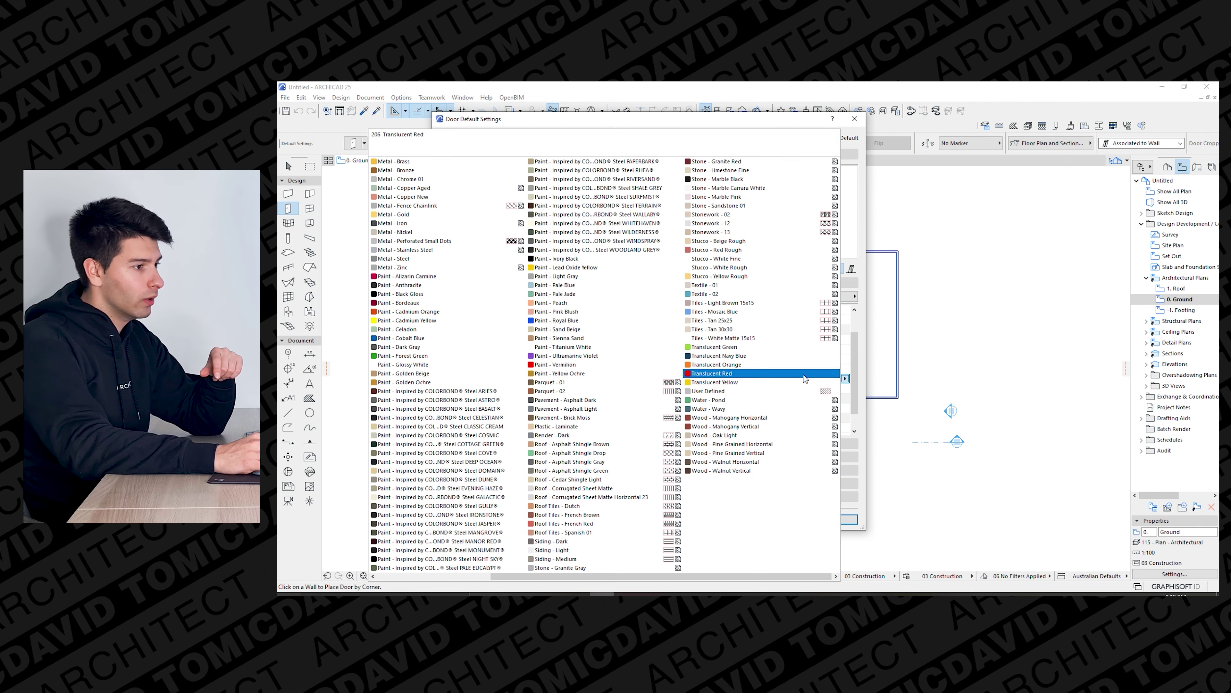
pyautogui.click(581, 259)
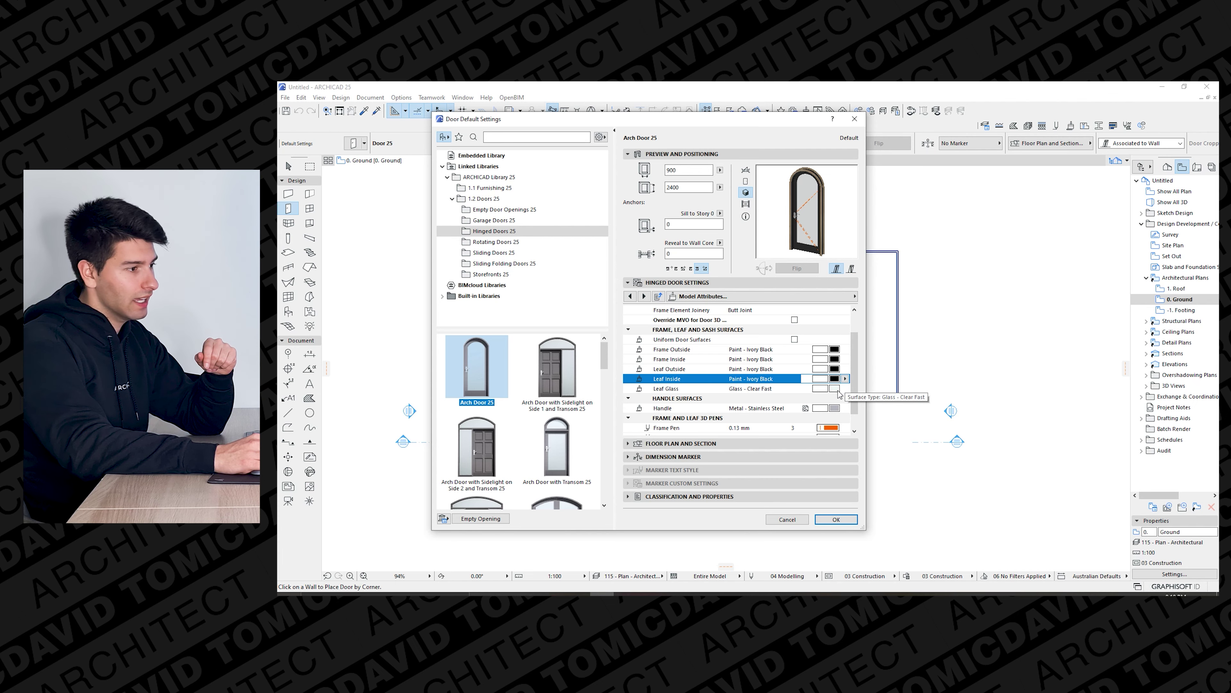
# Review the door's handle surface and go through the remaining hinged door settings, from reveal to fixtures and fittings.
pyautogui.scroll(-1, 839, 394)
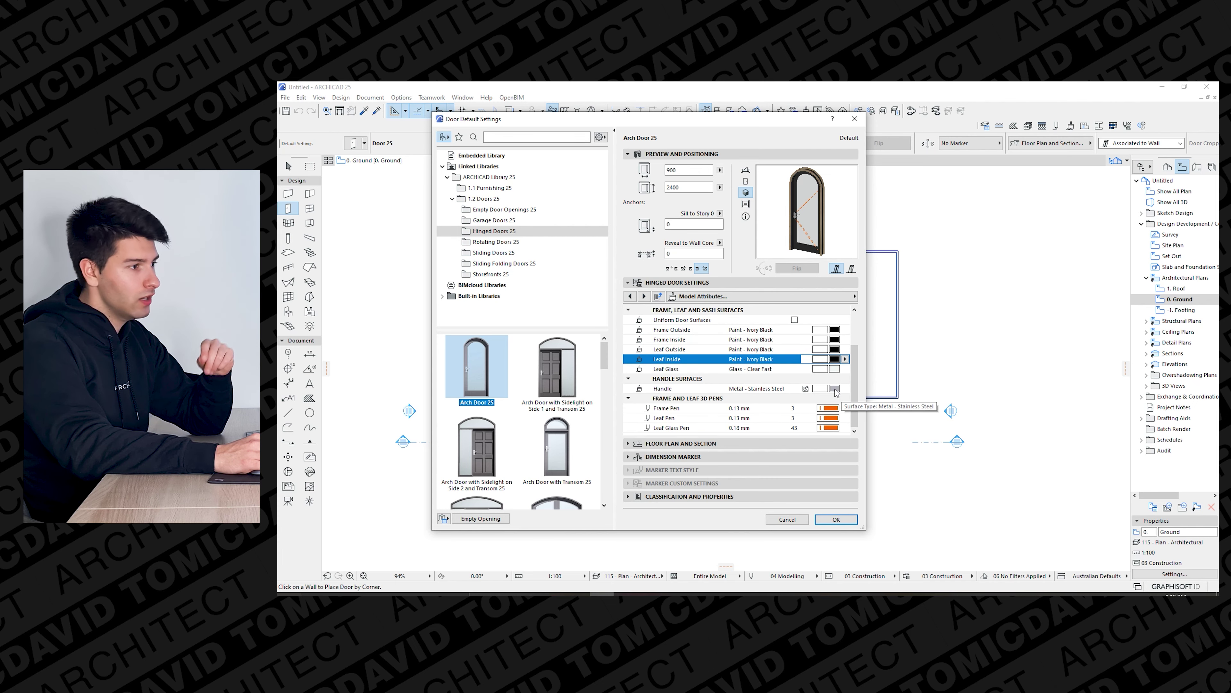
pyautogui.click(836, 409)
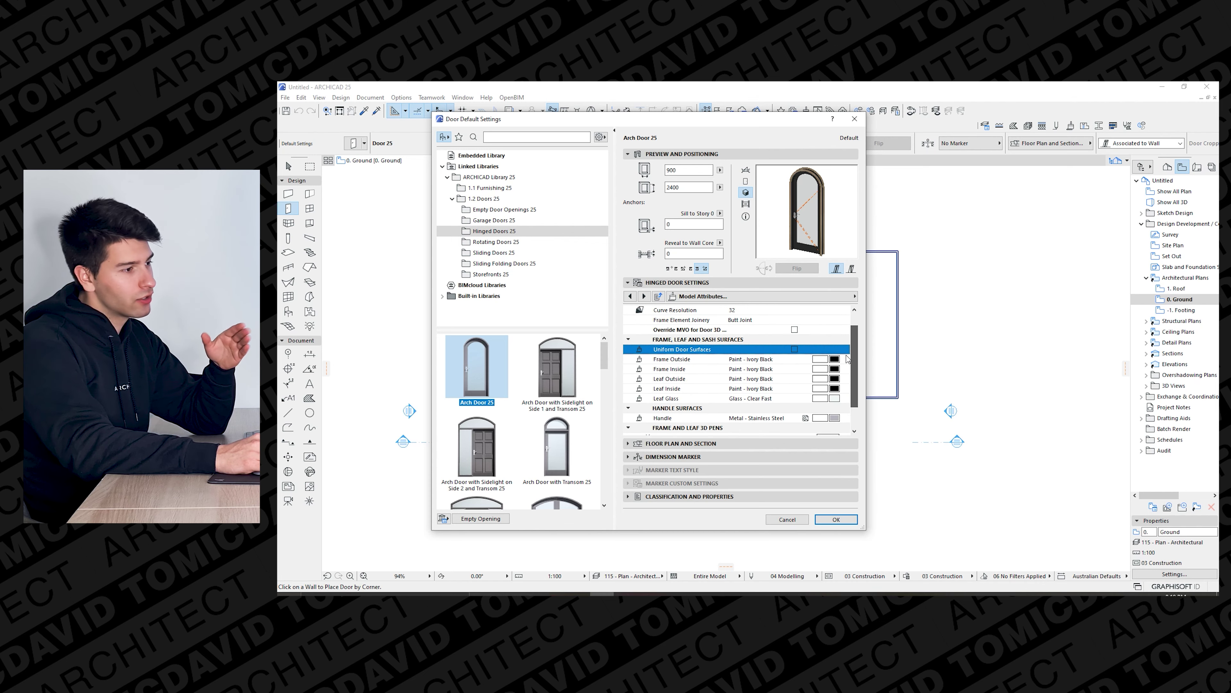
pyautogui.click(644, 296)
pyautogui.click(644, 296)
pyautogui.click(644, 296)
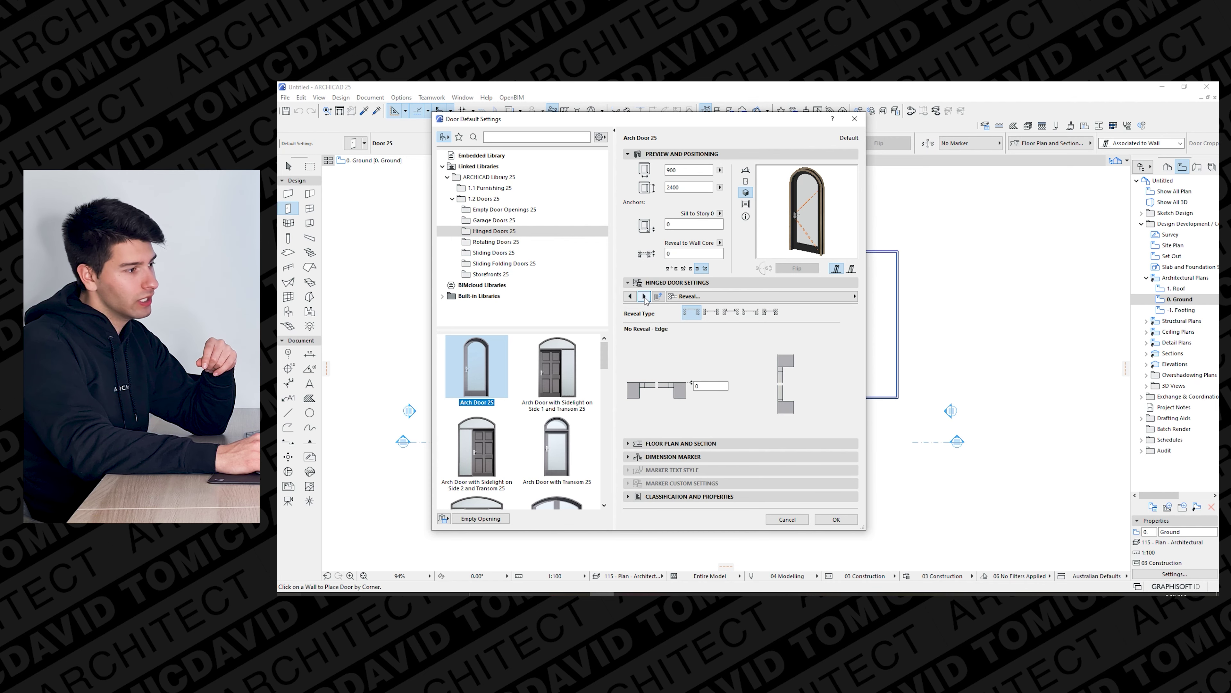
pyautogui.click(644, 296)
pyautogui.click(644, 296)
pyautogui.click(643, 296)
pyautogui.click(644, 296)
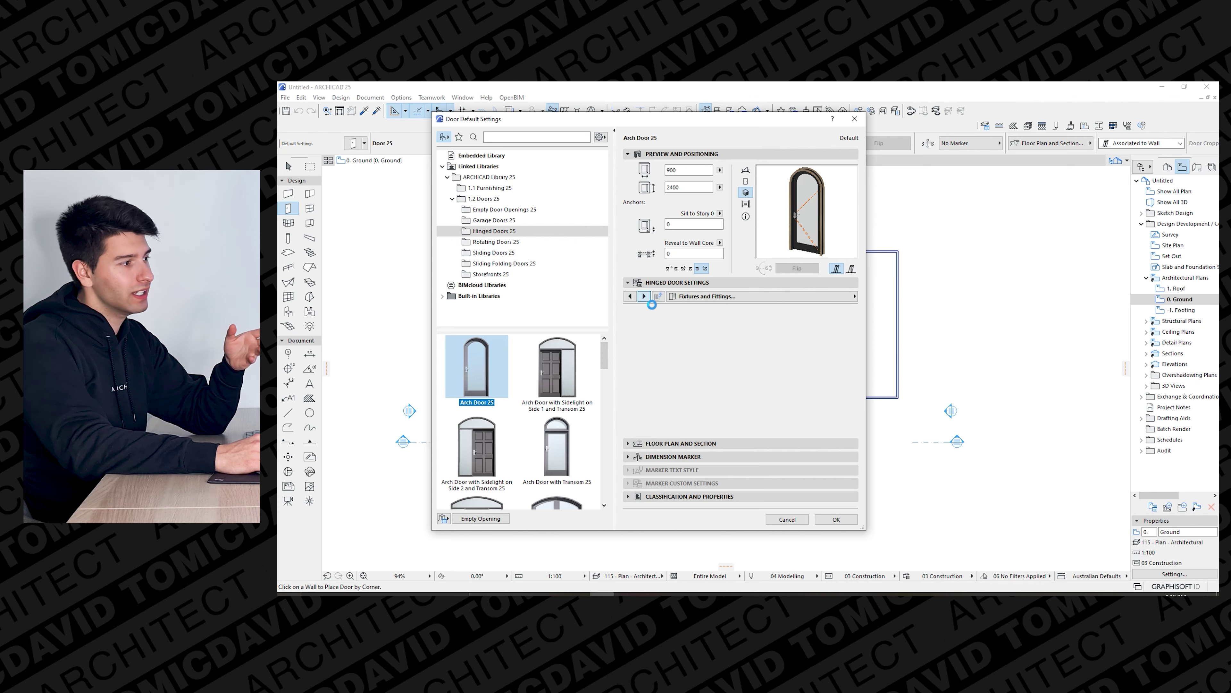
# Set the door's uniform casing surfaces, outside and inside, to Paint - Ivory Black.
pyautogui.click(630, 296)
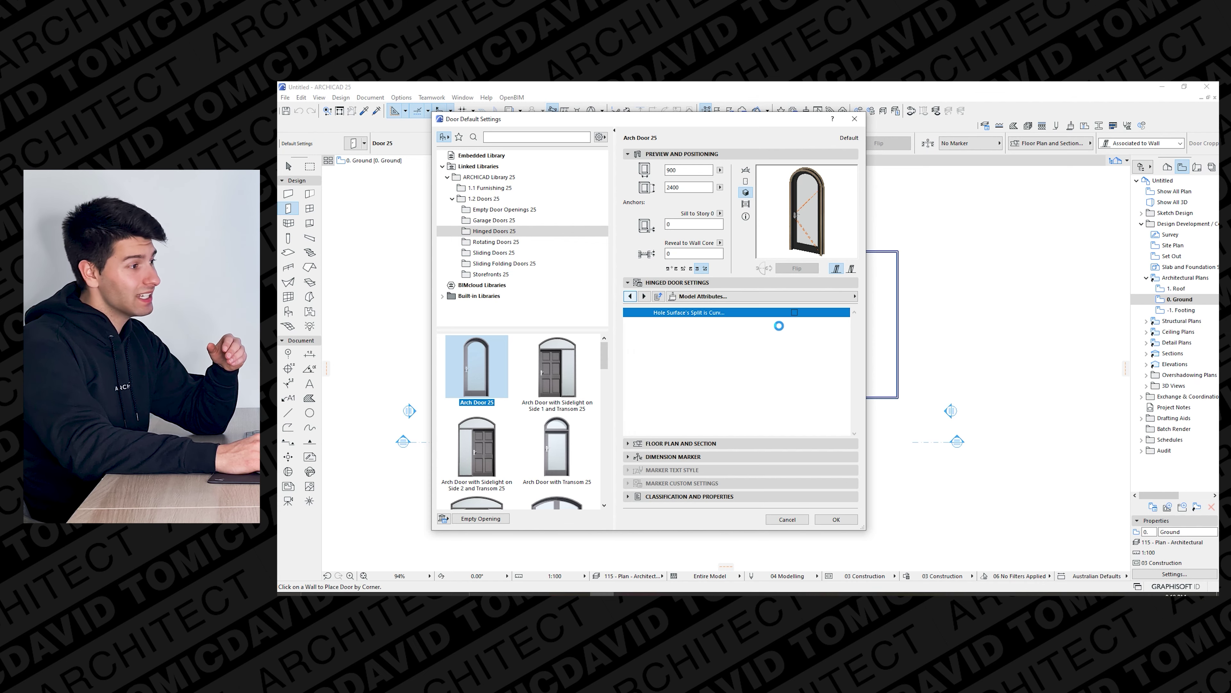
pyautogui.click(645, 297)
pyautogui.click(644, 296)
pyautogui.click(645, 297)
pyautogui.click(645, 296)
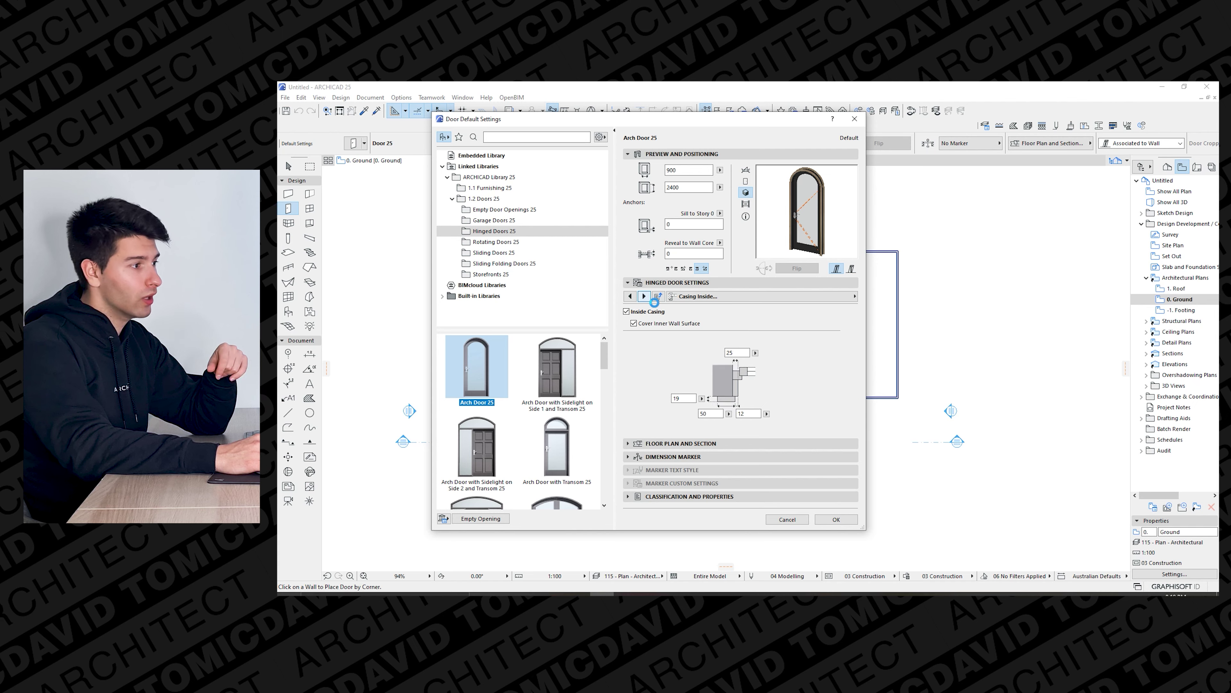
pyautogui.click(645, 296)
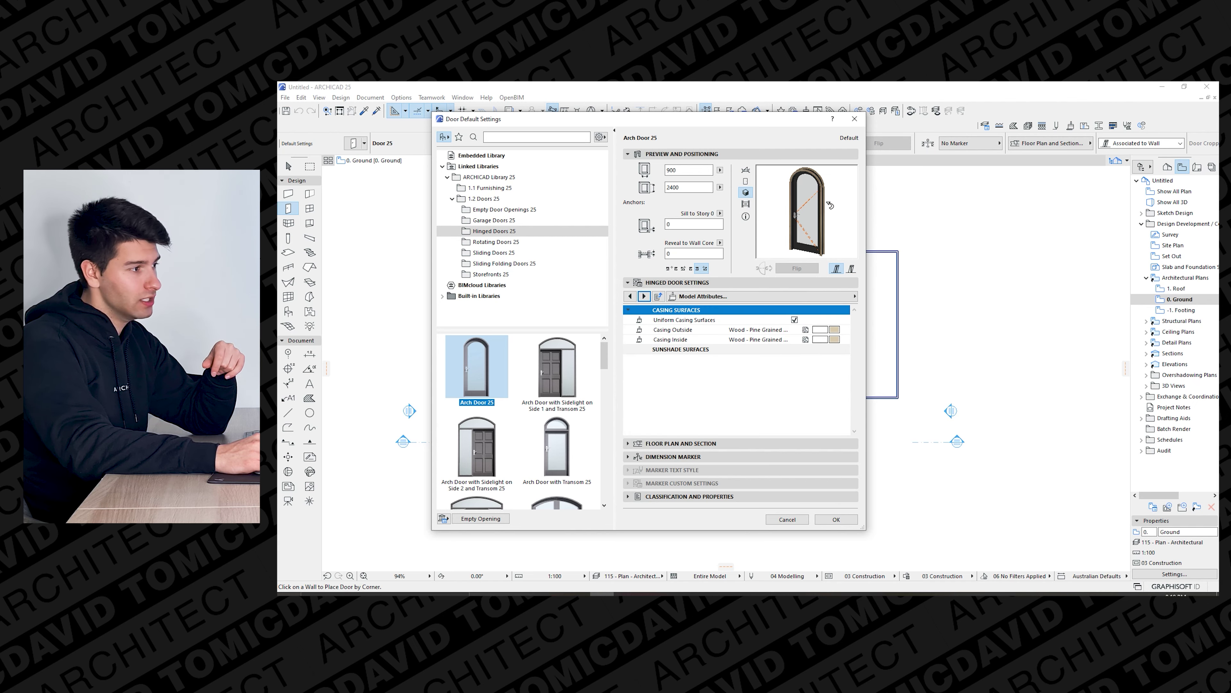
pyautogui.click(834, 330)
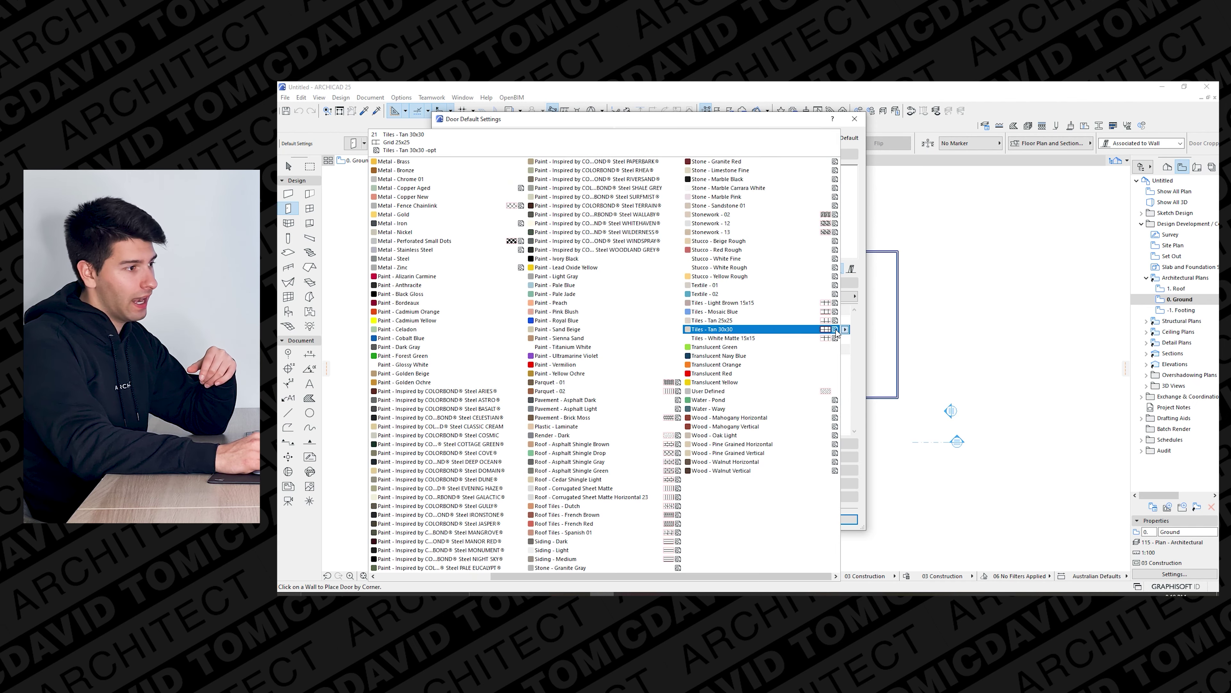
pyautogui.click(603, 258)
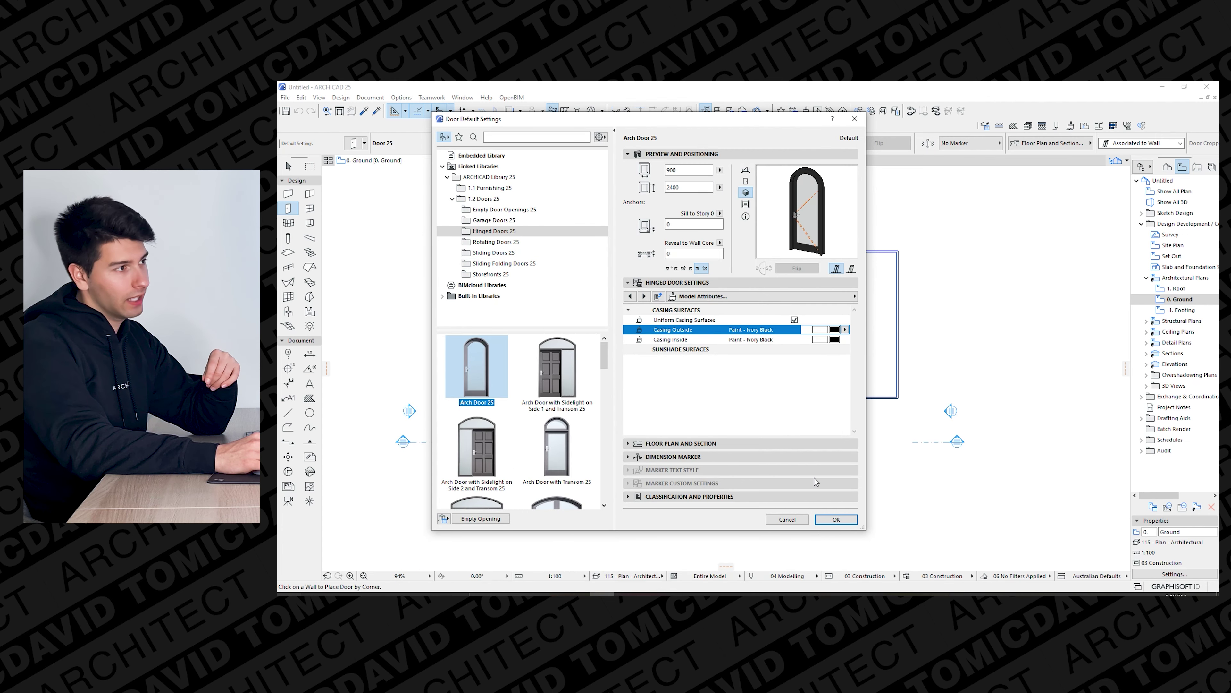
# Accept the door settings and place the arched door in the recess's right-hand wall, near its inner corner.
pyautogui.click(836, 518)
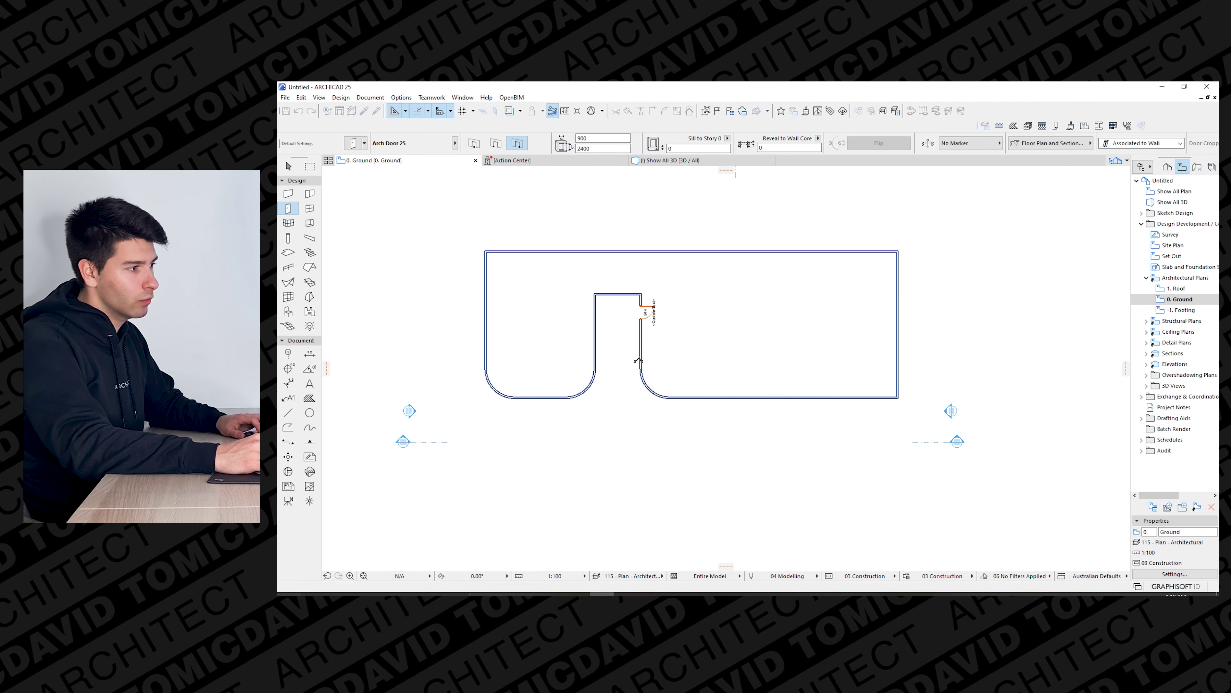
pyautogui.press('Escape')
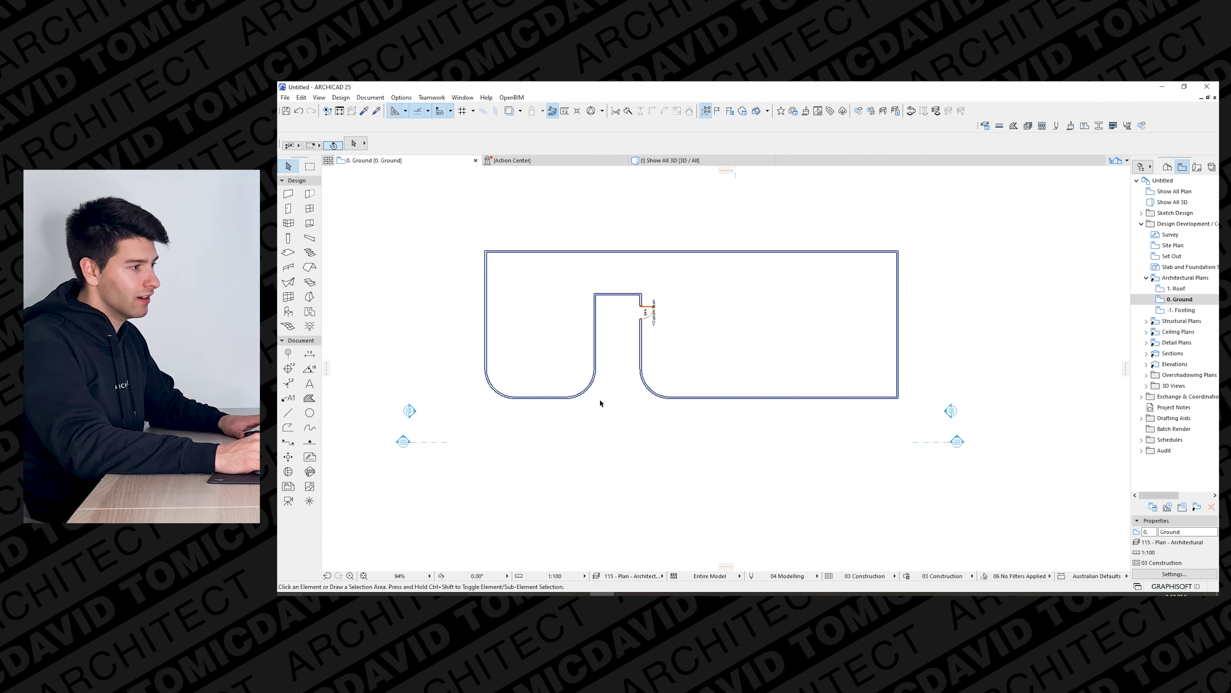
# Browse the Basic Windows 25 library for the Window tool and accept Window 25 as the default window.
pyautogui.click(310, 208)
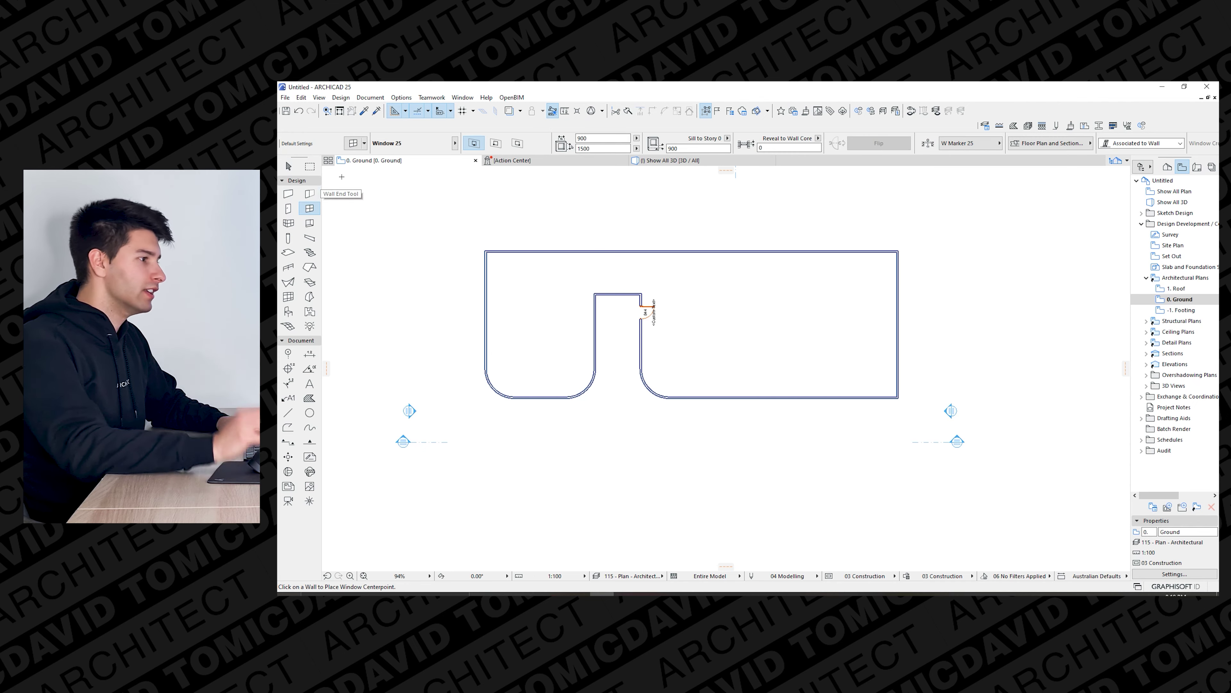
pyautogui.hotkey('ctrl', 't')
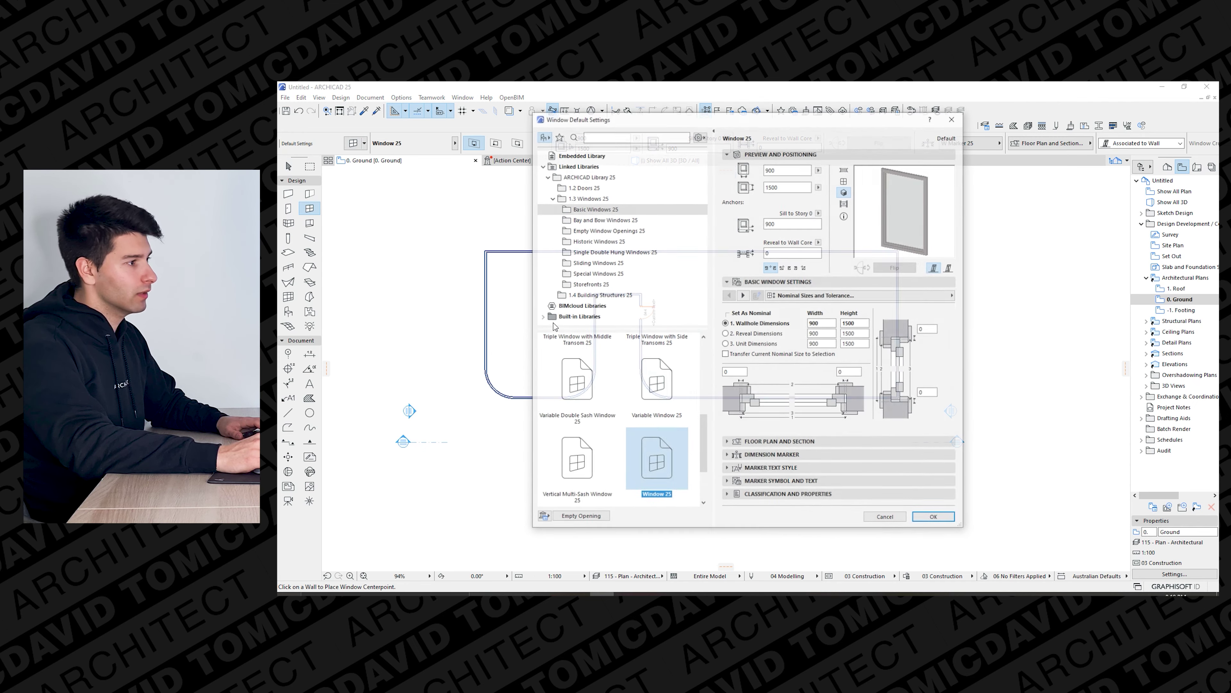
pyautogui.moveTo(706, 454); pyautogui.dragTo(700, 370)
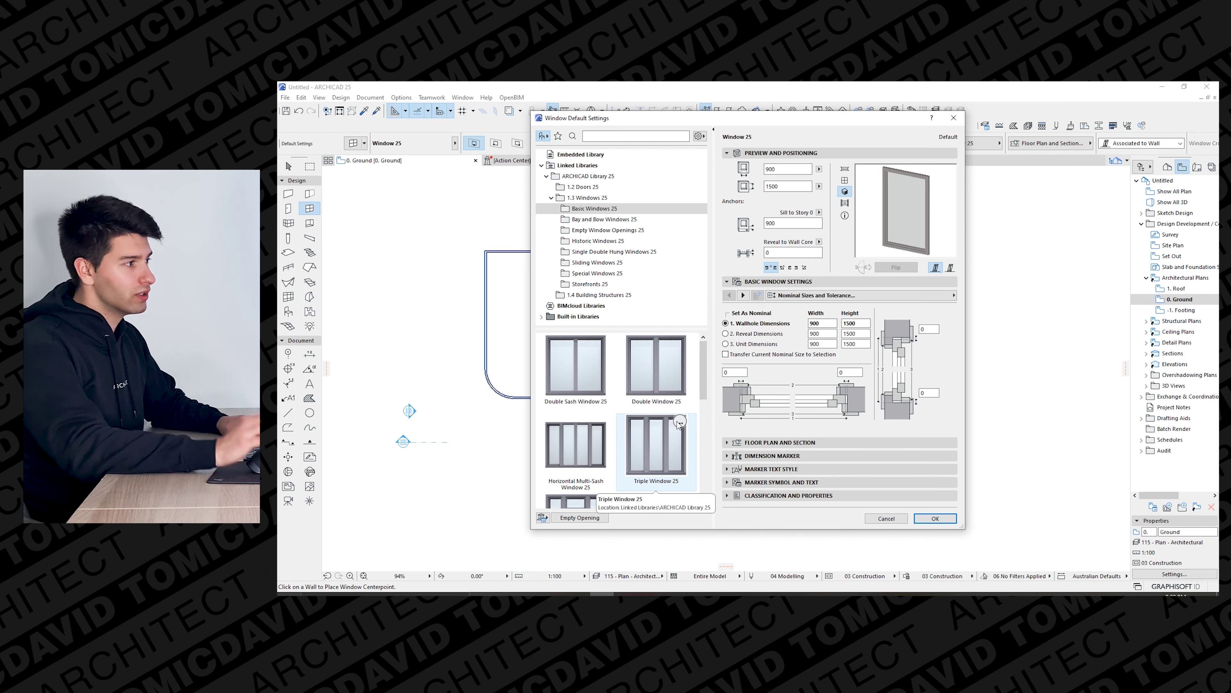
pyautogui.moveTo(703, 369); pyautogui.dragTo(711, 470)
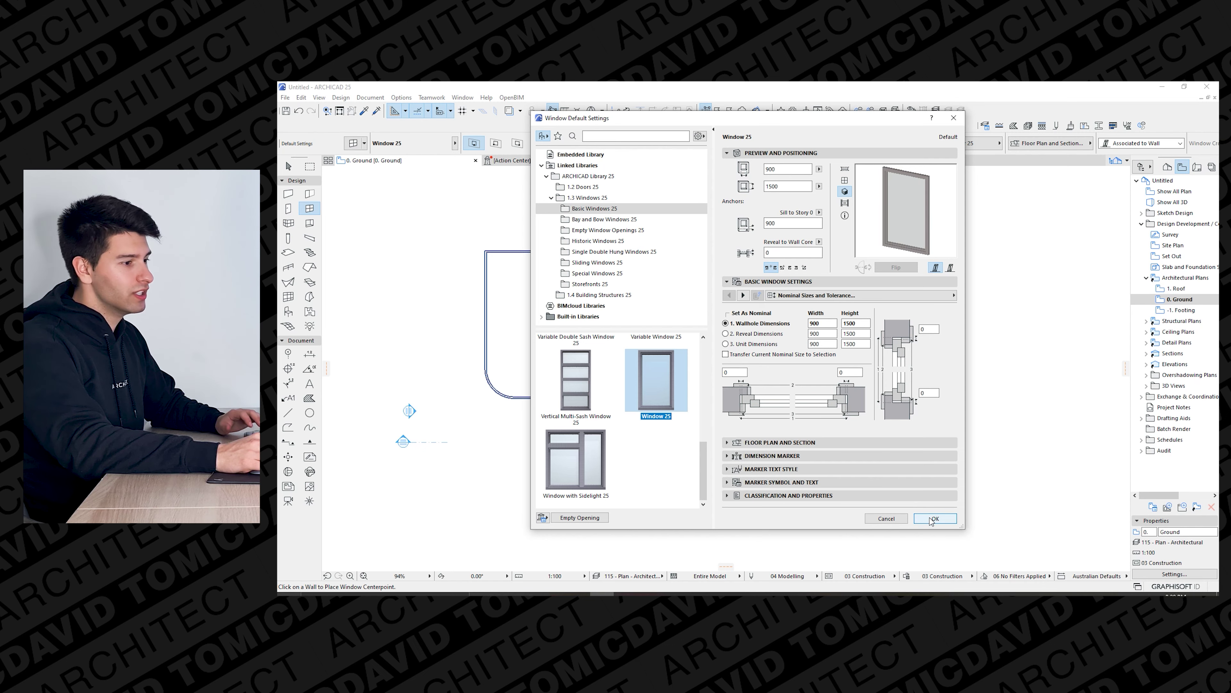
pyautogui.moveTo(649, 423)
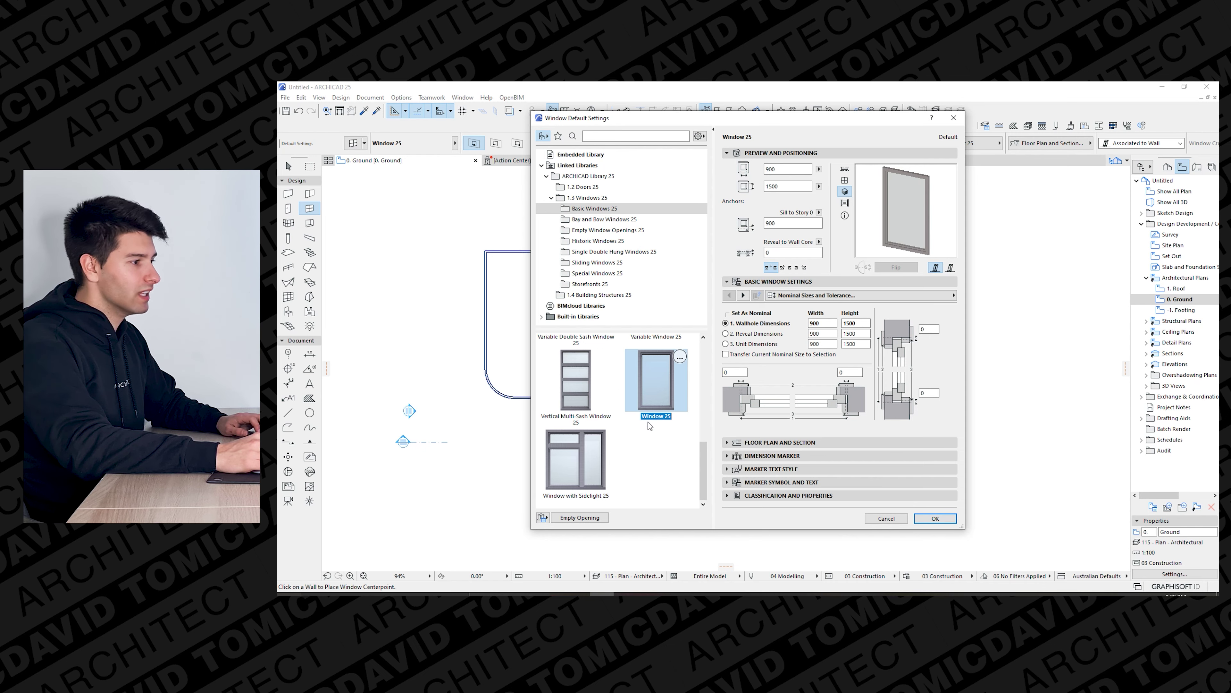
pyautogui.click(935, 518)
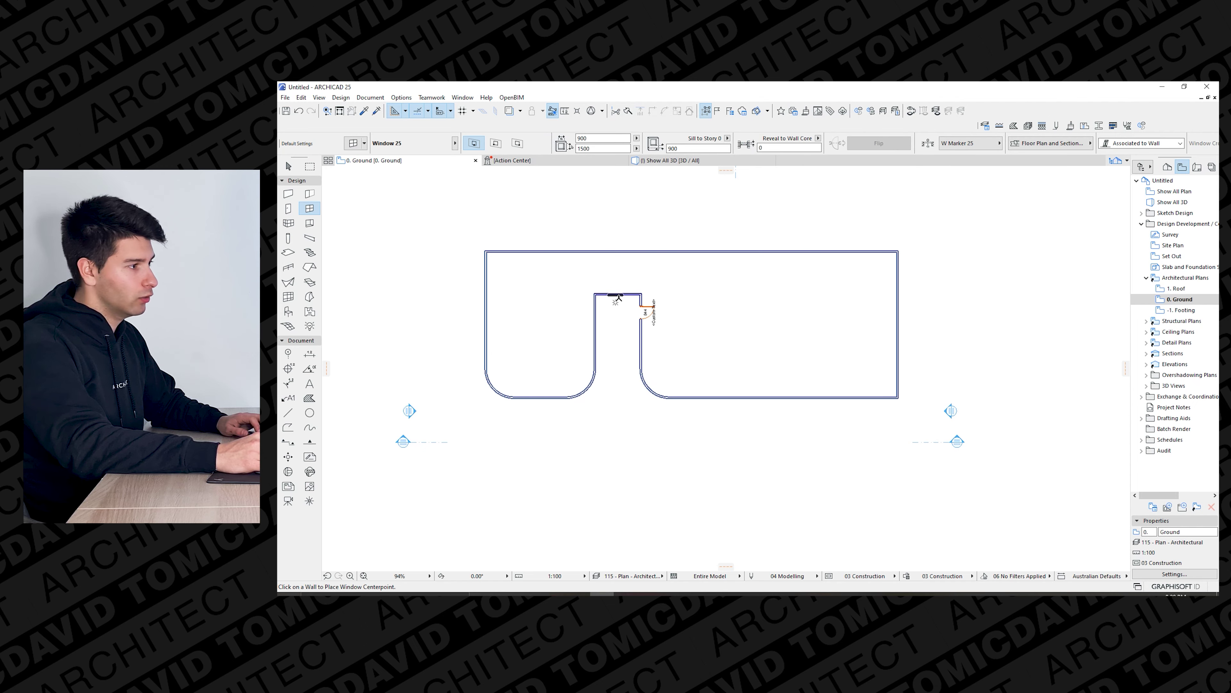
# Place the window at the middle of the recess's short back wall on the ground floor plan.
pyautogui.click(619, 297)
pyautogui.click(631, 376)
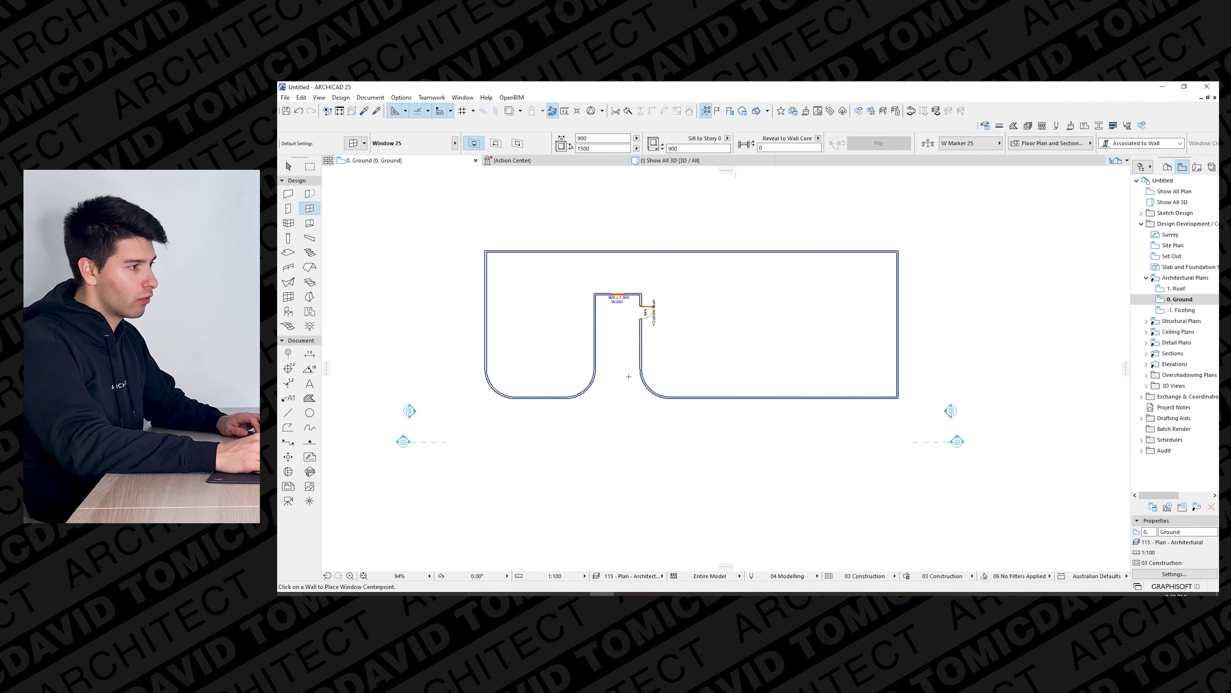
pyautogui.press('Escape')
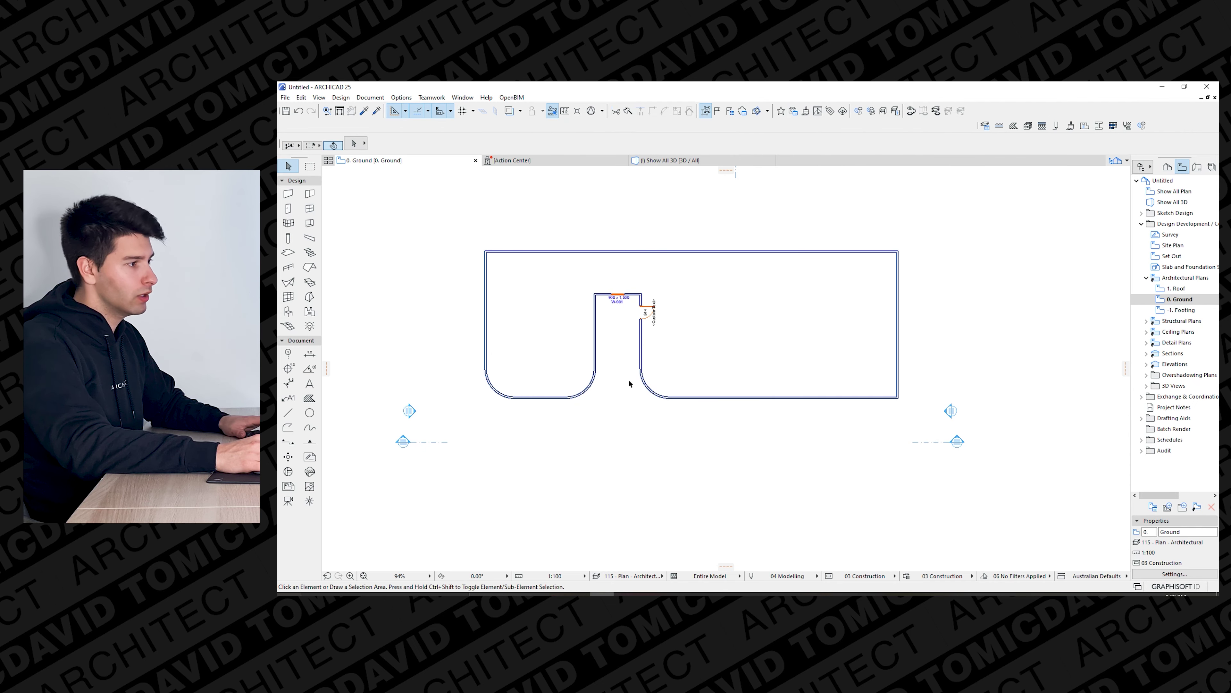
# In the 3D view, stretch the recess window sideways to both adjoining walls, making it 3010 mm wide.
pyautogui.click(678, 165)
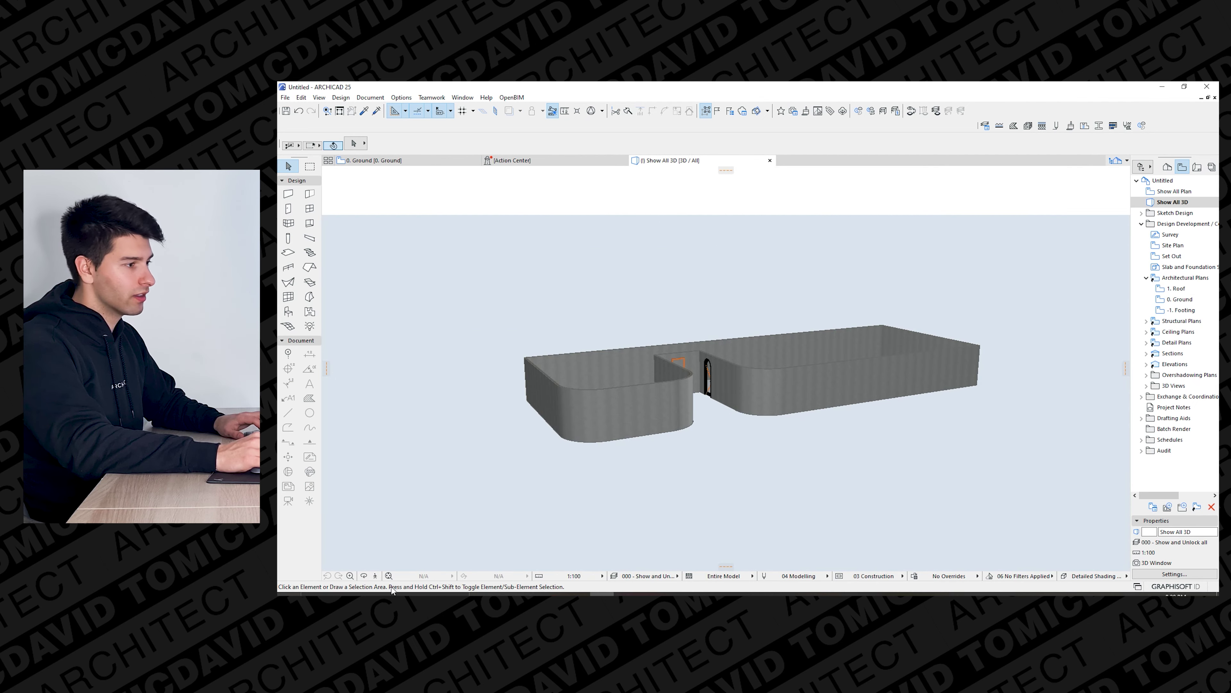
pyautogui.press('w')
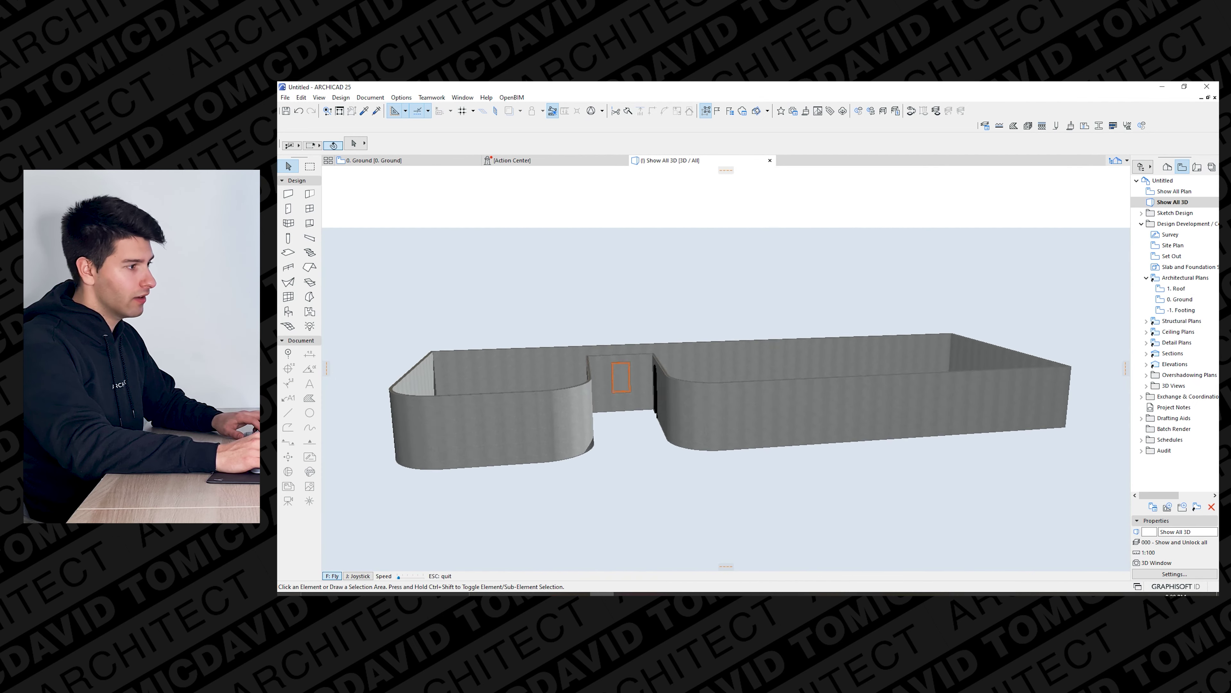
pyautogui.press('Up')
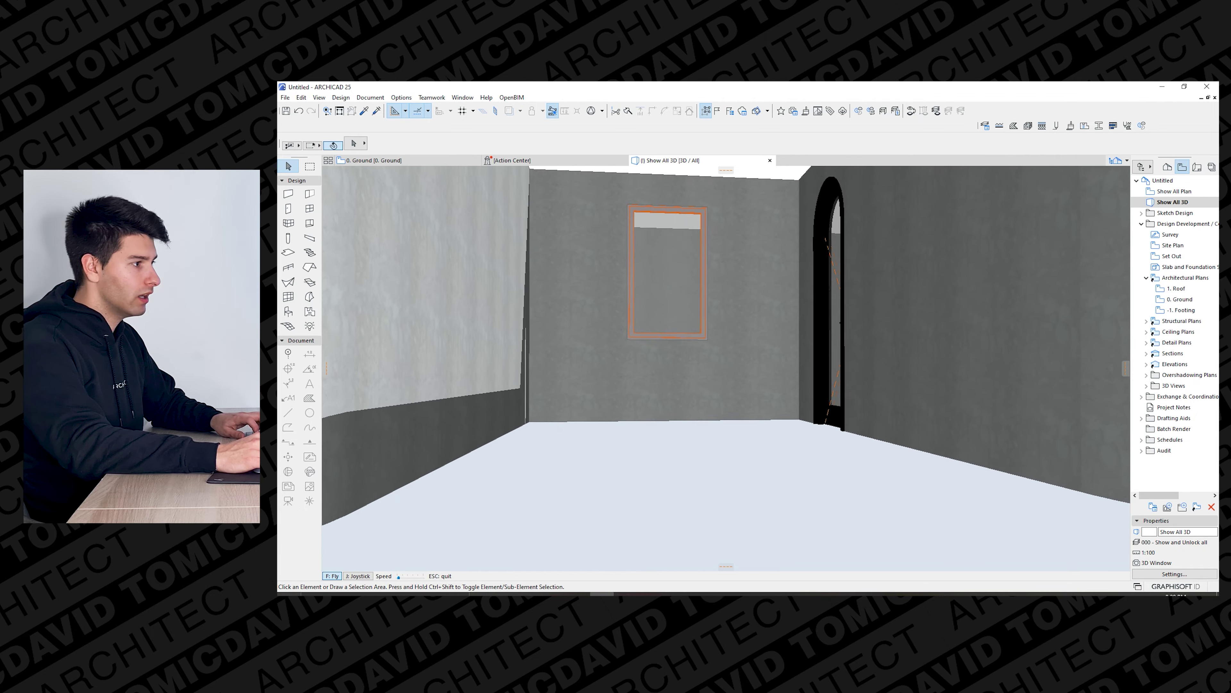
pyautogui.press('w')
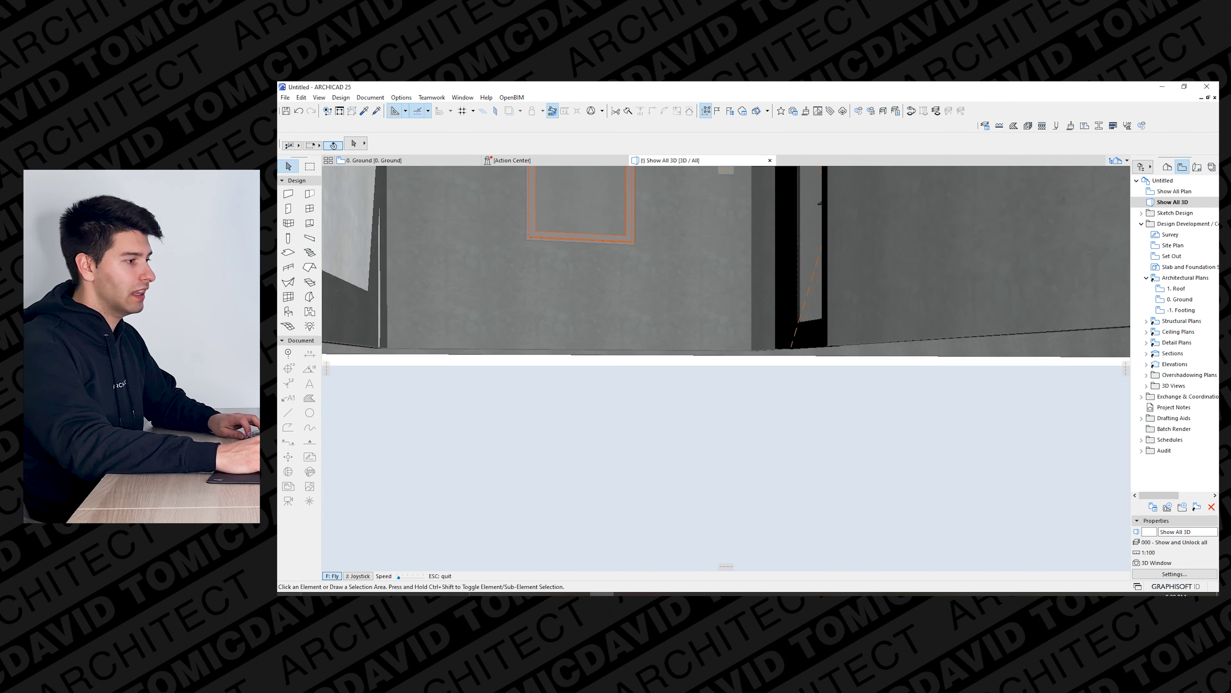
pyautogui.press('s')
pyautogui.press('Up')
pyautogui.press('Escape')
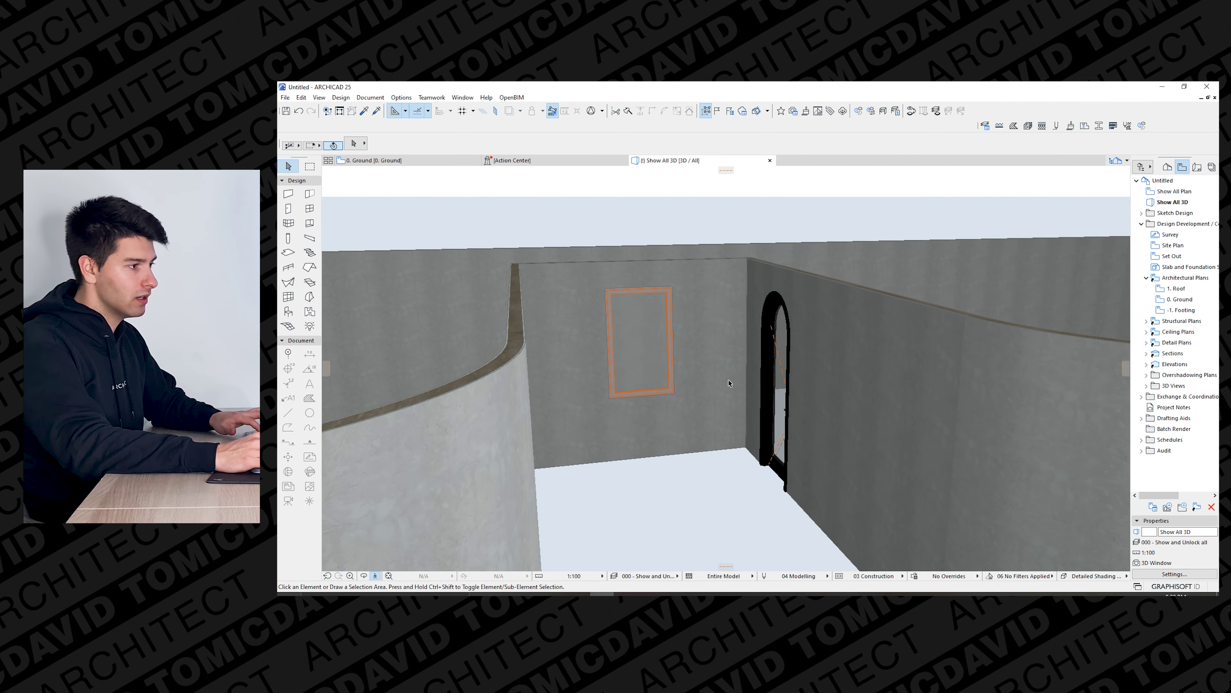
pyautogui.click(664, 380)
pyautogui.click(674, 393)
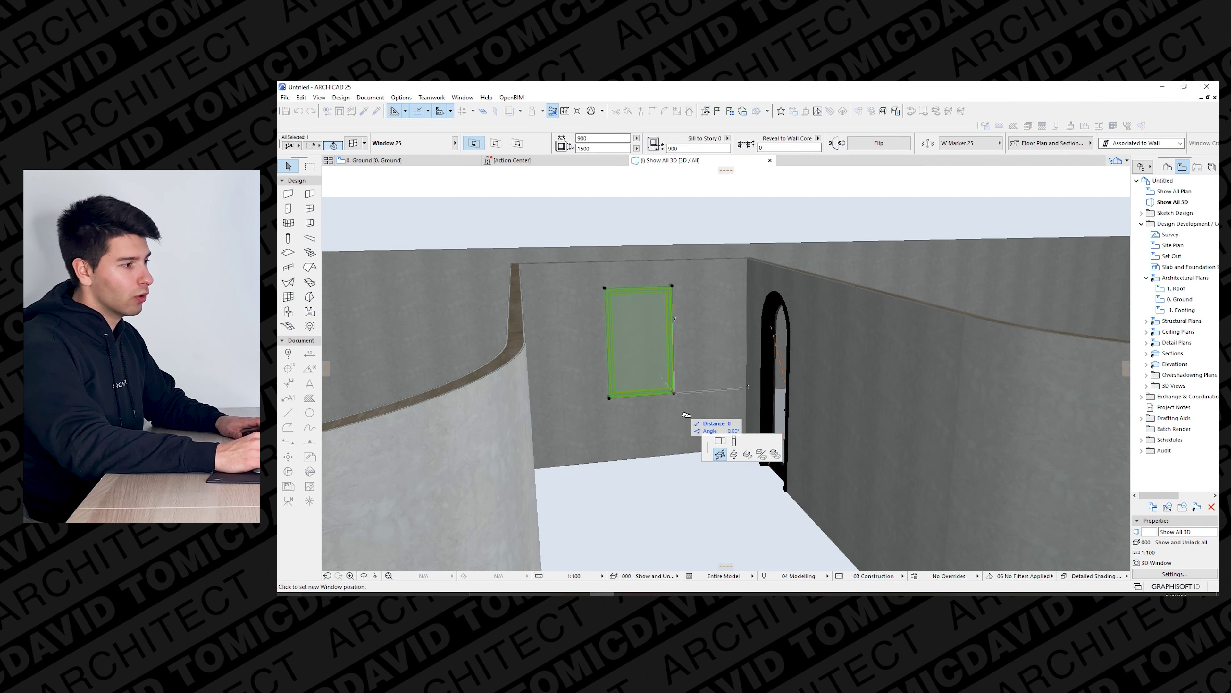
pyautogui.click(720, 443)
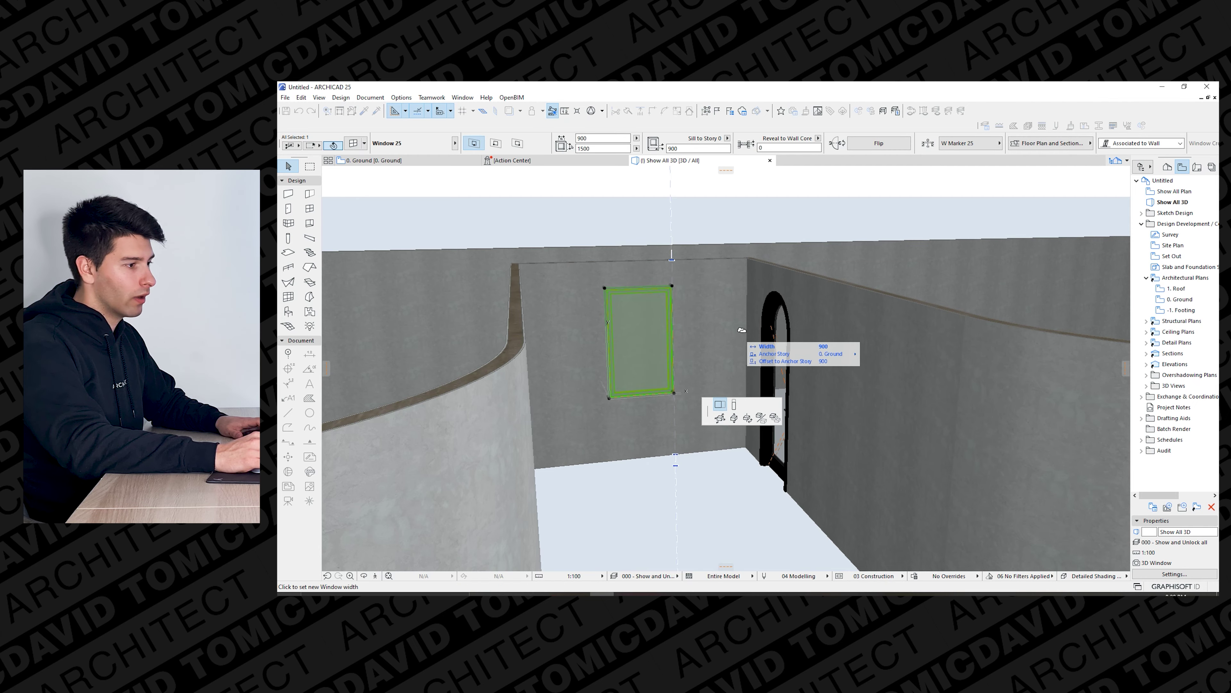
pyautogui.click(753, 263)
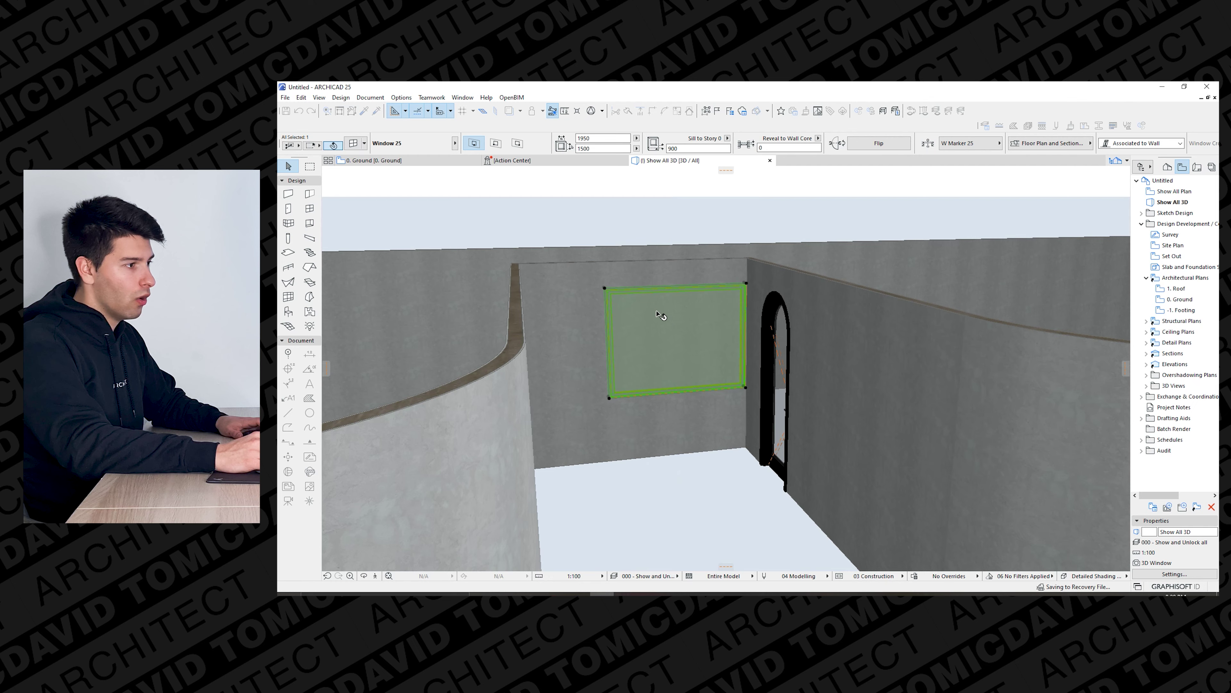
pyautogui.click(606, 288)
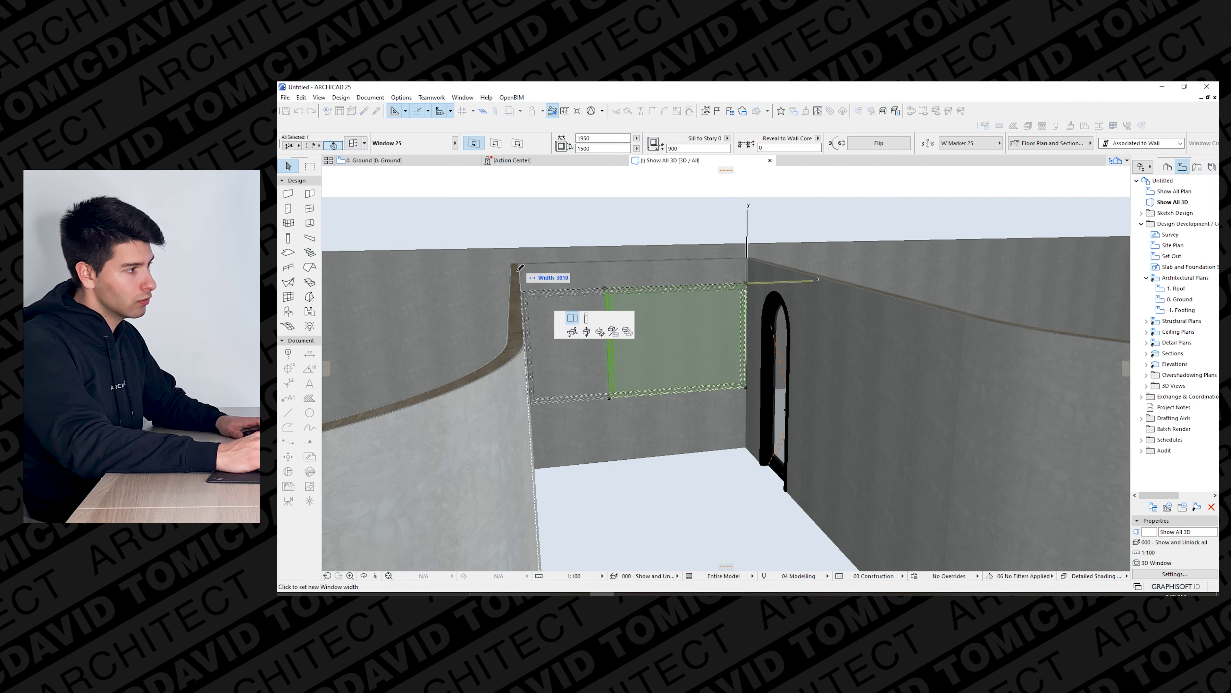
pyautogui.click(523, 311)
# Stretch the recess window up to the wall top and down to floor level, and set its height to 2400 mm.
pyautogui.click(746, 285)
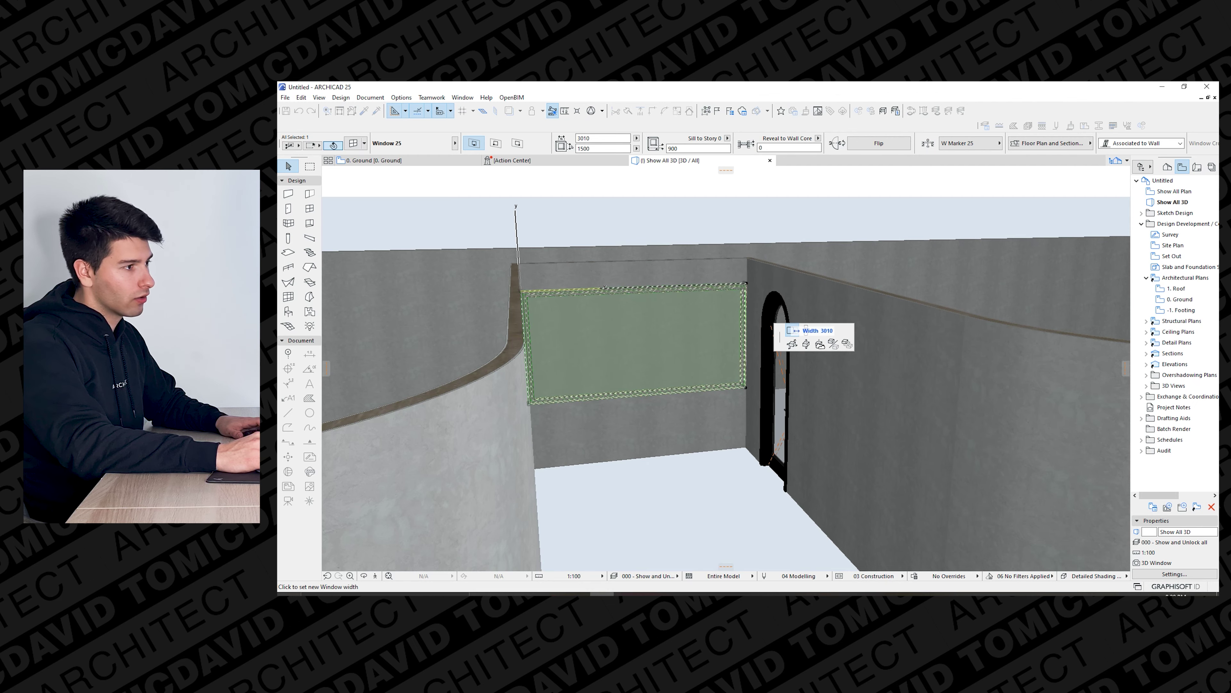
pyautogui.click(808, 334)
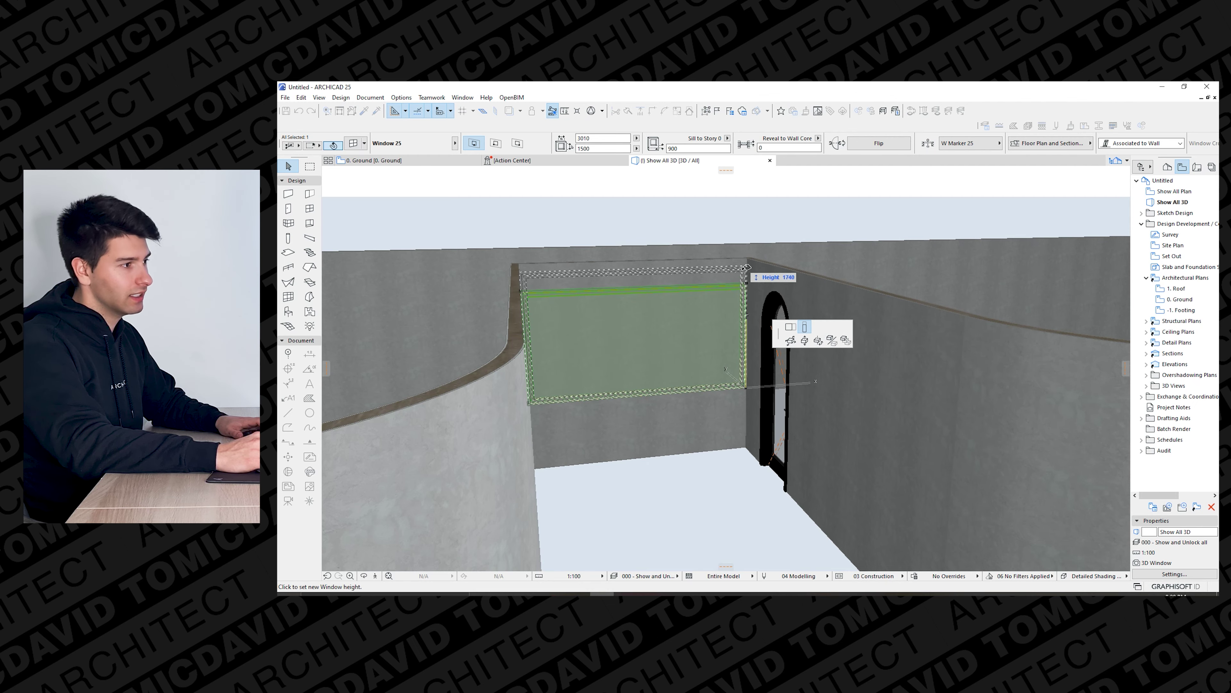
pyautogui.click(753, 384)
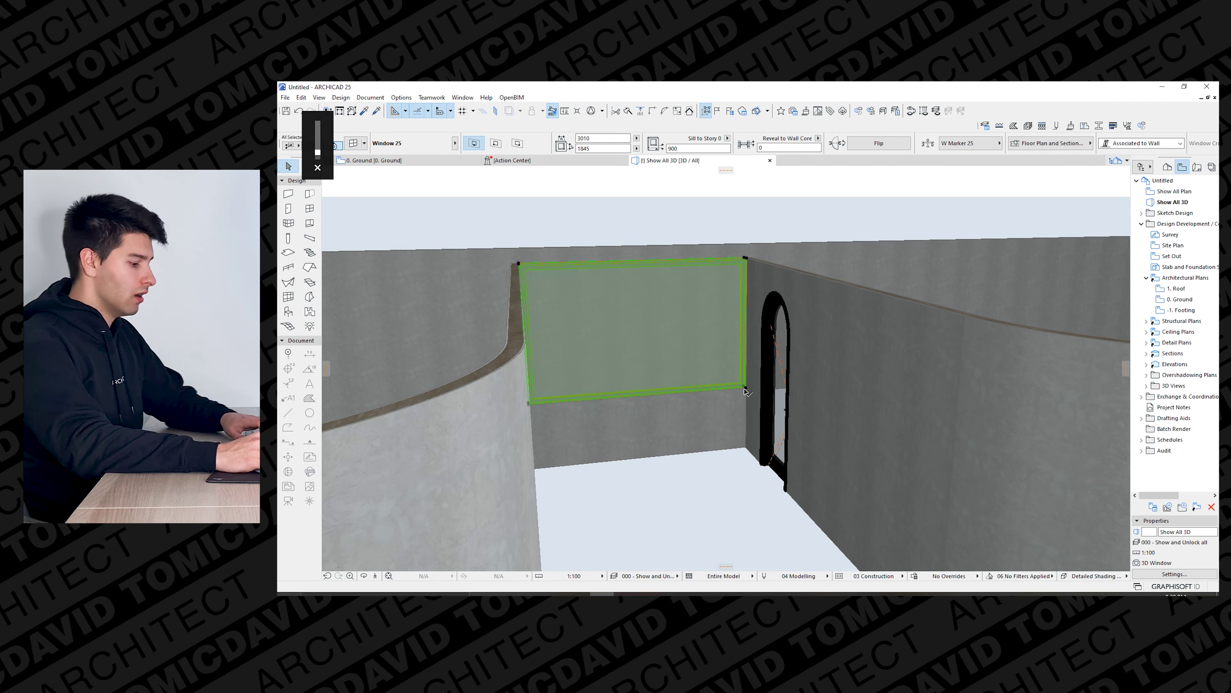
pyautogui.click(746, 387)
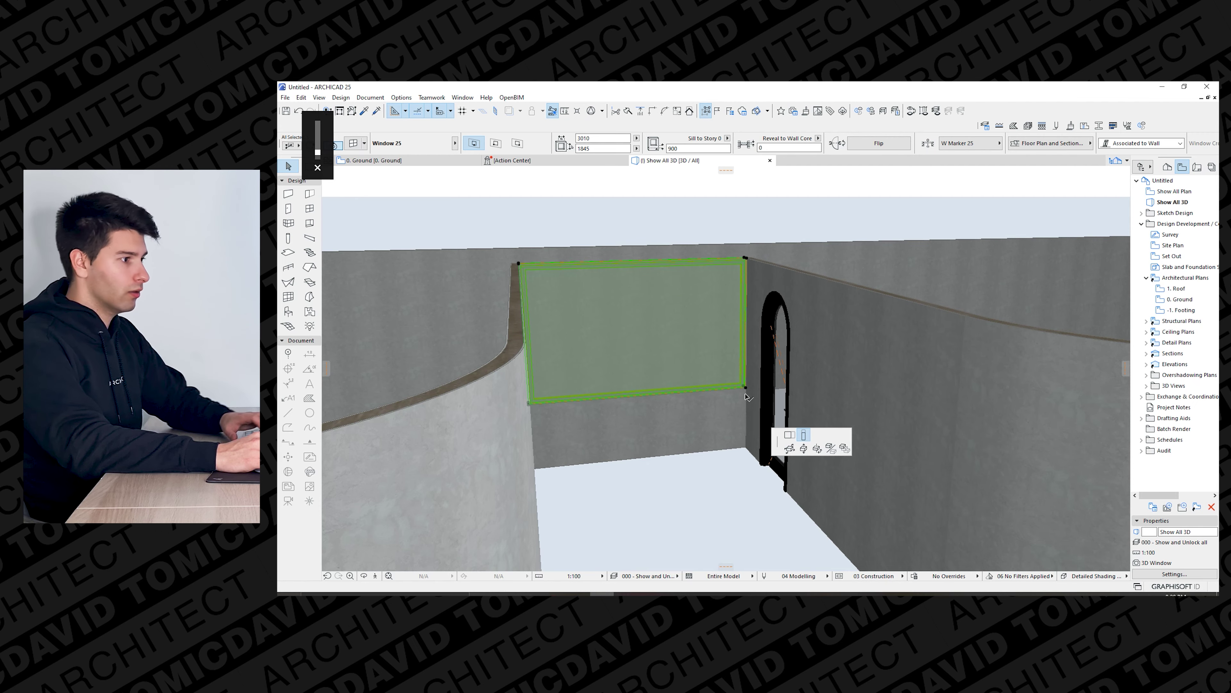
pyautogui.click(731, 462)
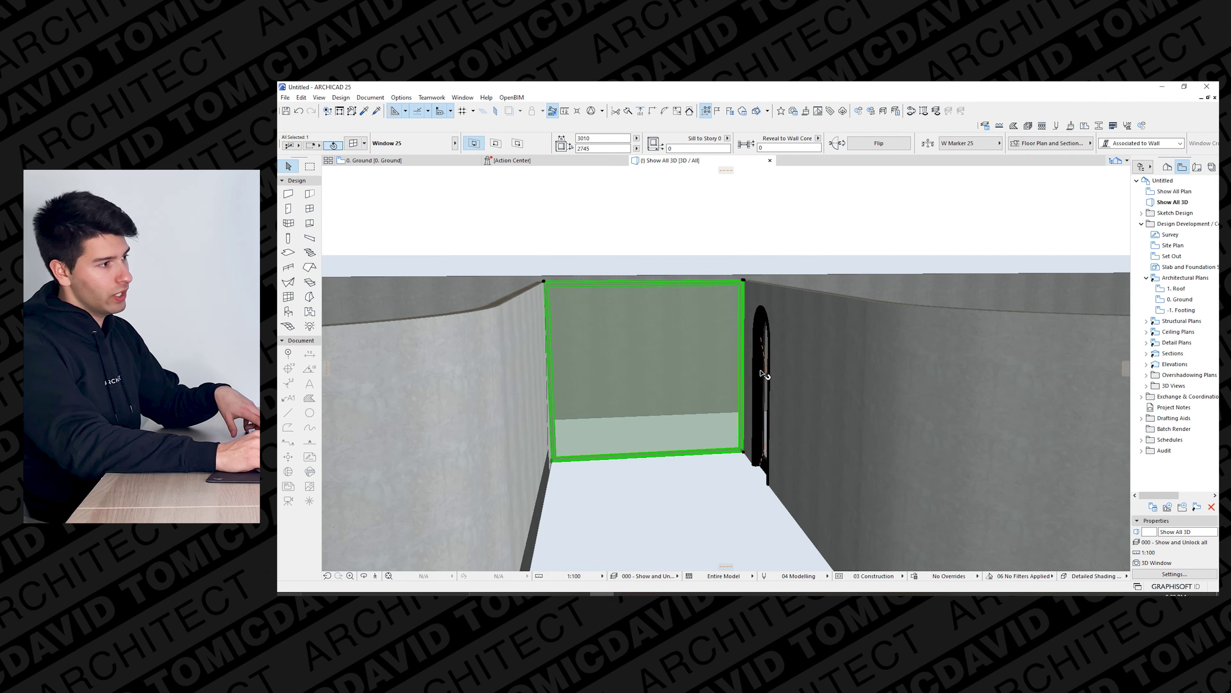
pyautogui.click(744, 280)
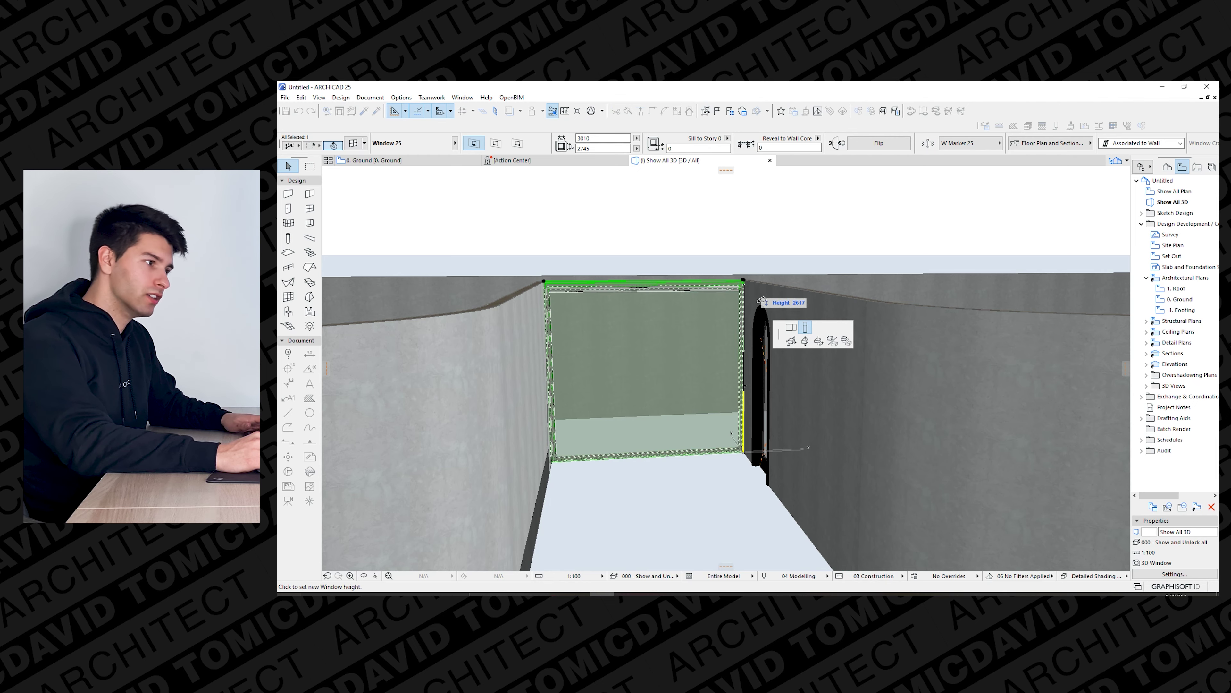
pyautogui.press('Return')
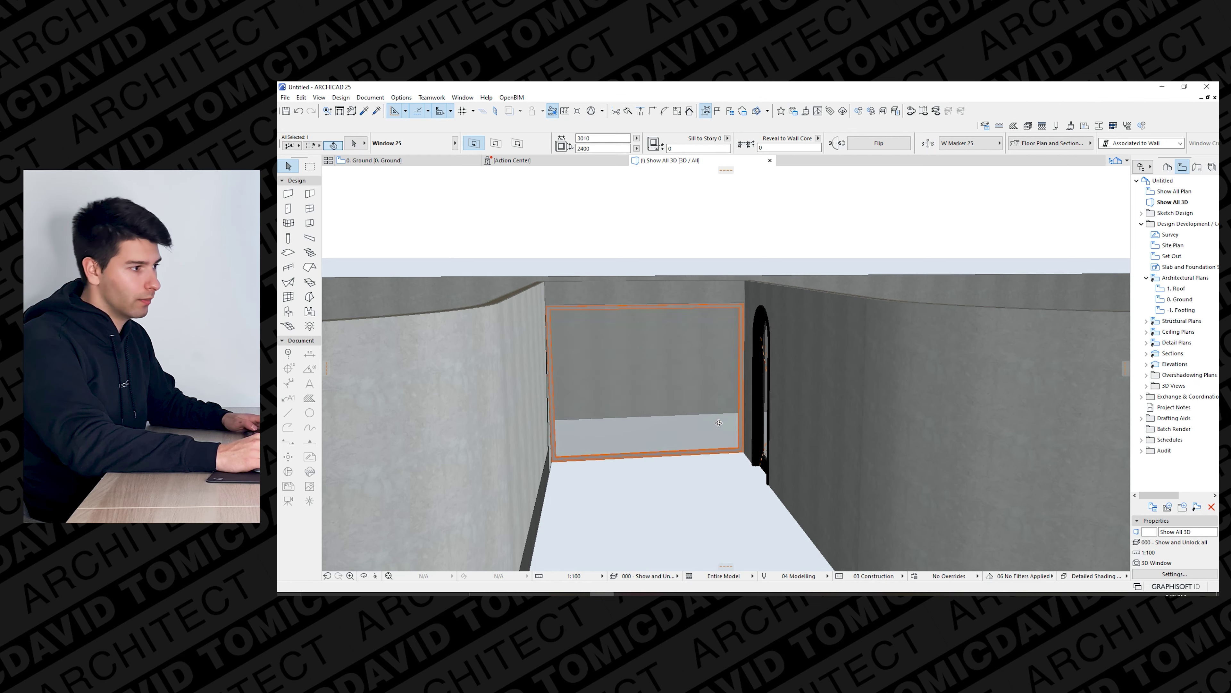
# Open the recess window's settings and review its basic window options, including the available sash types.
pyautogui.keyDown('shift'); pyautogui.moveTo(733, 407); pyautogui.dragTo(725, 407, button='middle'); pyautogui.keyUp('shift')
pyautogui.scroll(-2, 724, 407)
pyautogui.keyDown('shift'); pyautogui.moveTo(712, 328); pyautogui.dragTo(681, 343, button='middle'); pyautogui.keyUp('shift')
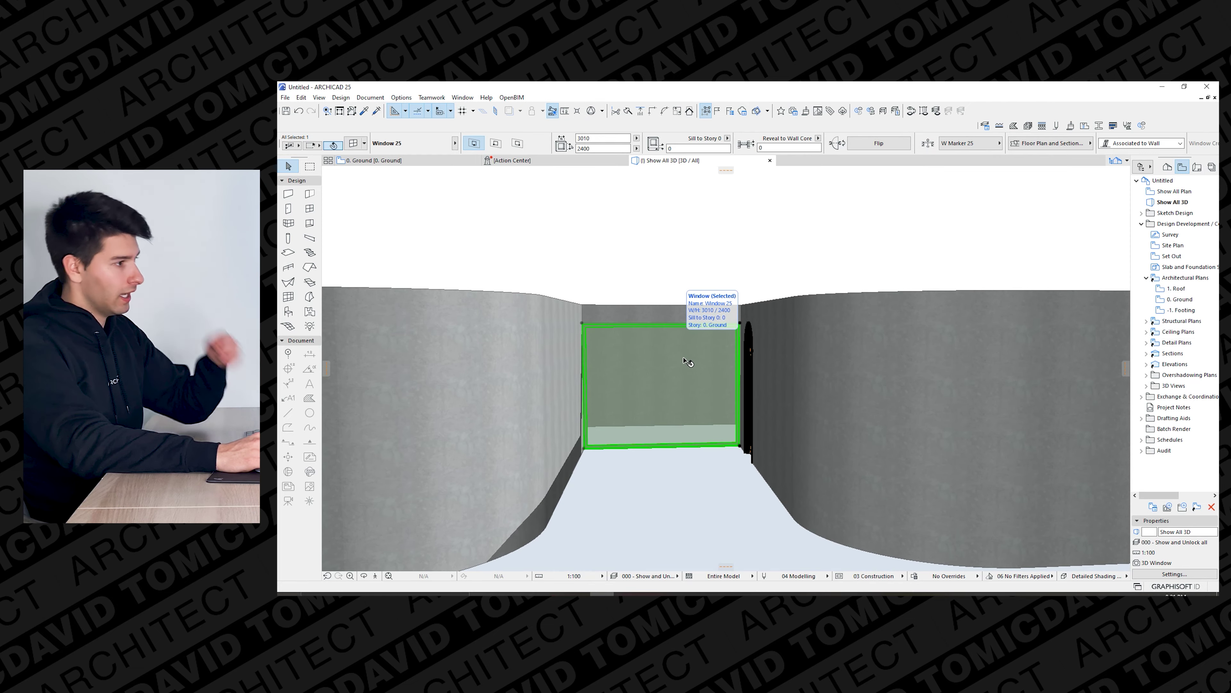
pyautogui.doubleClick(688, 362)
pyautogui.click(744, 295)
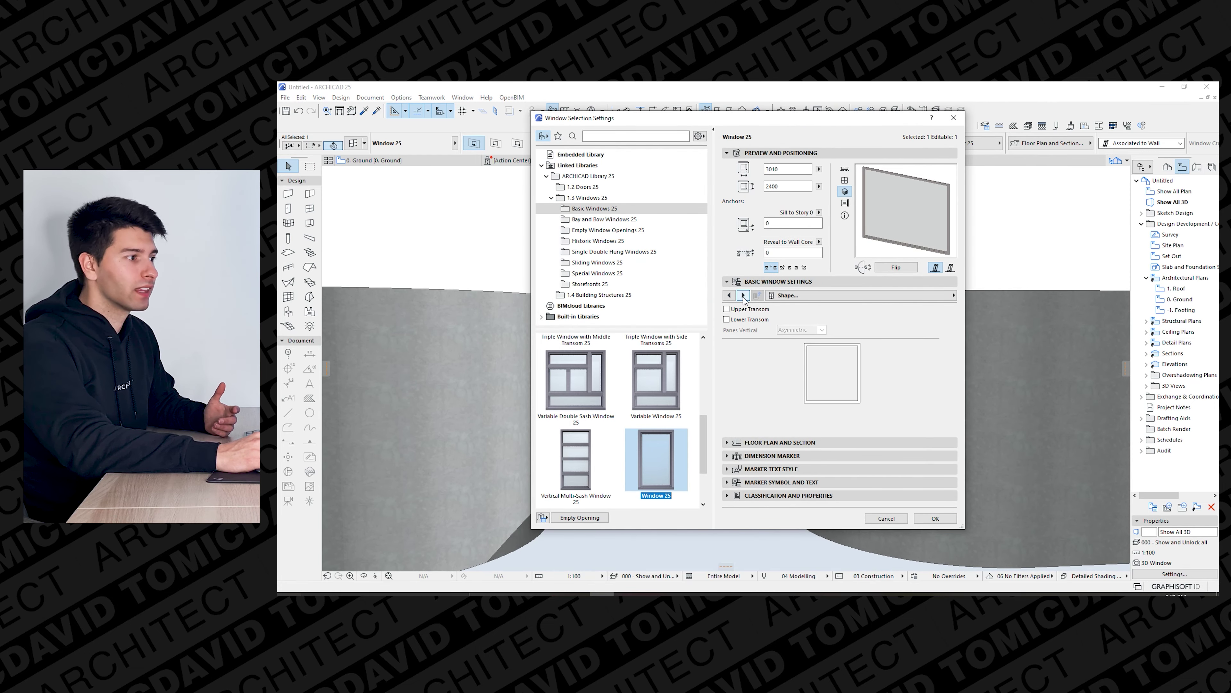
pyautogui.click(744, 295)
pyautogui.click(743, 295)
pyautogui.click(744, 295)
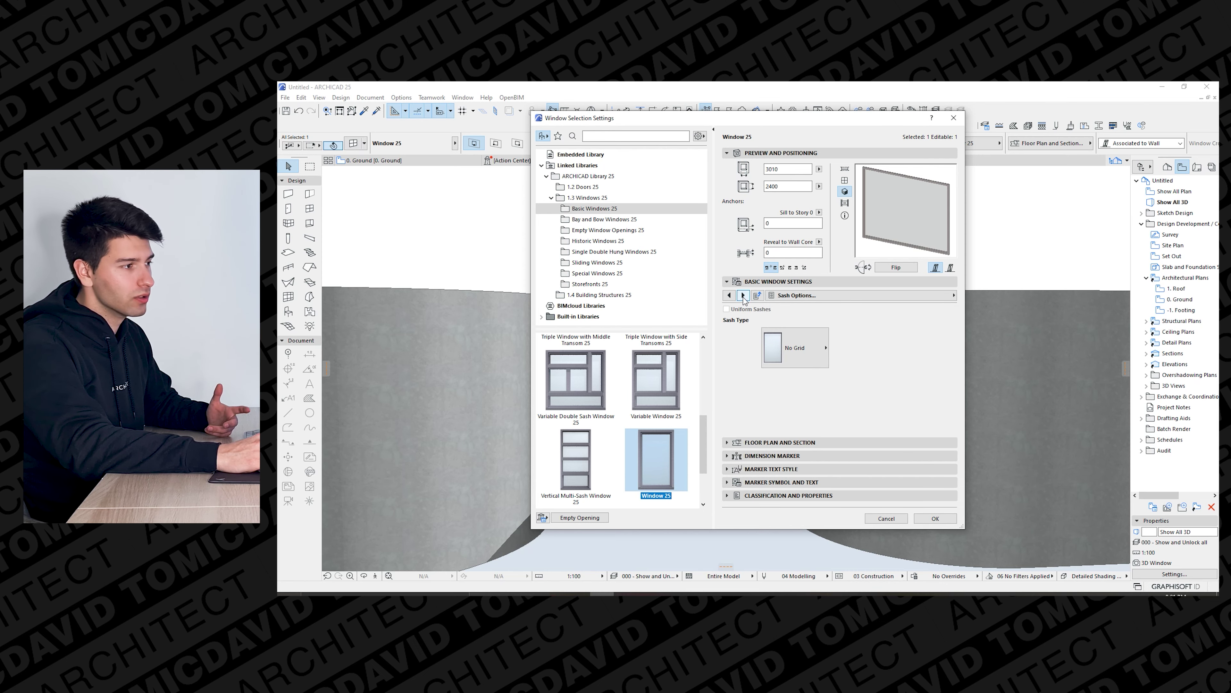
pyautogui.click(786, 349)
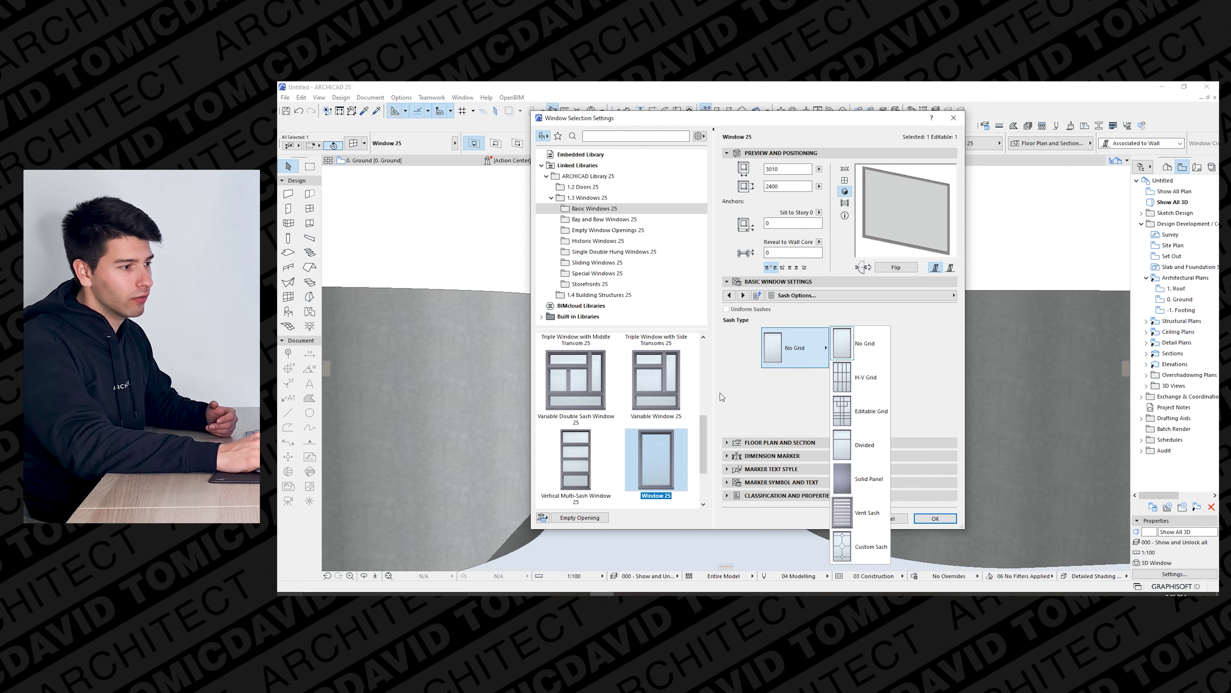
pyautogui.click(791, 416)
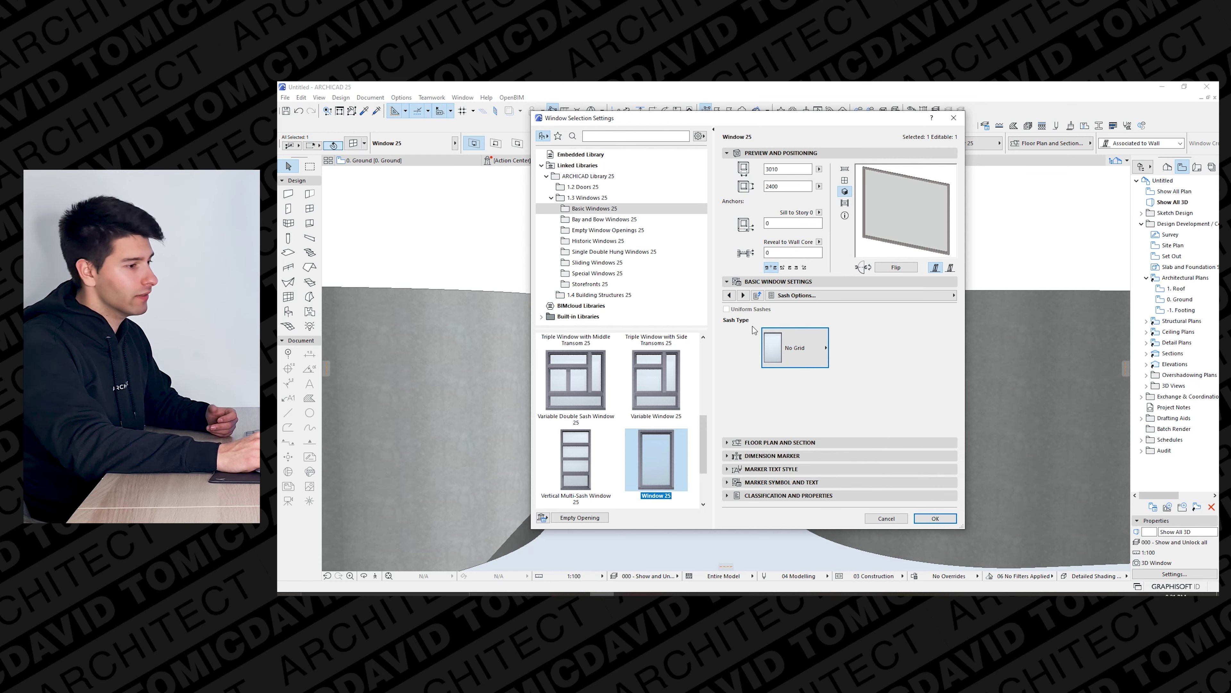
# Set the window's uniform frame and sash surfaces to Paint - Ivory Black and accept the settings.
pyautogui.click(744, 295)
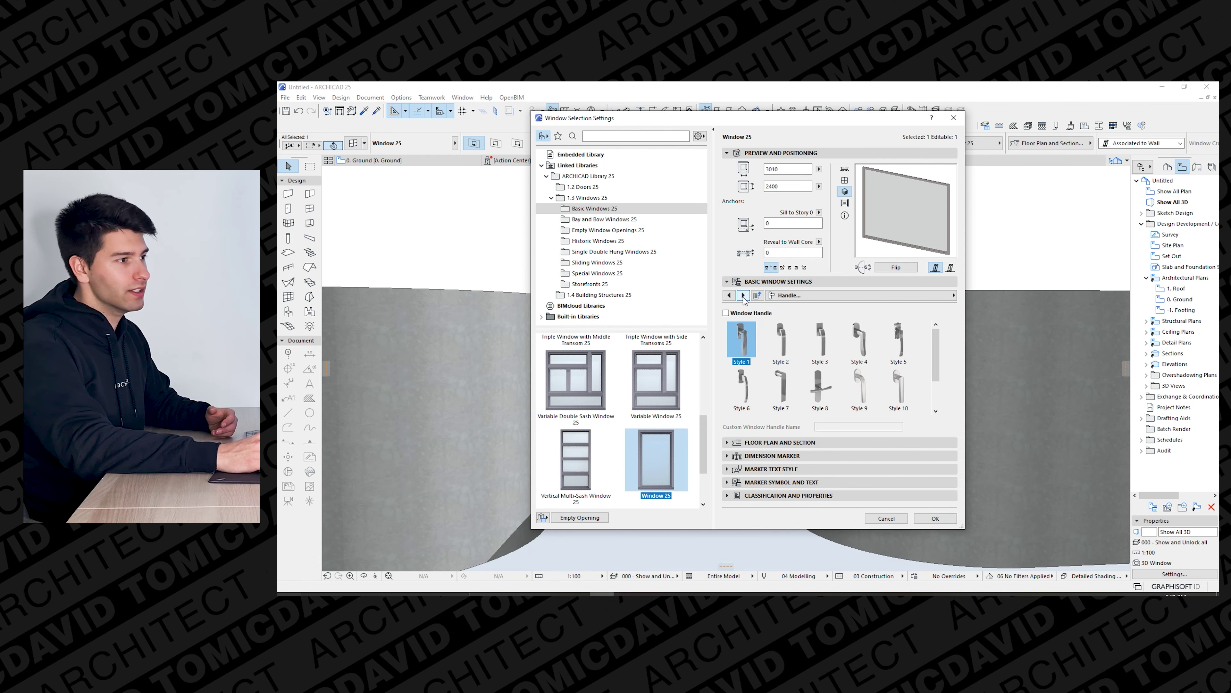
pyautogui.click(743, 295)
pyautogui.click(743, 295)
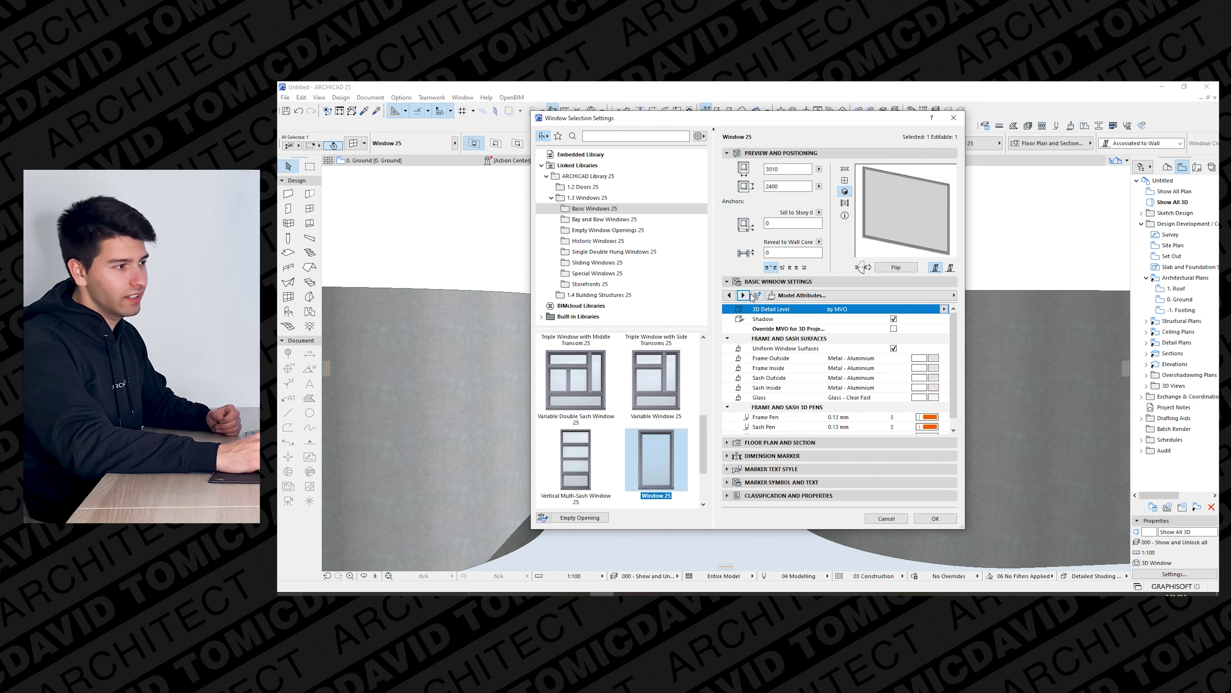
pyautogui.click(933, 359)
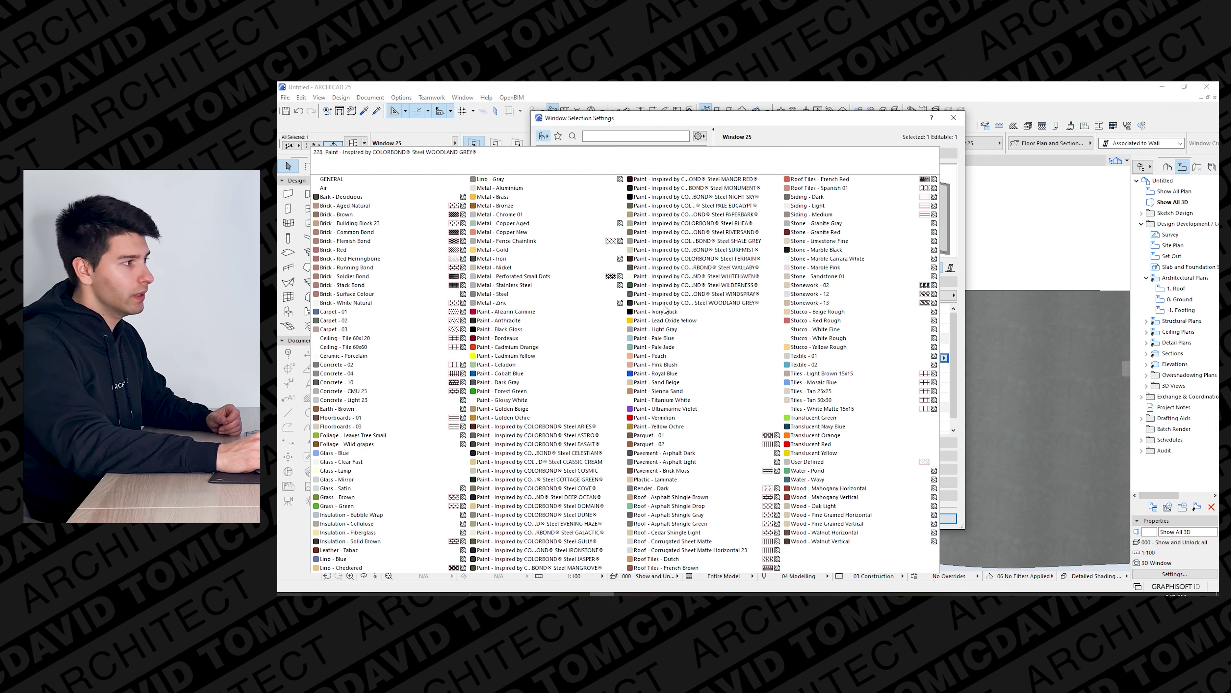
pyautogui.click(703, 307)
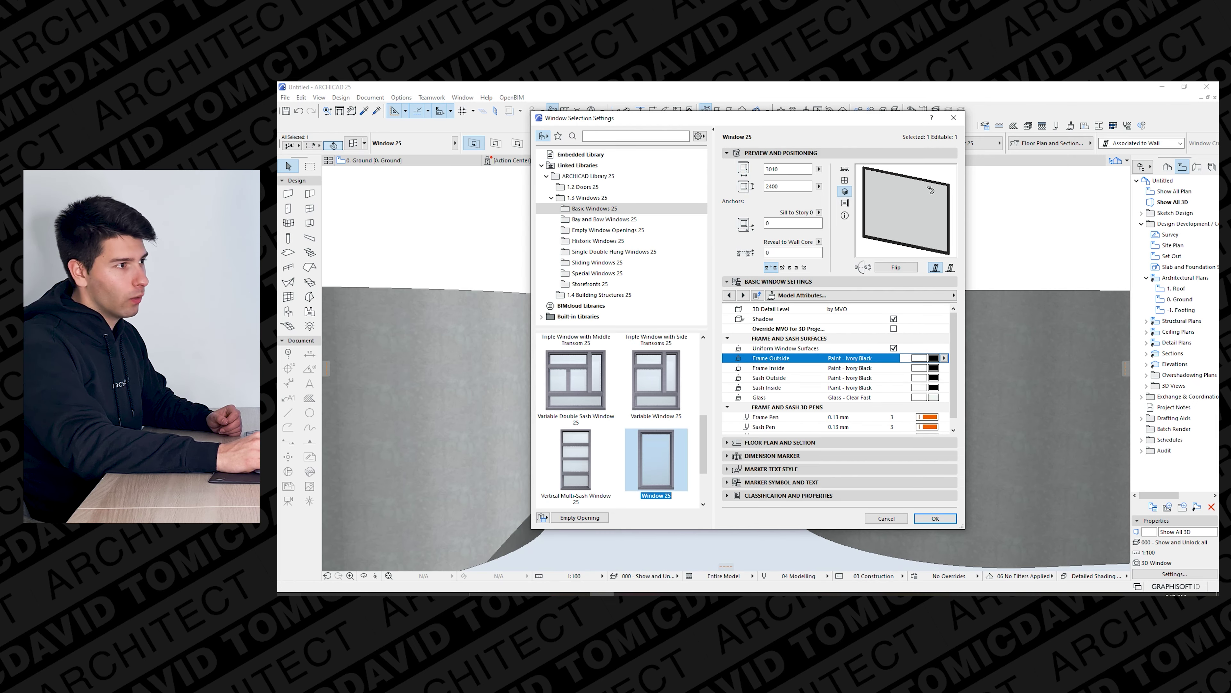
pyautogui.click(935, 518)
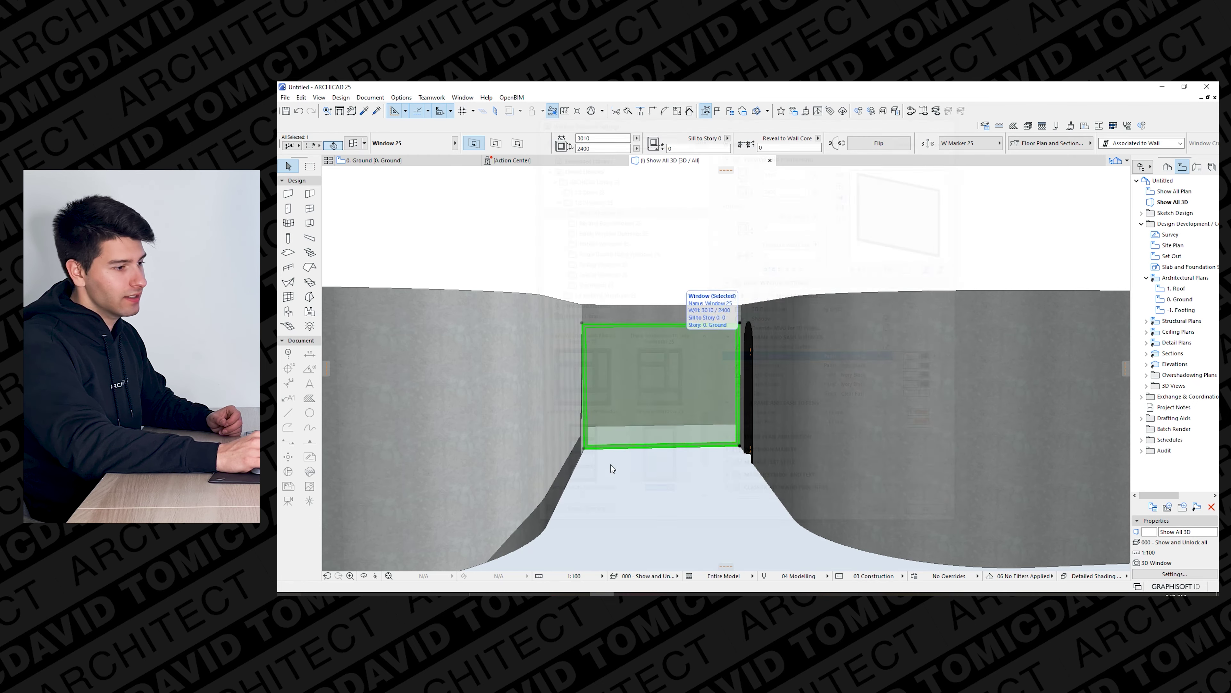
# Override the recess window's object pens for floor plan and section, using black pen 1 for the symbol line.
pyautogui.keyDown('shift'); pyautogui.moveTo(647, 409); pyautogui.dragTo(700, 414, button='middle'); pyautogui.keyUp('shift')
pyautogui.click(704, 407)
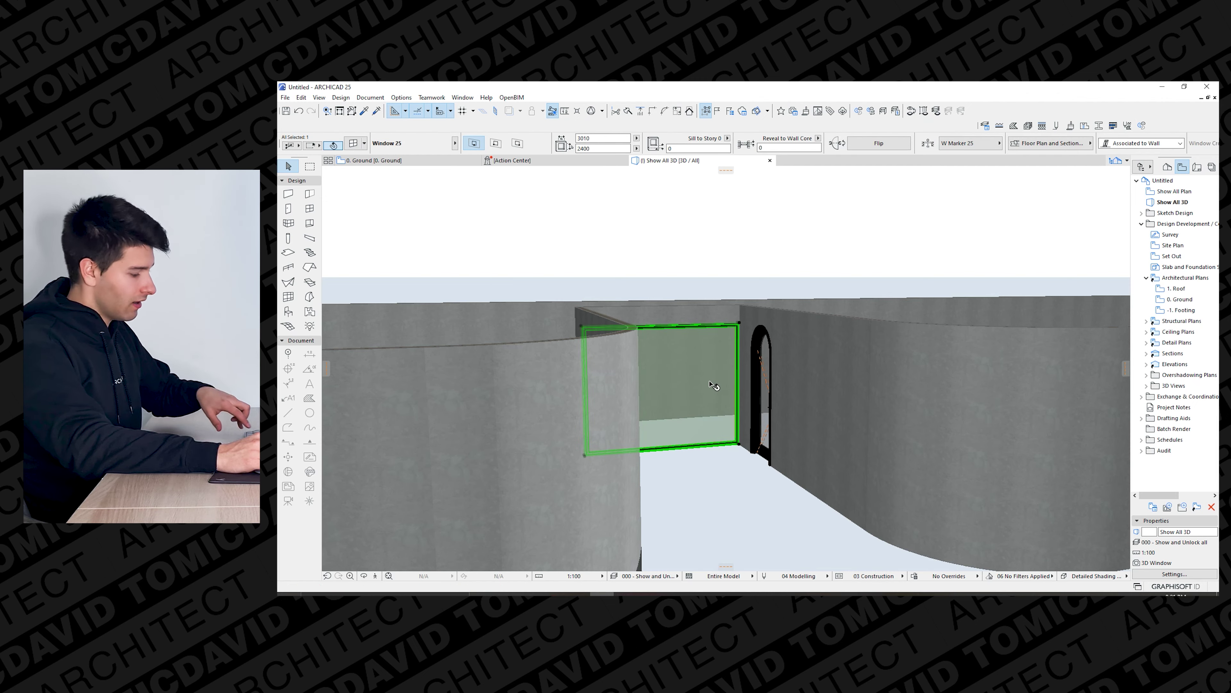
pyautogui.doubleClick(712, 384)
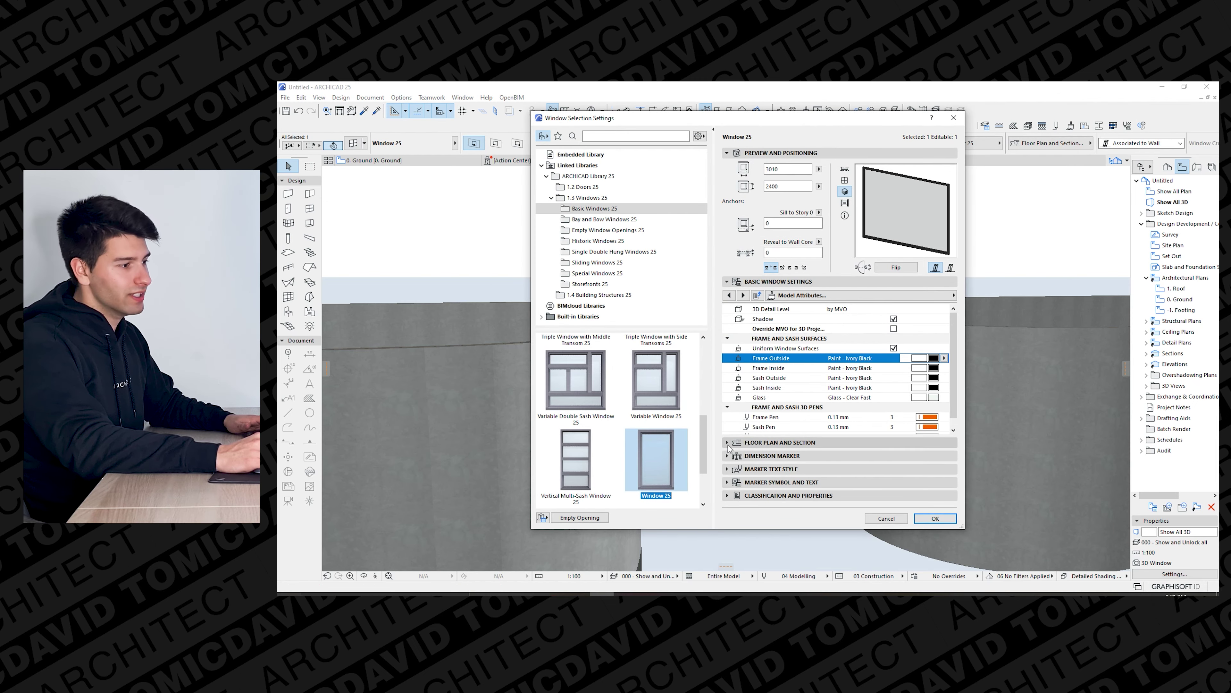
pyautogui.click(767, 442)
pyautogui.click(845, 169)
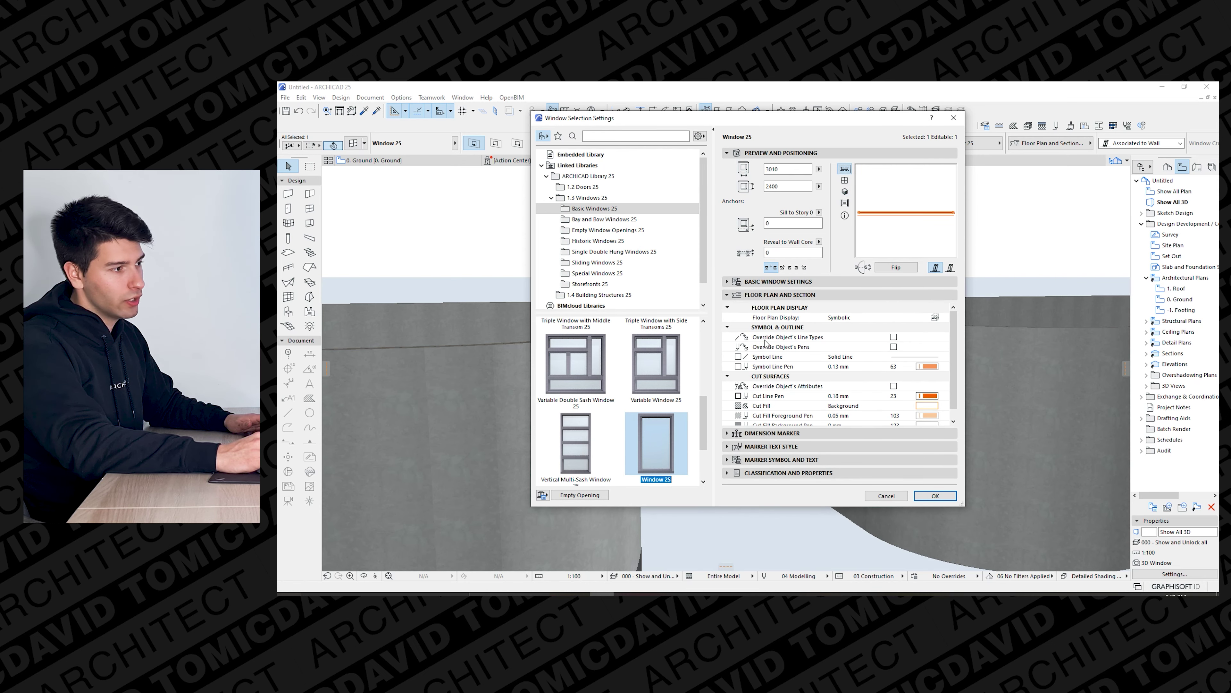
pyautogui.click(893, 346)
pyautogui.click(943, 366)
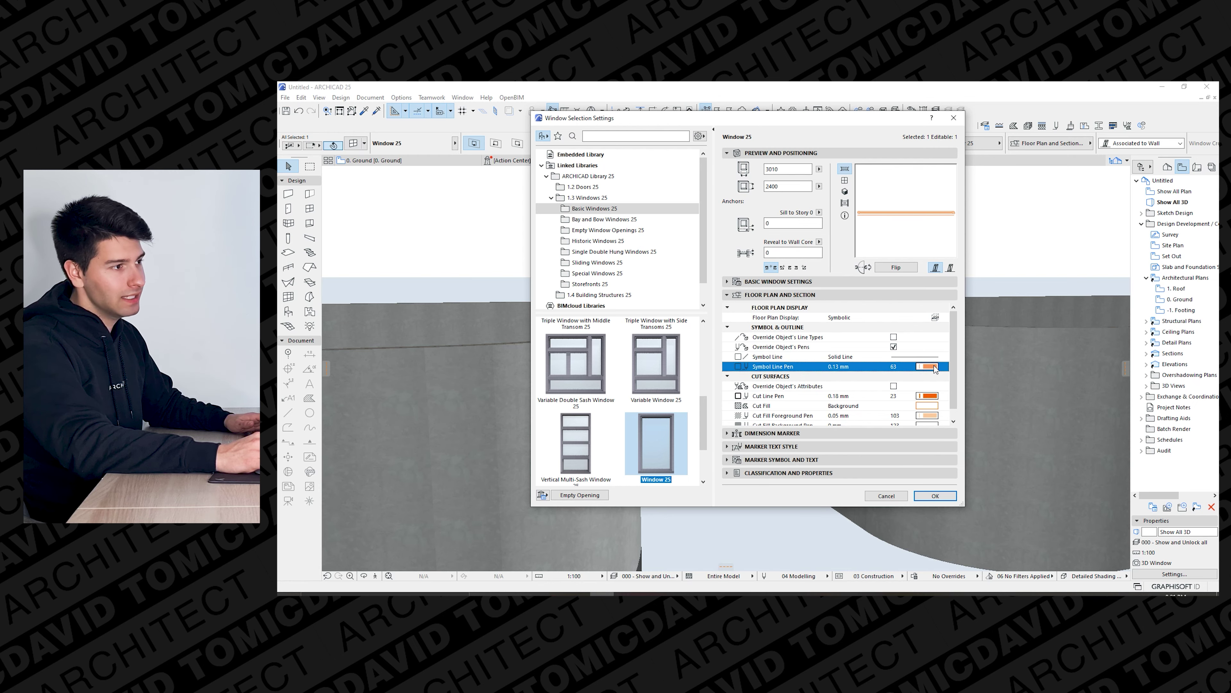
pyautogui.click(944, 366)
pyautogui.click(951, 366)
pyautogui.click(927, 494)
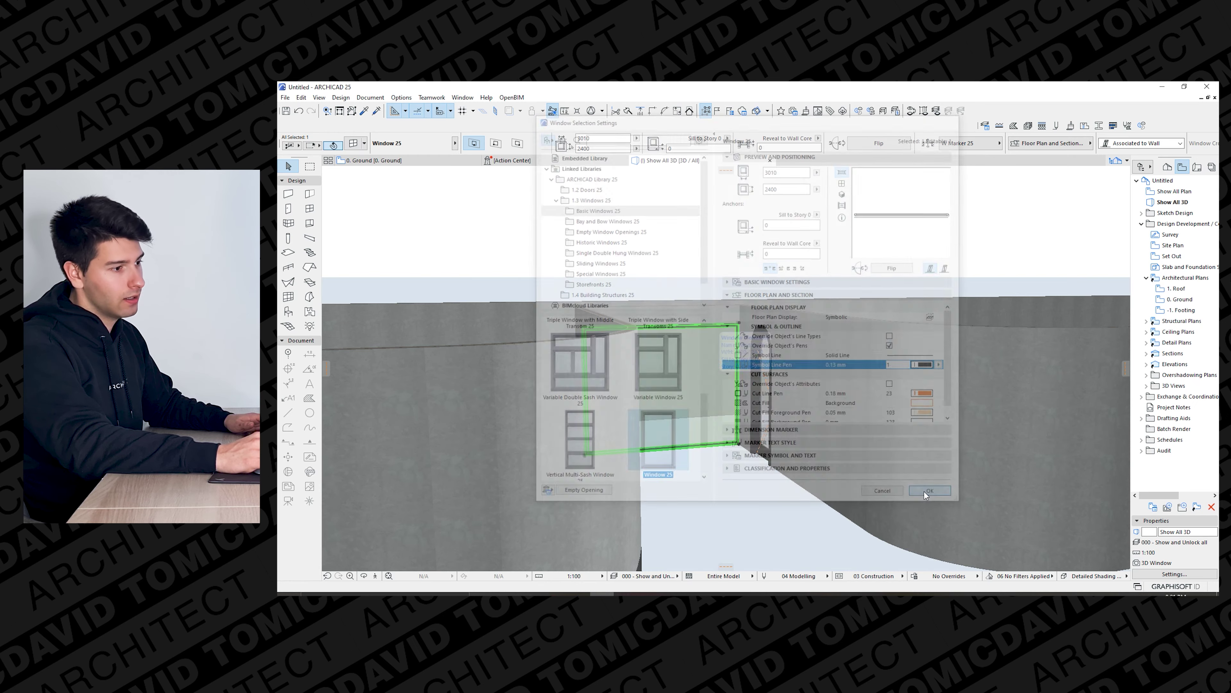
pyautogui.press('Escape')
# Override the arched door's object pens for floor plan and section, using black pen 1 for the symbol line.
pyautogui.moveTo(743, 415)
pyautogui.keyDown('shift'); pyautogui.mouseDown(button='middle')
pyautogui.moveTo(662, 401)
pyautogui.moveTo(732, 412)
pyautogui.mouseUp(button='middle'); pyautogui.keyUp('shift')
pyautogui.click(757, 383)
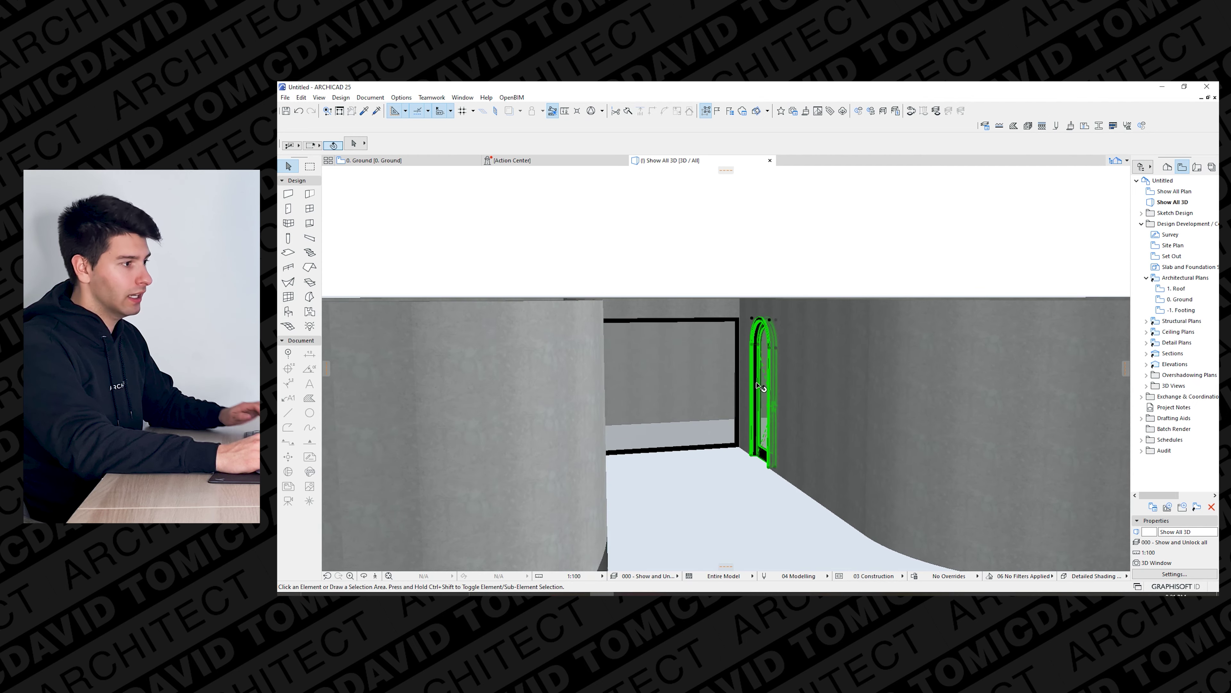
pyautogui.doubleClick(774, 423)
pyautogui.click(631, 444)
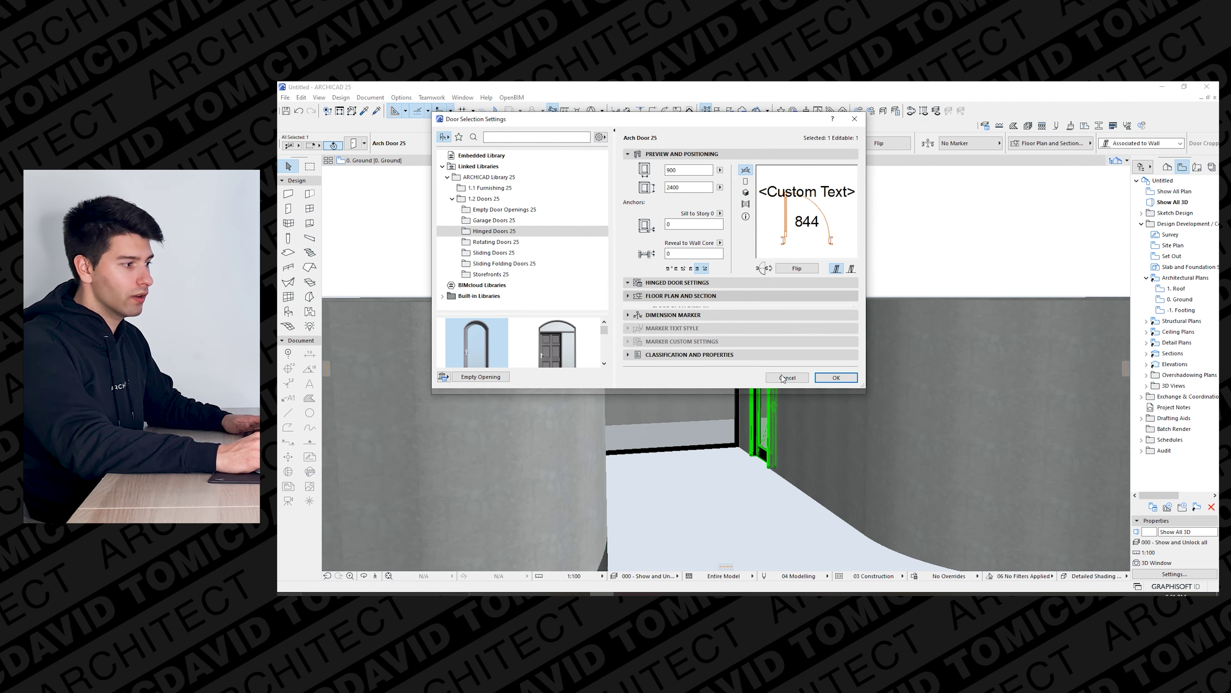
pyautogui.click(795, 348)
pyautogui.click(833, 369)
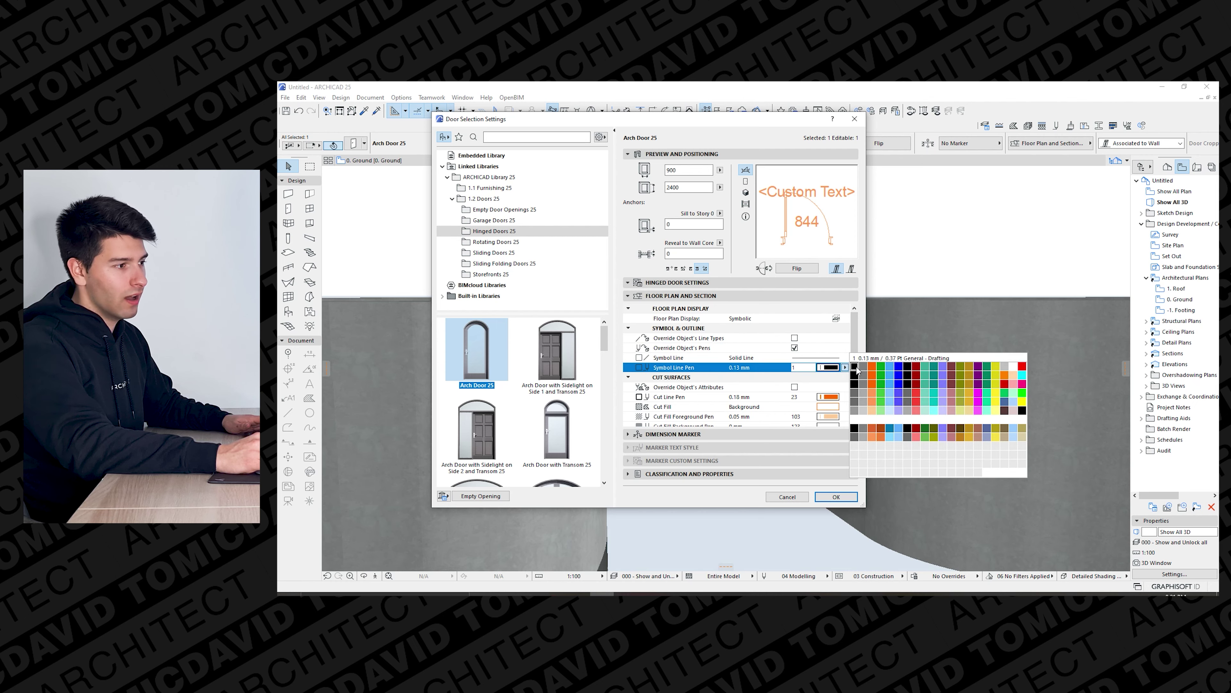
pyautogui.click(855, 368)
pyautogui.click(842, 498)
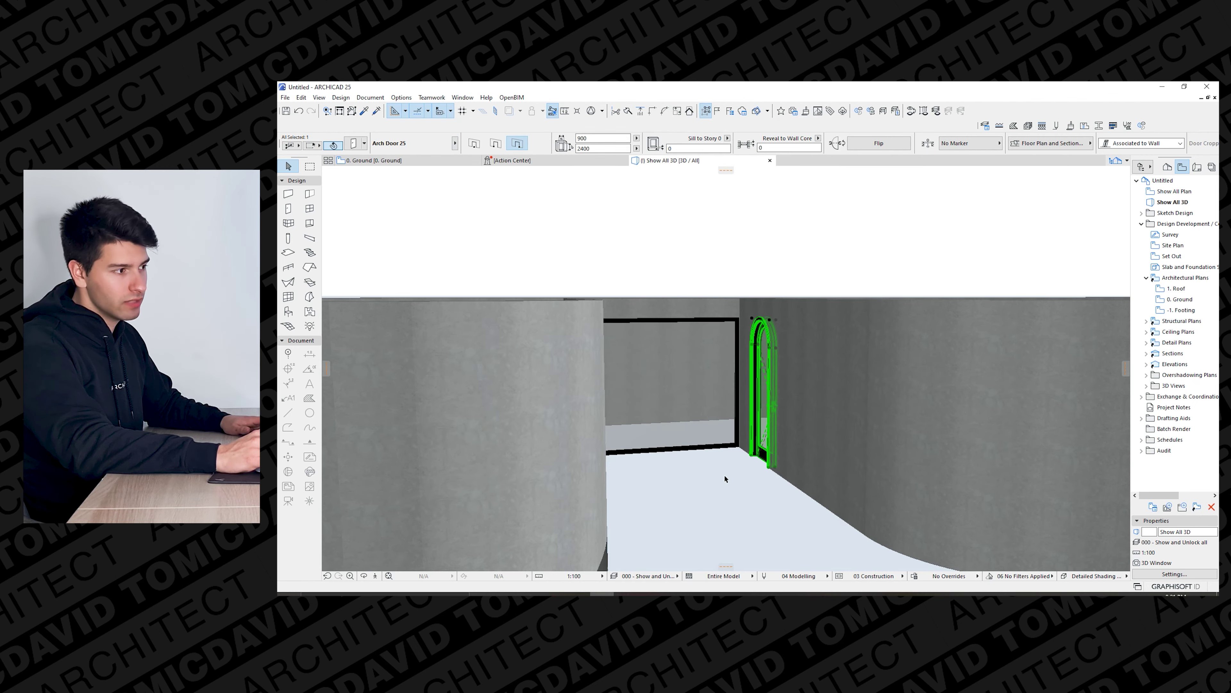
# On the Ground plan, copy the recess window's settings and place a 3010 x 2400 window in the long rear wall, oriented outward.
pyautogui.press('Escape')
pyautogui.keyDown('shift'); pyautogui.moveTo(728, 433); pyautogui.dragTo(666, 471, button='middle'); pyautogui.keyUp('shift')
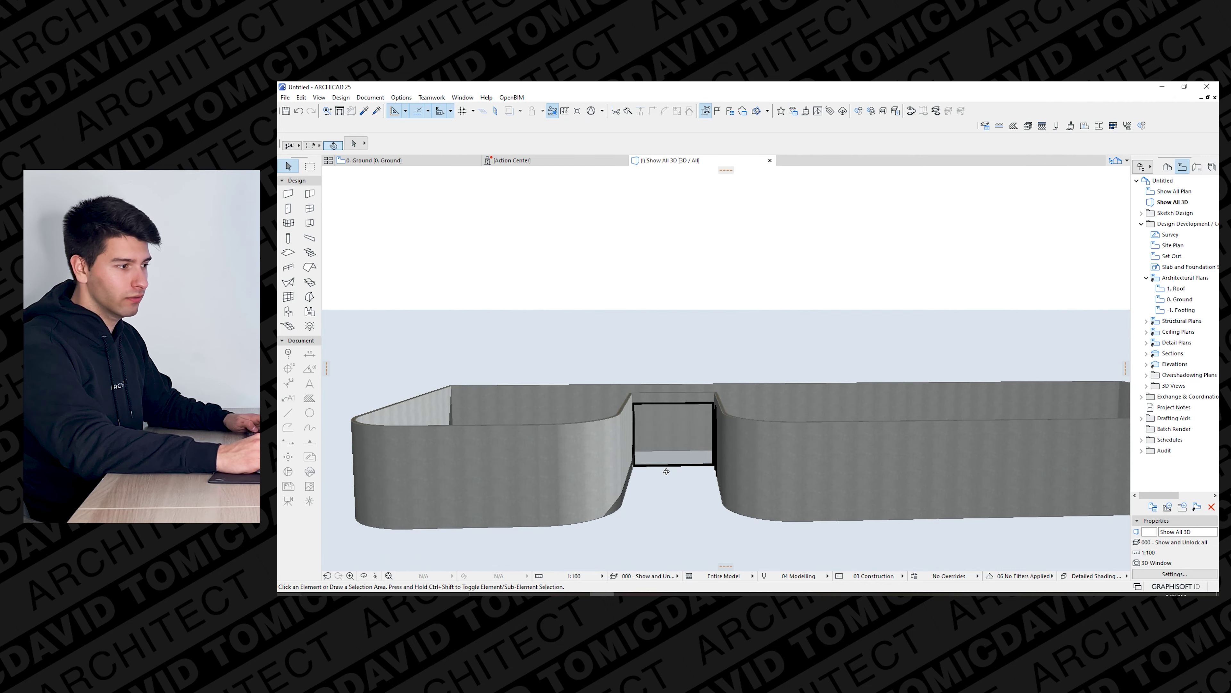
pyautogui.scroll(3, 671, 470)
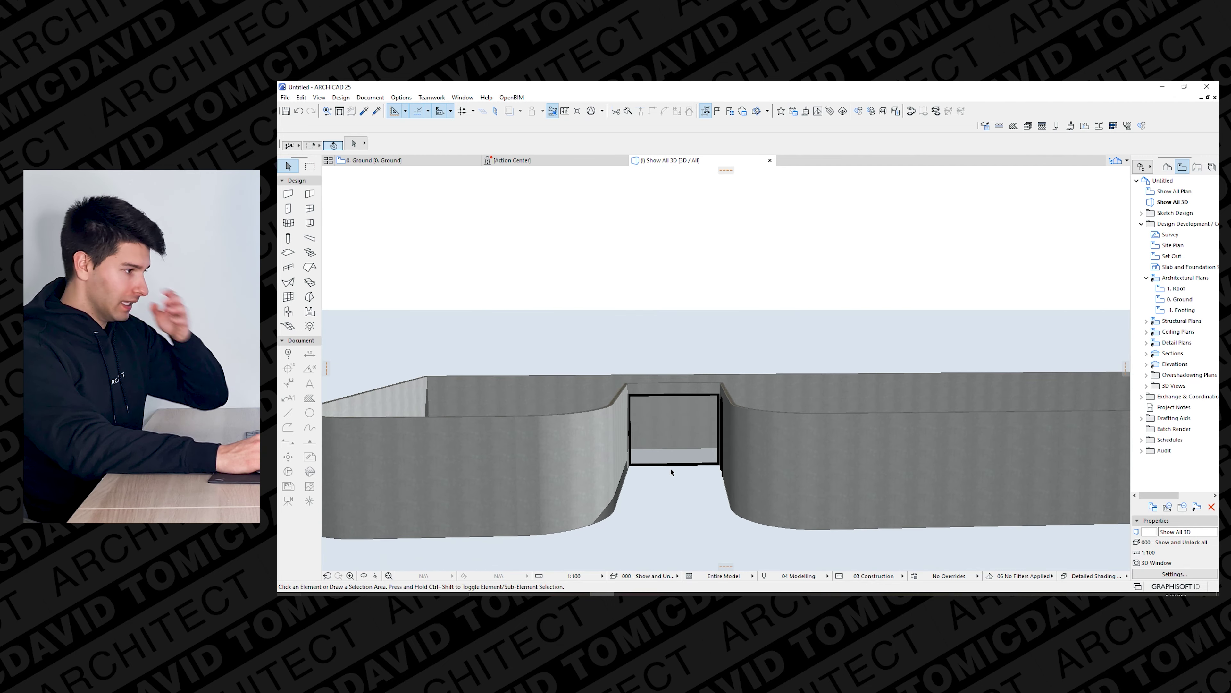
pyautogui.click(373, 160)
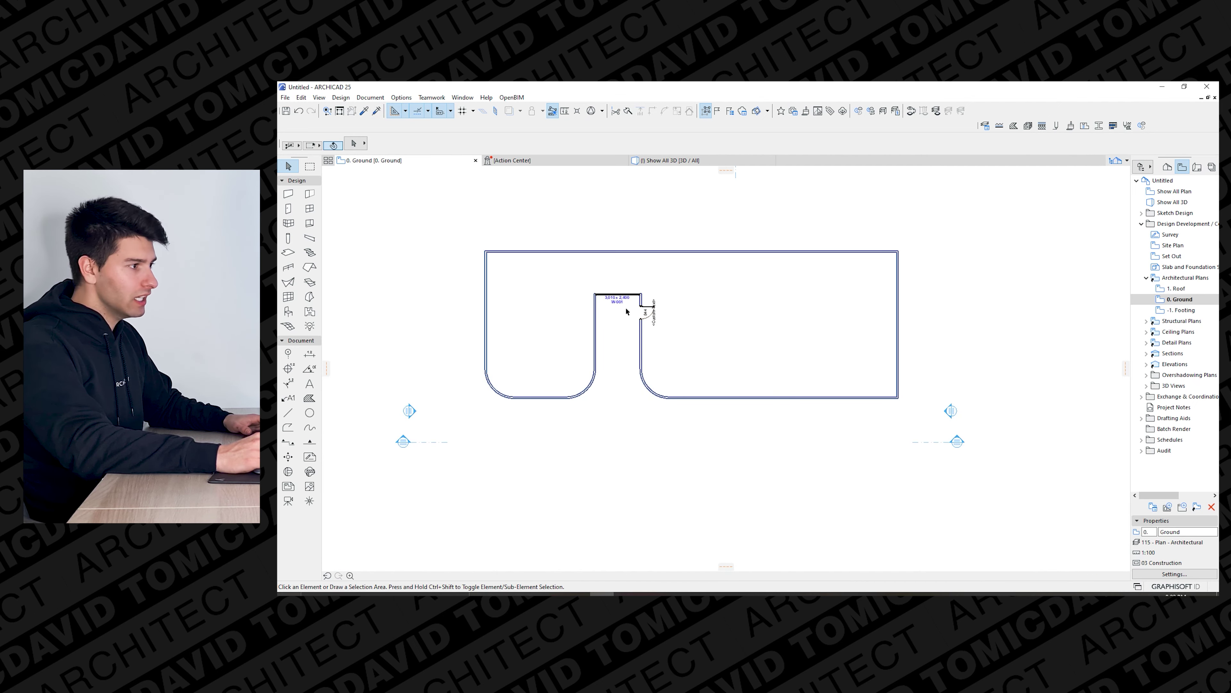
pyautogui.scroll(5, 626, 311)
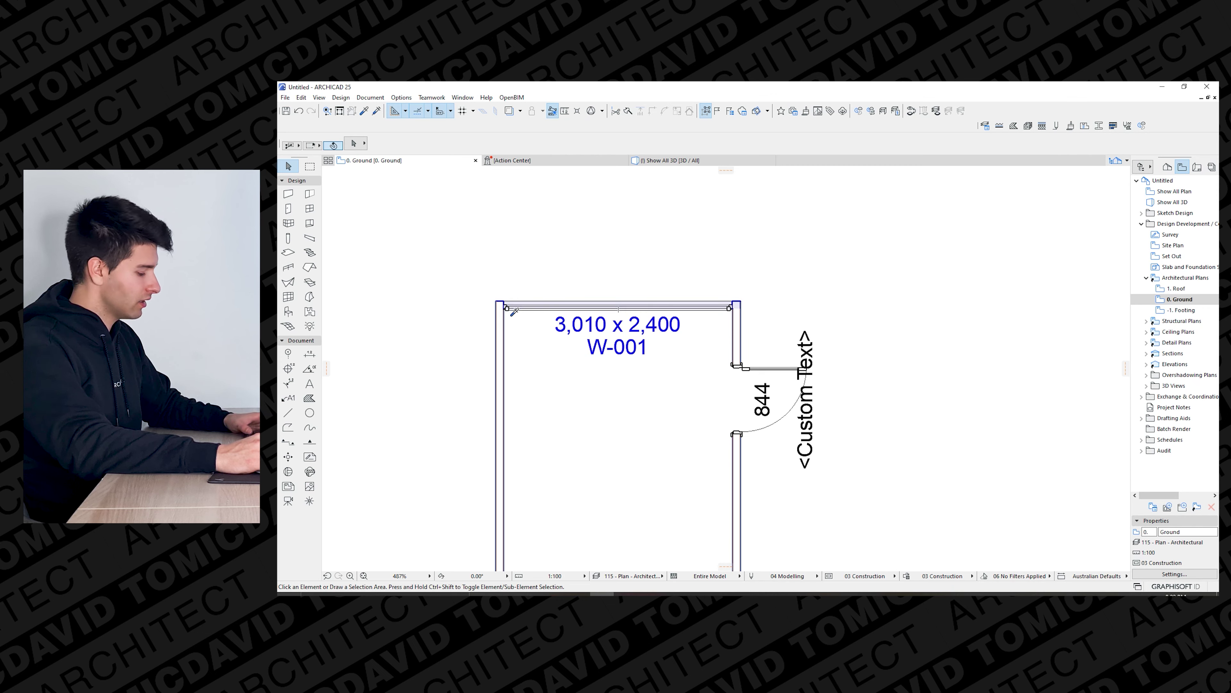
pyautogui.click(514, 310)
pyautogui.keyDown('alt'); pyautogui.click(513, 310); pyautogui.keyUp('alt')
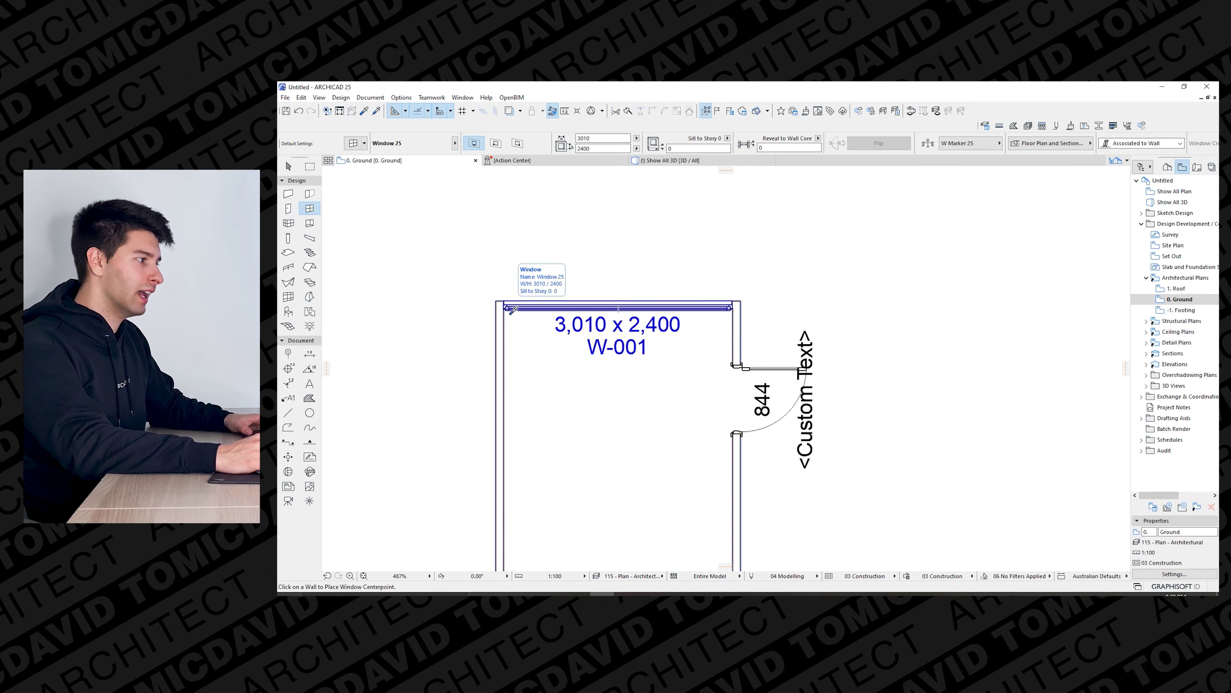
pyautogui.scroll(-2, 531, 373)
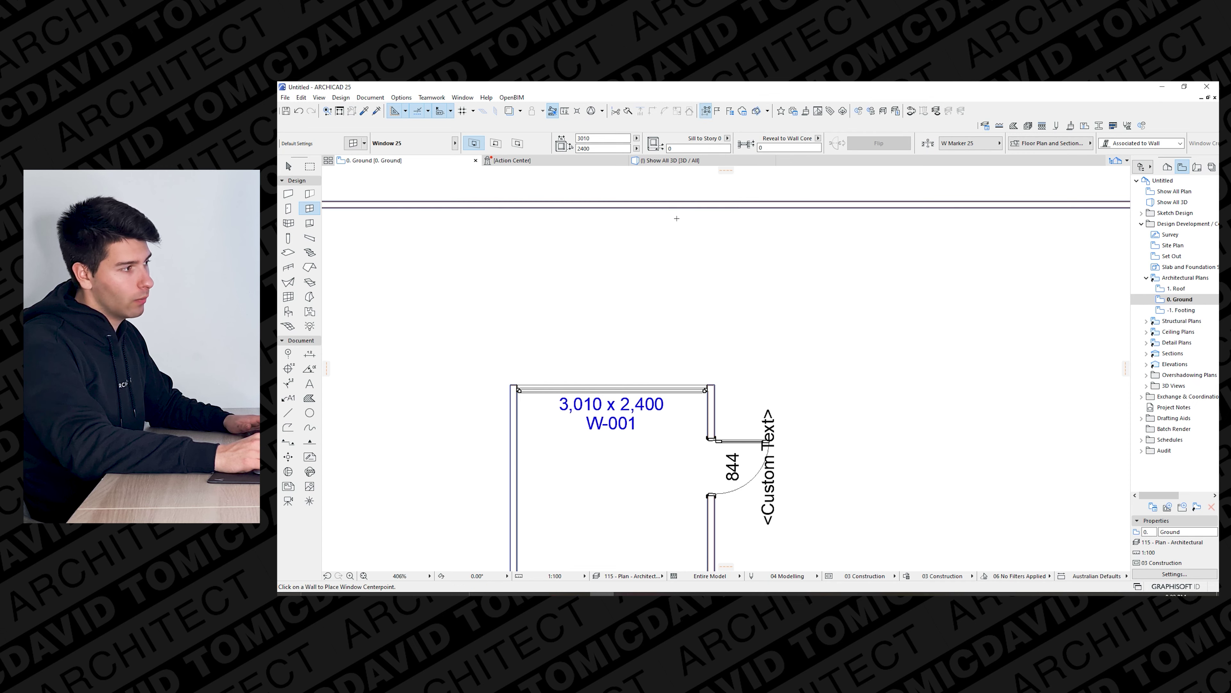
pyautogui.click(688, 204)
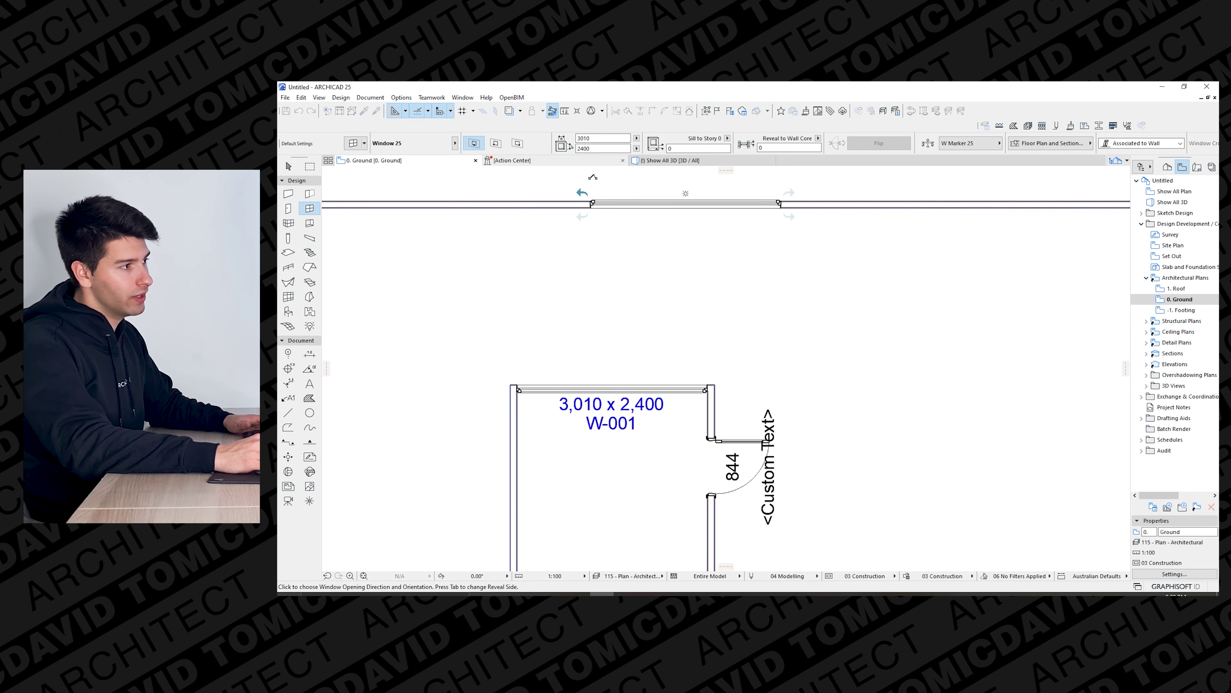
pyautogui.click(583, 193)
pyautogui.press('Escape')
# Move the rear wall window along its wall until its edge aligns with the edge of the recess window.
pyautogui.click(592, 204)
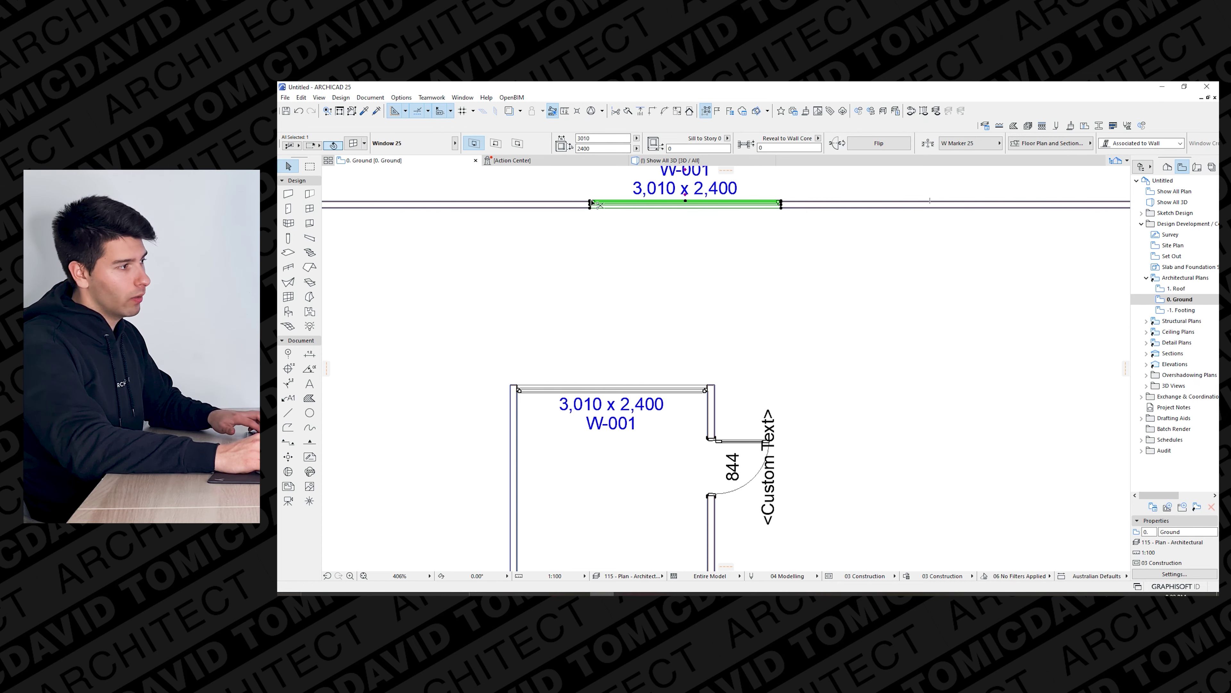
pyautogui.hotkey('ctrl', 'd')
pyautogui.click(591, 204)
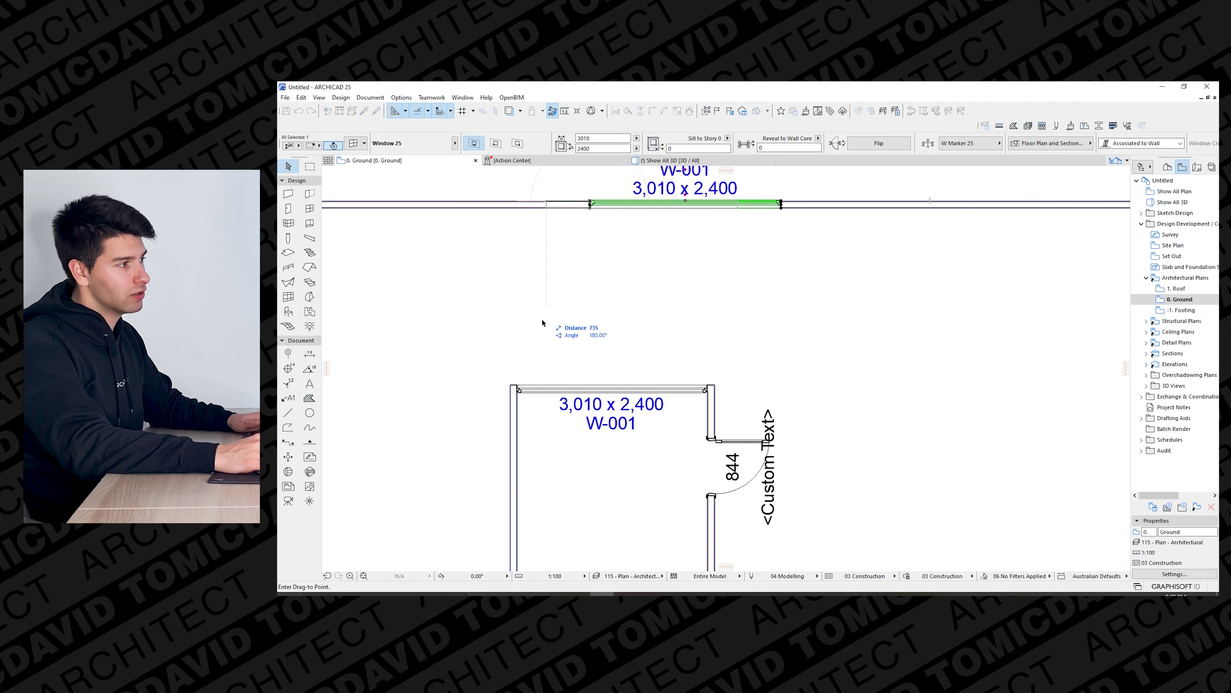
pyautogui.click(519, 391)
pyautogui.press('Escape')
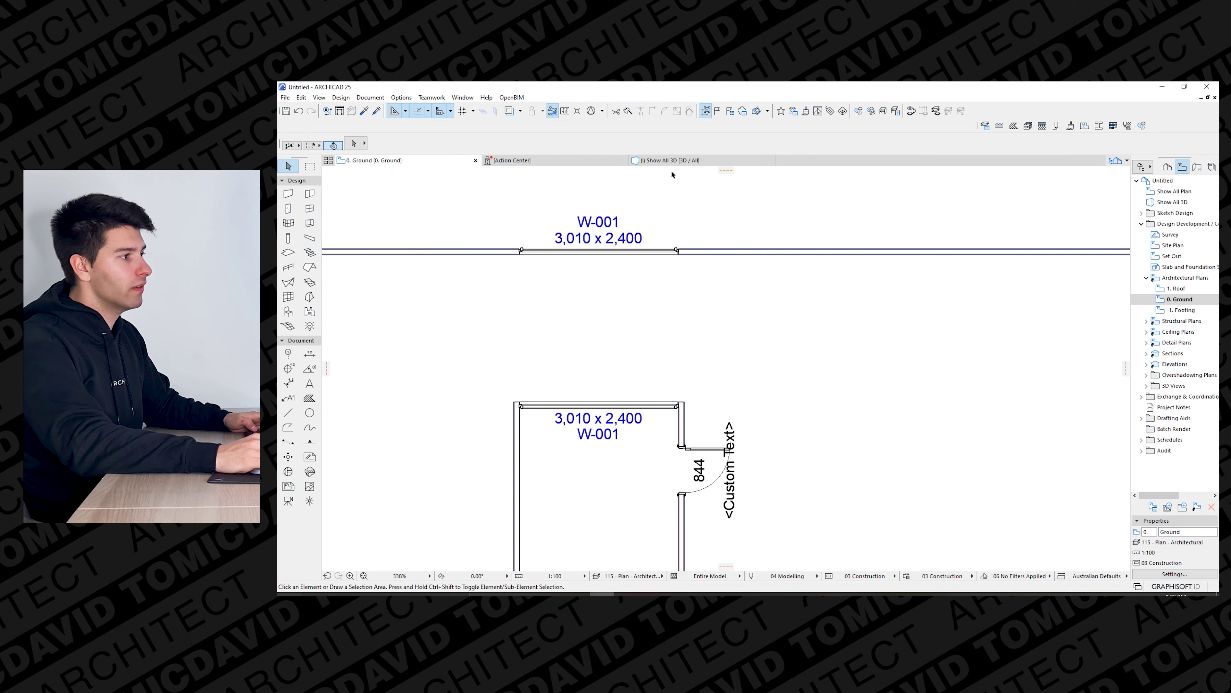
# Inspect the aligned recess and rear windows in 3D, and return to the Ground floor plan to review their layout.
pyautogui.press('F3')
pyautogui.keyDown('shift'); pyautogui.moveTo(712, 452); pyautogui.dragTo(720, 421, button='middle'); pyautogui.keyUp('shift')
pyautogui.scroll(-1, 710, 485)
pyautogui.scroll(3, 709, 484)
pyautogui.keyDown('shift'); pyautogui.moveTo(711, 484); pyautogui.dragTo(626, 423, button='middle'); pyautogui.keyUp('shift')
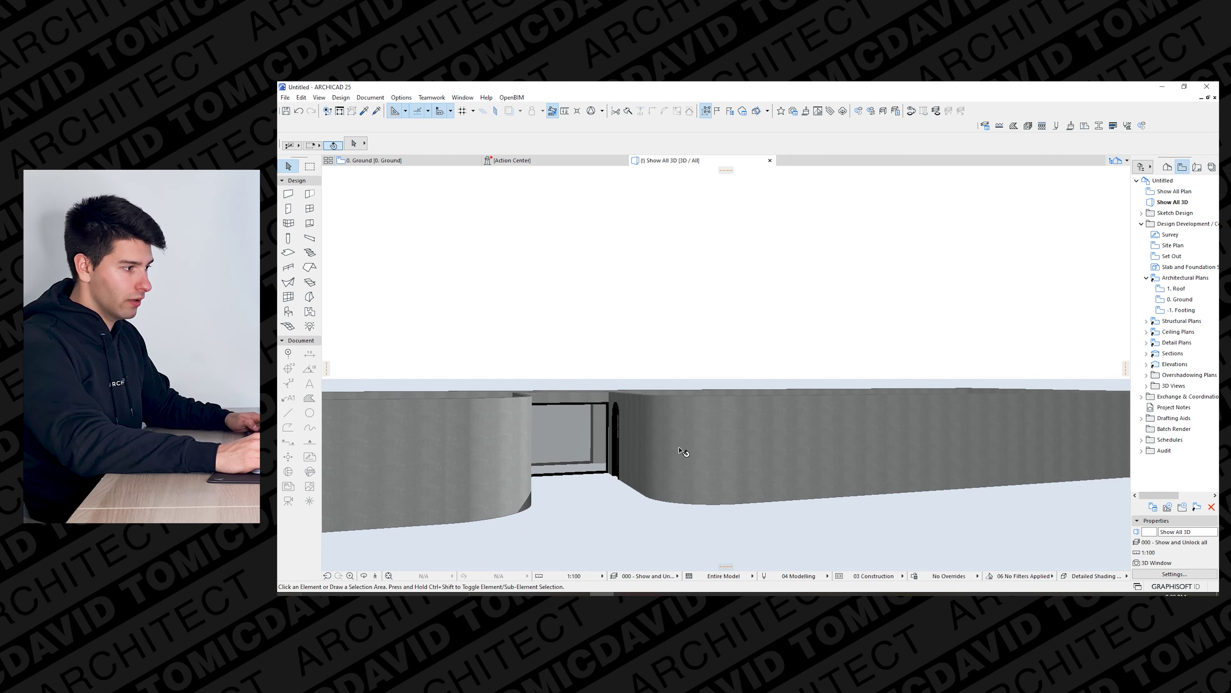
pyautogui.scroll(-5, 684, 451)
pyautogui.press('F2')
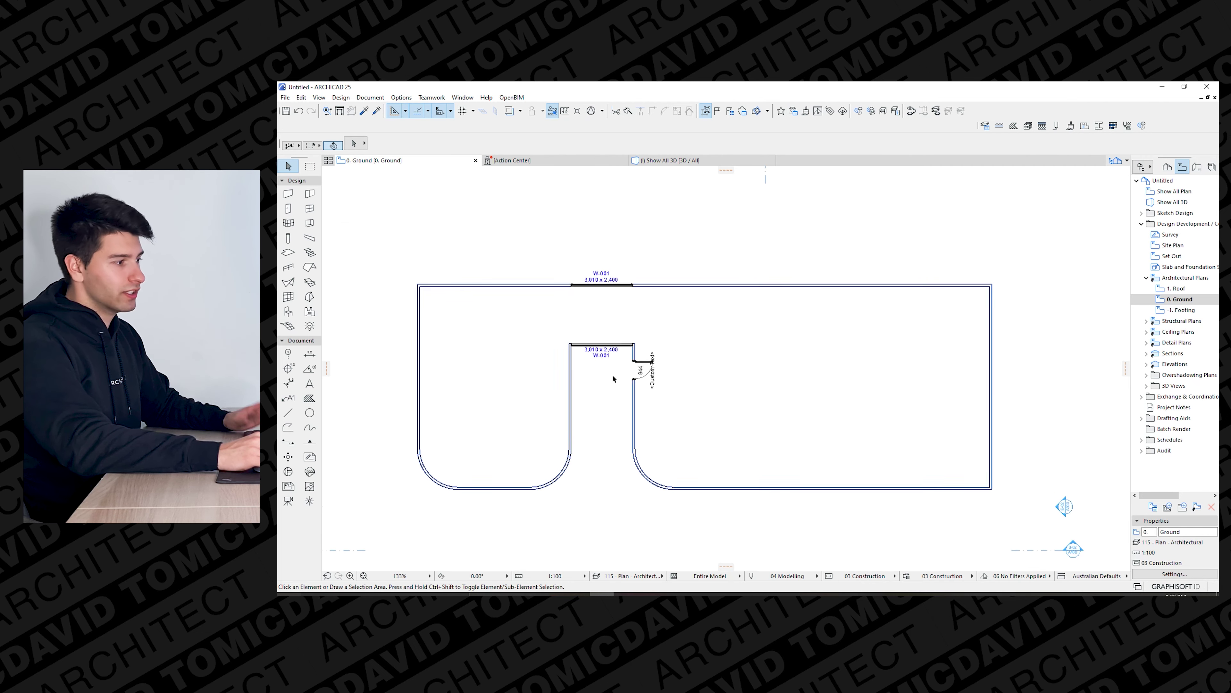
pyautogui.scroll(1, 613, 378)
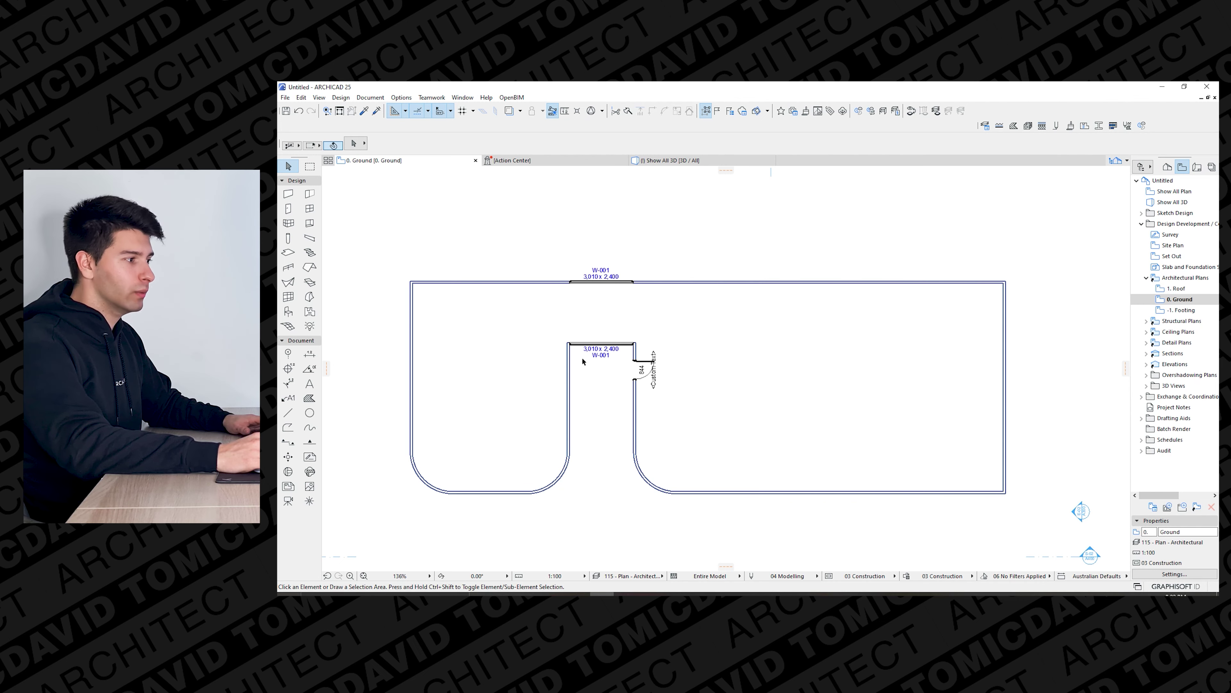
pyautogui.scroll(2, 586, 364)
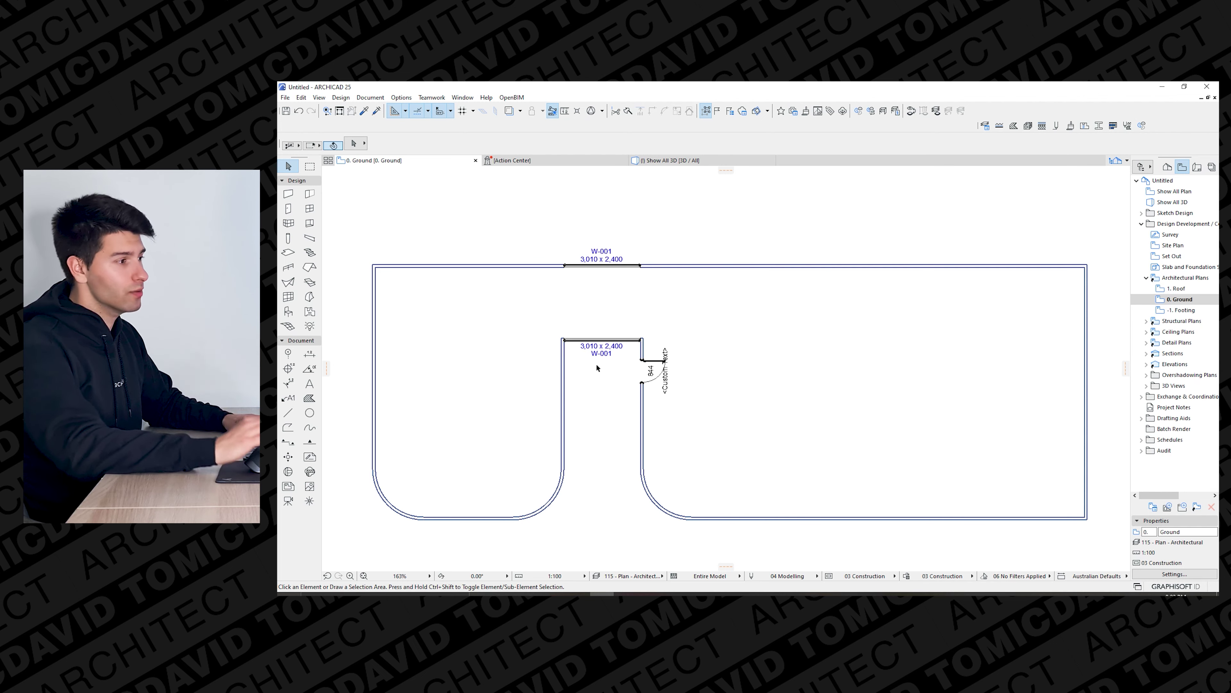
pyautogui.scroll(-2, 597, 367)
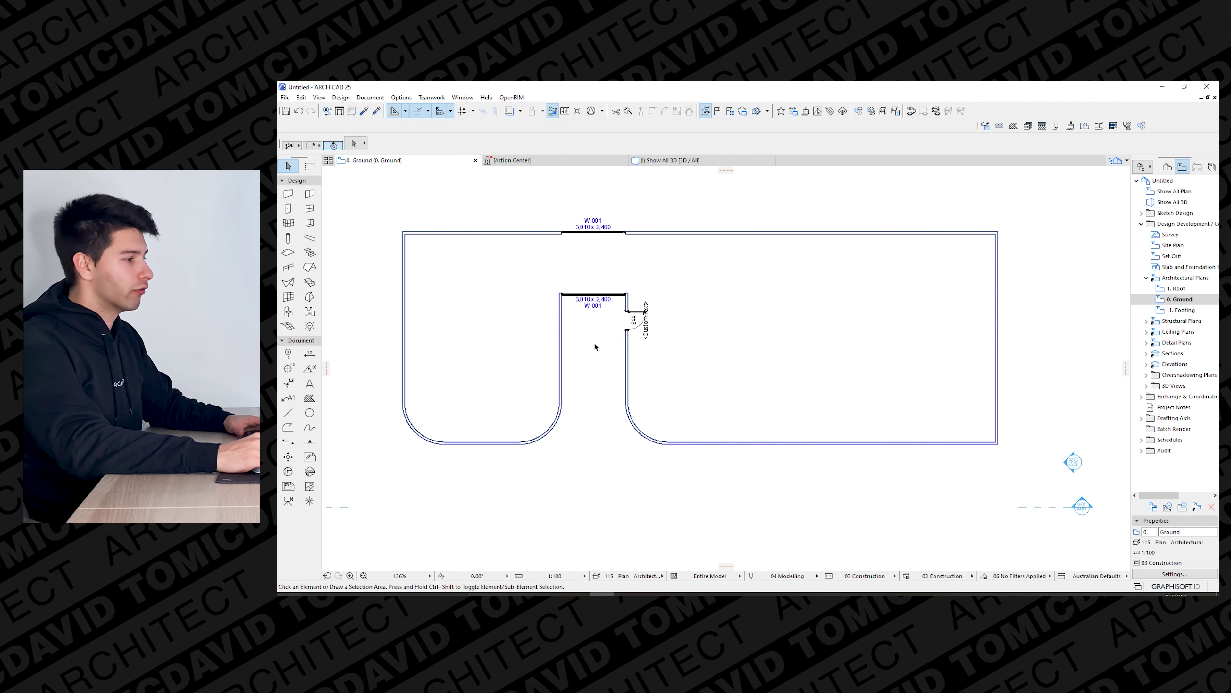
# Reuse the rear window's settings to place a 3010 x 2400 window in the smaller wing's front wall, oriented outward.
pyautogui.keyDown('alt'); pyautogui.click(565, 236); pyautogui.keyUp('alt')
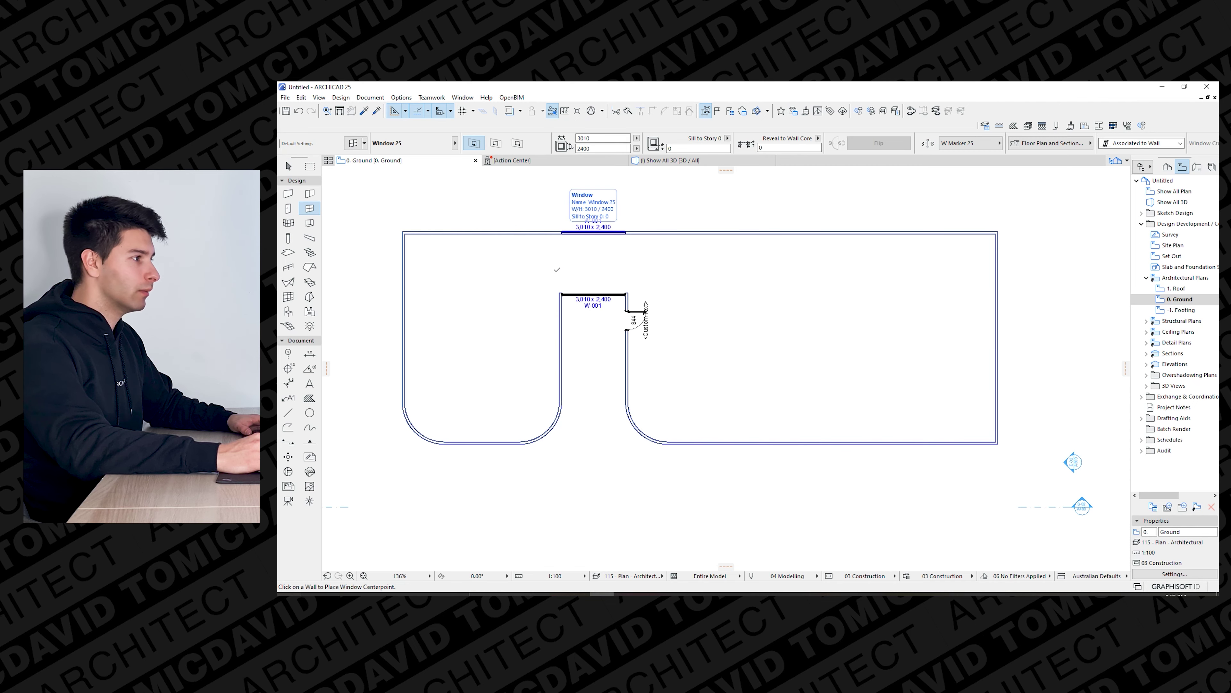
pyautogui.click(483, 444)
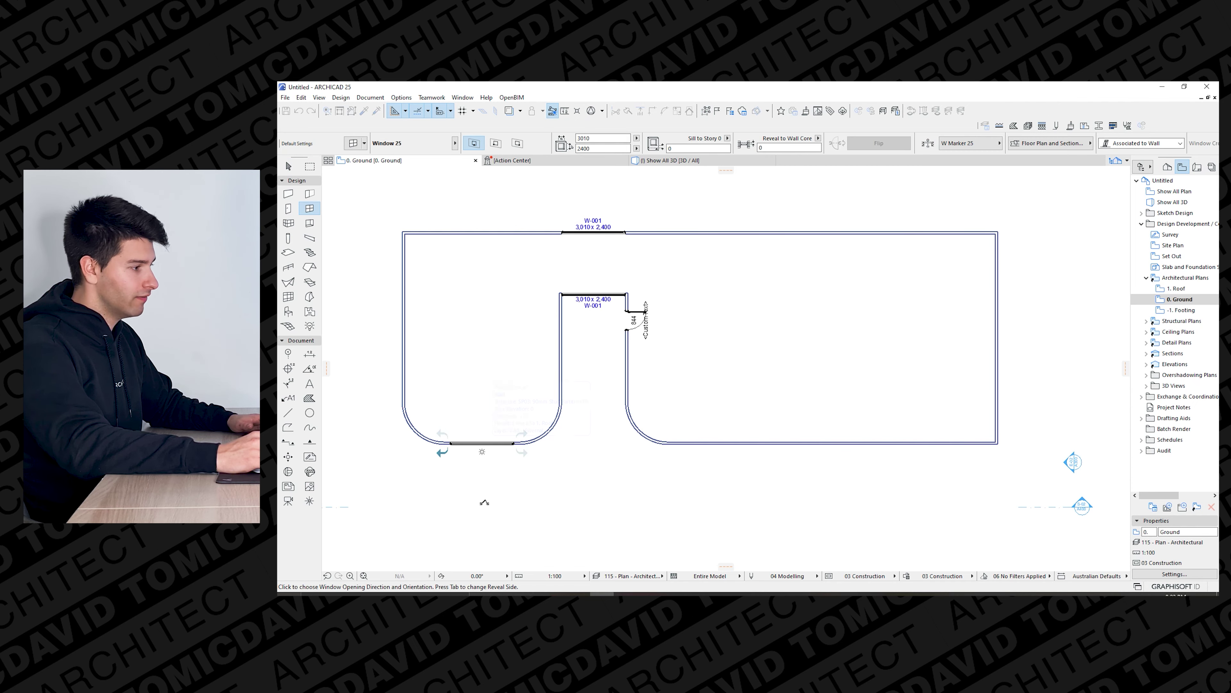
pyautogui.click(485, 501)
pyautogui.press('Escape')
# In the 3D view, set the smaller wing's front window sill height to 1000 mm above the storey.
pyautogui.click(657, 162)
pyautogui.keyDown('shift'); pyautogui.moveTo(634, 457); pyautogui.dragTo(612, 440, button='middle'); pyautogui.keyUp('shift')
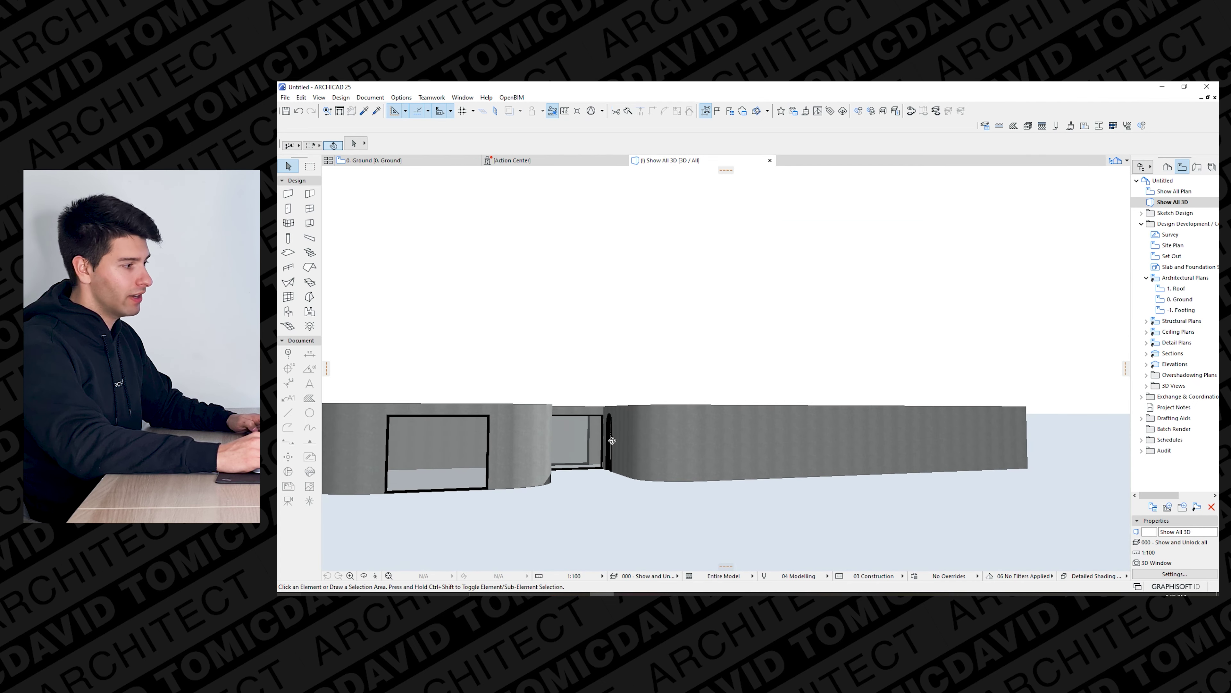
pyautogui.click(488, 481)
pyautogui.keyDown('shift'); pyautogui.moveTo(497, 482); pyautogui.dragTo(579, 384, button='middle'); pyautogui.keyUp('shift')
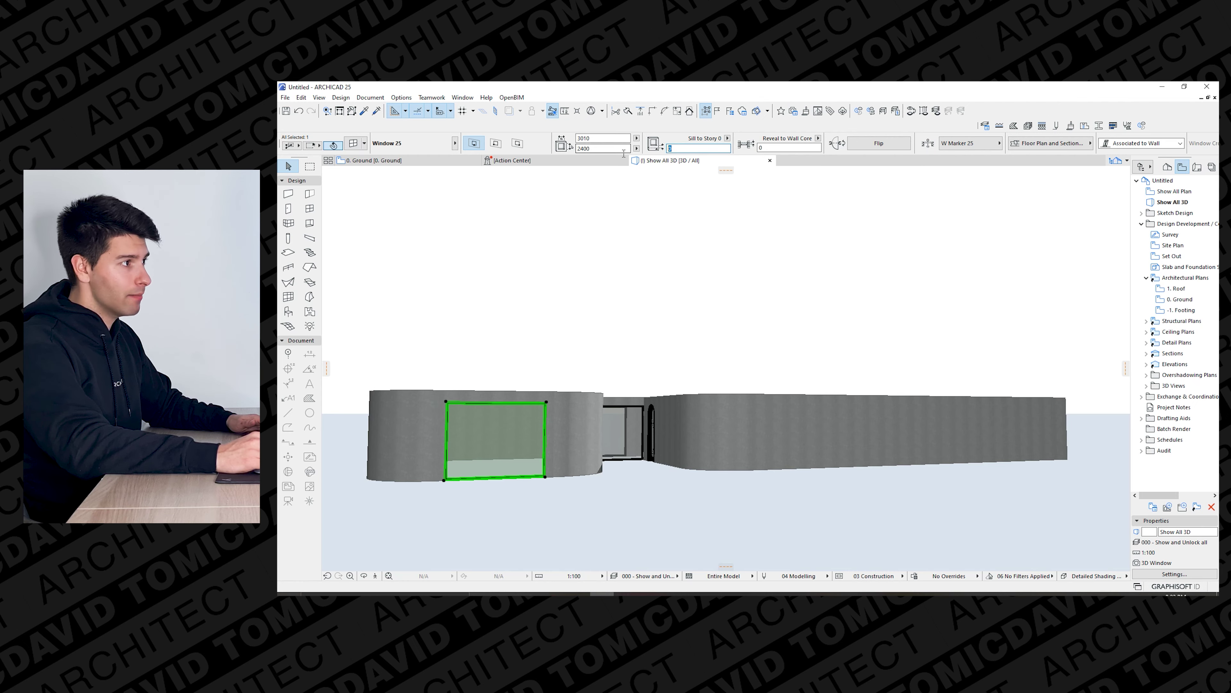
pyautogui.write('1000')
pyautogui.press('Return')
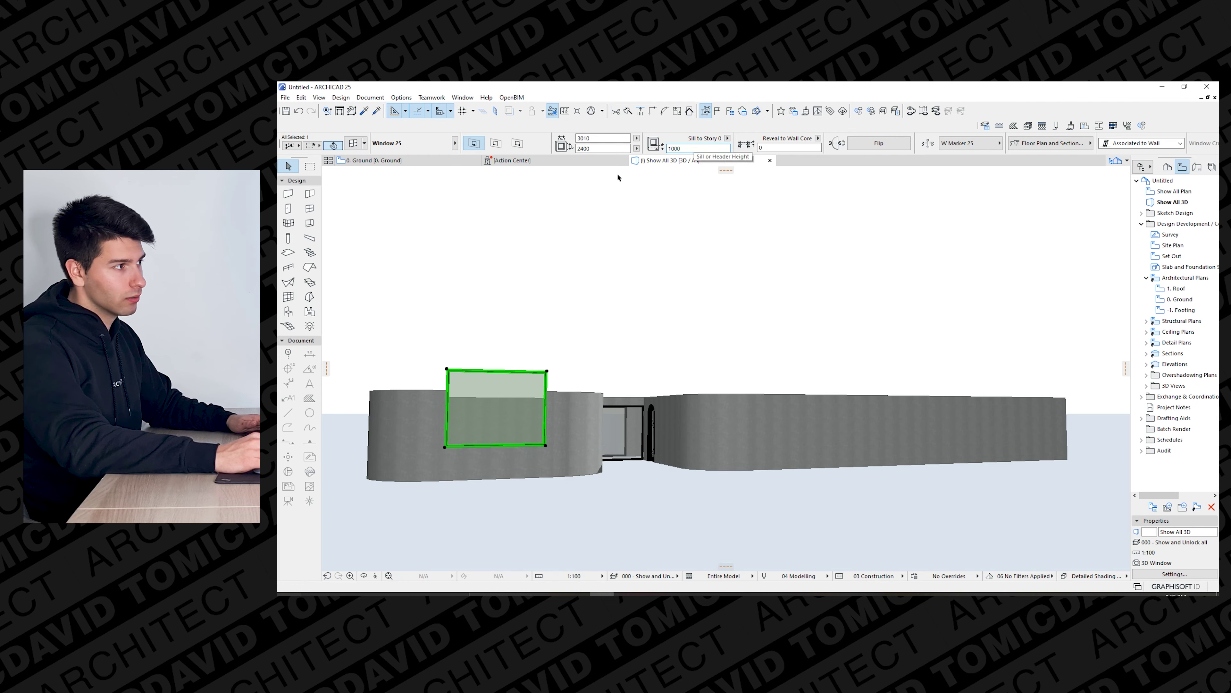
# Set the front window's height to 800 mm, after trying 1000 mm.
pyautogui.write('10')
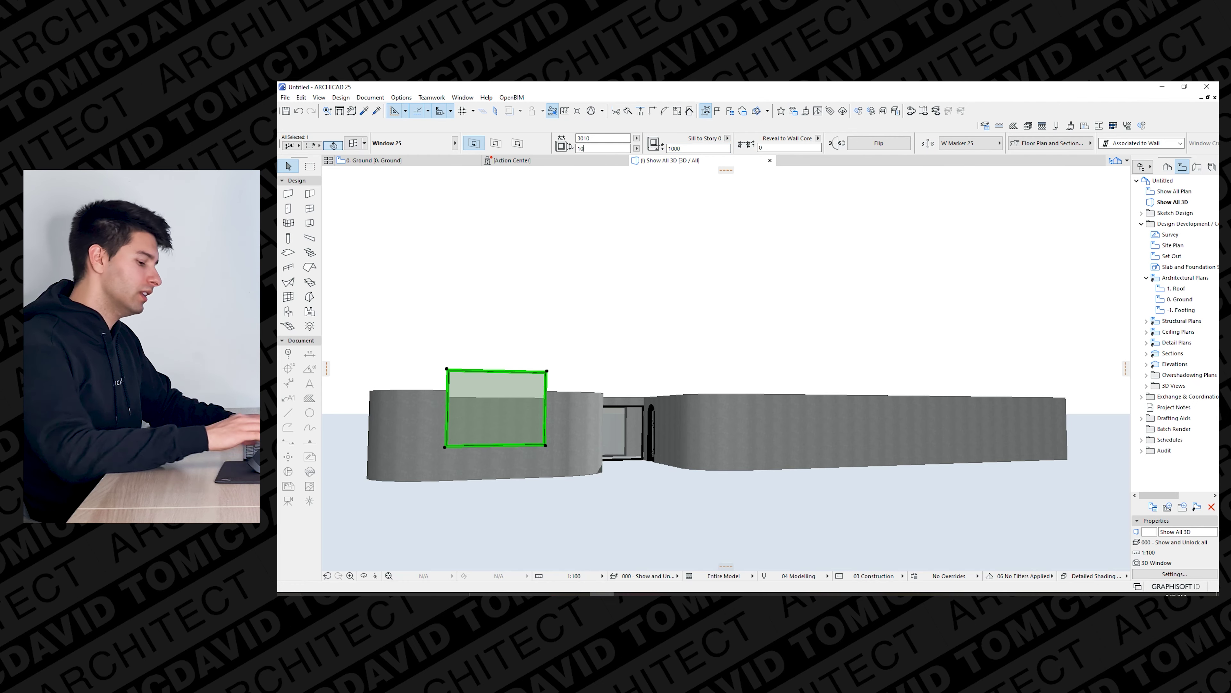
pyautogui.press('Return')
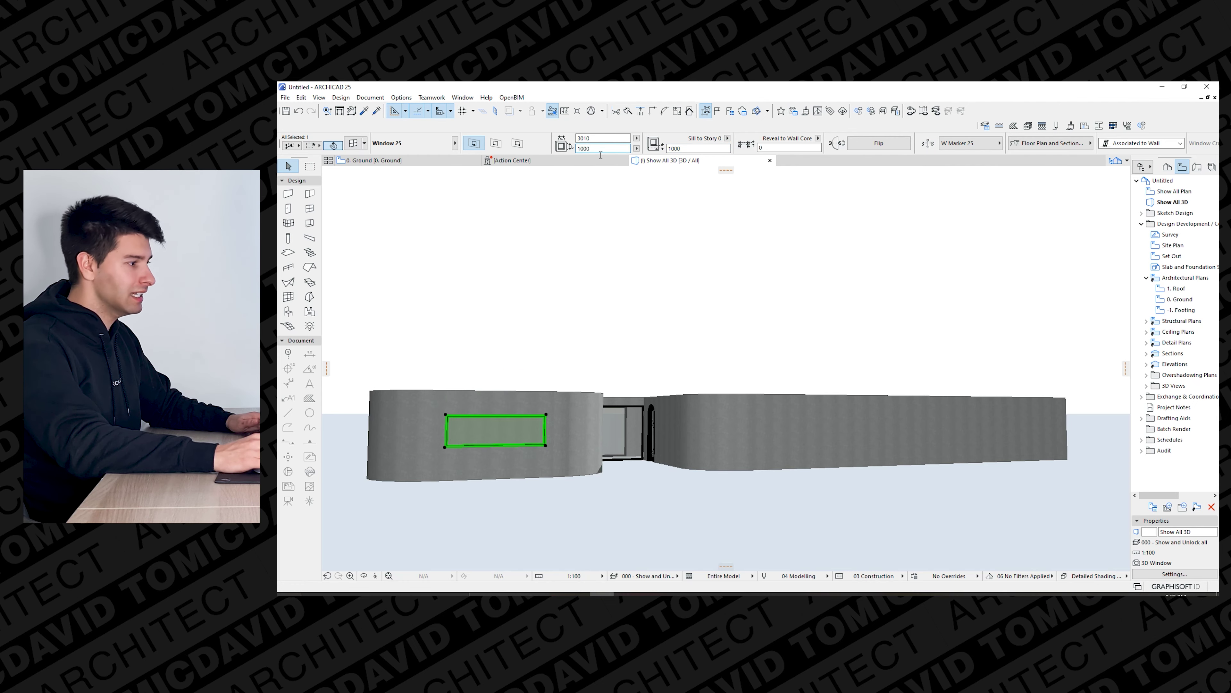
pyautogui.write('80')
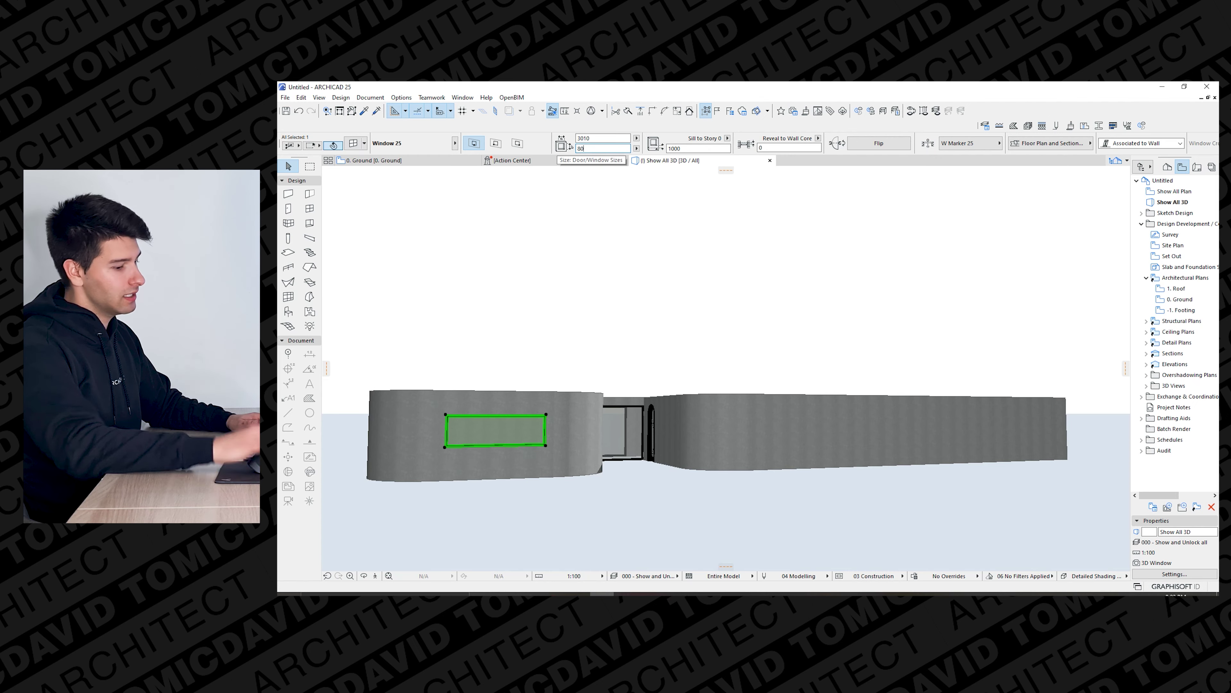
pyautogui.press('Return')
pyautogui.press('Escape')
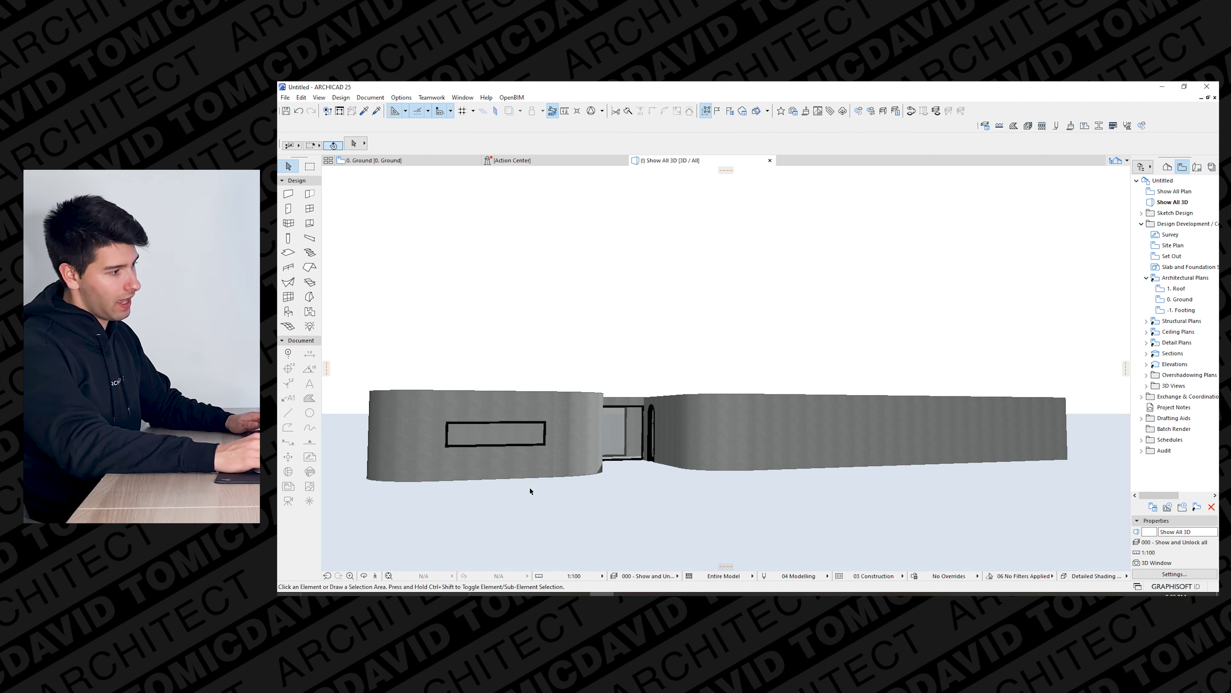
# Place a copy of the front window directly below it in the same wall, about 900 mm down.
pyautogui.keyDown('shift'); pyautogui.moveTo(530, 491); pyautogui.dragTo(491, 482, button='middle'); pyautogui.keyUp('shift')
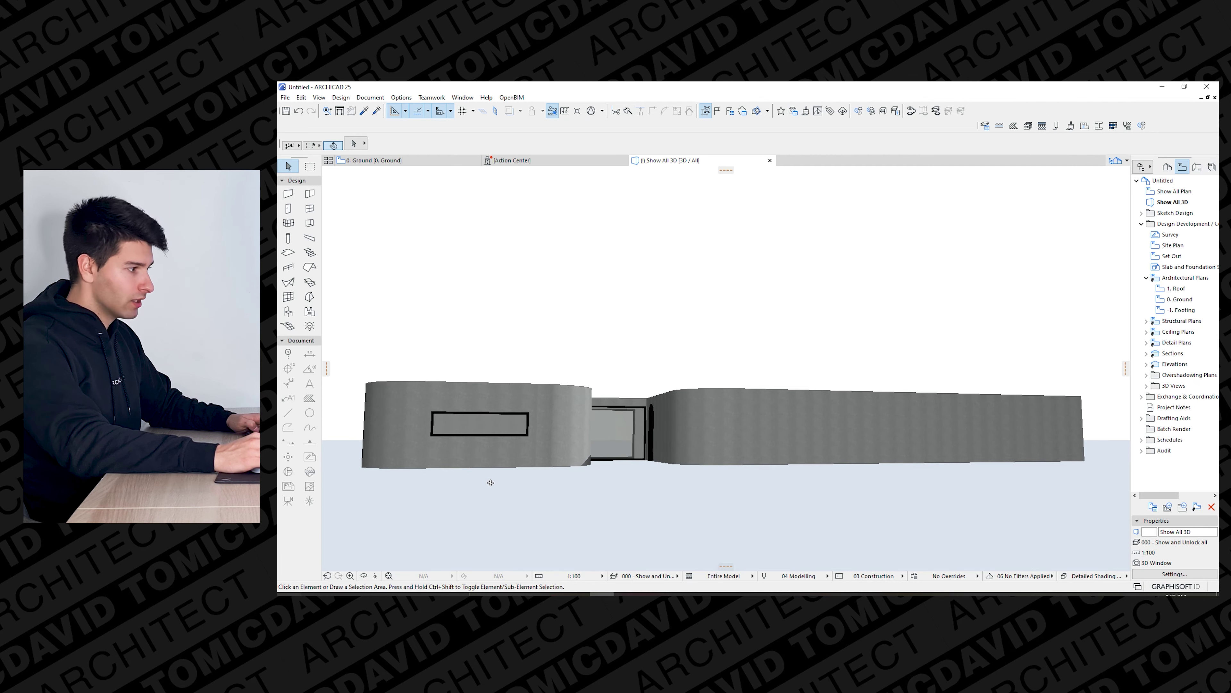
pyautogui.keyDown('shift'); pyautogui.moveTo(432, 423); pyautogui.dragTo(486, 420, button='middle'); pyautogui.keyUp('shift')
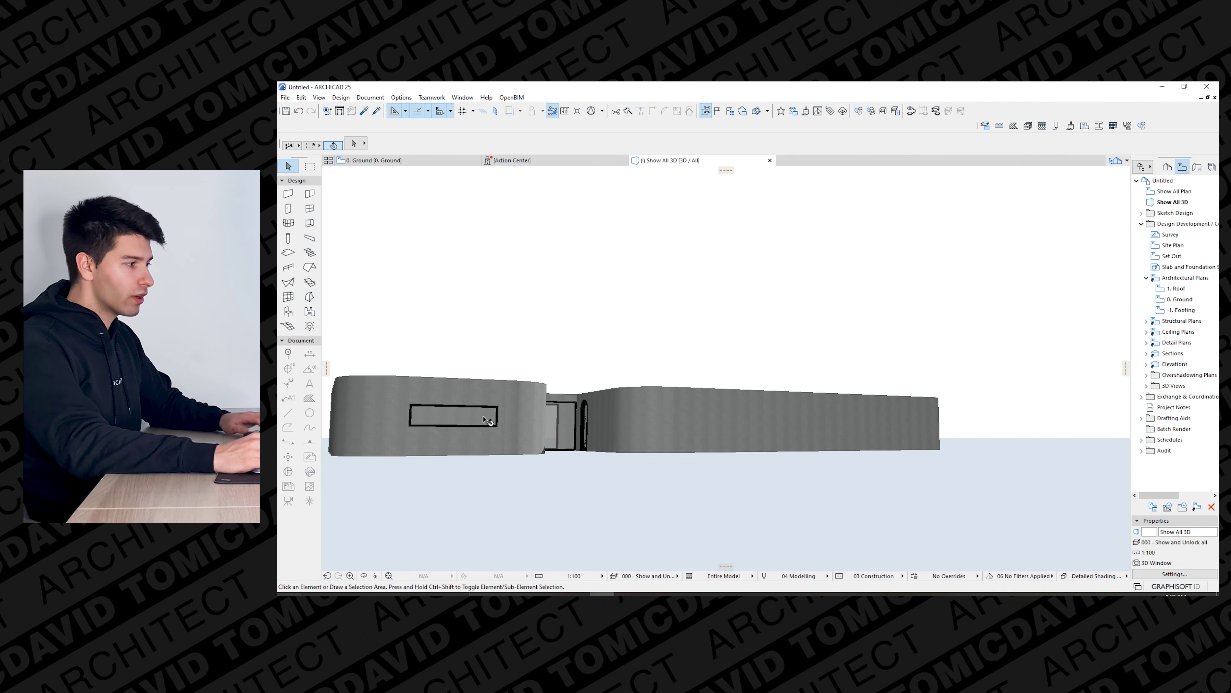
pyautogui.click(471, 420)
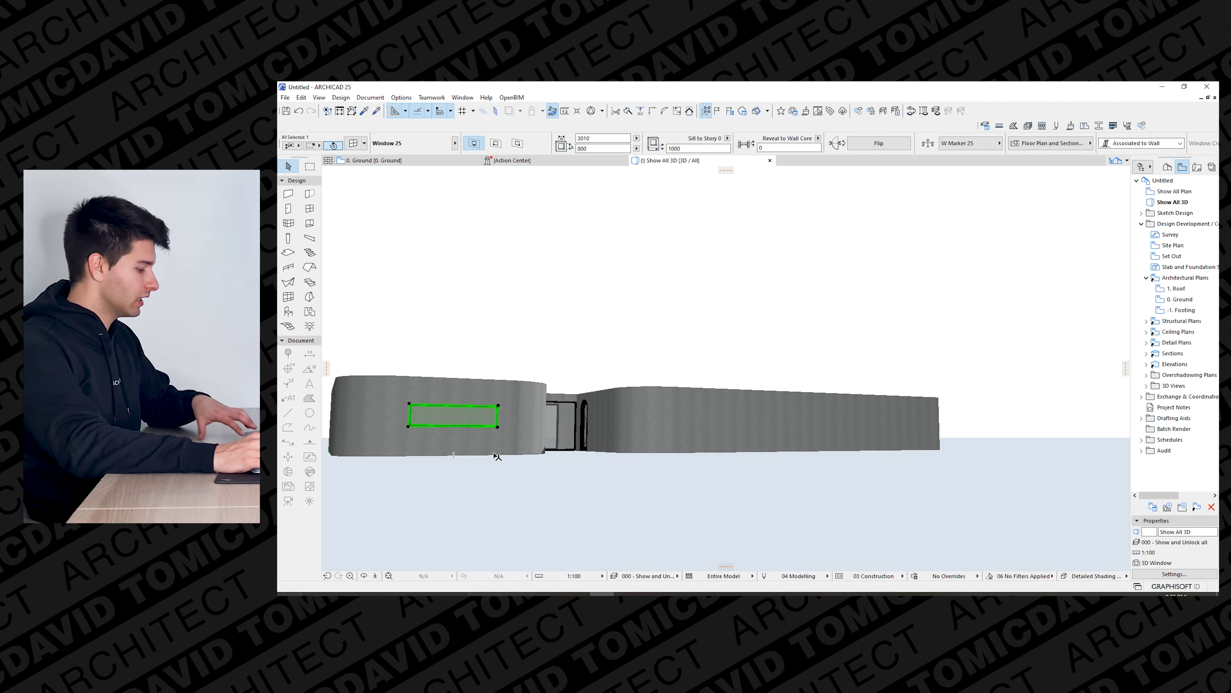
pyautogui.click(499, 429)
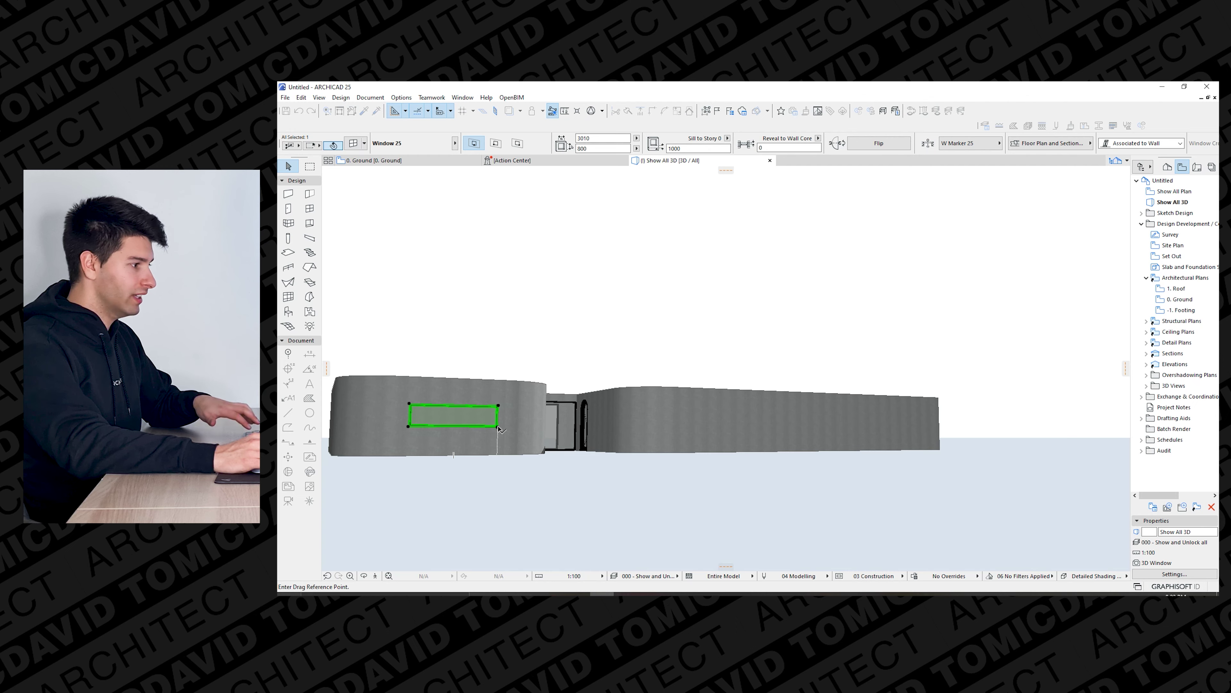
pyautogui.click(499, 428)
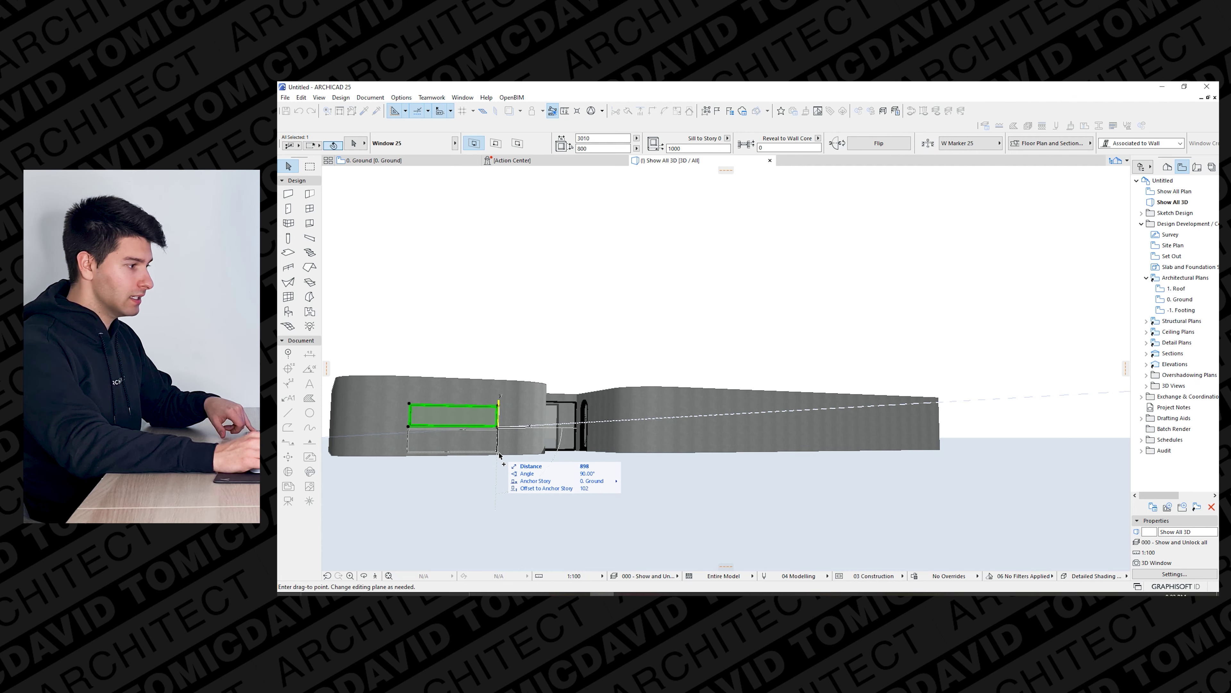
pyautogui.click(500, 458)
pyautogui.click(476, 520)
# Delete the lower window copy from the smaller wing's front wall.
pyautogui.keyDown('shift'); pyautogui.moveTo(485, 439); pyautogui.dragTo(522, 480, button='middle'); pyautogui.keyUp('shift')
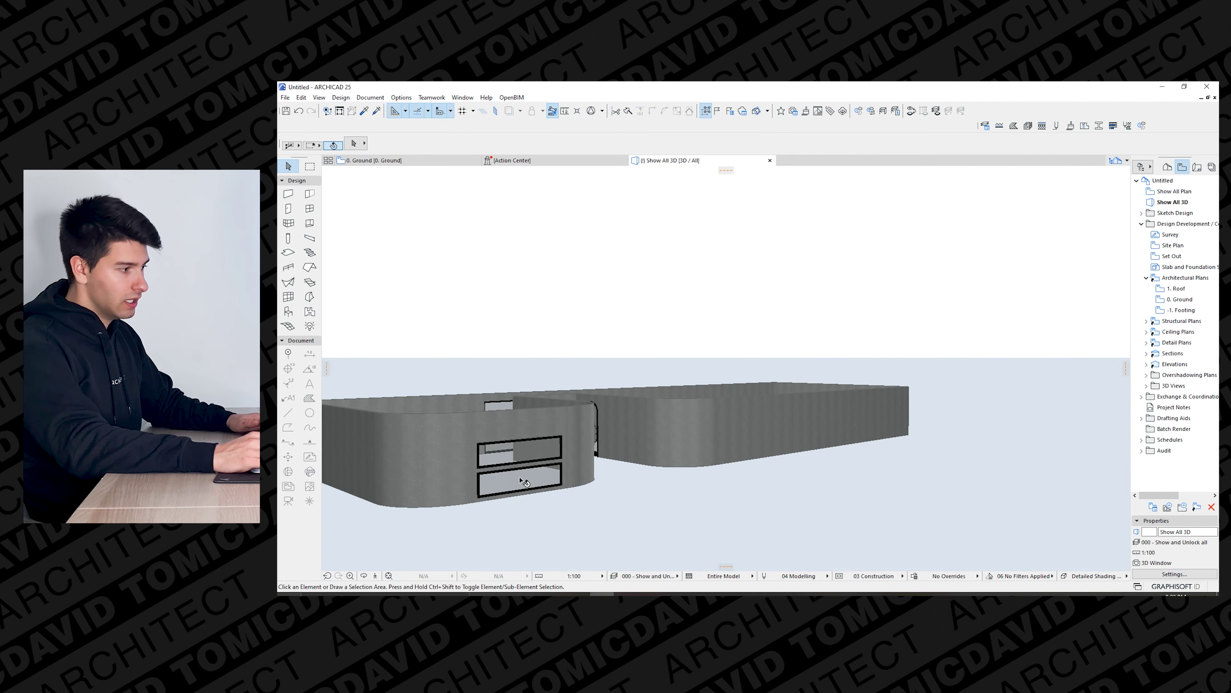
pyautogui.click(523, 480)
pyautogui.press('Delete')
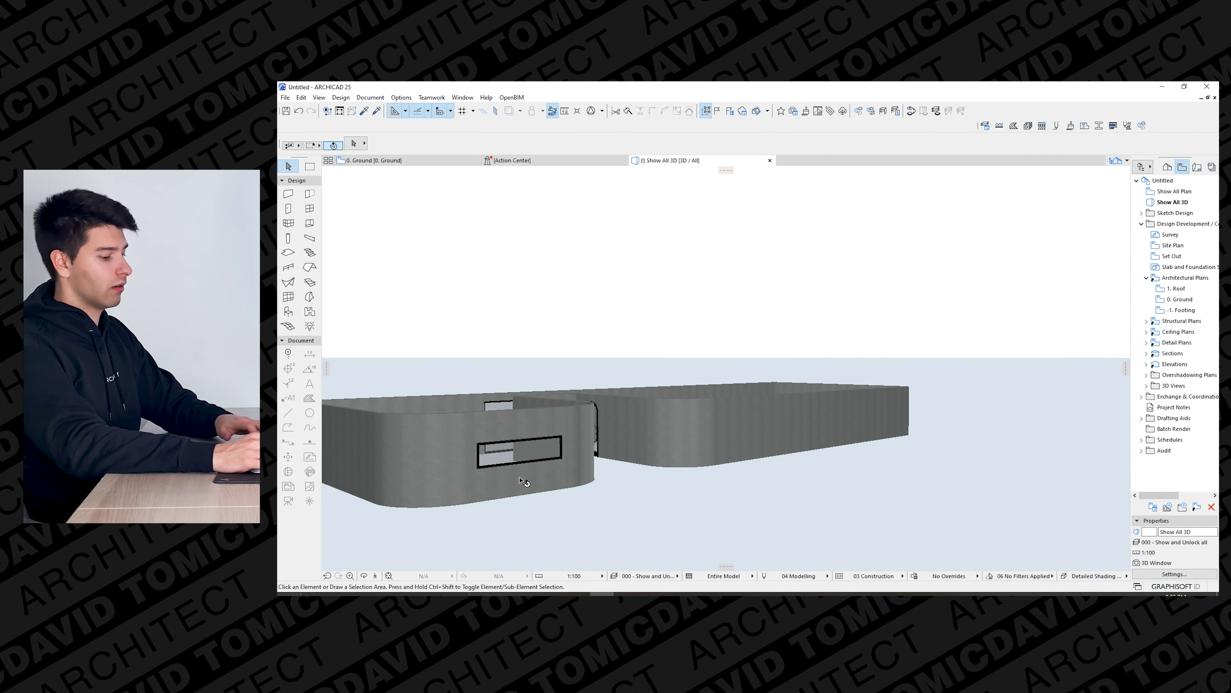
# Open the smaller wing's front window settings and go to the Window Settings and Opening page.
pyautogui.keyDown('shift'); pyautogui.moveTo(588, 490); pyautogui.dragTo(545, 462, button='middle'); pyautogui.keyUp('shift')
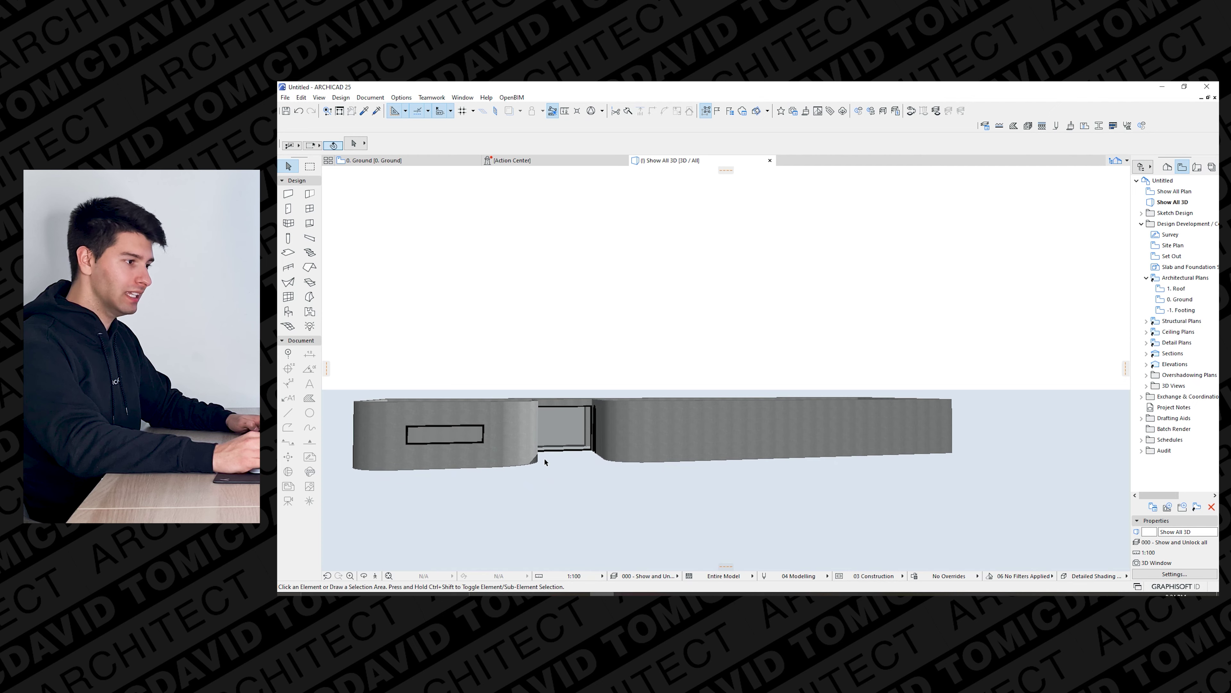
pyautogui.moveTo(547, 451)
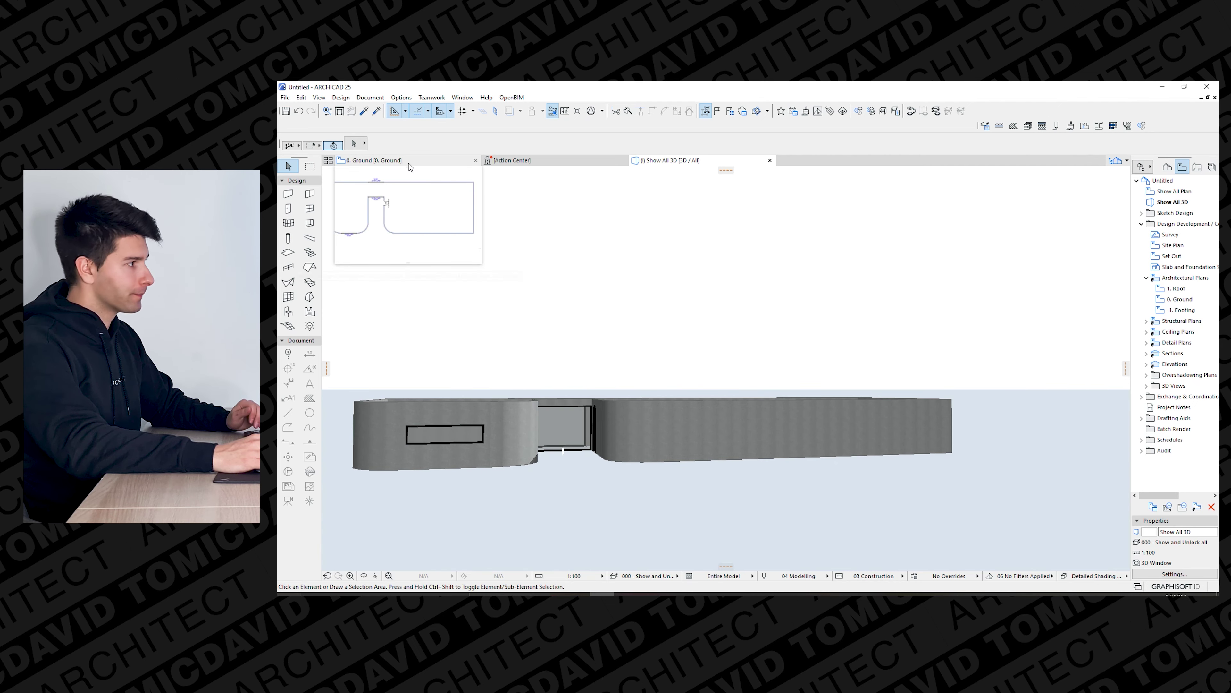
pyautogui.keyDown('shift'); pyautogui.moveTo(467, 432); pyautogui.dragTo(482, 451, button='middle'); pyautogui.keyUp('shift')
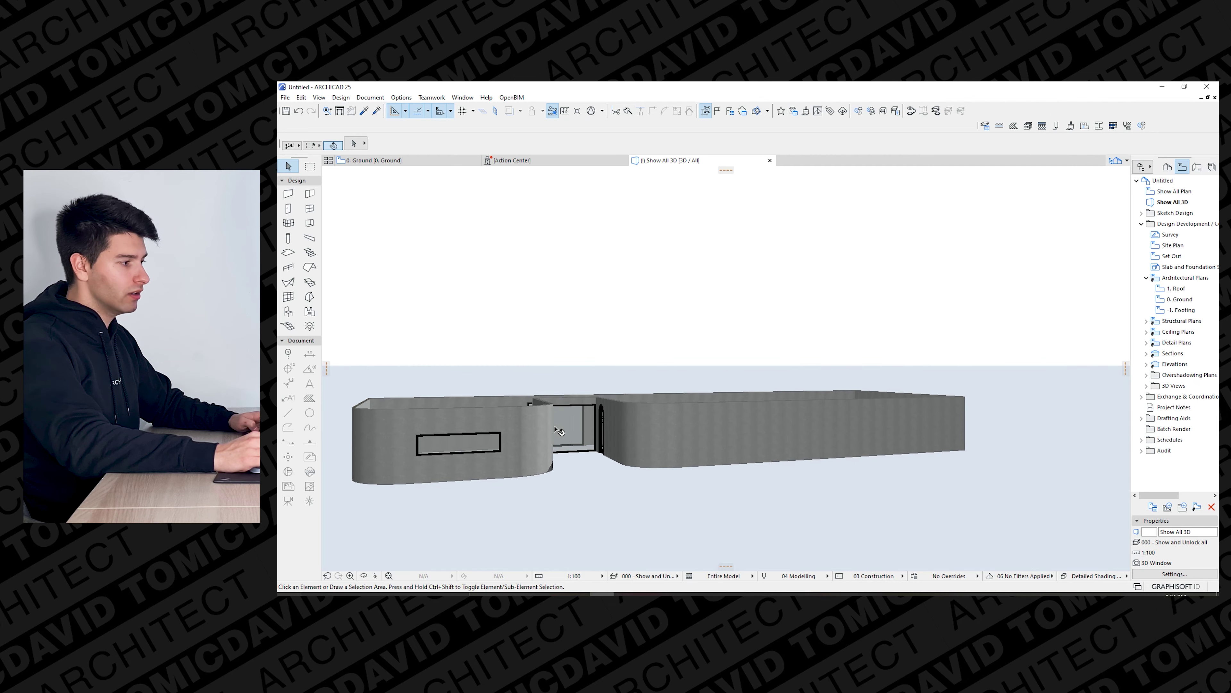
pyautogui.click(456, 451)
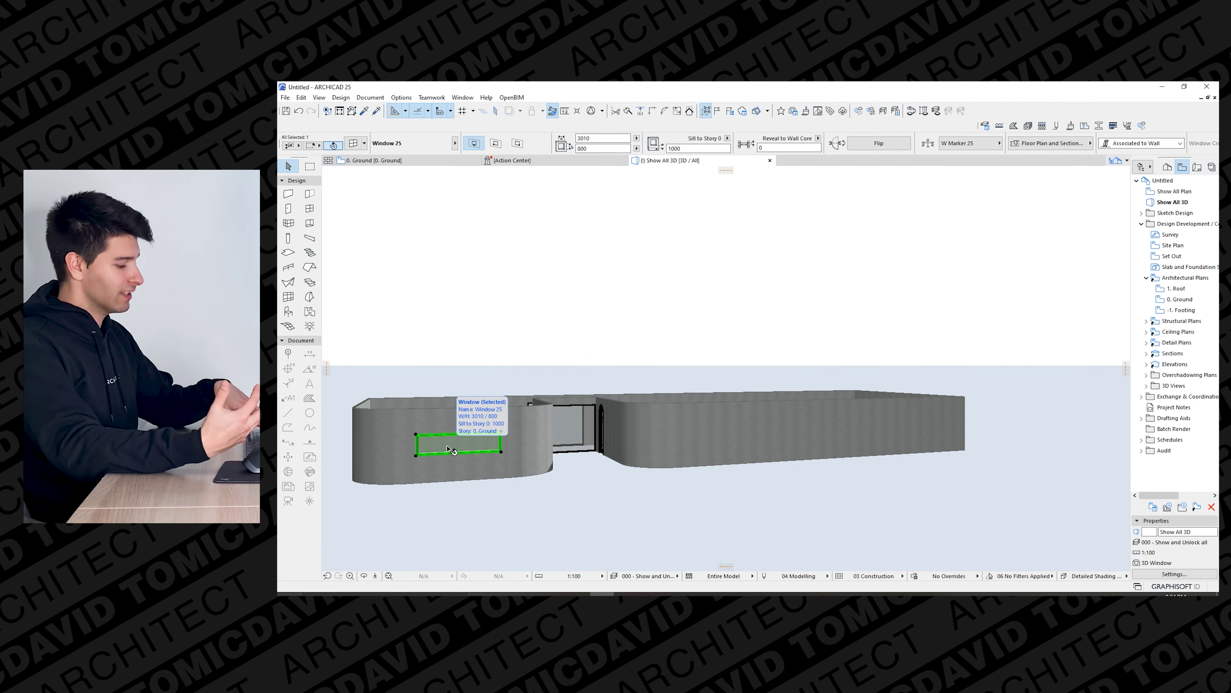
pyautogui.doubleClick(448, 448)
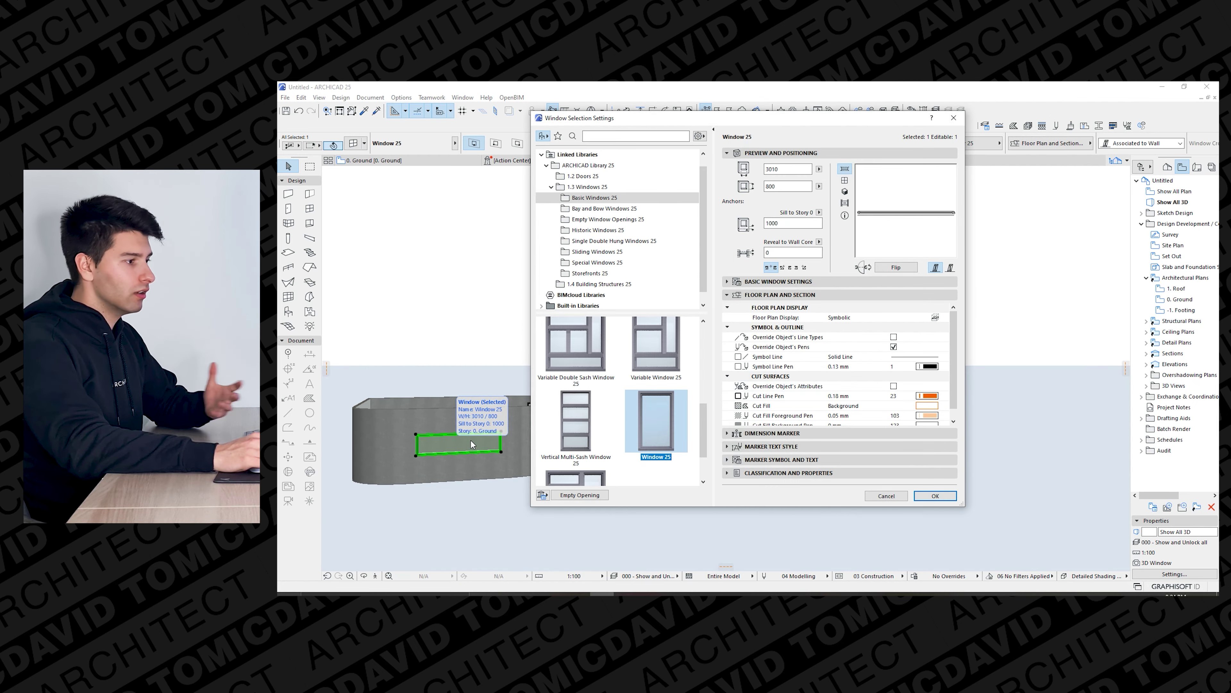
pyautogui.click(728, 282)
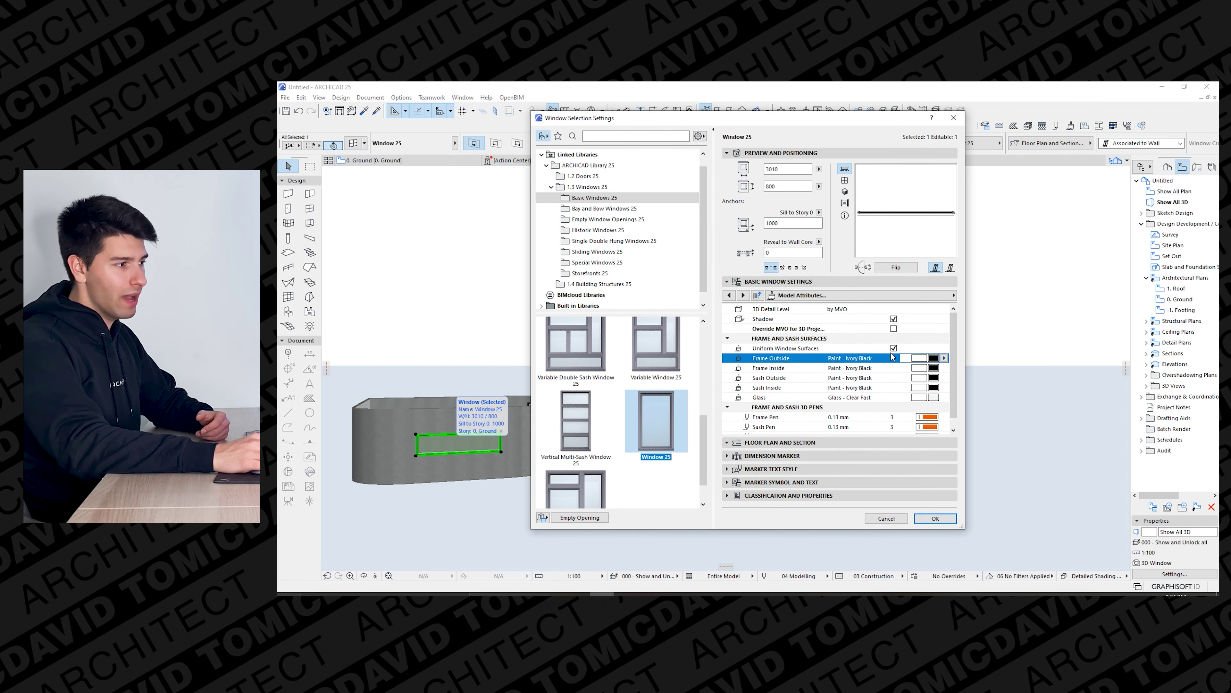
pyautogui.click(952, 295)
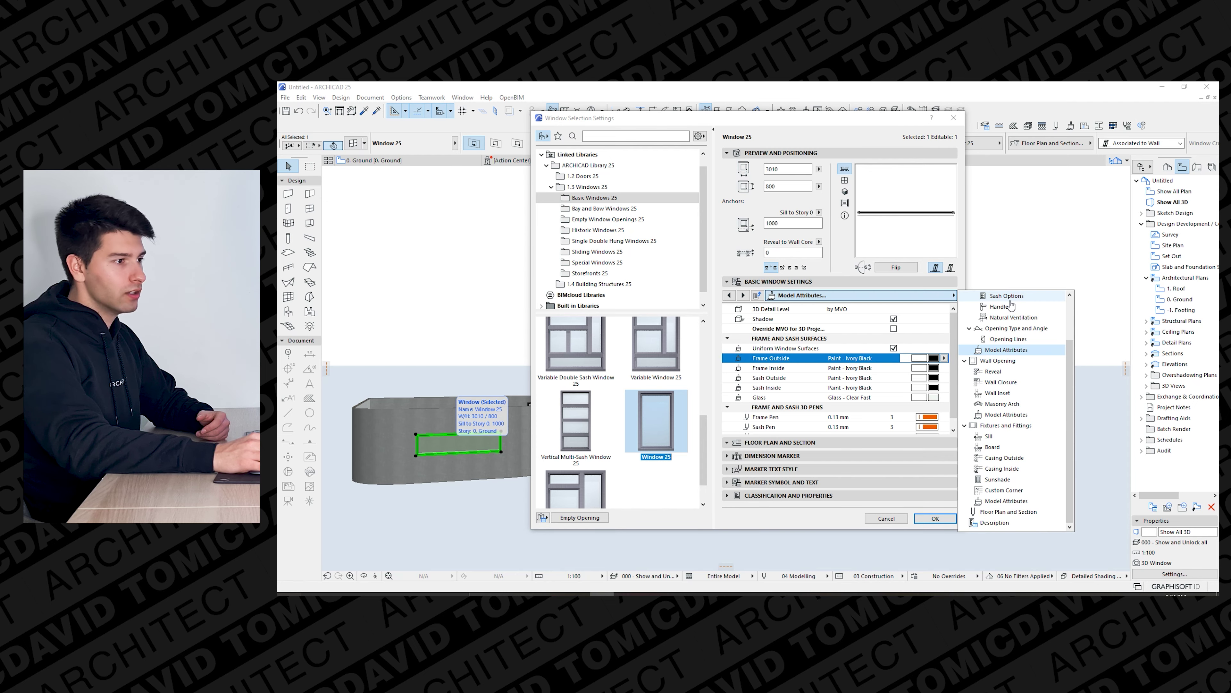
pyautogui.click(1011, 298)
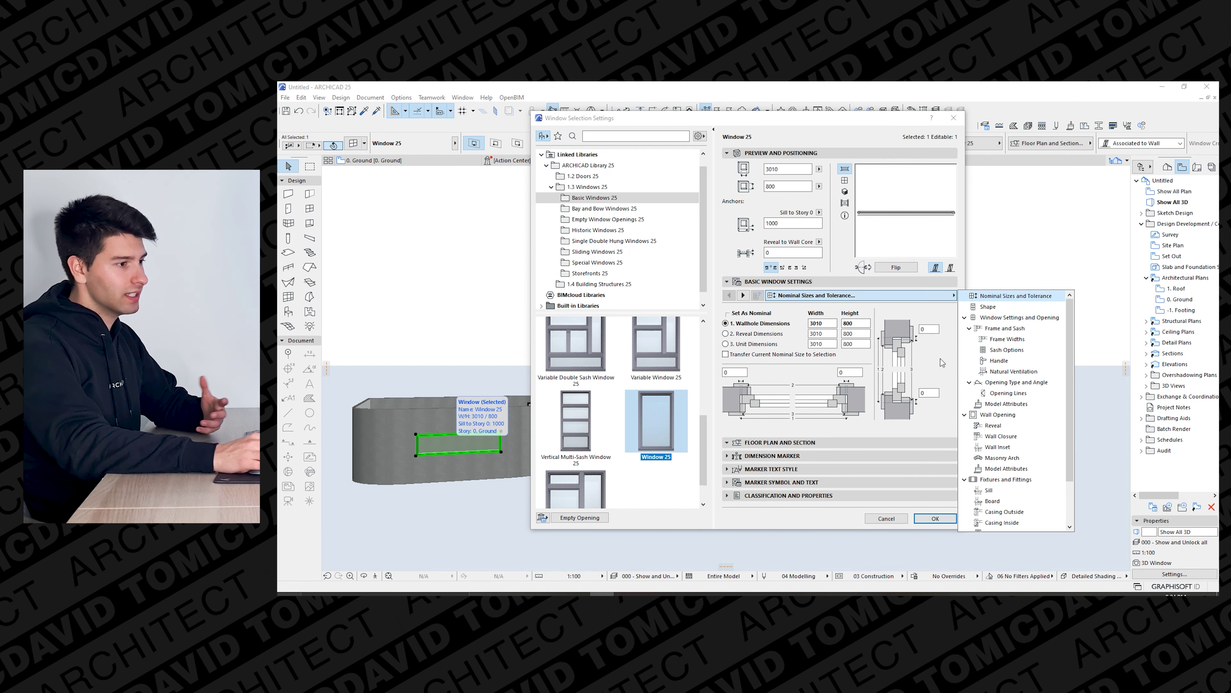
pyautogui.click(940, 358)
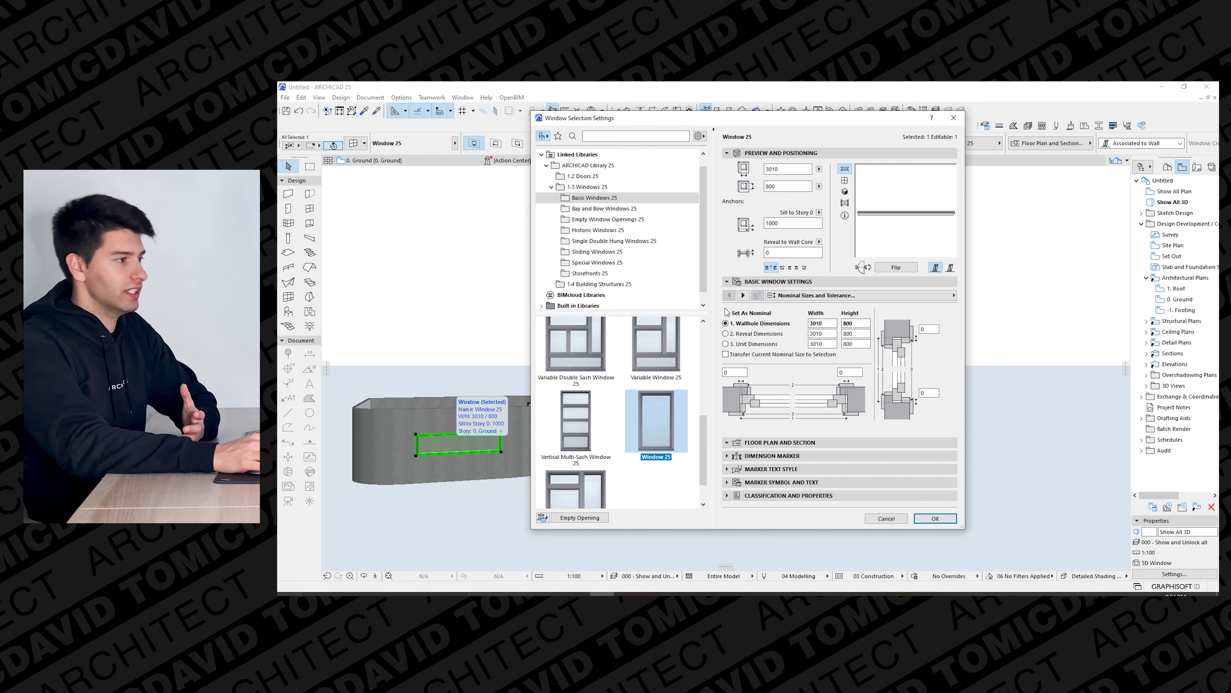
pyautogui.click(743, 295)
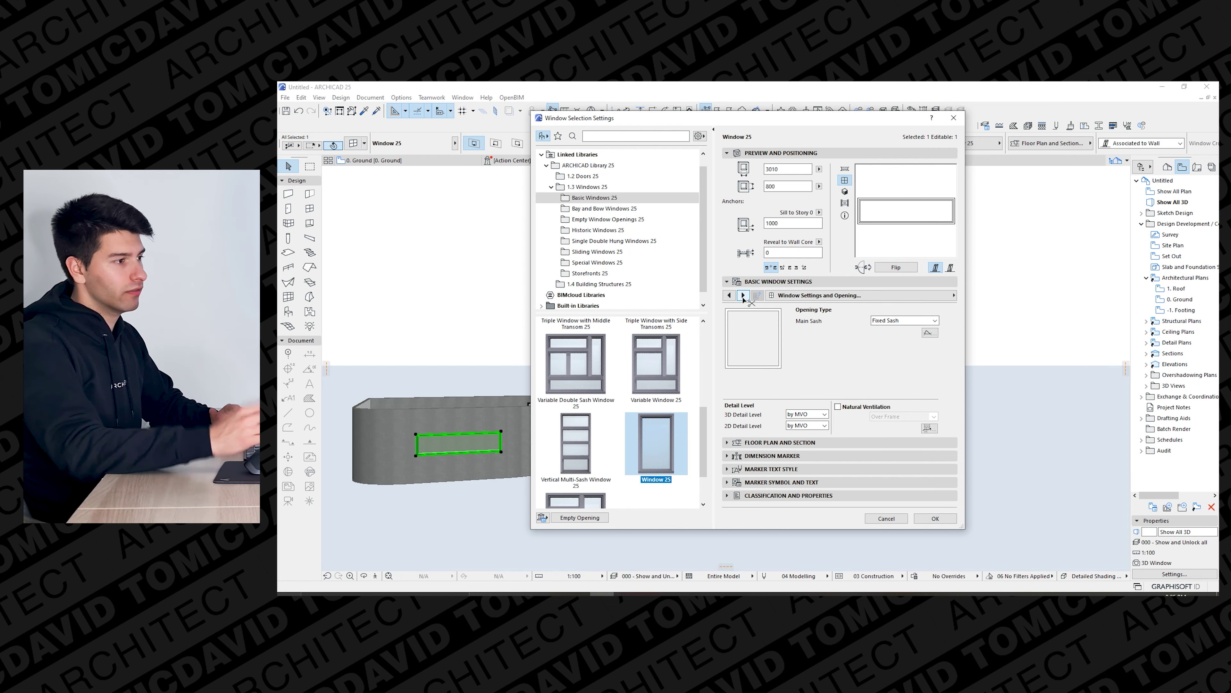
# Try the Sliding, Sliding Mirrored, Tilt-Turn, Bottom Hung, Top Hung and Double Sliding opening types for the front window's main sash.
pyautogui.click(897, 321)
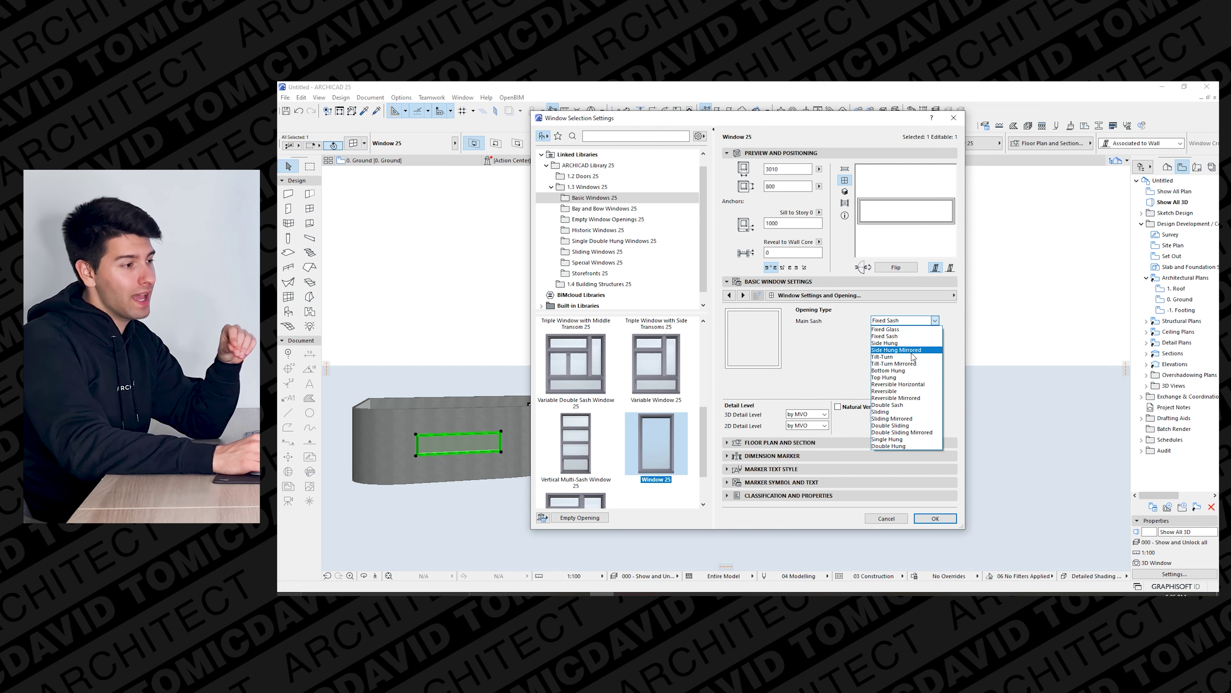
pyautogui.click(905, 418)
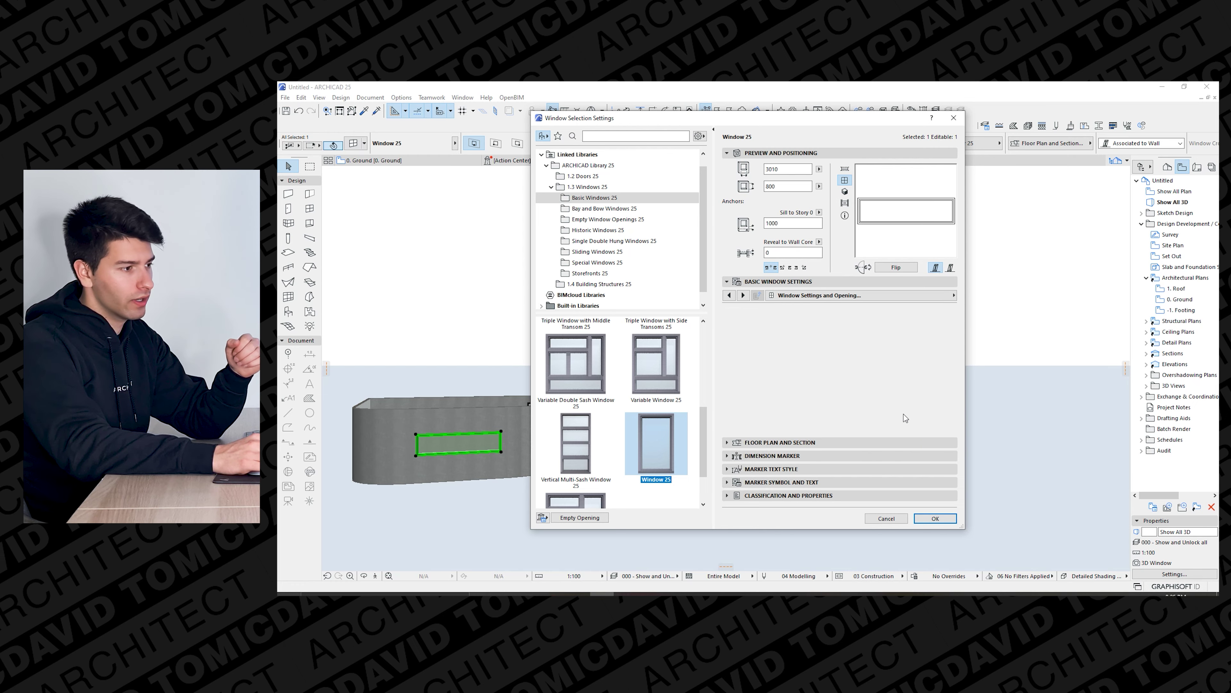
pyautogui.click(903, 321)
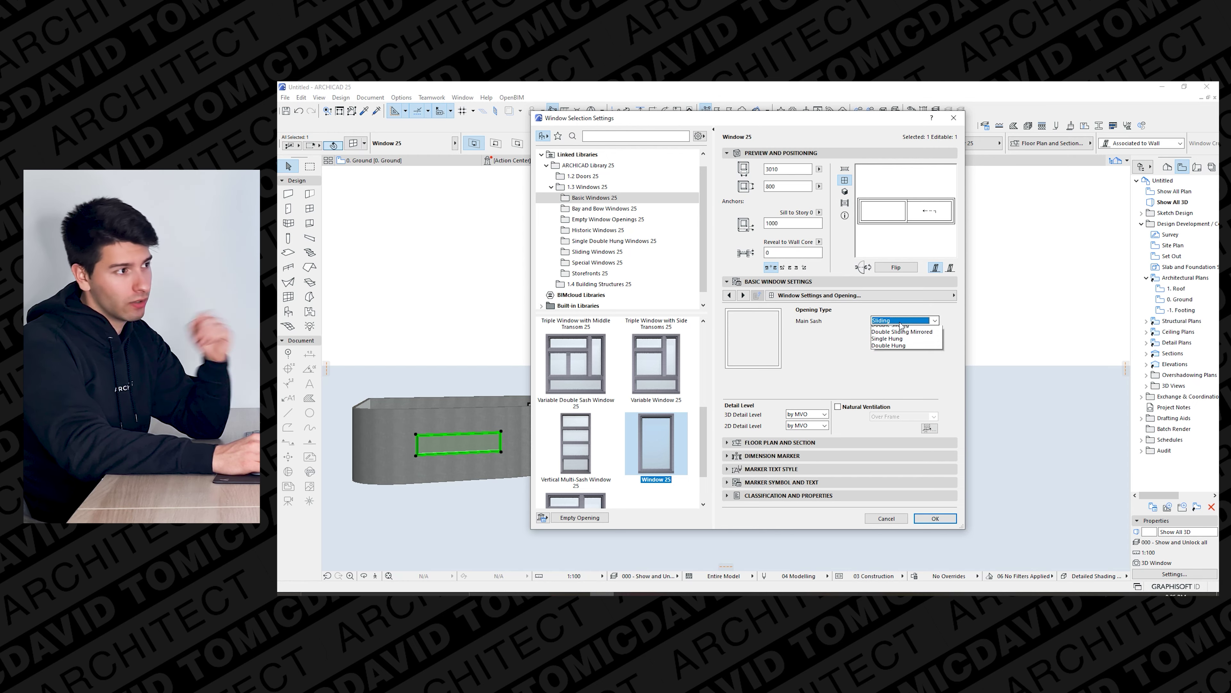
pyautogui.click(905, 424)
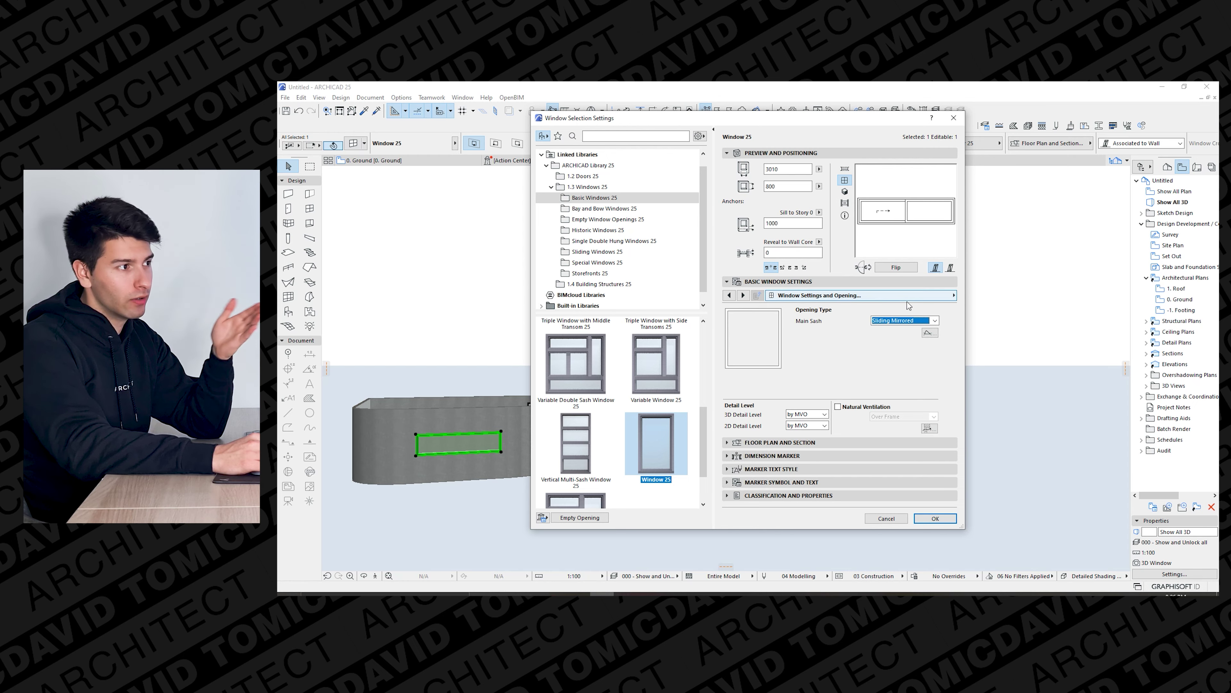
pyautogui.click(910, 321)
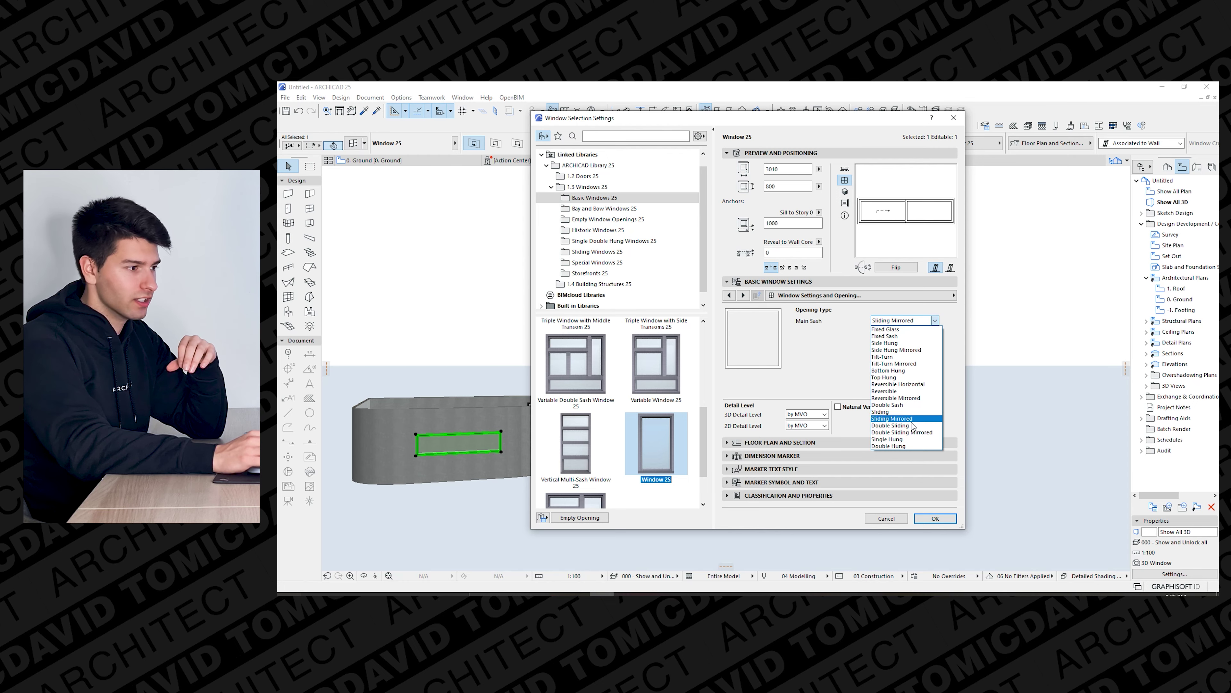
pyautogui.click(907, 357)
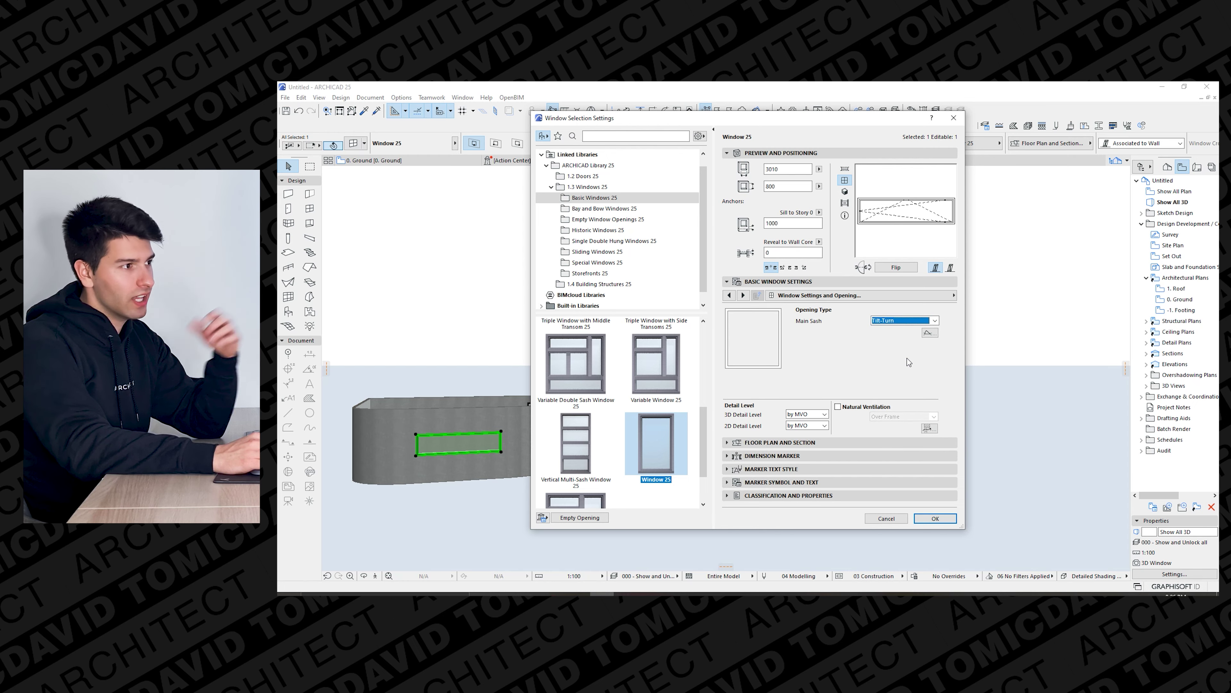
pyautogui.click(900, 321)
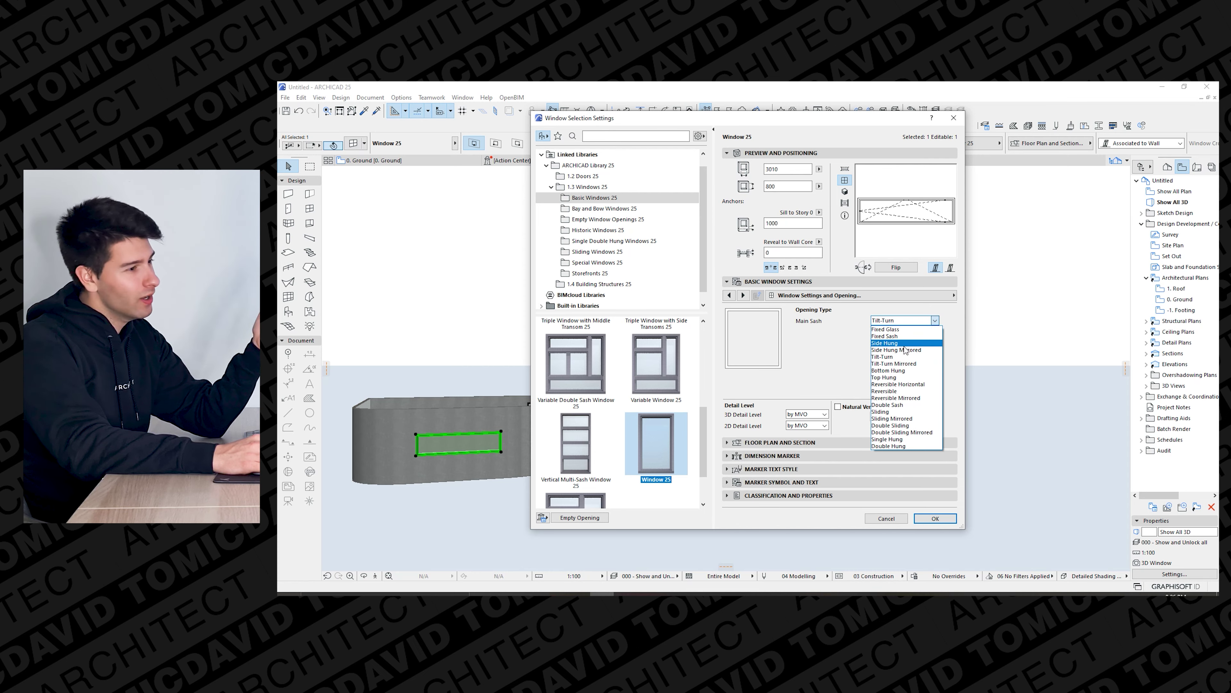
pyautogui.click(907, 371)
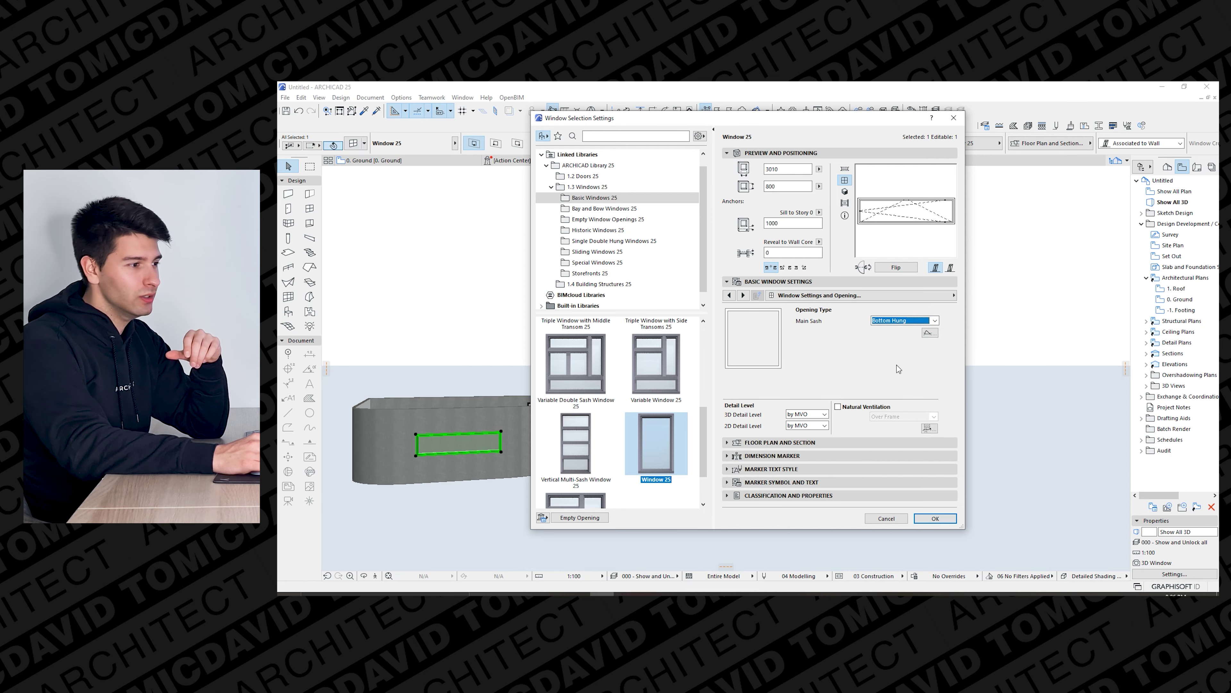
pyautogui.click(908, 320)
pyautogui.click(897, 382)
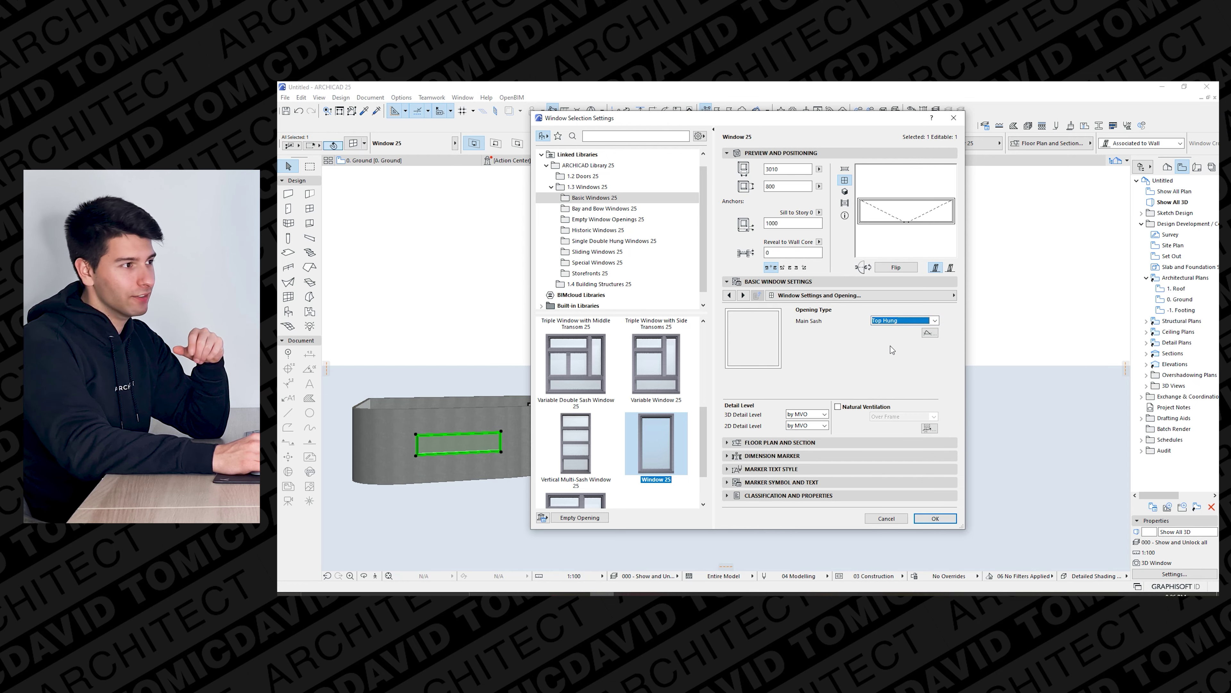
pyautogui.click(903, 321)
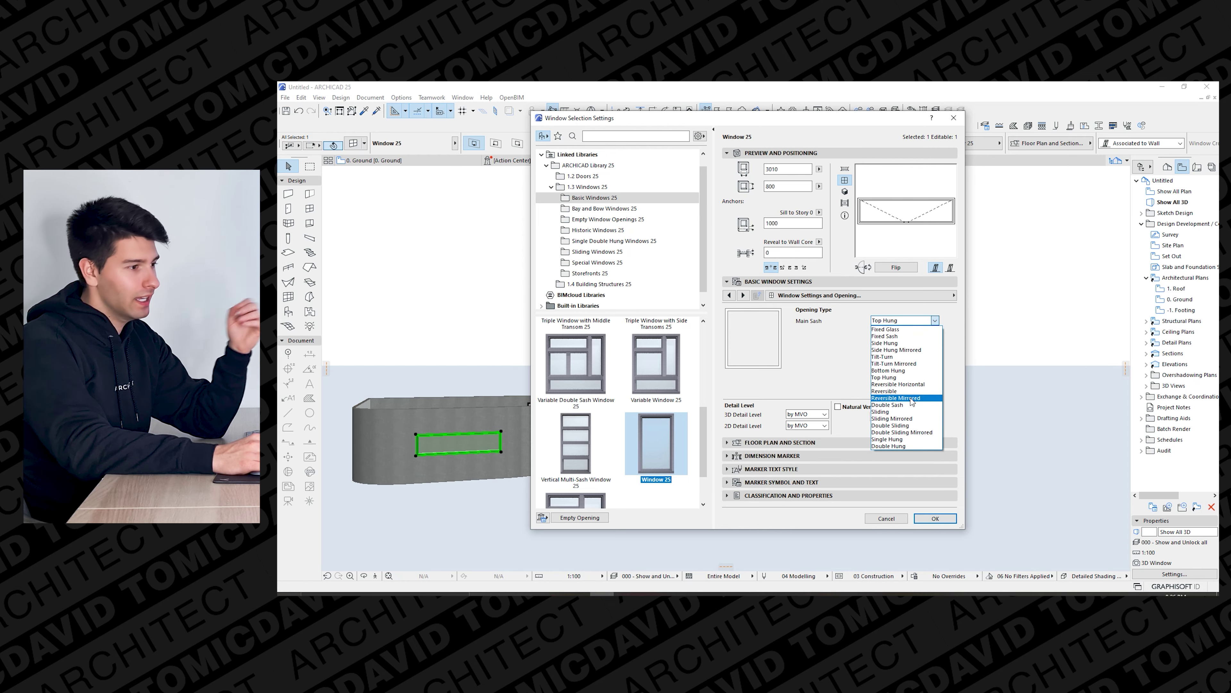
pyautogui.click(922, 427)
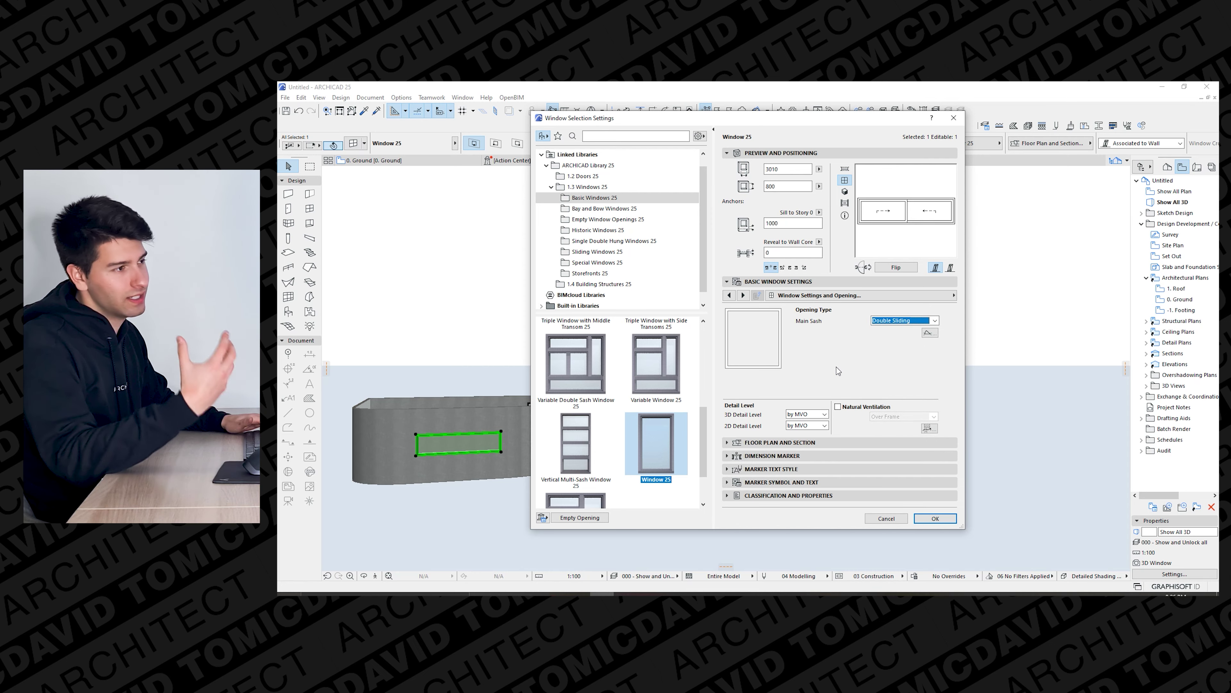
# Set the front window's main sash to Sliding and apply the settings.
pyautogui.click(902, 321)
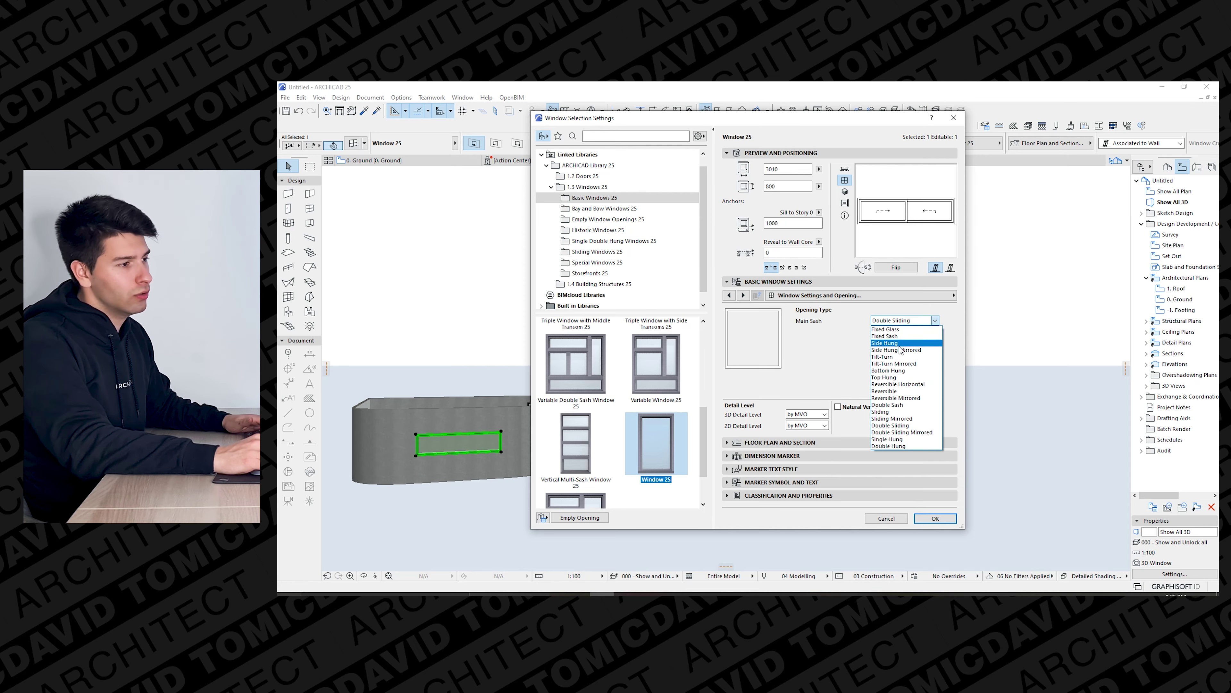
pyautogui.click(907, 413)
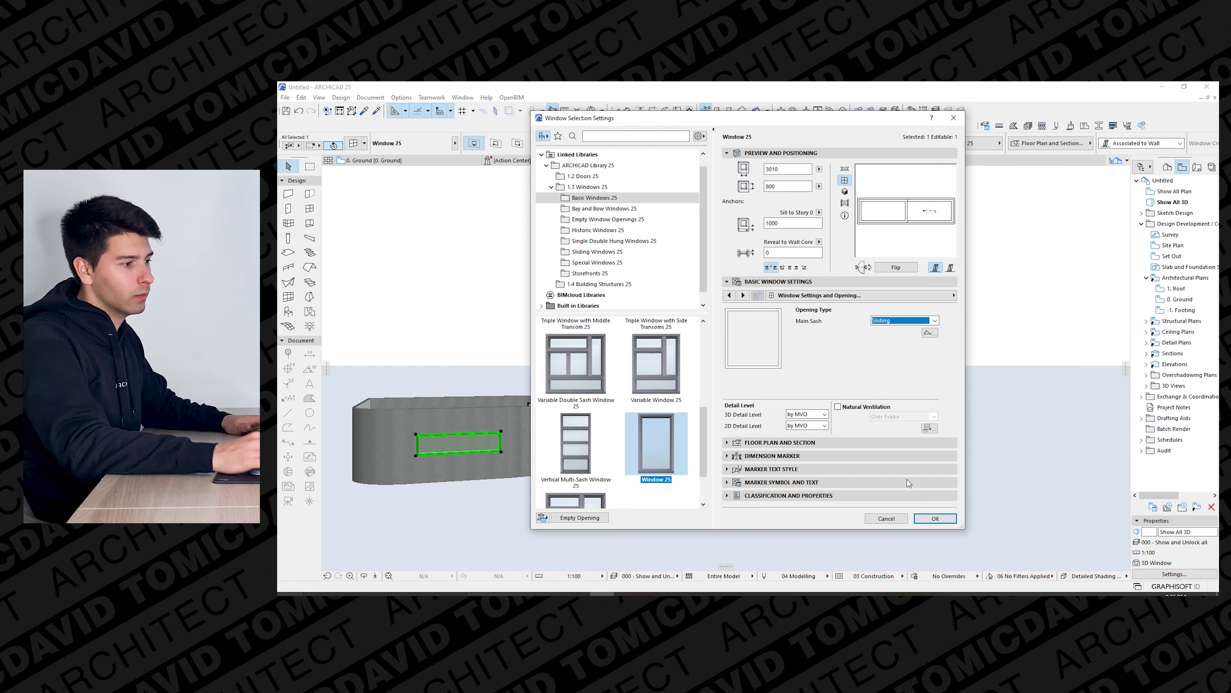
pyautogui.click(935, 518)
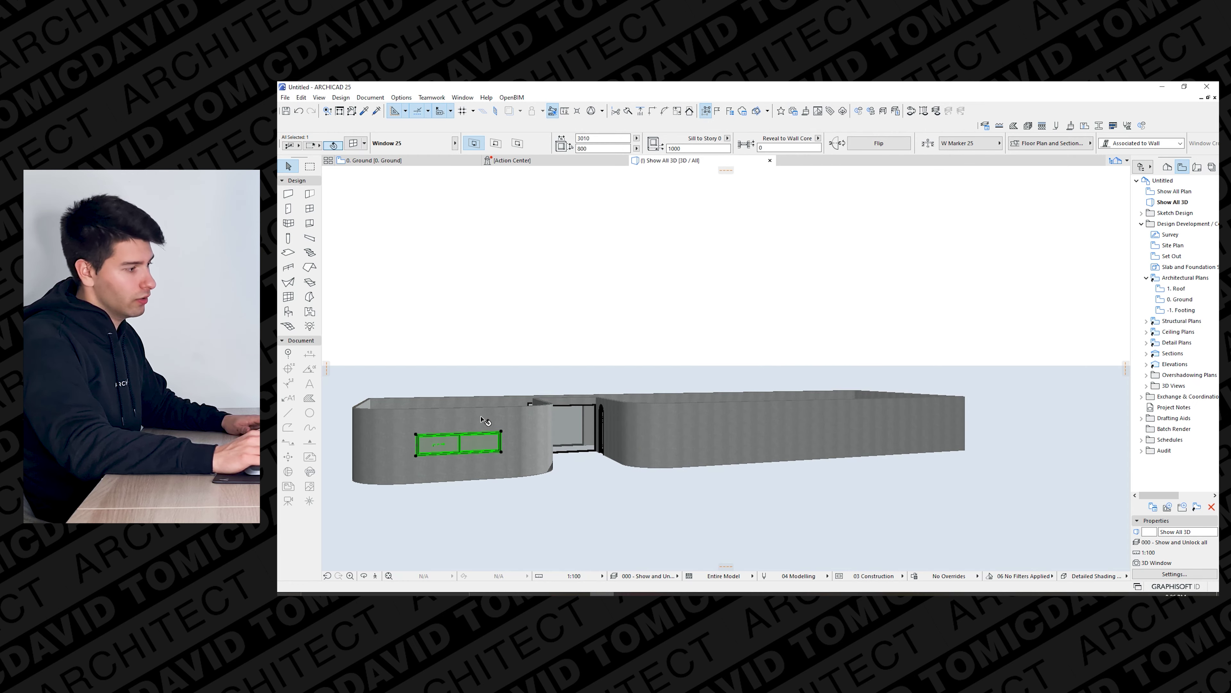
# Reopen the front window's settings, enable a Decorative sunshade and switch the window preview to 3D.
pyautogui.keyDown('shift'); pyautogui.moveTo(597, 446); pyautogui.dragTo(518, 426, button='middle'); pyautogui.keyUp('shift')
pyautogui.scroll(1, 515, 422)
pyautogui.click(550, 451)
pyautogui.hotkey('ctrl', 't')
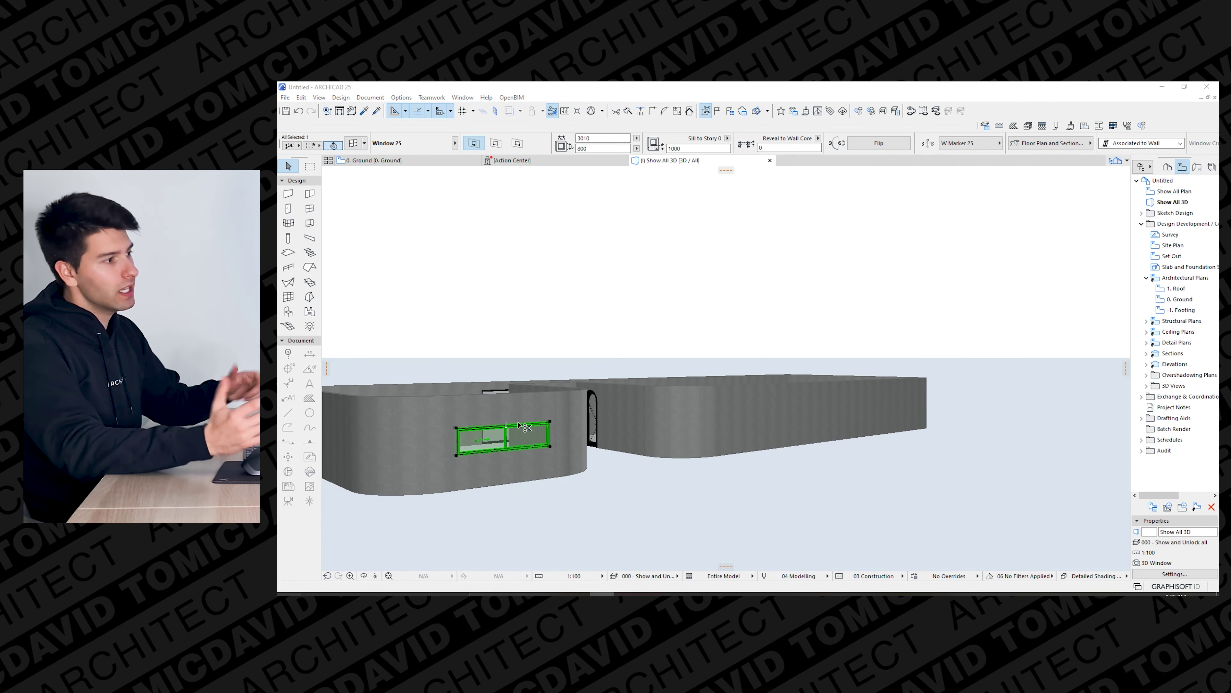
pyautogui.click(743, 296)
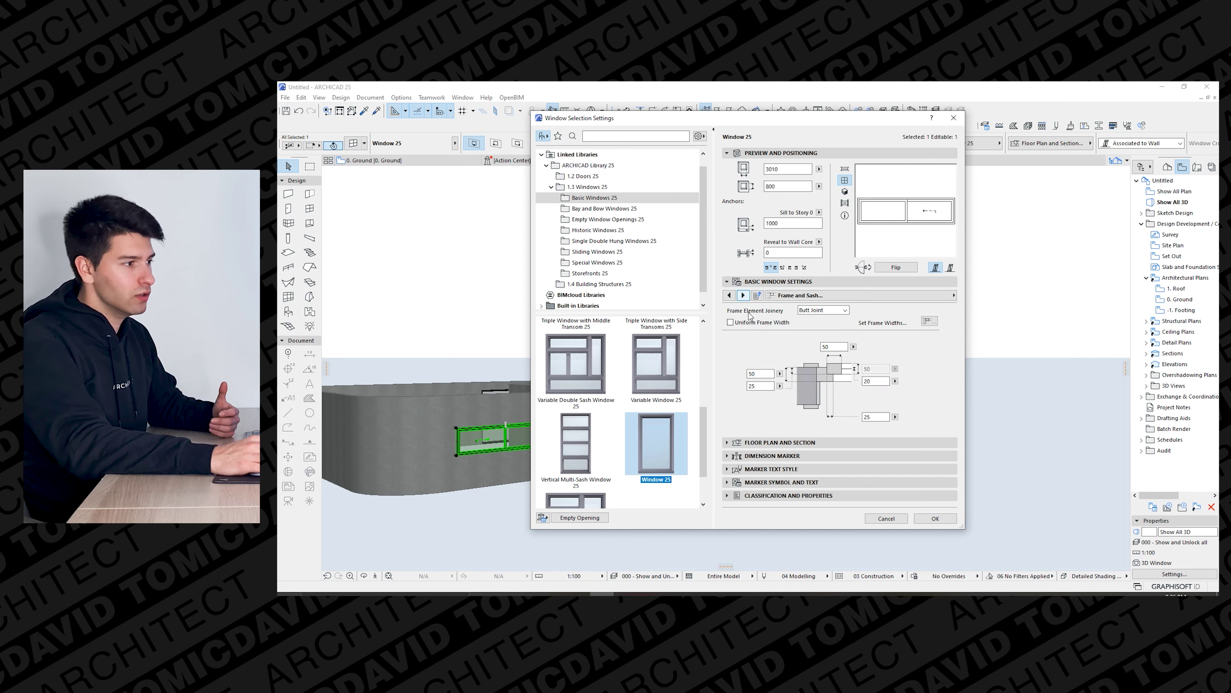
pyautogui.click(744, 295)
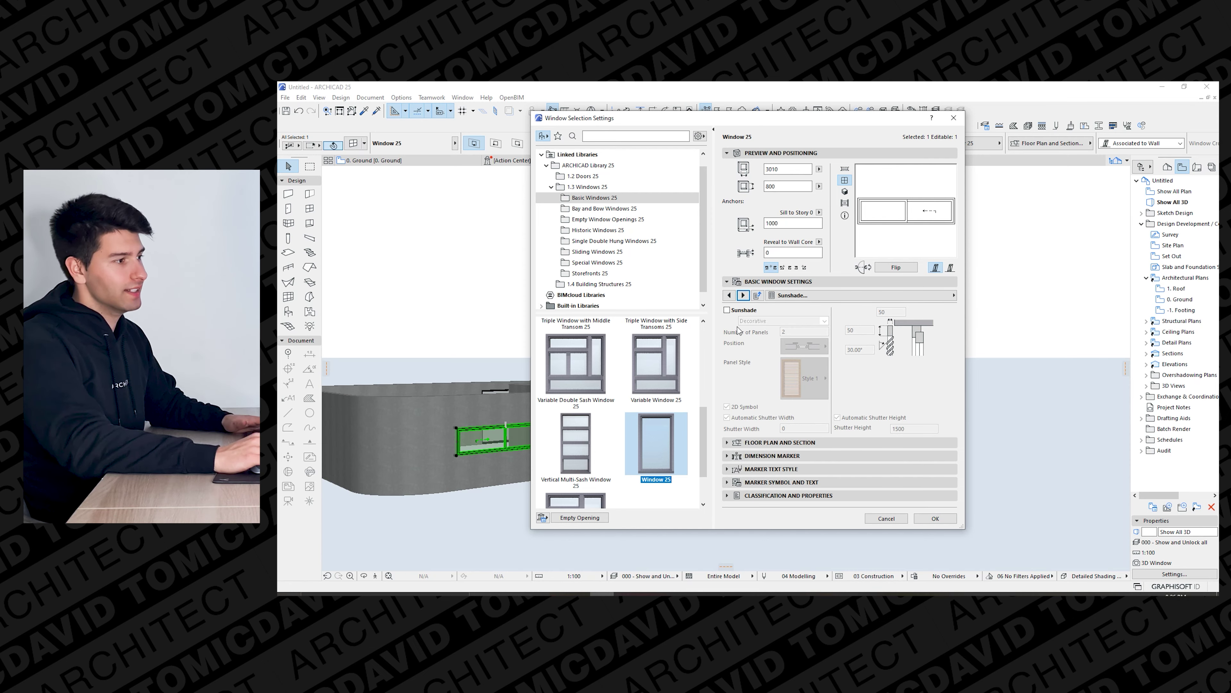
pyautogui.click(727, 310)
pyautogui.click(781, 321)
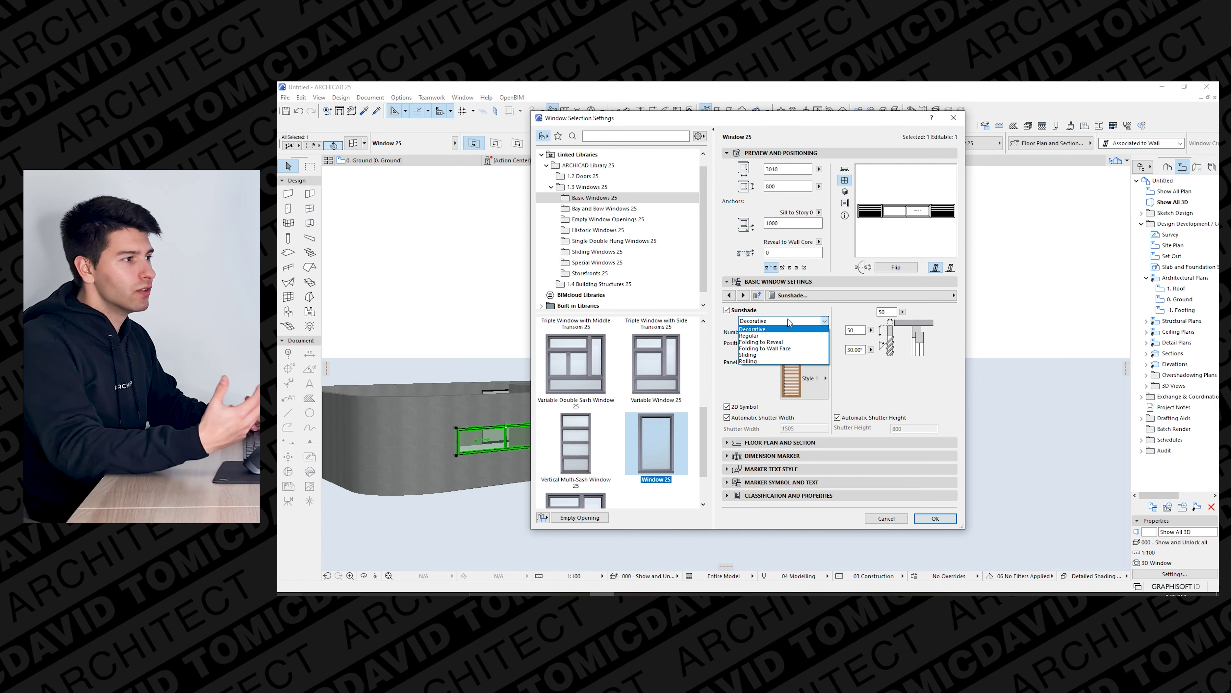
pyautogui.click(788, 320)
pyautogui.click(844, 191)
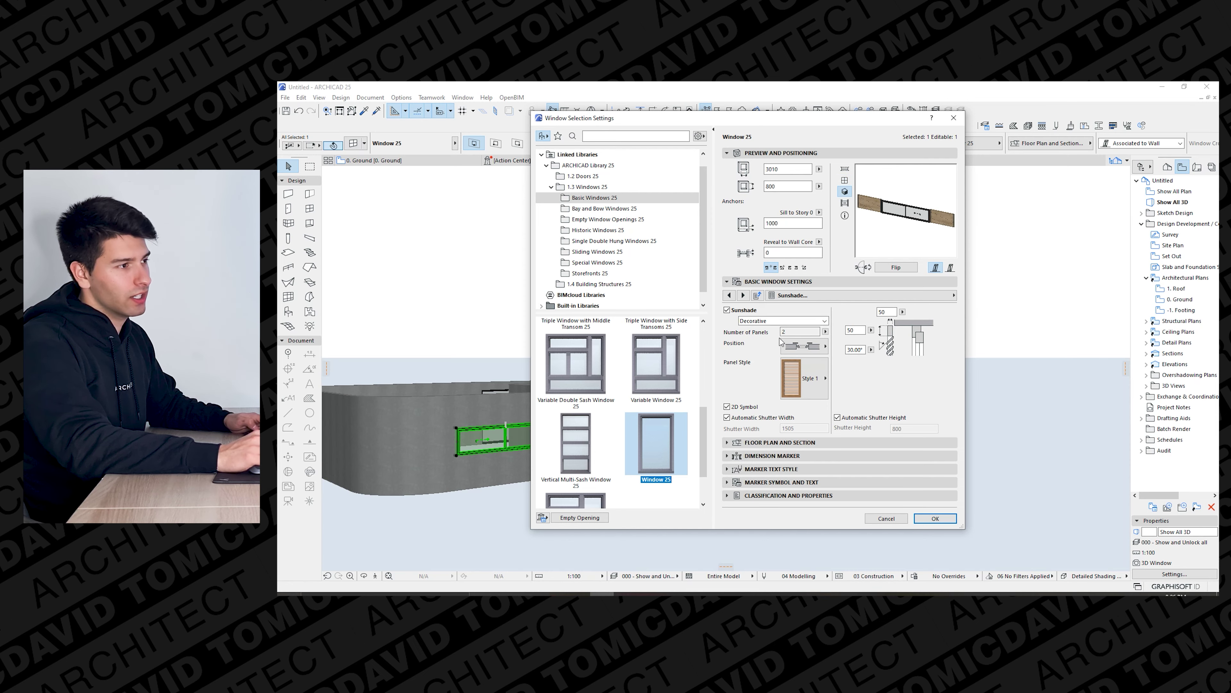
# Change the sunshade type to Folding to Wall Face, after trying Regular and Folding to Reveal.
pyautogui.click(768, 321)
pyautogui.click(774, 336)
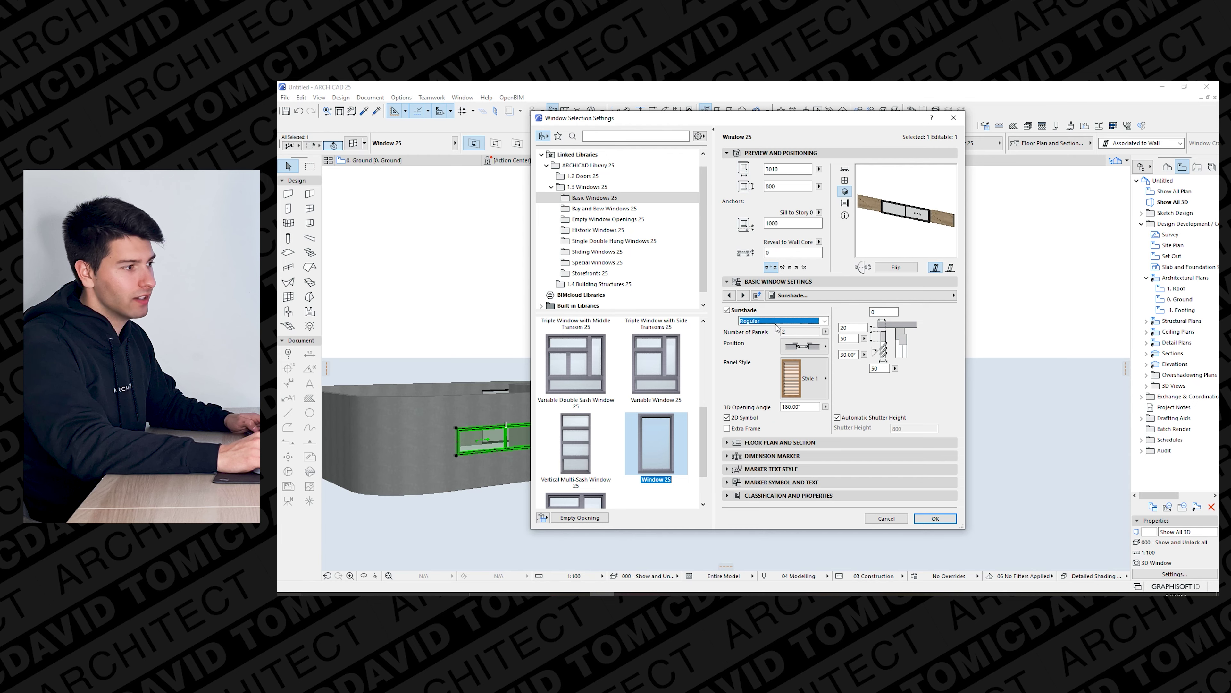
pyautogui.click(782, 321)
pyautogui.click(778, 345)
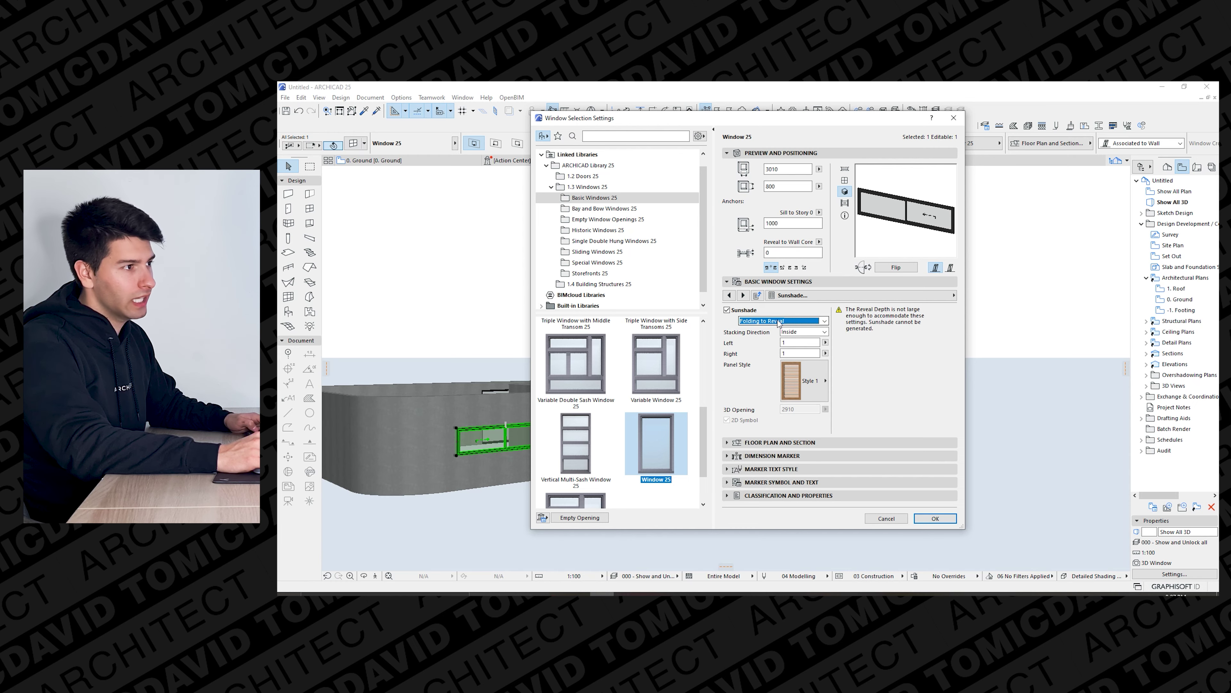
pyautogui.click(778, 321)
pyautogui.click(777, 350)
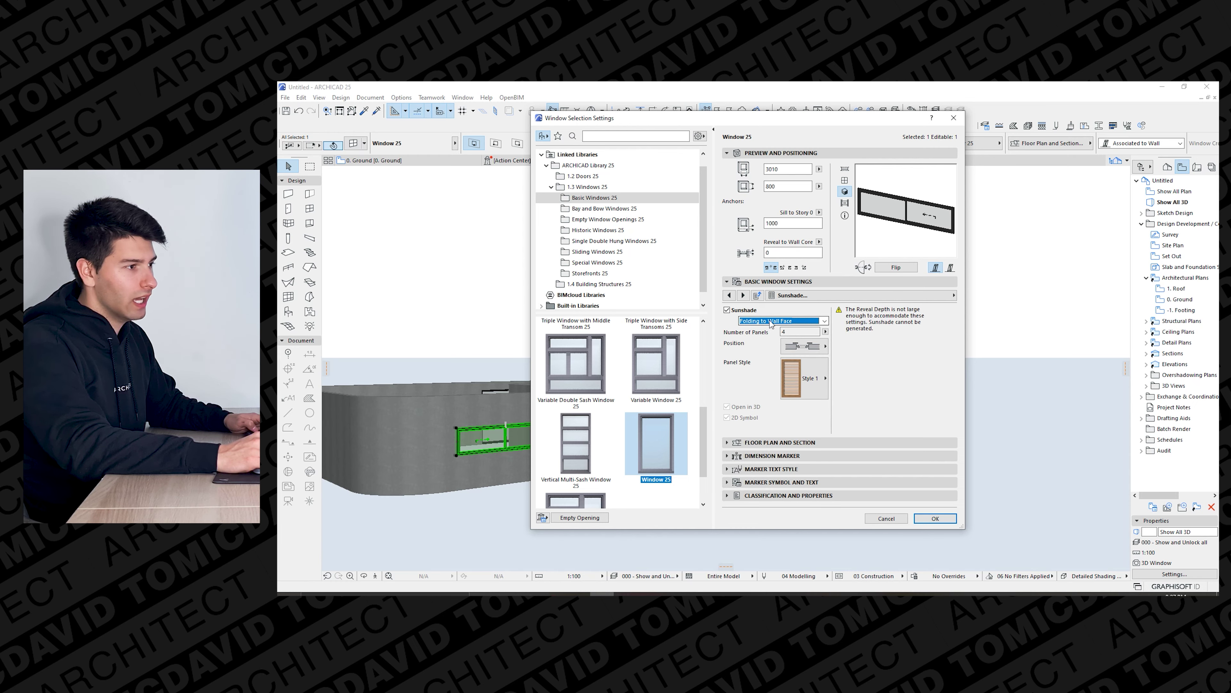
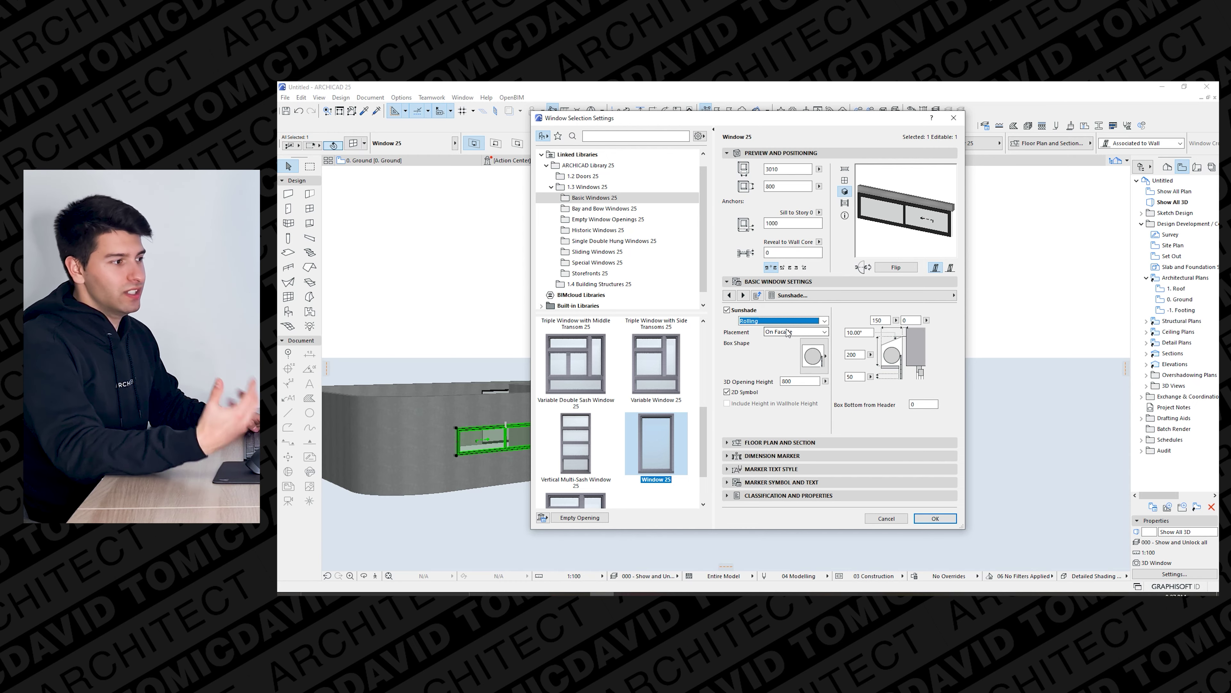
# Set the front window's sunshade type to Sliding with the Symmetrical position, after trying Left Top, Right Top and Right Bottom.
pyautogui.click(783, 321)
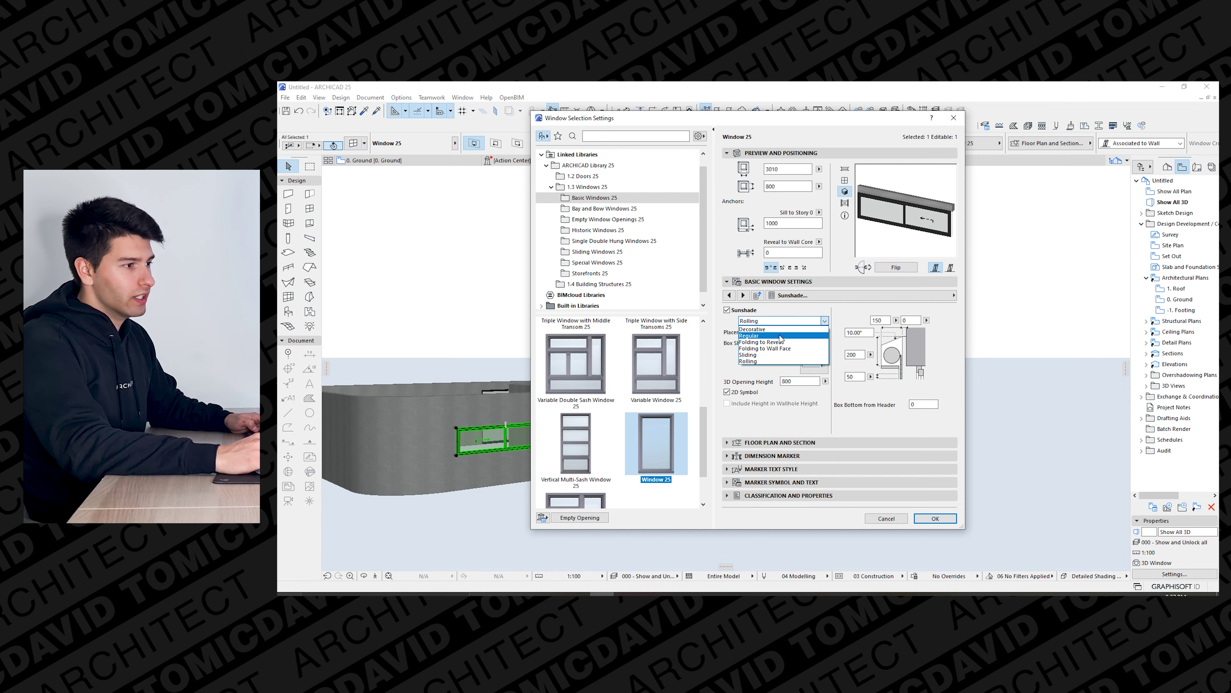
pyautogui.click(772, 357)
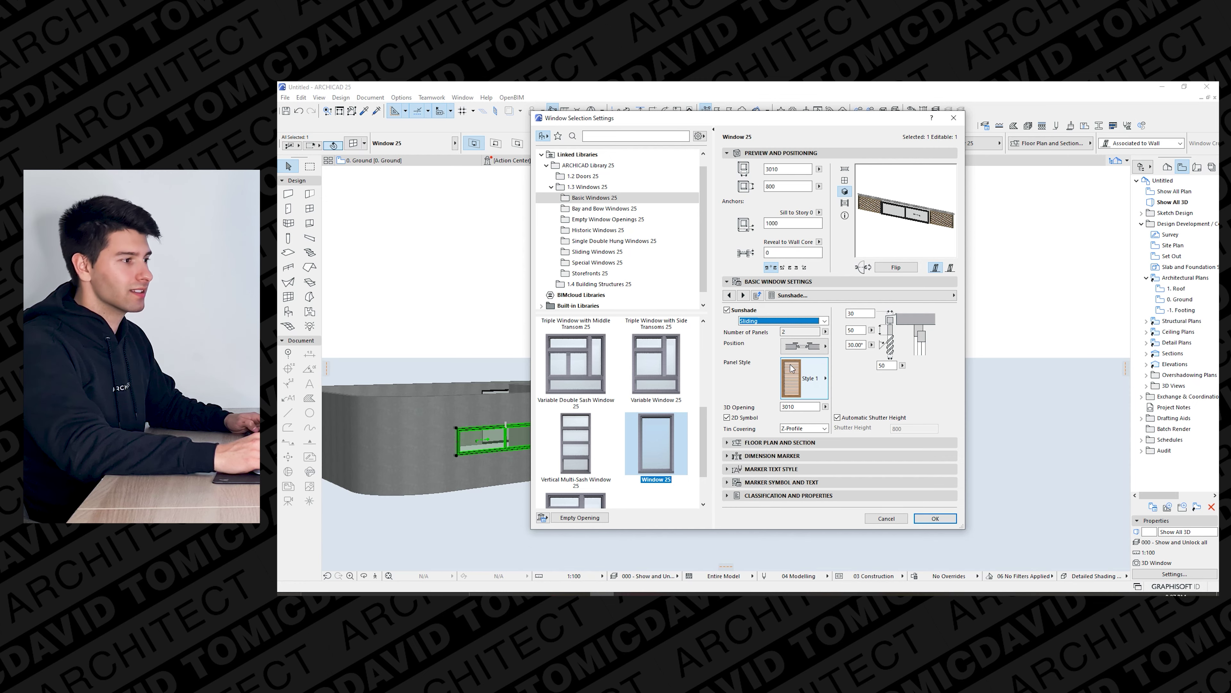
pyautogui.click(800, 346)
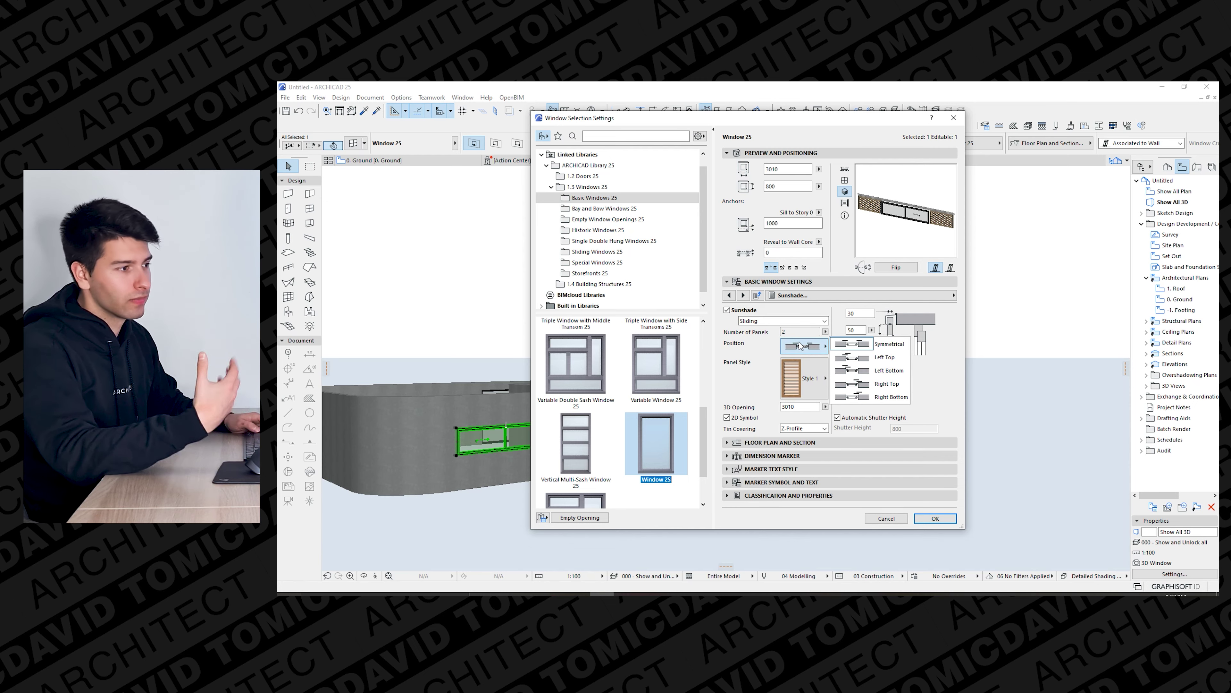
pyautogui.click(857, 358)
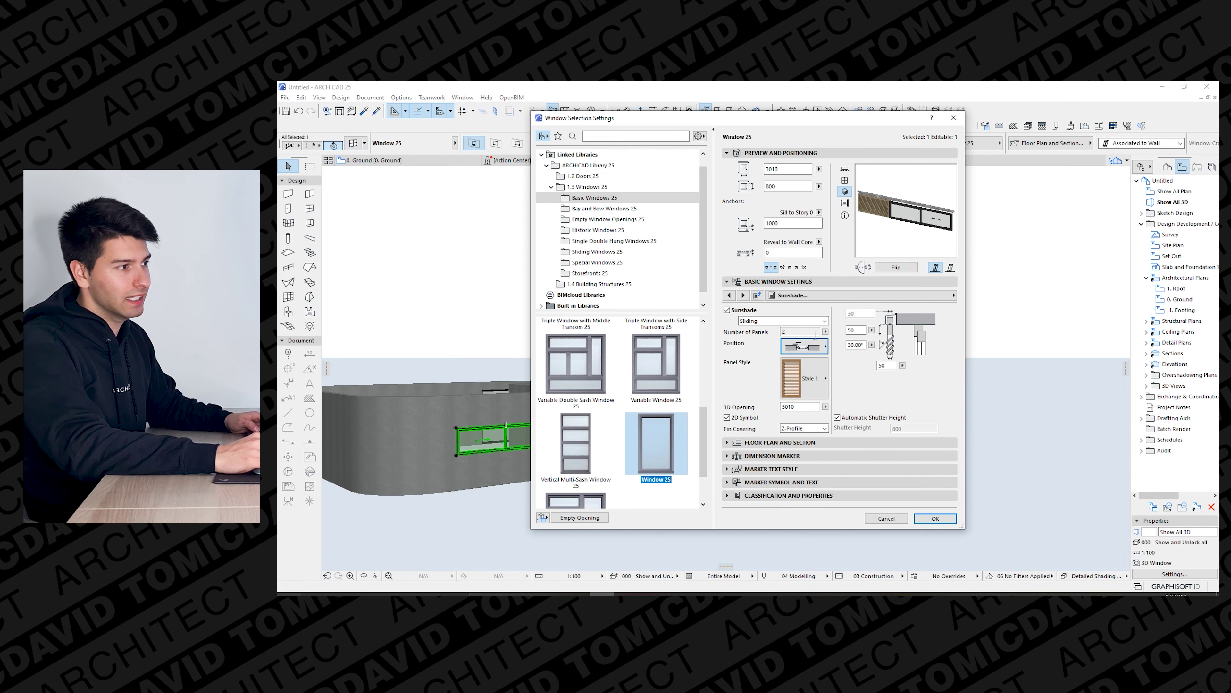
pyautogui.click(818, 350)
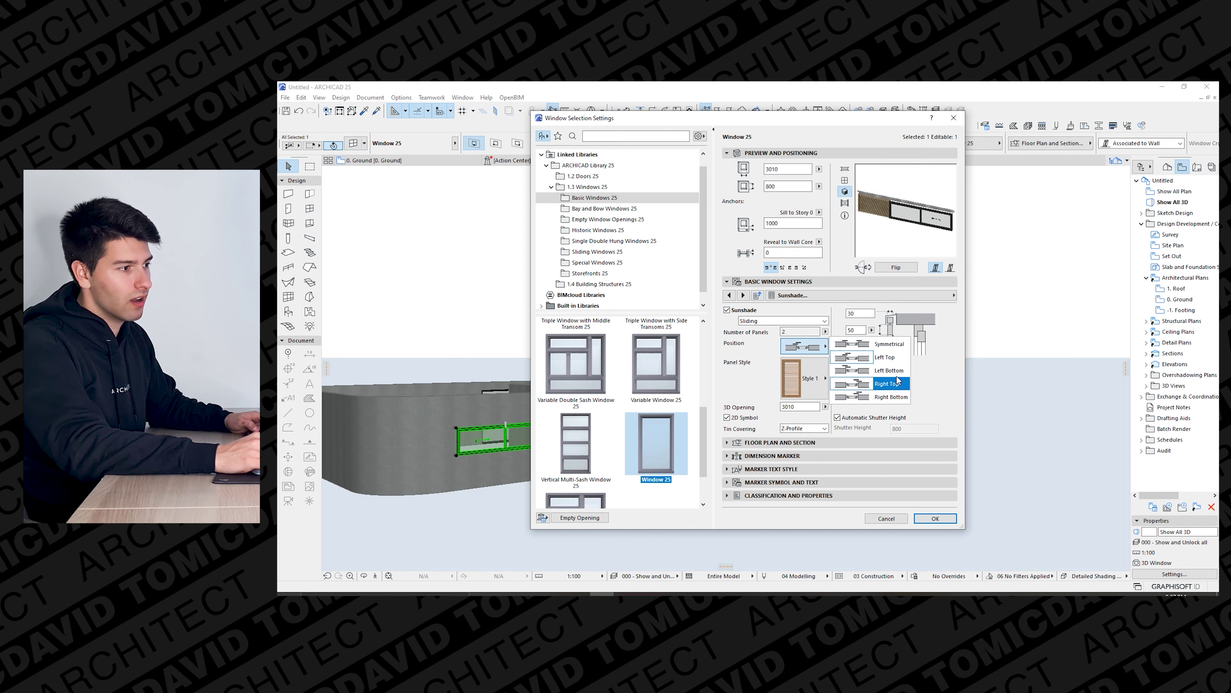
pyautogui.click(897, 383)
pyautogui.click(823, 347)
pyautogui.click(892, 397)
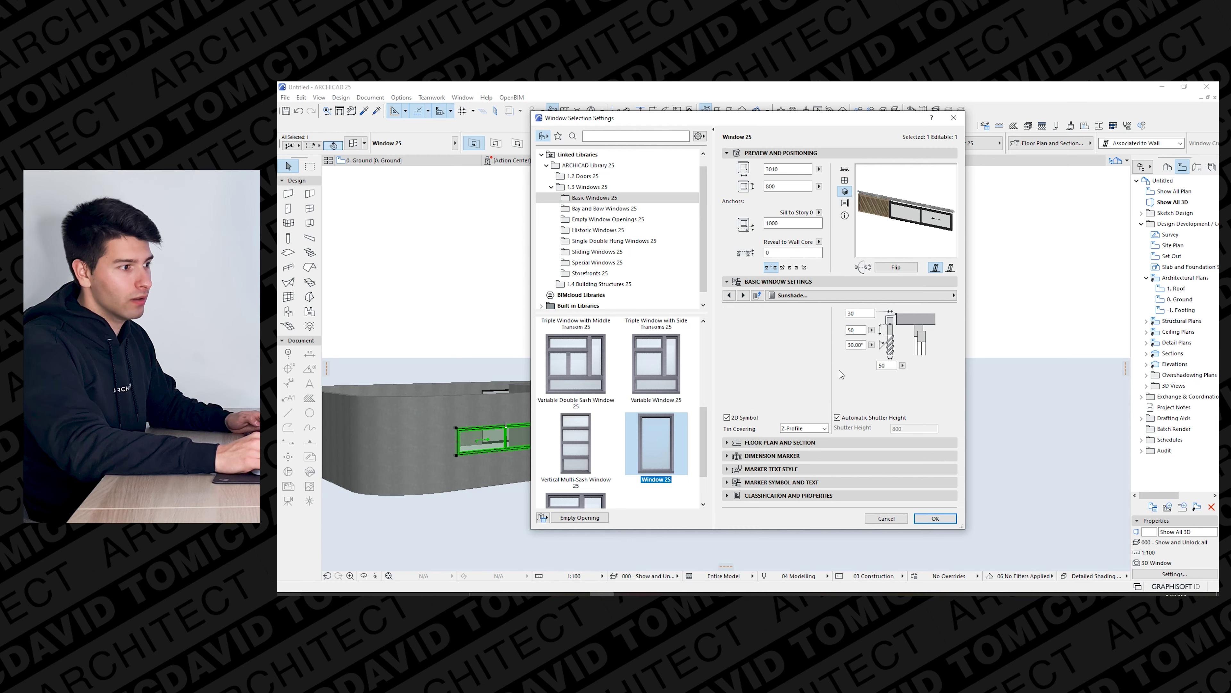
pyautogui.click(822, 348)
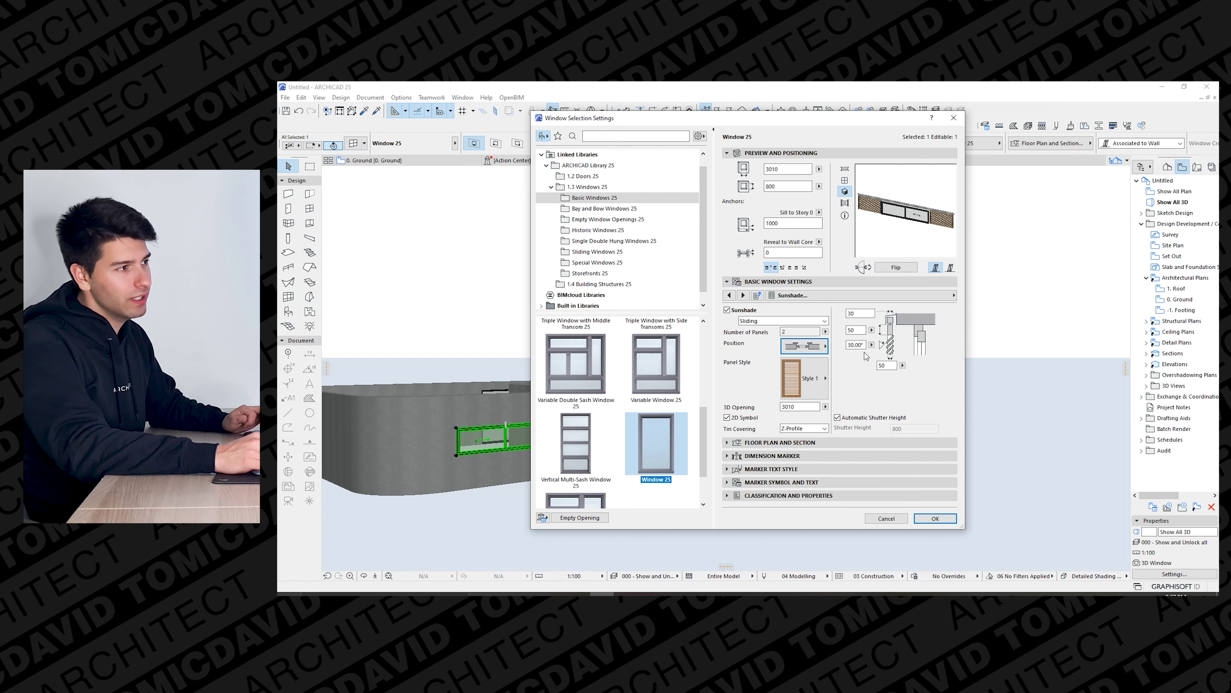
# Try panel Style 4 on the sliding sunshade and return to Style 1.
pyautogui.click(823, 380)
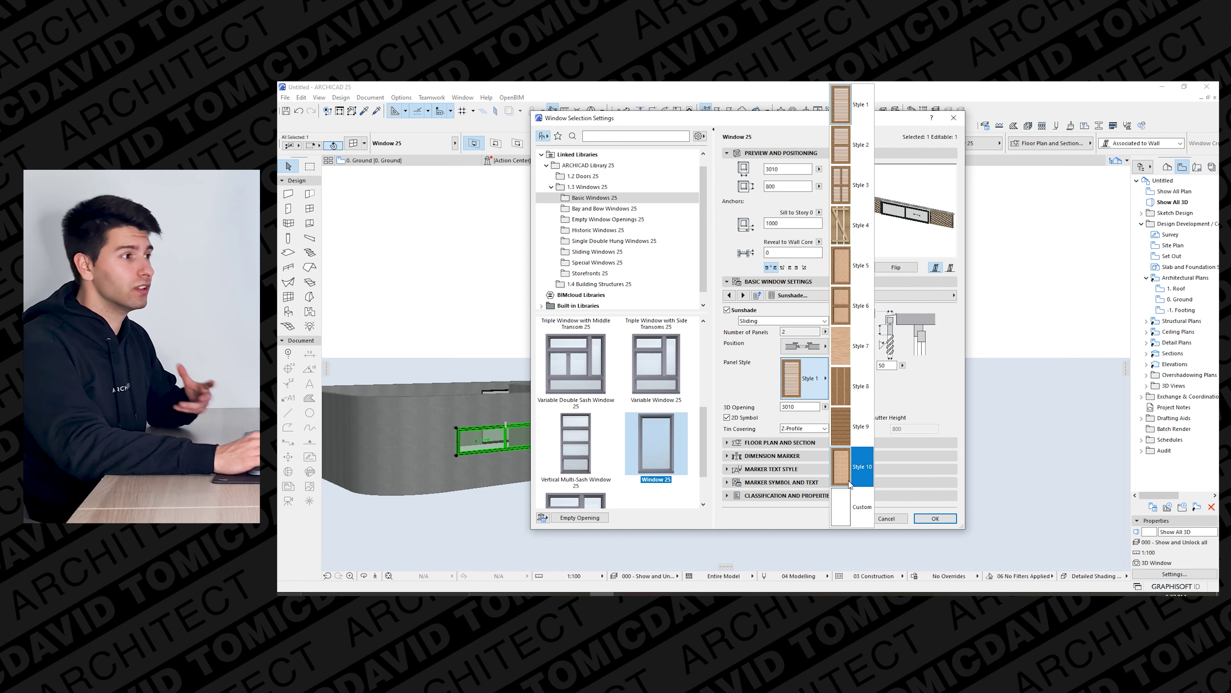
pyautogui.click(853, 221)
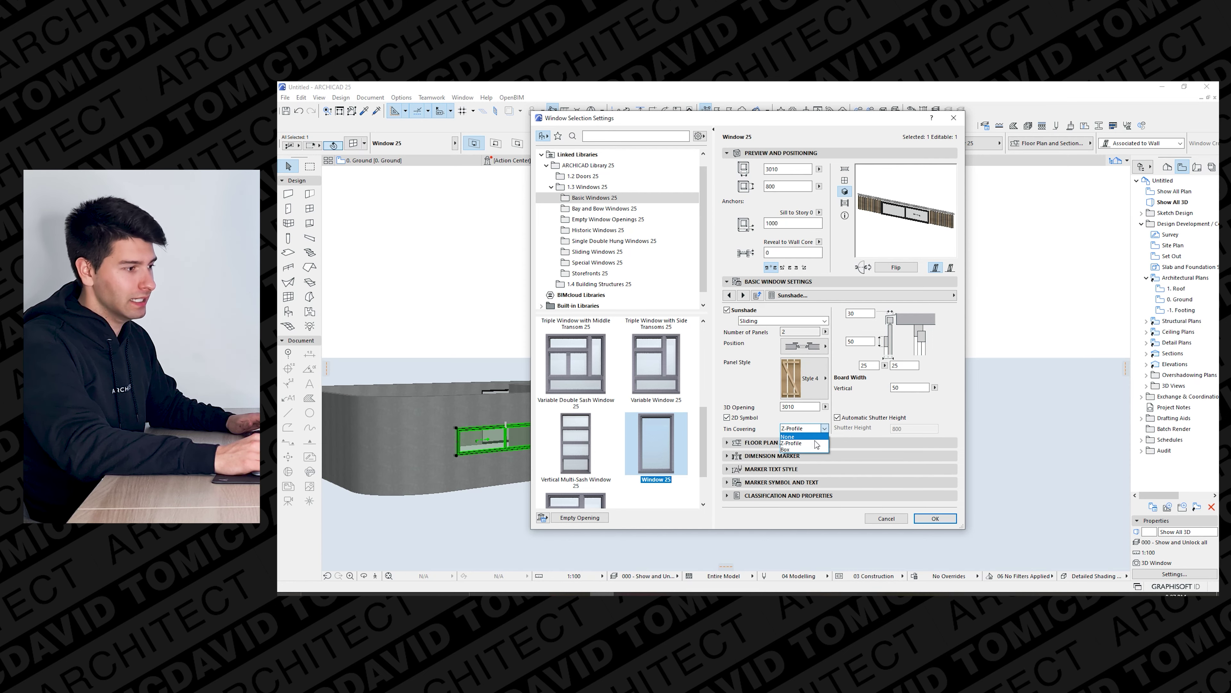
pyautogui.click(805, 378)
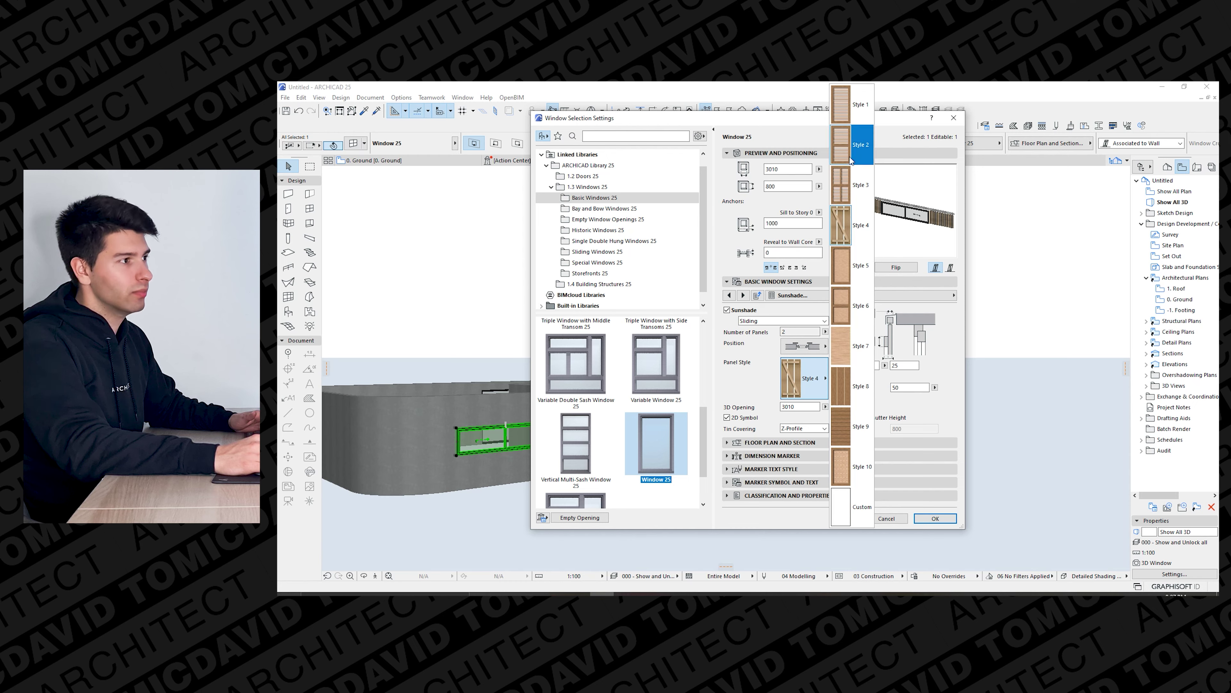
pyautogui.click(854, 115)
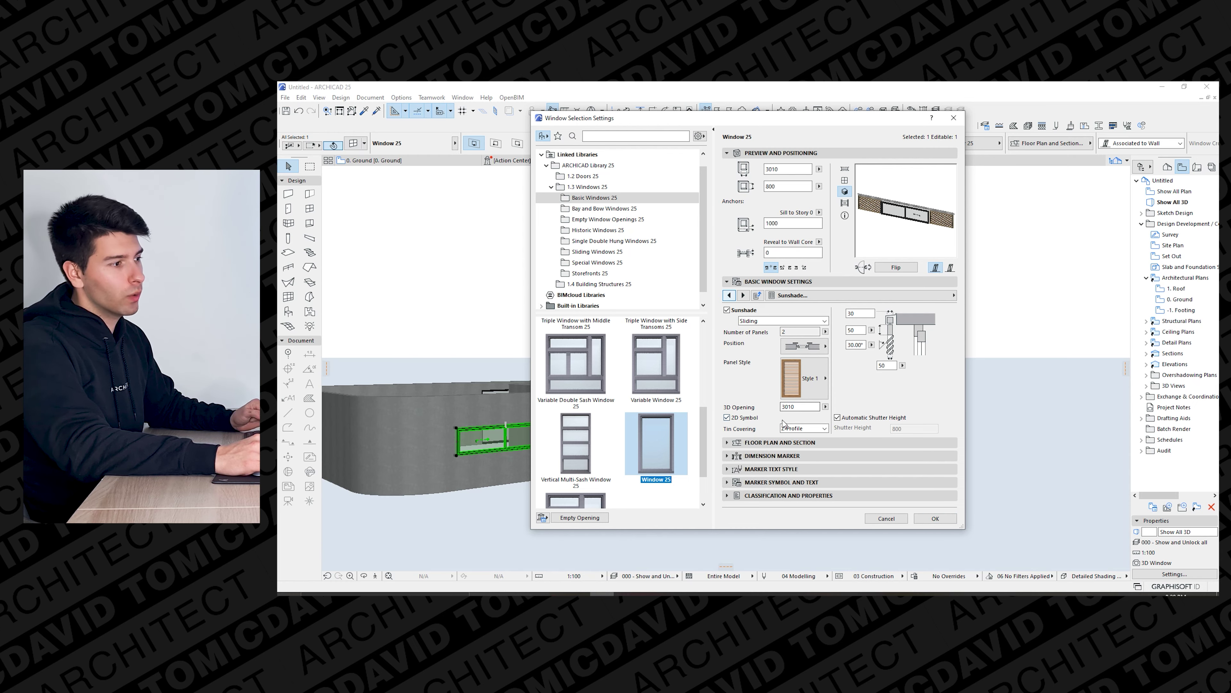
# Set the sliding sunshade's 3D opening to 1500 and apply the window settings.
pyautogui.doubleClick(806, 410)
pyautogui.write('1500')
pyautogui.press('Return')
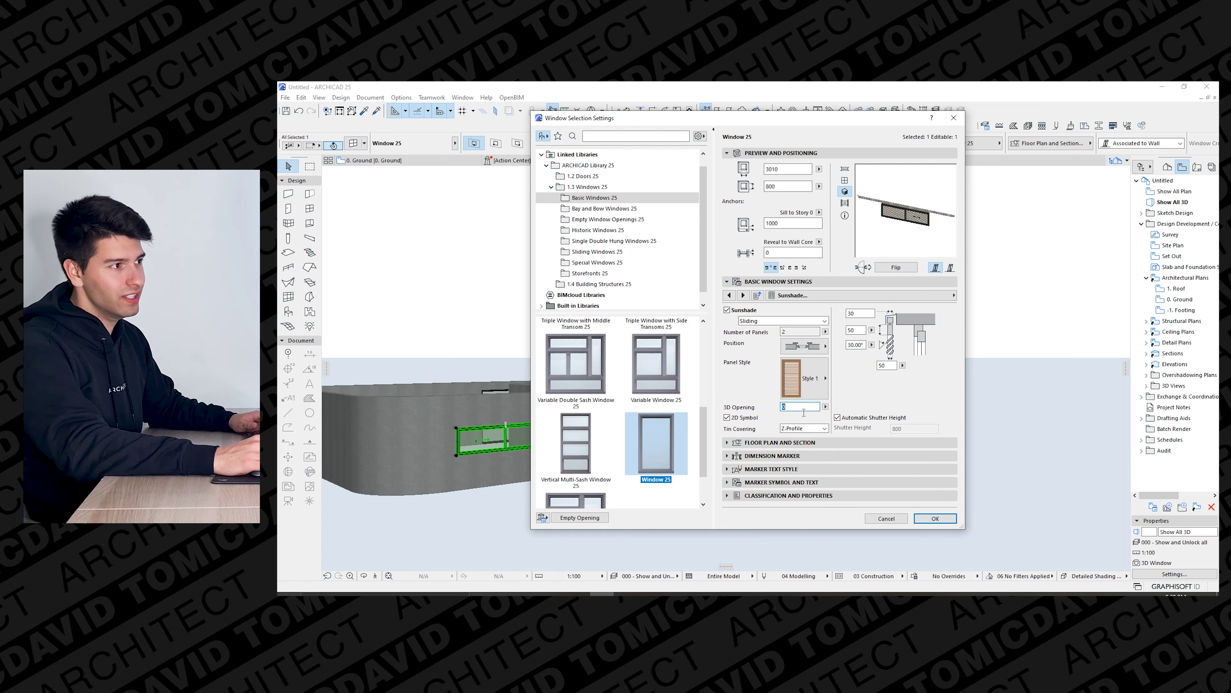
pyautogui.press('Return')
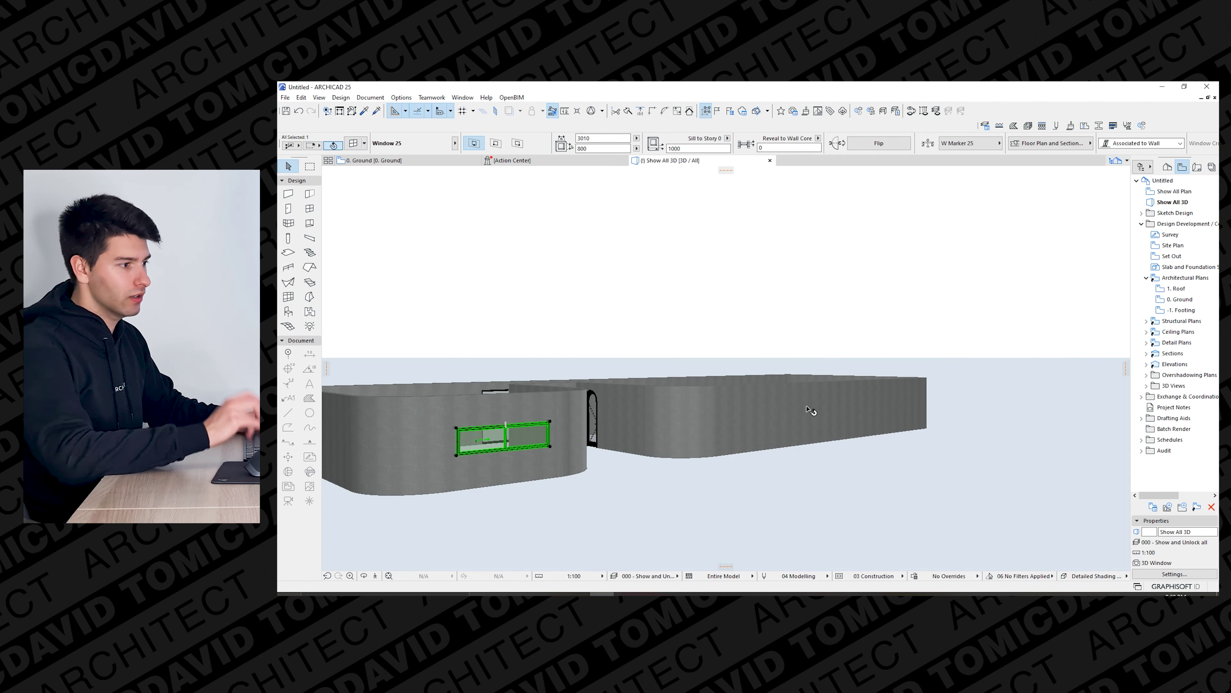
# Select the front window in the 3D model and set its width to 2000, after trying 2500.
pyautogui.press('Escape')
pyautogui.moveTo(572, 456)
pyautogui.keyDown('shift'); pyautogui.mouseDown(button='middle')
pyautogui.moveTo(485, 409)
pyautogui.moveTo(629, 439)
pyautogui.moveTo(571, 451)
pyautogui.mouseUp(button='middle'); pyautogui.keyUp('shift')
pyautogui.scroll(3, 629, 440)
pyautogui.moveTo(570, 451); pyautogui.dragTo(663, 473)
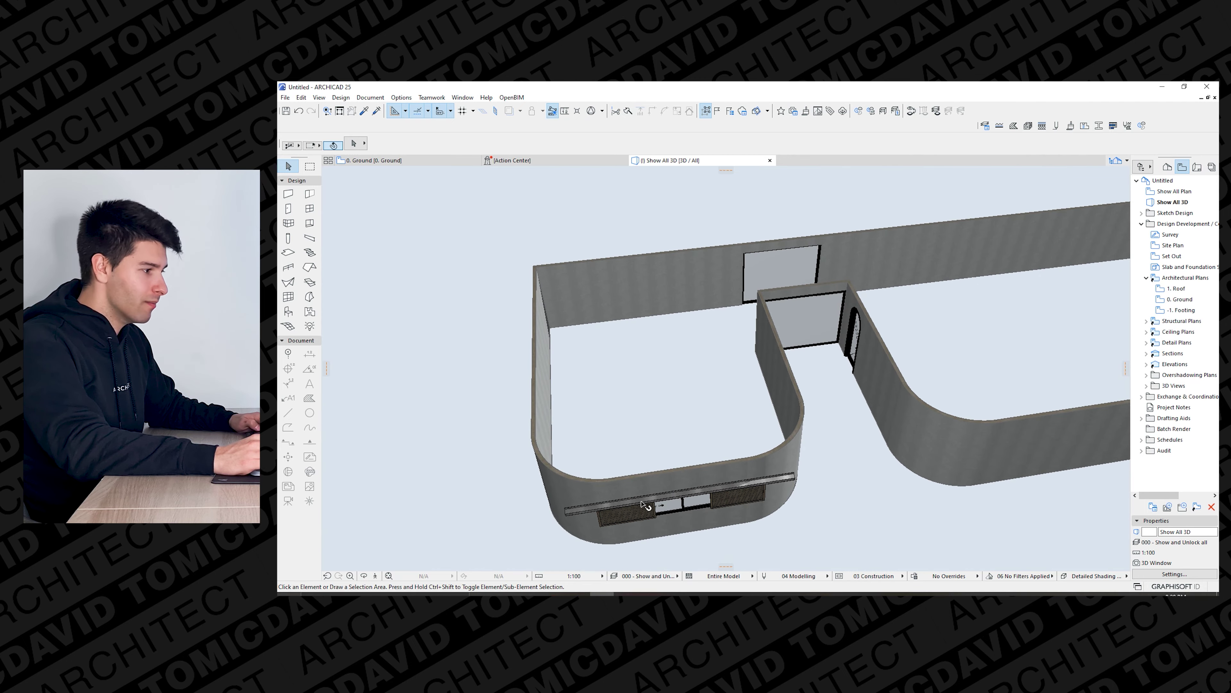
pyautogui.moveTo(802, 479); pyautogui.dragTo(722, 441)
pyautogui.click(697, 411)
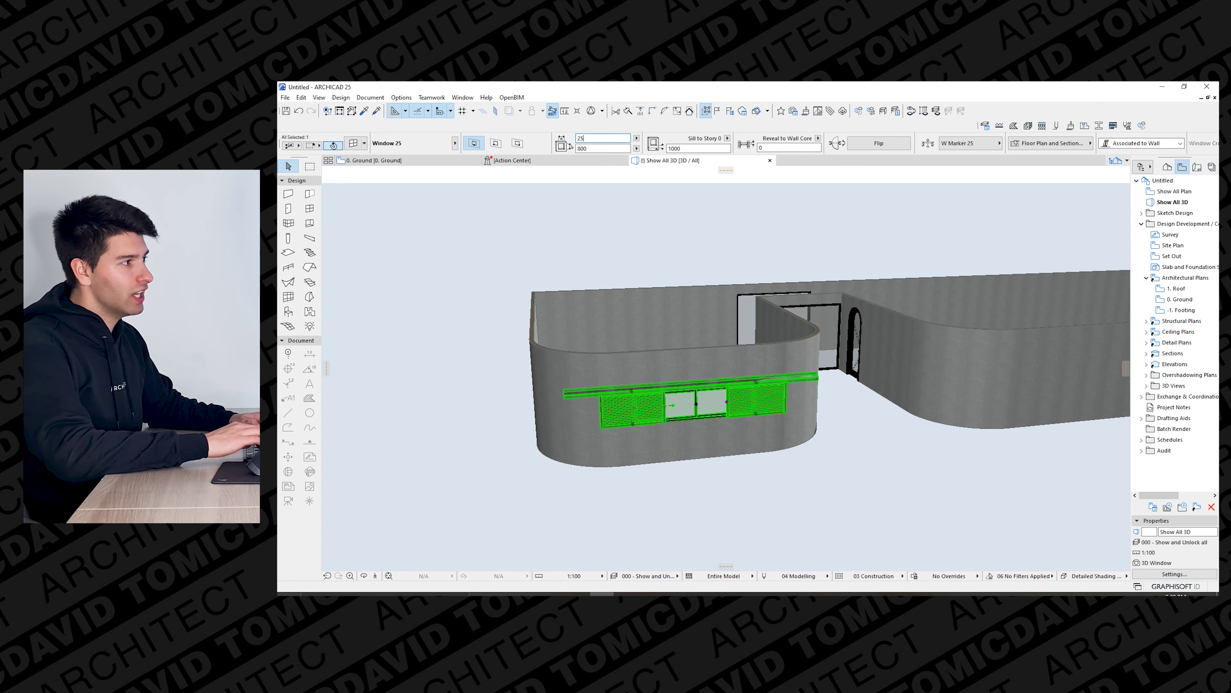
pyautogui.write('2500')
pyautogui.press('Return')
pyautogui.keyDown('shift'); pyautogui.moveTo(624, 398); pyautogui.dragTo(436, 412, button='middle'); pyautogui.keyUp('shift')
pyautogui.write('20')
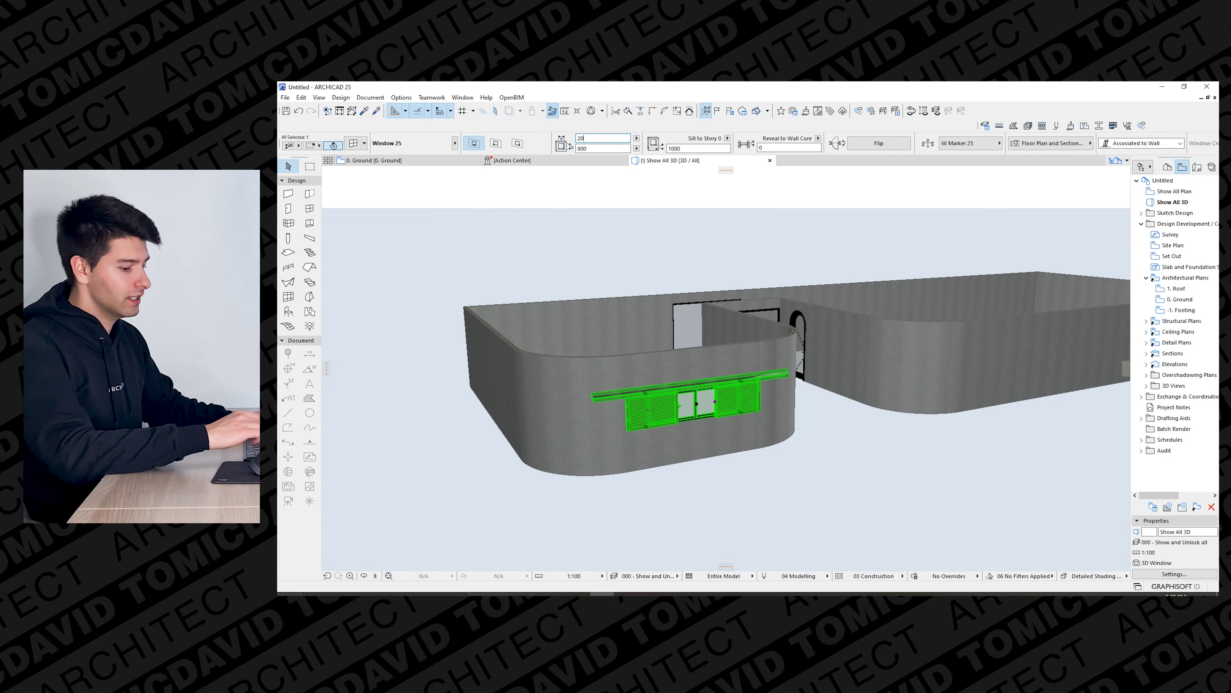
pyautogui.press('Return')
# Reopen the front window's settings, set the sunshade's 3D opening to 2000 and apply it.
pyautogui.keyDown('shift'); pyautogui.moveTo(691, 458); pyautogui.dragTo(642, 415, button='middle'); pyautogui.keyUp('shift')
pyautogui.click(643, 414)
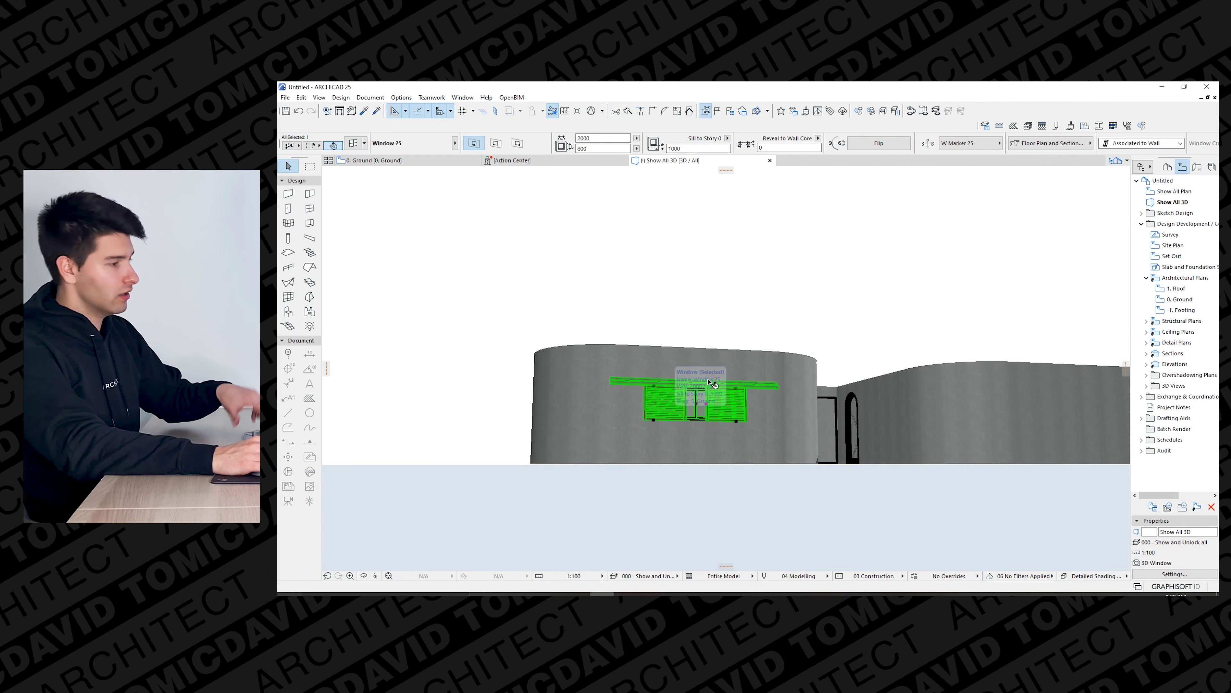
pyautogui.hotkey('ctrl', 't')
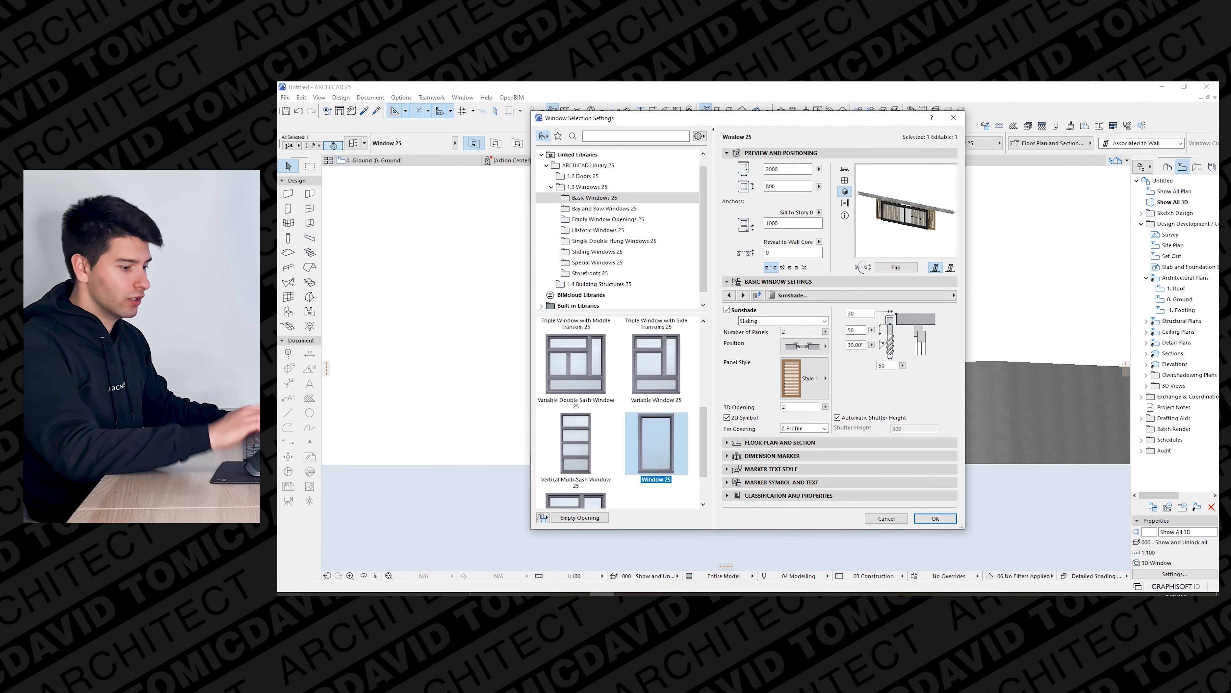
pyautogui.press('Return')
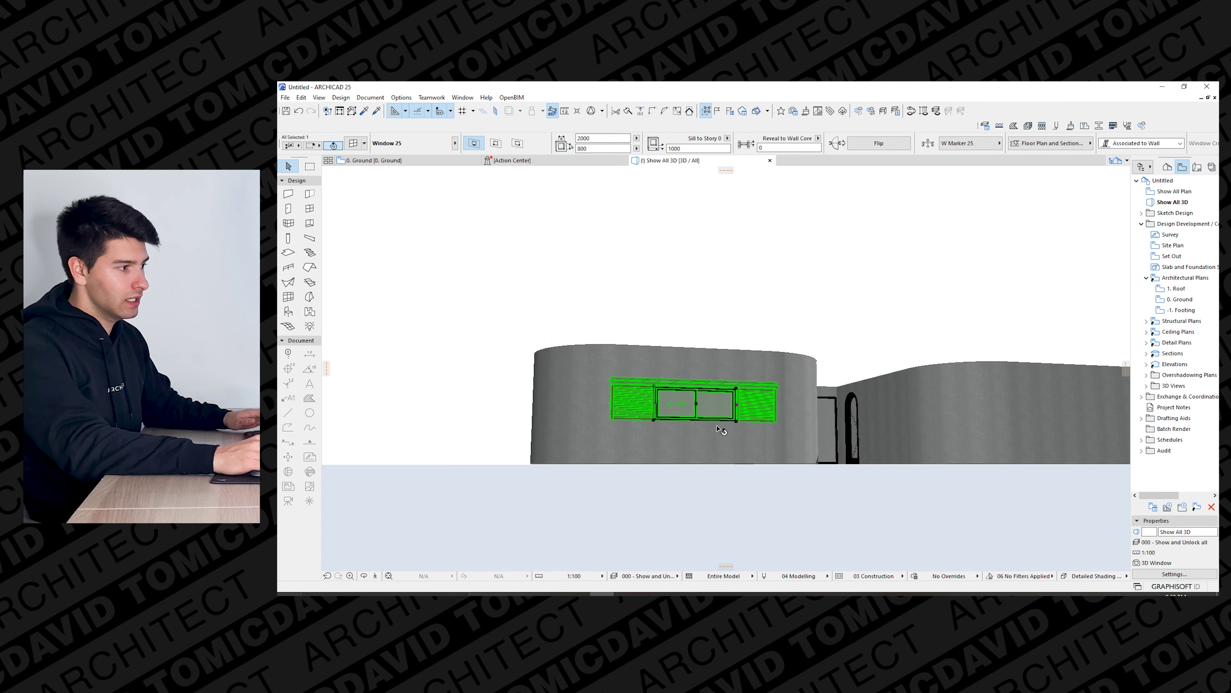
pyautogui.press('Escape')
# Change the front window's sunshade rail surface to Paint - Ivory Black and apply the settings.
pyautogui.keyDown('shift'); pyautogui.moveTo(643, 434); pyautogui.dragTo(611, 427, button='middle'); pyautogui.keyUp('shift')
pyautogui.doubleClick(611, 427)
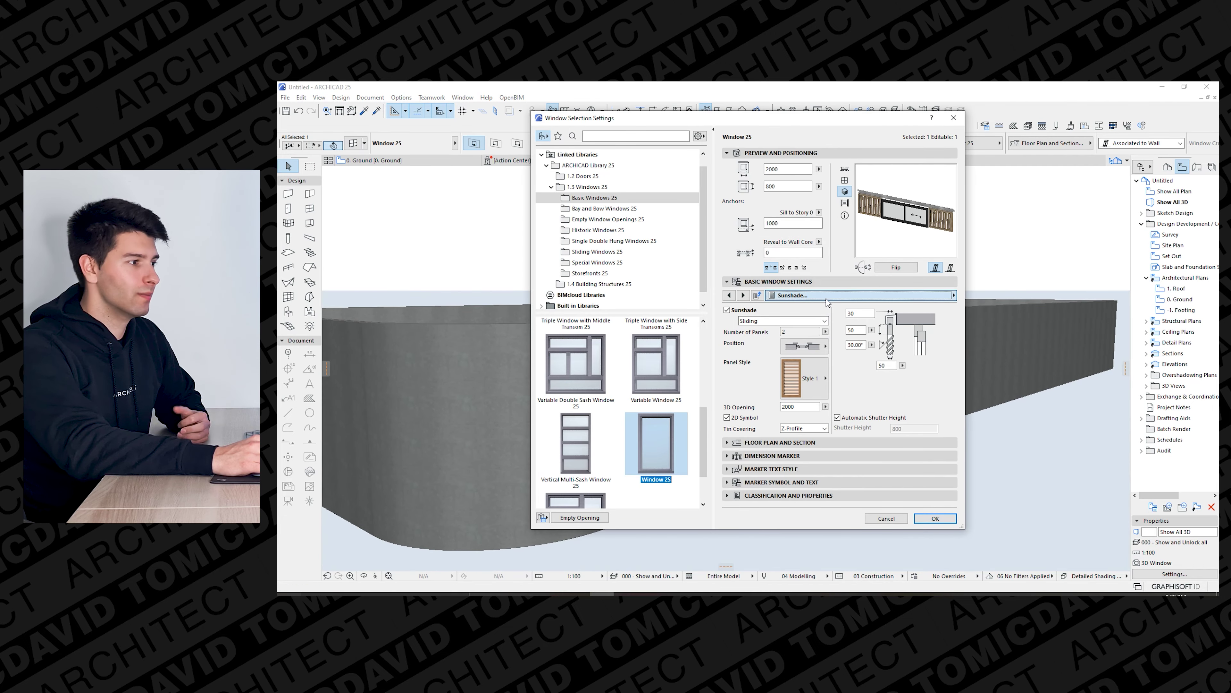
pyautogui.click(936, 295)
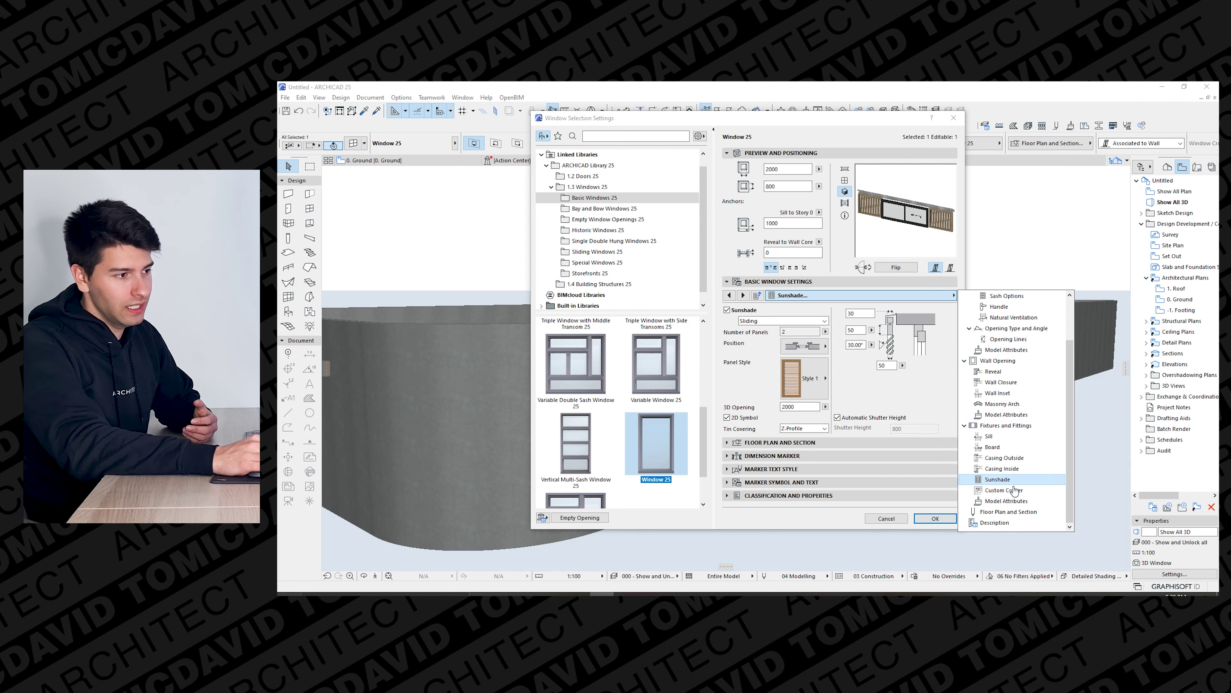
pyautogui.click(1006, 501)
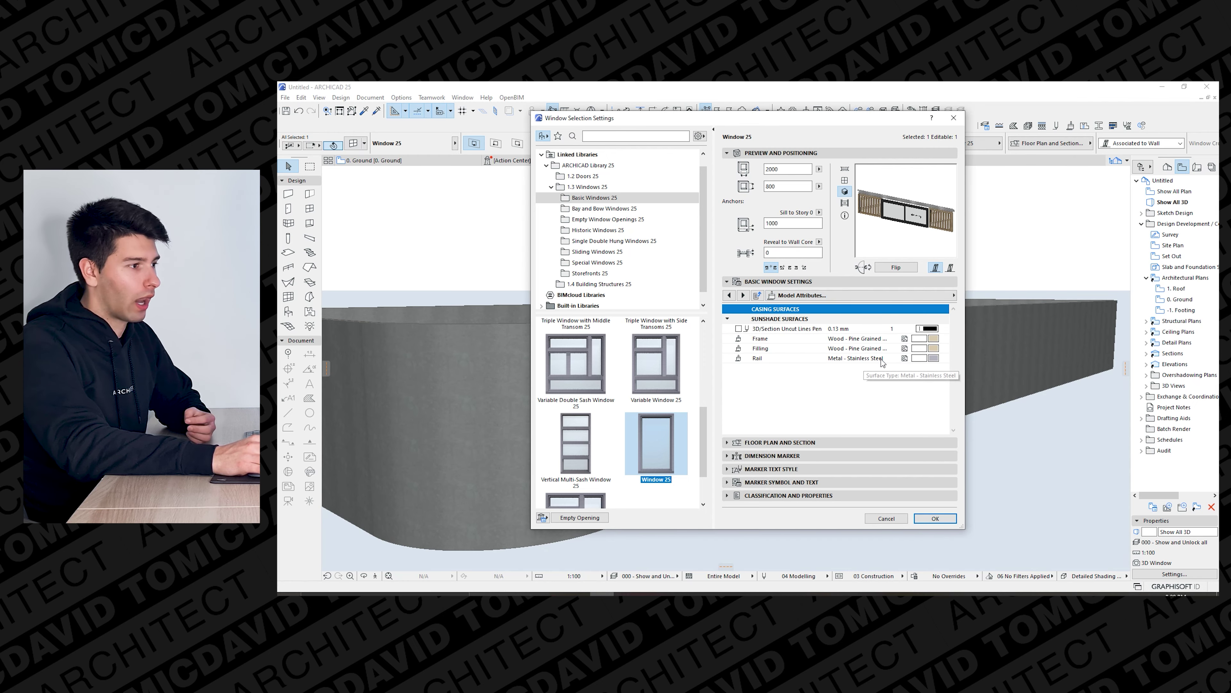
pyautogui.click(934, 358)
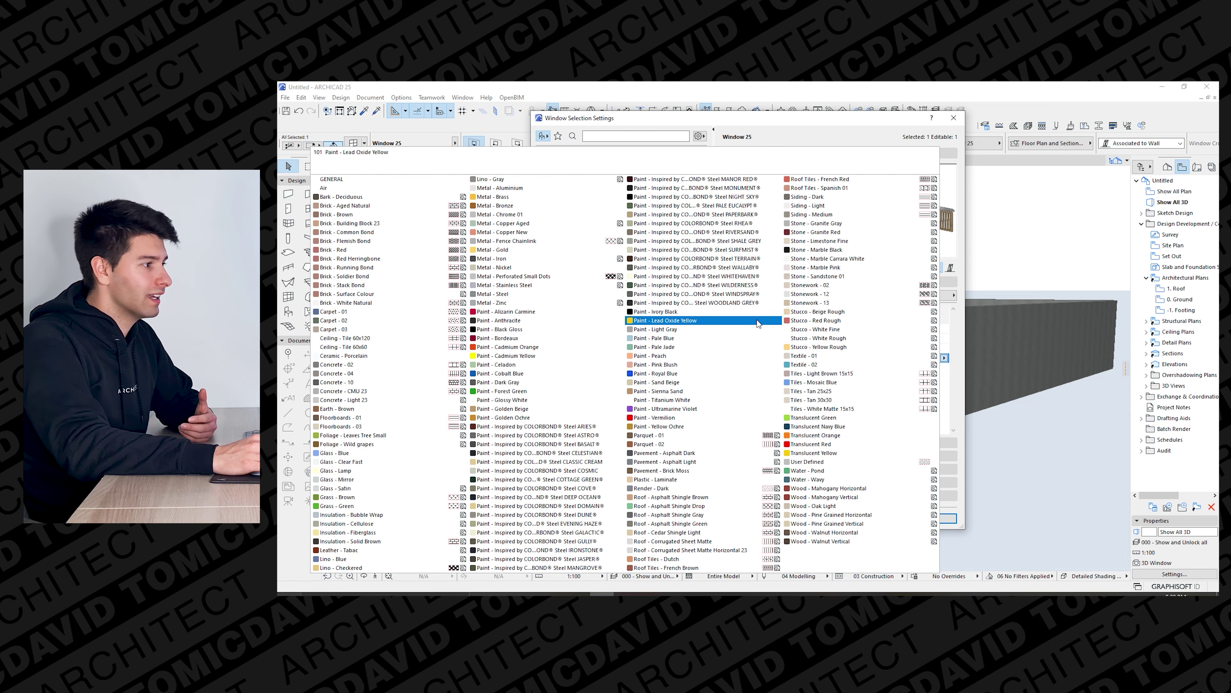
pyautogui.click(655, 311)
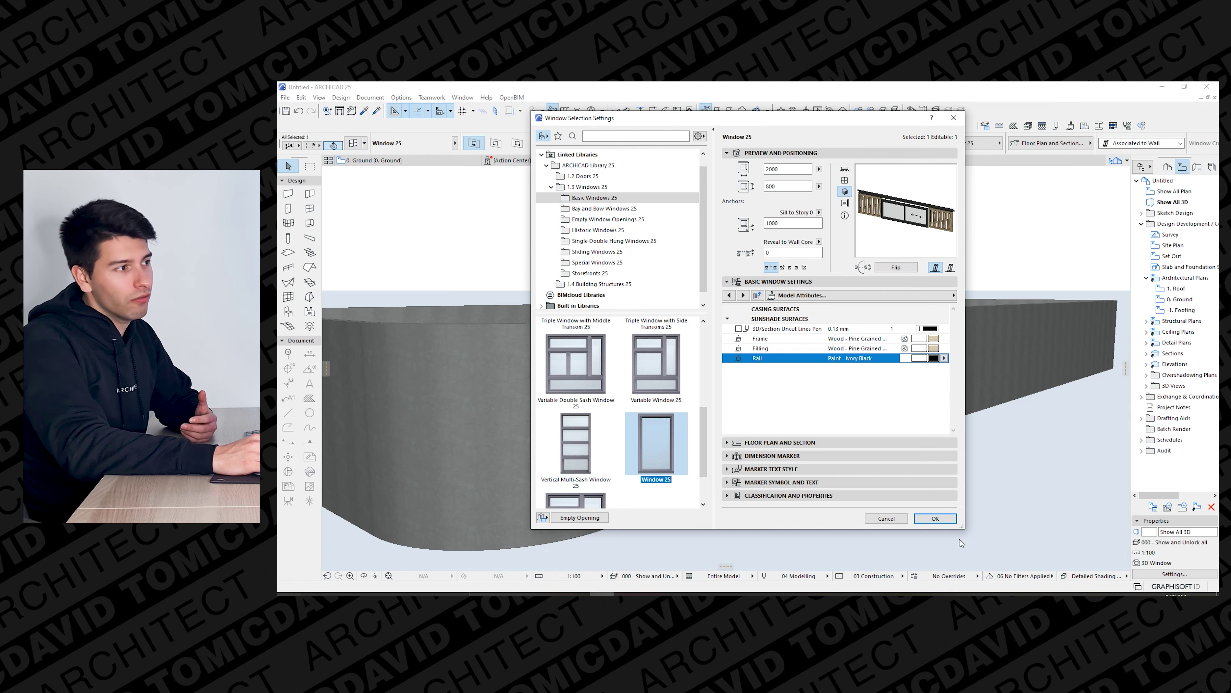
pyautogui.click(935, 518)
pyautogui.press('Escape')
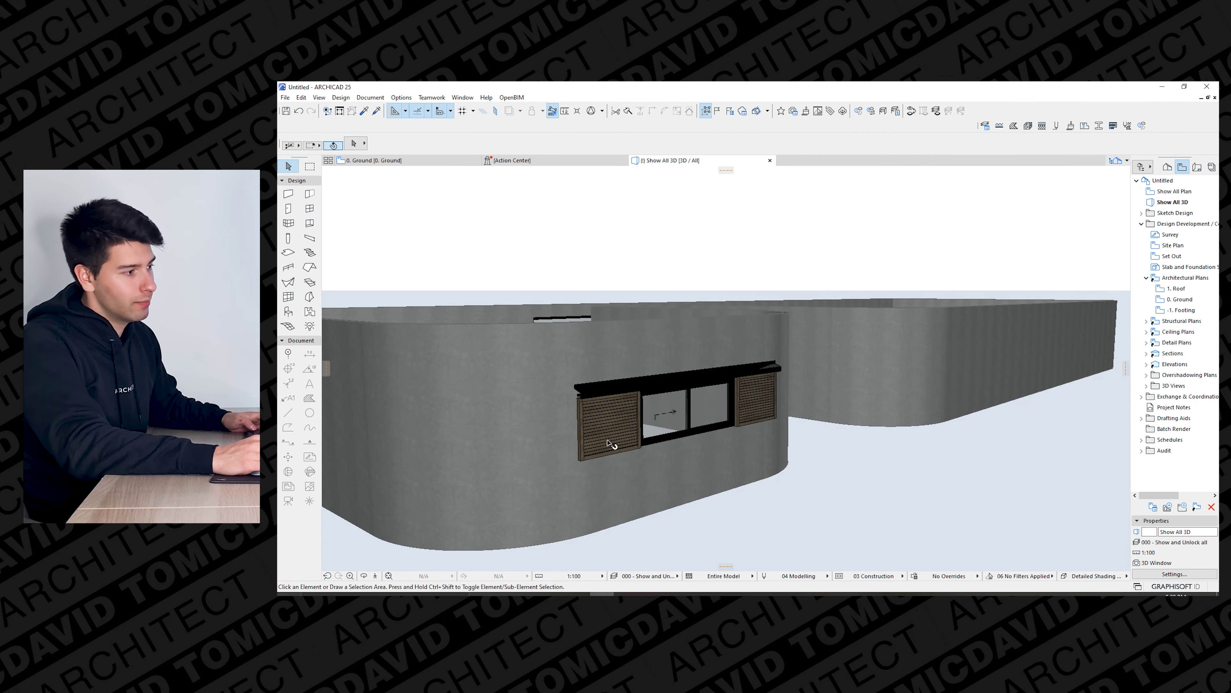
# On the Ground floor plan, pick up the front window's settings and place three matching windows along the right wing's front wall.
pyautogui.keyDown('shift'); pyautogui.moveTo(630, 454); pyautogui.dragTo(607, 419, button='middle'); pyautogui.keyUp('shift')
pyautogui.keyDown('shift'); pyautogui.moveTo(655, 377); pyautogui.dragTo(542, 383, button='middle'); pyautogui.keyUp('shift')
pyautogui.click(543, 383)
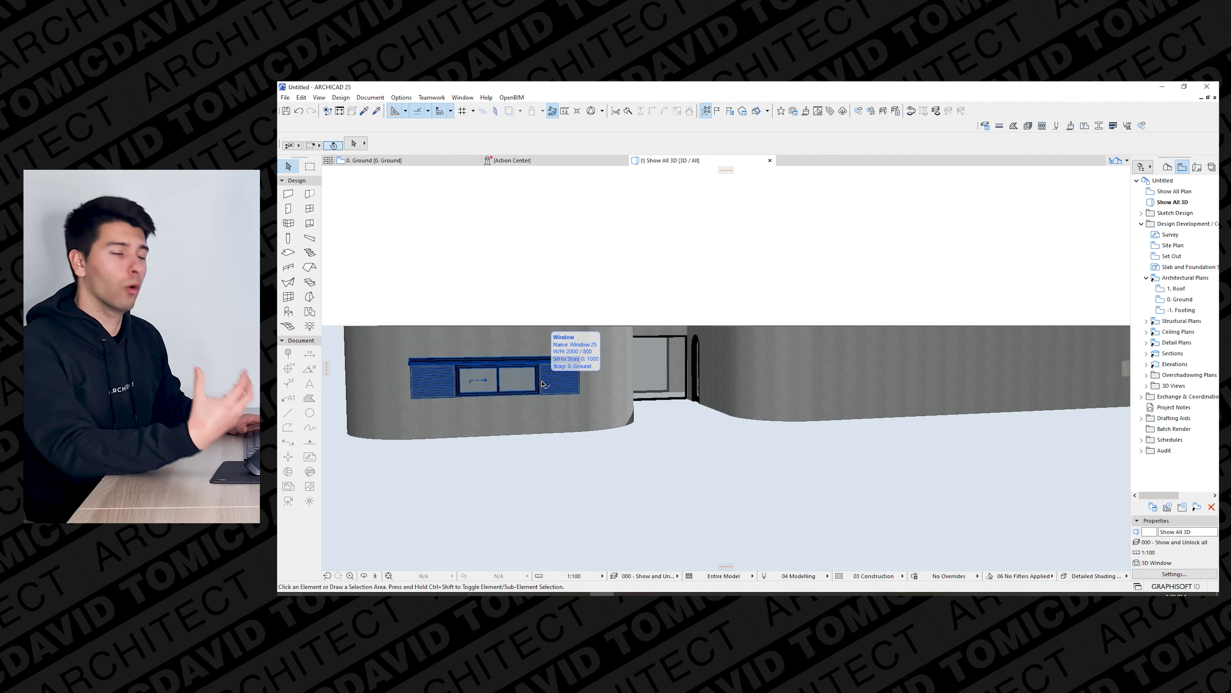
pyautogui.press('F2')
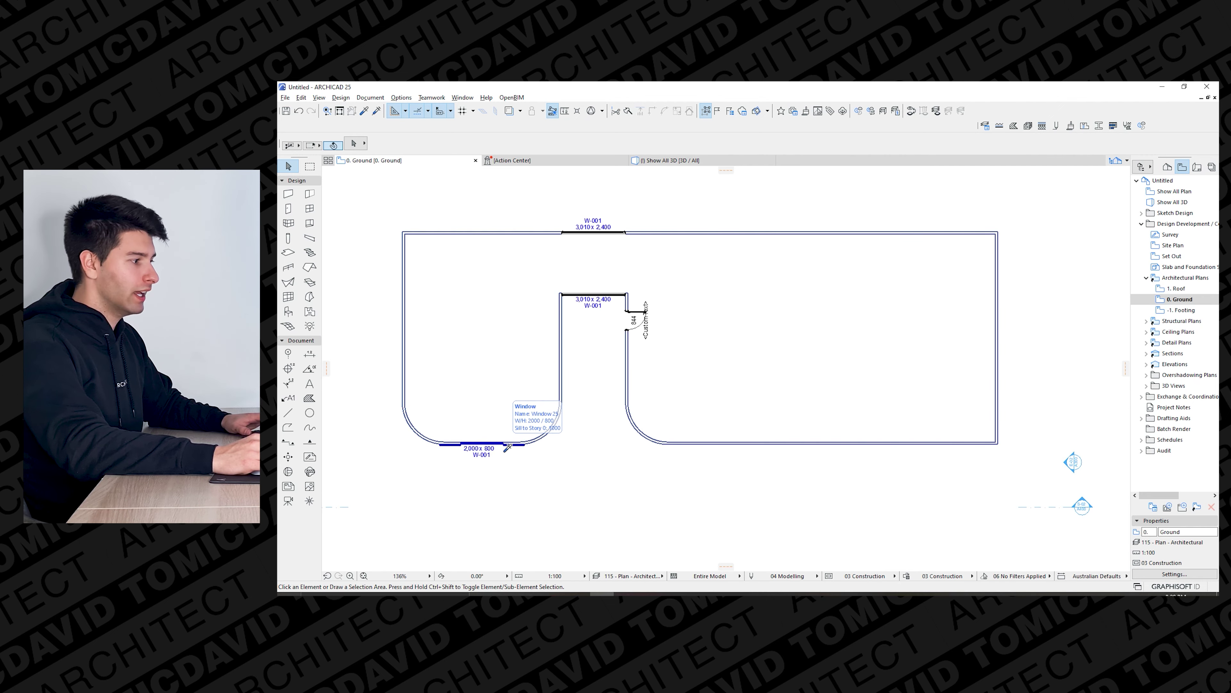
pyautogui.keyDown('alt'); pyautogui.click(508, 447); pyautogui.keyUp('alt')
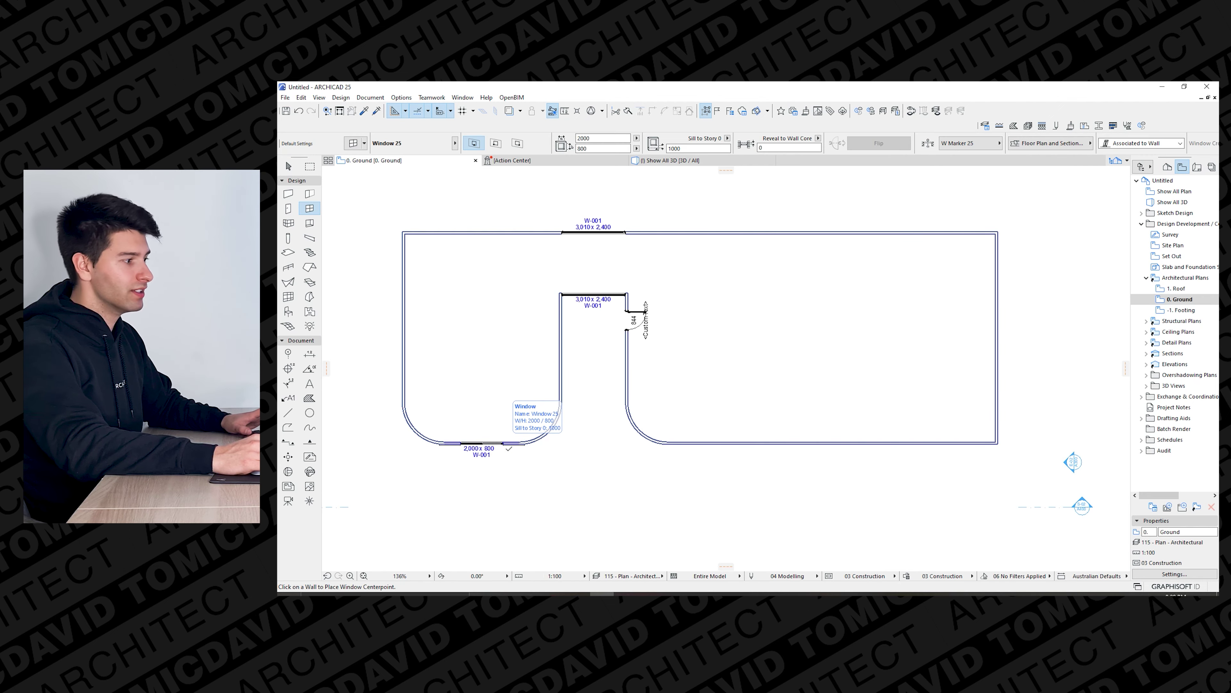
pyautogui.click(732, 447)
pyautogui.click(847, 448)
pyautogui.click(945, 448)
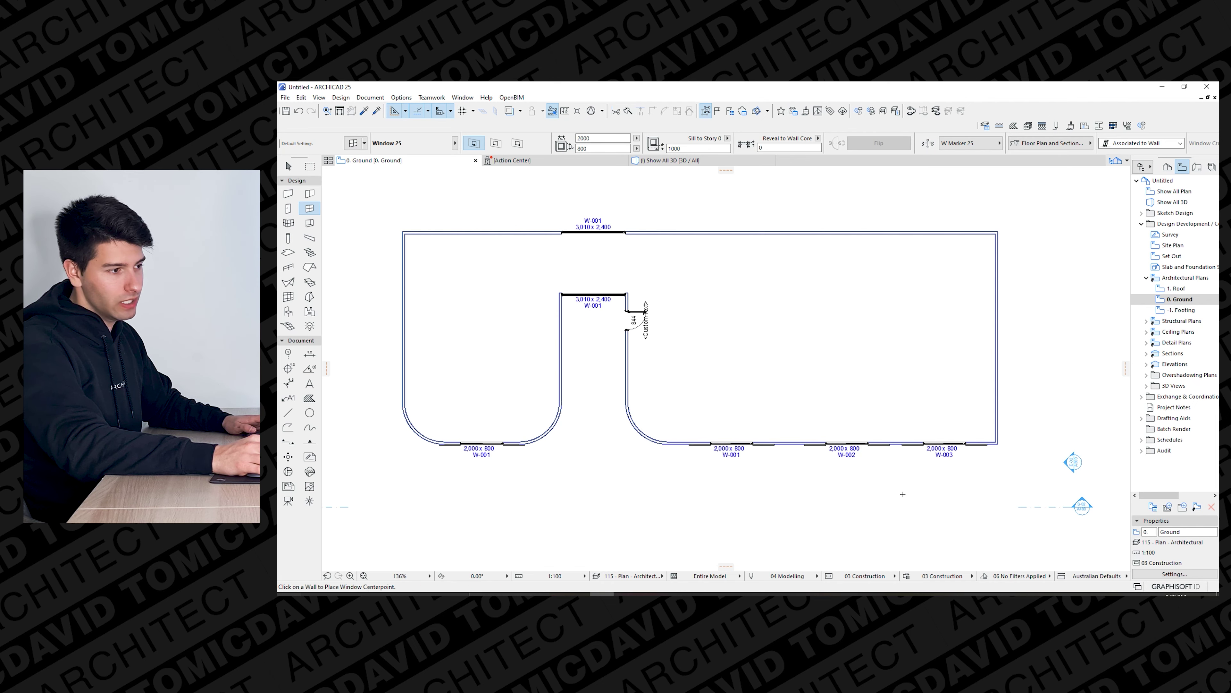
pyautogui.press('Escape')
# Drag the middle window of the right wing's front wall until its right edge meets the left edge of window W-003.
pyautogui.scroll(5, 869, 467)
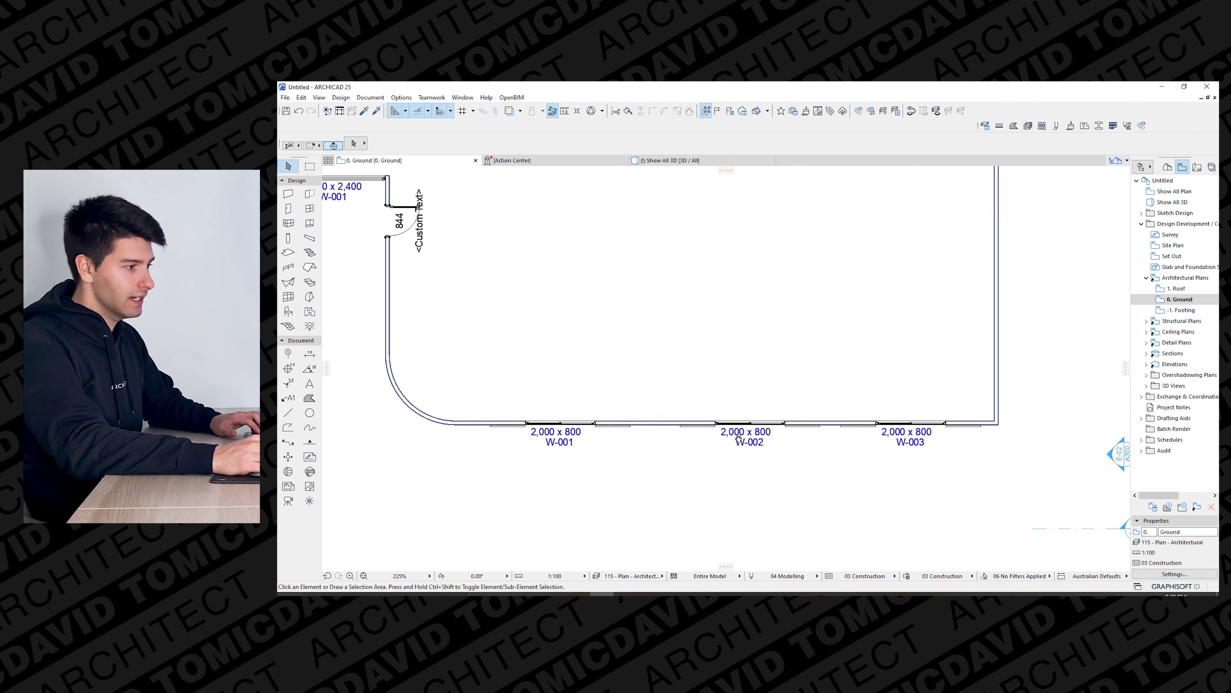
pyautogui.click(689, 426)
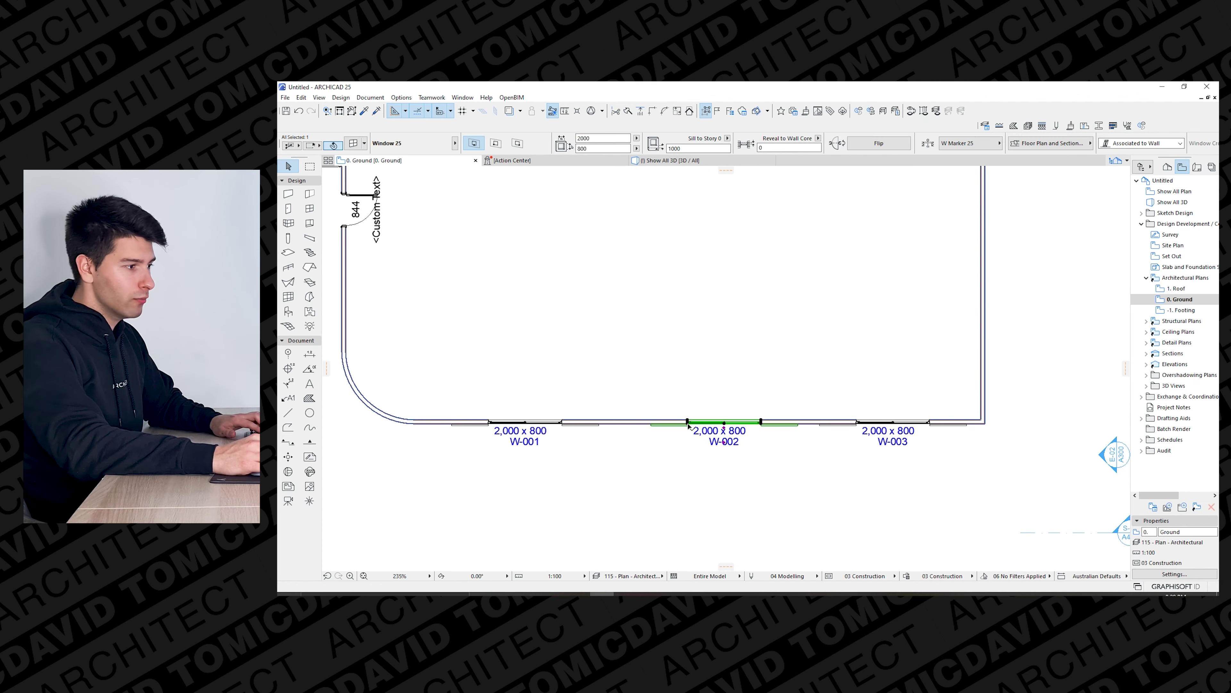
pyautogui.hotkey('ctrl', 'd')
pyautogui.click(761, 425)
pyautogui.click(856, 425)
# Drag the middle window back along the front wall, away from W-003, by a typed distance and deselect it.
pyautogui.hotkey('ctrl', 'd')
pyautogui.click(783, 424)
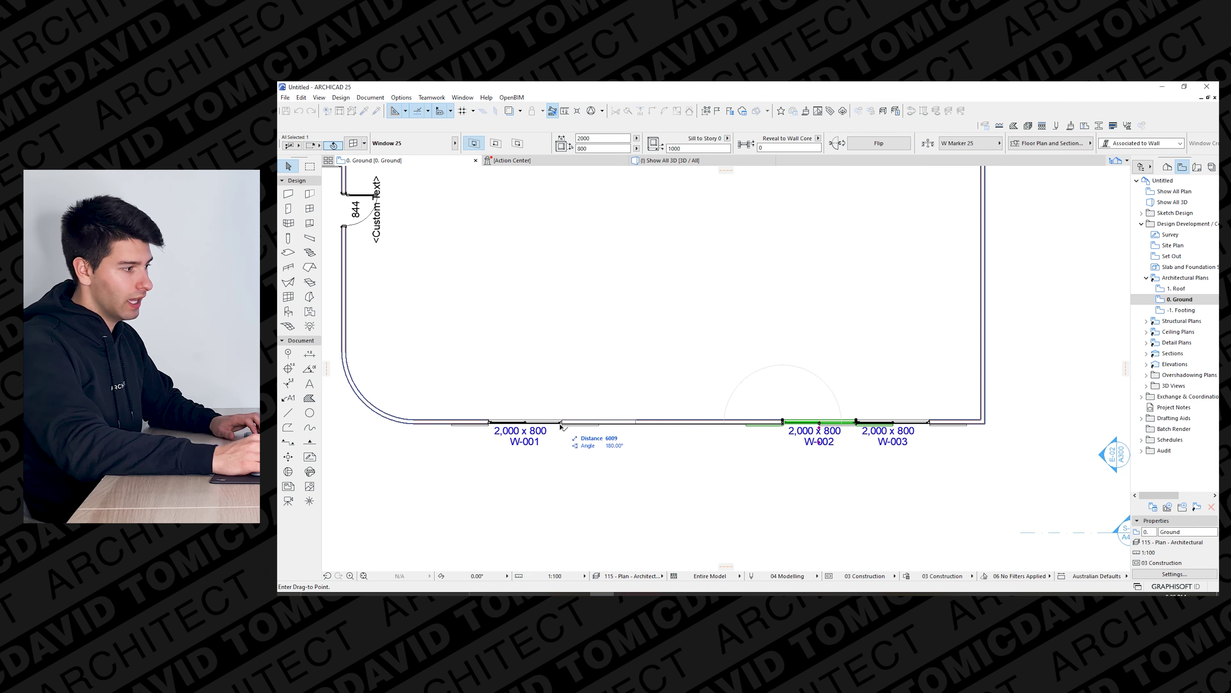
pyautogui.write('300')
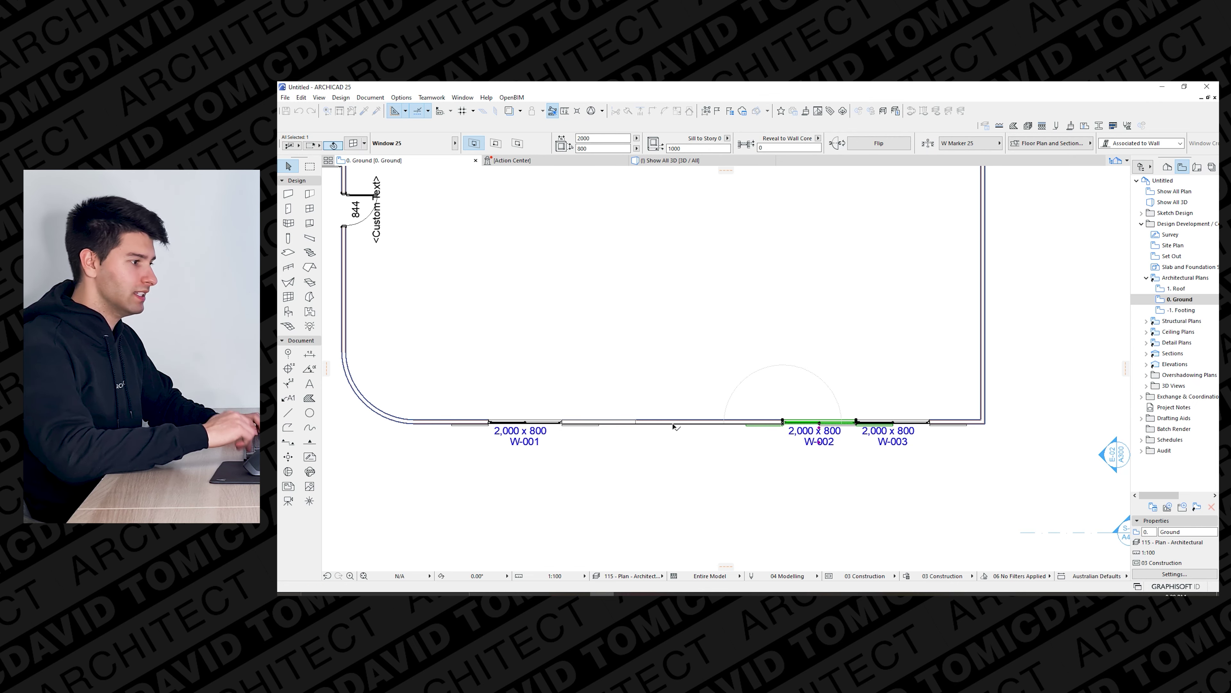
pyautogui.click(649, 468)
pyautogui.scroll(-1, 648, 468)
# Switch to the 3D view and inspect the row of shuttered windows along the building's front.
pyautogui.click(647, 160)
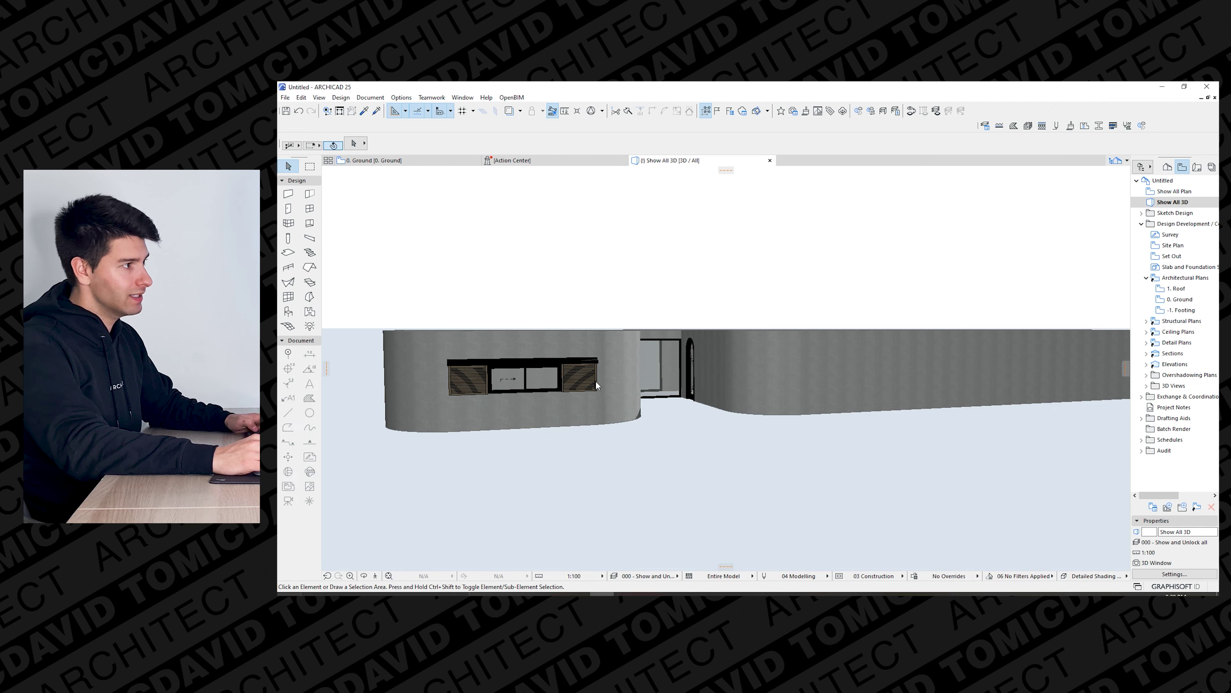
pyautogui.scroll(-1, 849, 390)
pyautogui.moveTo(850, 391); pyautogui.dragTo(778, 372, button='middle')
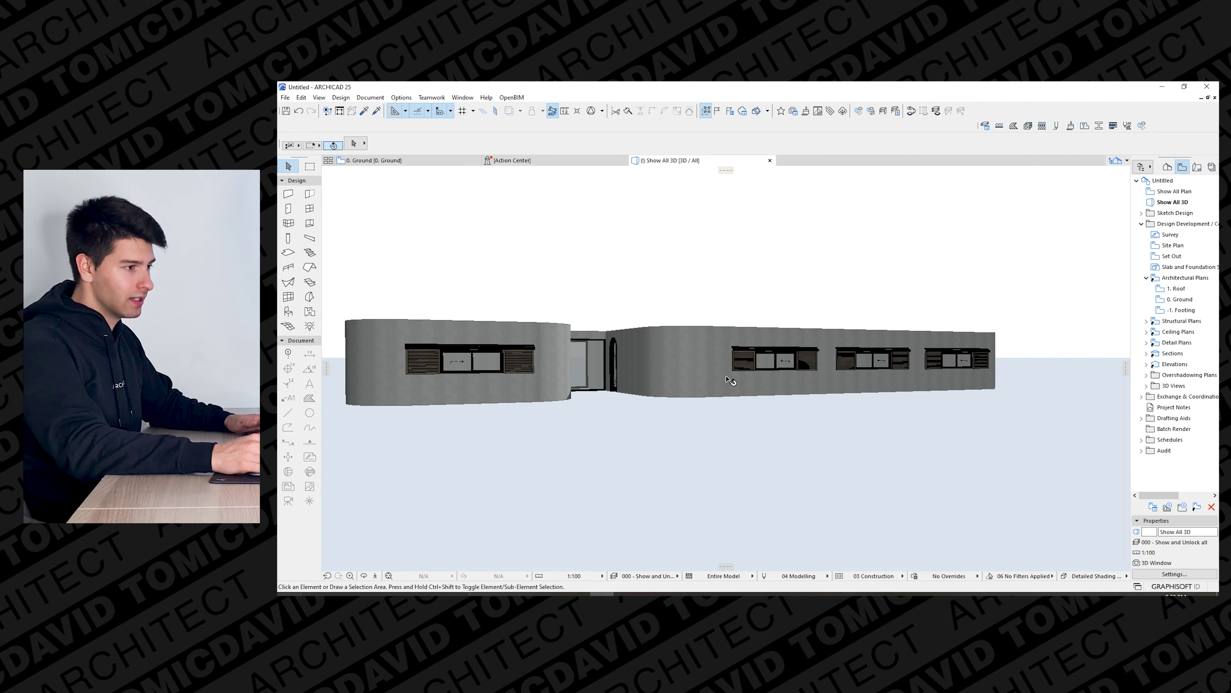
# Delete the three shuttered windows from the right wing's front wall in the 3D view.
pyautogui.click(795, 358)
pyautogui.press('Delete')
pyautogui.click(871, 361)
pyautogui.press('Delete')
pyautogui.click(956, 360)
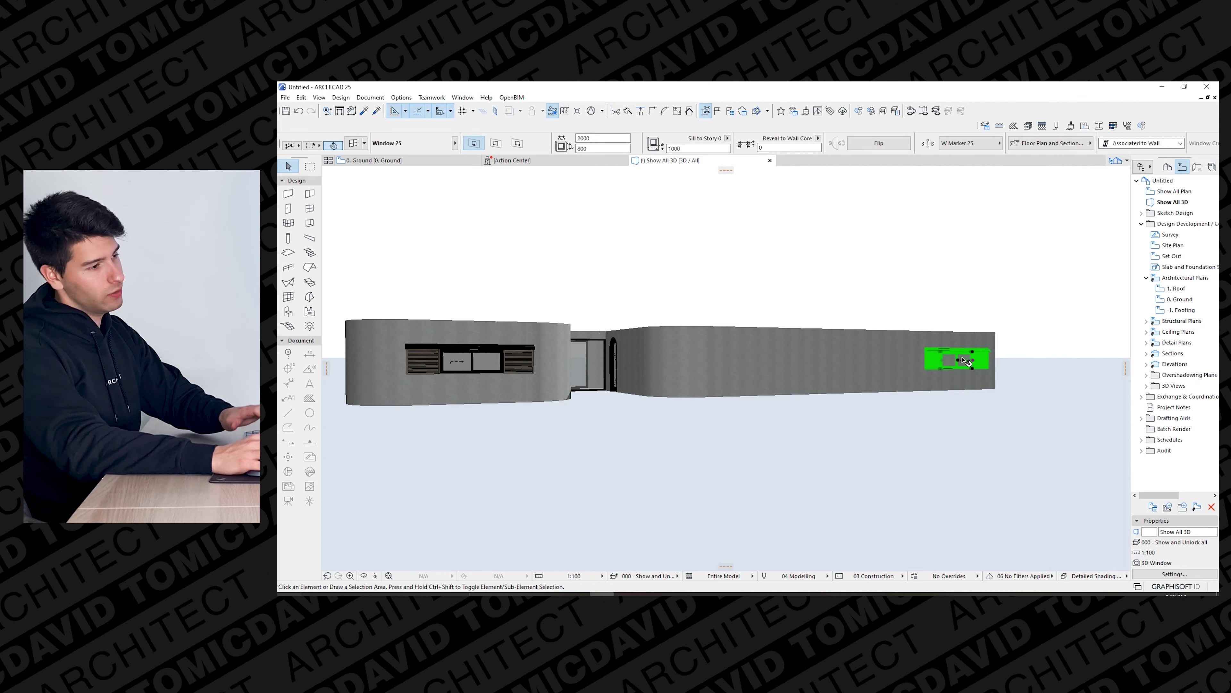
pyautogui.press('Delete')
# On the Ground floor plan, pick up the 3,010 x 2,400 courtyard window's settings and place one on the right wing's front wall near the curved corner.
pyautogui.click(396, 161)
pyautogui.scroll(3, 652, 404)
pyautogui.moveTo(492, 392); pyautogui.dragTo(598, 388, button='middle')
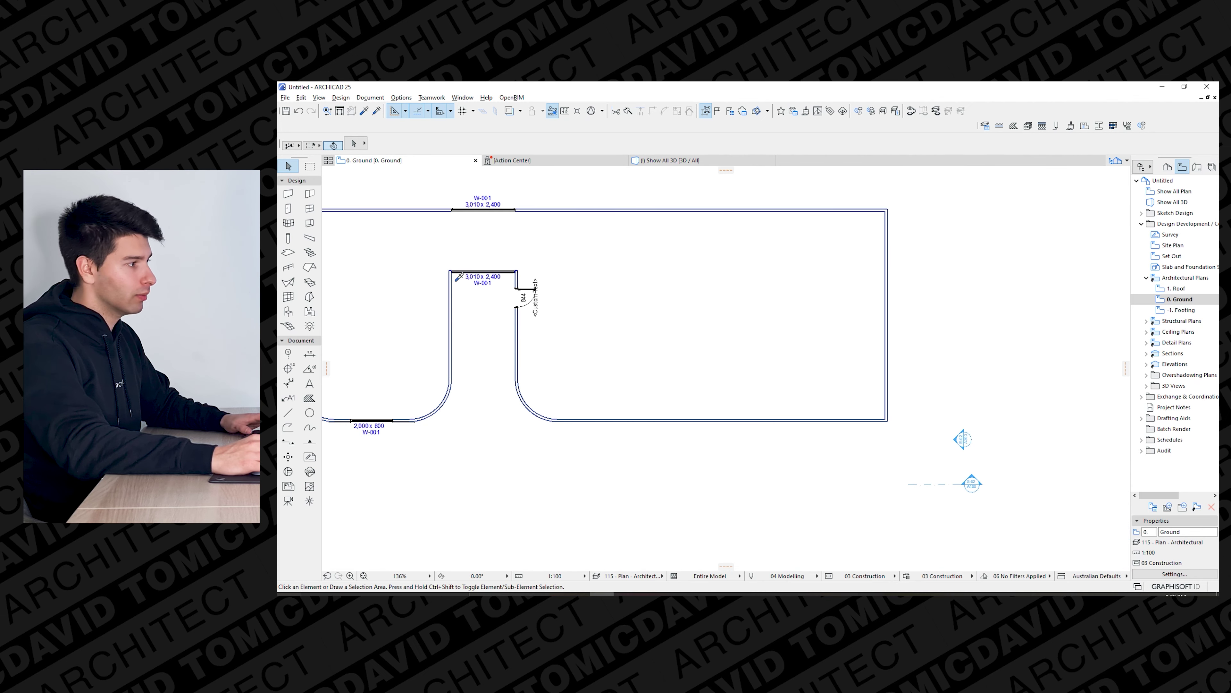
pyautogui.press('alt')
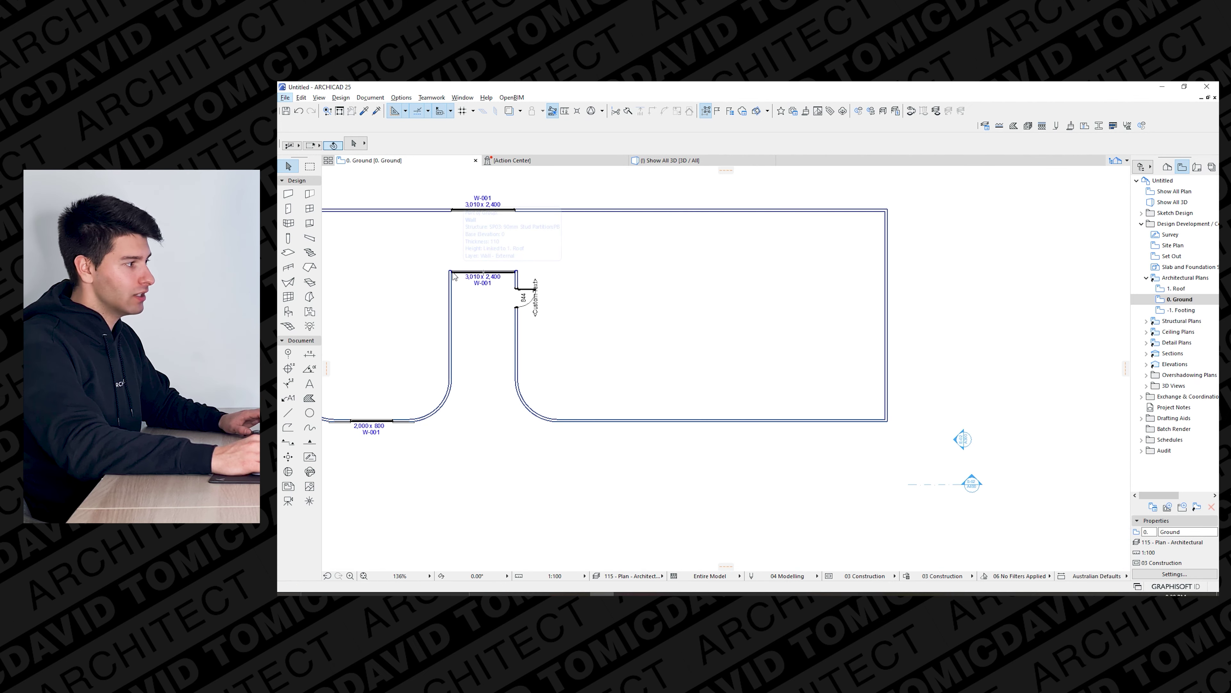
pyautogui.scroll(10, 442, 273)
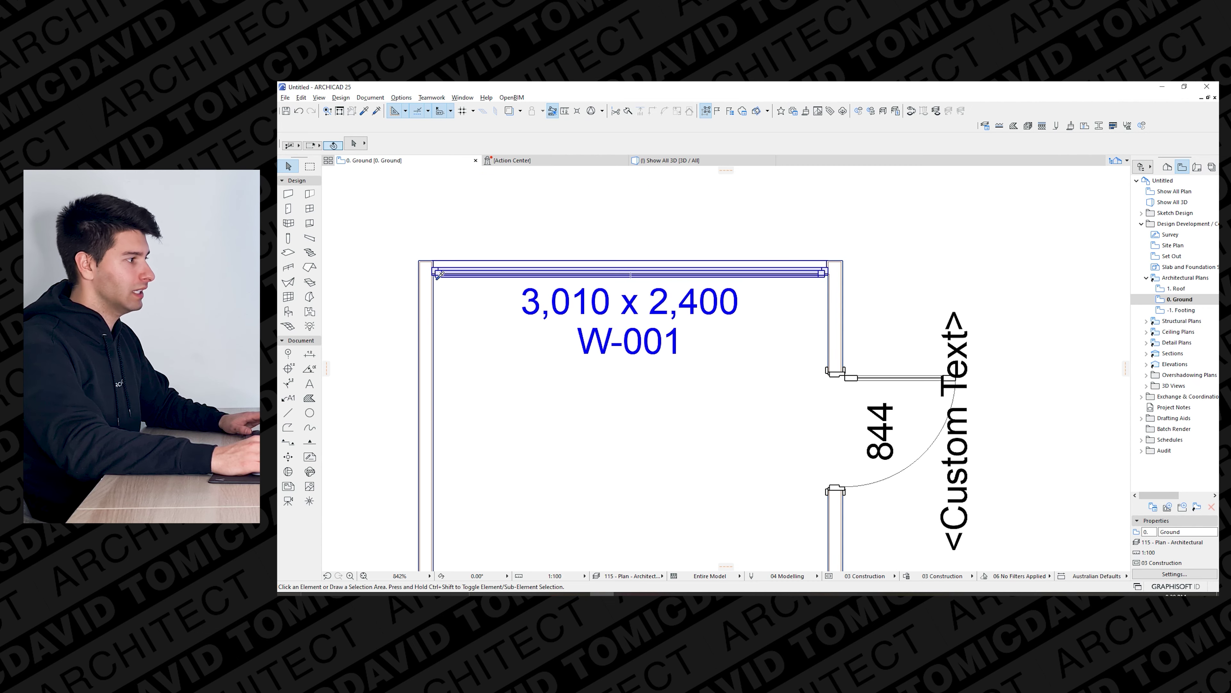
pyautogui.keyDown('alt'); pyautogui.click(440, 275); pyautogui.keyUp('alt')
pyautogui.scroll(-5, 440, 275)
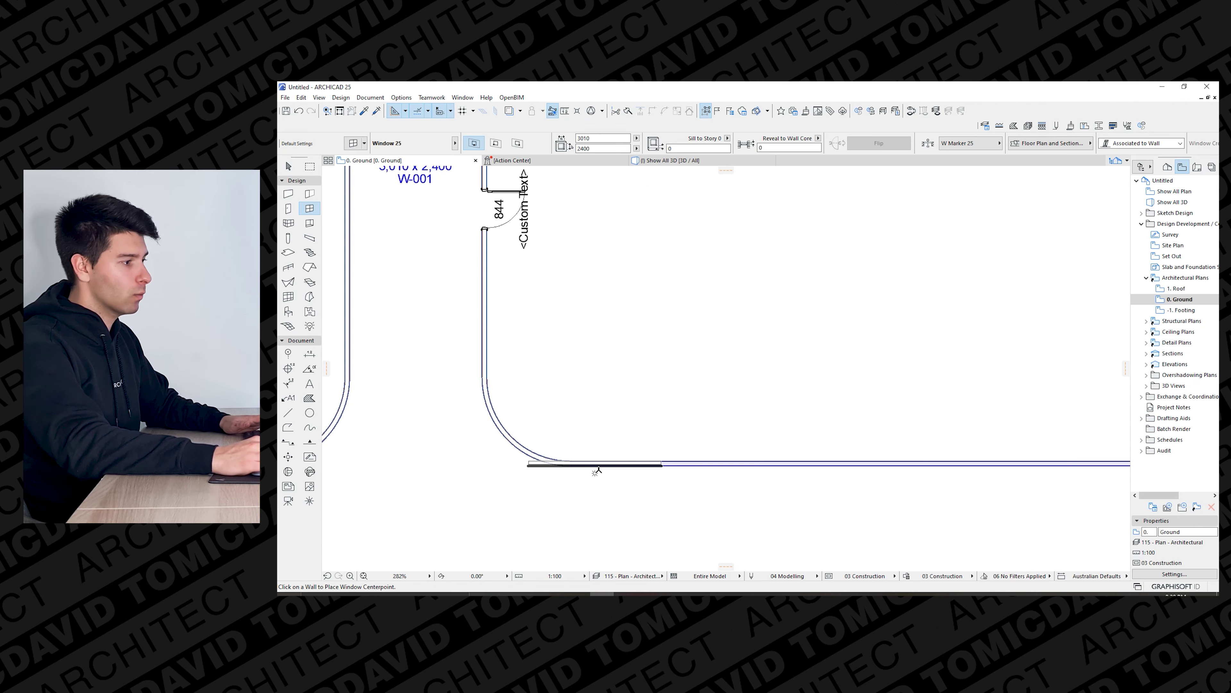
pyautogui.click(660, 470)
pyautogui.click(662, 506)
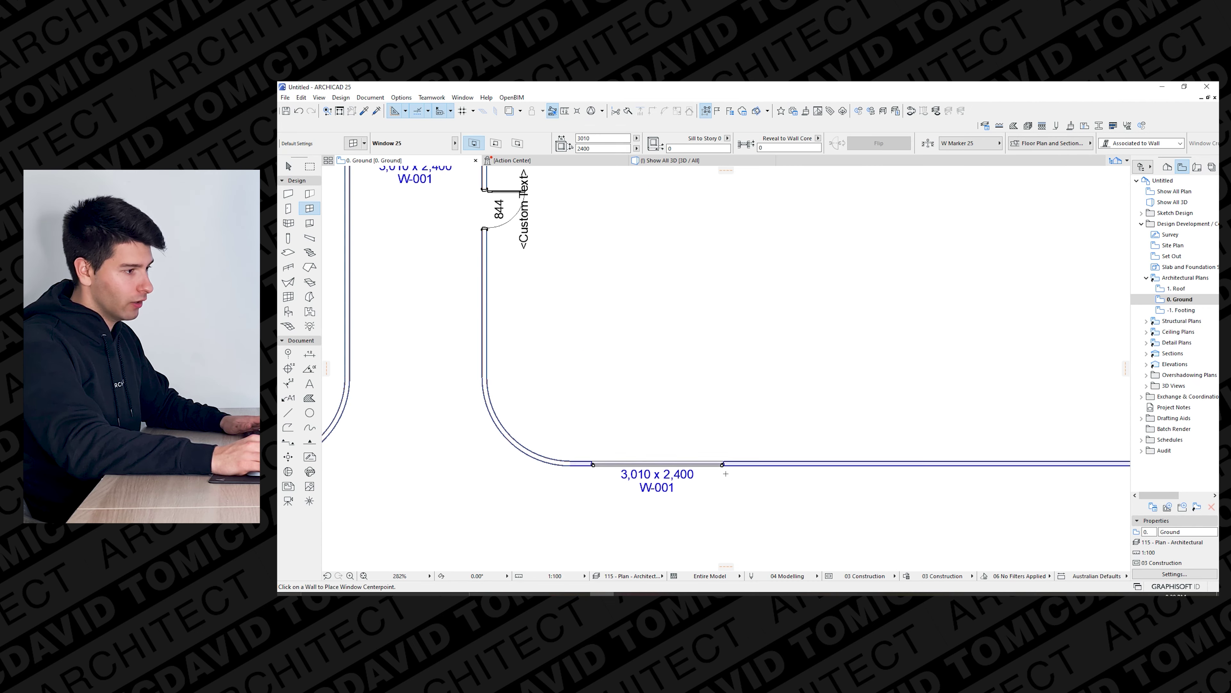
# Stretch the new front-wall window to a width of 750 mm.
pyautogui.keyDown('shift'); pyautogui.click(725, 467); pyautogui.keyUp('shift')
pyautogui.click(725, 466)
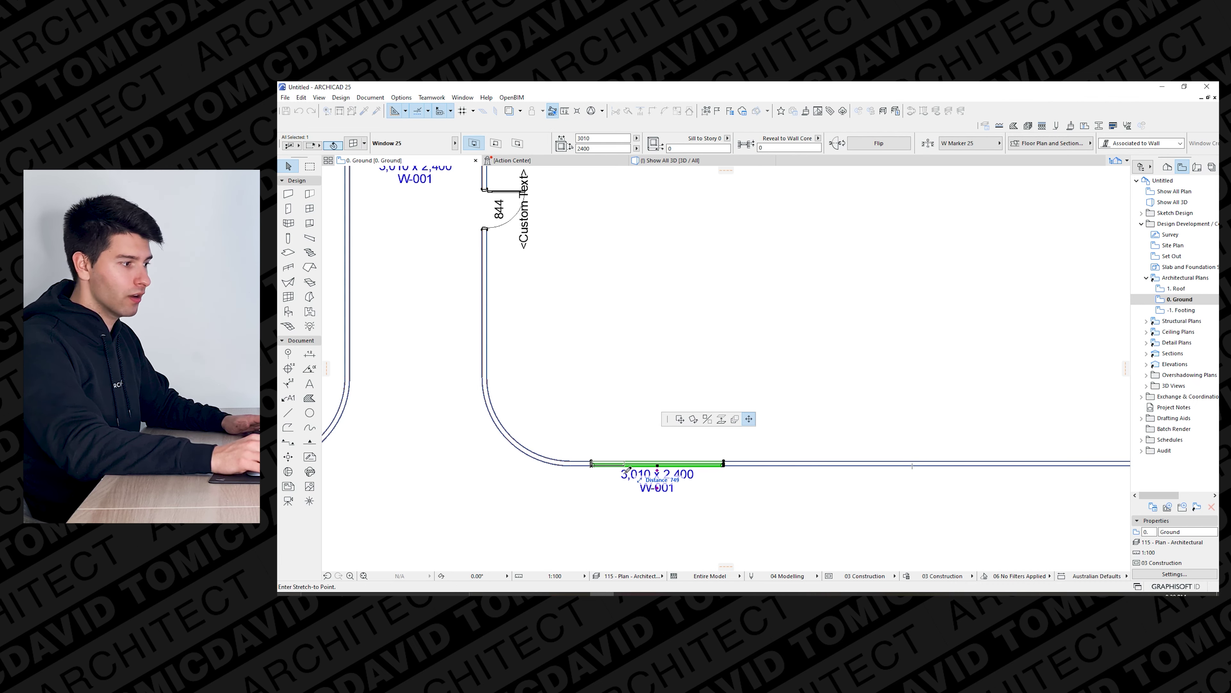
pyautogui.write('750')
pyautogui.press('Return')
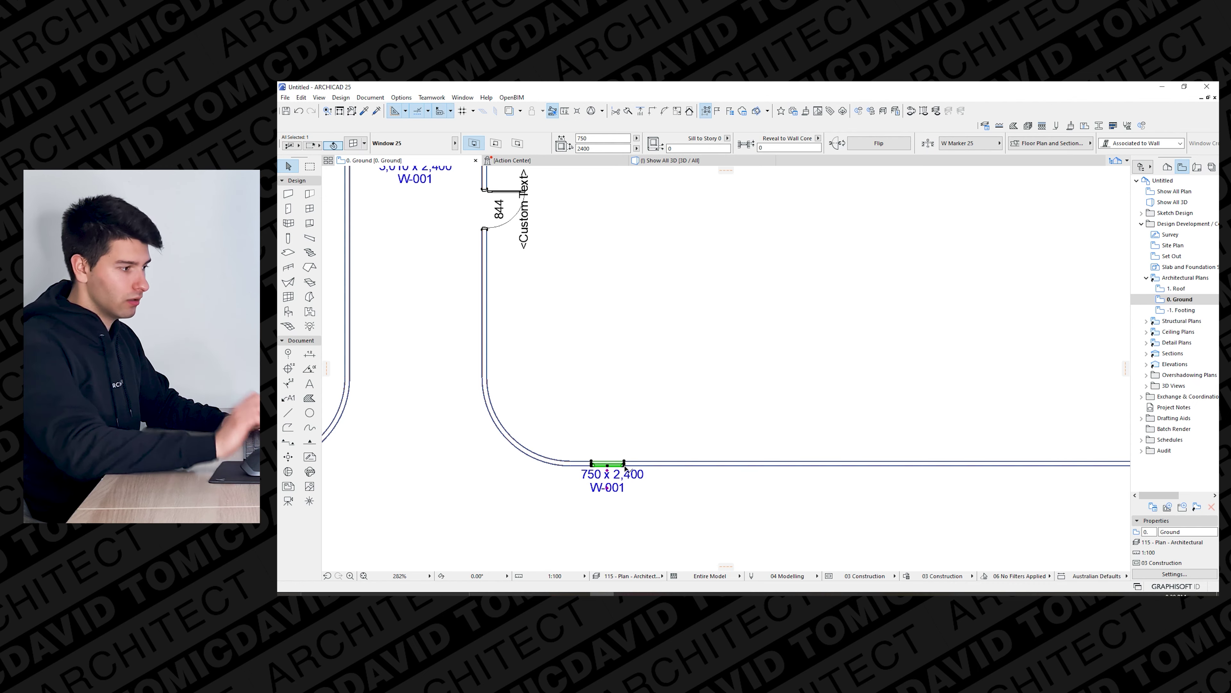
# Drag the 750 mm window slightly along the front wall away from the curved corner, deselect it and check it in 3D.
pyautogui.hotkey('ctrl', 'd')
pyautogui.click(608, 466)
pyautogui.press('Escape')
pyautogui.press('Escape')
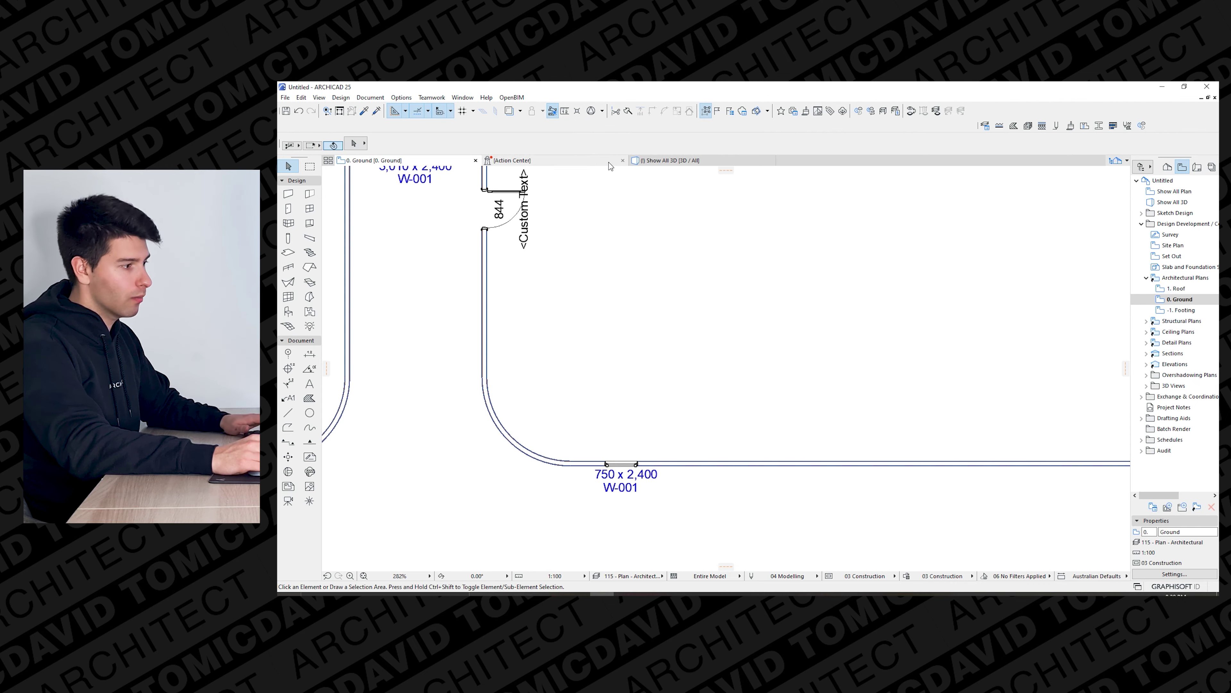
pyautogui.press('F3')
pyautogui.scroll(2, 735, 378)
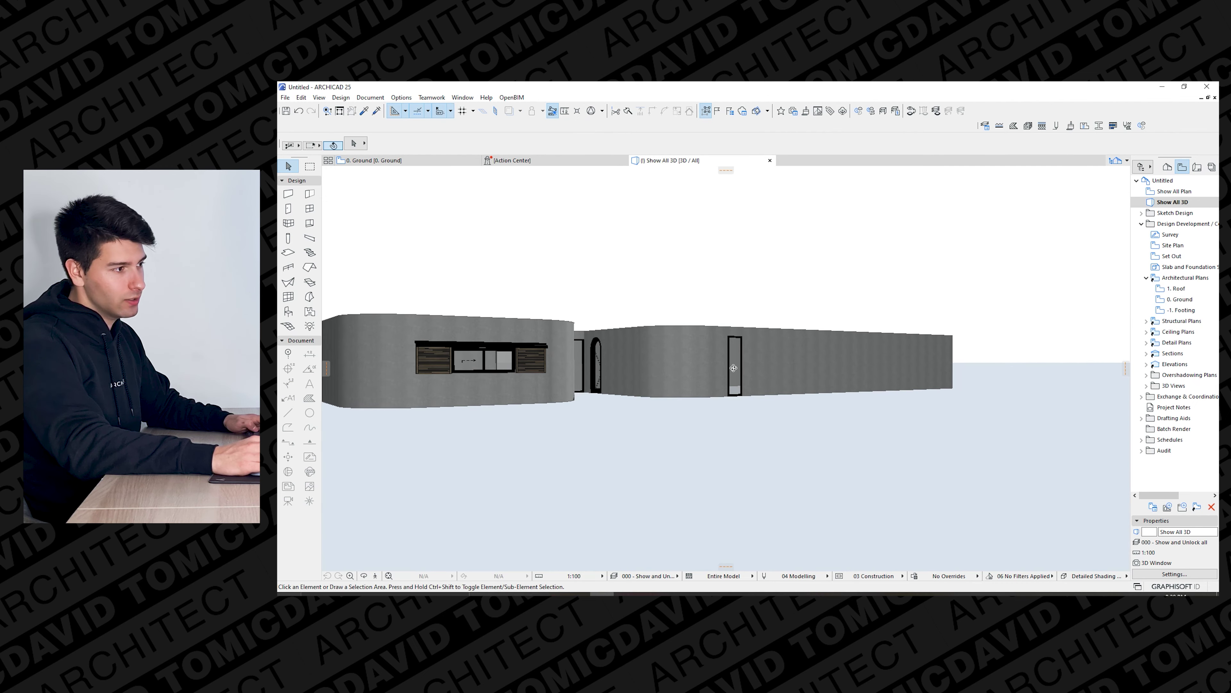
pyautogui.scroll(2, 737, 353)
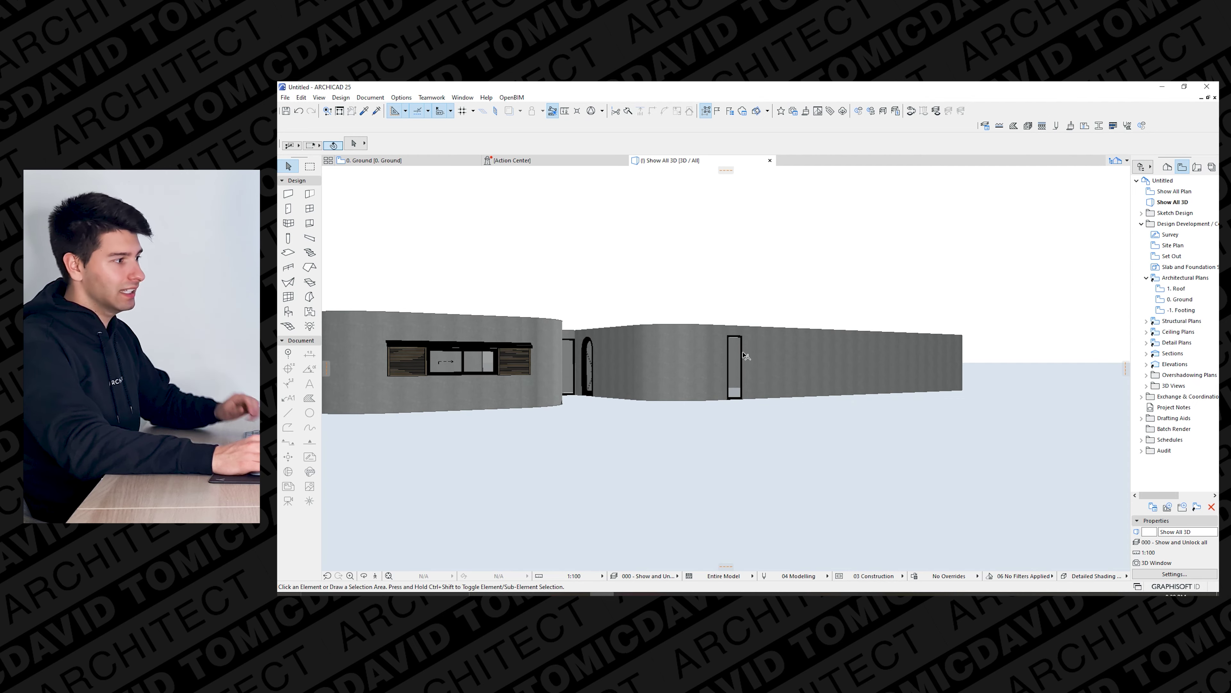
pyautogui.scroll(-2, 737, 350)
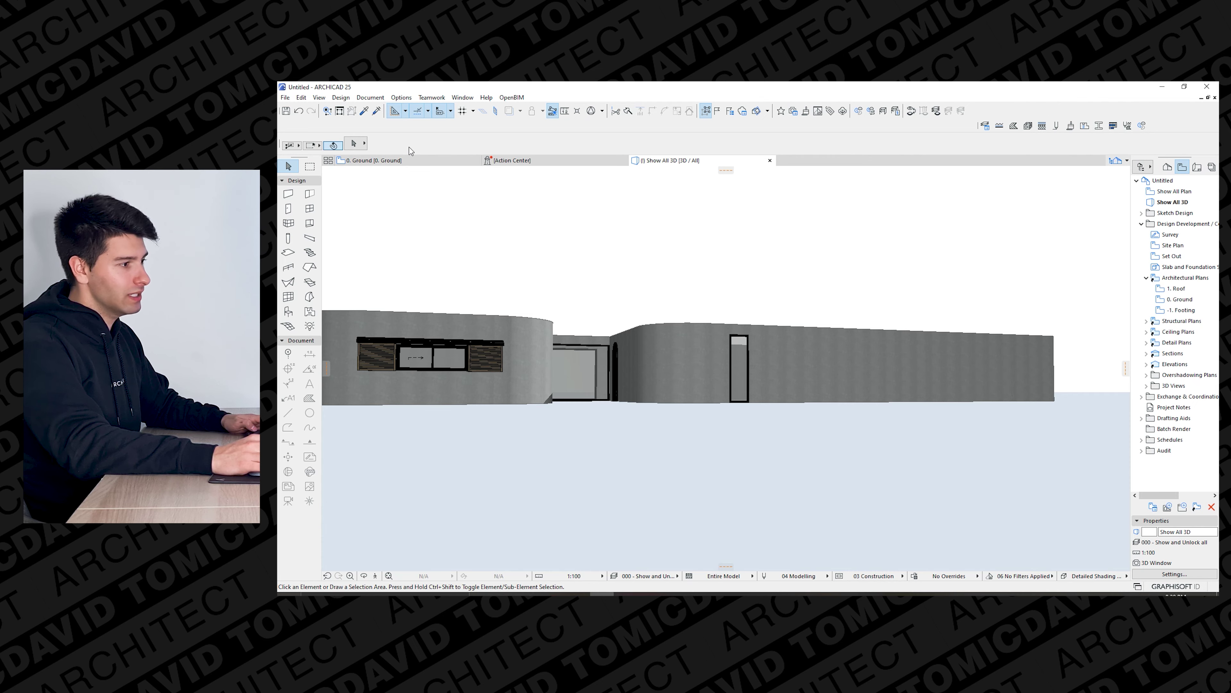
# On the floor plan, multiply the 750 mm window along the front wall using Spread with 1500 mm spacing to add two copies.
pyautogui.click(420, 162)
pyautogui.click(637, 461)
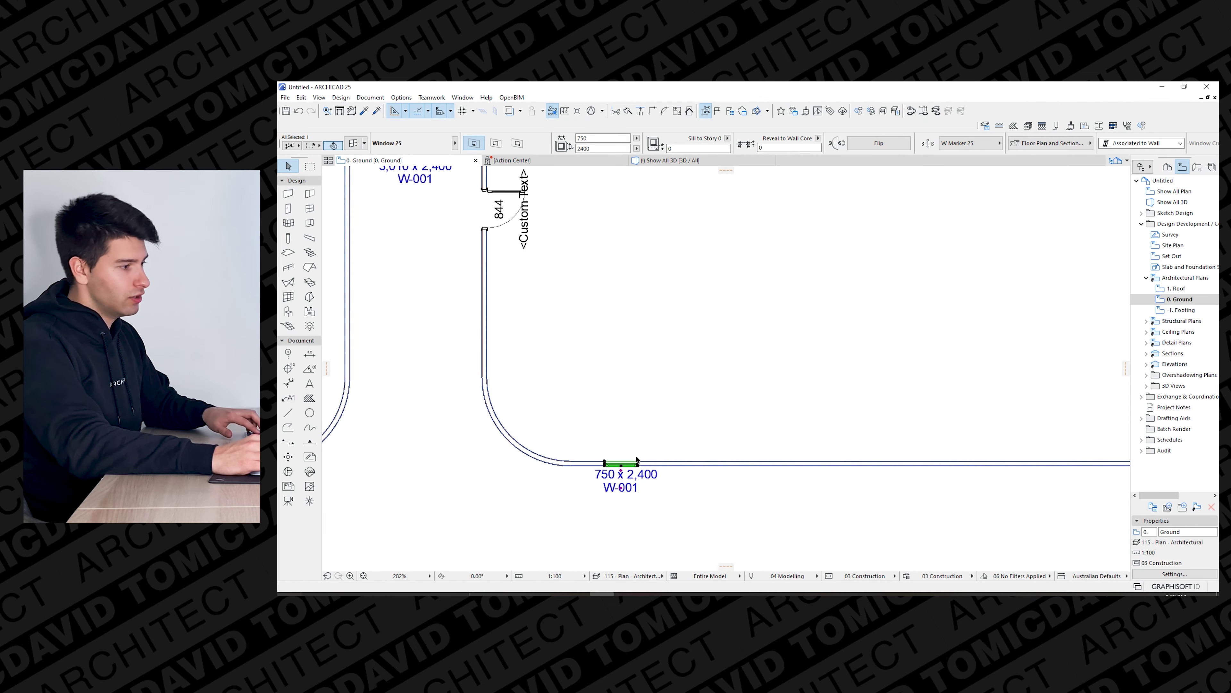
pyautogui.click(604, 469)
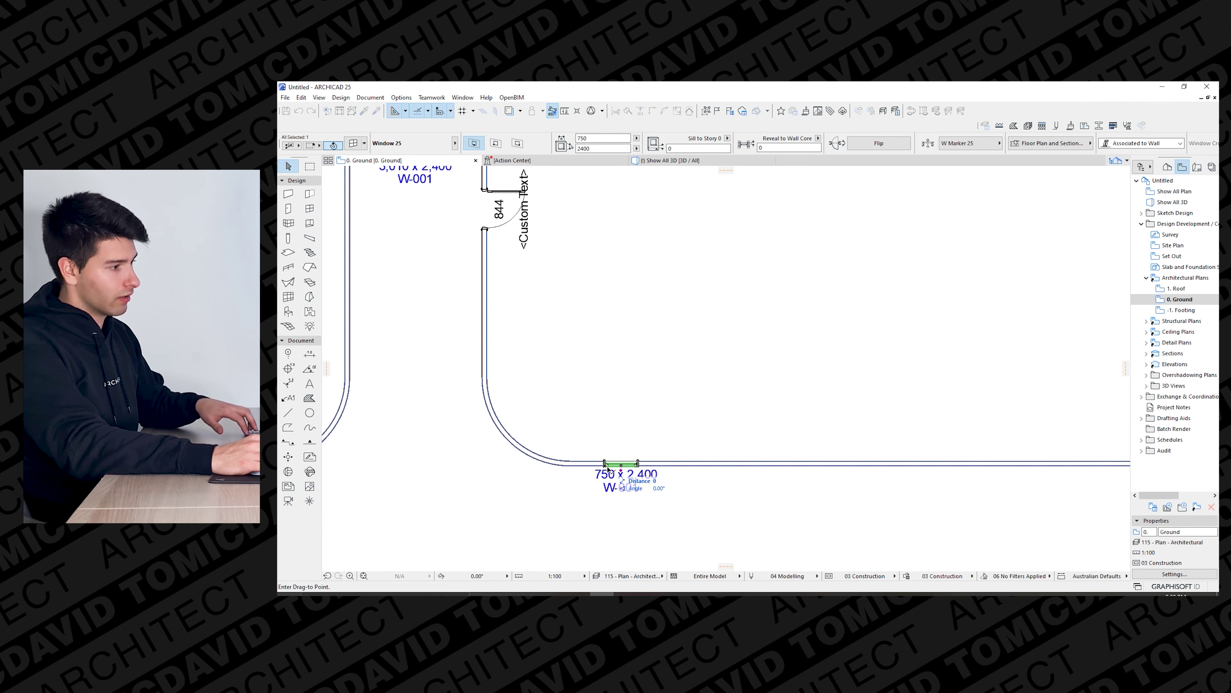
pyautogui.press('Escape')
pyautogui.click(605, 467)
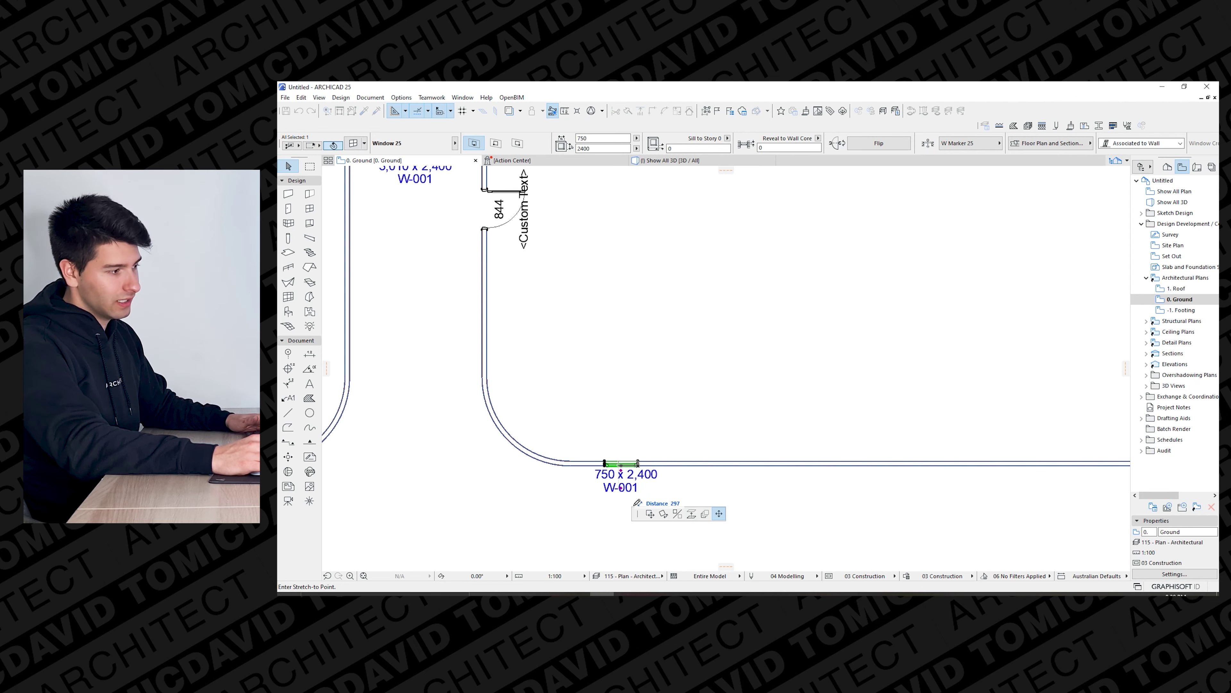
pyautogui.click(705, 514)
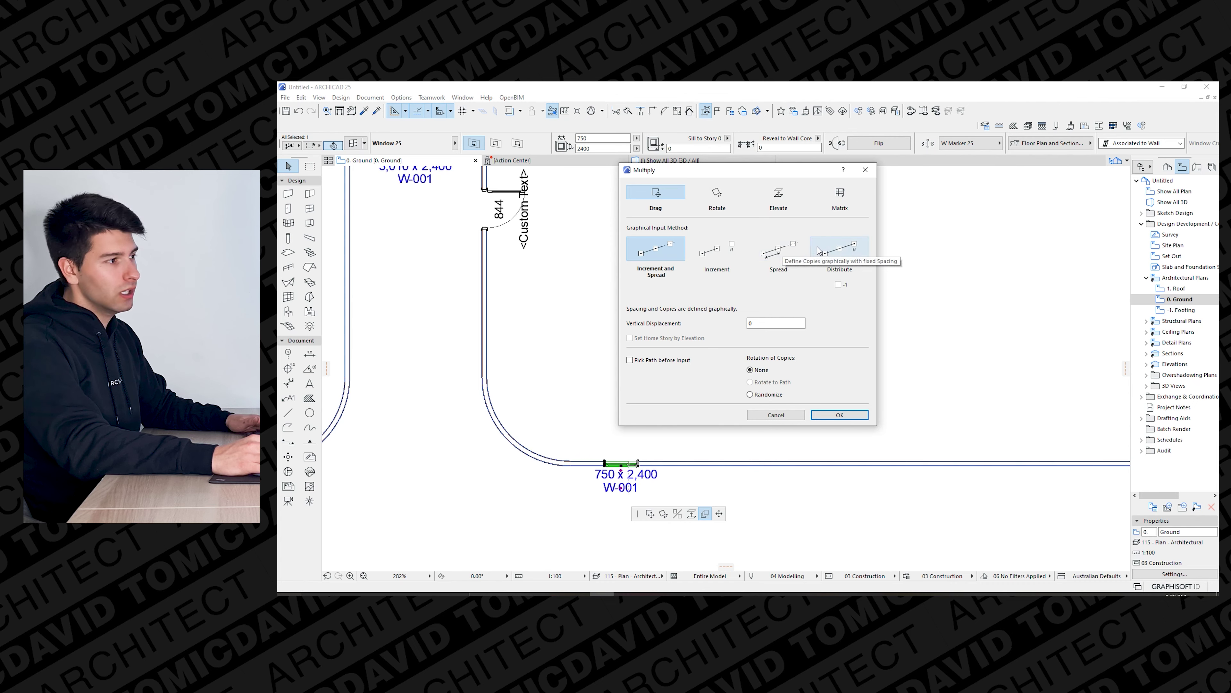
pyautogui.click(779, 253)
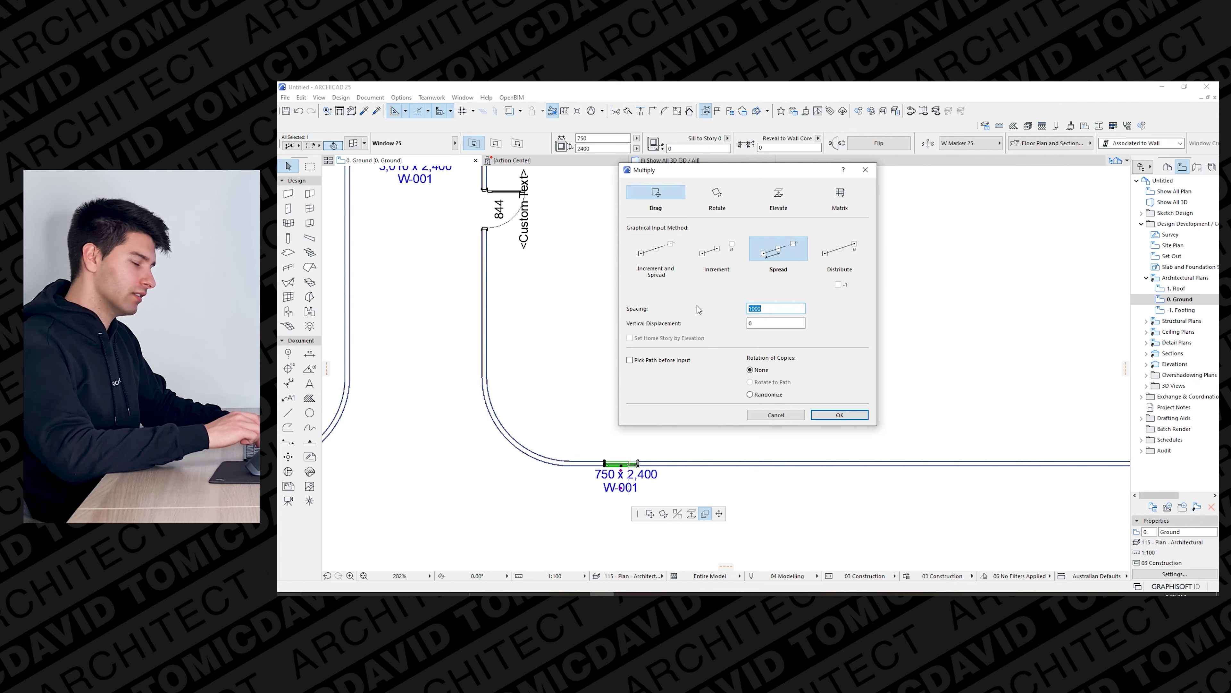
pyautogui.write('1500')
pyautogui.click(833, 416)
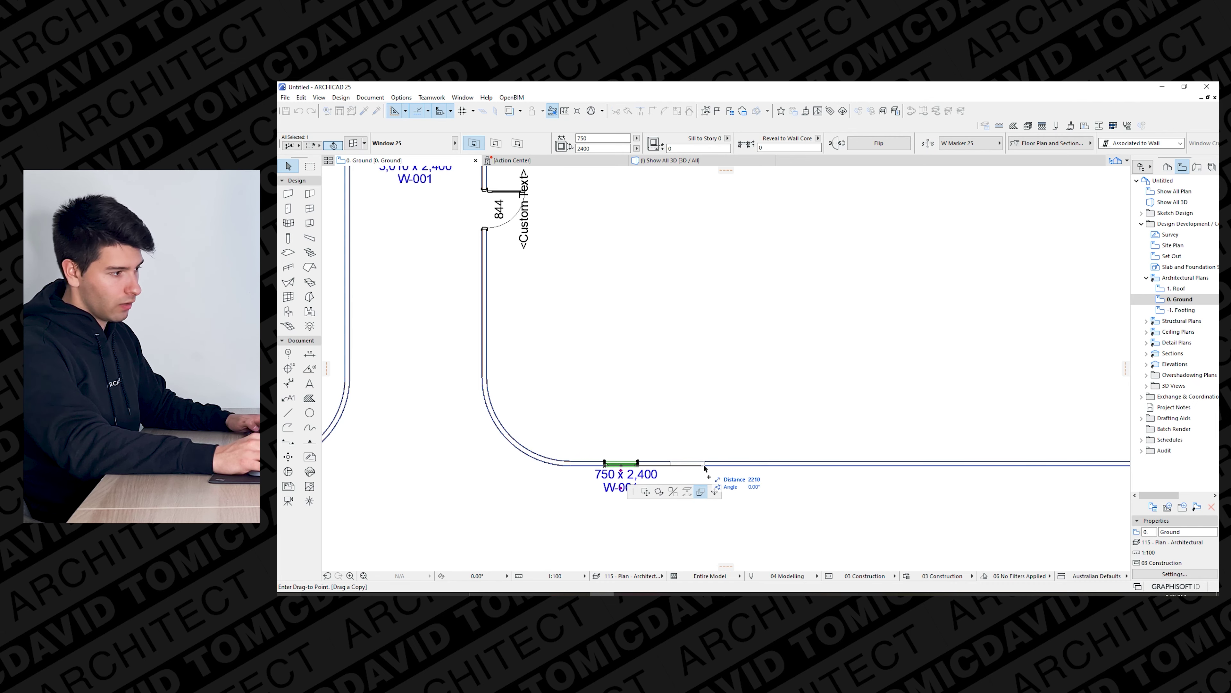
pyautogui.click(764, 469)
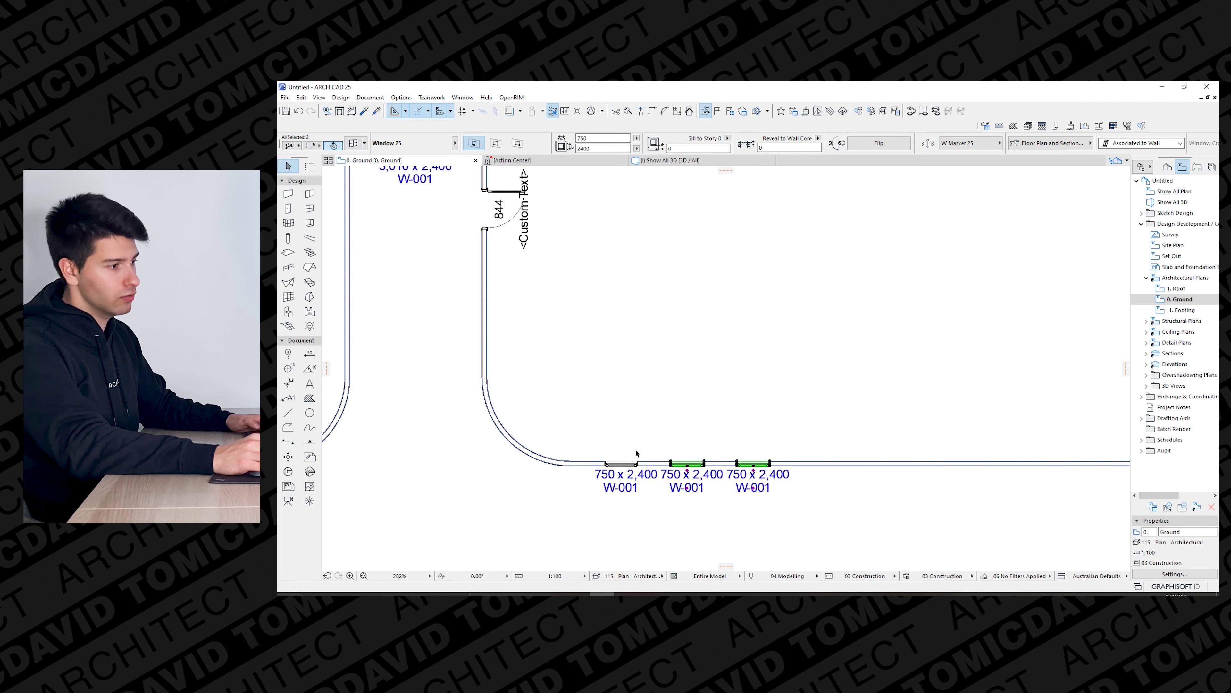
# In the 3D view, select all three narrow windows and enable a Regular sunshade in their settings.
pyautogui.click(669, 160)
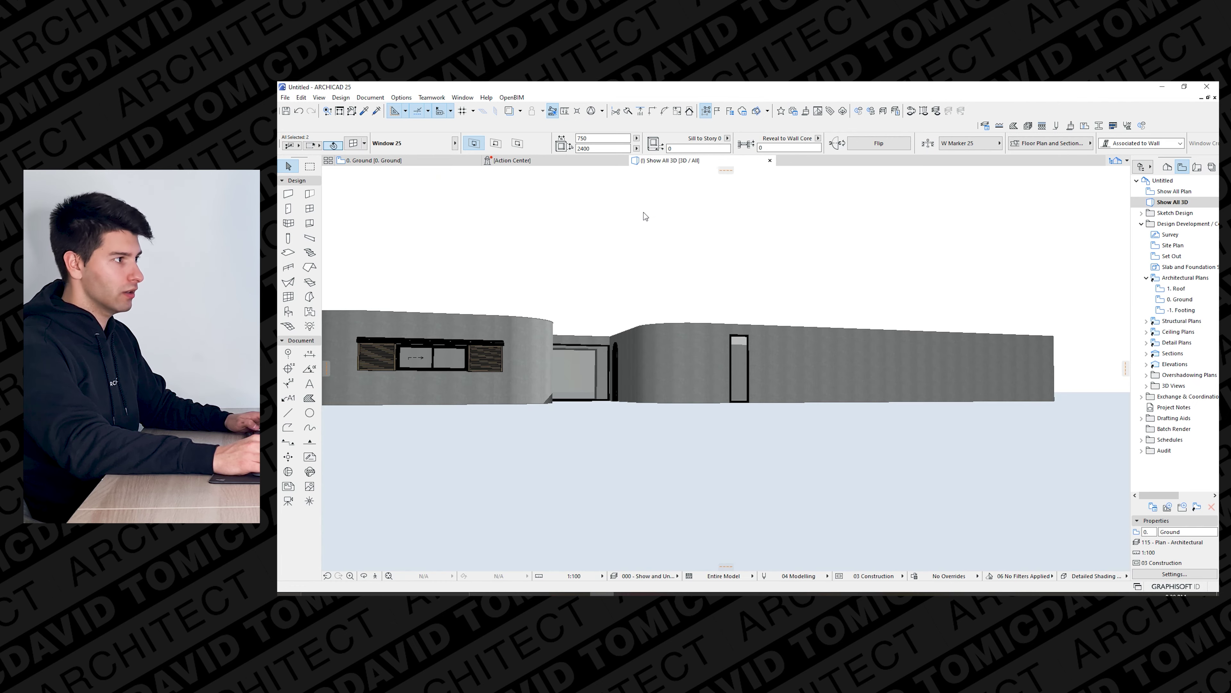
pyautogui.click(744, 376)
pyautogui.keyDown('shift'); pyautogui.click(781, 393); pyautogui.keyUp('shift')
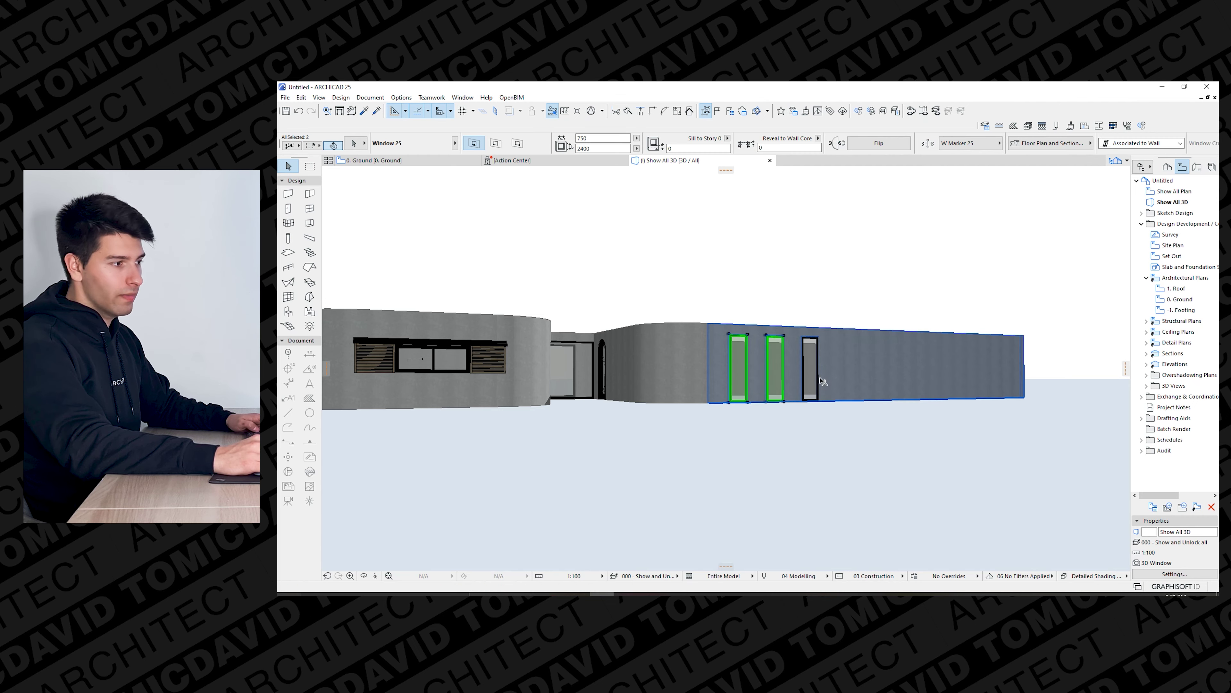
pyautogui.keyDown('shift'); pyautogui.click(814, 383); pyautogui.keyUp('shift')
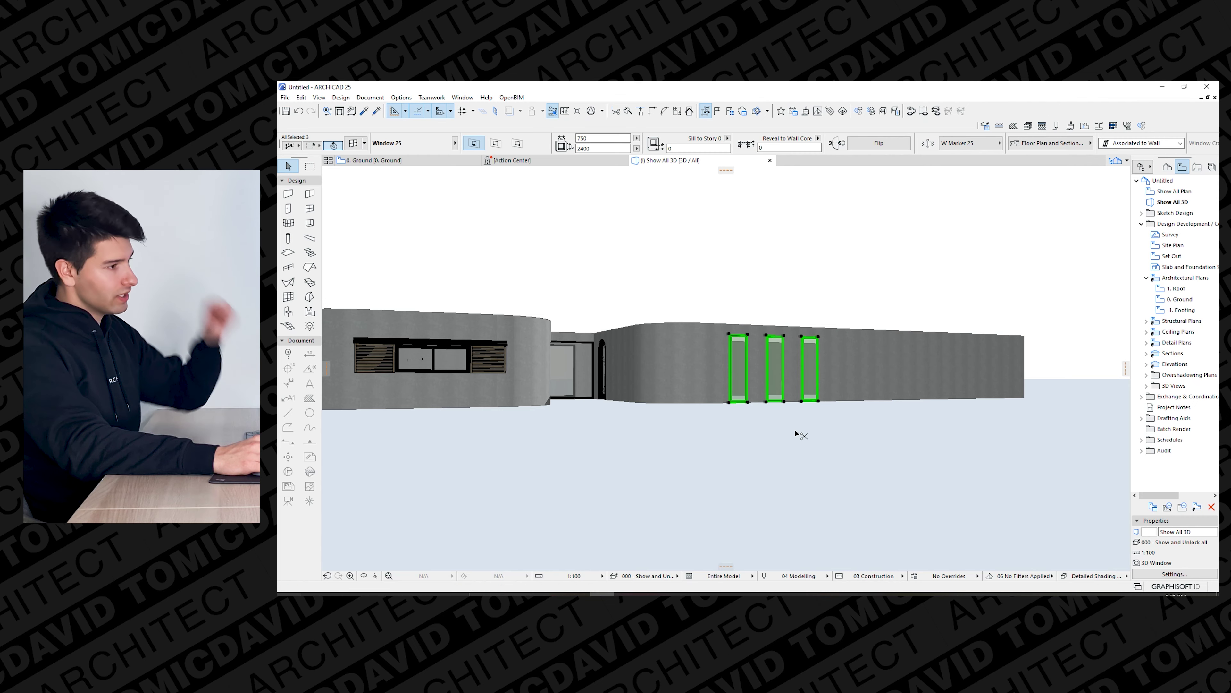
pyautogui.hotkey('ctrl', 't')
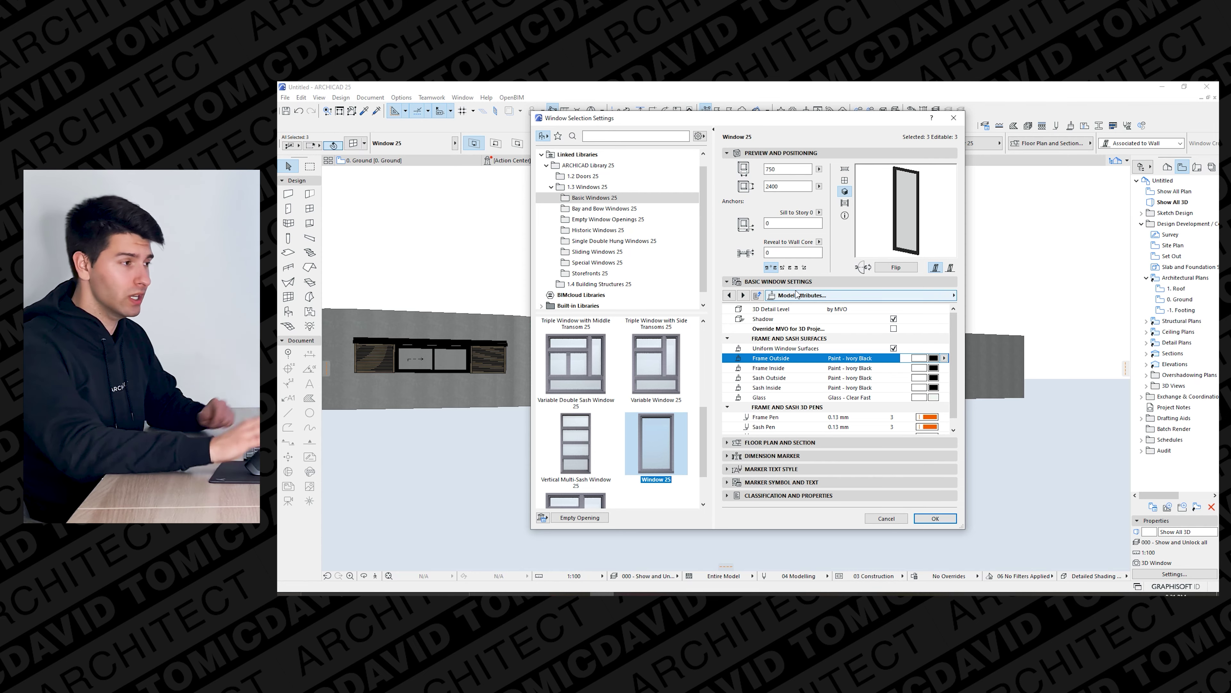
pyautogui.click(824, 295)
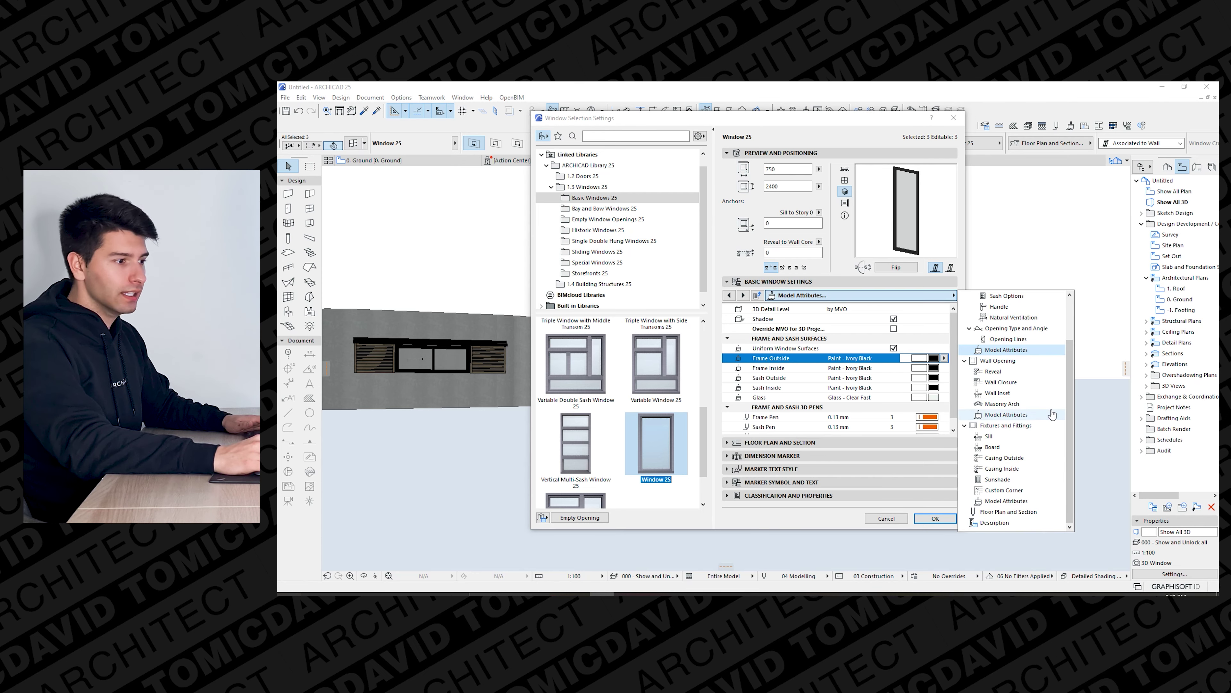
pyautogui.click(1027, 483)
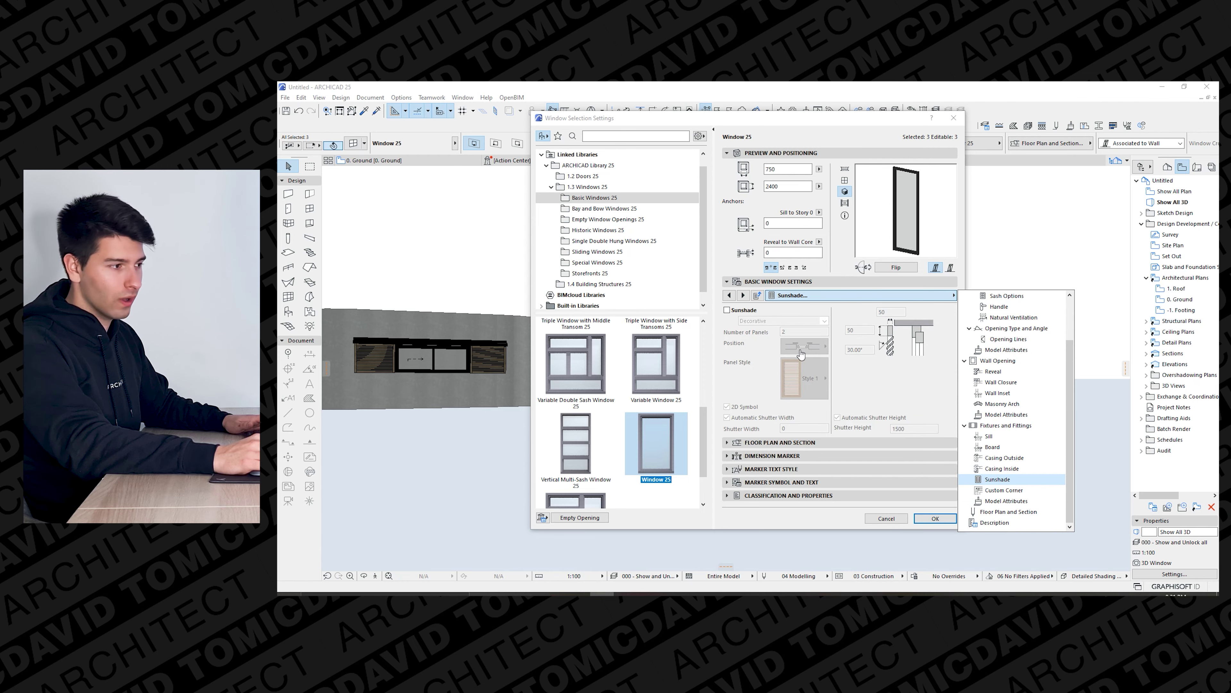
pyautogui.click(727, 310)
pyautogui.click(783, 321)
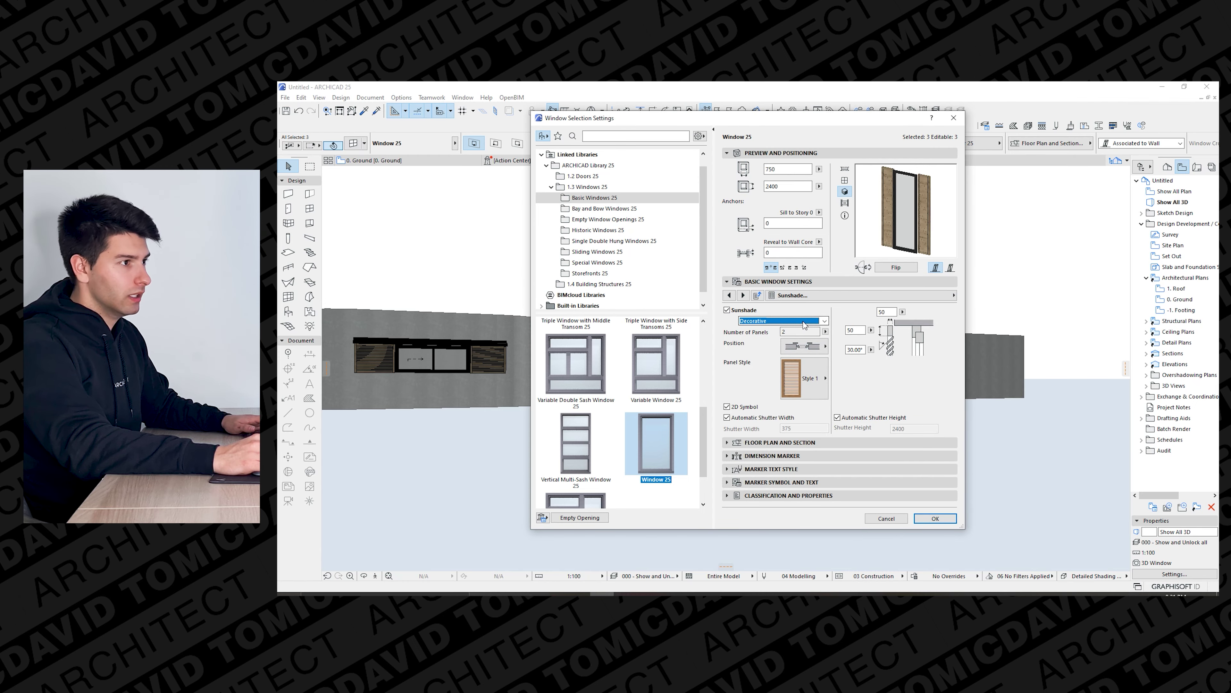
pyautogui.click(793, 338)
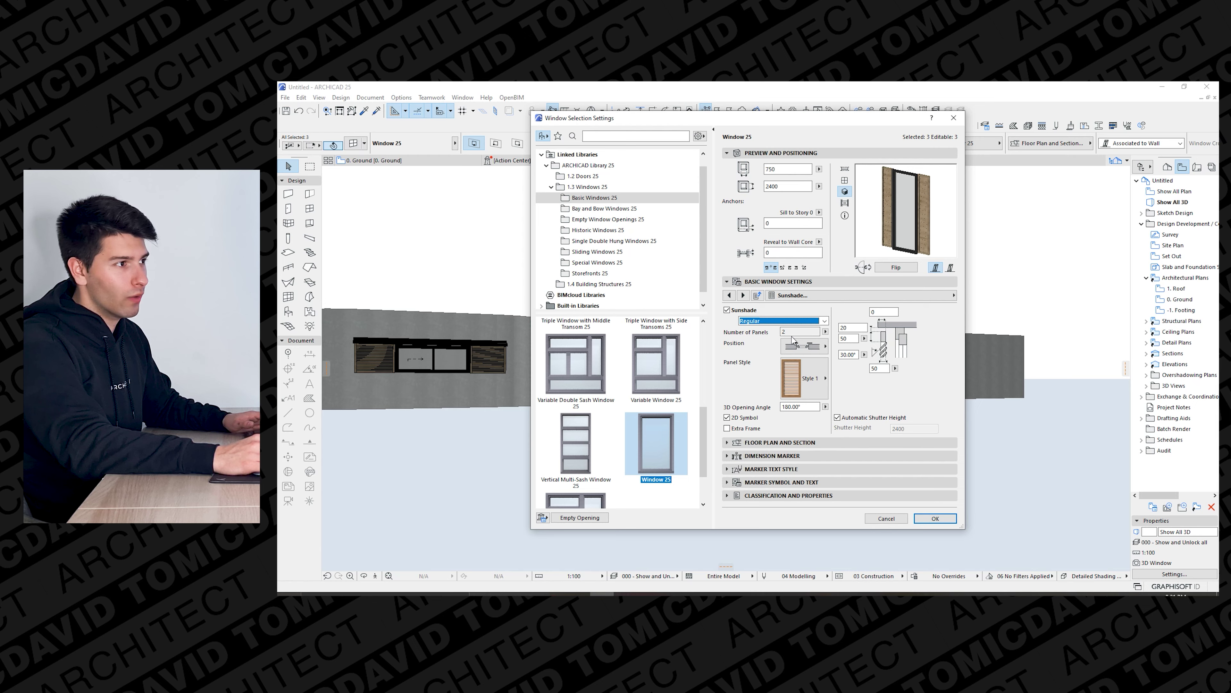
# Set the sunshade's 3D opening angle to 45° for the three windows, keep panel Style 1 and apply the settings.
pyautogui.doubleClick(799, 407)
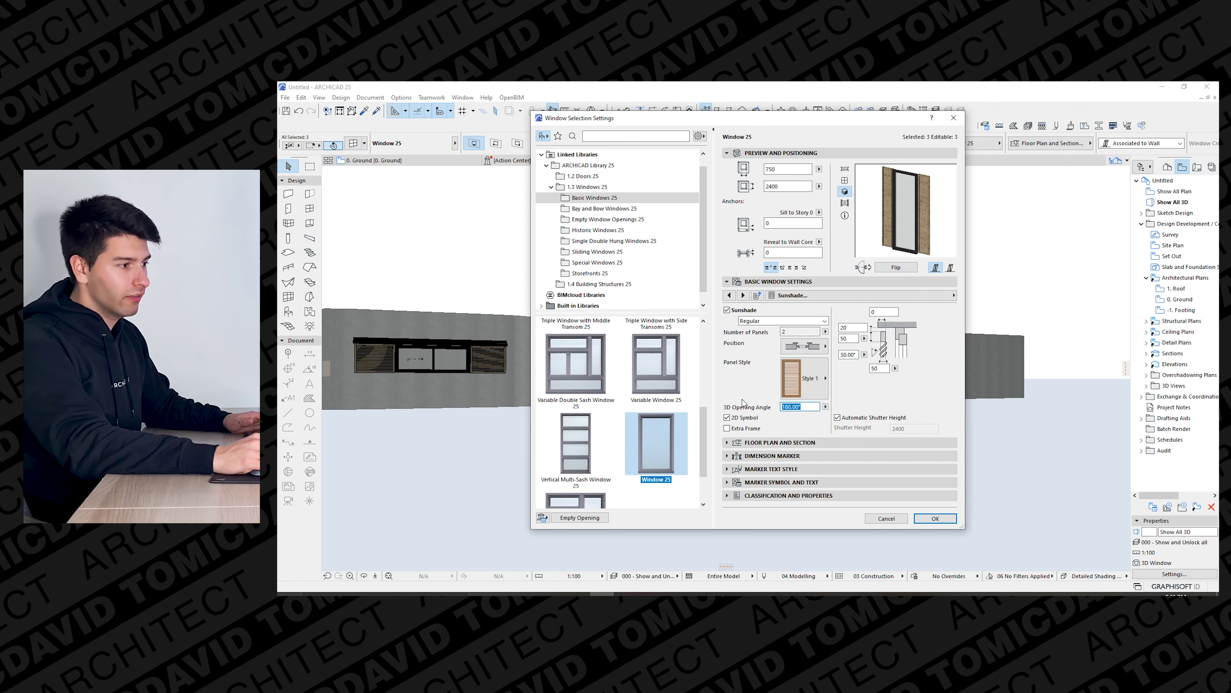
pyautogui.write('75')
pyautogui.press('Return')
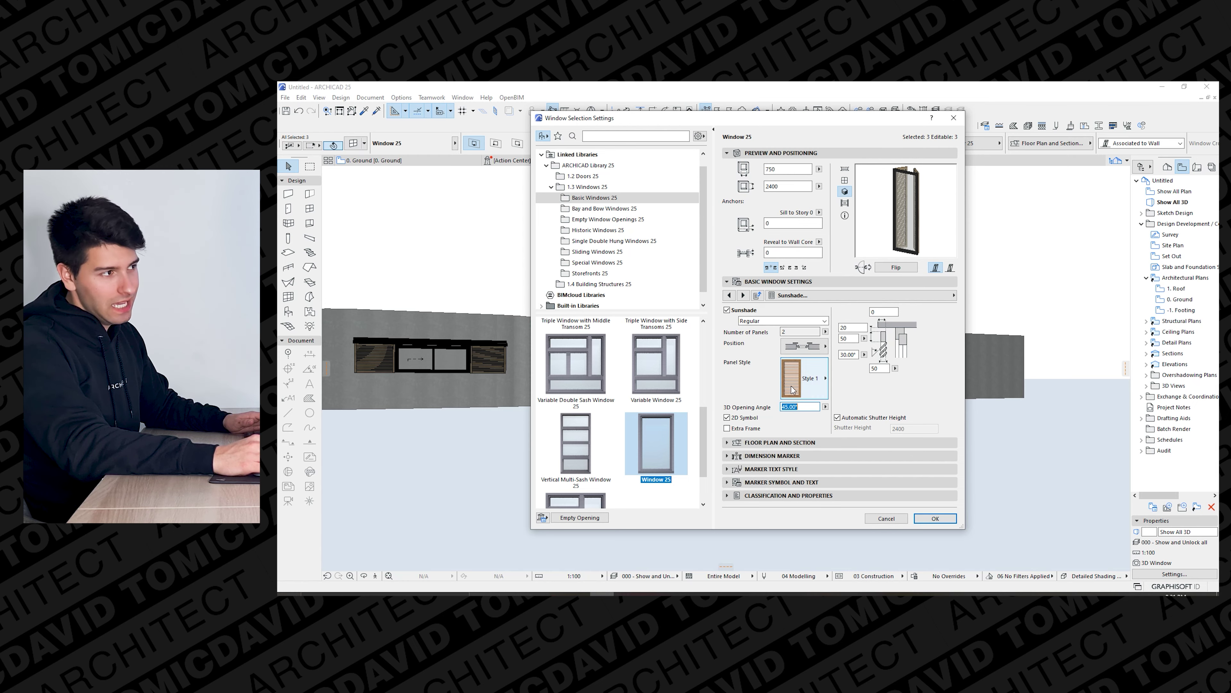
pyautogui.click(803, 382)
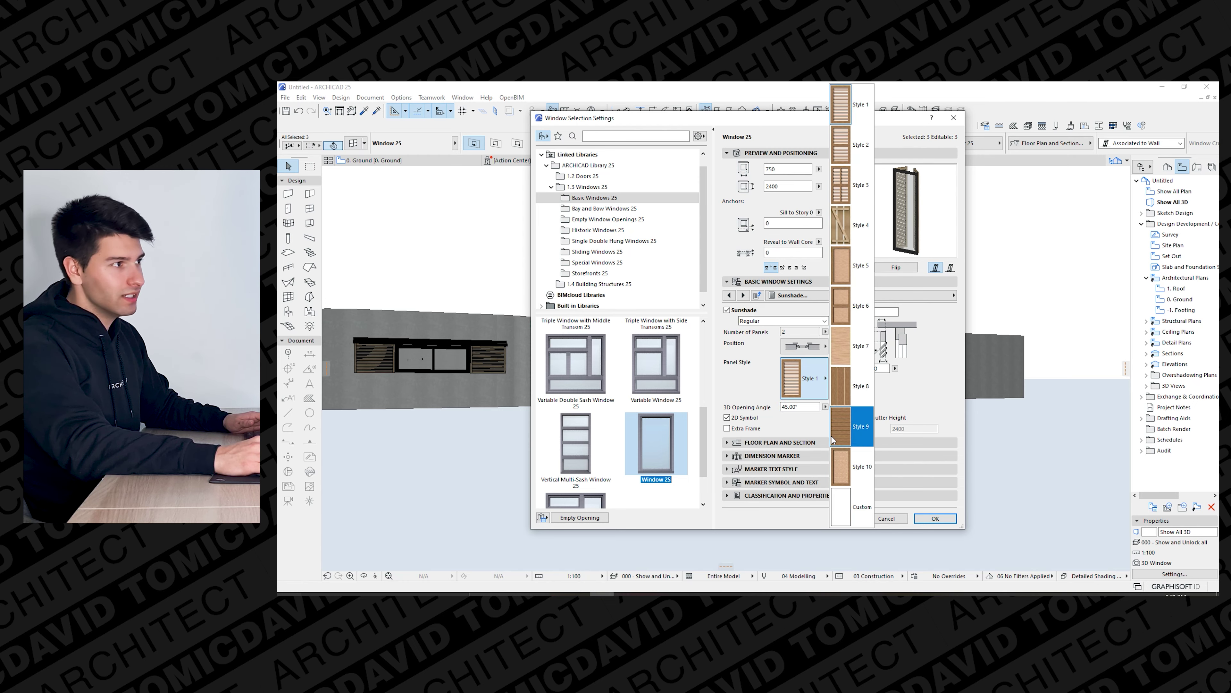
pyautogui.click(762, 416)
pyautogui.click(935, 518)
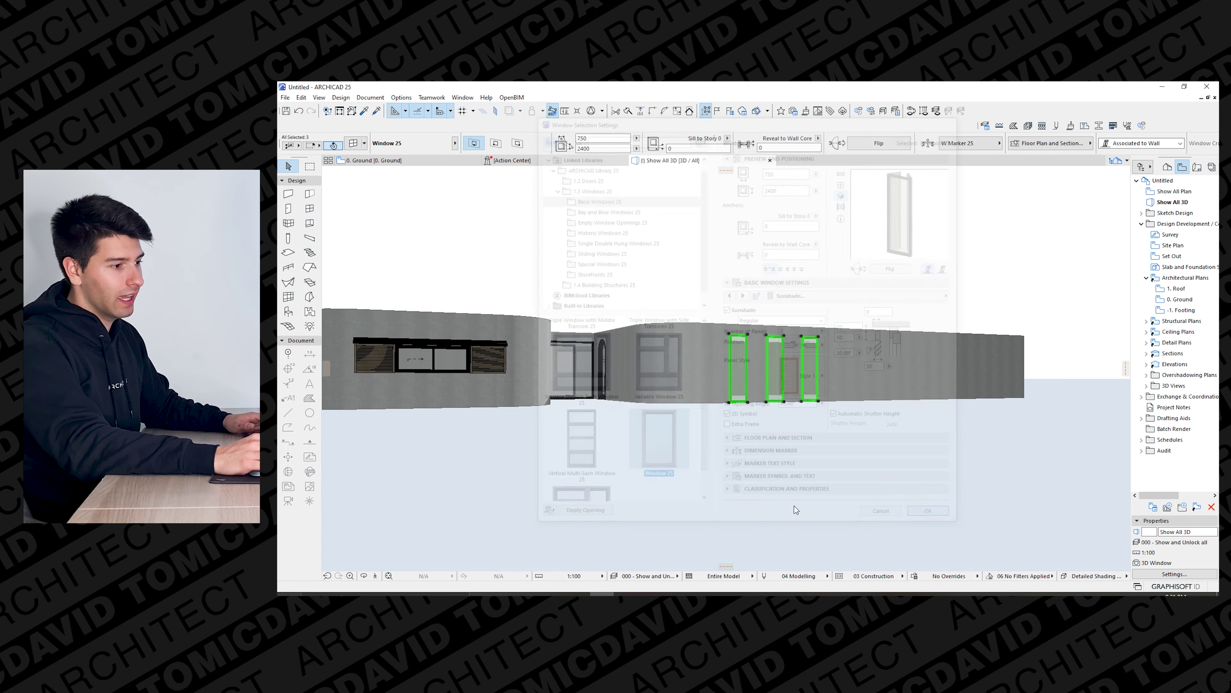
# Set the sunshade's 3D opening angle to 180° for the narrow window farthest from the curved corner and deselect it.
pyautogui.keyDown('shift'); pyautogui.moveTo(666, 399); pyautogui.dragTo(713, 413, button='middle'); pyautogui.keyUp('shift')
pyautogui.press('Escape')
pyautogui.click(788, 362)
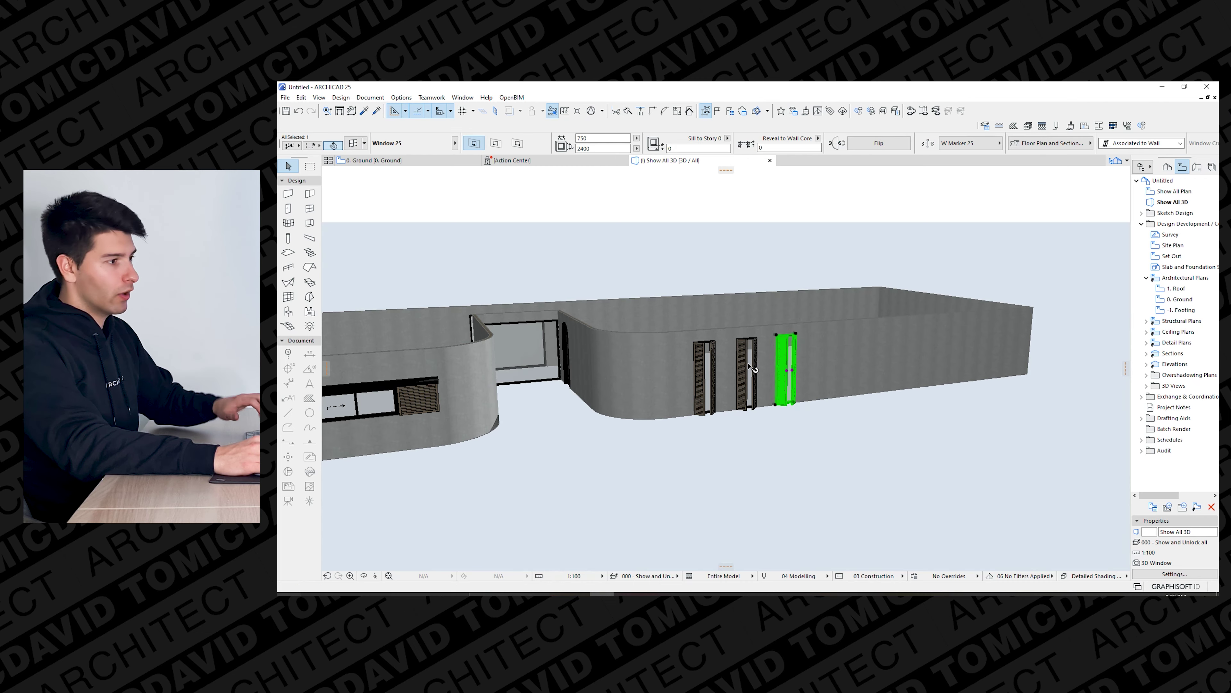
pyautogui.hotkey('ctrl', 't')
pyautogui.write('180')
pyautogui.press('Return')
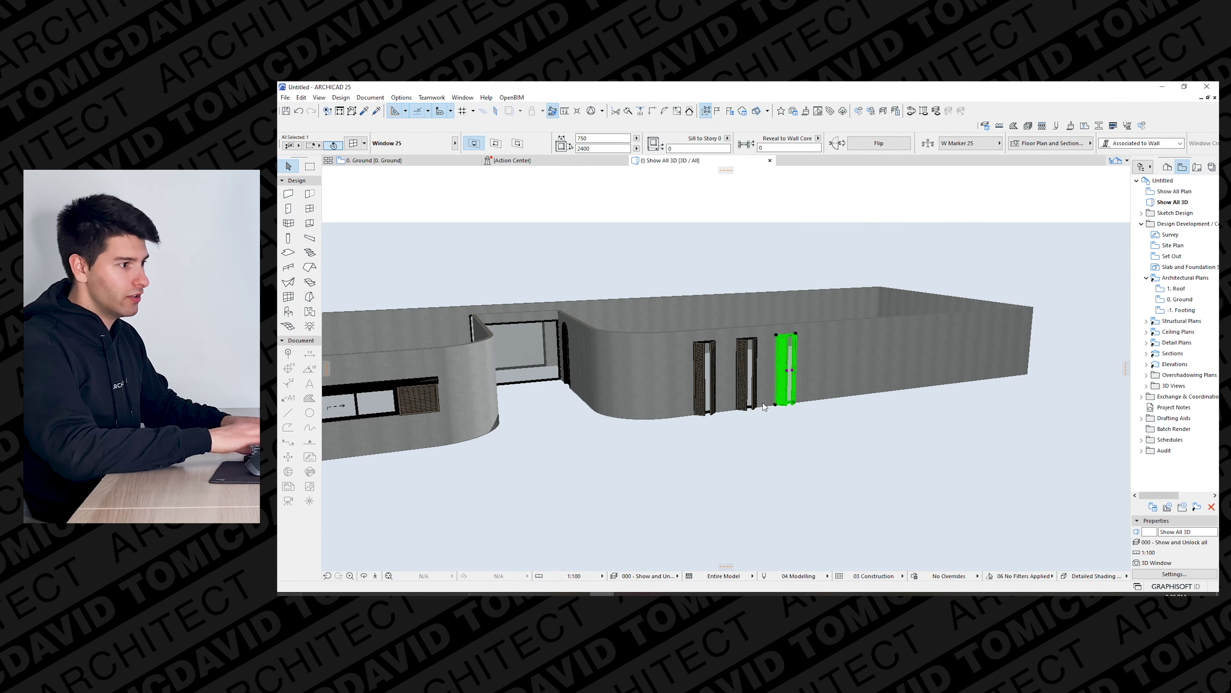
pyautogui.press('Escape')
# Change the sunshade's 3D opening angle in the settings of the narrow window nearest the curved corner.
pyautogui.keyDown('shift'); pyautogui.moveTo(768, 388); pyautogui.dragTo(722, 371, button='middle'); pyautogui.keyUp('shift')
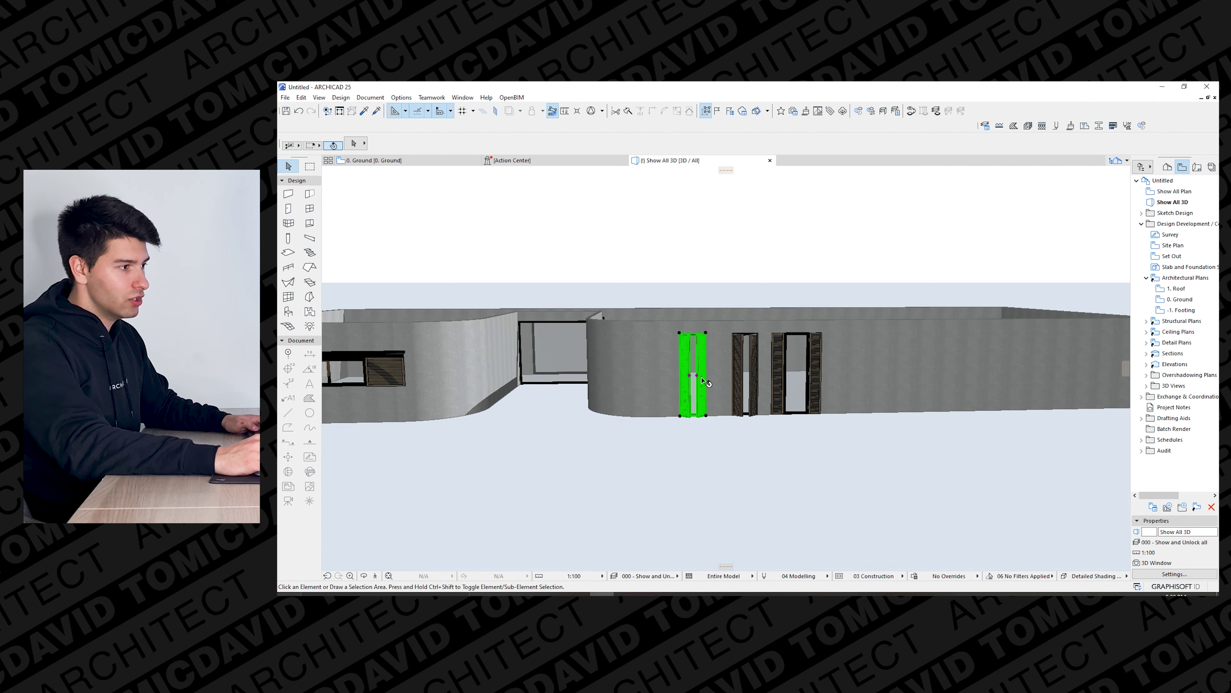
pyautogui.click(700, 364)
pyautogui.hotkey('ctrl', 't')
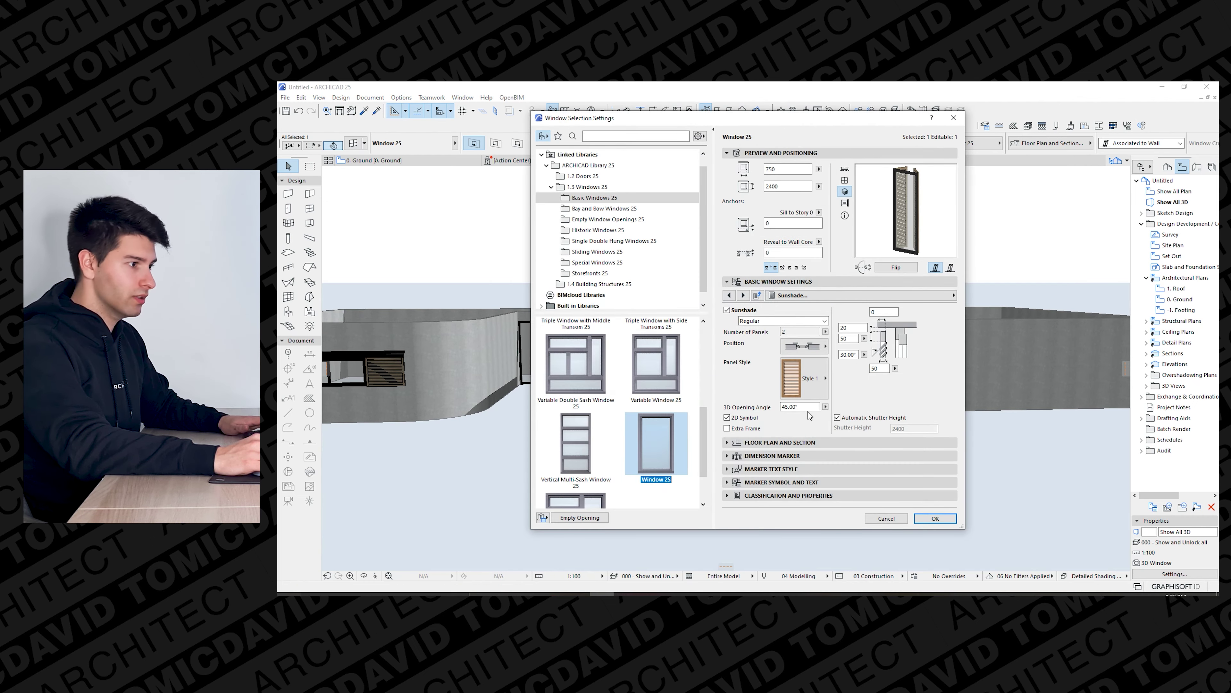
pyautogui.press('Return')
pyautogui.keyDown('shift'); pyautogui.moveTo(596, 413); pyautogui.dragTo(708, 437, button='middle'); pyautogui.keyUp('shift')
# Angularly stretch the shutters of the window nearest the curved corner to a 3D opening angle of about 61° and deselect it.
pyautogui.click(710, 400)
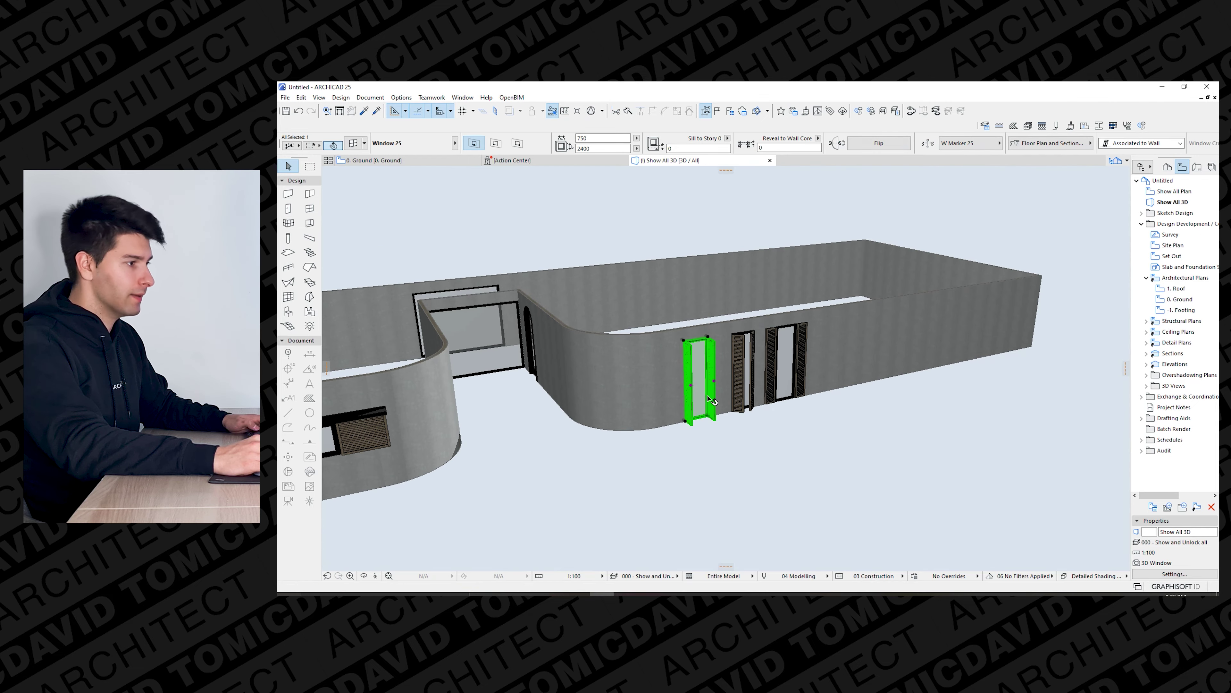
pyautogui.click(714, 383)
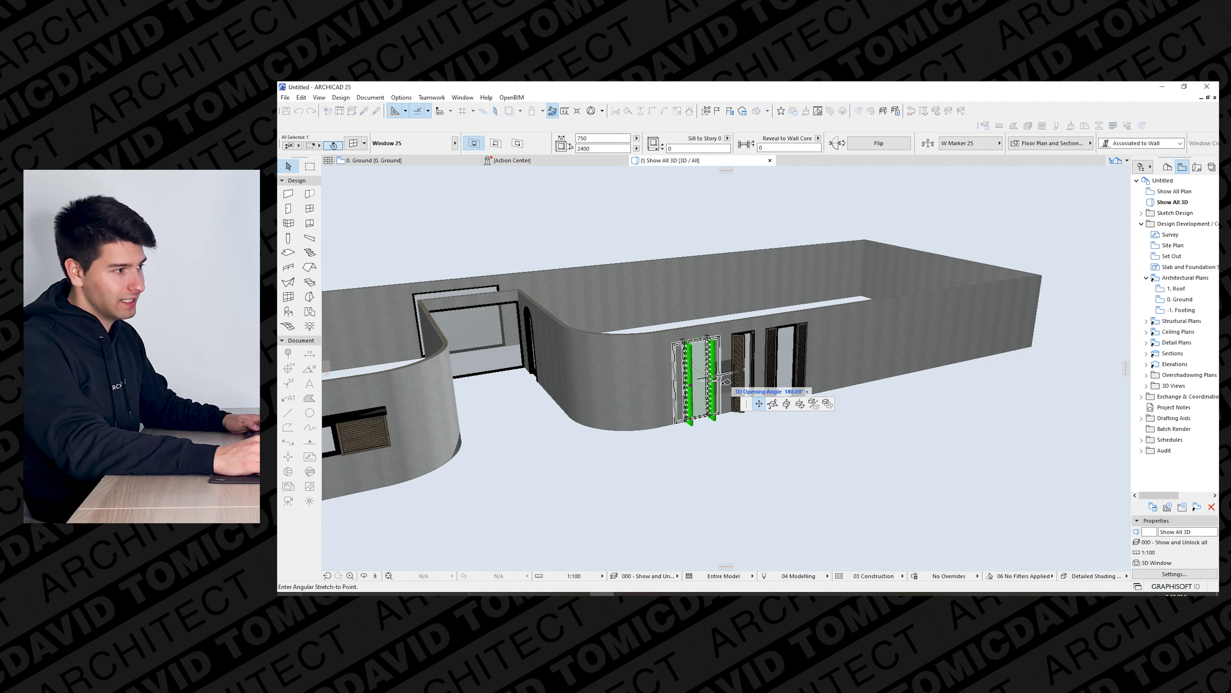
pyautogui.scroll(5, 726, 383)
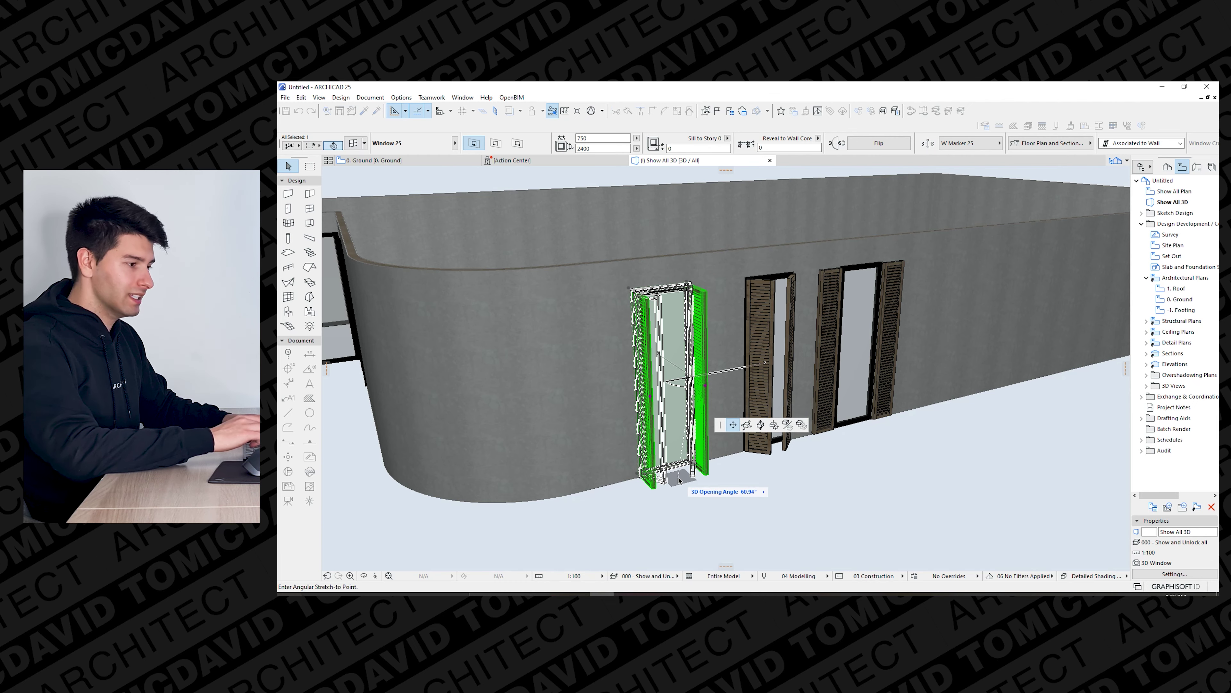
pyautogui.press('Return')
pyautogui.press('Escape')
pyautogui.scroll(-5, 699, 433)
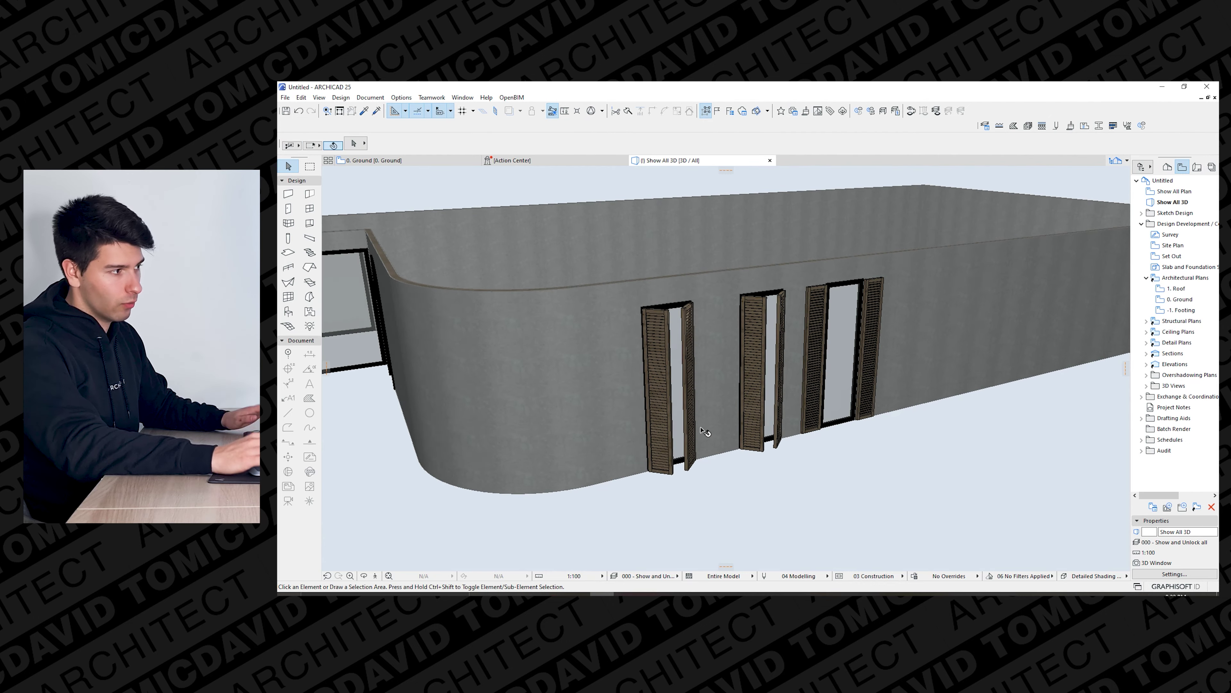
# Angularly stretch the shutters of the narrow window farthest from the curved corner to a partly open position and deselect it.
pyautogui.click(797, 387)
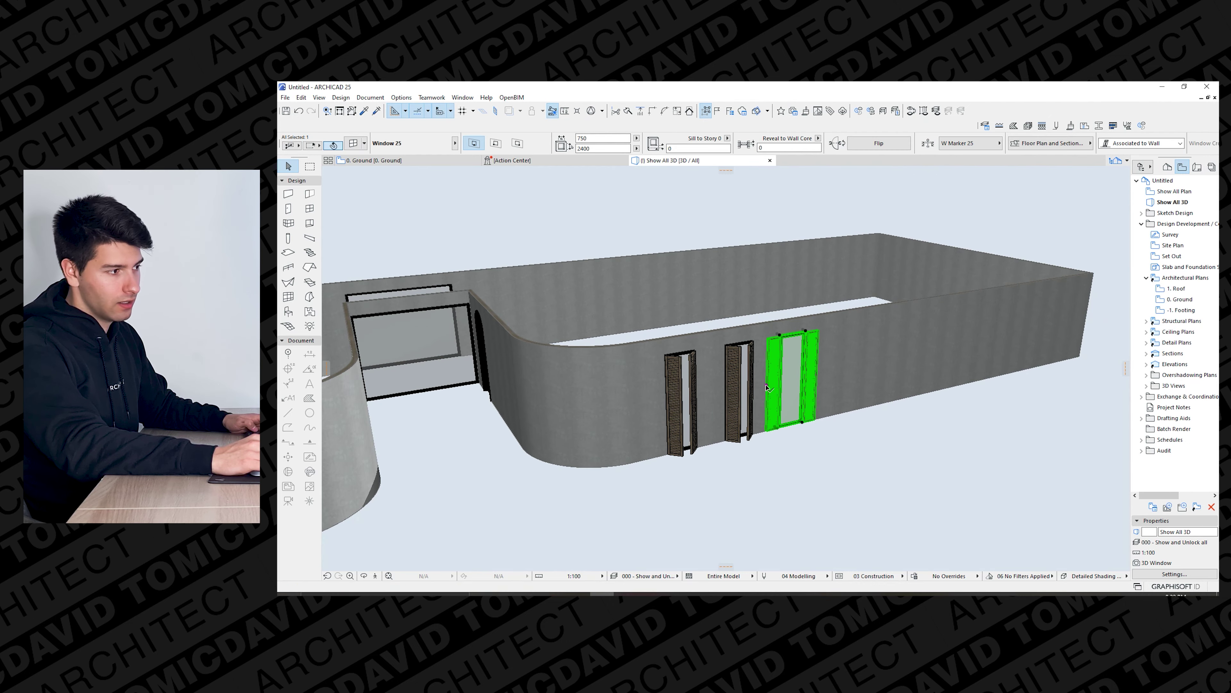
pyautogui.click(792, 412)
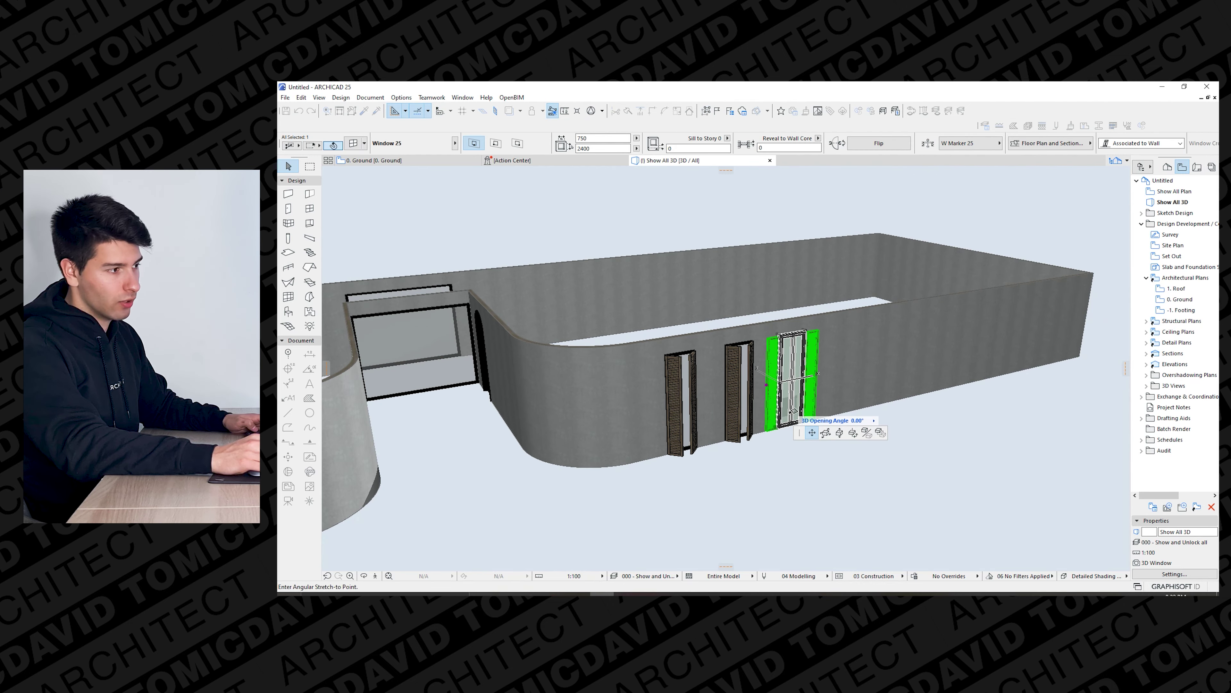
pyautogui.press('Escape')
pyautogui.press('Escape')
pyautogui.keyDown('shift'); pyautogui.moveTo(817, 453); pyautogui.dragTo(698, 380, button='middle'); pyautogui.keyUp('shift')
pyautogui.scroll(-2, 686, 401)
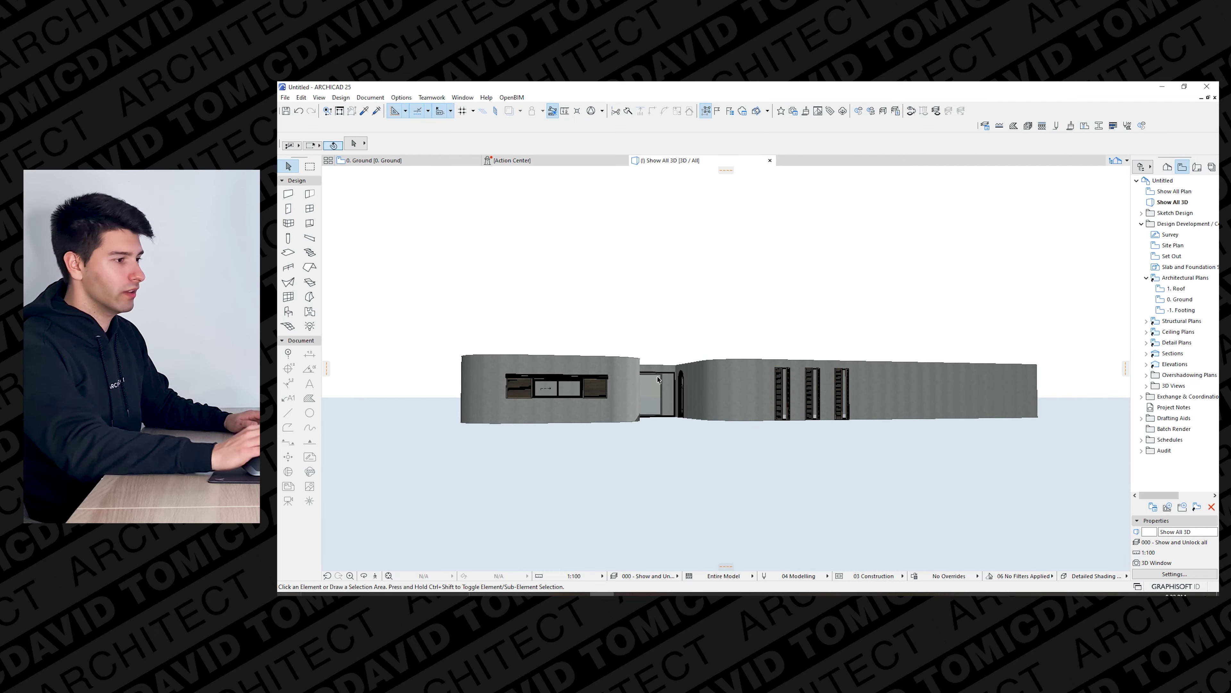
# From the Ground floor plan, select the external wall containing the arched door in 3D, inspect it and deselect it.
pyautogui.click(373, 160)
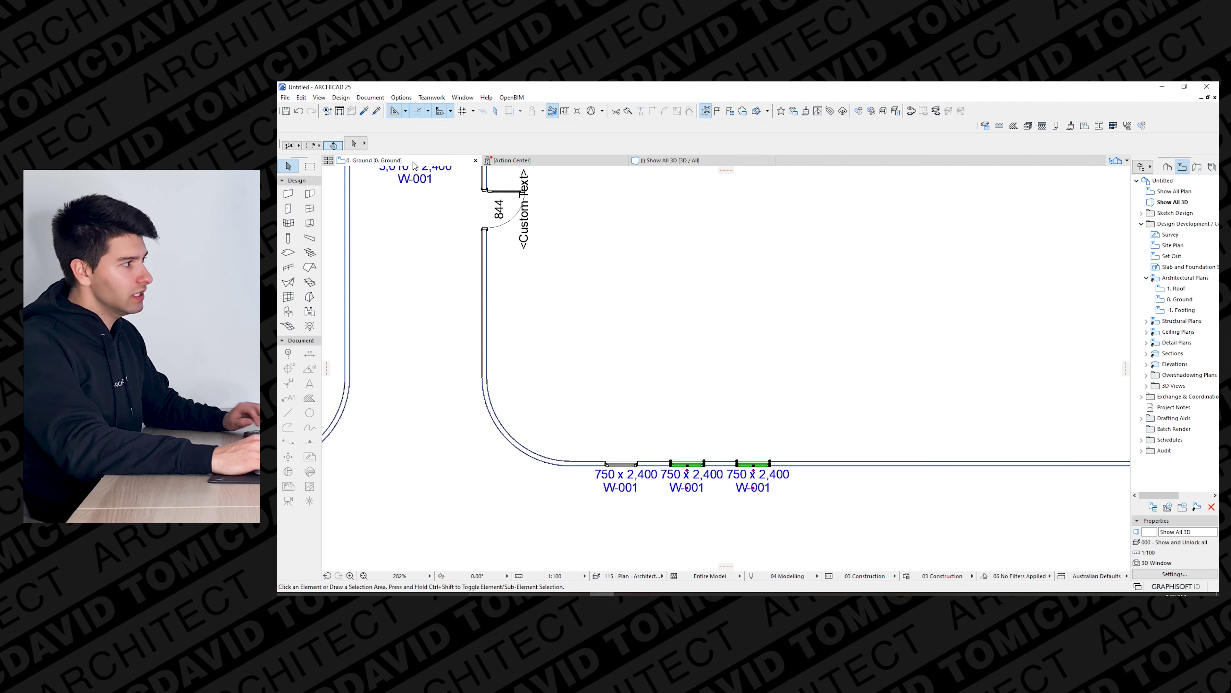
pyautogui.scroll(-5, 528, 342)
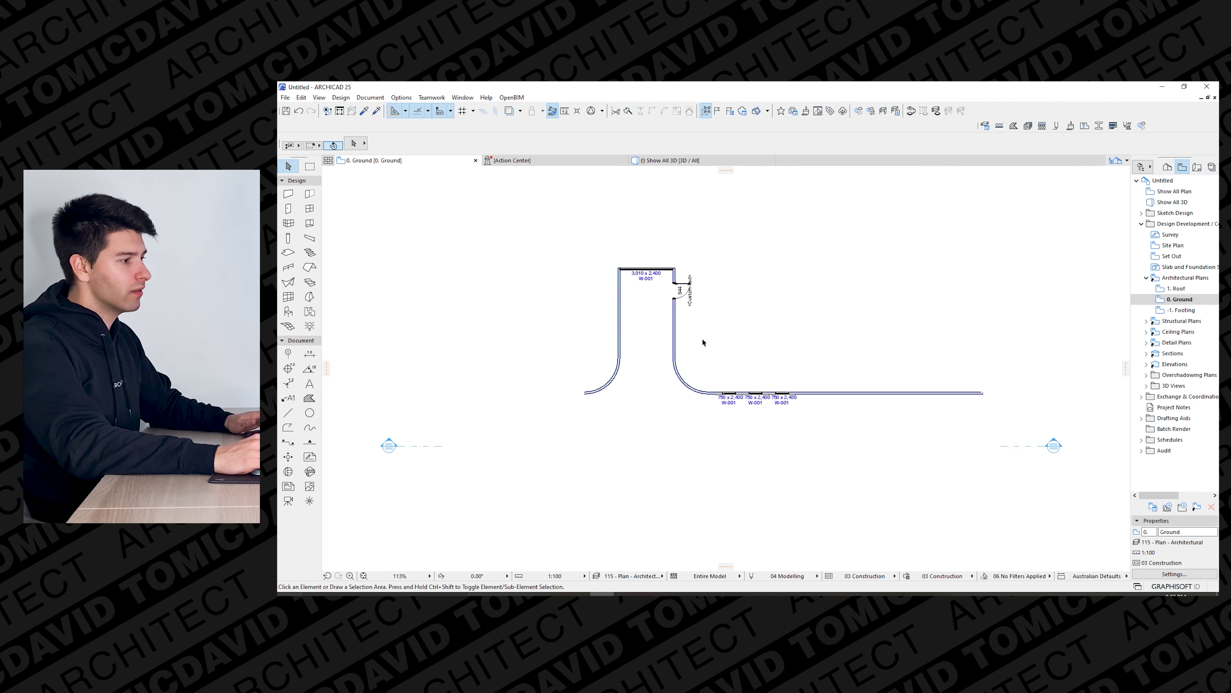
pyautogui.rightClick(678, 326)
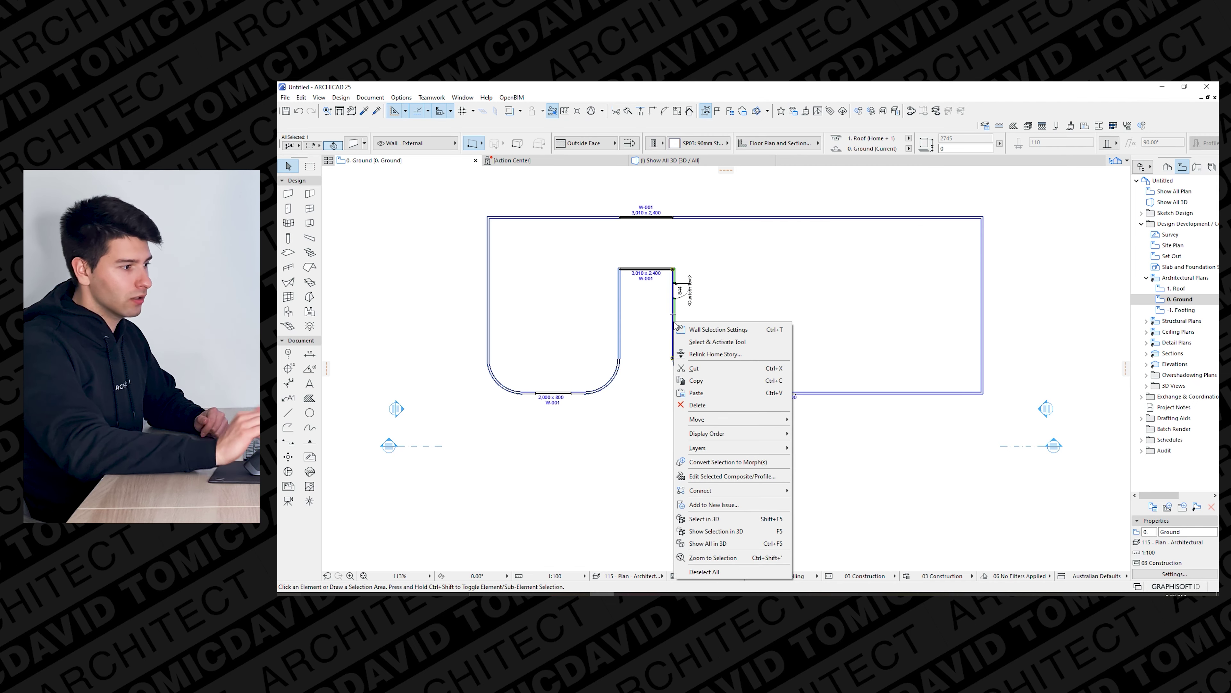
pyautogui.click(727, 523)
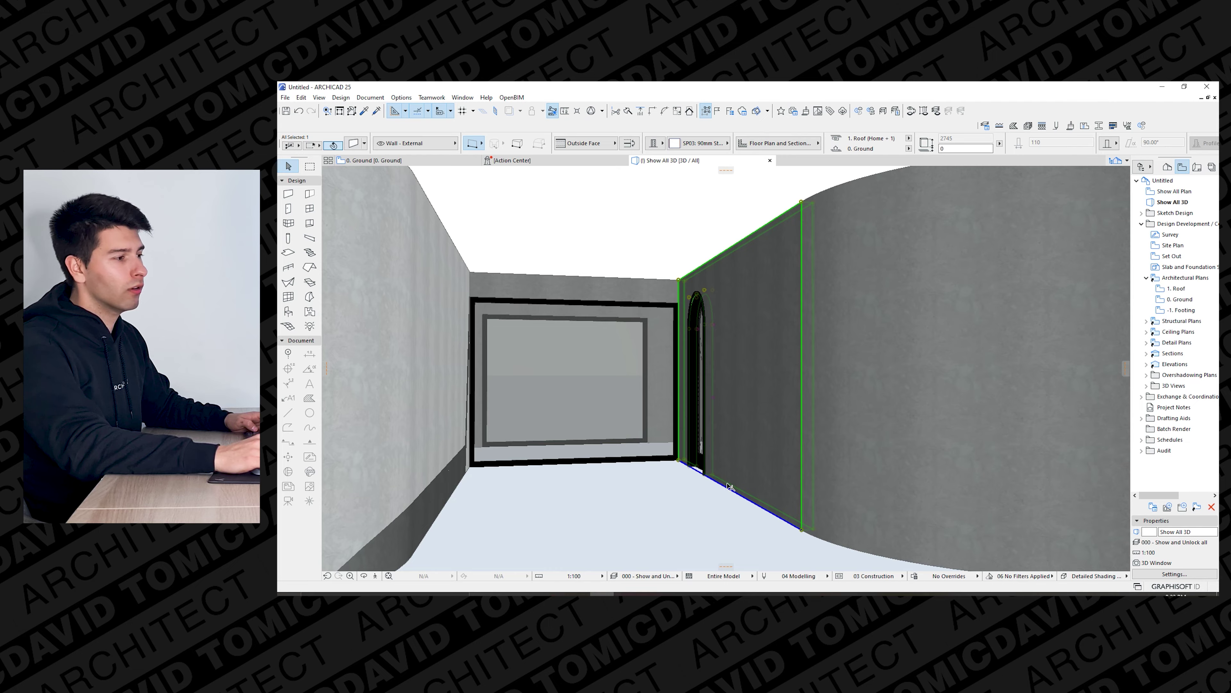
pyautogui.scroll(-5, 734, 437)
pyautogui.keyDown('shift'); pyautogui.moveTo(767, 381); pyautogui.dragTo(870, 487, button='middle'); pyautogui.keyUp('shift')
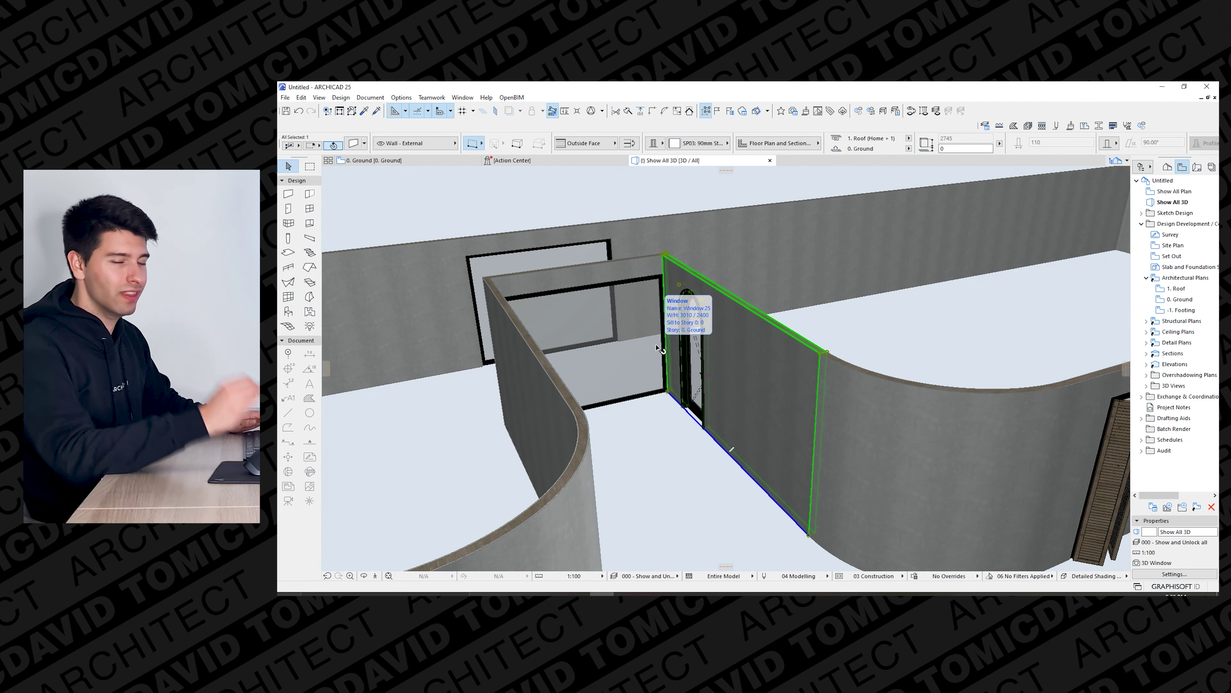
pyautogui.press('Escape')
# Locate the shuttered window farthest from the curved corner on the floor plan from the 3D view, and deselect it.
pyautogui.moveTo(785, 381); pyautogui.dragTo(379, 337, button='middle')
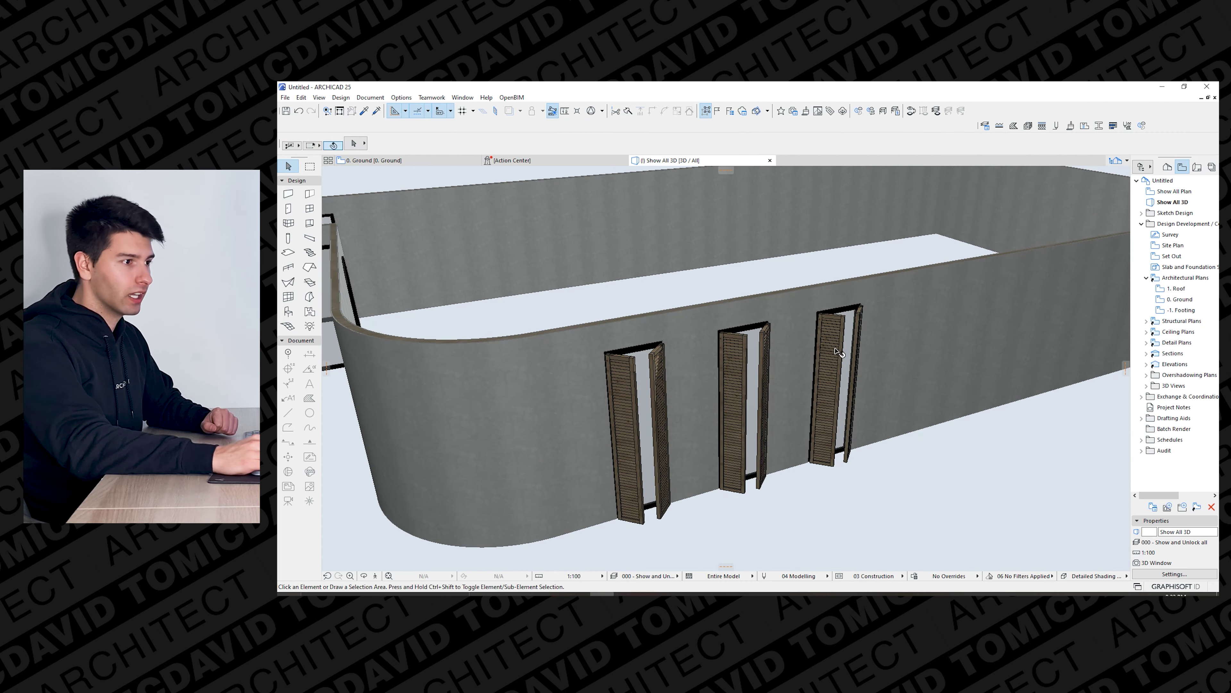
pyautogui.rightClick(850, 321)
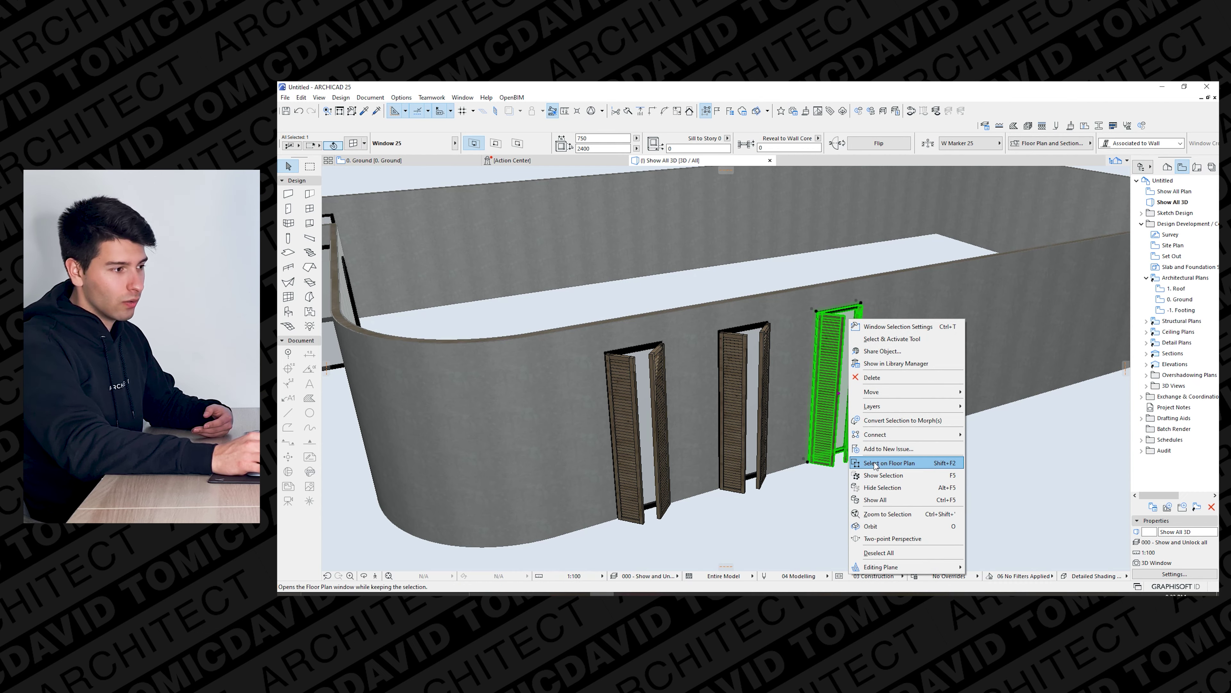
pyautogui.click(926, 462)
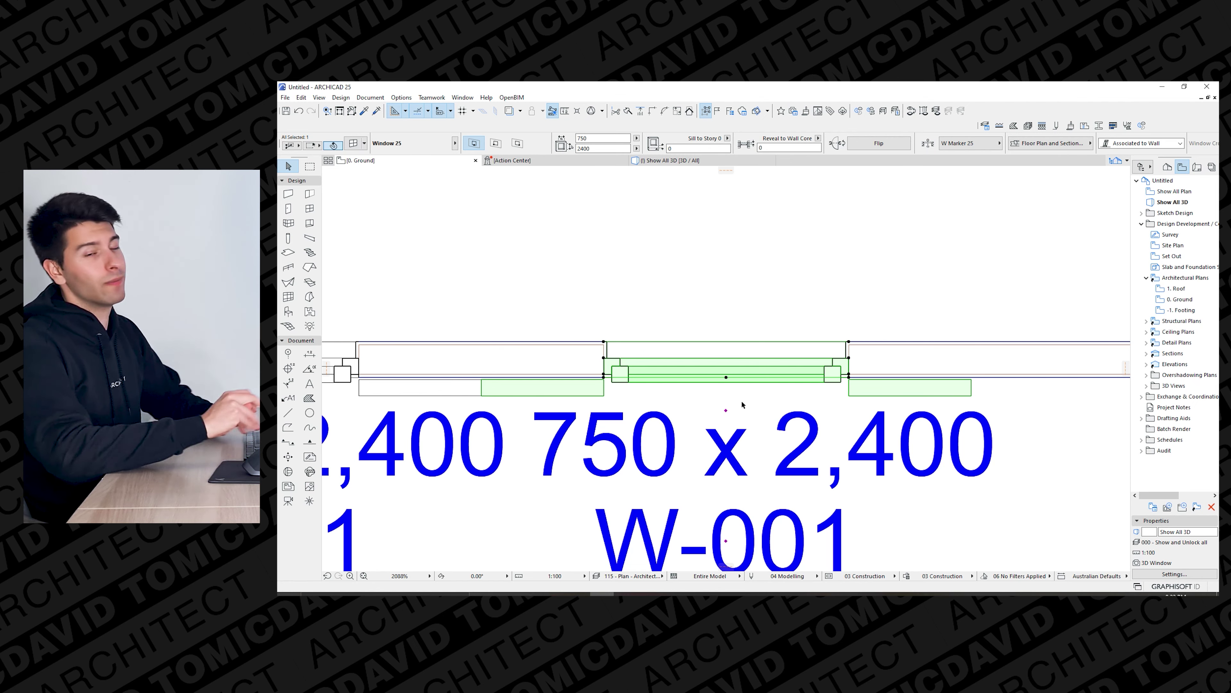
pyautogui.scroll(-2, 742, 402)
pyautogui.scroll(-3, 743, 400)
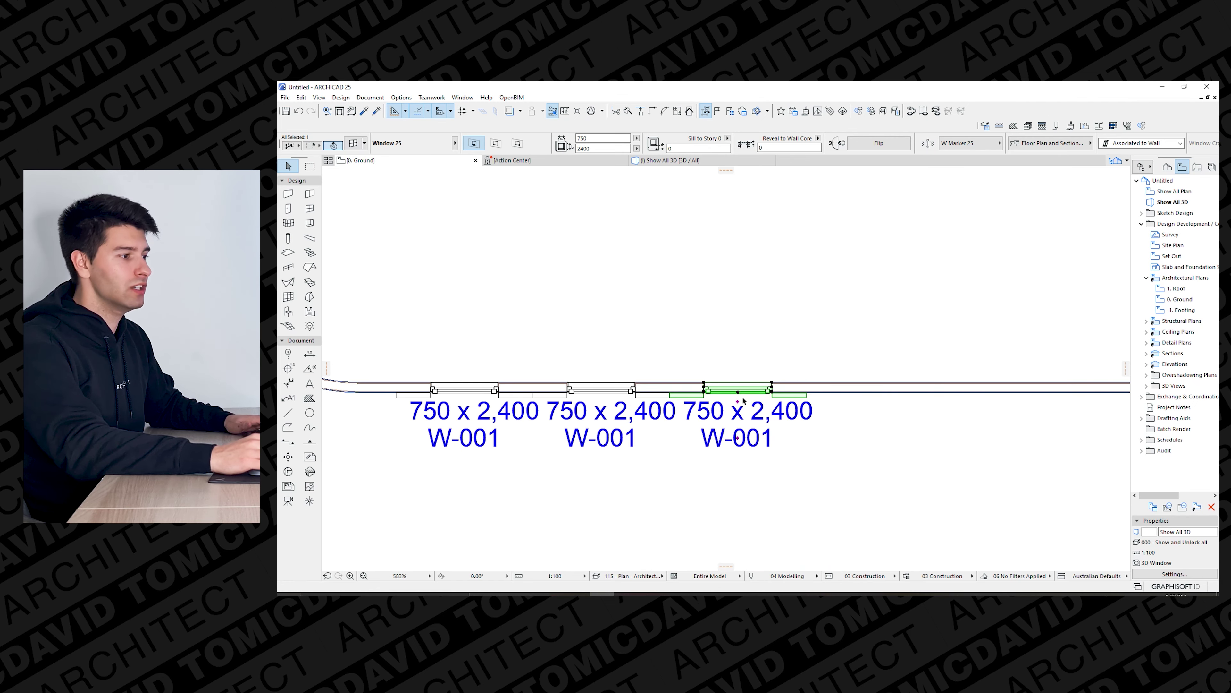
pyautogui.scroll(-3, 744, 401)
pyautogui.click(678, 481)
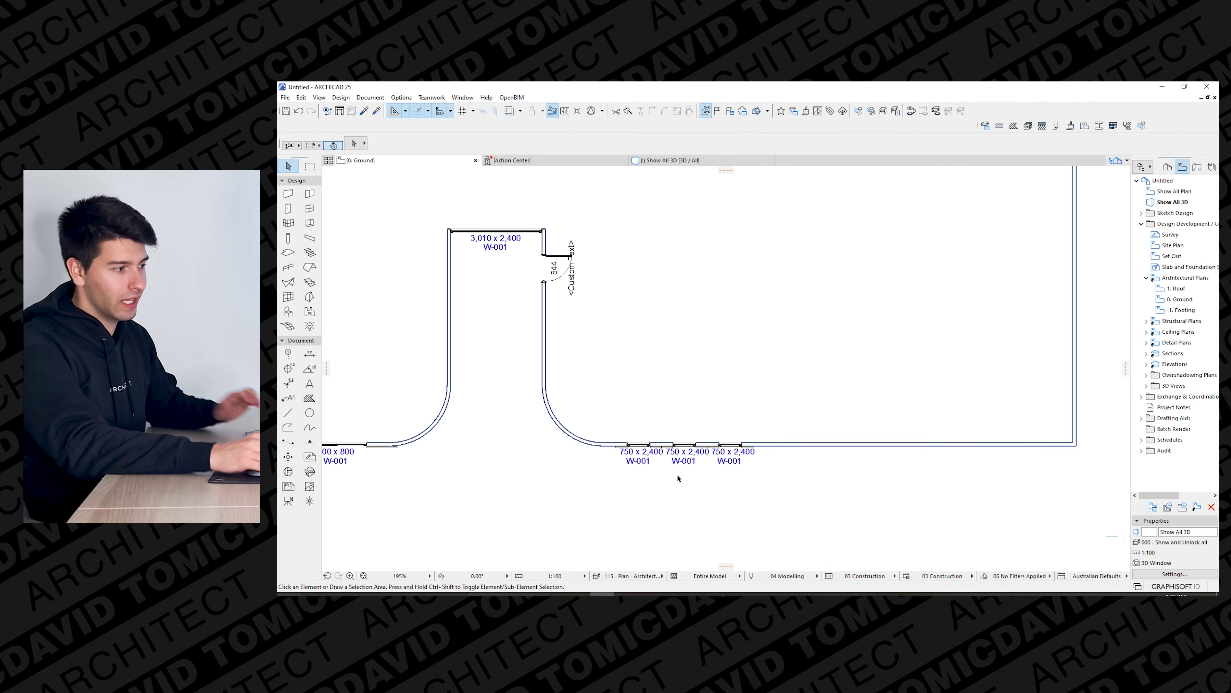
pyautogui.scroll(-1, 1052, 500)
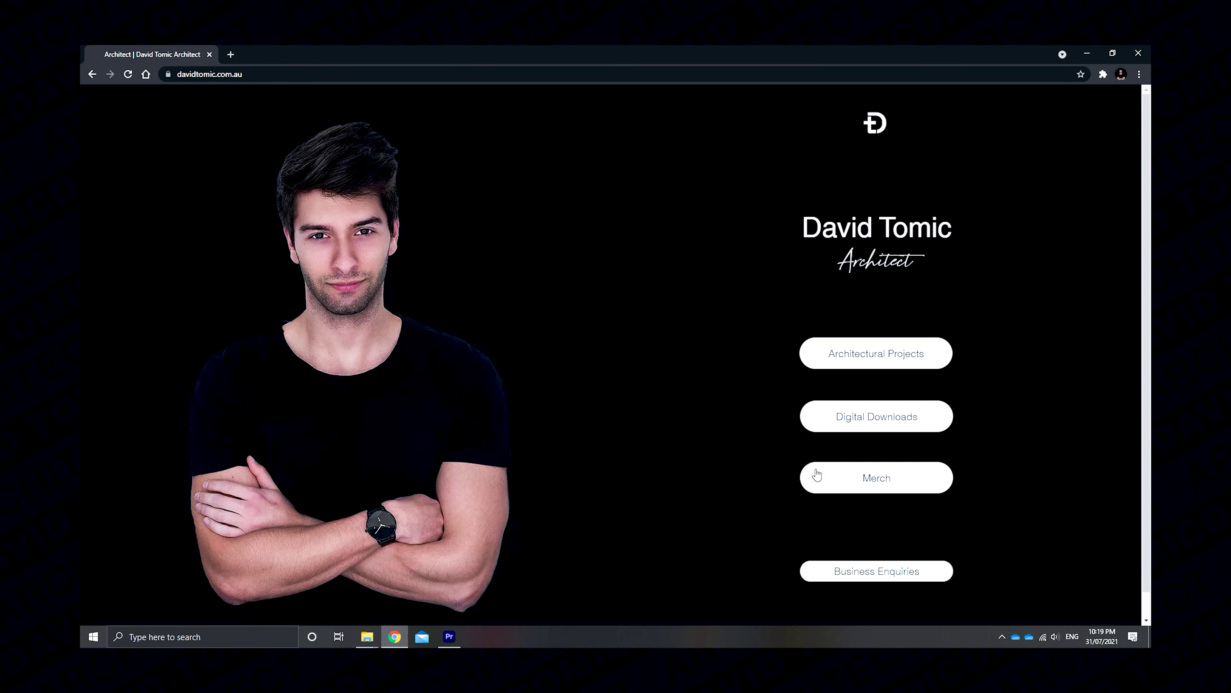
# In the browser's downloads store, add the Checklist Dual Pack to the cart and reduce its quantity by one.
pyautogui.click(847, 422)
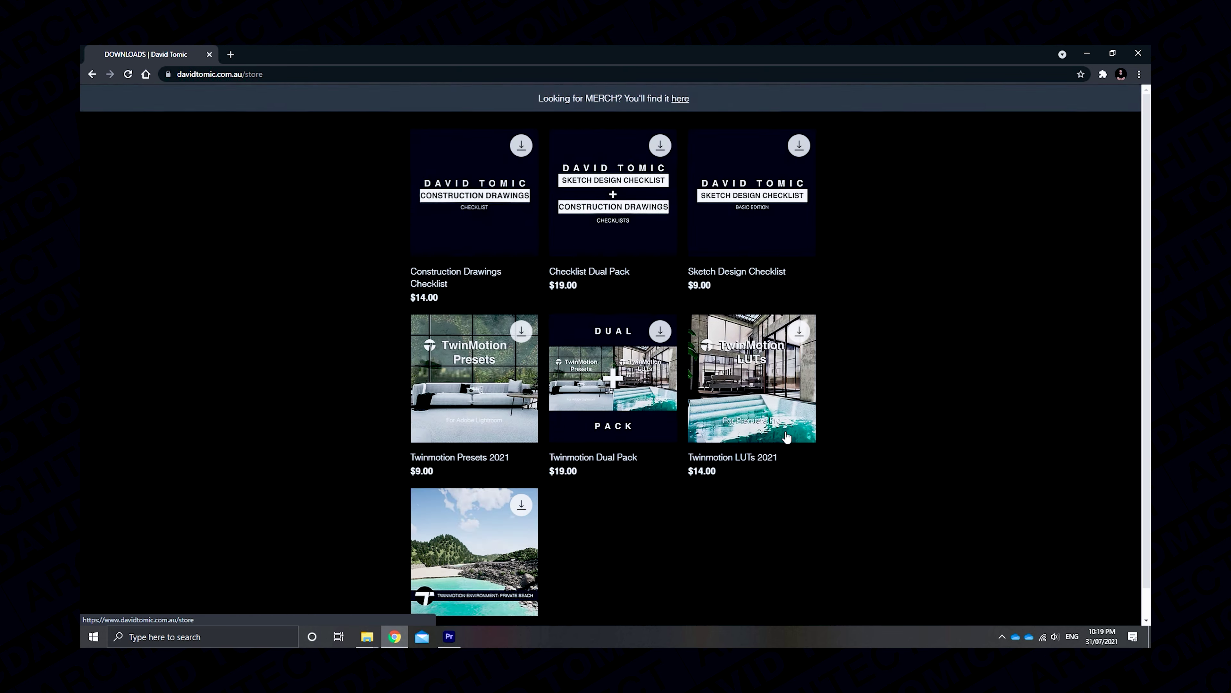
pyautogui.click(629, 257)
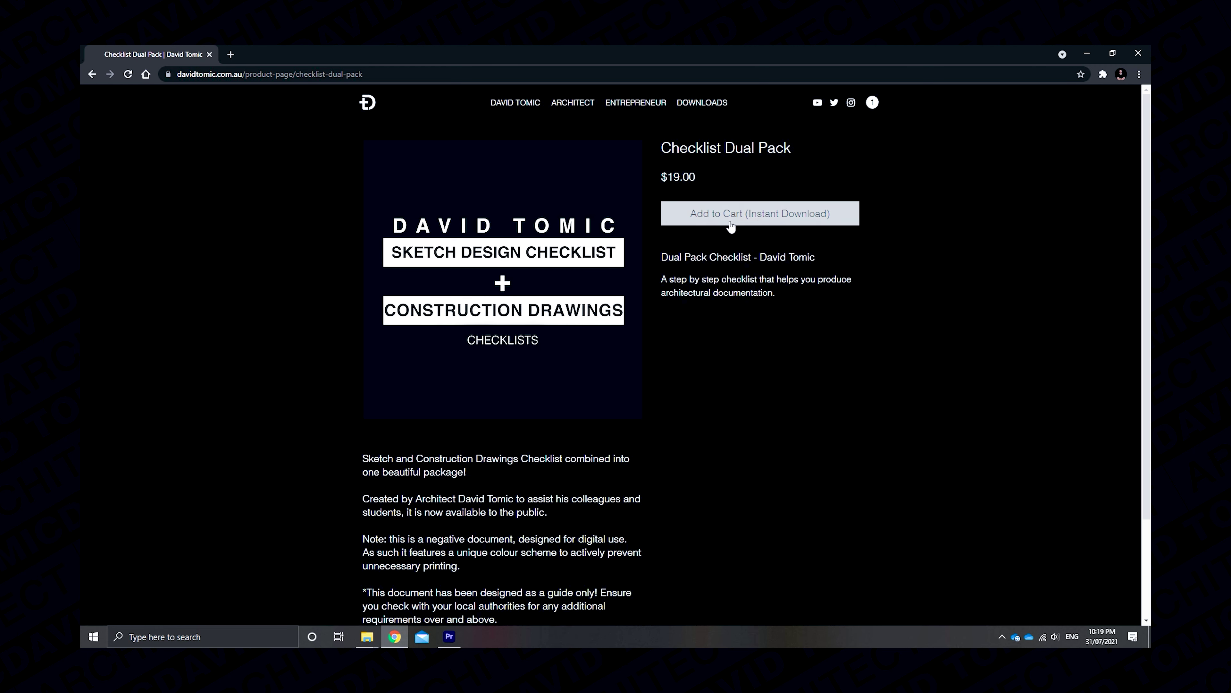
pyautogui.click(750, 220)
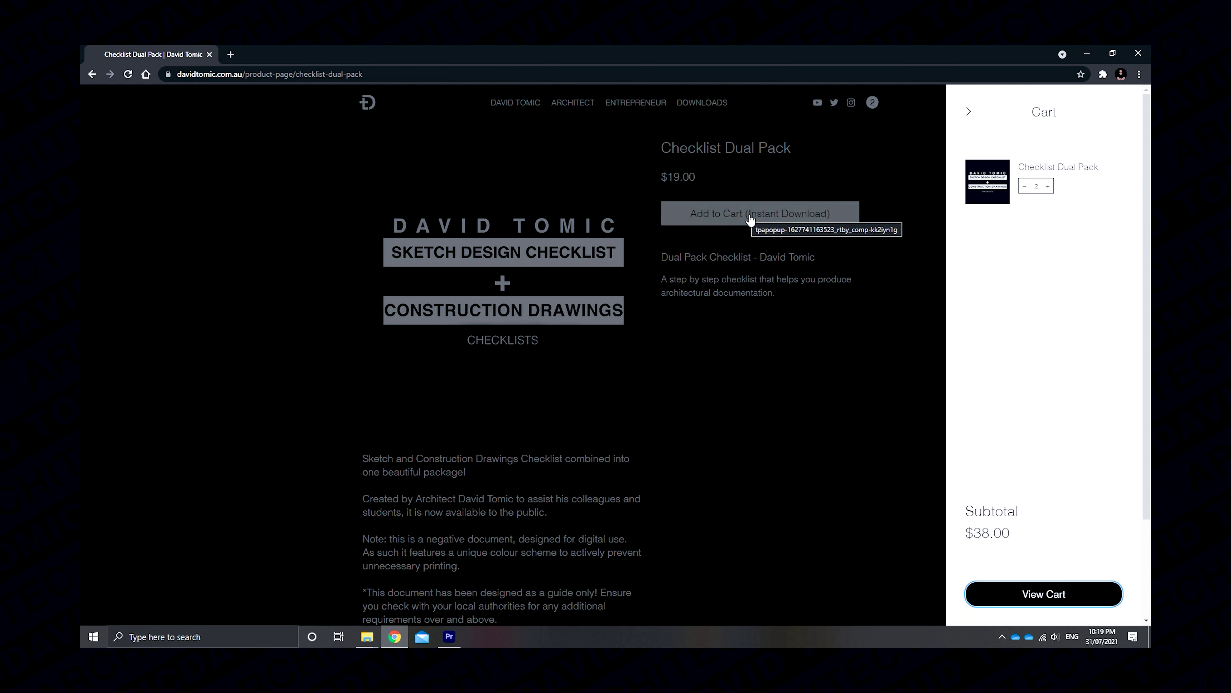
pyautogui.click(1025, 187)
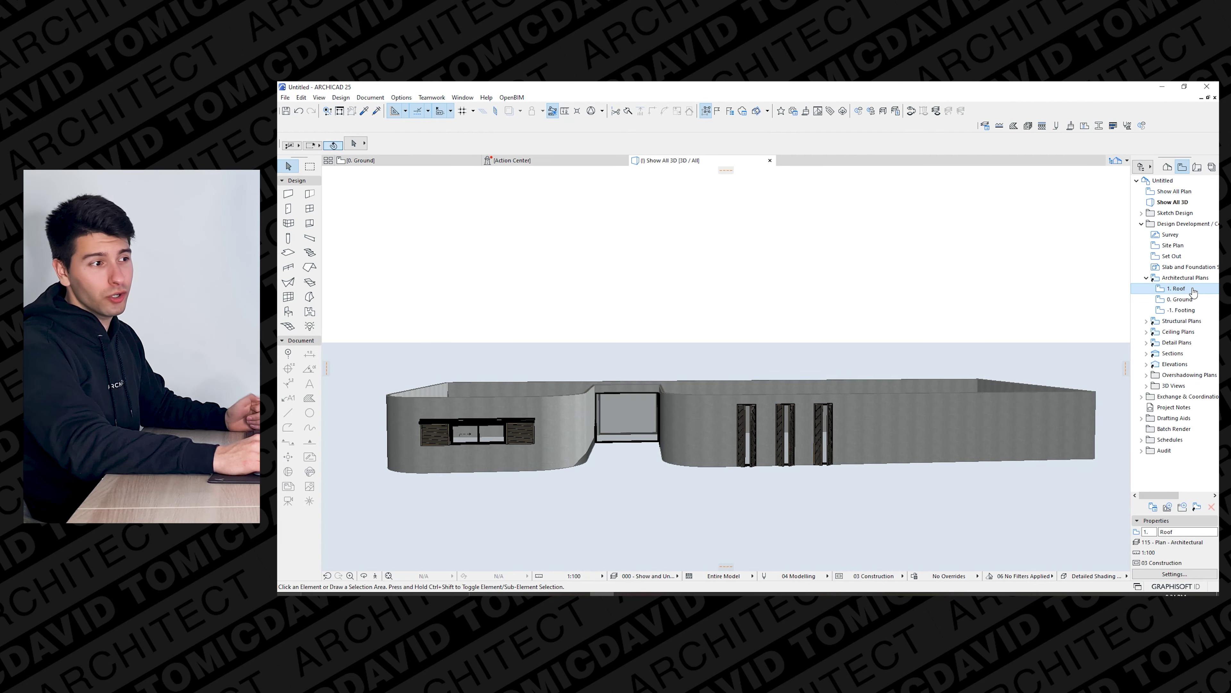
# Switch to ARCHICAD, open the Roof storey plan and show the Ground storey as its trace reference.
pyautogui.doubleClick(1194, 292)
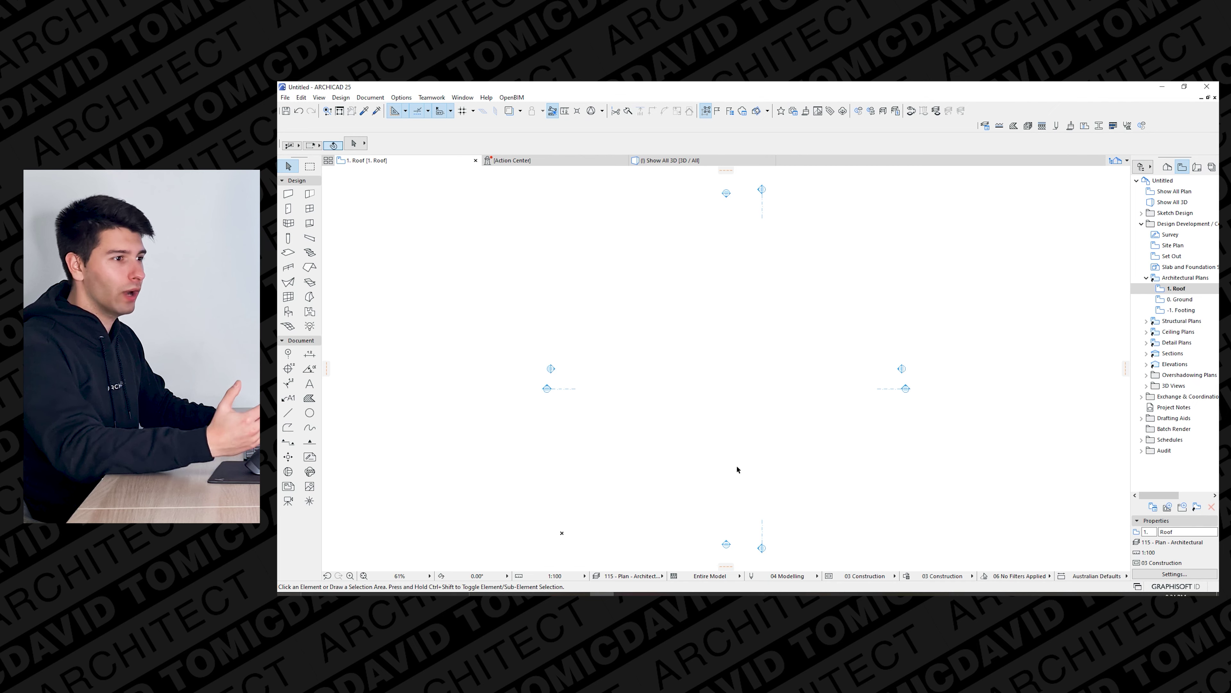
pyautogui.rightClick(1178, 299)
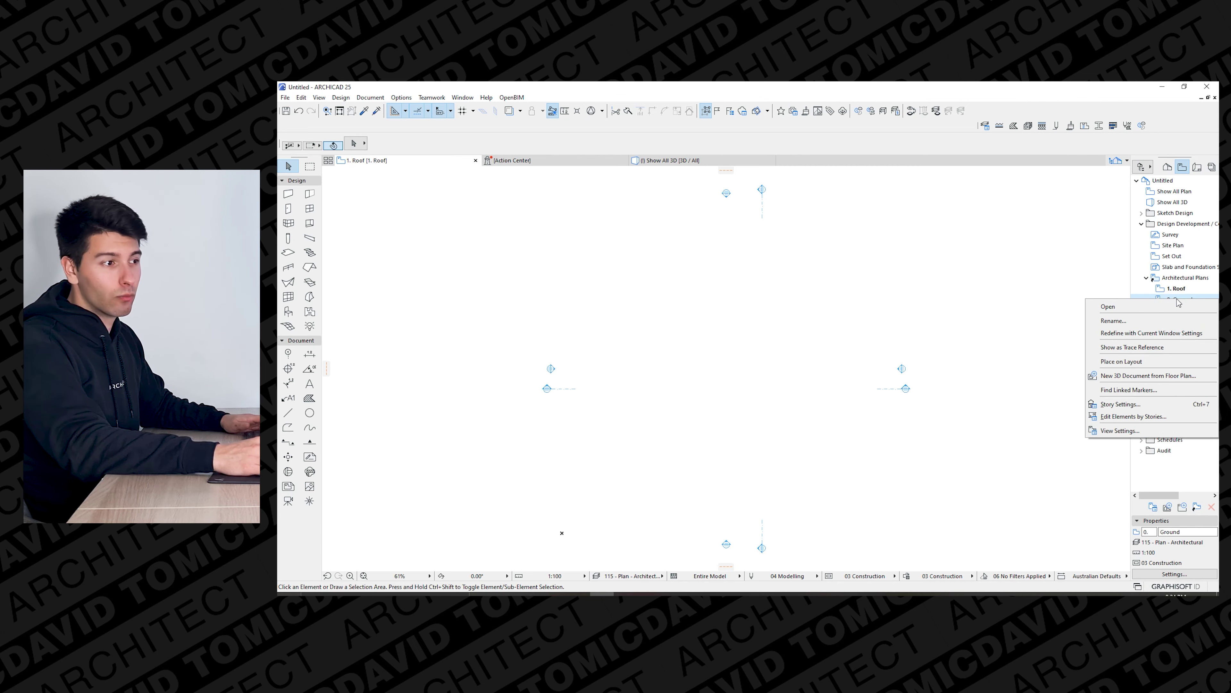
pyautogui.click(1150, 346)
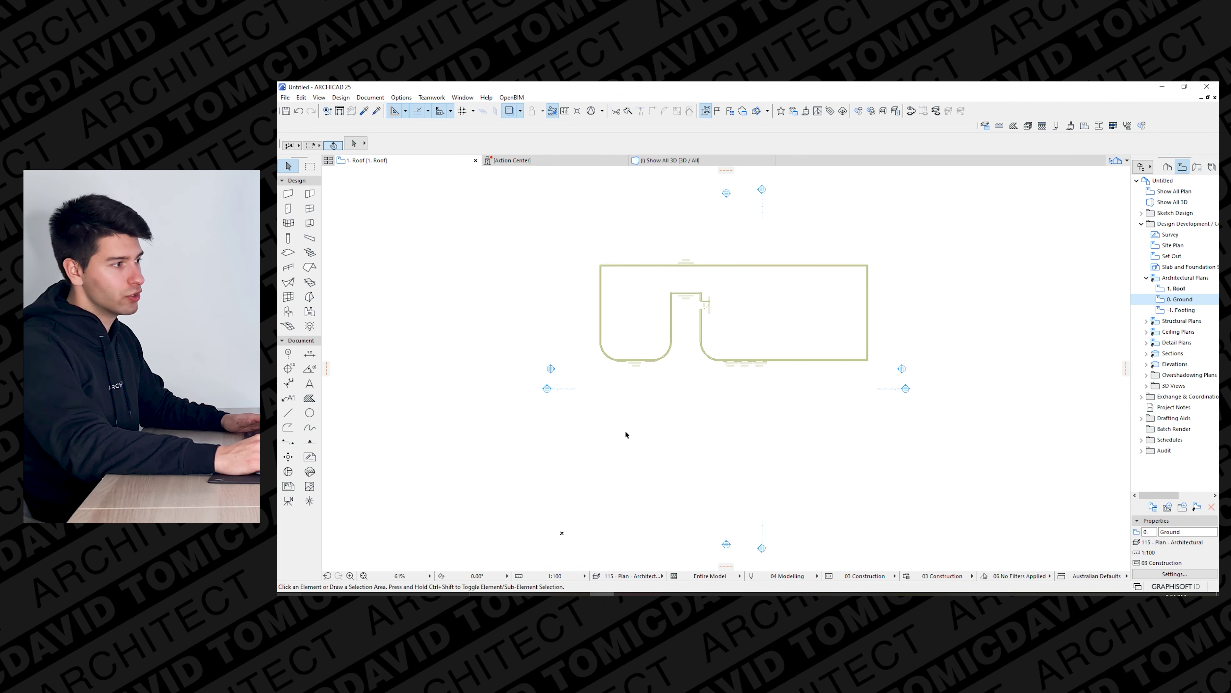
# Set up the Roof tool with Single Plane geometry, a 0° pitch and the Complex Roof construction method.
pyautogui.scroll(2, 701, 361)
pyautogui.moveTo(702, 361); pyautogui.dragTo(630, 415, button='middle')
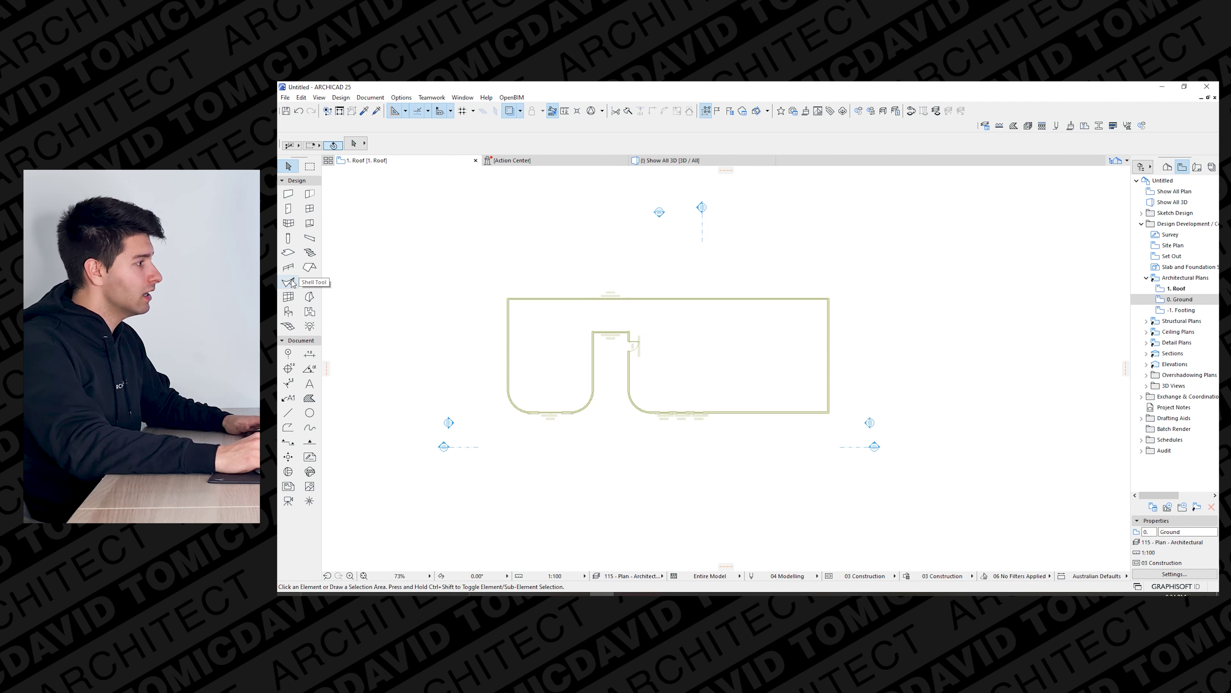
pyautogui.click(310, 267)
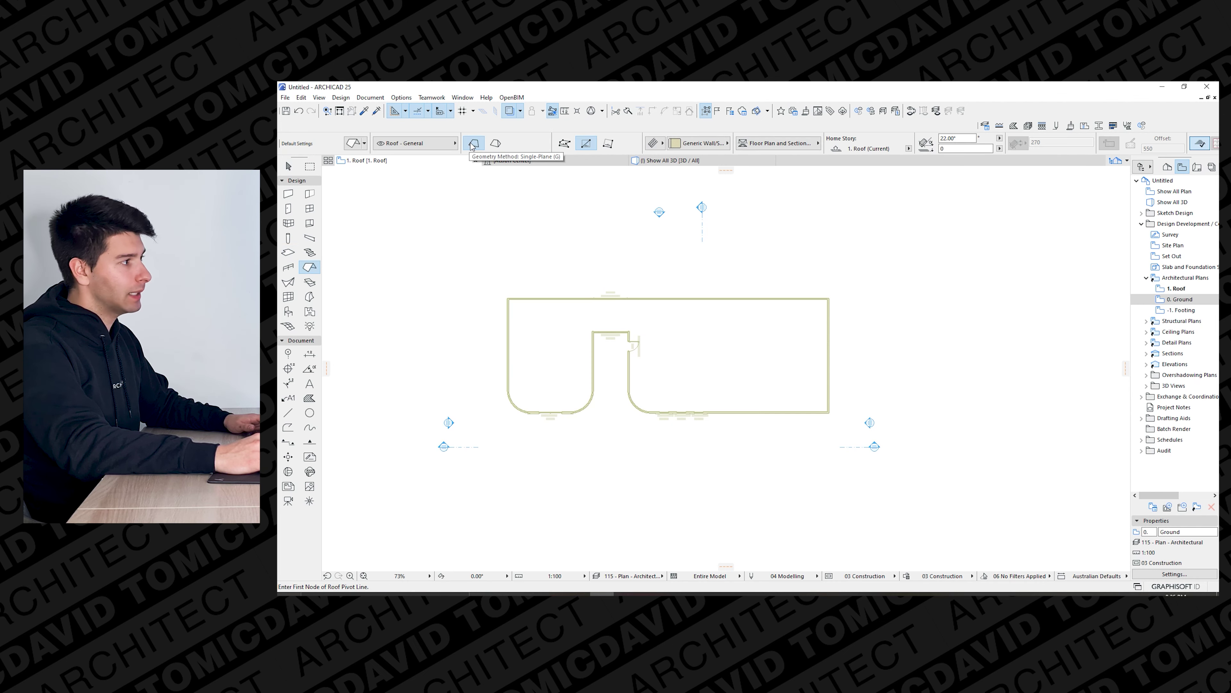
pyautogui.scroll(3, 913, 167)
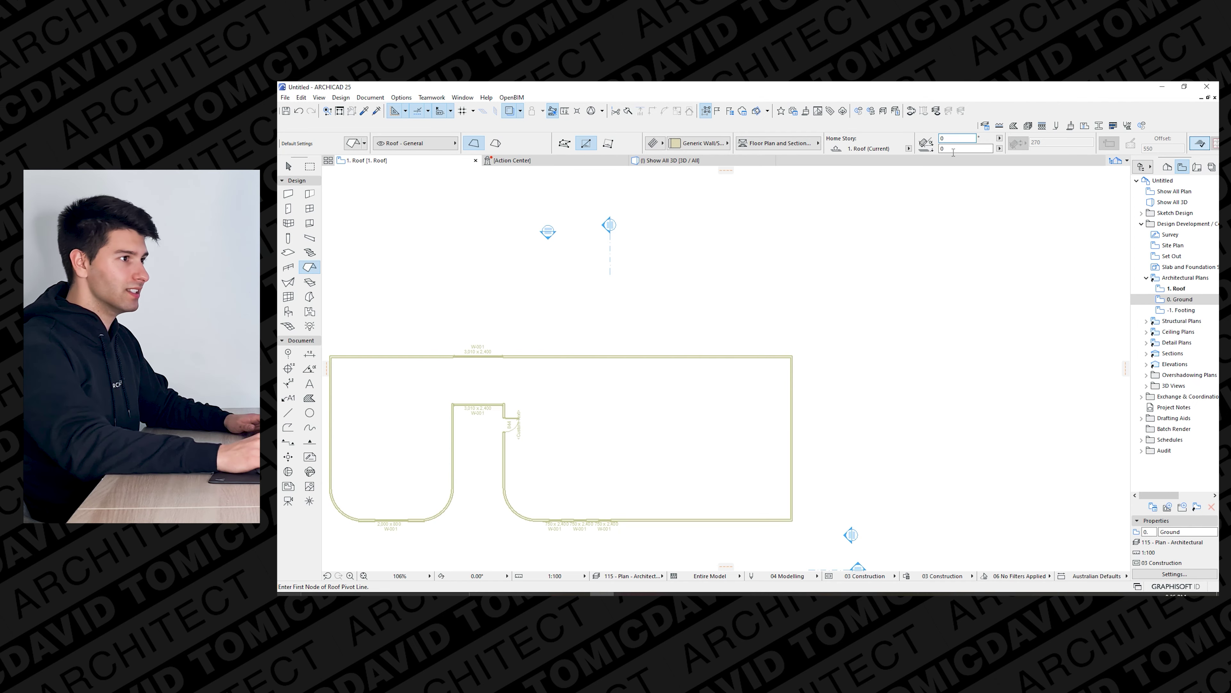
pyautogui.scroll(-2, 702, 313)
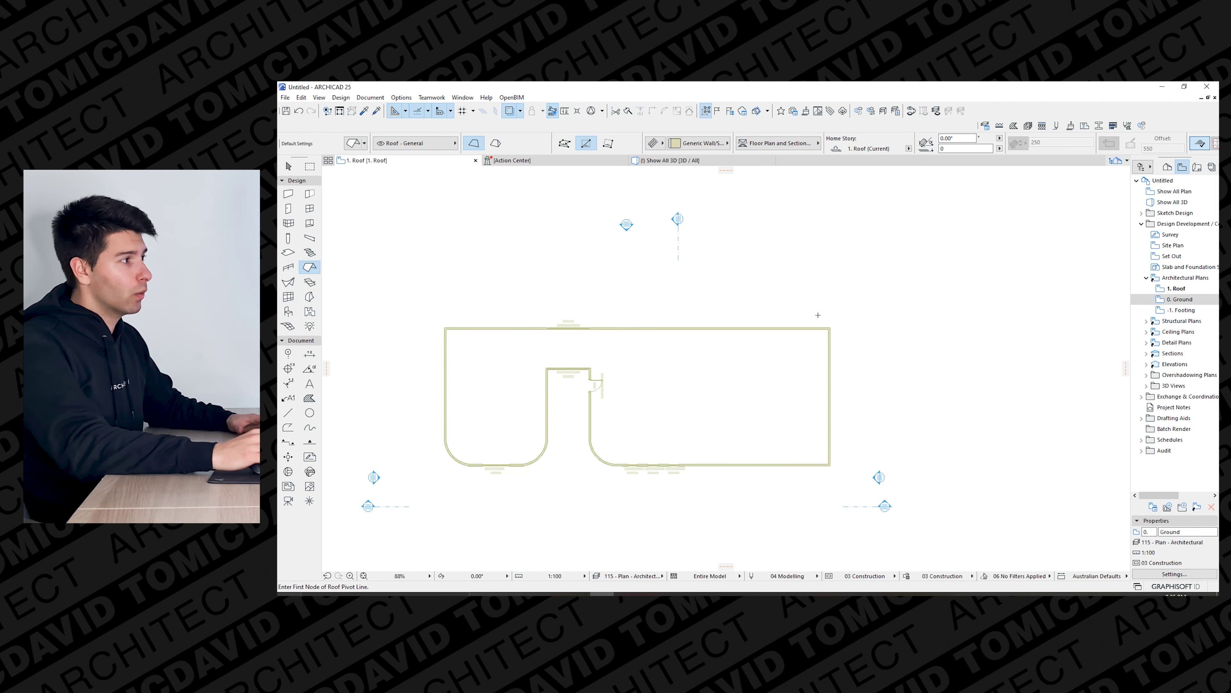
pyautogui.click(565, 144)
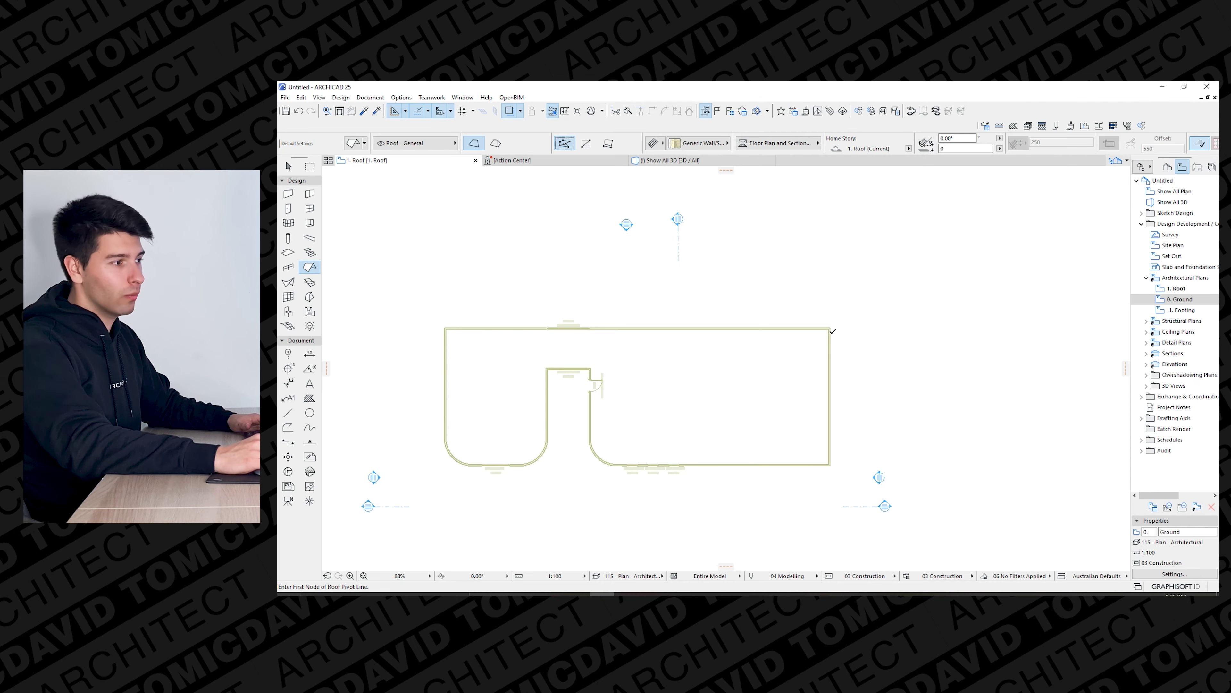
# Draw the flat roof with its pivot line on the straight end wall farthest from the curves and a rectangular outline covering the building's footprint.
pyautogui.click(831, 329)
pyautogui.click(831, 465)
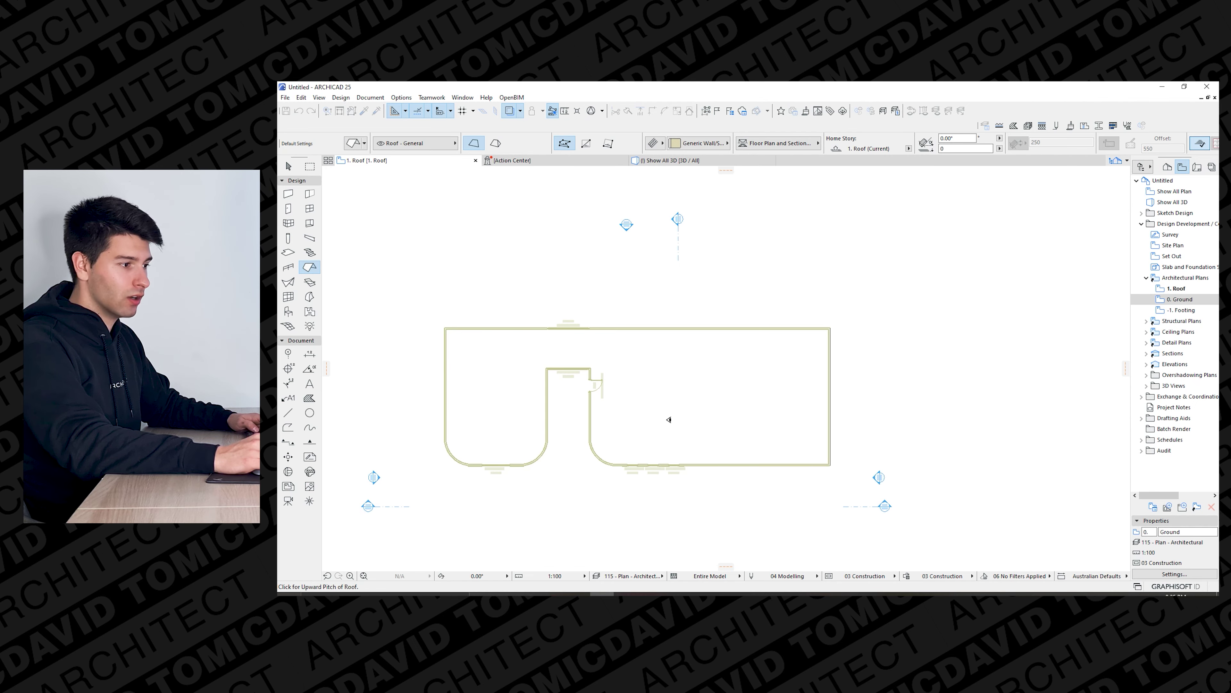
pyautogui.click(643, 401)
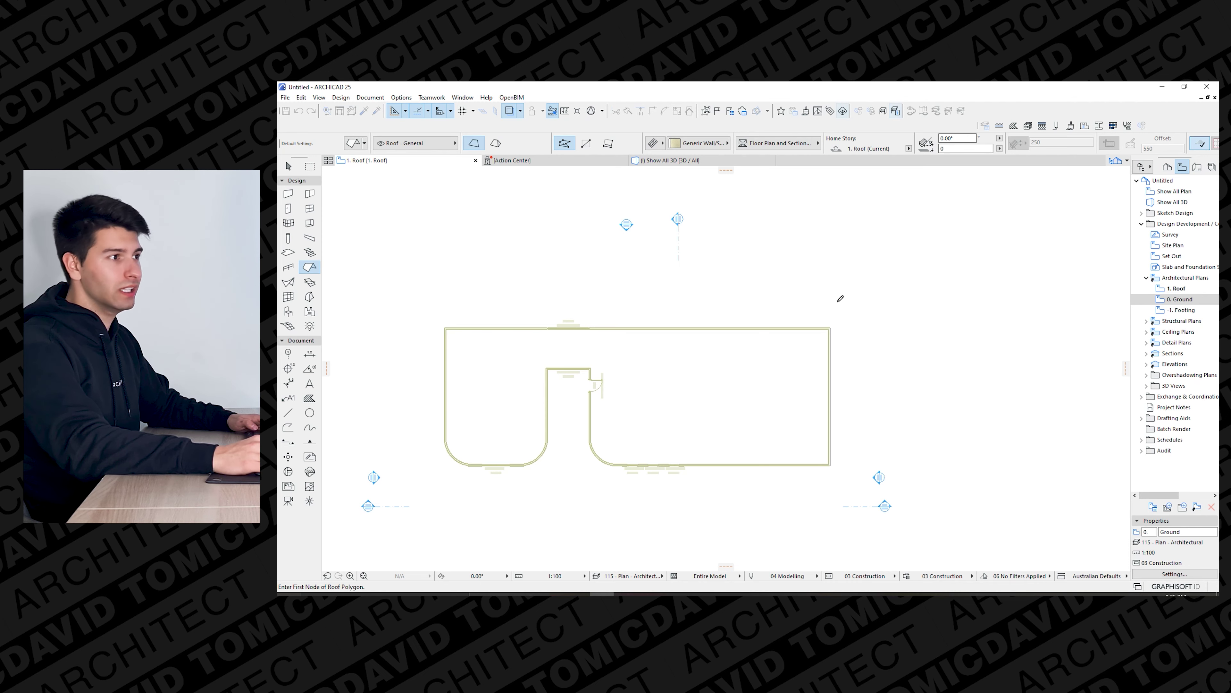
pyautogui.click(830, 328)
pyautogui.click(830, 465)
pyautogui.click(445, 465)
pyautogui.click(444, 328)
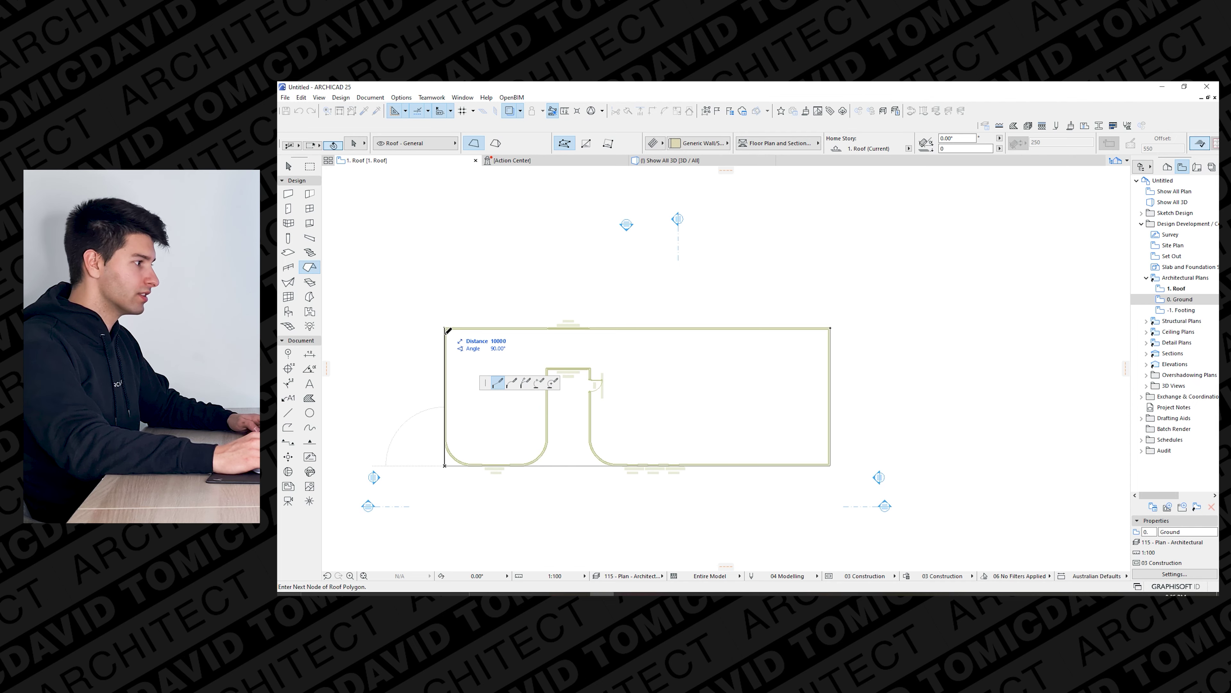
pyautogui.click(830, 328)
pyautogui.click(587, 385)
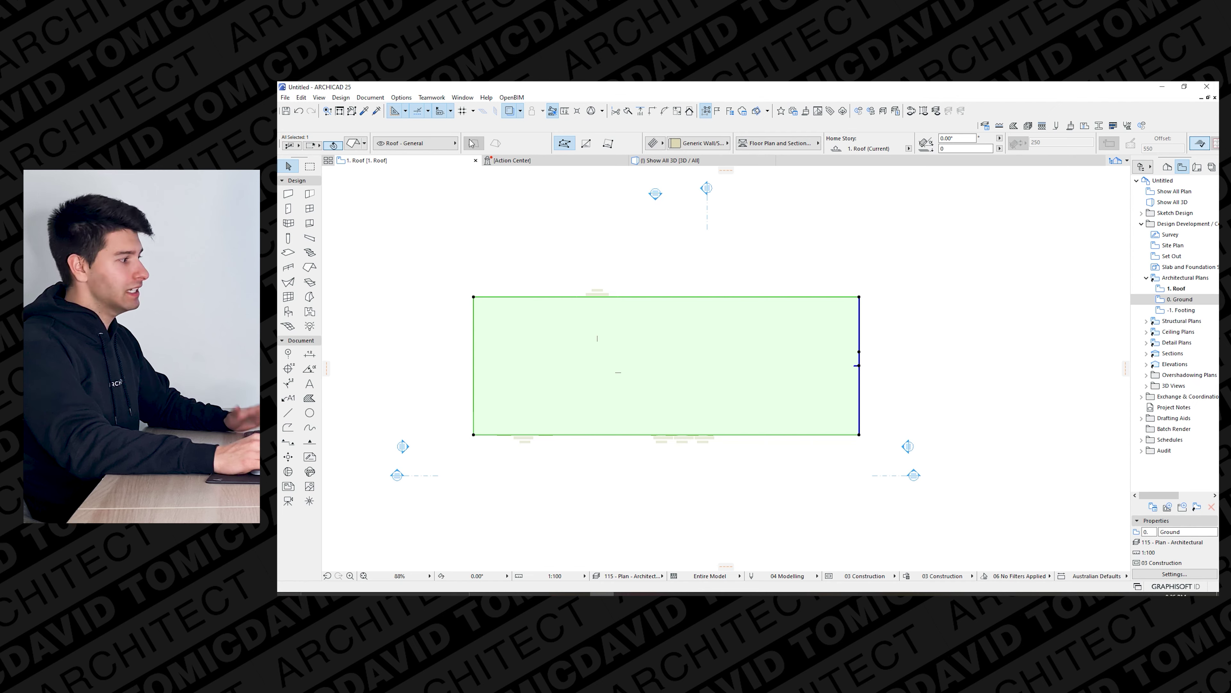
# Show and dock the Trace & Reference palette, make fills and zones transparent, and toggle the Ground storey reference off and on.
pyautogui.click(463, 98)
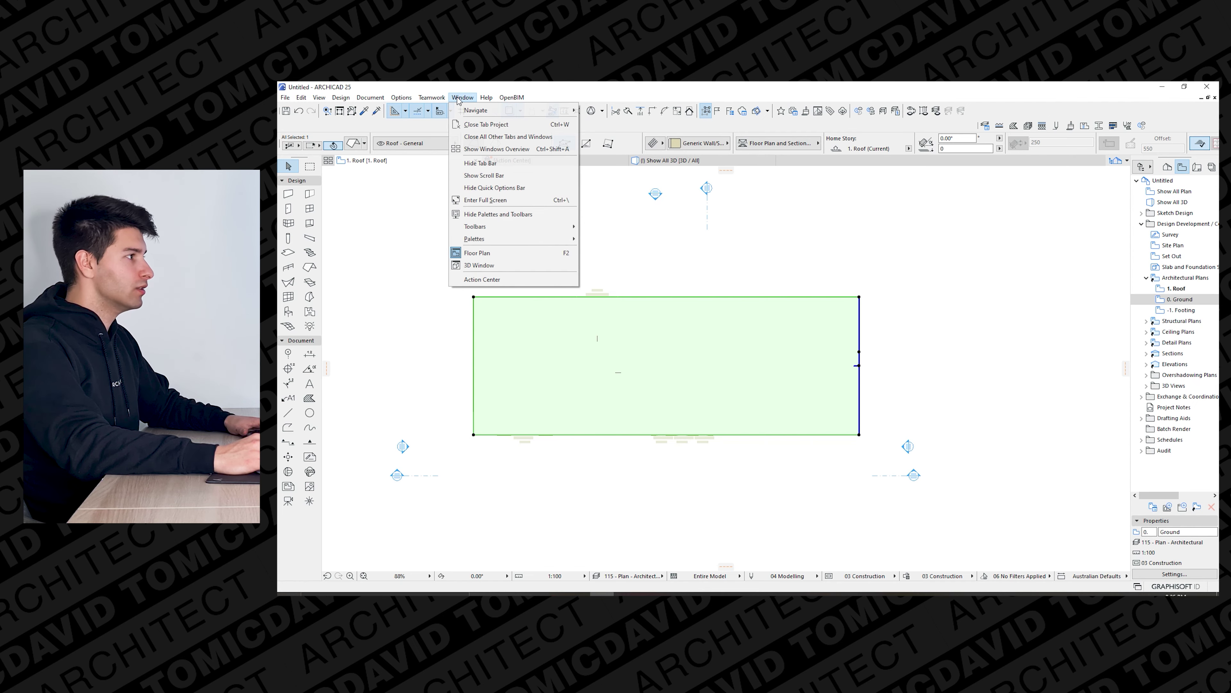
pyautogui.moveTo(518, 234)
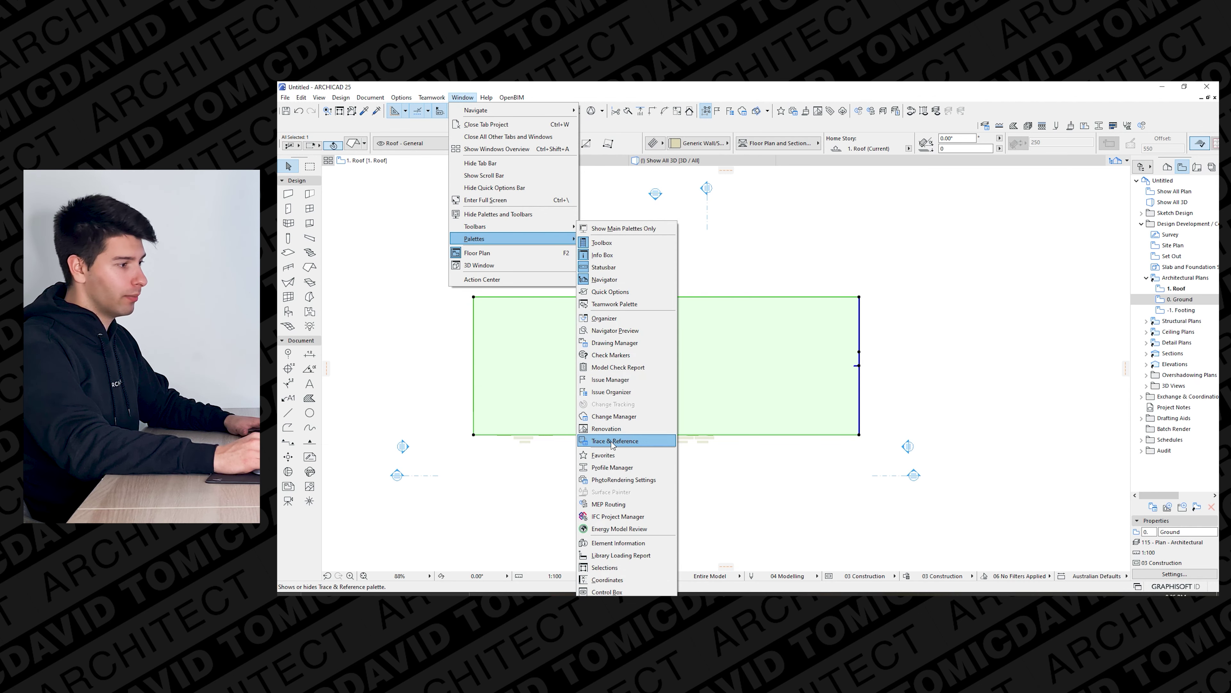
pyautogui.click(631, 449)
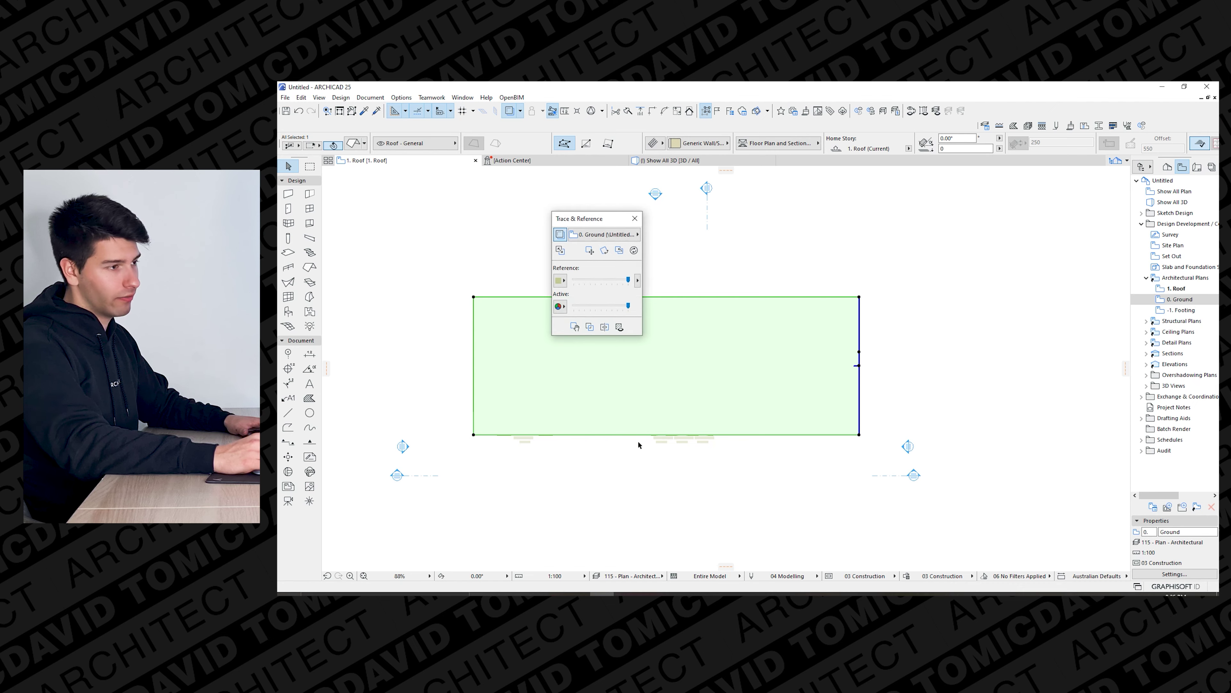
pyautogui.moveTo(588, 217)
pyautogui.mouseDown()
pyautogui.moveTo(644, 250)
pyautogui.moveTo(1122, 226)
pyautogui.moveTo(1167, 164)
pyautogui.mouseUp()
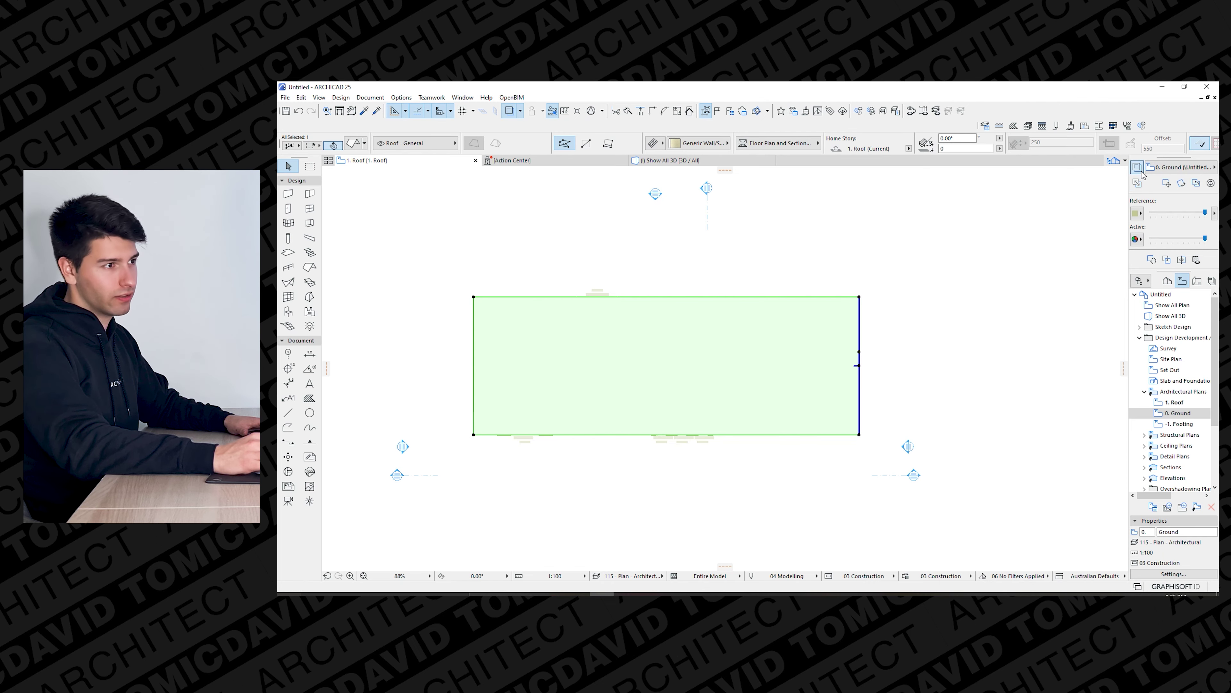
pyautogui.click(1197, 261)
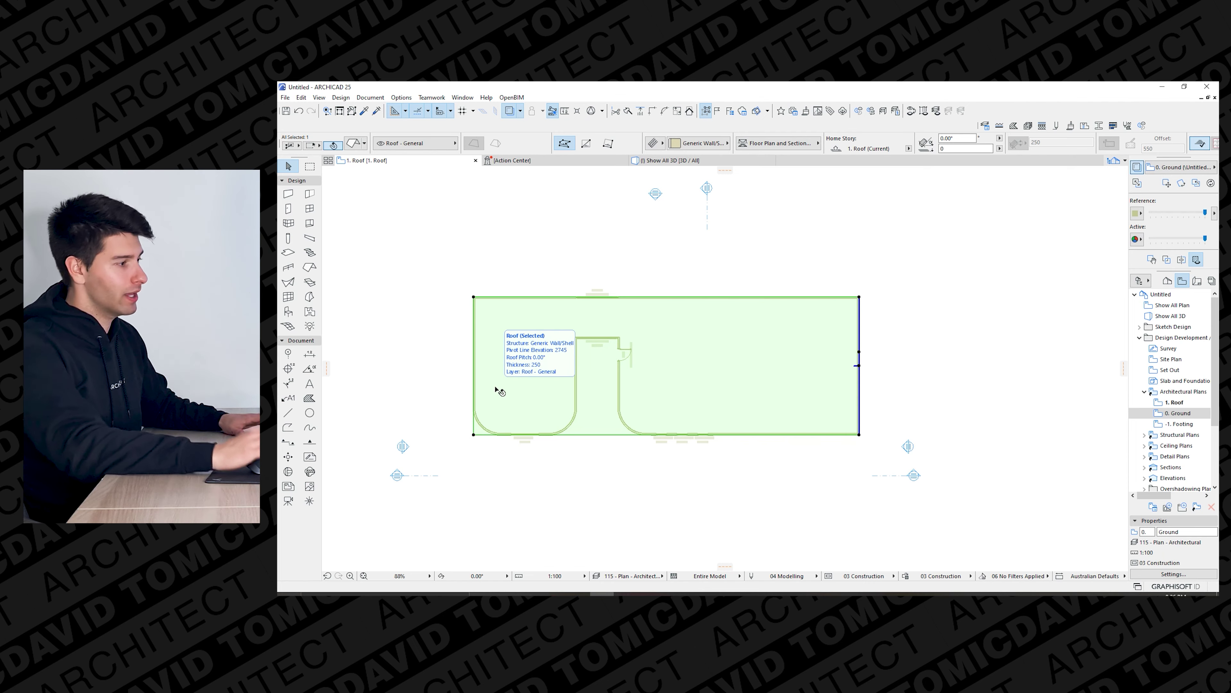
pyautogui.click(1138, 168)
pyautogui.click(1138, 168)
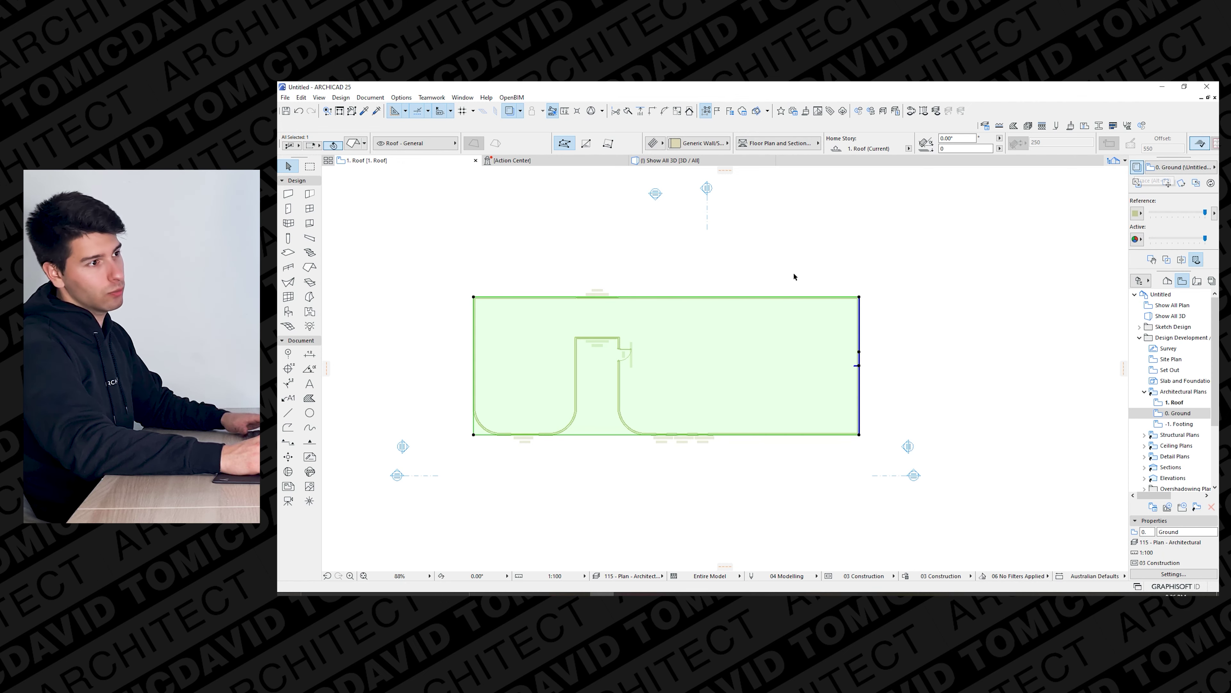
# Offset the roof edge along the curved-corner front and the adjoining edge at the curved end outward by 1500 mm each.
pyautogui.click(571, 434)
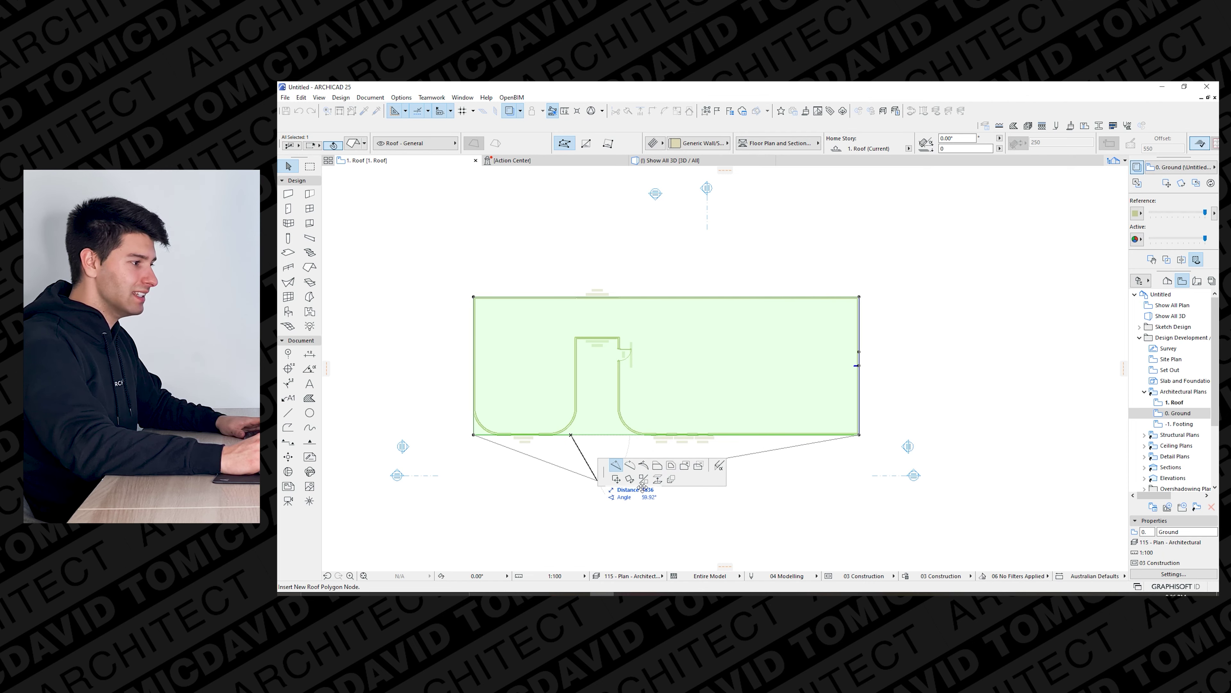
pyautogui.click(657, 466)
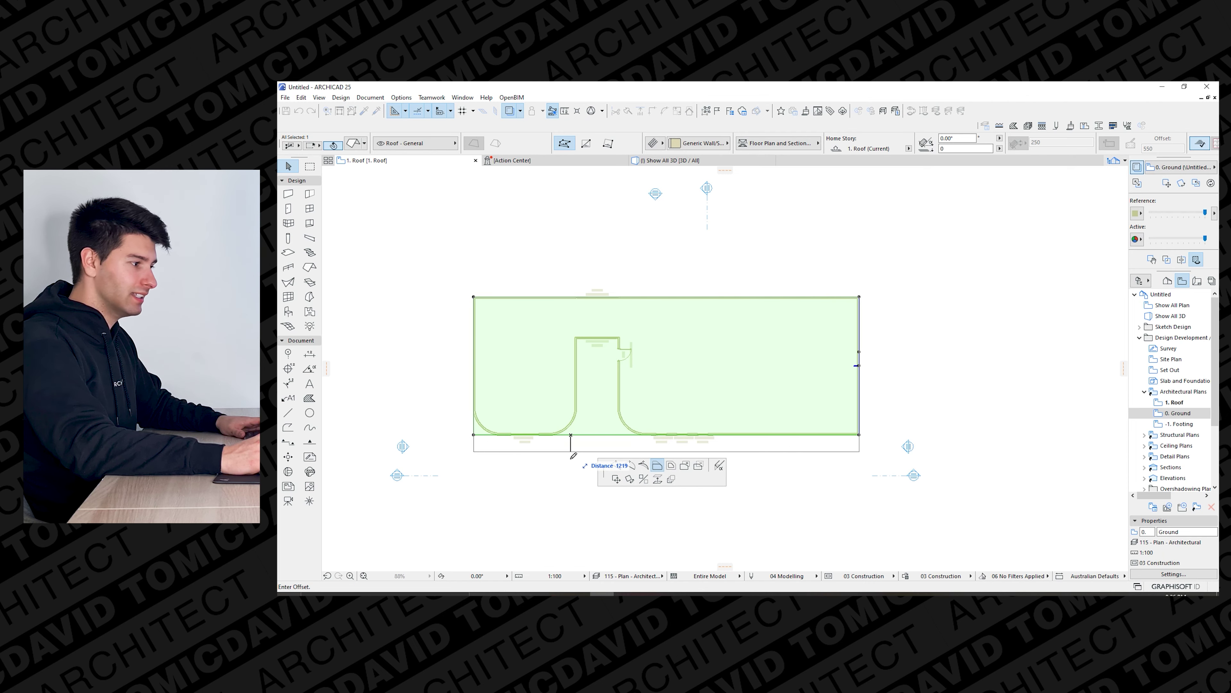
pyautogui.write('1500')
pyautogui.press('Return')
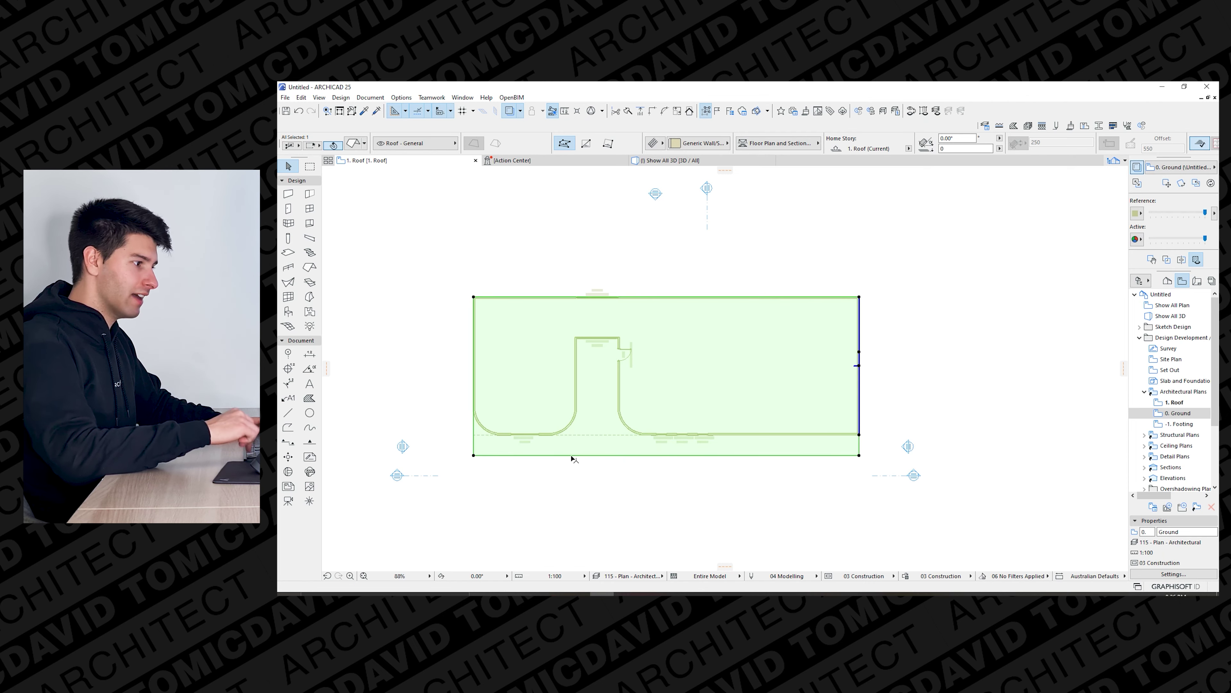
pyautogui.click(474, 437)
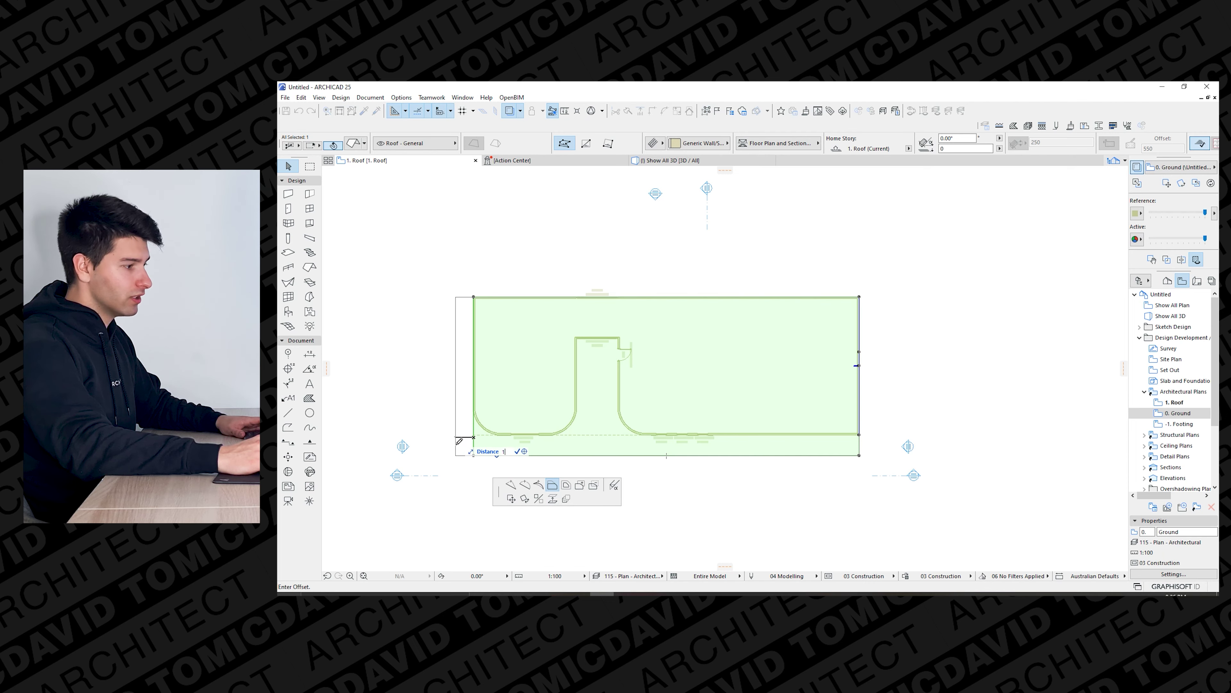
pyautogui.write('1500')
pyautogui.press('Return')
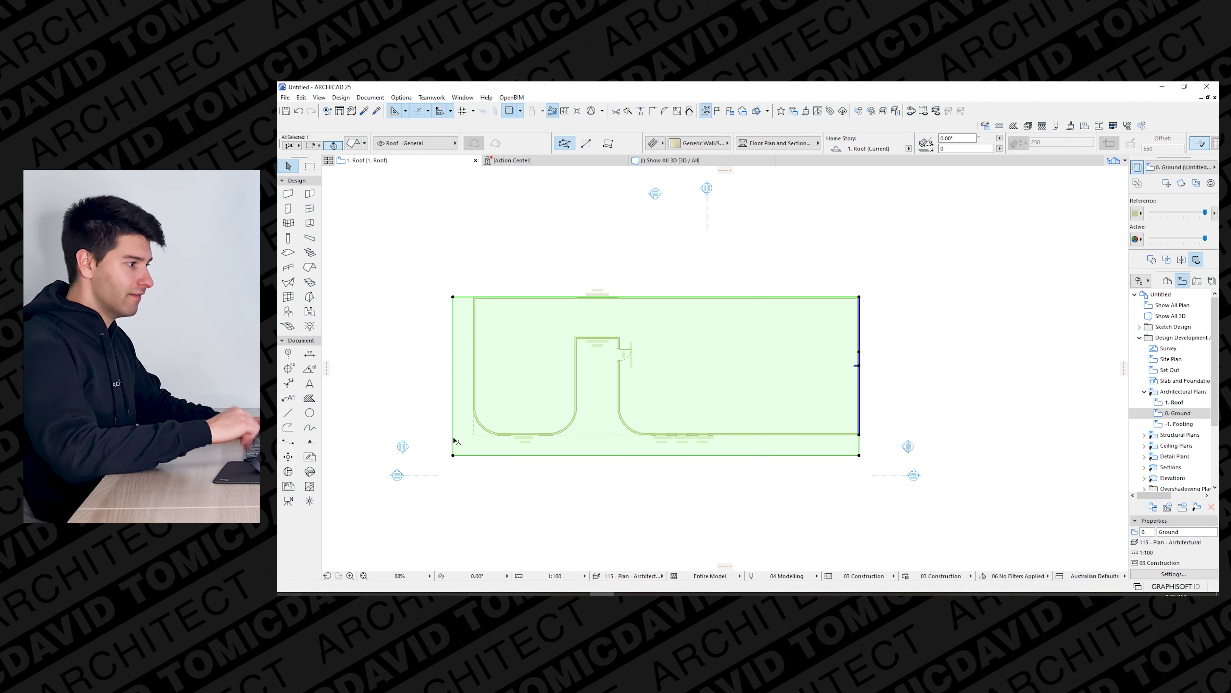
# Offset the rear roof edge and the edge beside the pivot line outward by 500 mm each, and deselect the roof.
pyautogui.click(467, 297)
pyautogui.write('50')
pyautogui.press('Return')
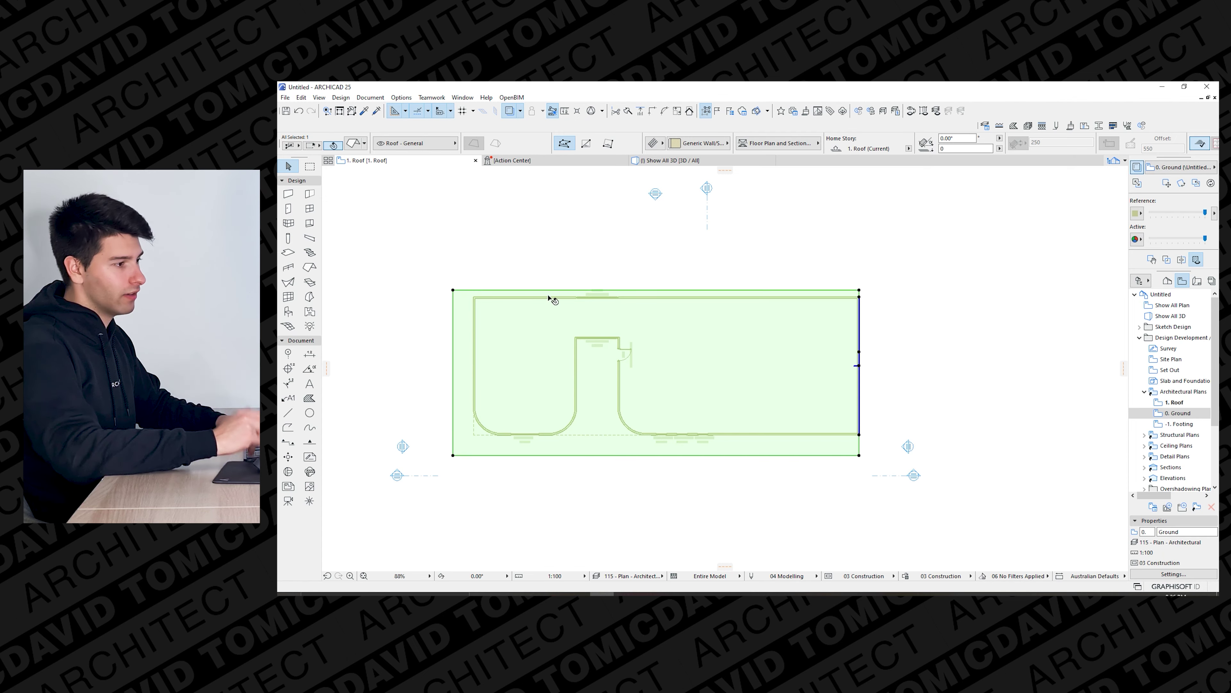
pyautogui.click(859, 447)
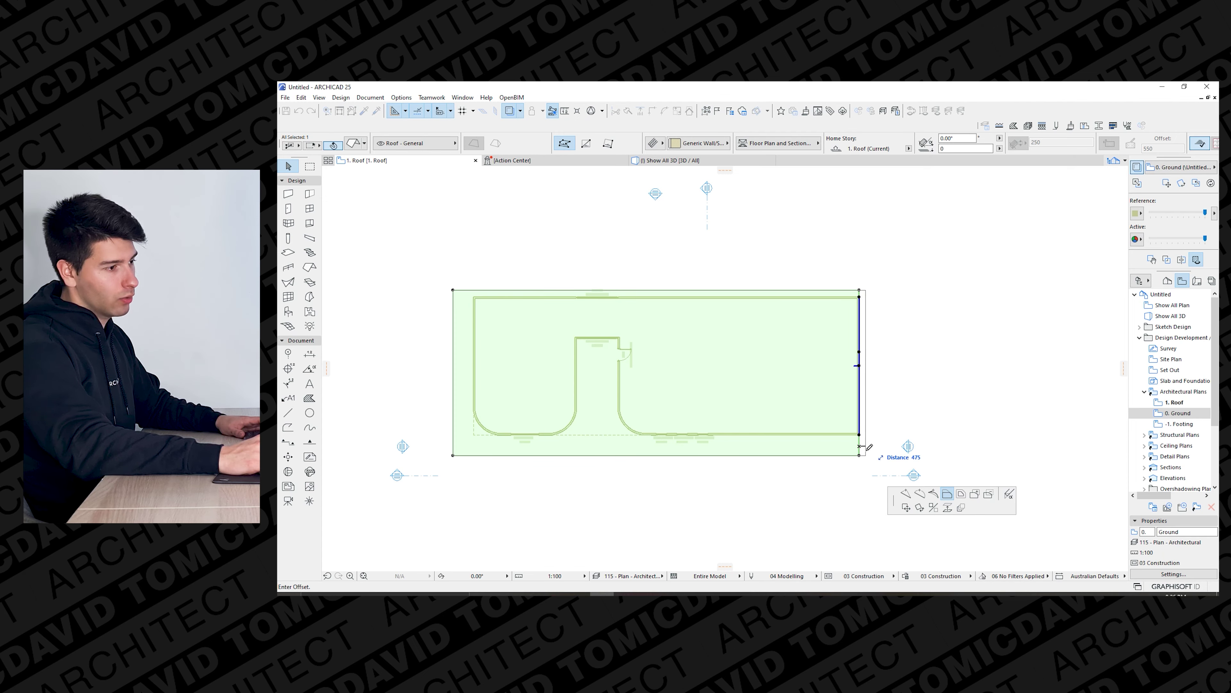
pyautogui.write('500')
pyautogui.press('Return')
pyautogui.press('Escape')
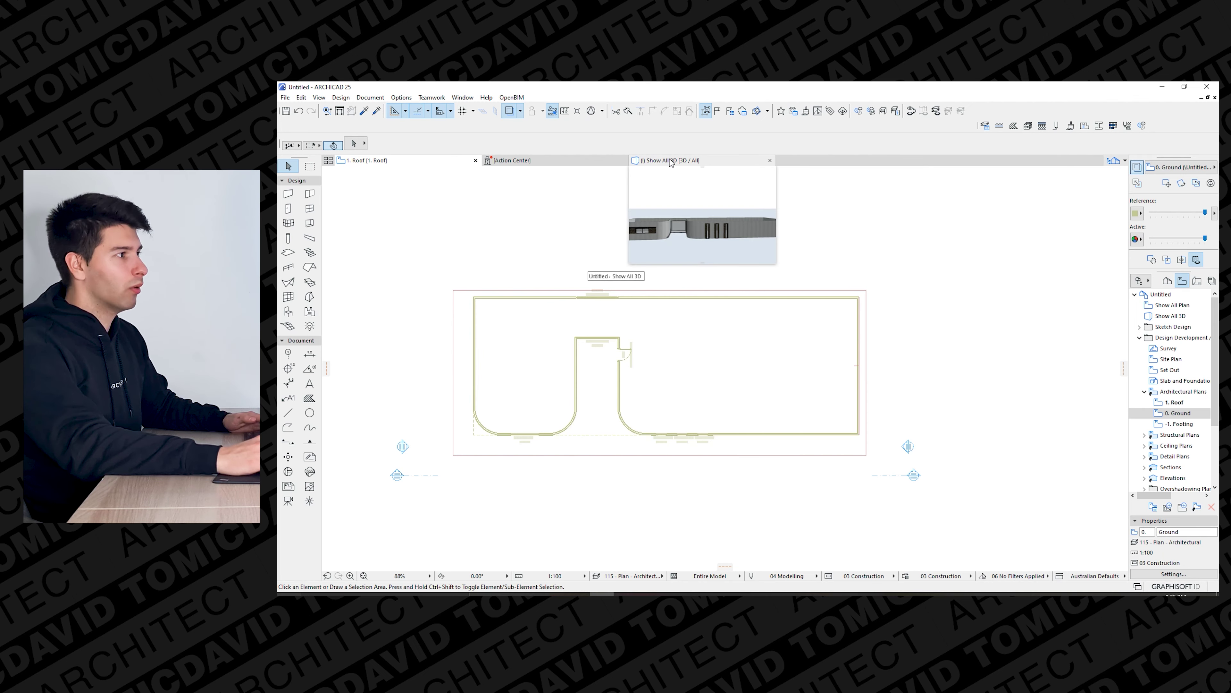
# Select the flat roof in the overall 3D view and set its composite structure to User Defined.
pyautogui.click(663, 163)
pyautogui.keyDown('shift'); pyautogui.moveTo(574, 485); pyautogui.dragTo(686, 468, button='middle'); pyautogui.keyUp('shift')
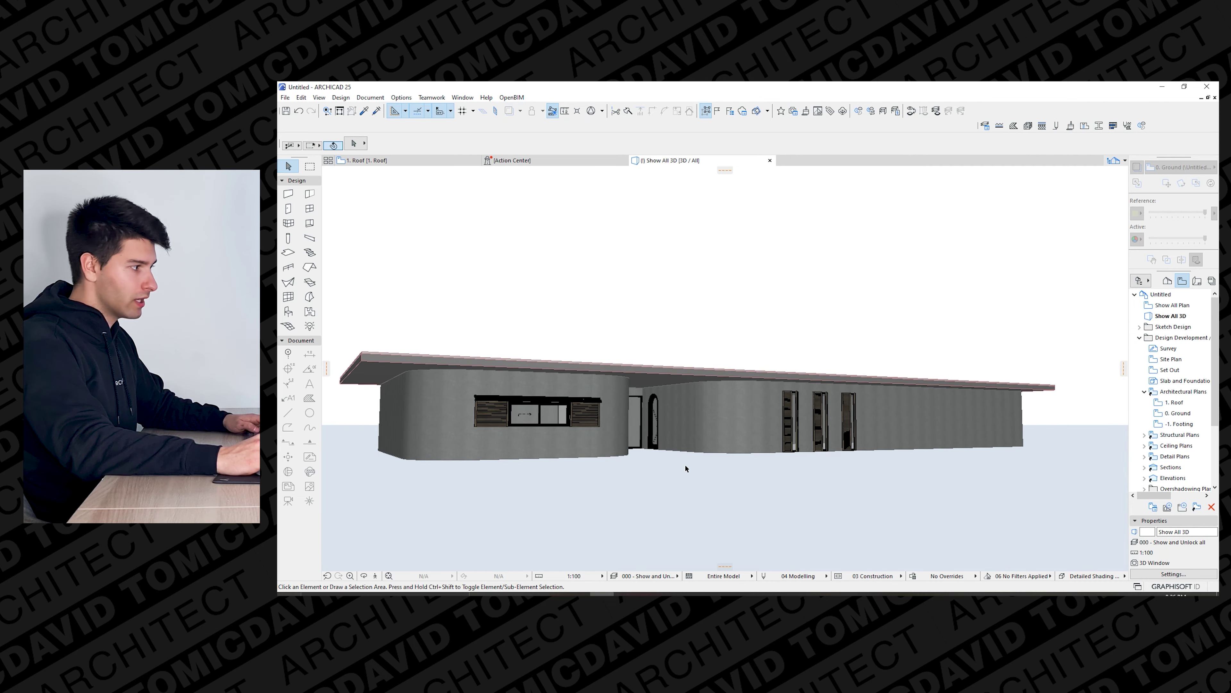
pyautogui.click(375, 367)
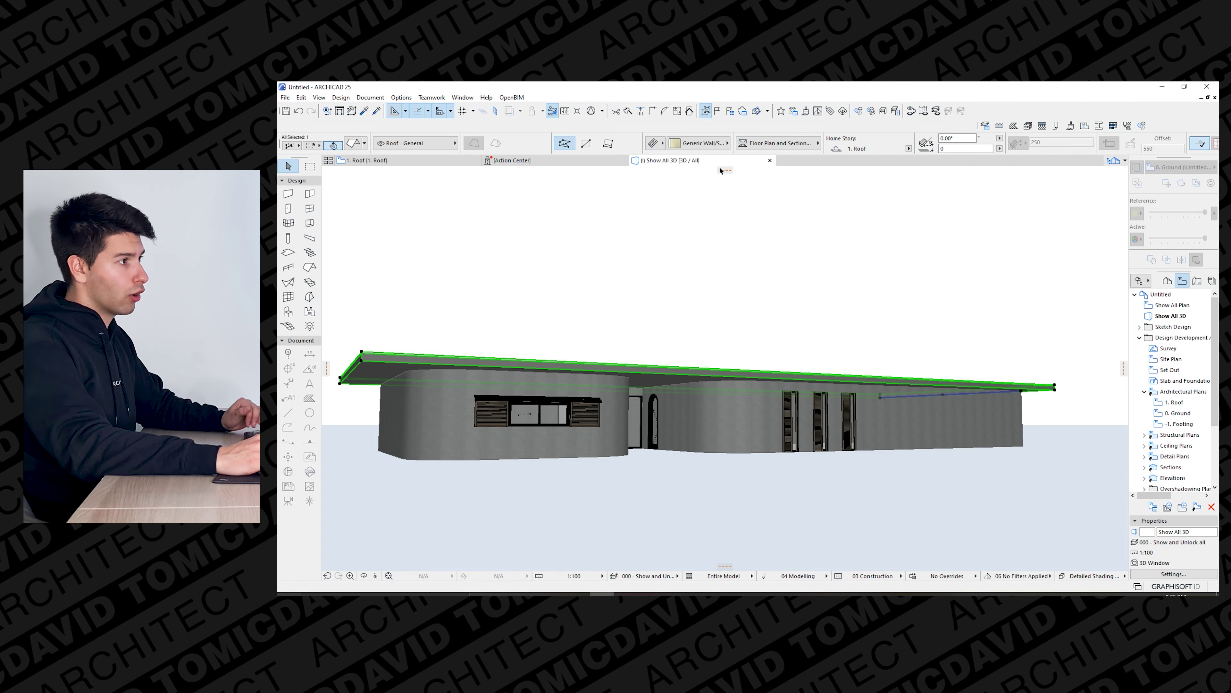
pyautogui.click(704, 148)
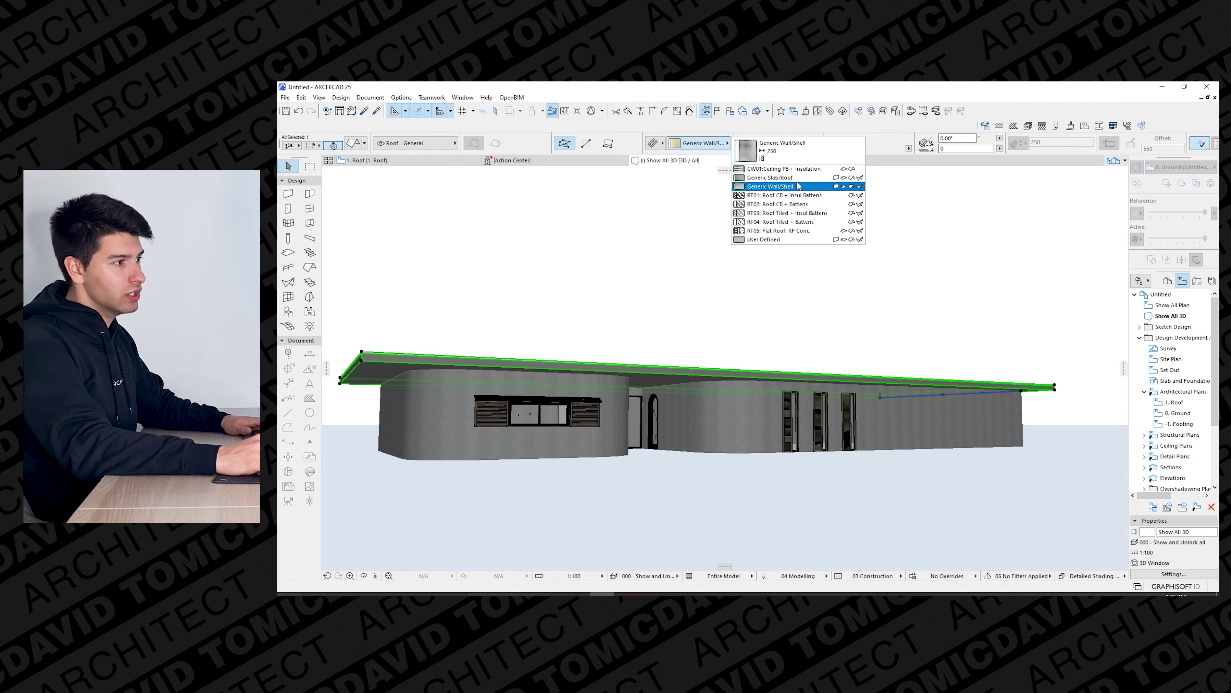
pyautogui.click(785, 240)
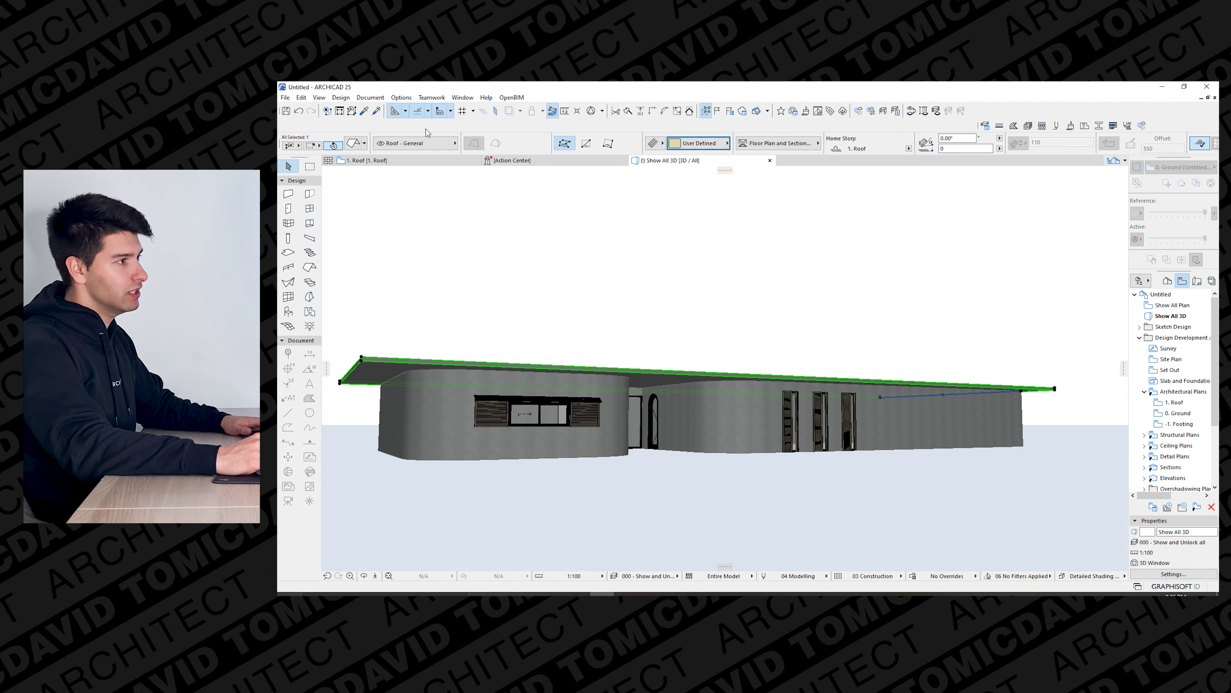
# Switch the roof to a basic structure 150 mm thick with the Concrete - Structural building material.
pyautogui.hotkey('ctrl', 't')
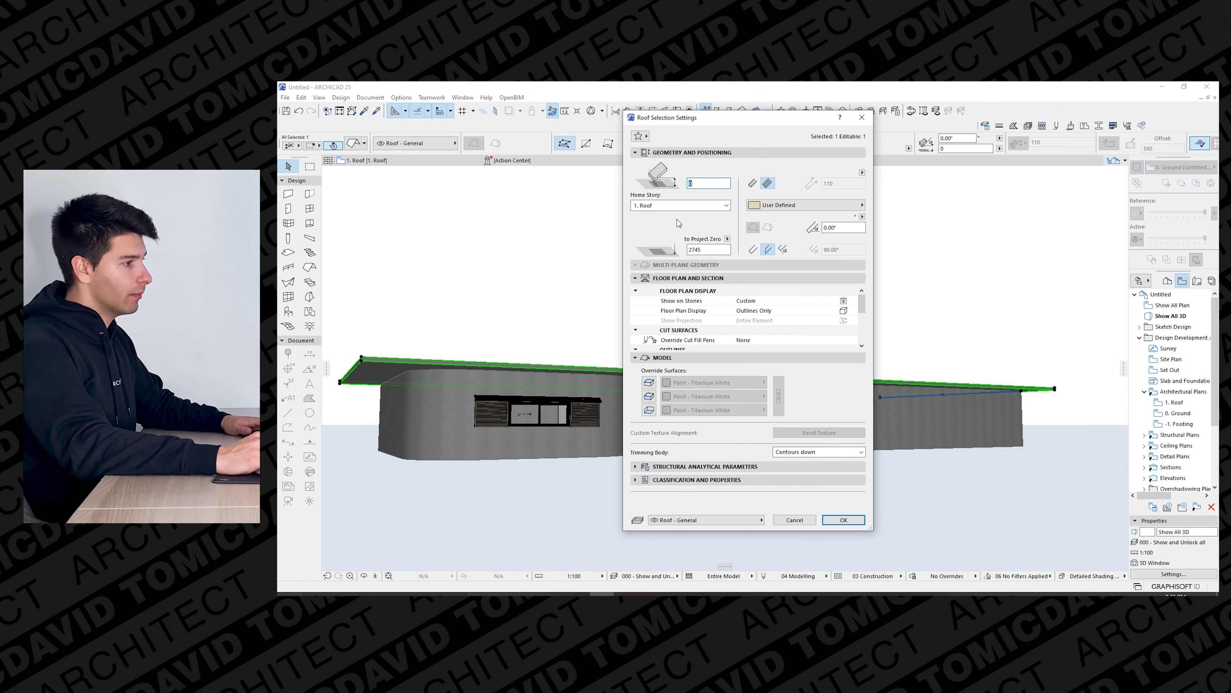
pyautogui.click(751, 185)
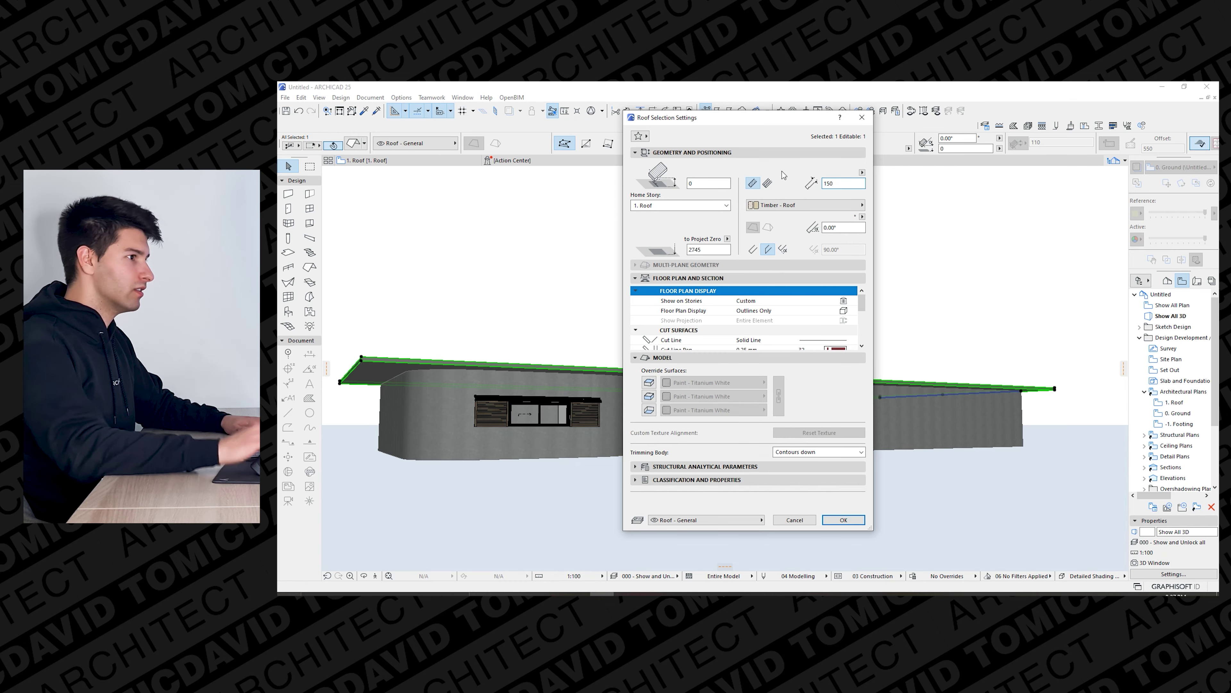
pyautogui.click(803, 204)
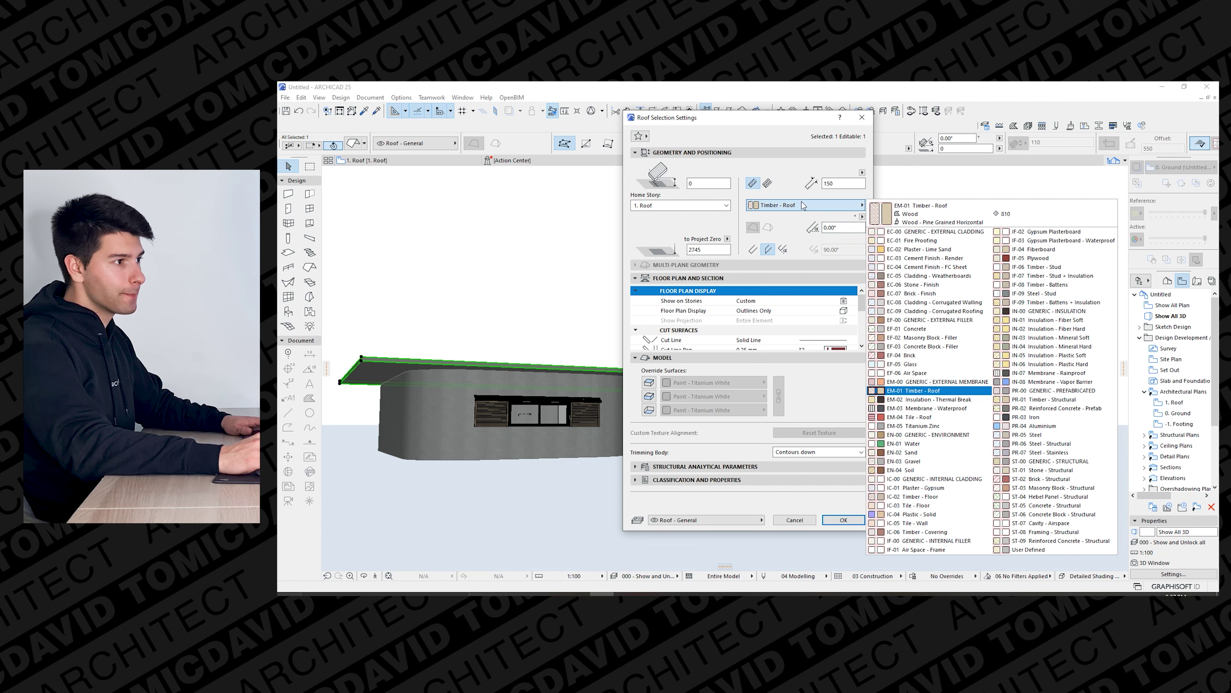
pyautogui.press('c')
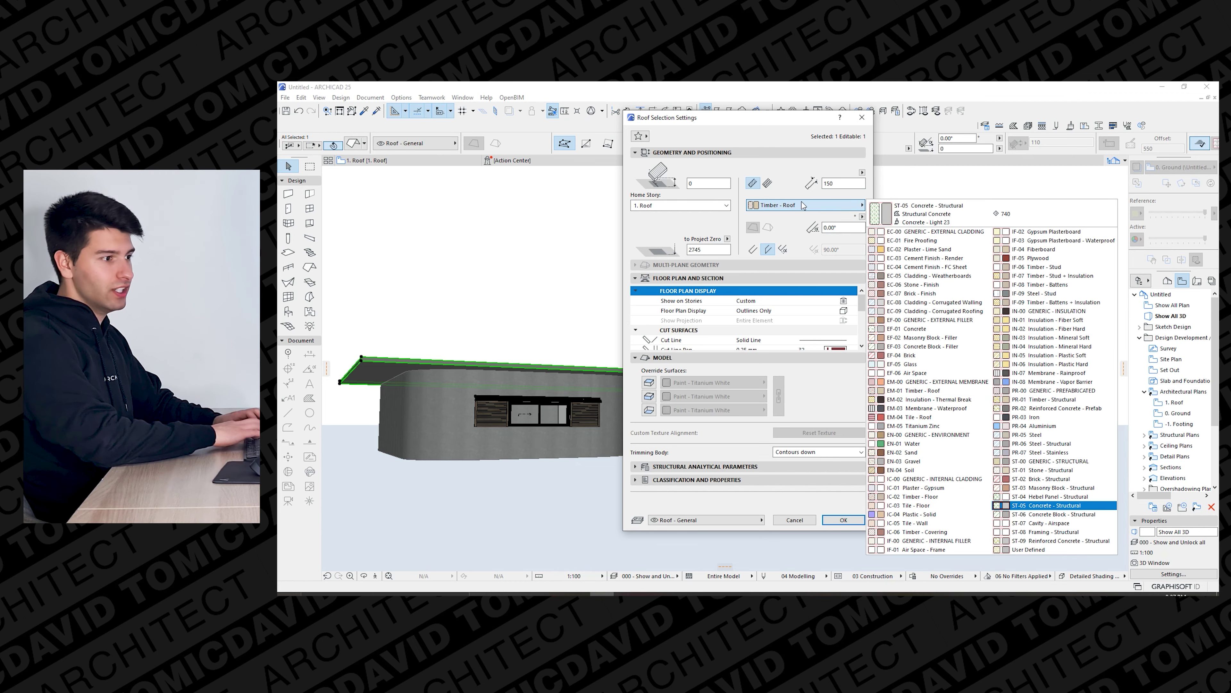
pyautogui.press('Return')
# Override the roof's top, edge and bottom surfaces with linked Concrete - Light 23 and apply the settings.
pyautogui.click(649, 383)
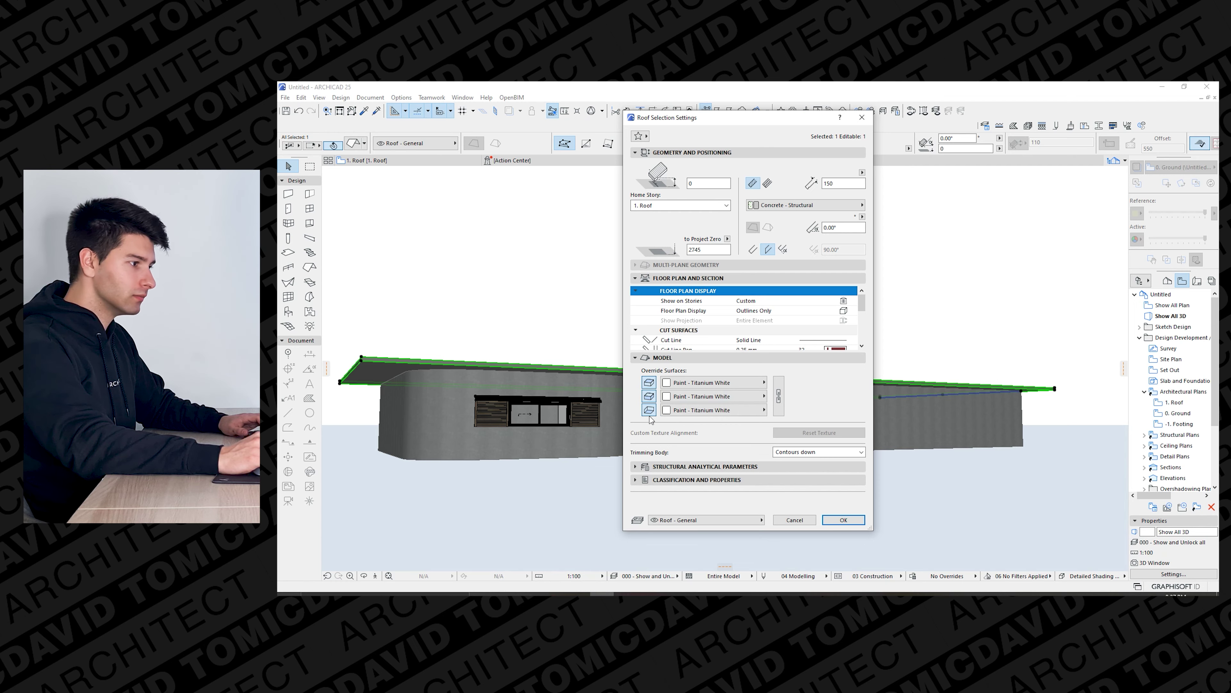
pyautogui.click(683, 383)
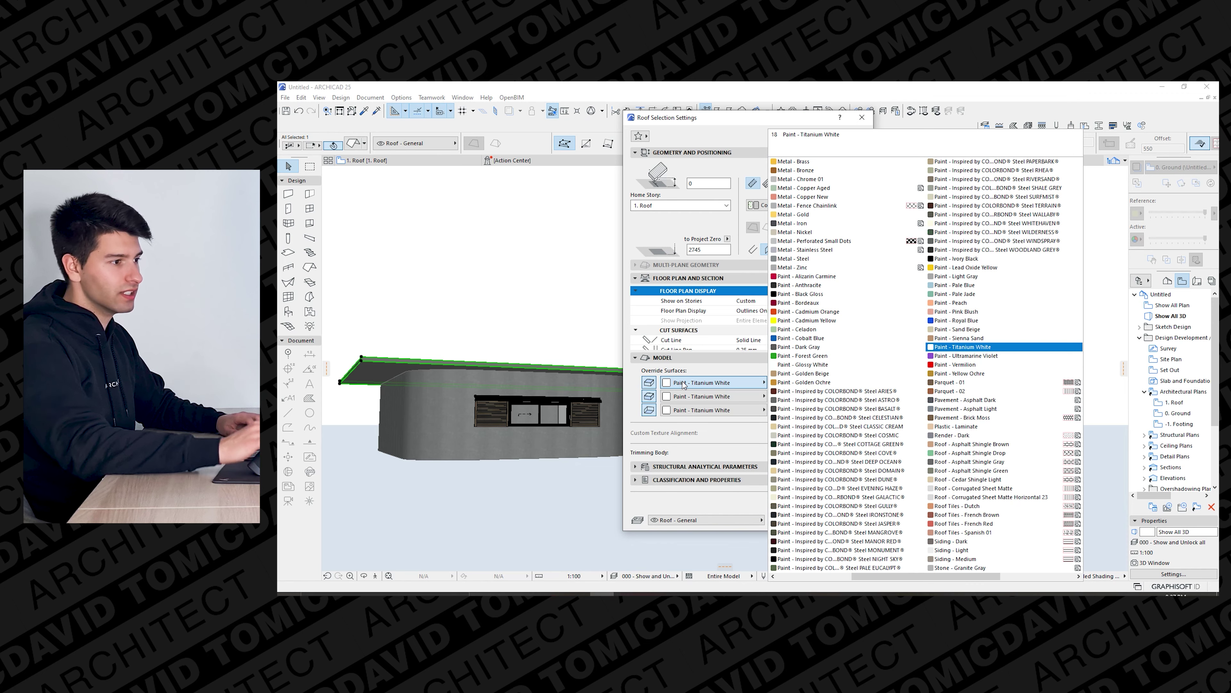
pyautogui.write('con')
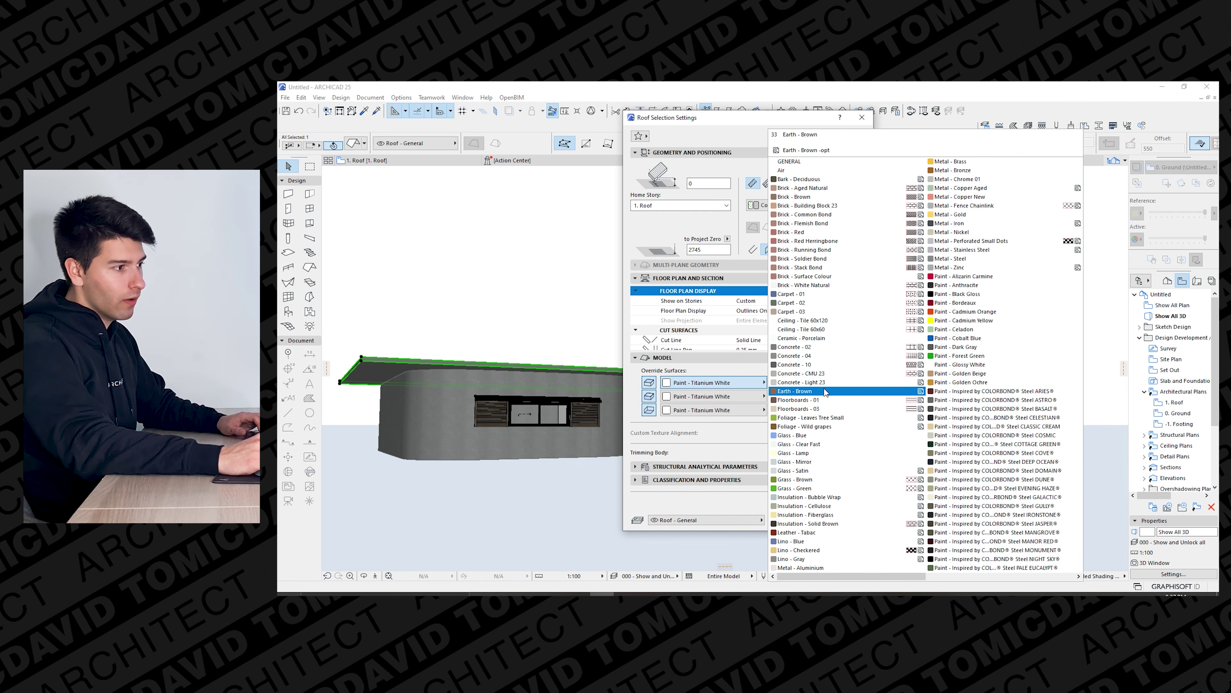
pyautogui.click(852, 386)
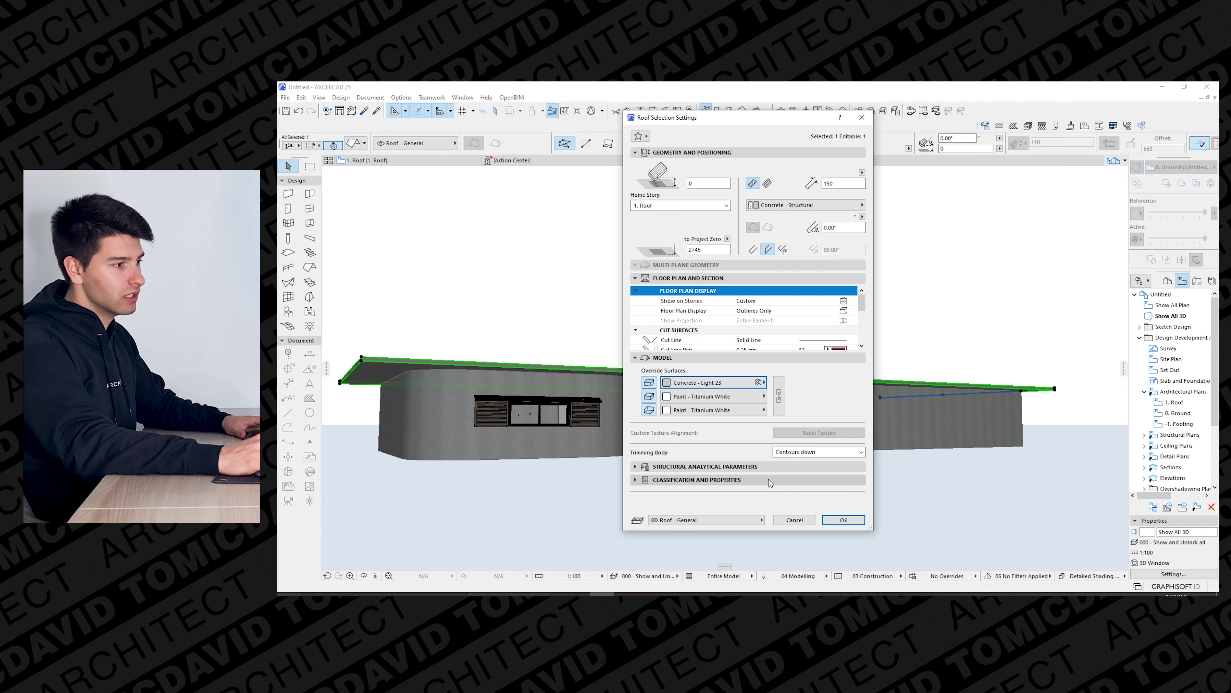
pyautogui.click(779, 398)
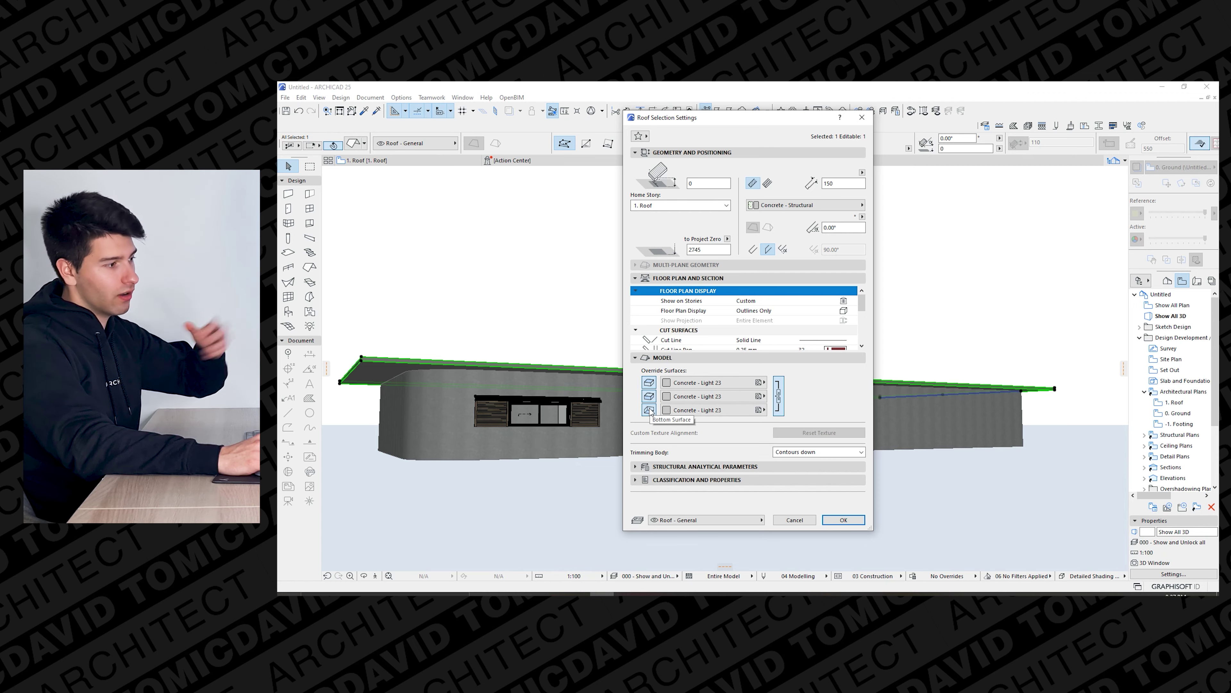
pyautogui.click(844, 520)
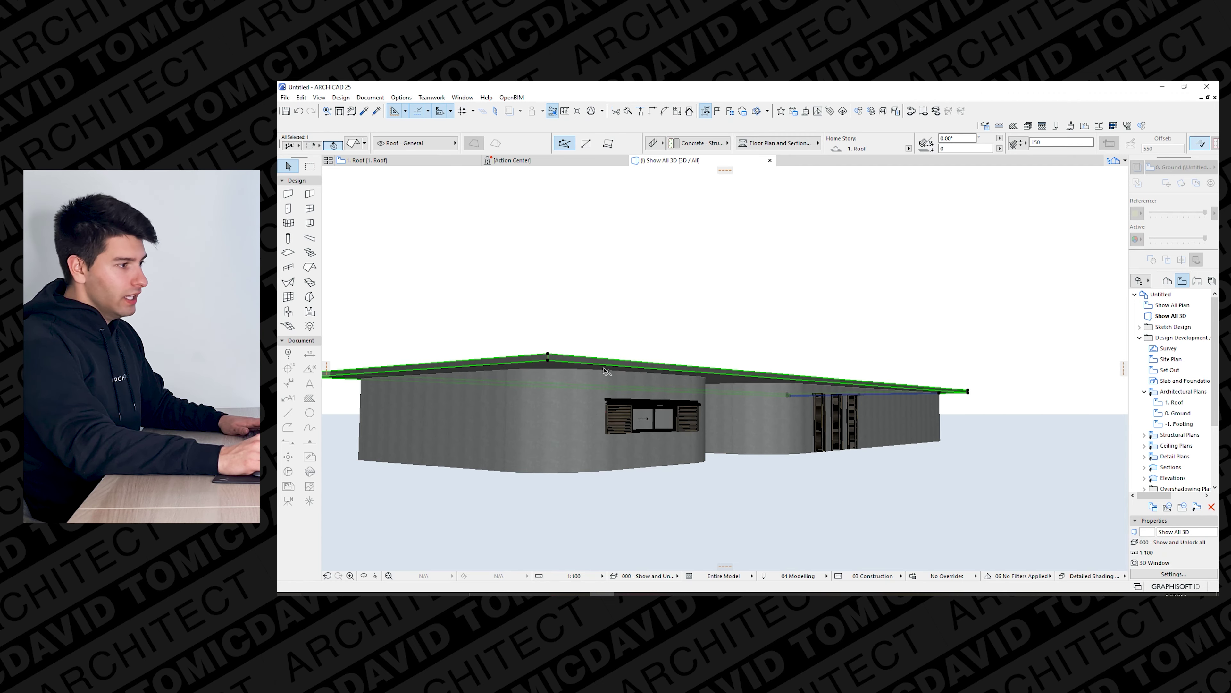
# Unlink the flat roof's override surfaces, assign Wood - Pine Grained Horizontal to the bottom surface only, and apply the settings.
pyautogui.keyDown('shift'); pyautogui.moveTo(606, 370); pyautogui.dragTo(520, 367, button='middle'); pyautogui.keyUp('shift')
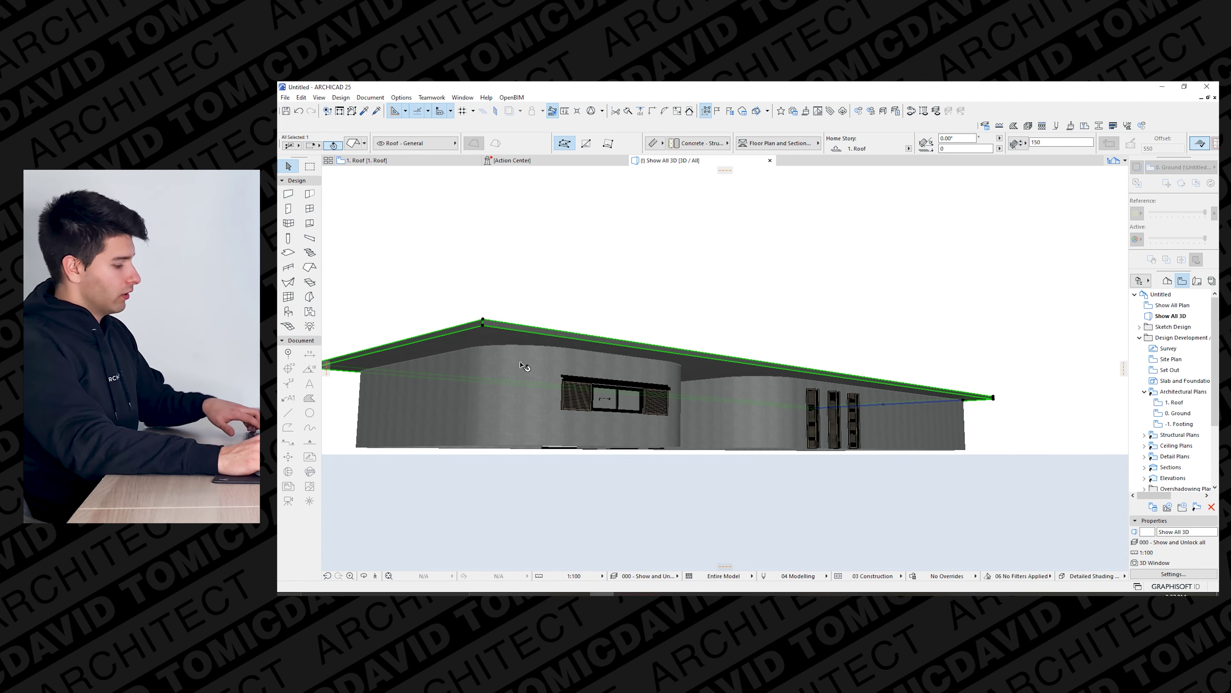
pyautogui.hotkey('ctrl', 't')
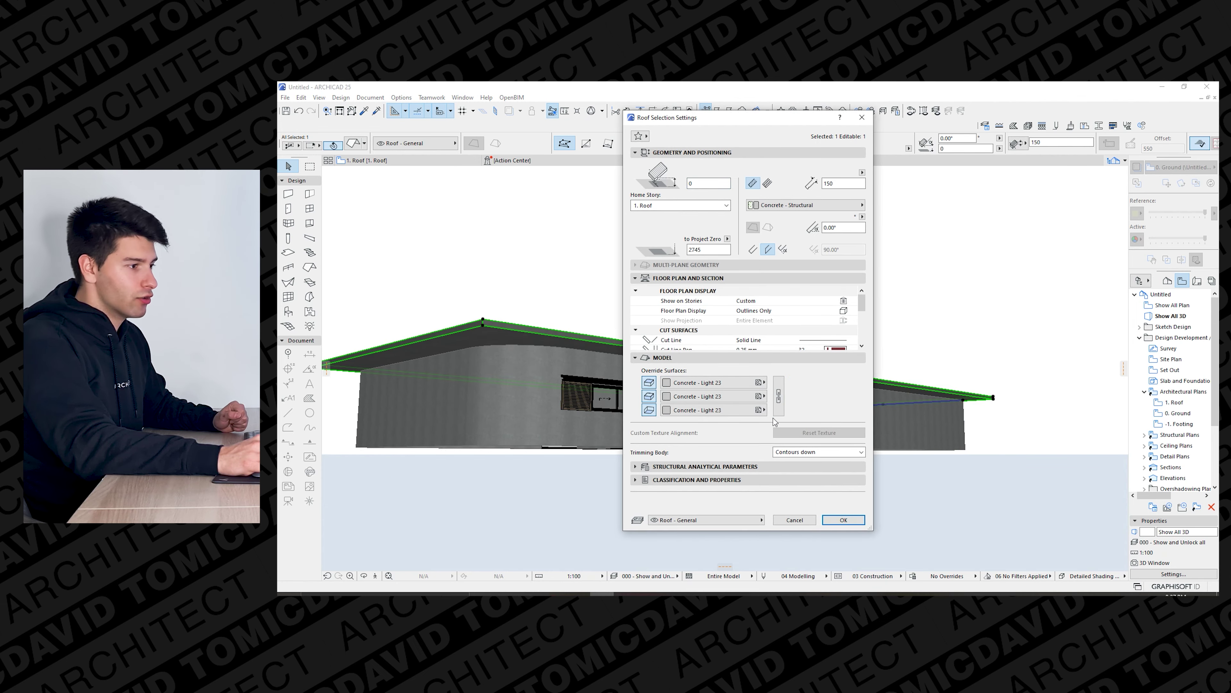
pyautogui.click(689, 410)
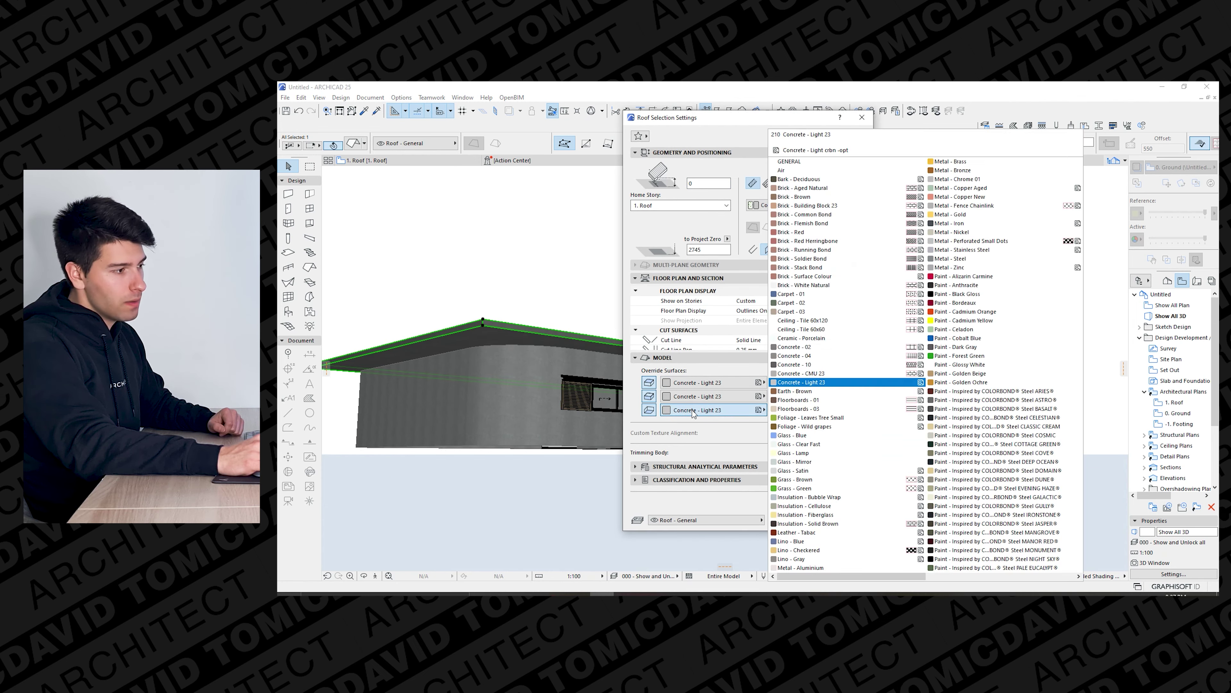
pyautogui.write('tiles')
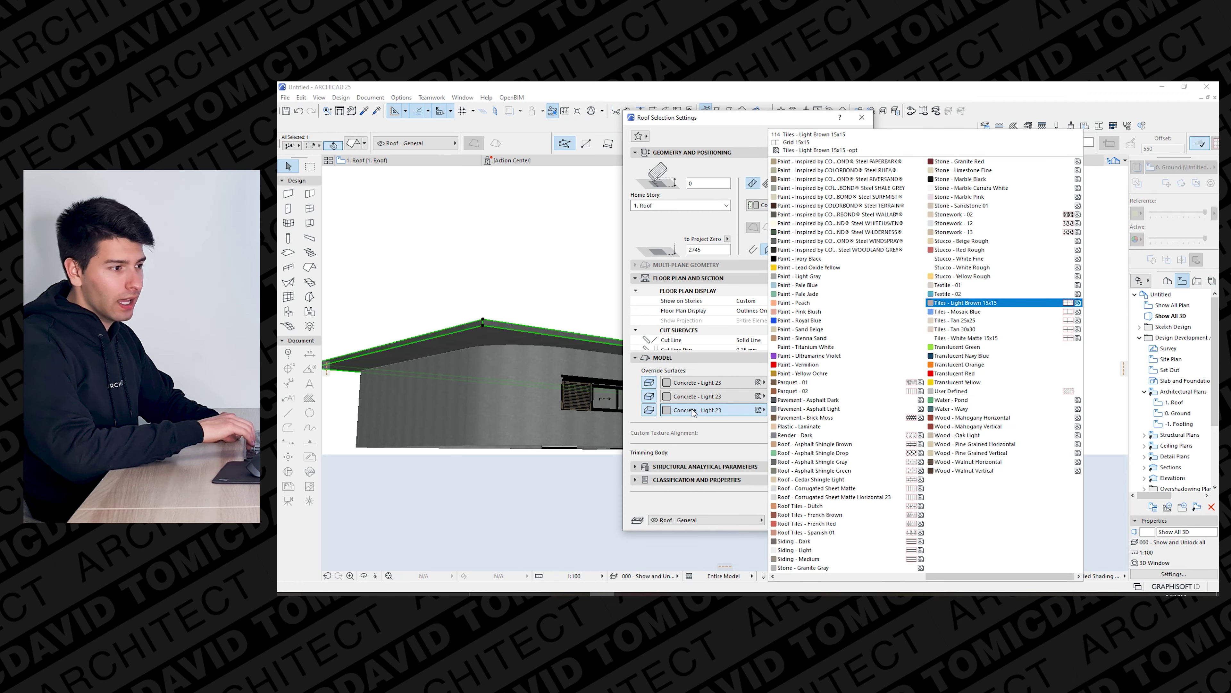
pyautogui.click(994, 444)
pyautogui.click(844, 520)
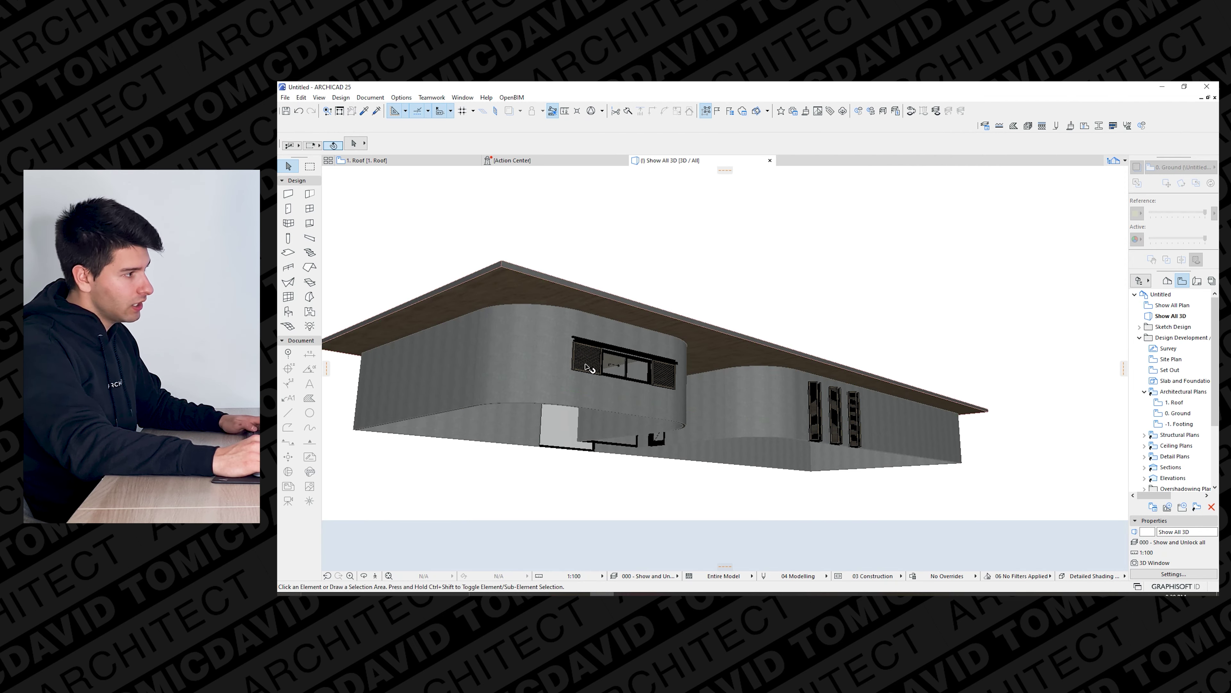
# Set the flat roof's thickness to 2003 mm and deselect it.
pyautogui.moveTo(589, 367); pyautogui.dragTo(487, 355)
pyautogui.click(440, 296)
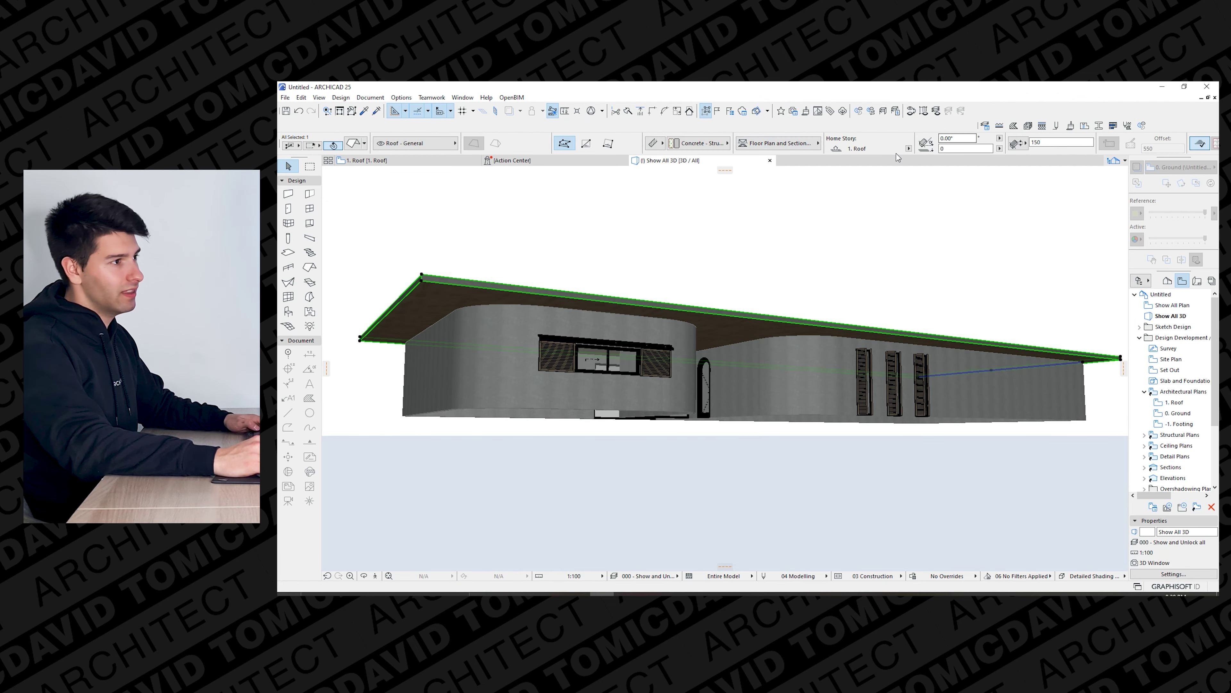
pyautogui.click(1042, 143)
pyautogui.write('2003')
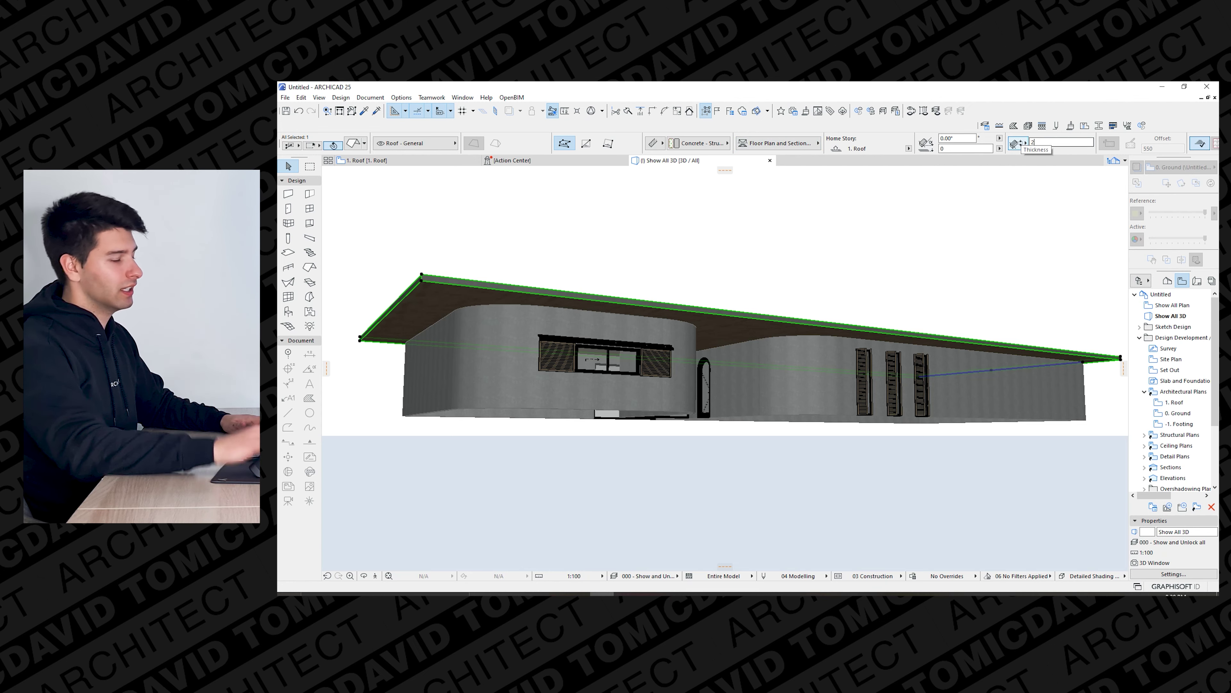
pyautogui.press('Return')
pyautogui.click(700, 220)
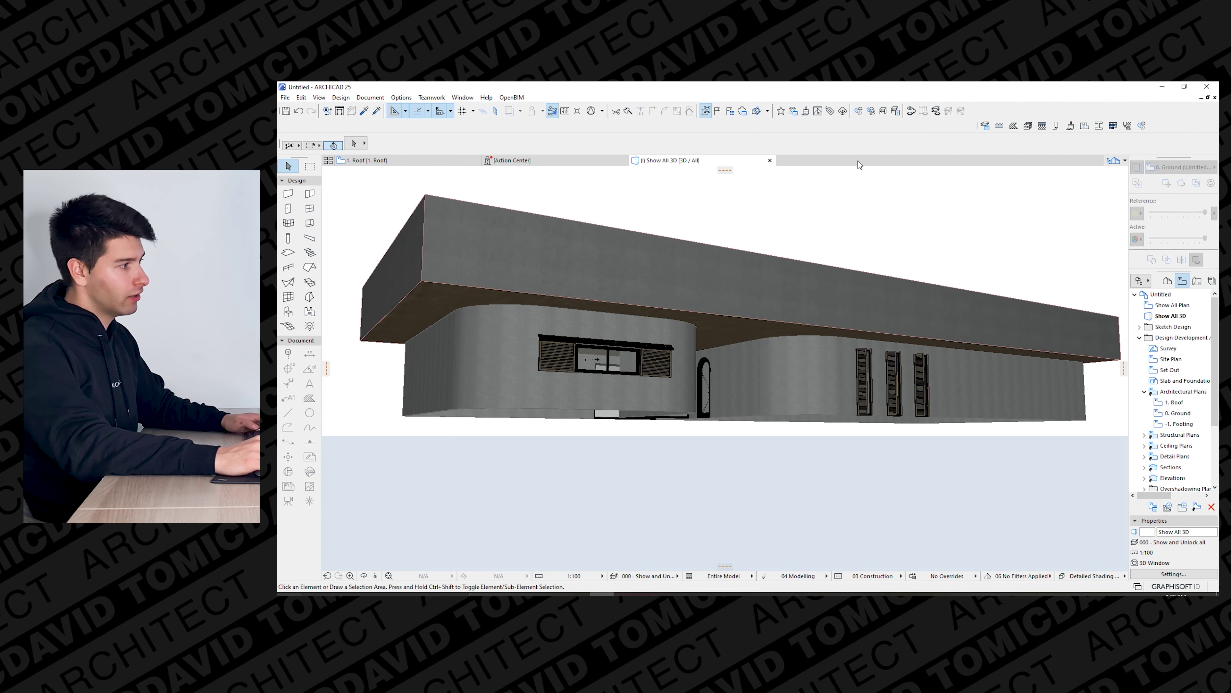
# Reselect the oversized roof, correct its thickness to 200 mm, and deselect it.
pyautogui.click(451, 327)
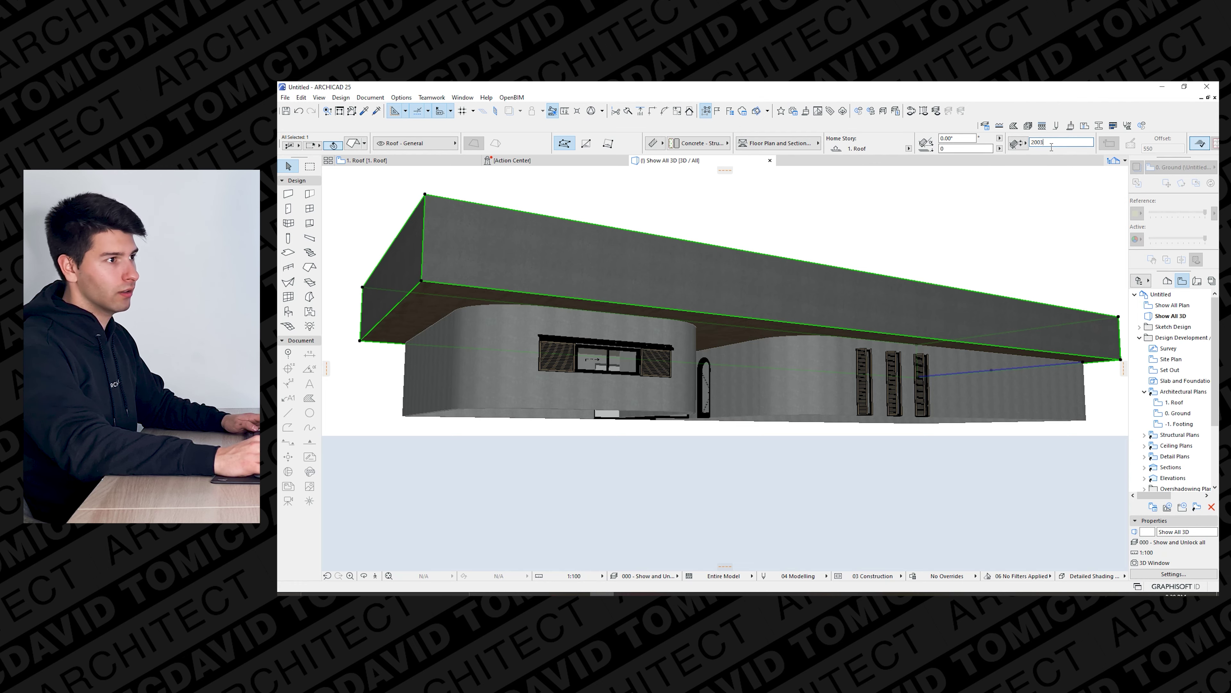
pyautogui.press('Return')
pyautogui.click(531, 420)
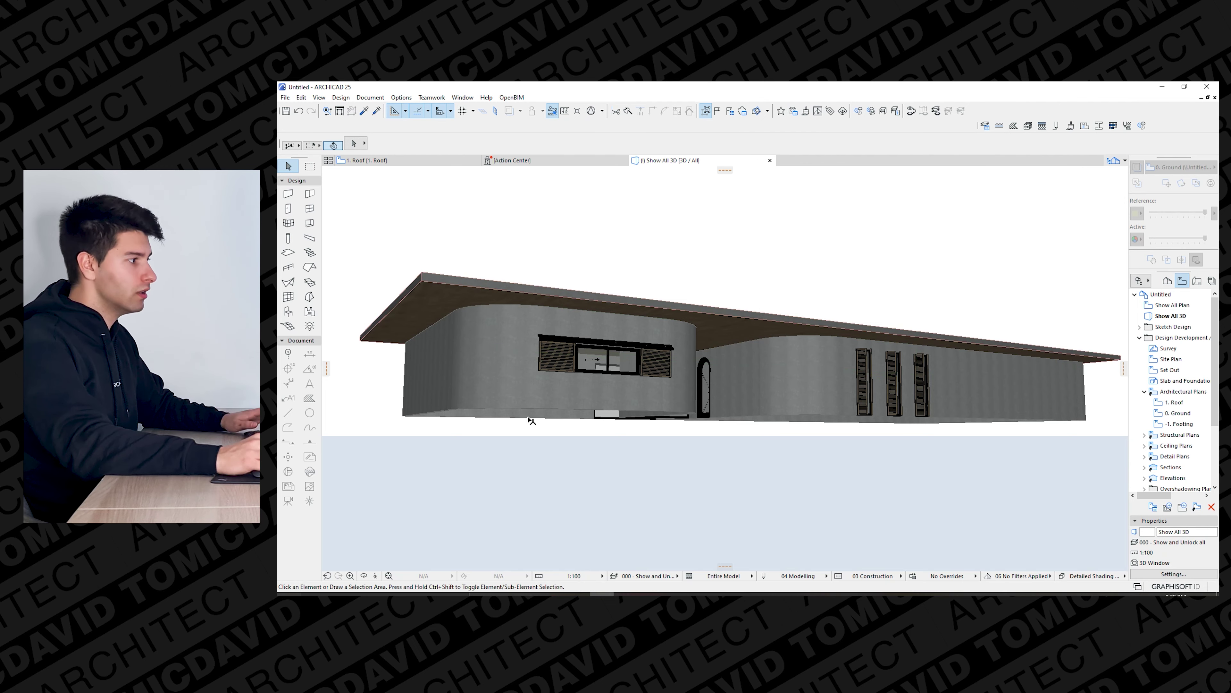
# Check the roof's underside in 3D and return to the Roof storey floor plan.
pyautogui.keyDown('shift'); pyautogui.moveTo(827, 359); pyautogui.dragTo(683, 361, button='middle'); pyautogui.keyUp('shift')
pyautogui.click(407, 160)
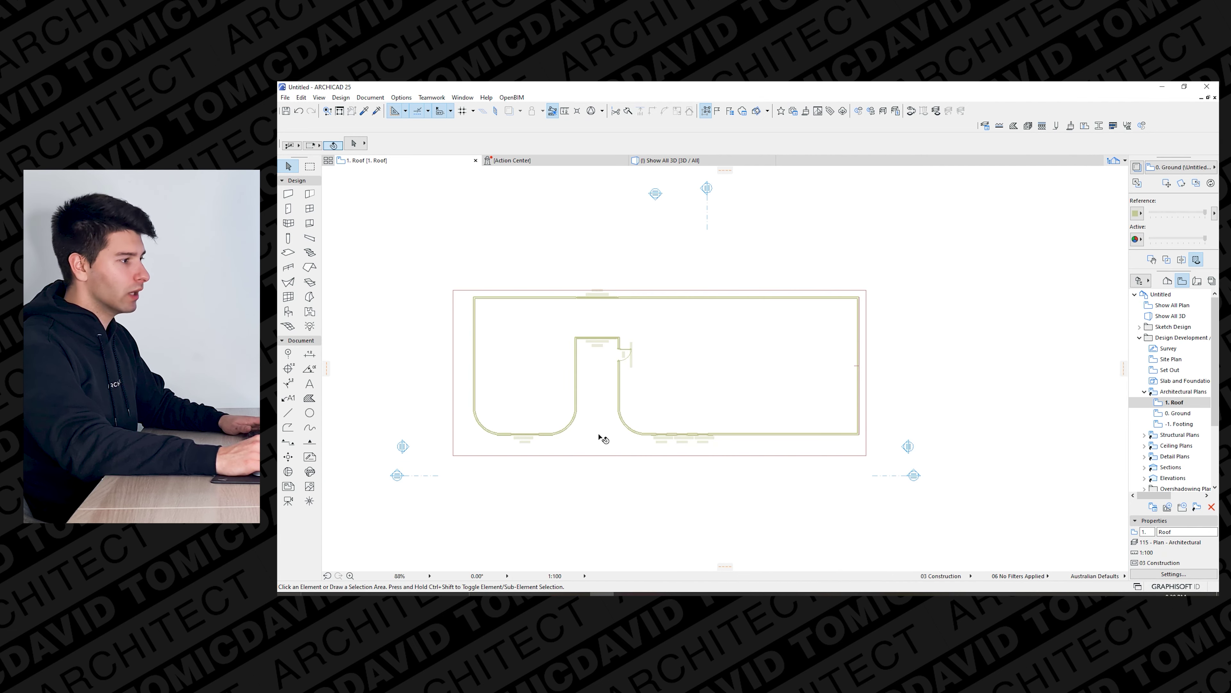
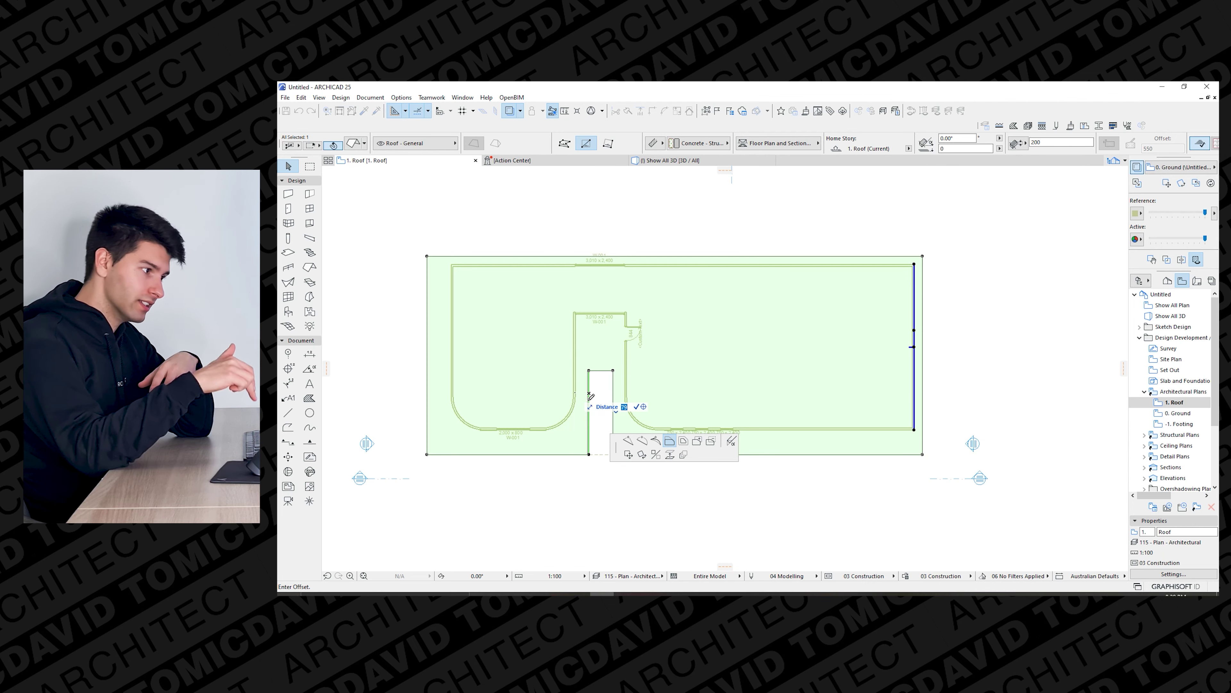
# Offset both side edges of the roof's entrance notch by 750 mm to narrow it.
pyautogui.click(588, 394)
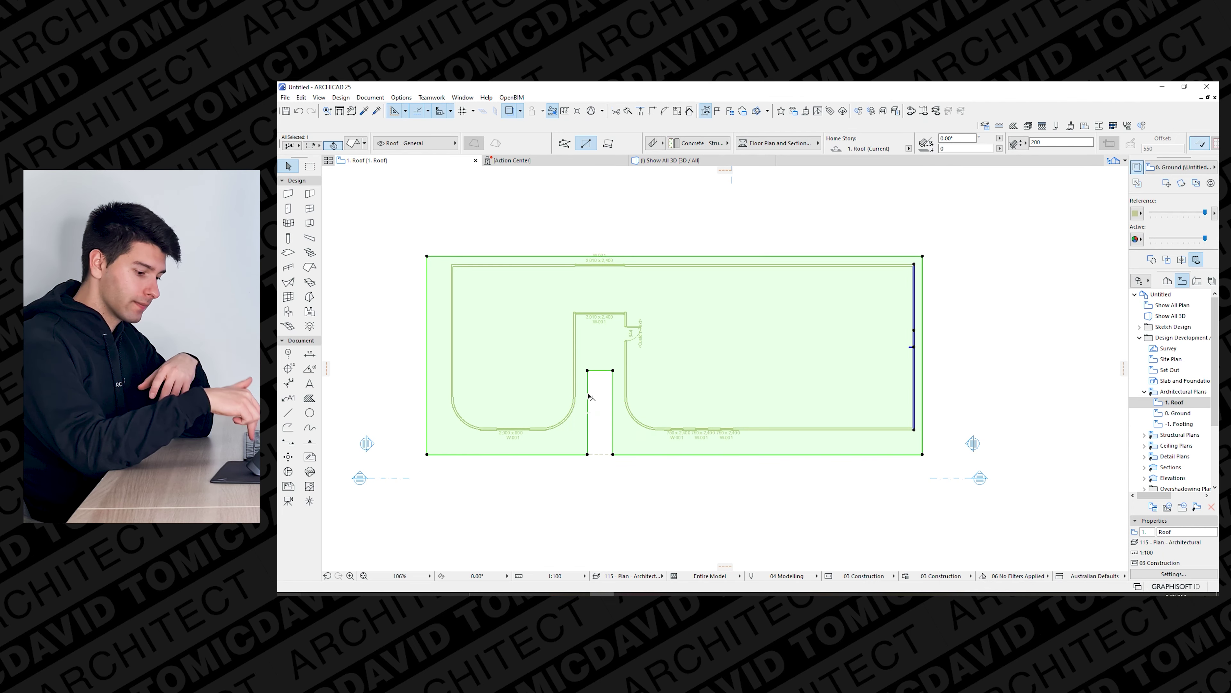
pyautogui.click(613, 389)
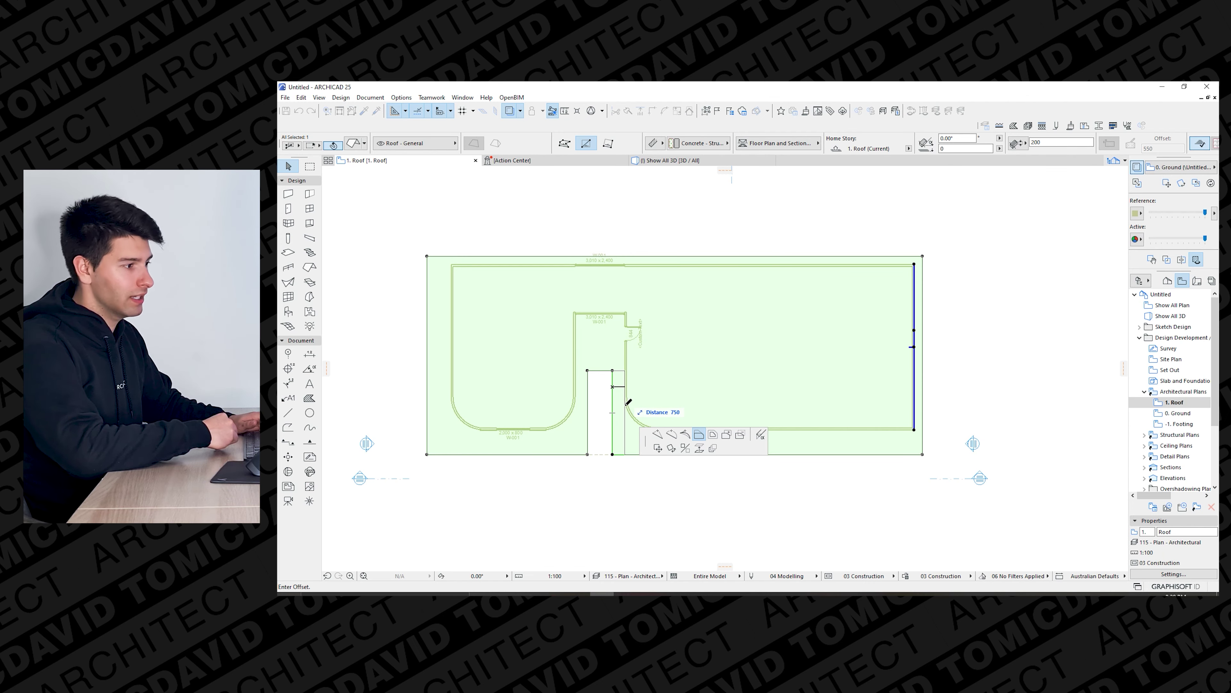
pyautogui.press('Return')
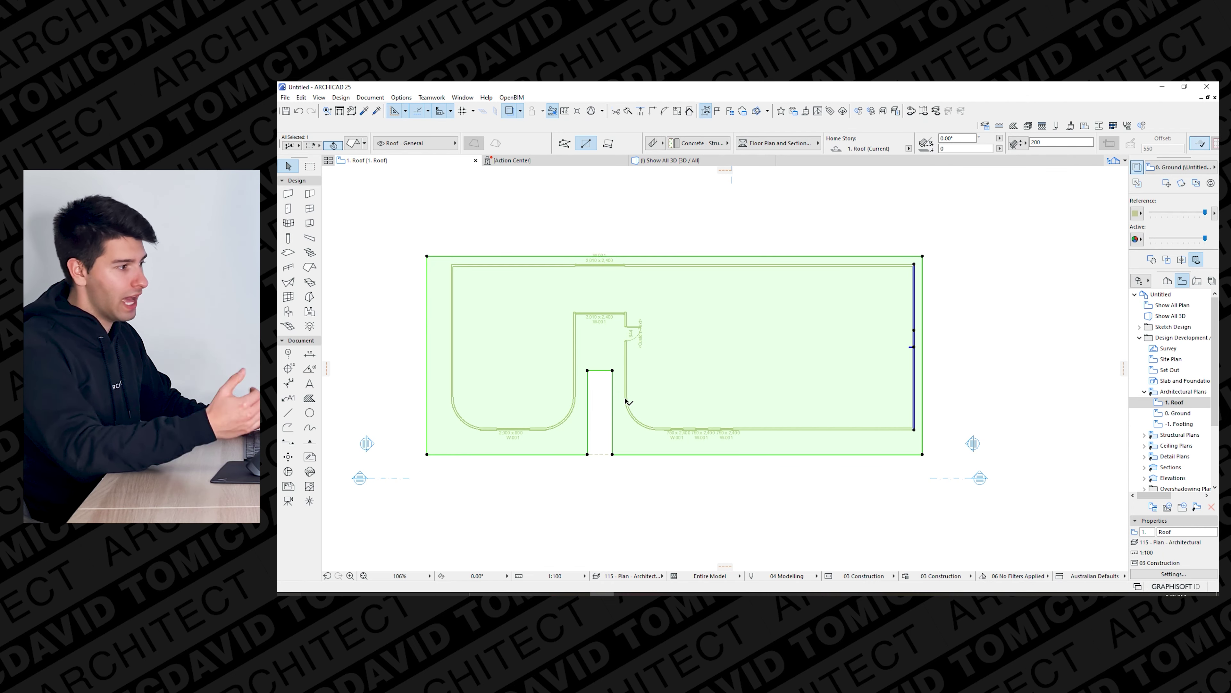
# Fillet the two corners where the entrance notch meets the roof's front edge with a 2000 mm radius, and deselect the roof.
pyautogui.click(590, 456)
pyautogui.click(648, 396)
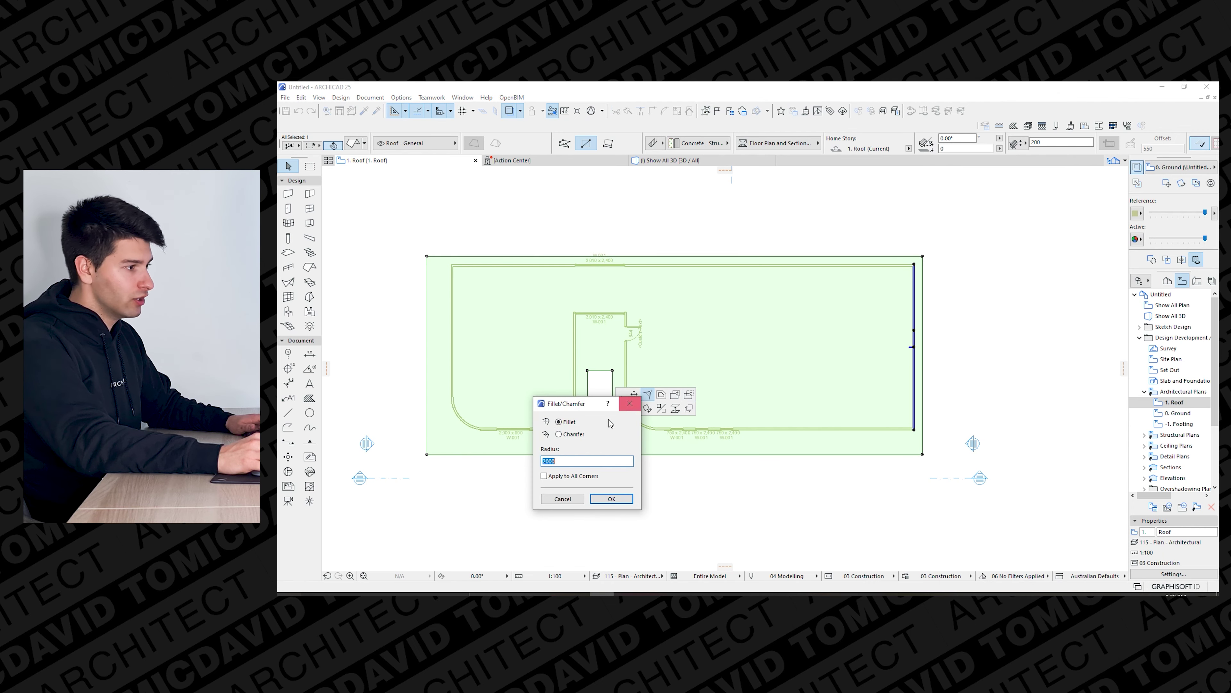
pyautogui.click(614, 500)
pyautogui.click(612, 454)
pyautogui.click(671, 502)
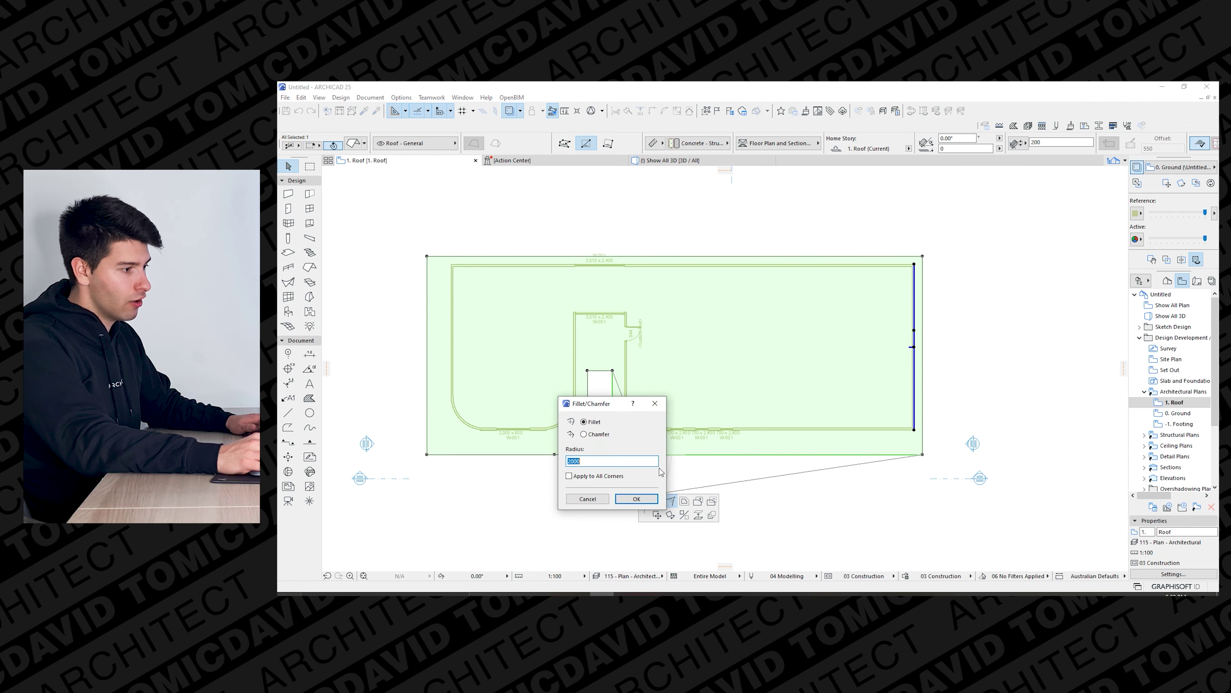
pyautogui.click(637, 499)
pyautogui.click(610, 384)
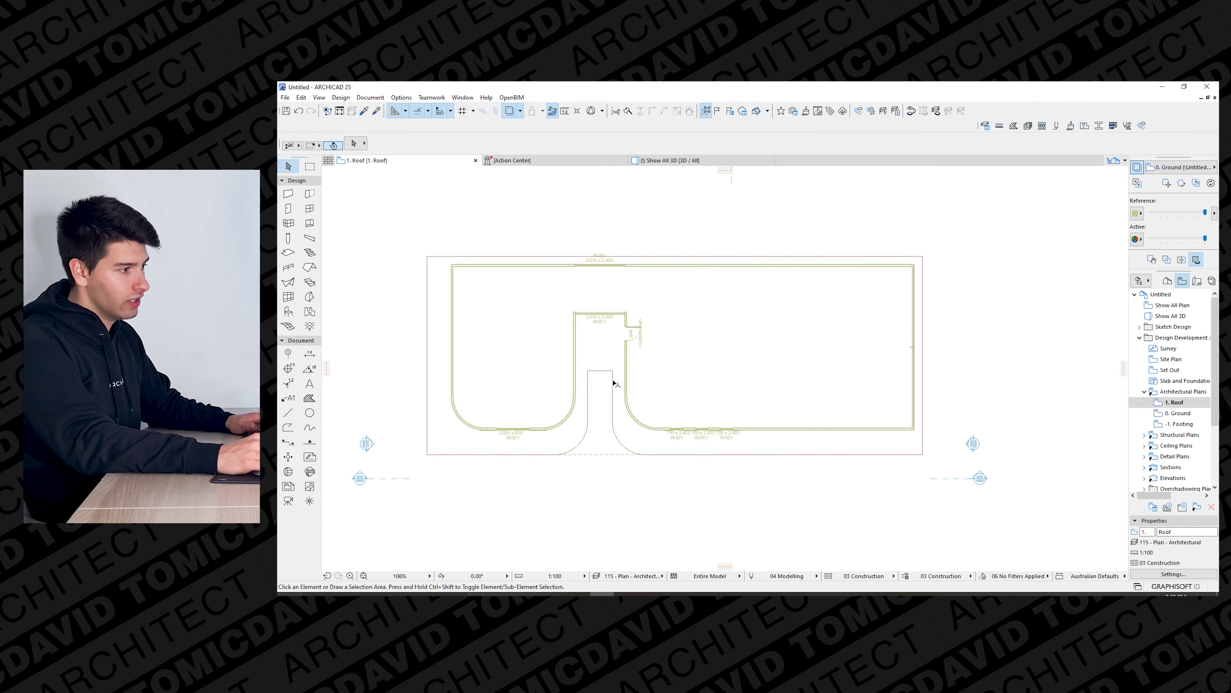
# Examine the roof's curved entrance notch in 3D from below and above, and return to the Roof storey plan.
pyautogui.press('F3')
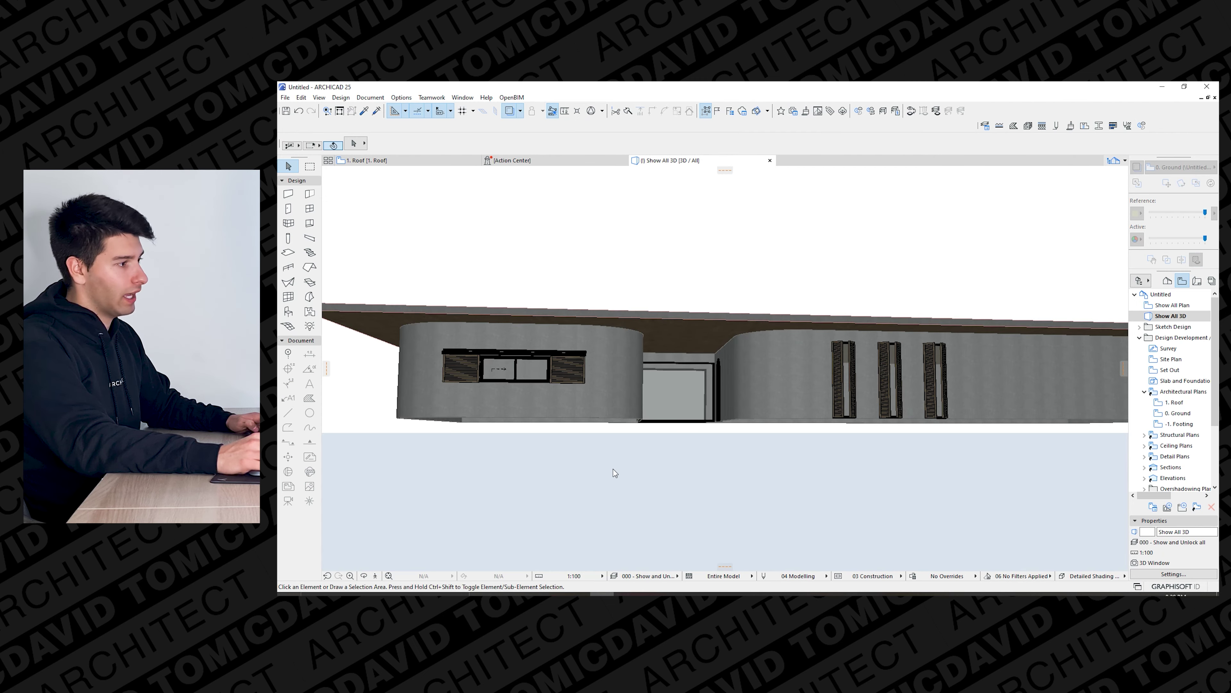
pyautogui.keyDown('shift'); pyautogui.moveTo(603, 403); pyautogui.dragTo(650, 379, button='middle'); pyautogui.keyUp('shift')
pyautogui.scroll(-2, 724, 420)
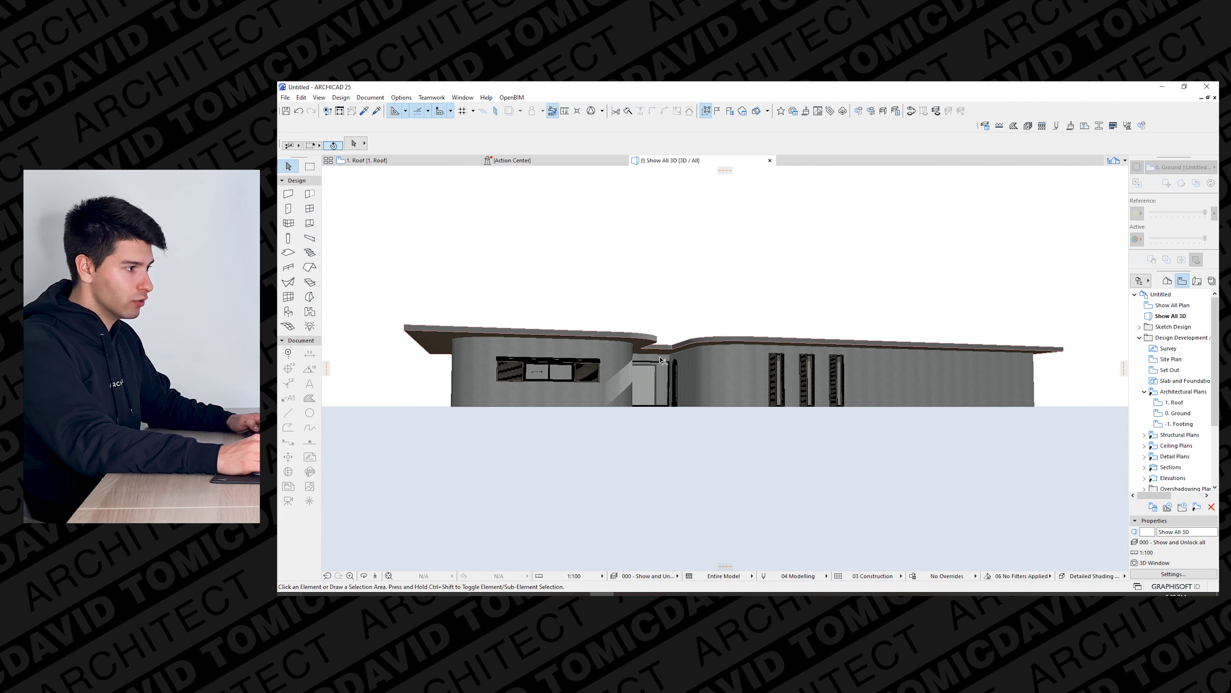
pyautogui.keyDown('shift'); pyautogui.moveTo(558, 361); pyautogui.dragTo(448, 344, button='middle'); pyautogui.keyUp('shift')
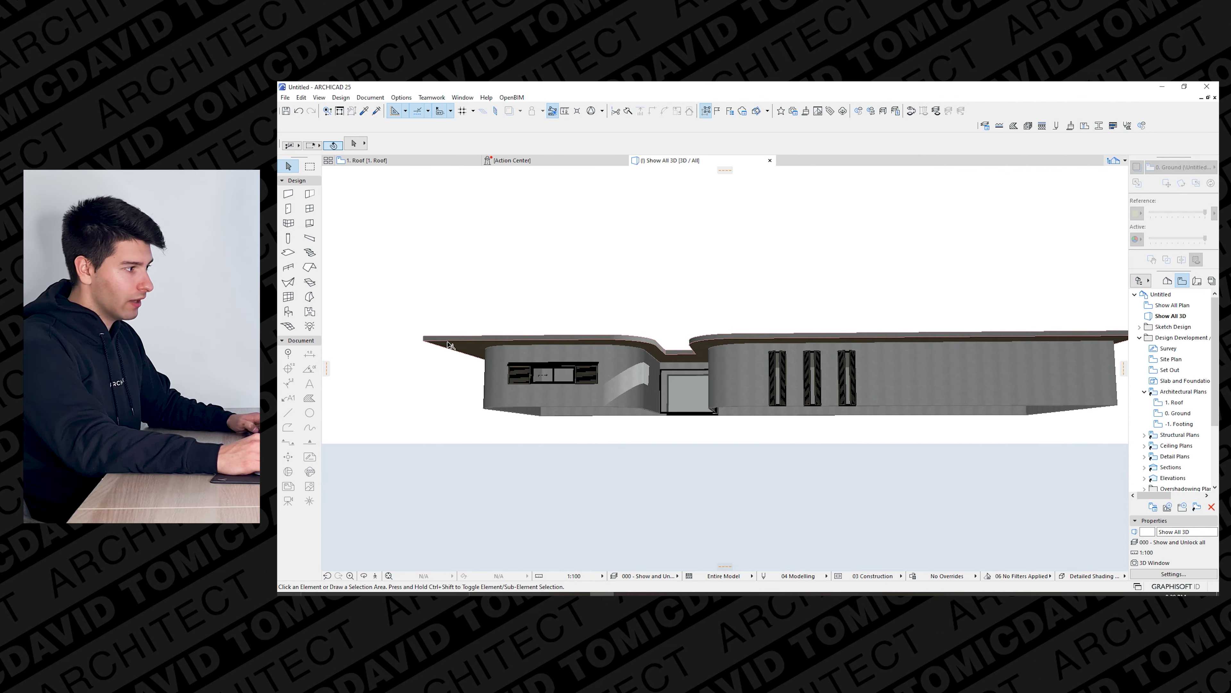
pyautogui.keyDown('shift'); pyautogui.moveTo(528, 359); pyautogui.dragTo(720, 440, button='middle'); pyautogui.keyUp('shift')
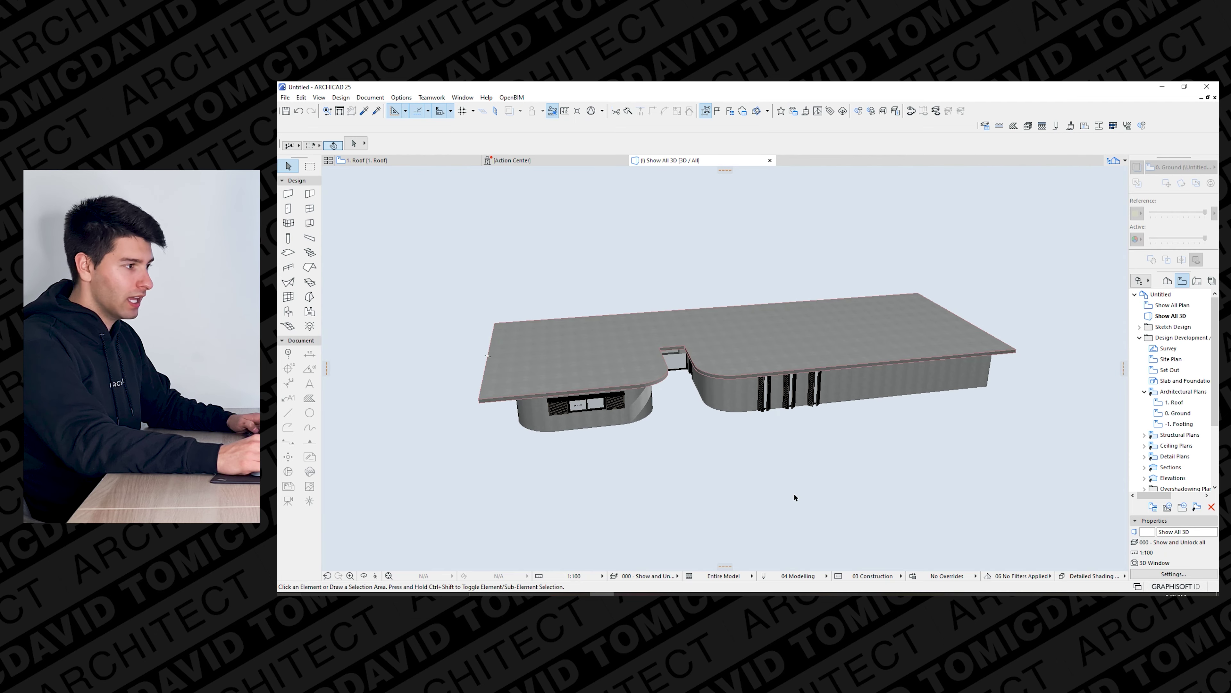
pyautogui.click(399, 161)
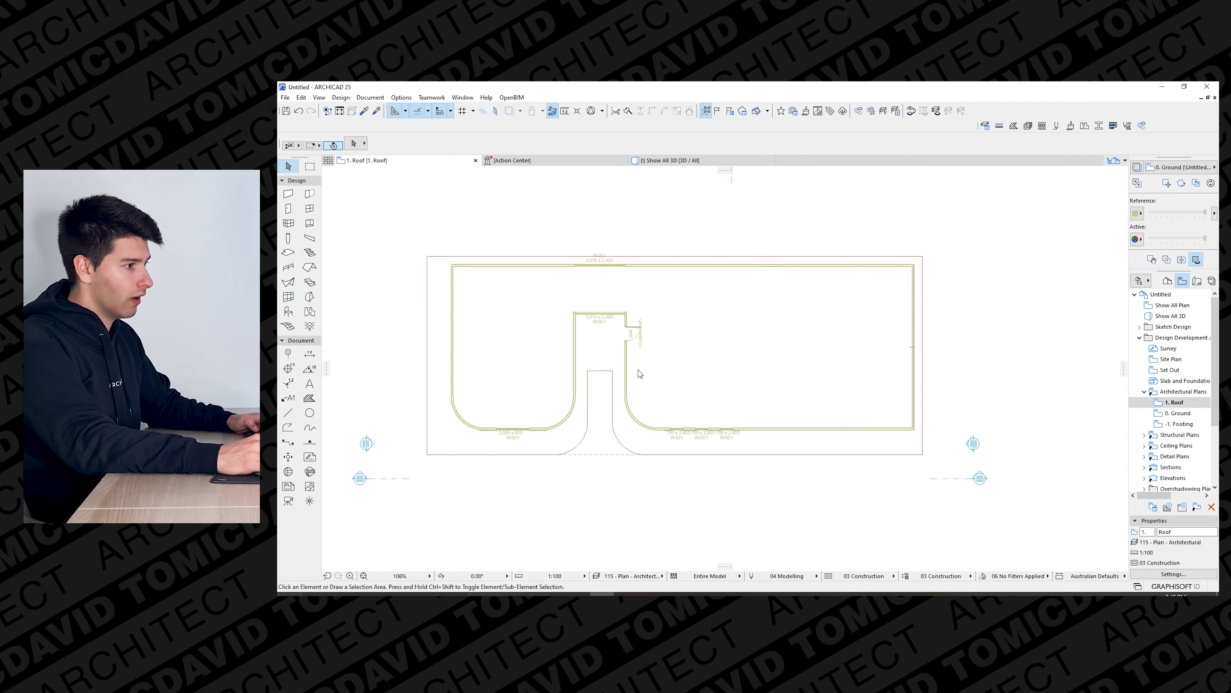
# Fillet the two inner corners of the roof's entrance notch with a 750 mm radius.
pyautogui.click(607, 373)
pyautogui.click(612, 371)
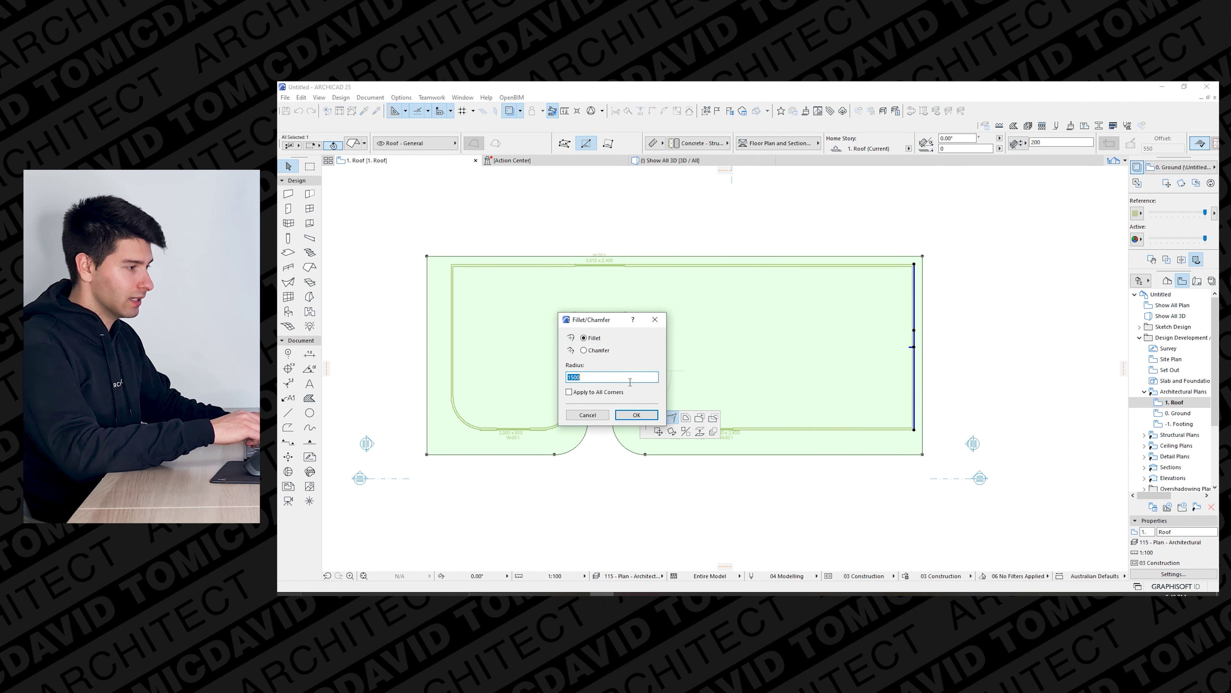
pyautogui.write('75')
pyautogui.press('Return')
pyautogui.click(587, 371)
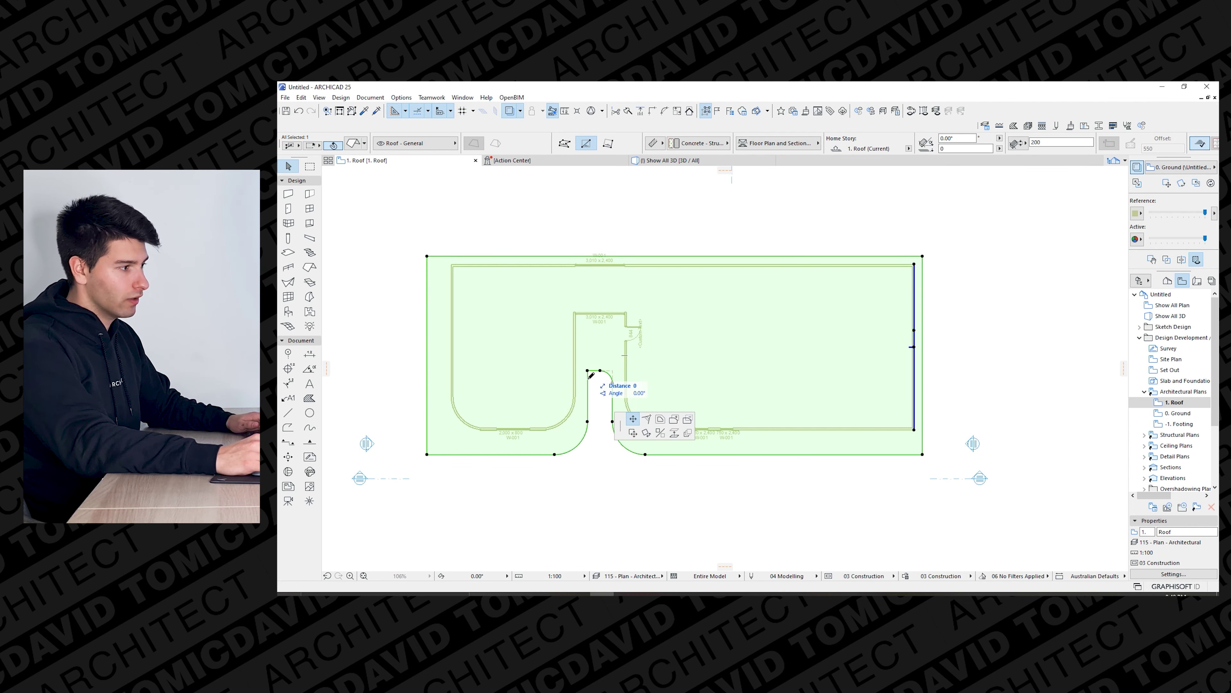
pyautogui.click(647, 419)
pyautogui.press('Return')
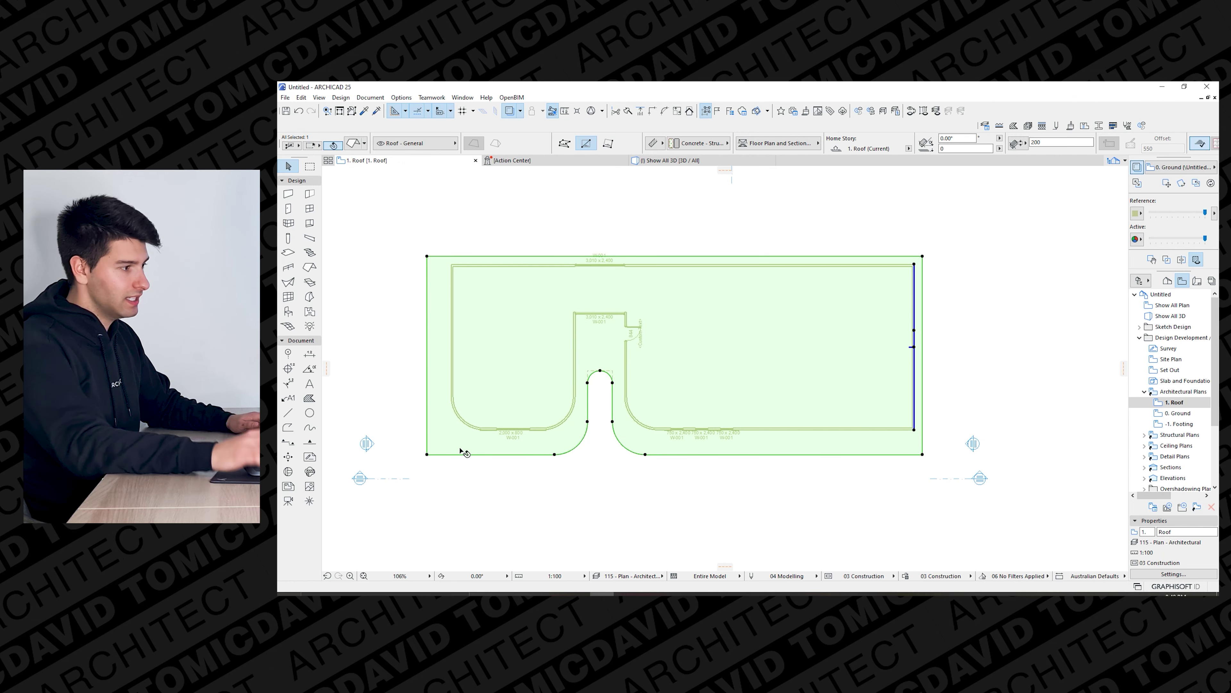
# Fillet the roof's lower-left outer corner with a 2000 mm radius and deselect the roof.
pyautogui.click(427, 454)
pyautogui.click(487, 501)
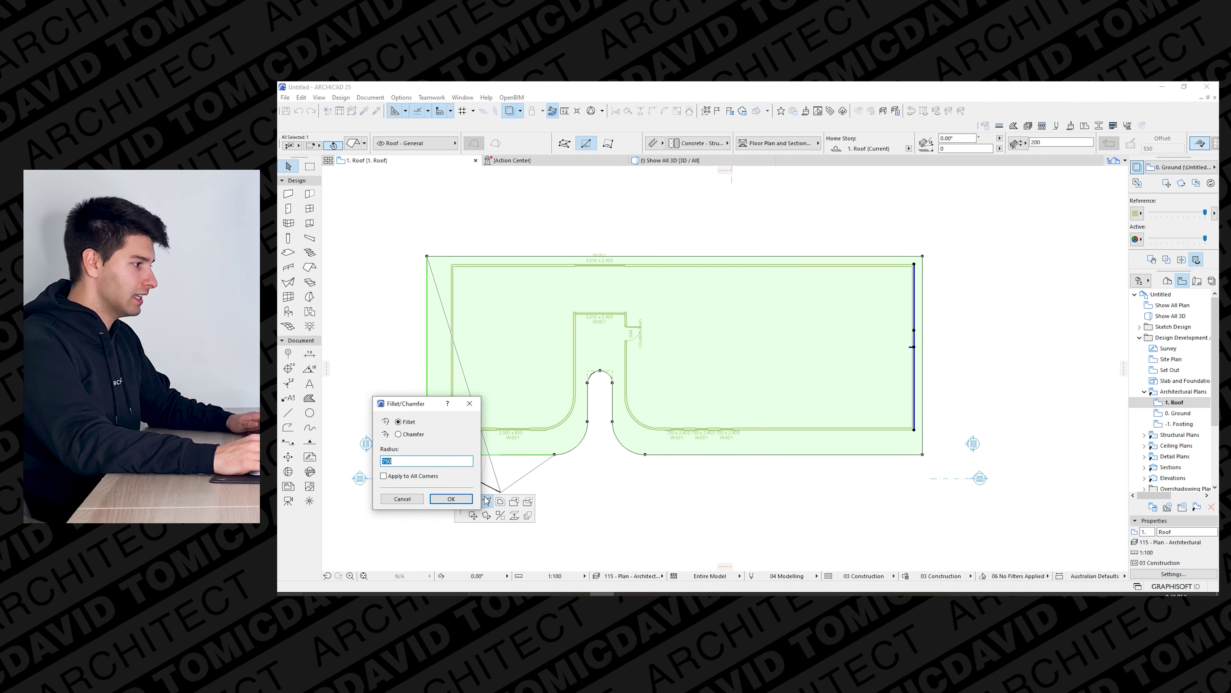
pyautogui.write('2000')
pyautogui.press('Return')
pyautogui.press('Escape')
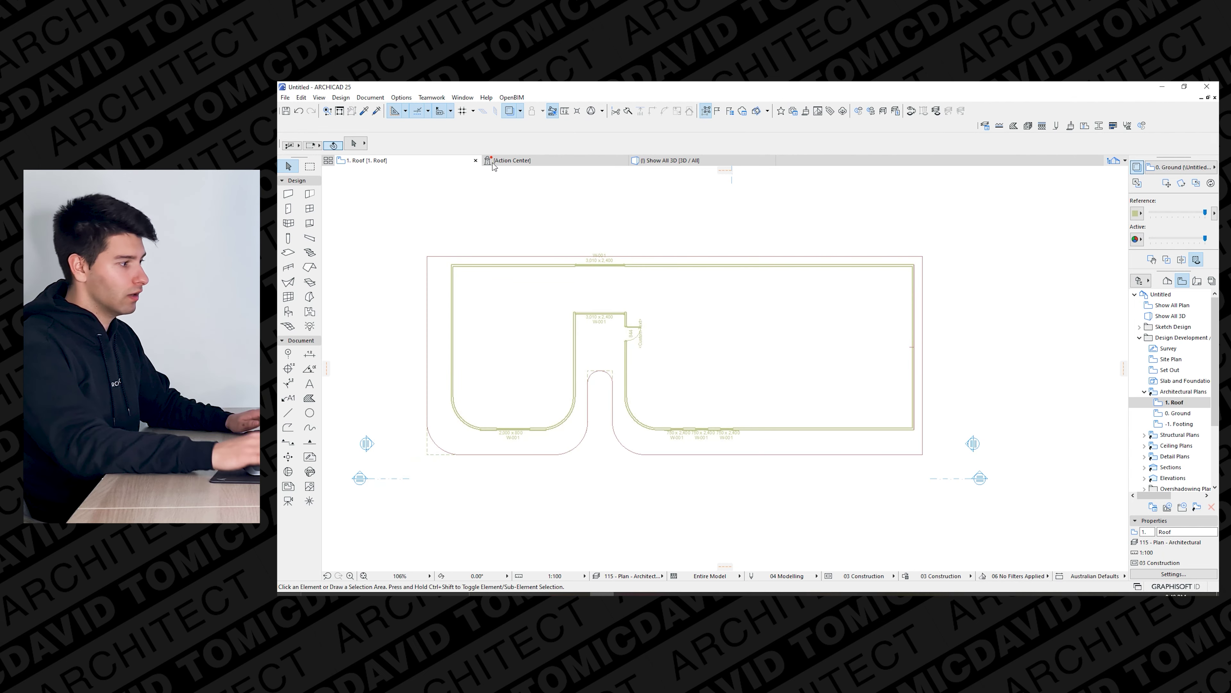
# Check the roof's rounded outer corner in 3D and reopen the Roof storey plan.
pyautogui.click(696, 162)
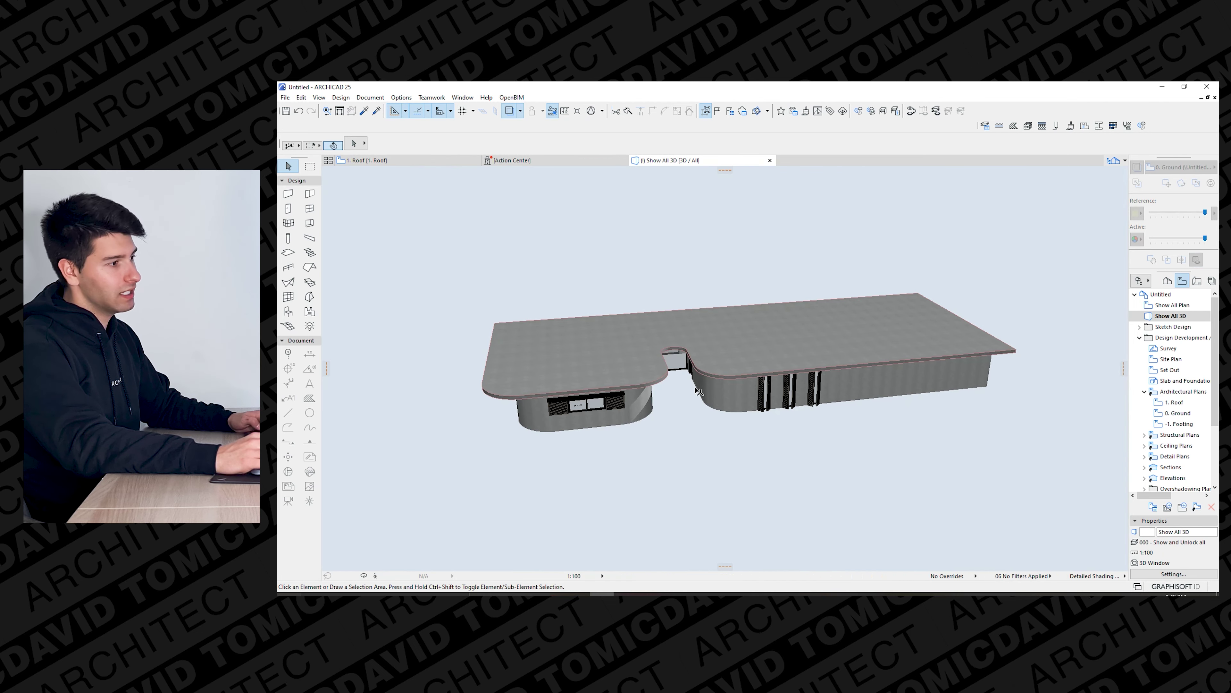
pyautogui.keyDown('shift'); pyautogui.moveTo(681, 237); pyautogui.dragTo(725, 383, button='middle'); pyautogui.keyUp('shift')
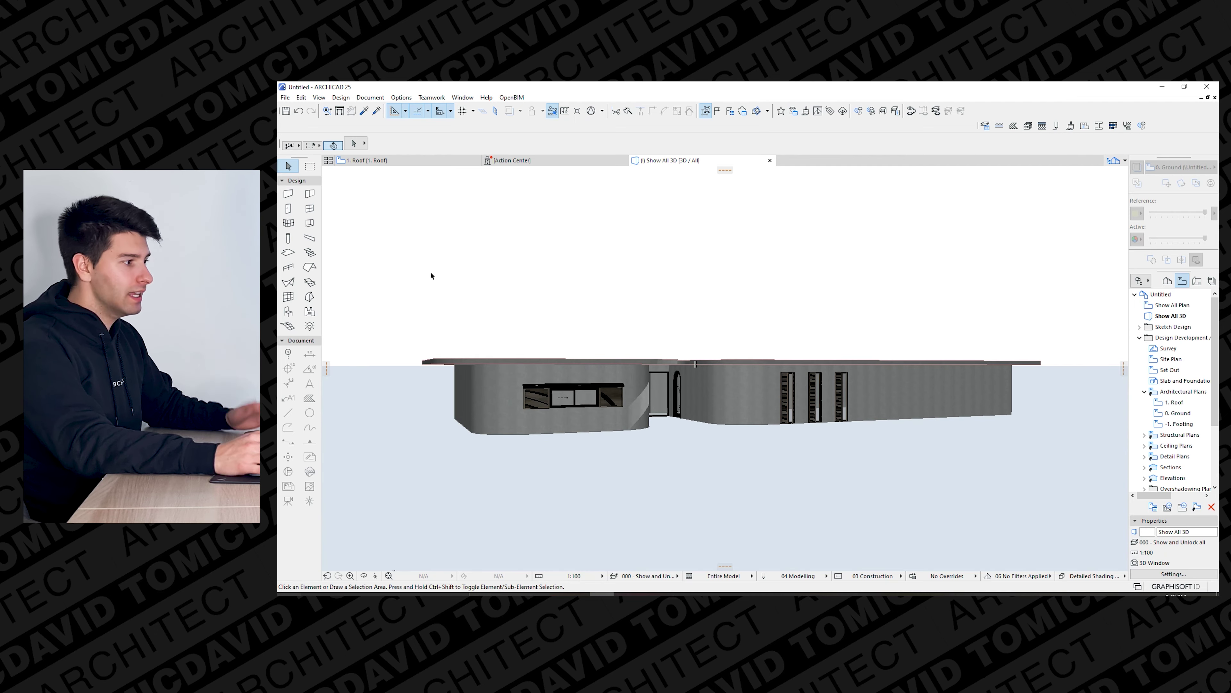
pyautogui.moveTo(416, 159)
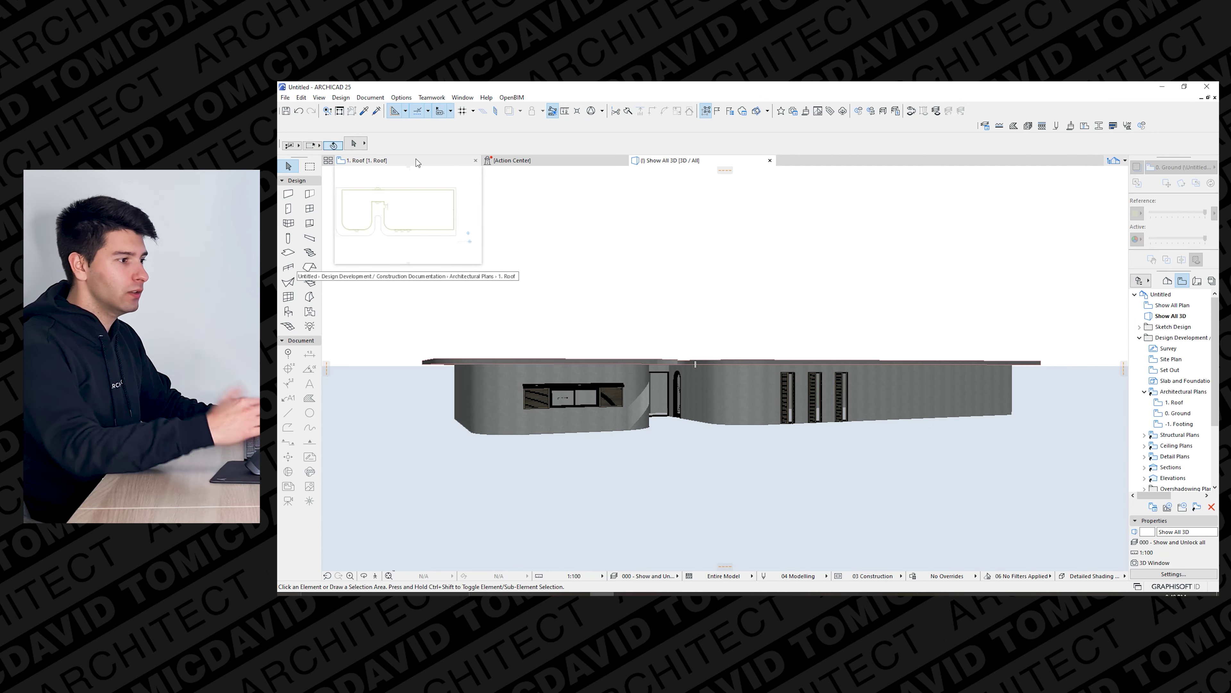
pyautogui.click(415, 158)
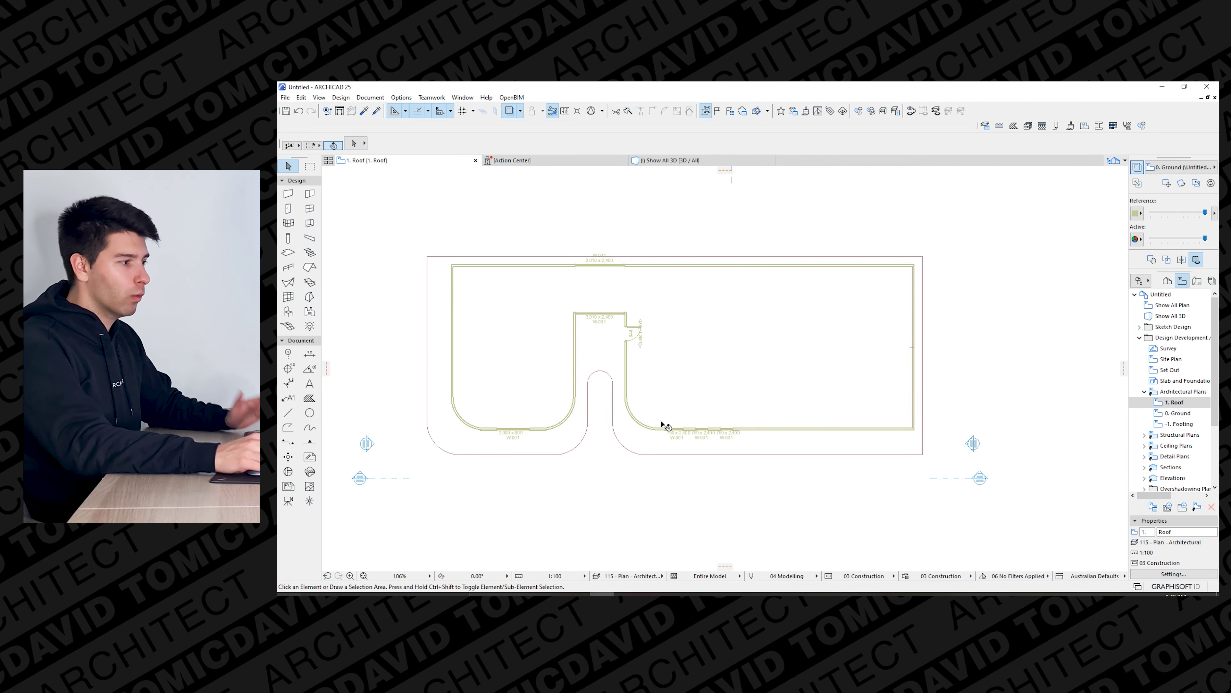
# Draw a center-referenced wall with the BW03:270mm Brickwork:P composite, about 5 m long, vertically across the facade with three narrow windows.
pyautogui.click(288, 194)
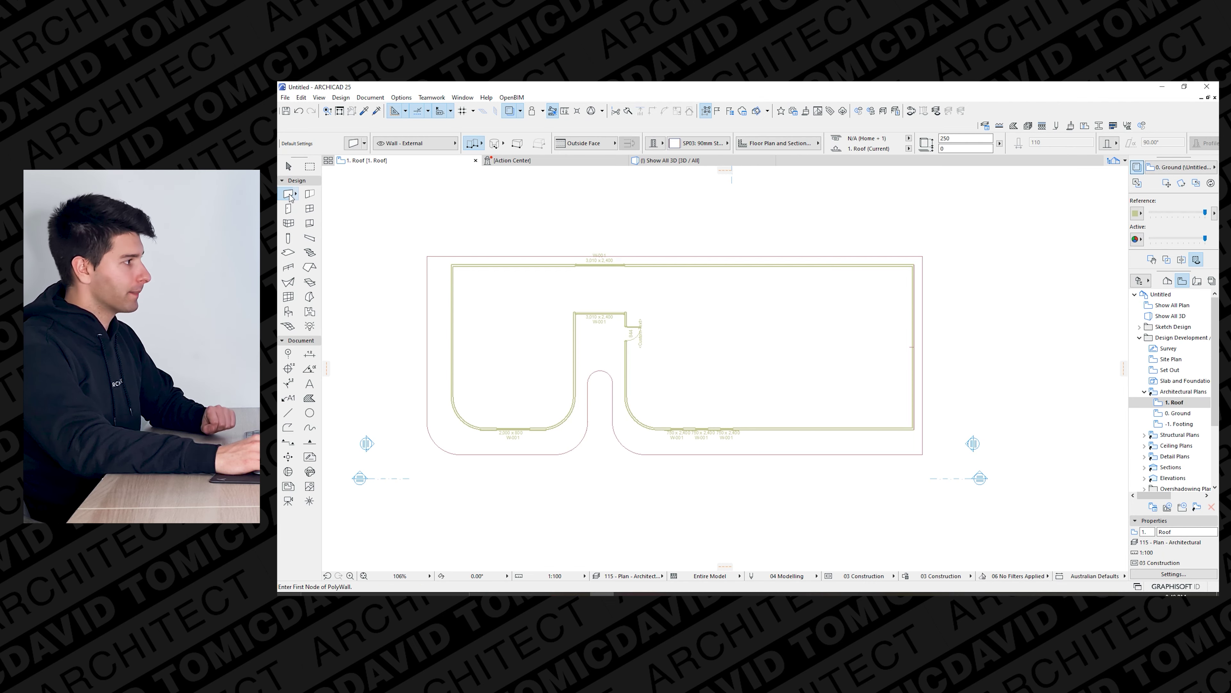
pyautogui.click(705, 144)
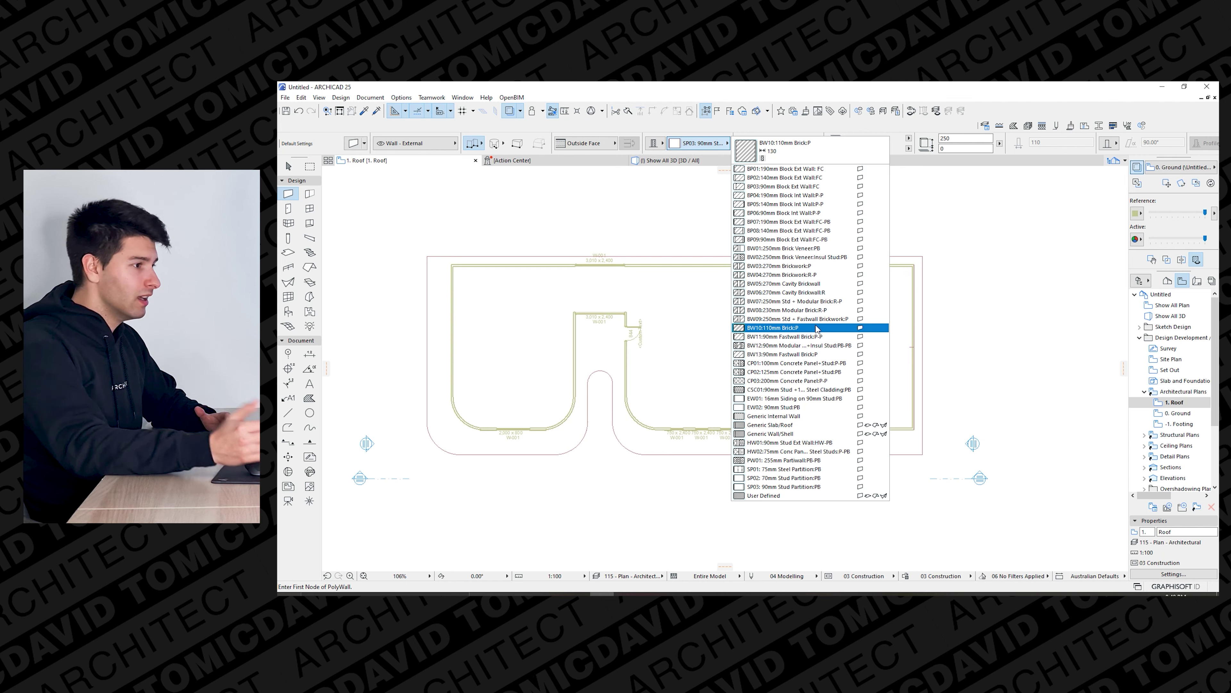
pyautogui.click(790, 268)
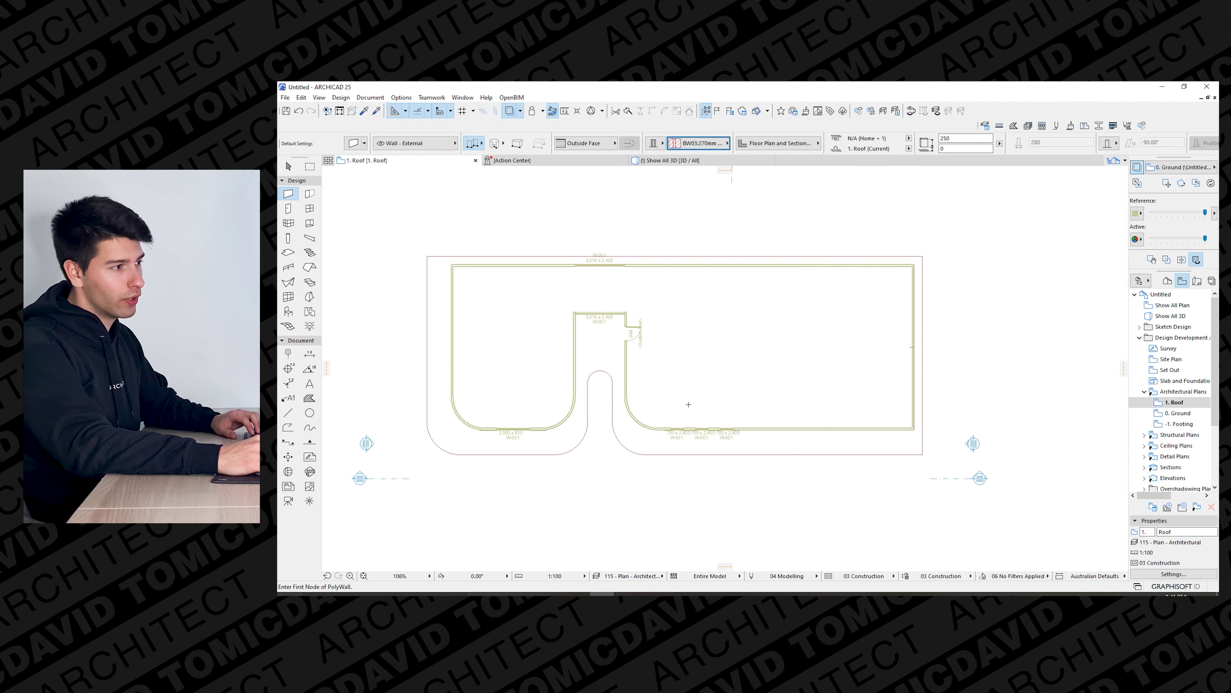
pyautogui.scroll(5, 692, 407)
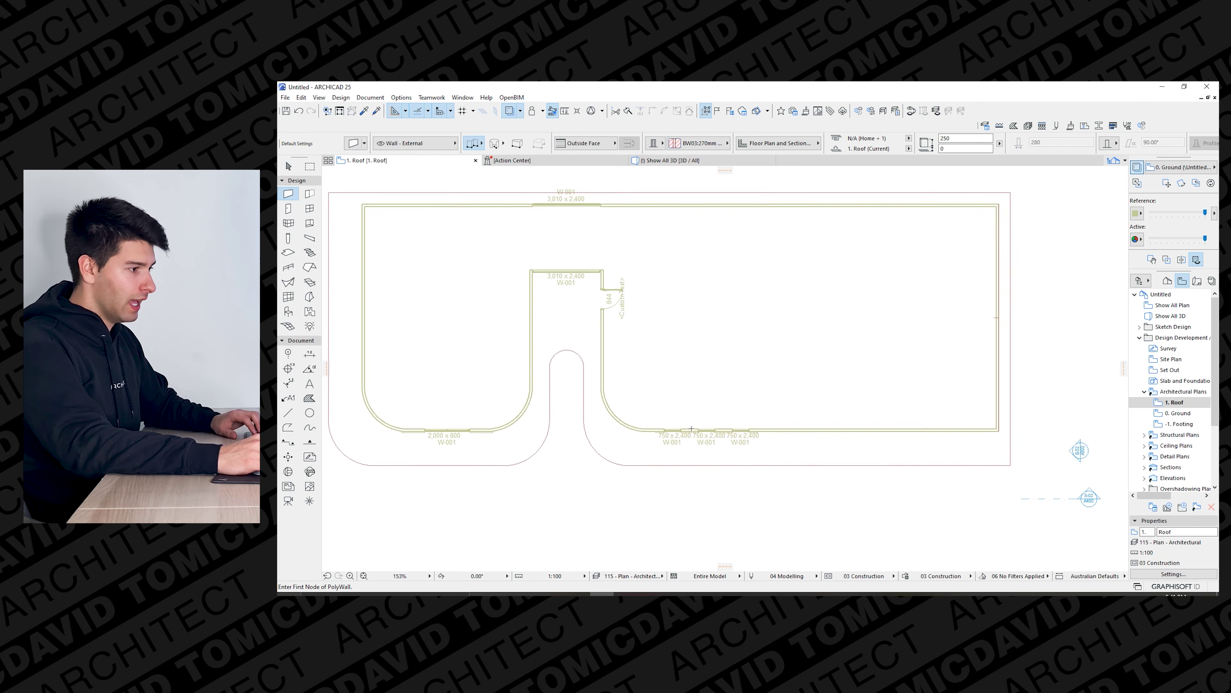
pyautogui.click(691, 358)
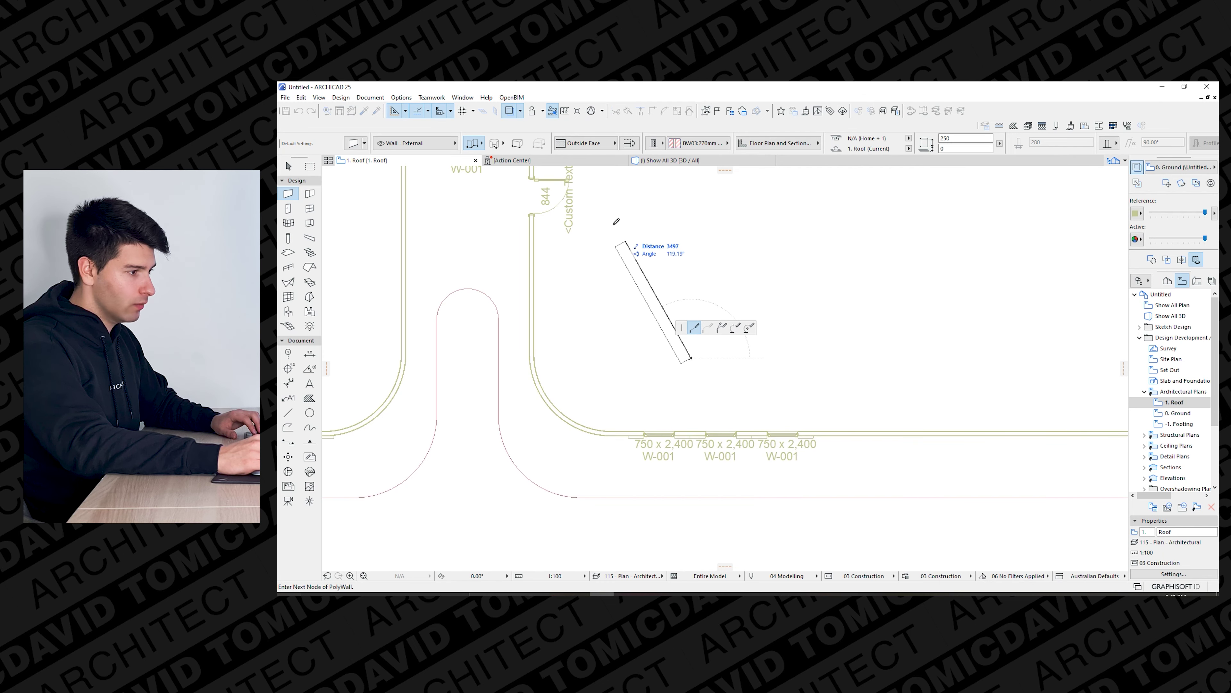
pyautogui.click(595, 143)
pyautogui.click(635, 154)
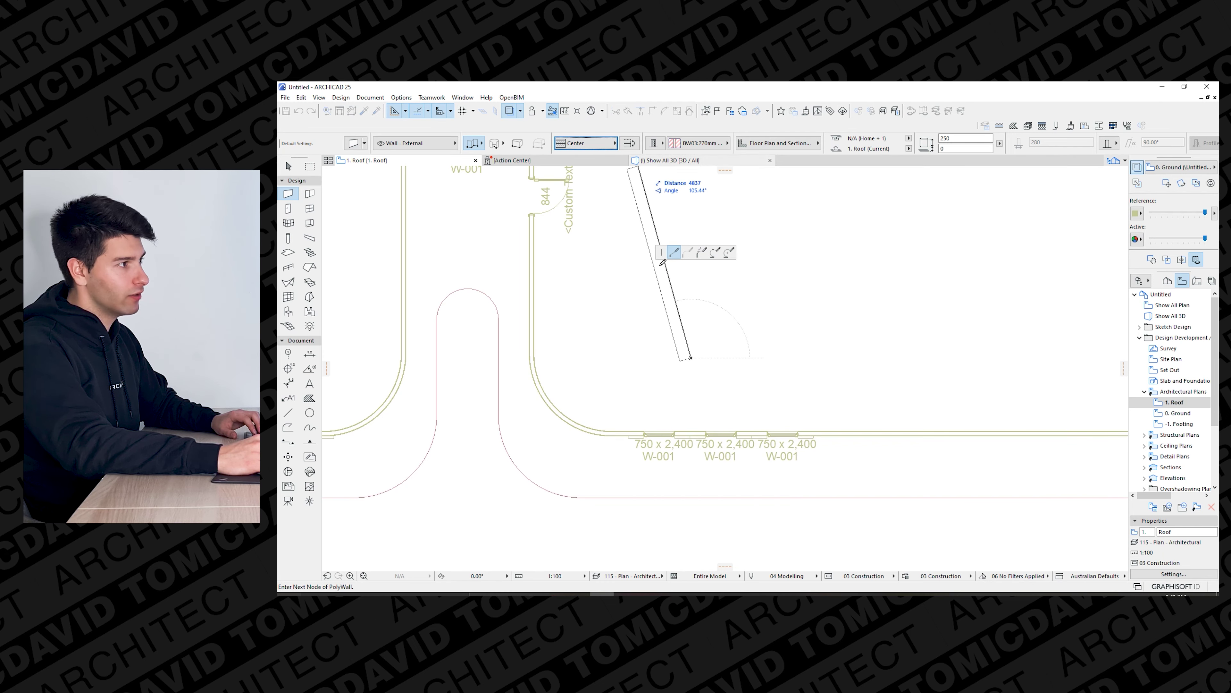
pyautogui.scroll(-2, 705, 478)
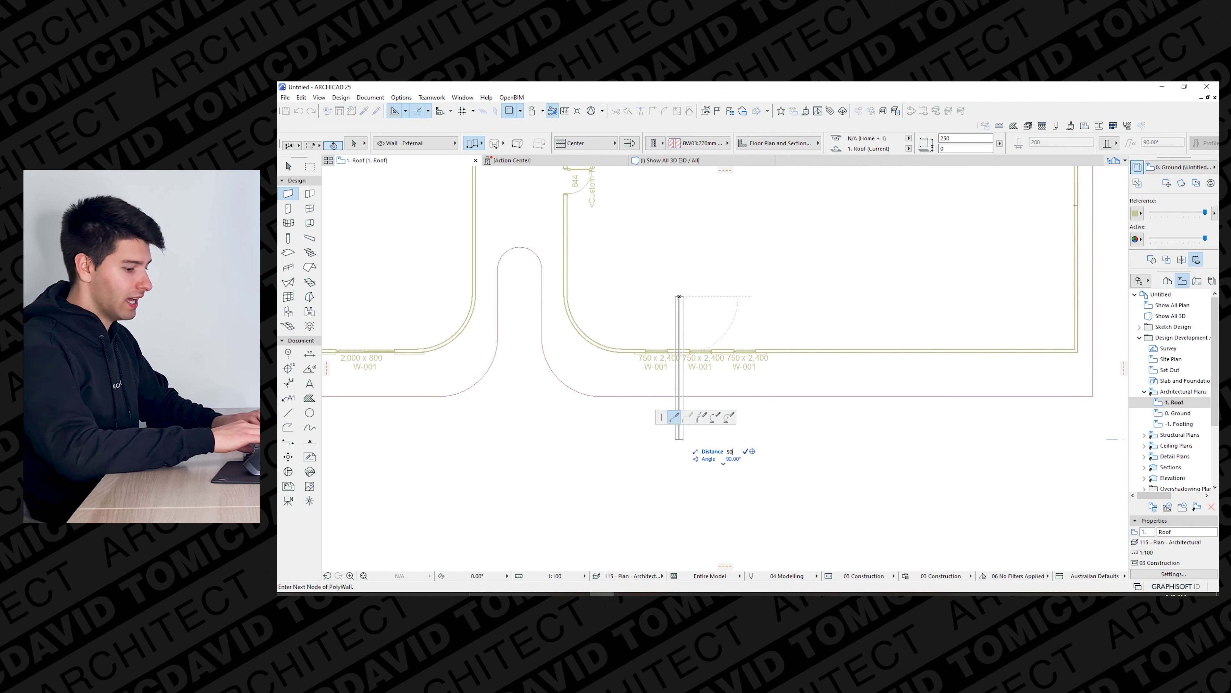
pyautogui.press('Return')
pyautogui.click(679, 444)
pyautogui.press('Escape')
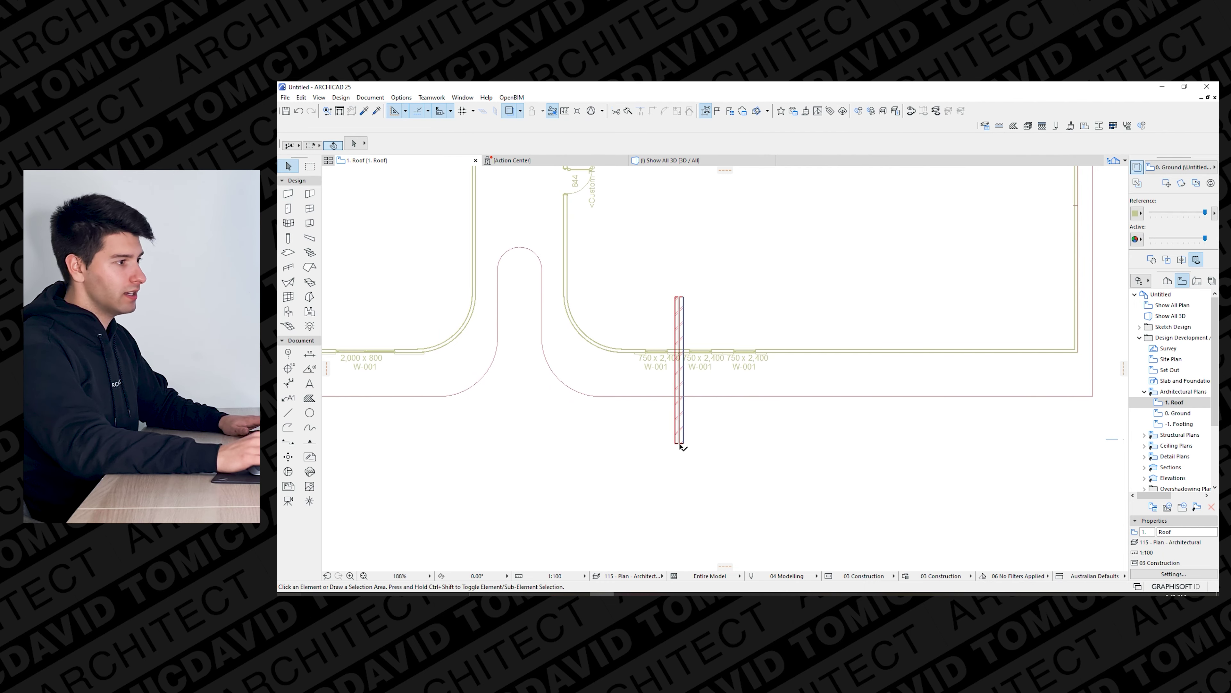
# Select the brick wall in the 3D view and set its home storey to 0. Ground.
pyautogui.click(625, 160)
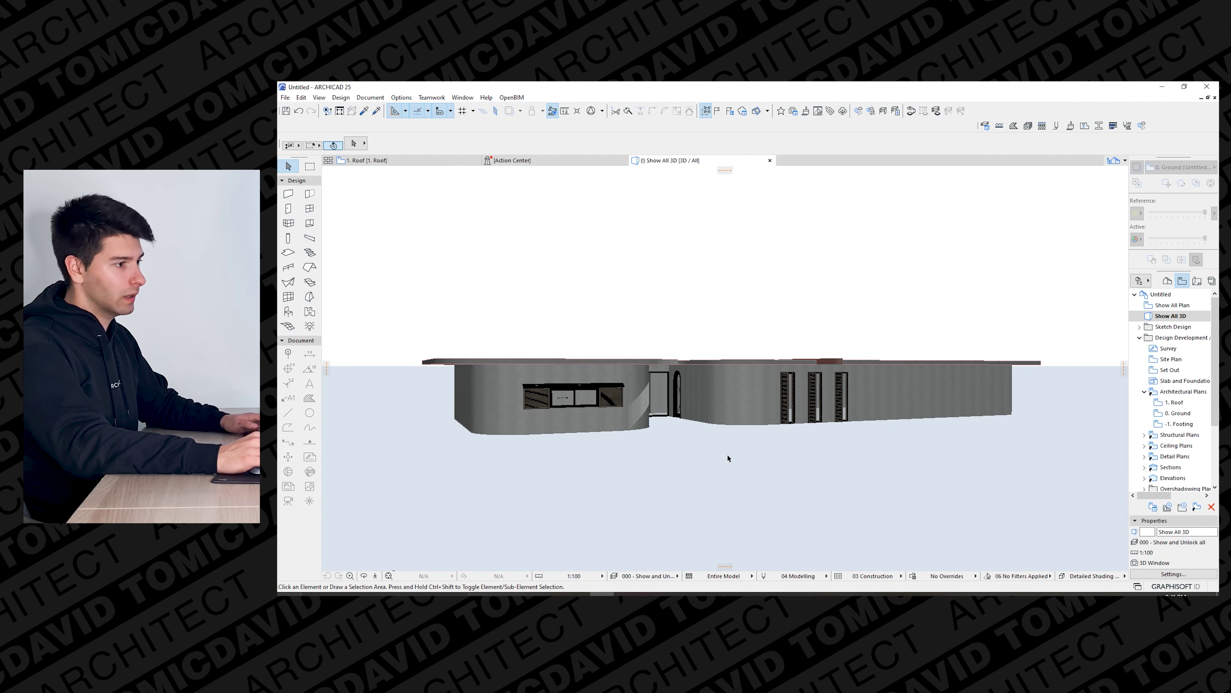
pyautogui.moveTo(810, 403); pyautogui.dragTo(809, 500)
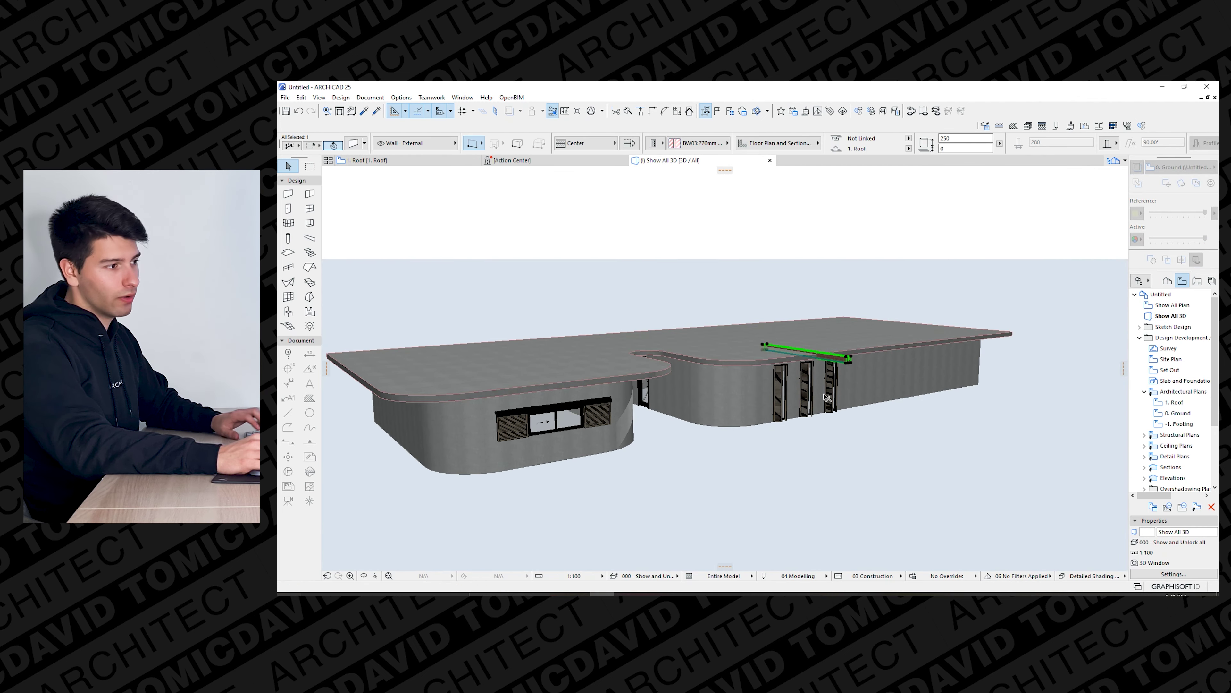
pyautogui.moveTo(826, 397); pyautogui.dragTo(840, 356)
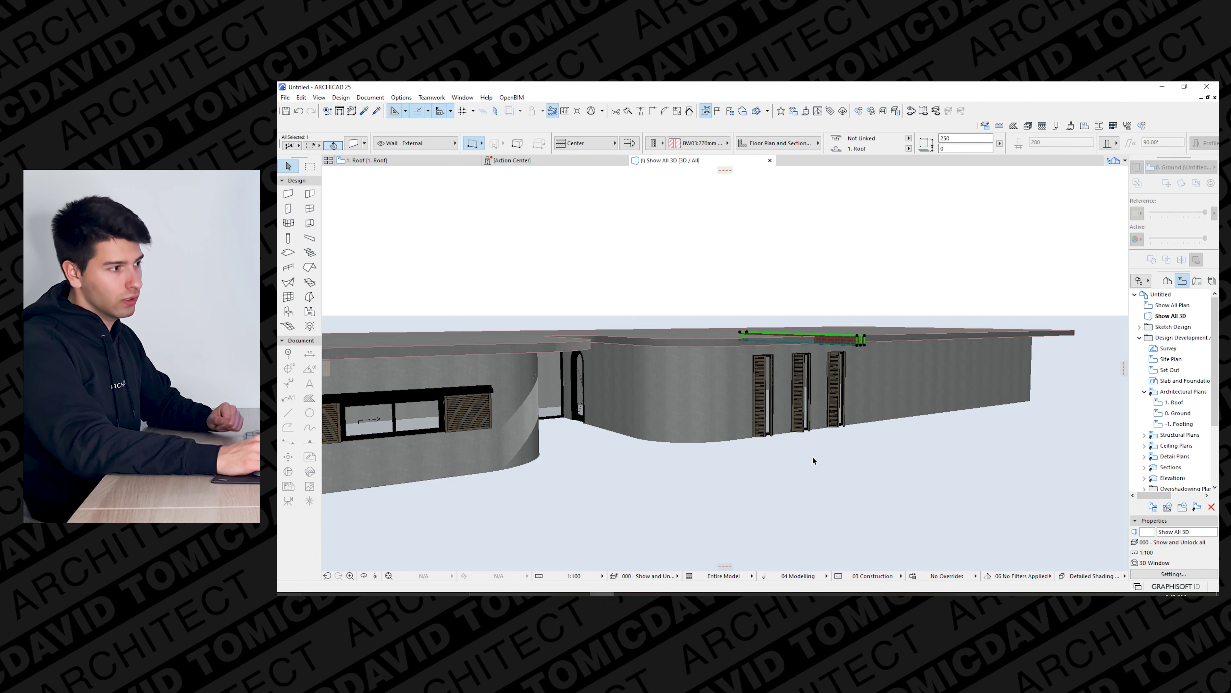
pyautogui.hotkey('ctrl', 't')
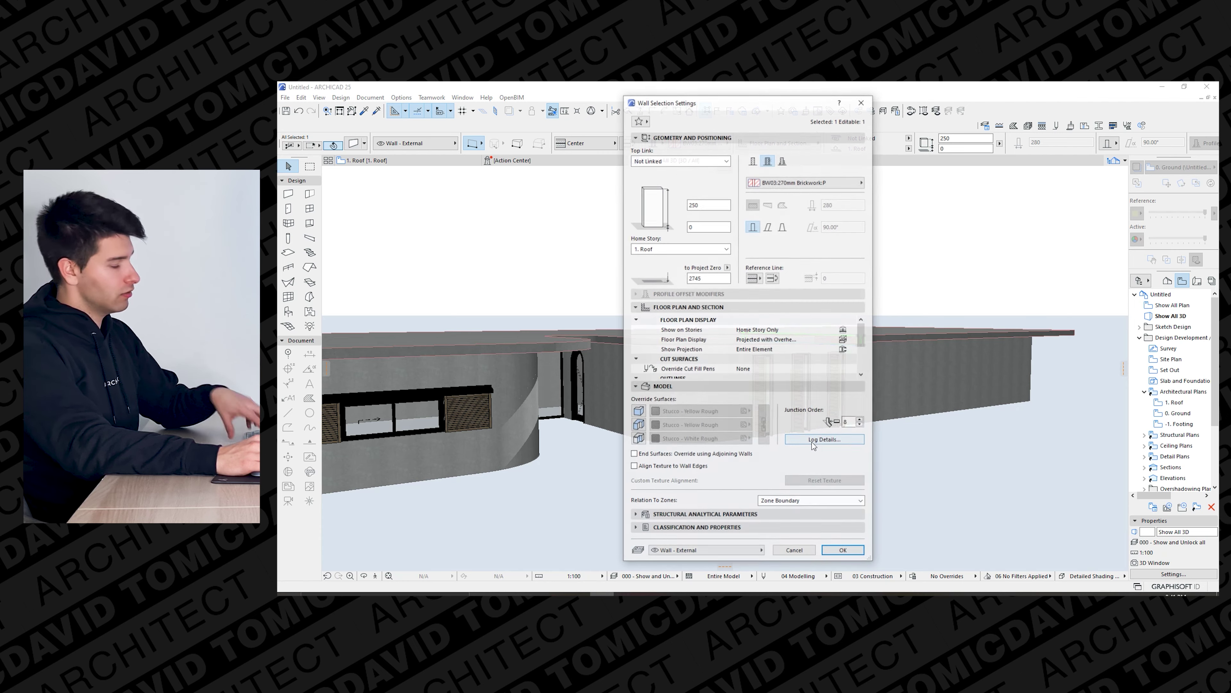
pyautogui.click(645, 248)
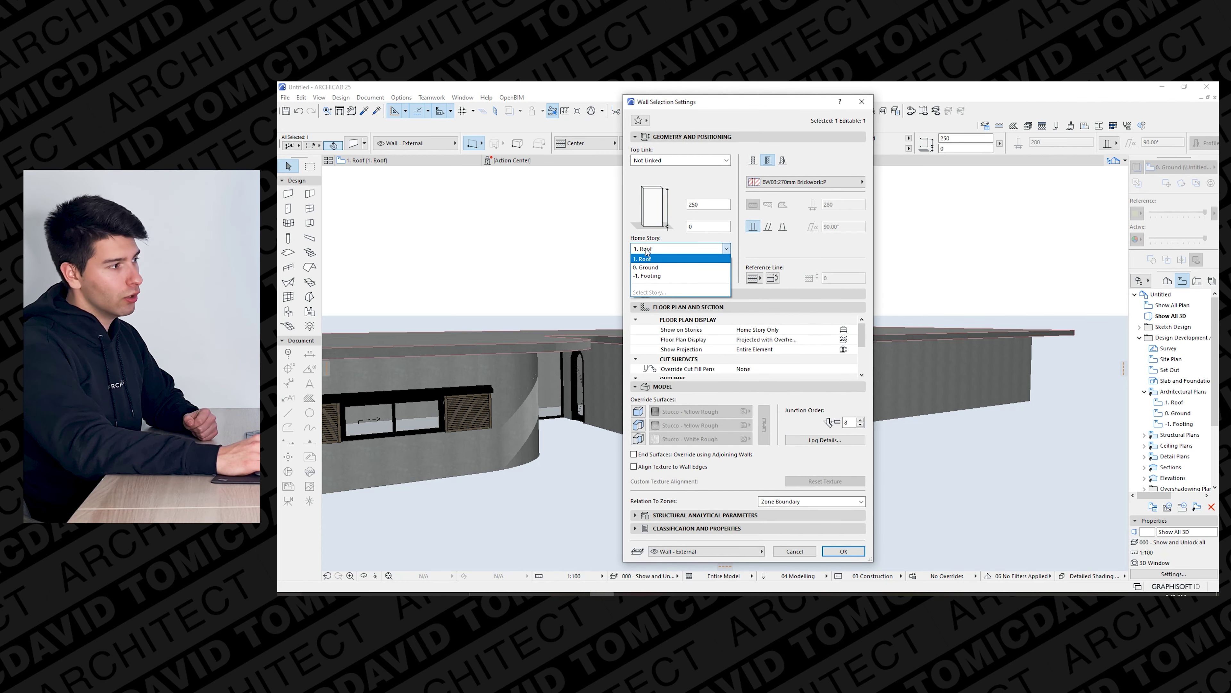
pyautogui.click(648, 267)
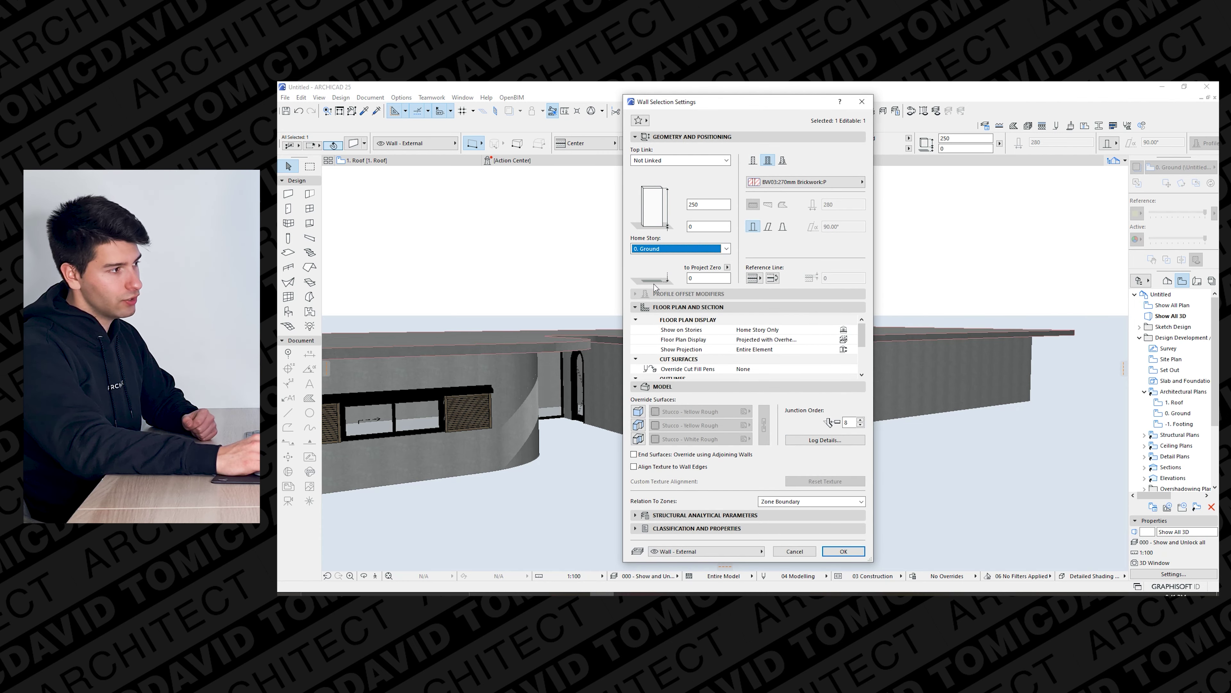
# Link the brick wall's top to 1. Roof, with an offset giving a wall height of 3495 mm.
pyautogui.click(676, 163)
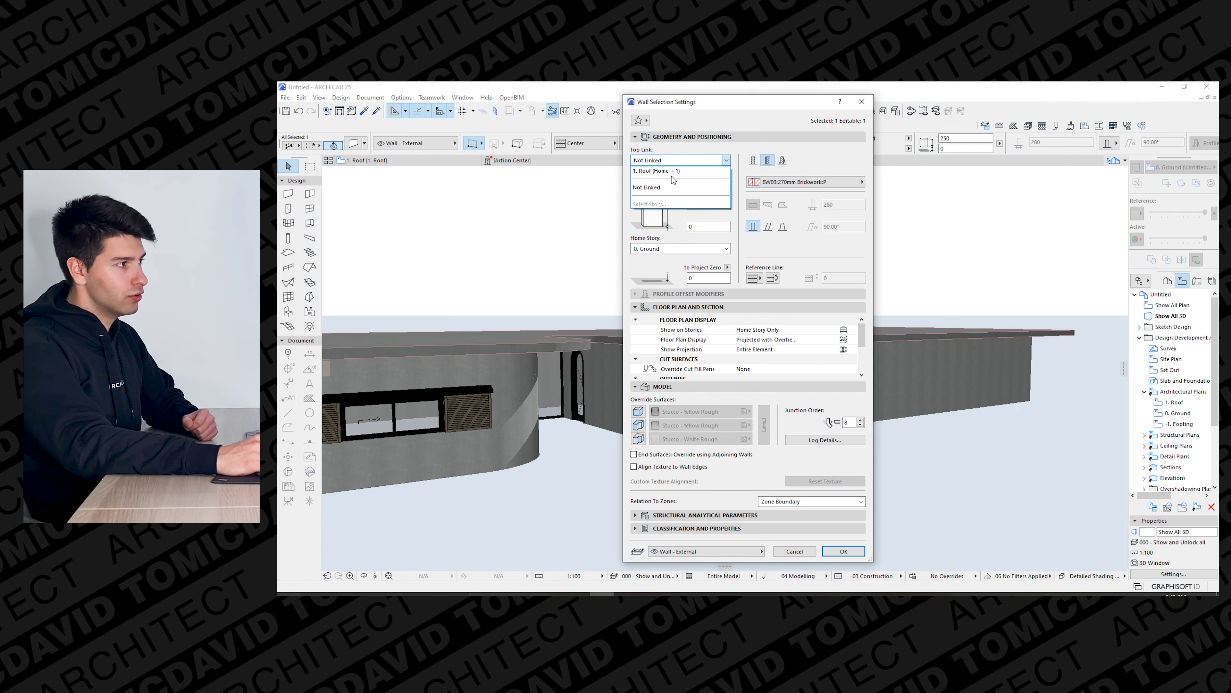
pyautogui.click(673, 171)
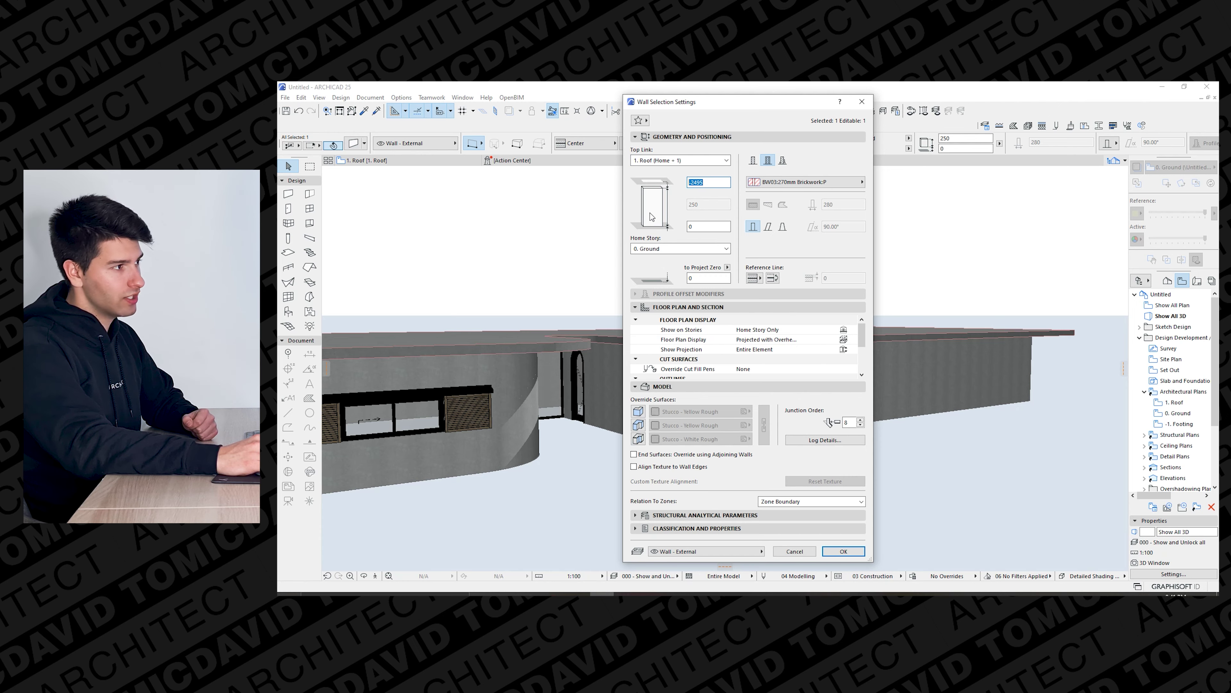
pyautogui.write('0')
pyautogui.click(706, 227)
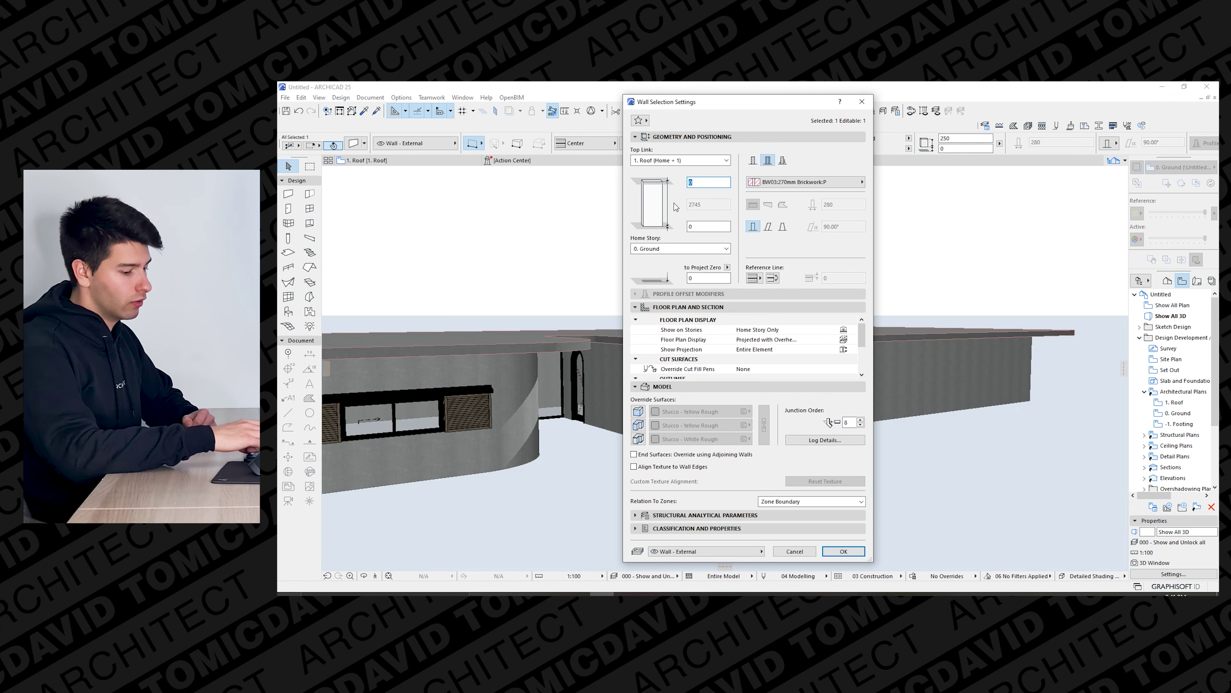
pyautogui.press('Return')
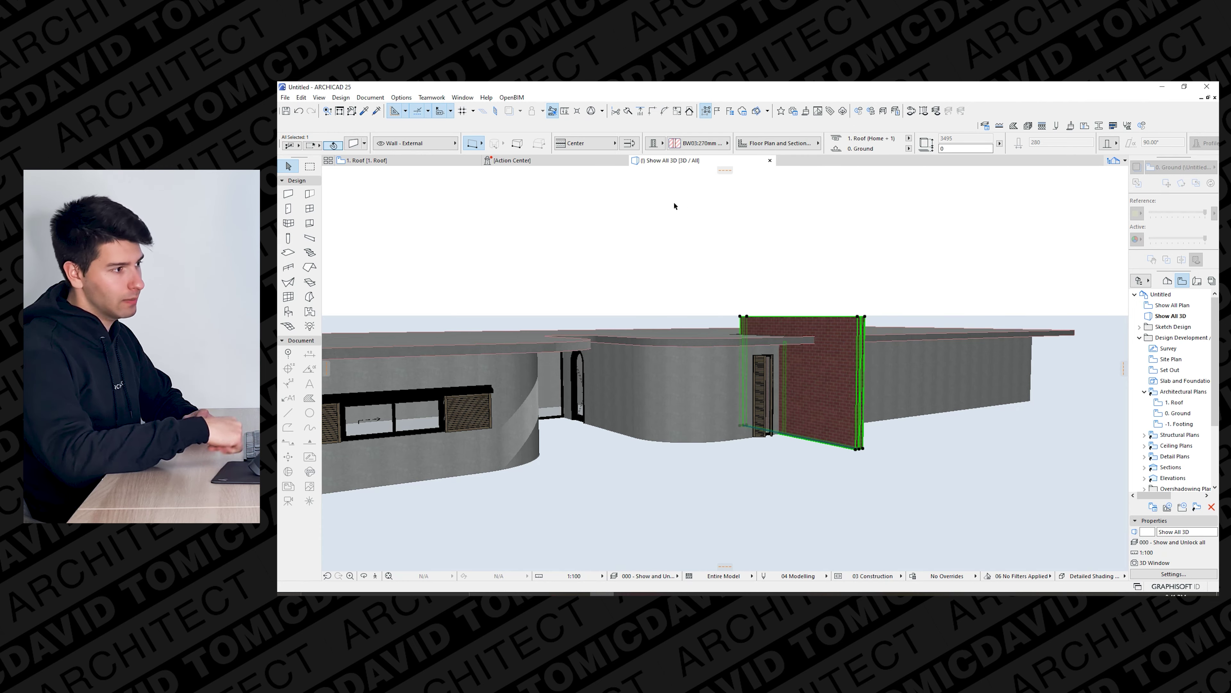
pyautogui.press('Escape')
# Open Solid Element Operations for the junction between the roof and the brick wall.
pyautogui.keyDown('shift'); pyautogui.moveTo(799, 385); pyautogui.dragTo(913, 388, button='middle'); pyautogui.keyUp('shift')
pyautogui.scroll(-1, 879, 377)
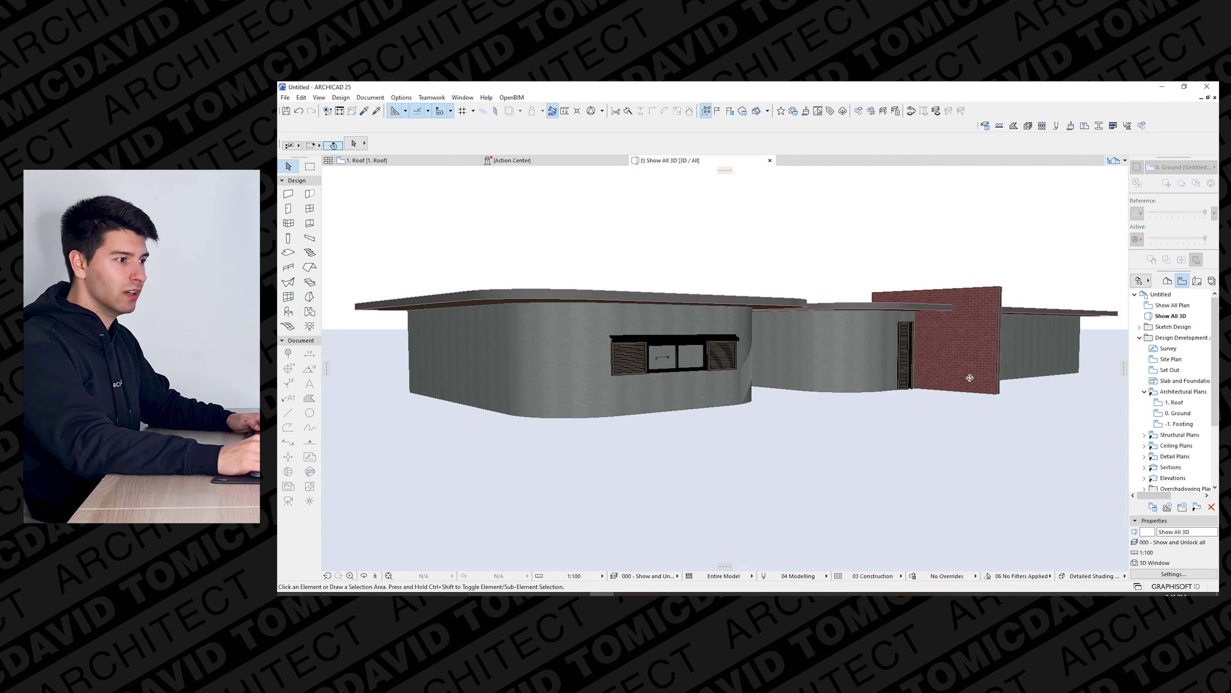
pyautogui.scroll(3, 965, 378)
pyautogui.scroll(-2, 975, 299)
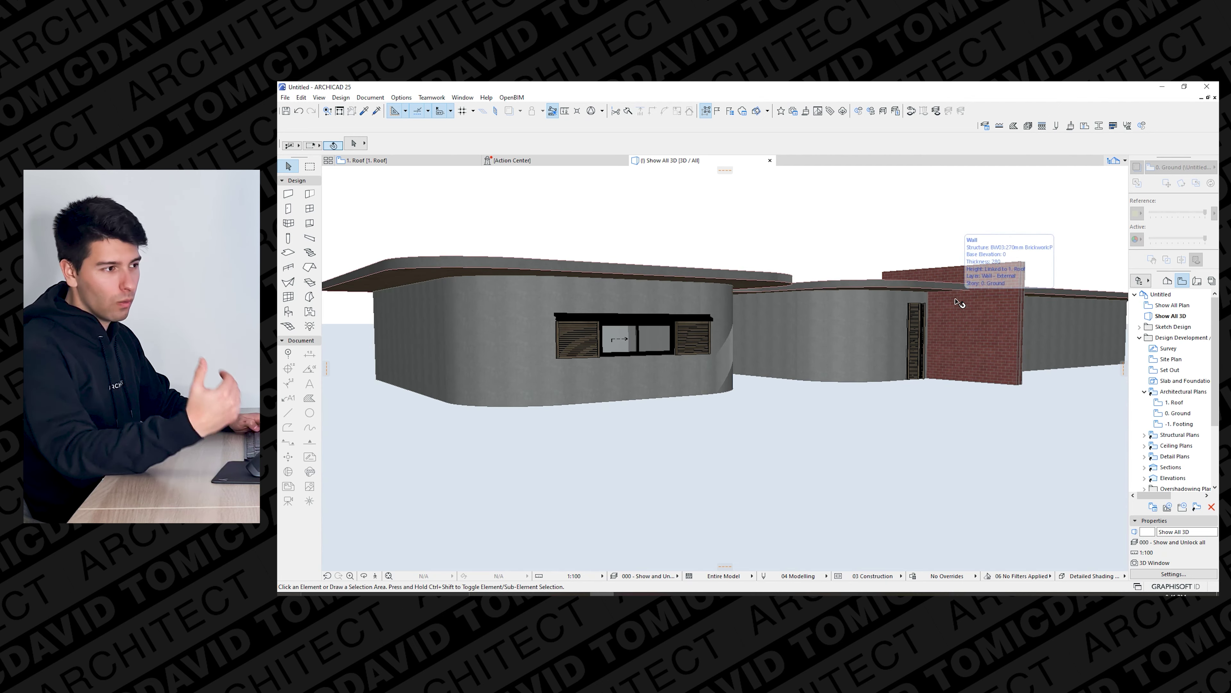
pyautogui.scroll(-1, 1015, 333)
pyautogui.keyDown('shift'); pyautogui.moveTo(1014, 333); pyautogui.dragTo(738, 336, button='middle'); pyautogui.keyUp('shift')
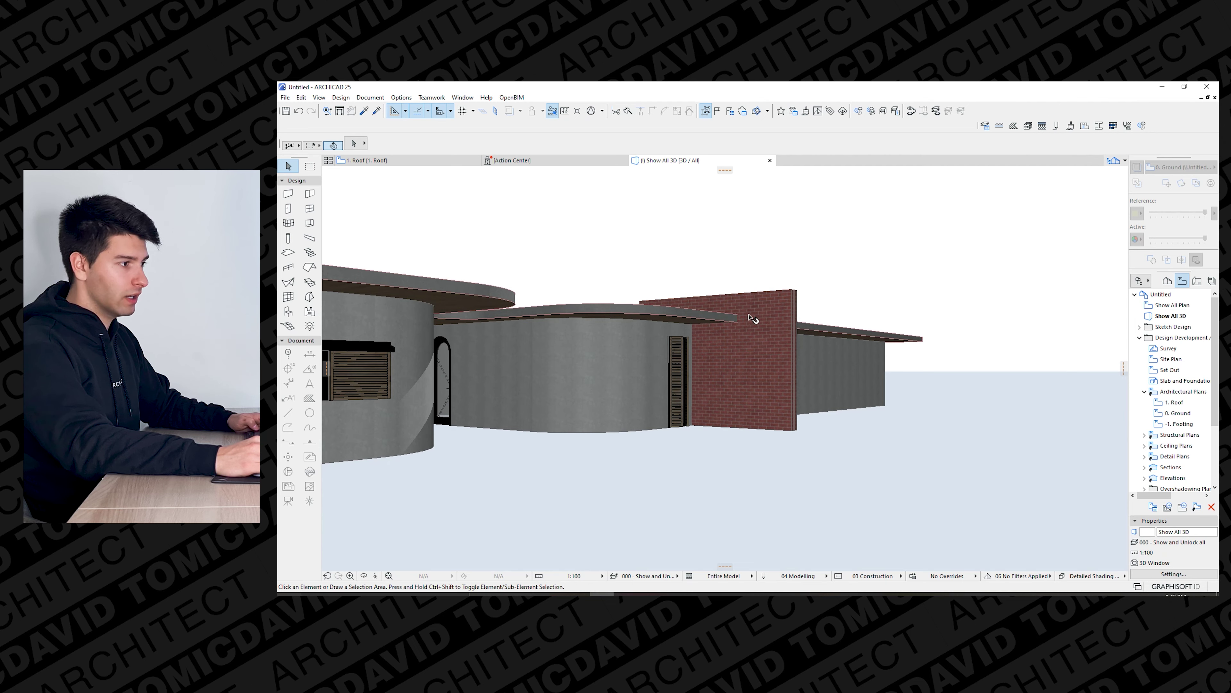
pyautogui.rightClick(702, 319)
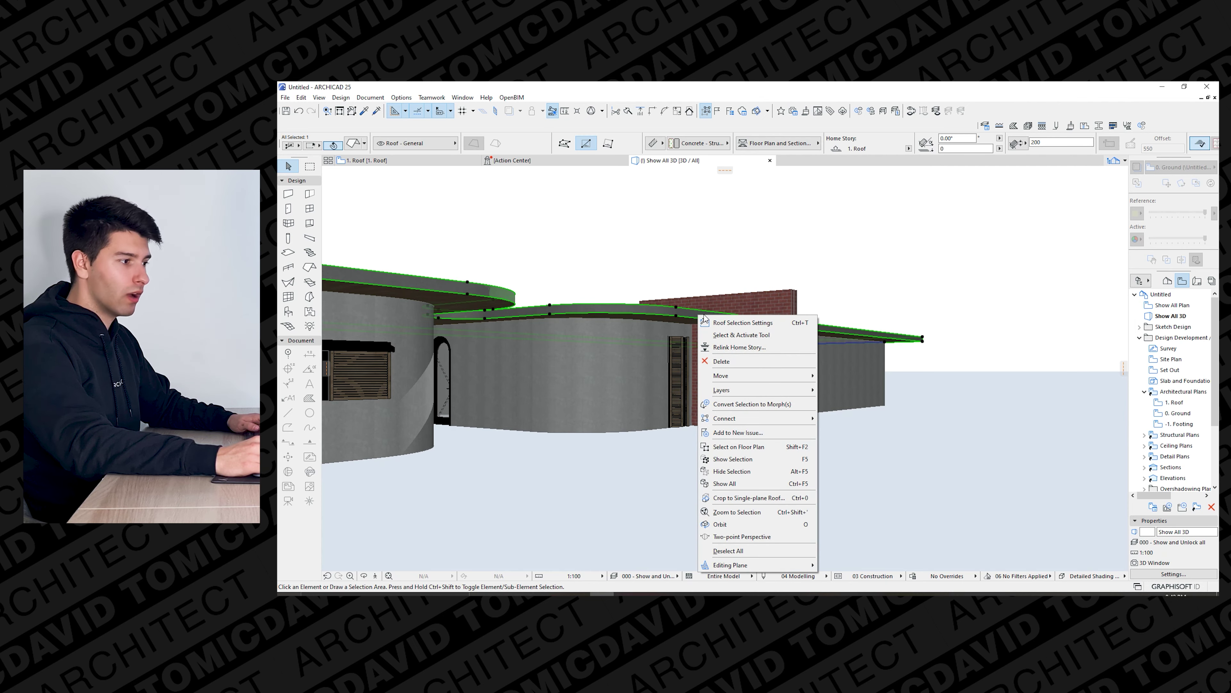
pyautogui.moveTo(776, 418)
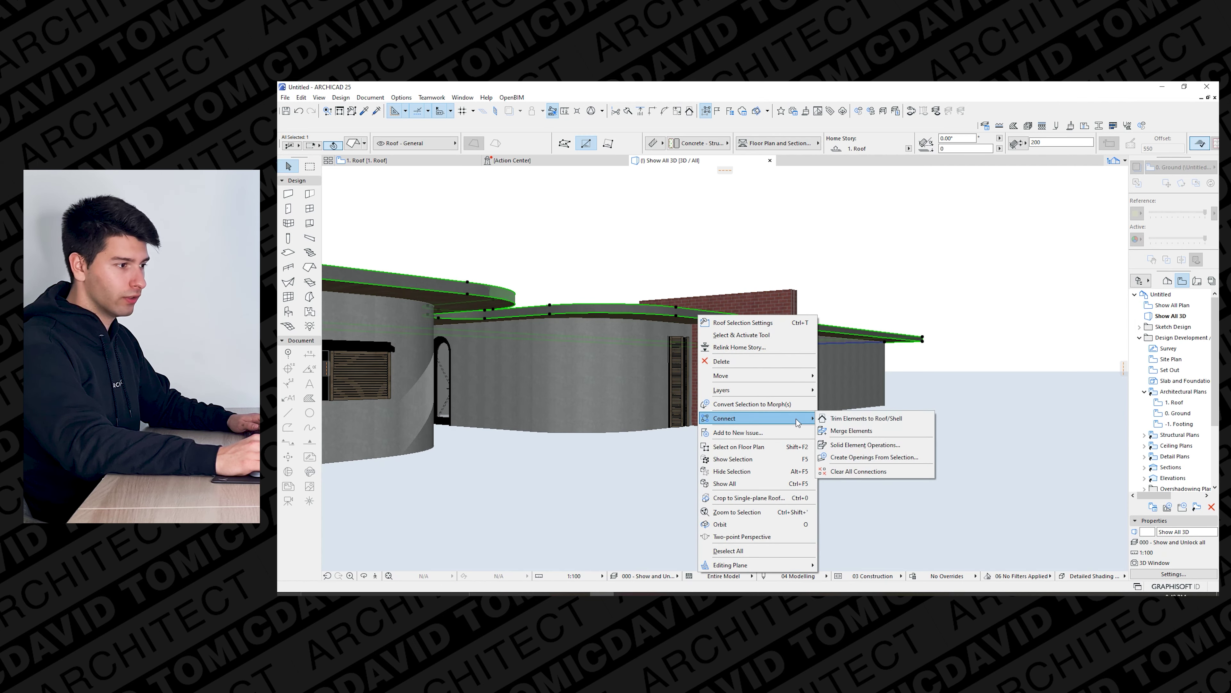
pyautogui.click(861, 445)
pyautogui.moveTo(750, 160); pyautogui.dragTo(495, 215)
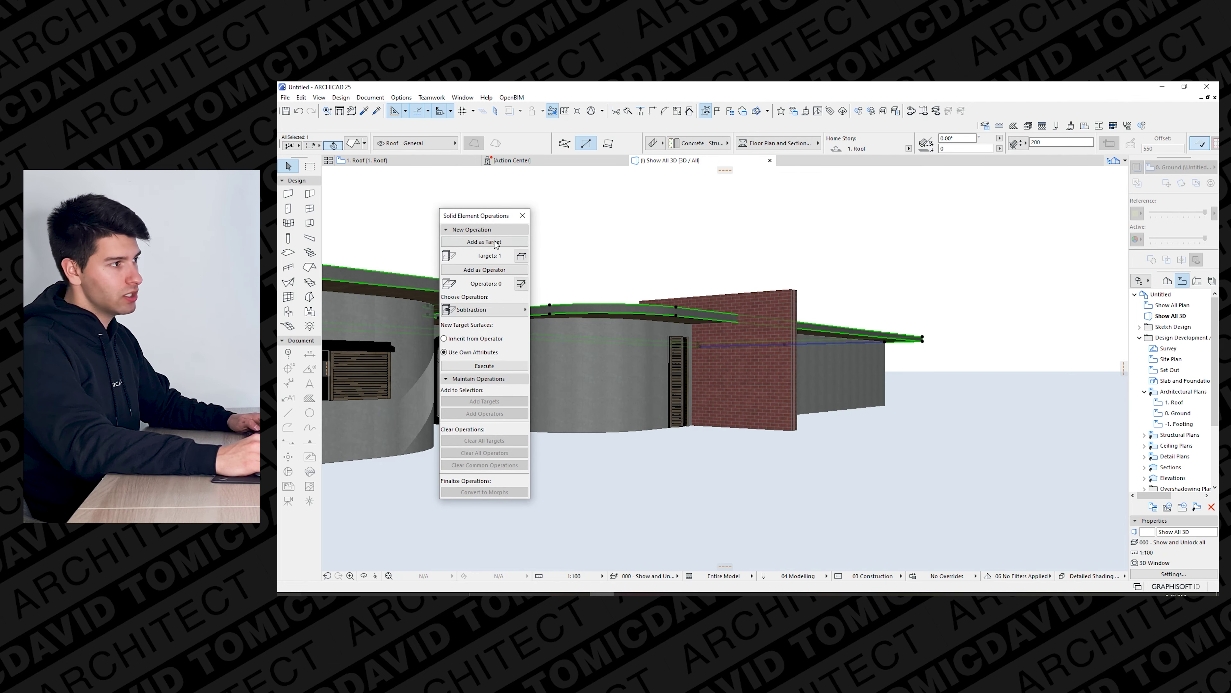
# Try cutting the brick wall with the roof using Subtraction with upward extrusion, and remove that operation from the wall.
pyautogui.click(774, 302)
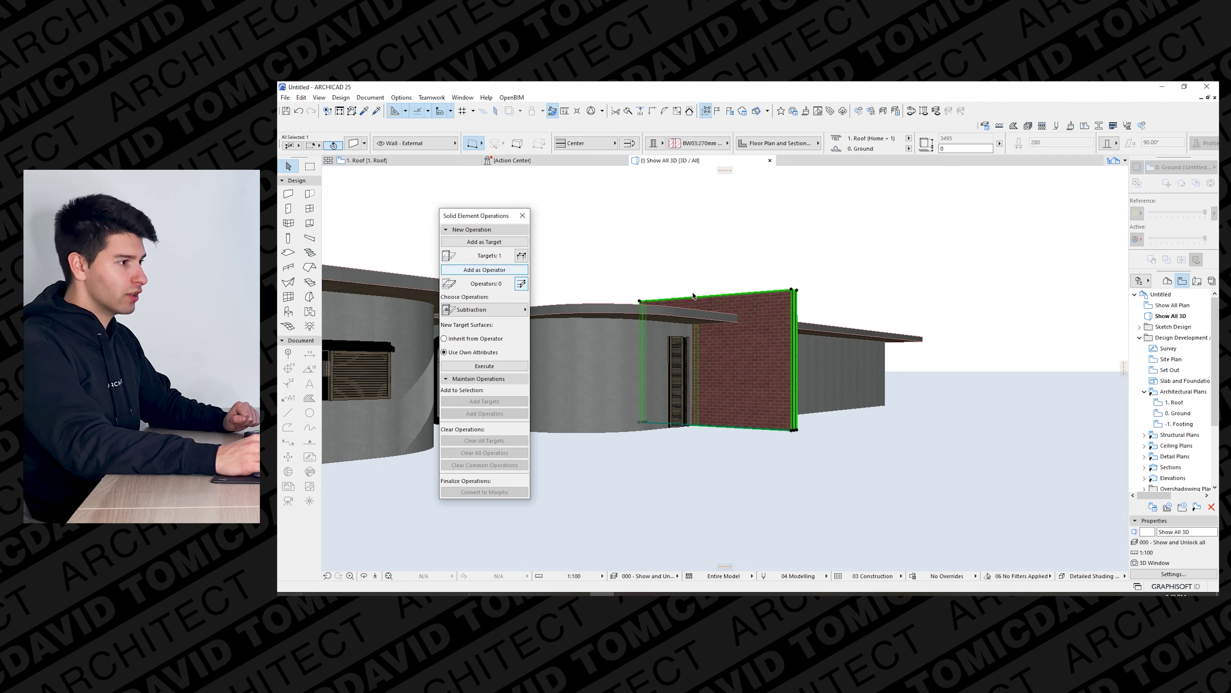
pyautogui.click(625, 317)
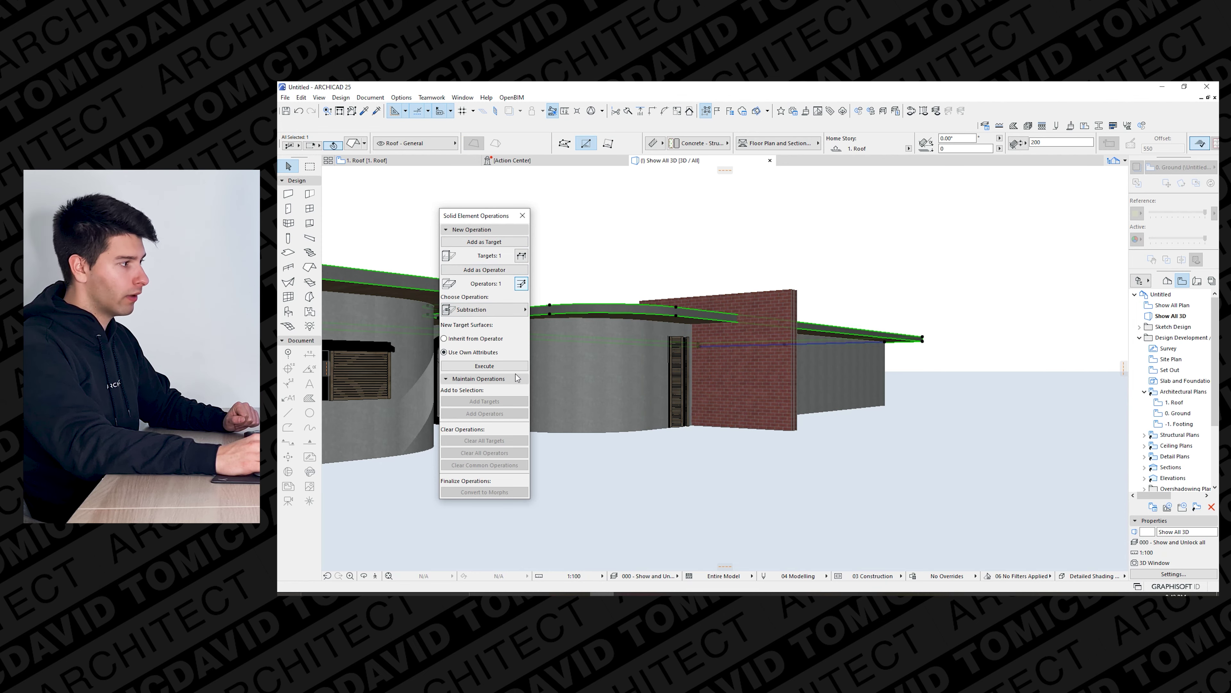
pyautogui.click(502, 313)
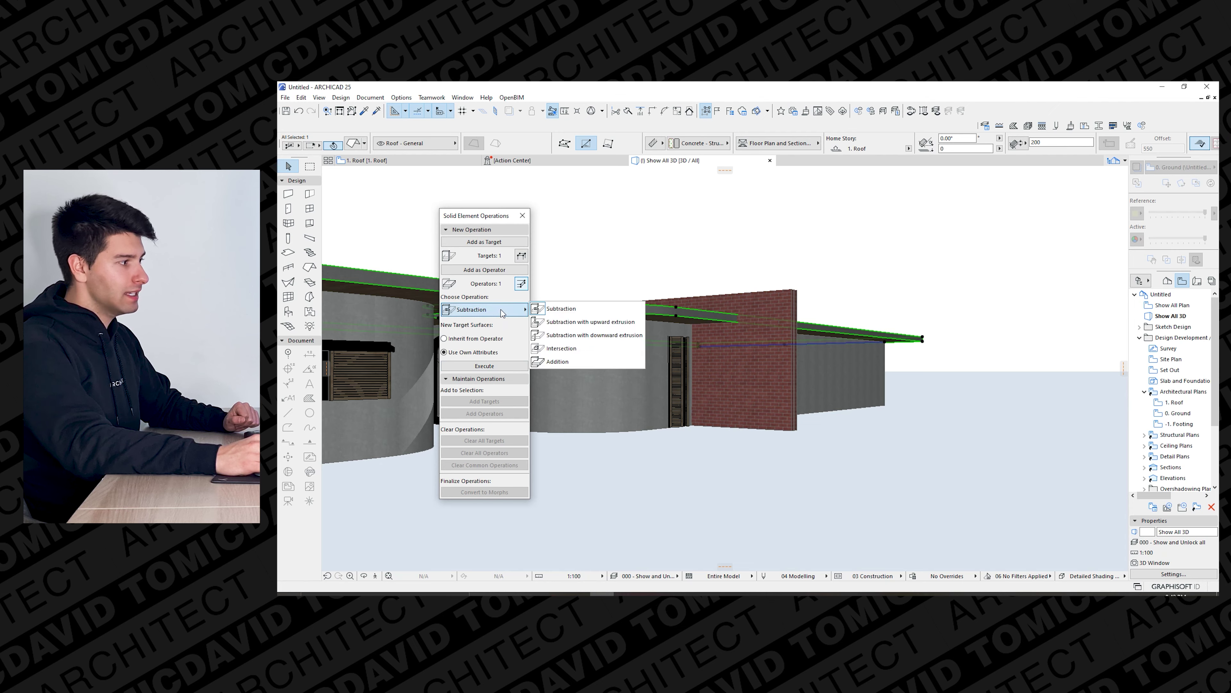
pyautogui.click(592, 322)
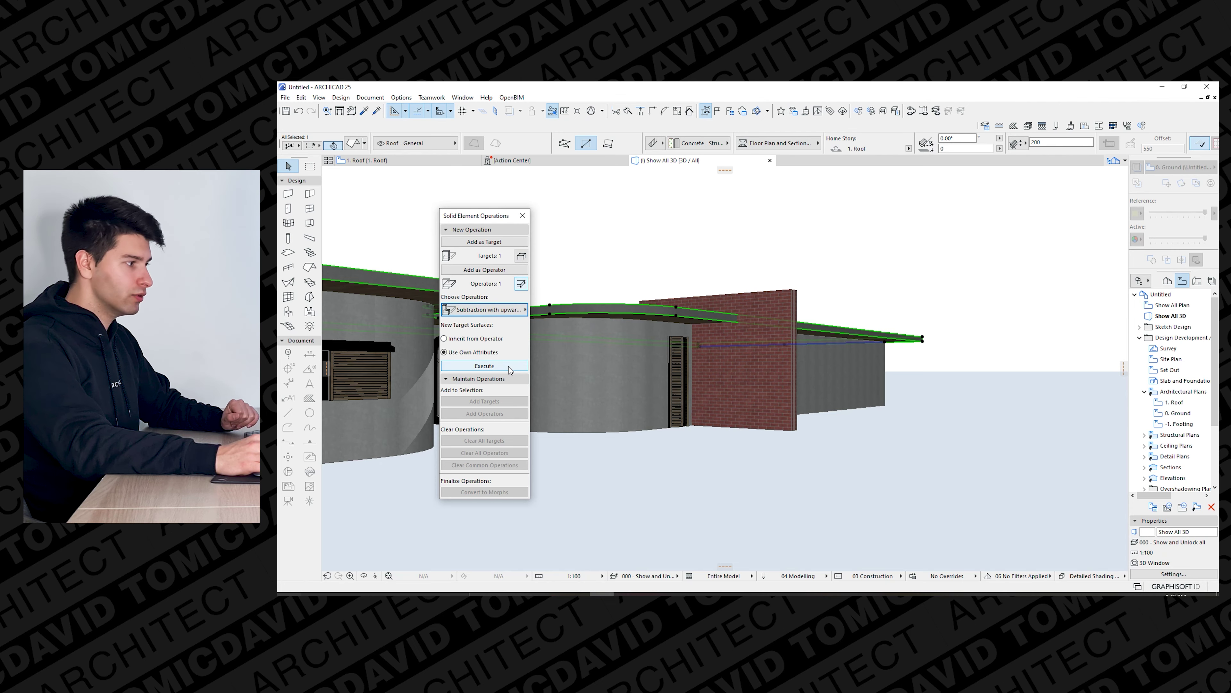
pyautogui.click(509, 367)
pyautogui.click(688, 360)
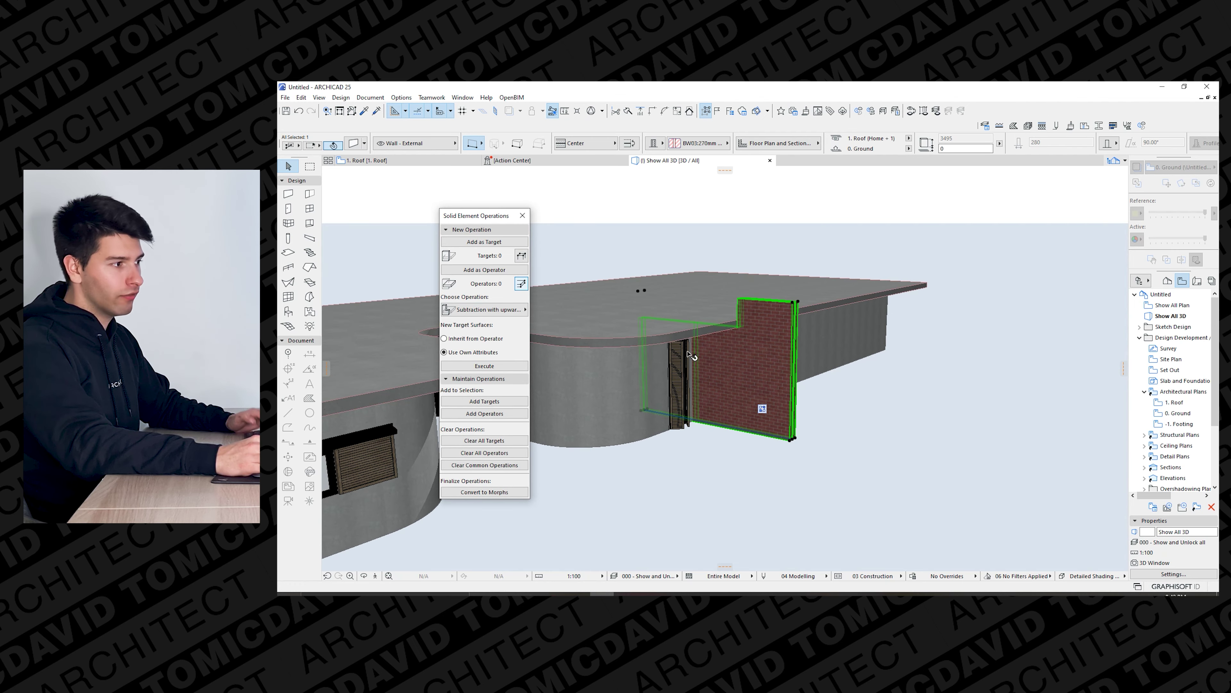
pyautogui.keyDown('shift'); pyautogui.moveTo(710, 353); pyautogui.dragTo(711, 331, button='middle'); pyautogui.keyUp('shift')
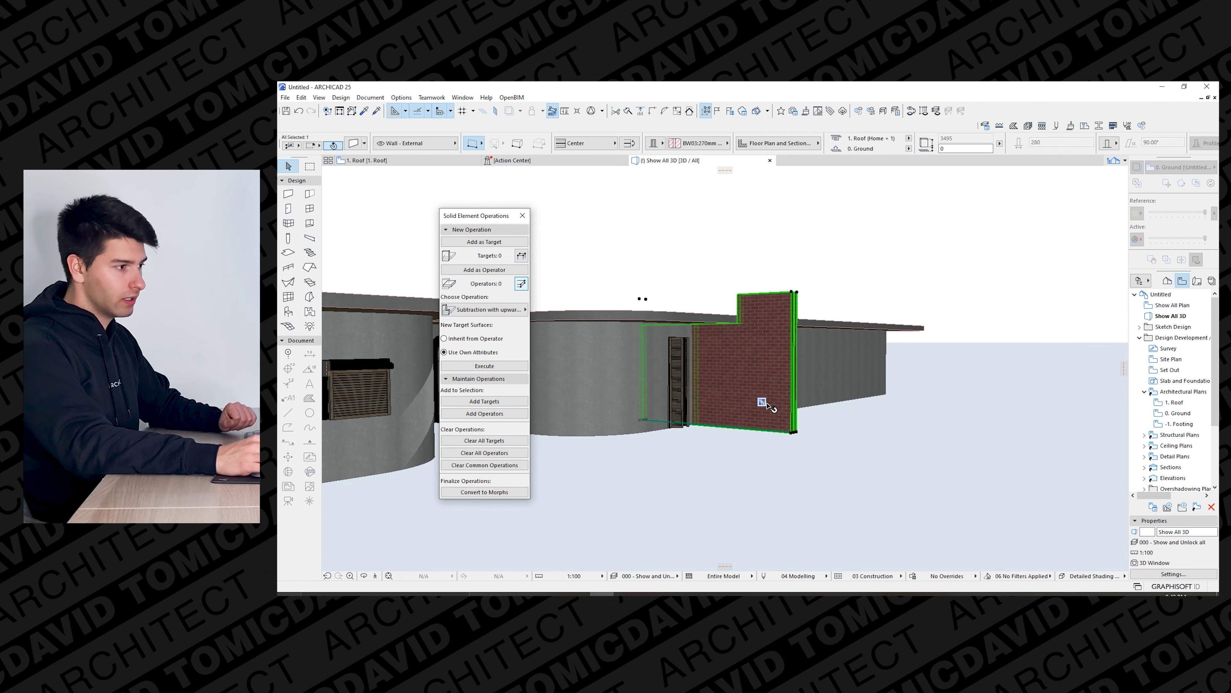
pyautogui.click(762, 402)
pyautogui.click(861, 415)
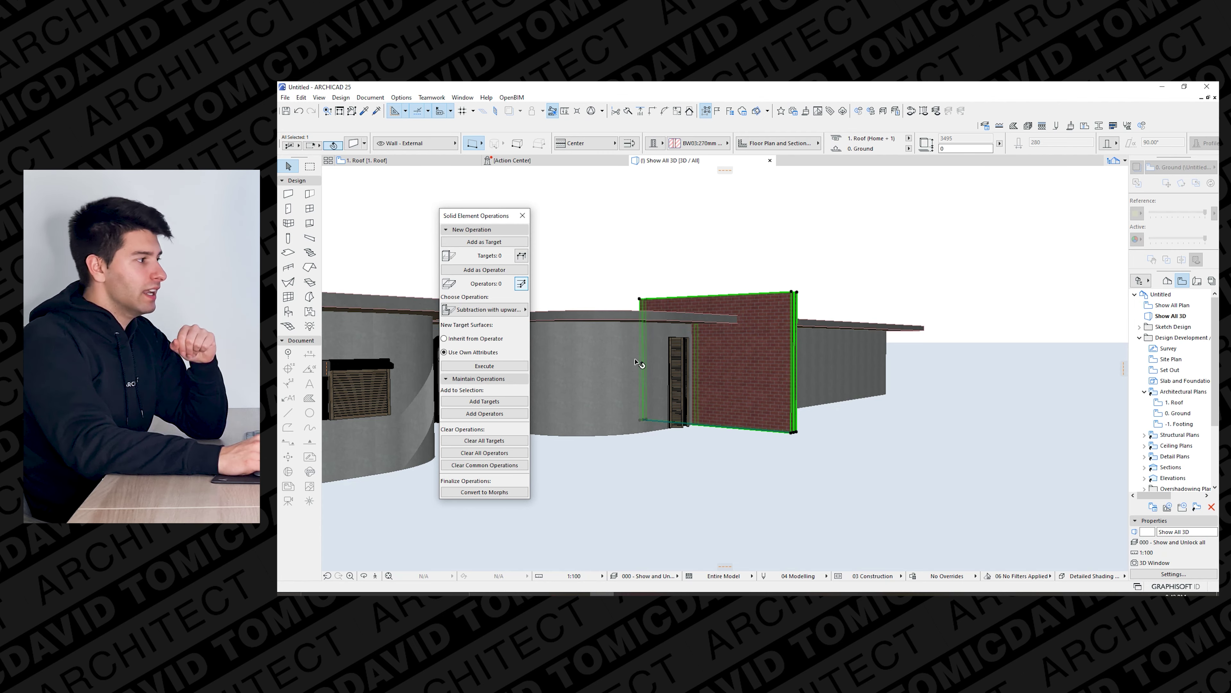
# Cut the brick wall with the roof as operator using Subtraction with downward extrusion, and close Solid Element Operations.
pyautogui.click(487, 242)
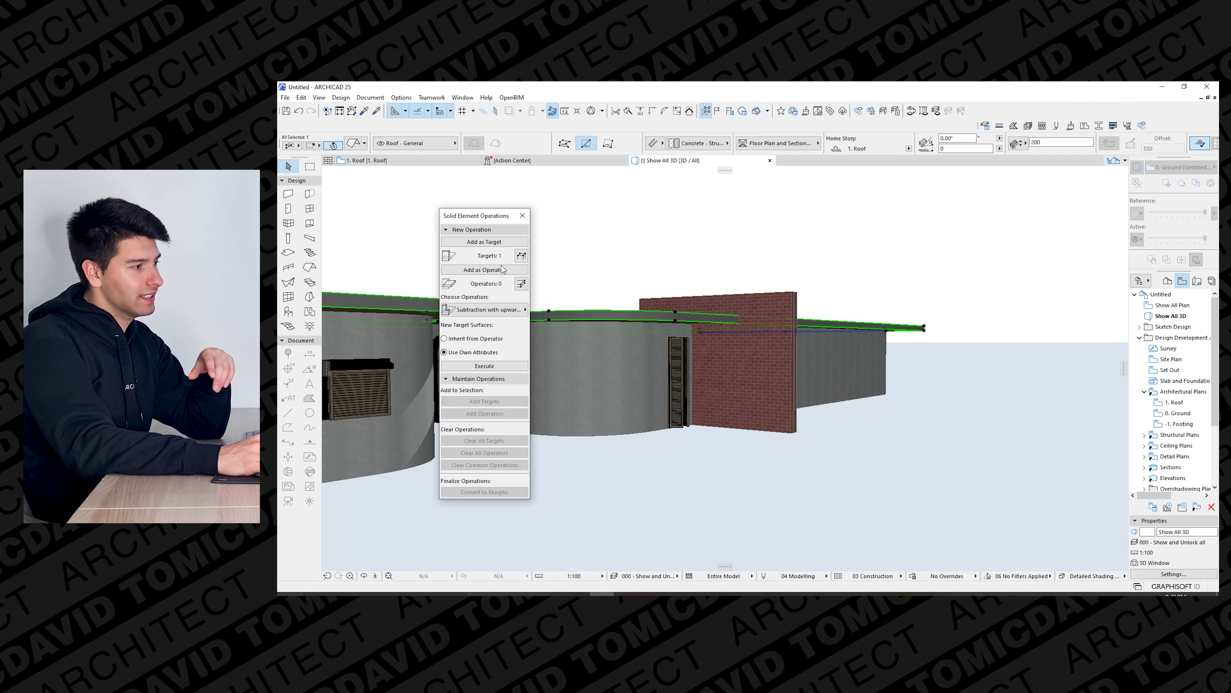
pyautogui.click(491, 269)
pyautogui.click(505, 309)
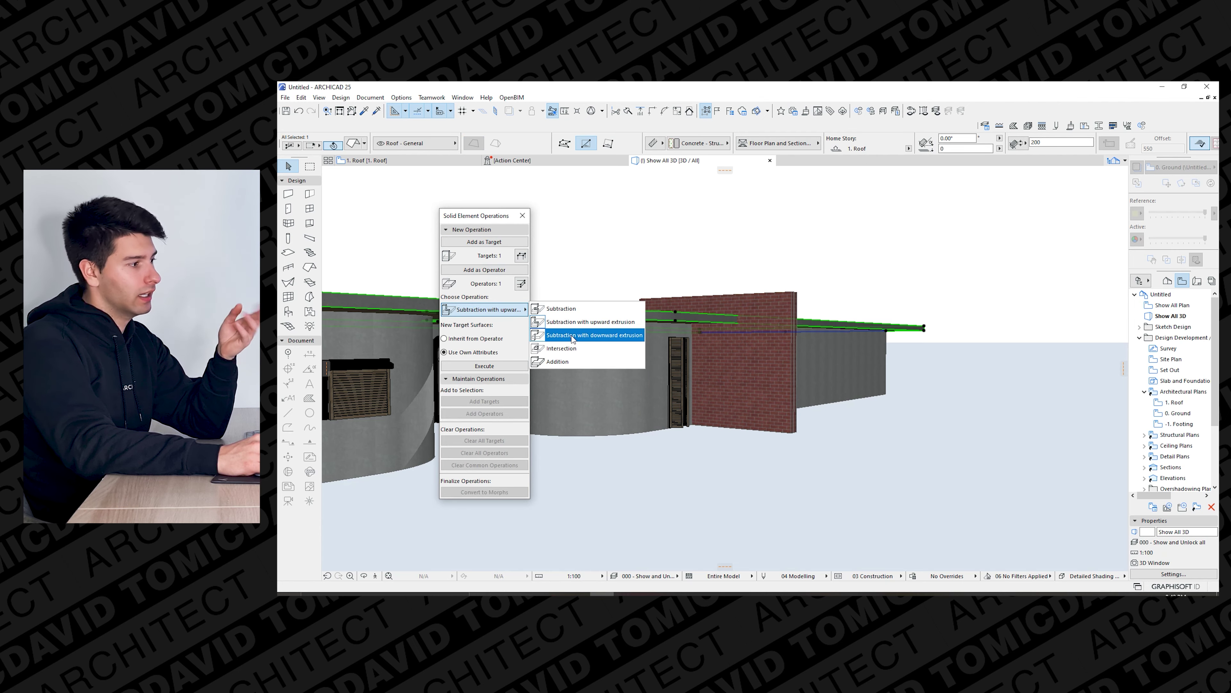
pyautogui.click(574, 338)
pyautogui.click(512, 369)
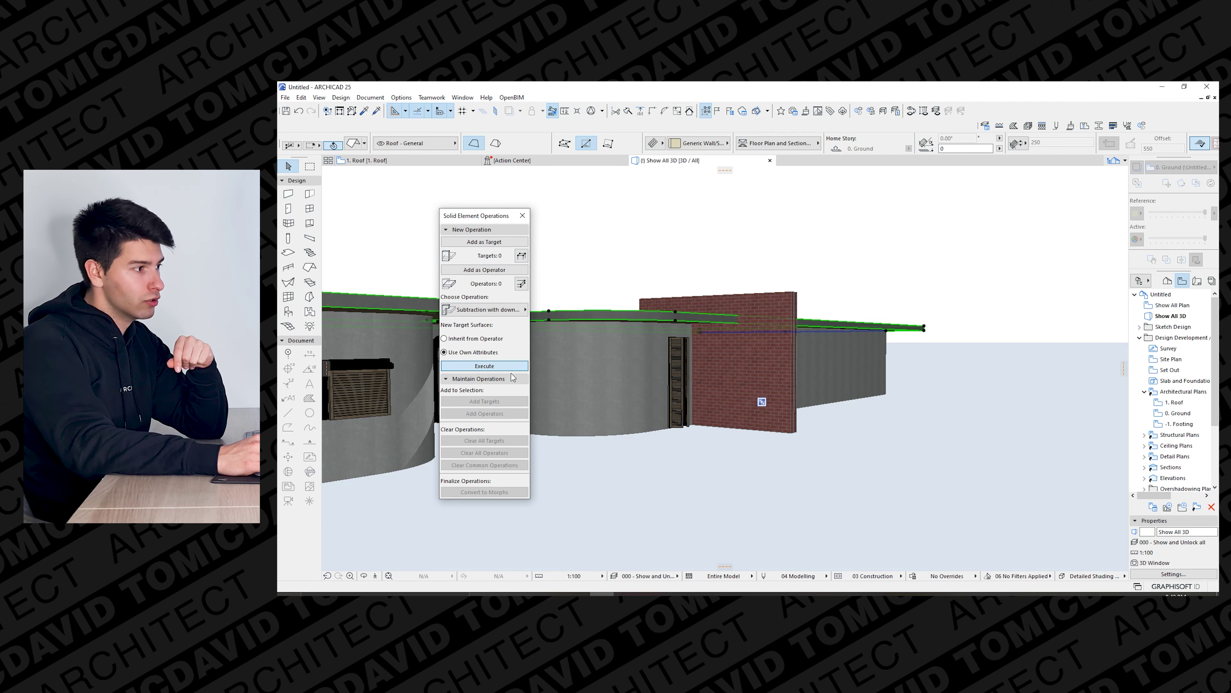
pyautogui.keyDown('shift'); pyautogui.moveTo(742, 346); pyautogui.dragTo(755, 324, button='middle'); pyautogui.keyUp('shift')
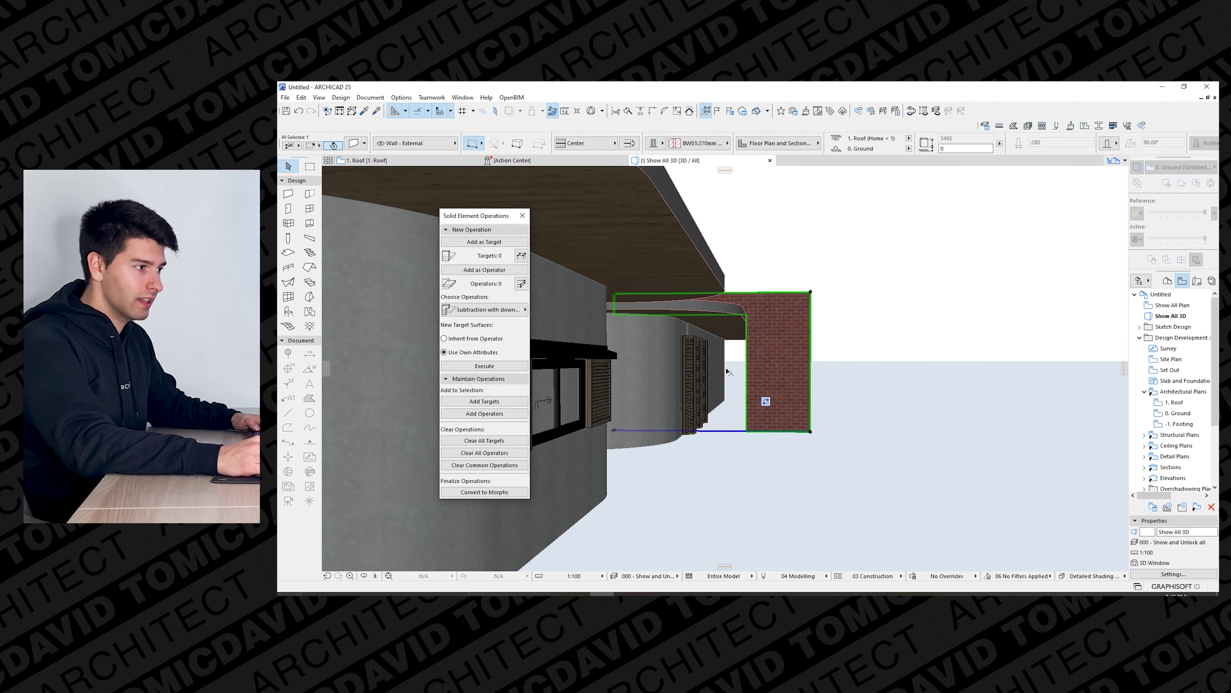
pyautogui.keyDown('shift'); pyautogui.moveTo(728, 372); pyautogui.dragTo(632, 382, button='middle'); pyautogui.keyUp('shift')
pyautogui.click(708, 423)
pyautogui.keyDown('shift'); pyautogui.moveTo(709, 423); pyautogui.dragTo(772, 435, button='middle'); pyautogui.keyUp('shift')
pyautogui.click(522, 216)
# Change the brick feature wall's composite to BW05:270mm Cavity Brickwall and deselect it.
pyautogui.keyDown('shift'); pyautogui.moveTo(746, 387); pyautogui.dragTo(785, 284, button='middle'); pyautogui.keyUp('shift')
pyautogui.scroll(3, 718, 281)
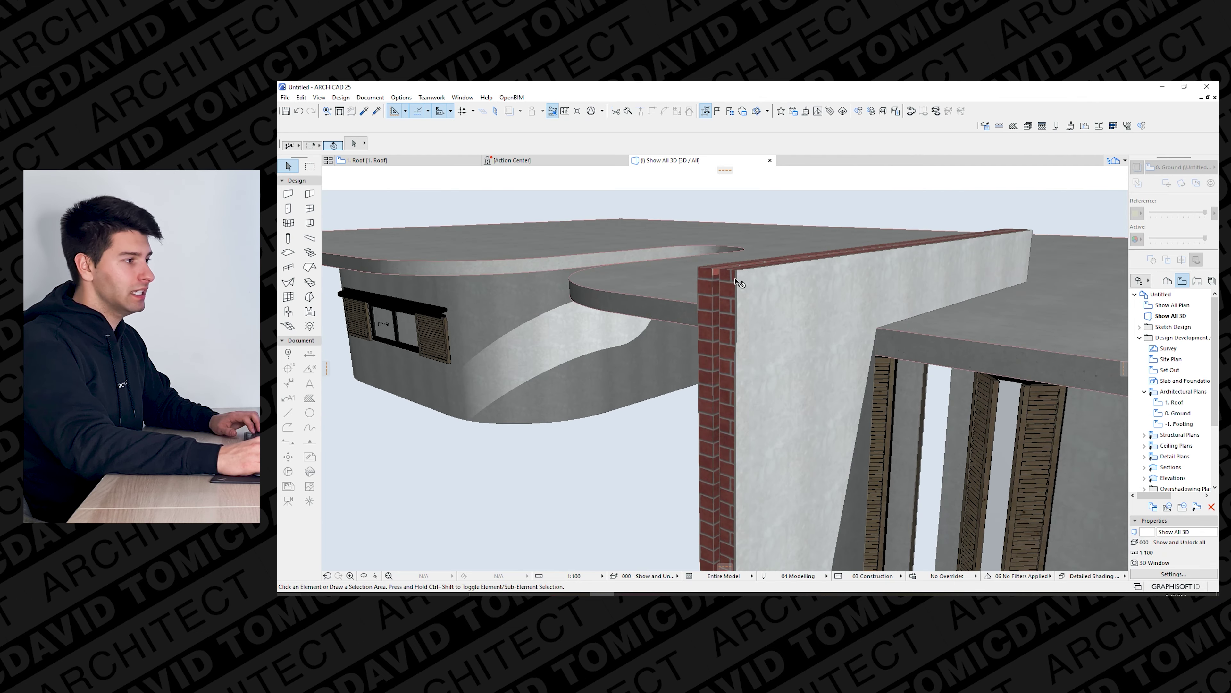
pyautogui.keyDown('shift'); pyautogui.moveTo(740, 283); pyautogui.dragTo(766, 279, button='middle'); pyautogui.keyUp('shift')
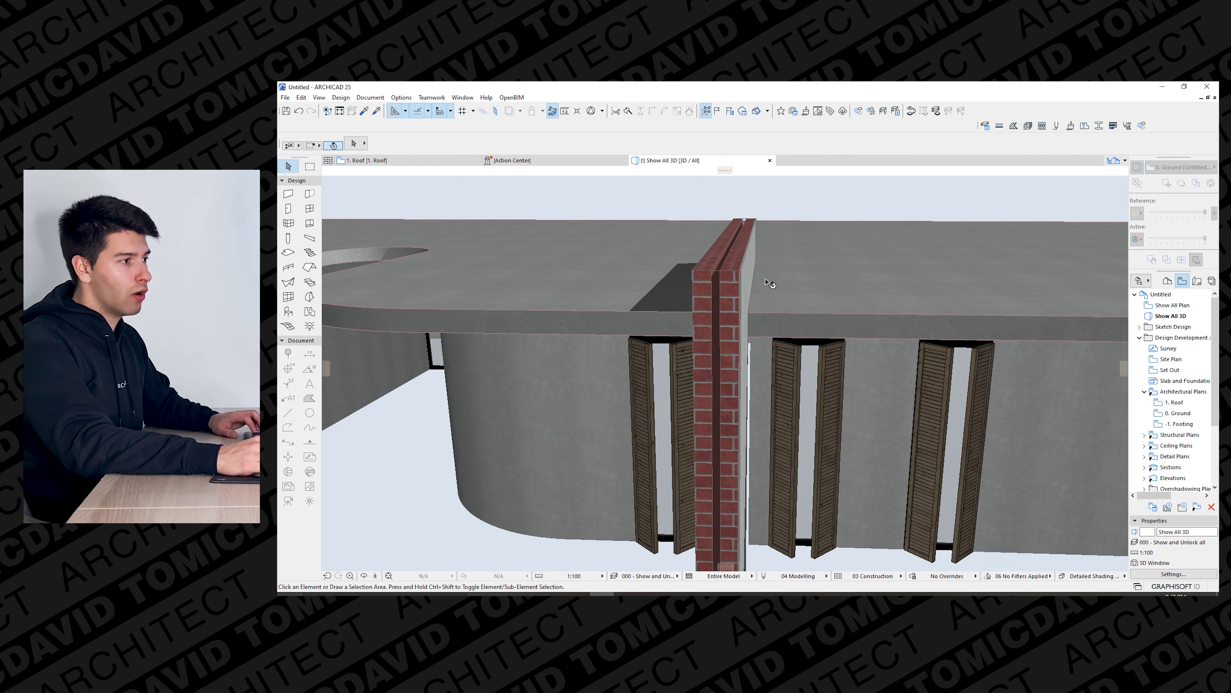
pyautogui.click(739, 275)
pyautogui.click(718, 144)
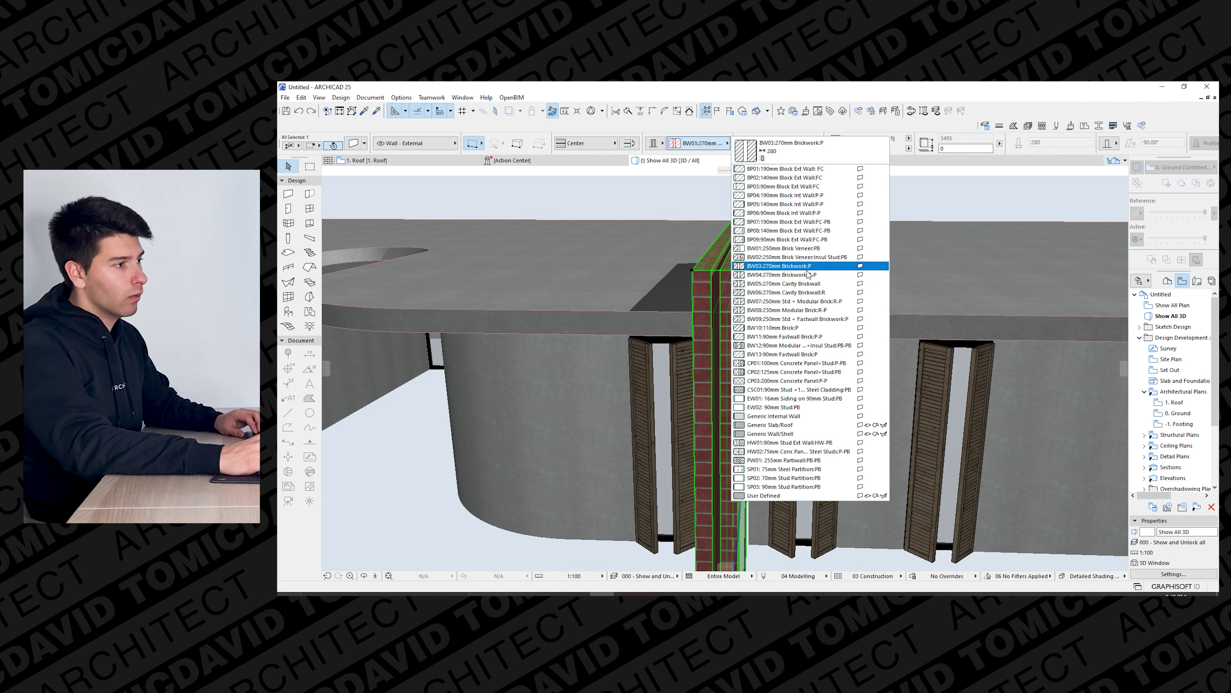
pyautogui.click(820, 284)
pyautogui.press('Escape')
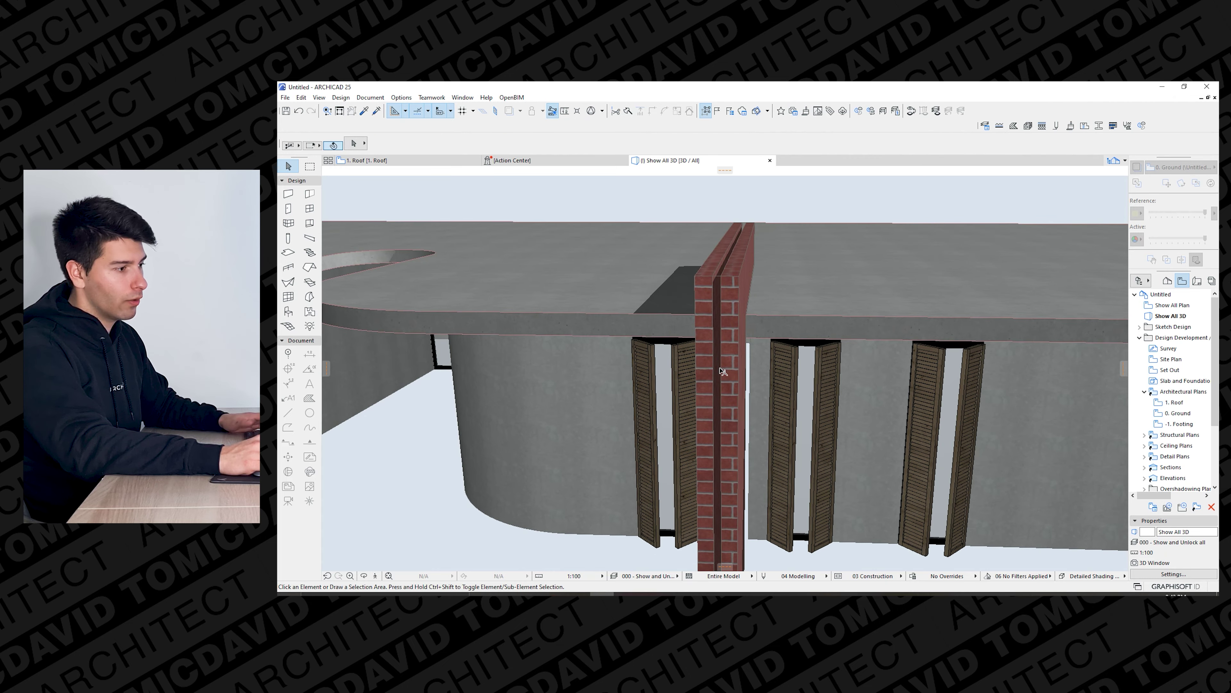
# Add a Wrapped End 25 wall end to the brick feature wall's outer end on the 0. Ground plan.
pyautogui.scroll(5, 750, 380)
pyautogui.scroll(-3, 751, 380)
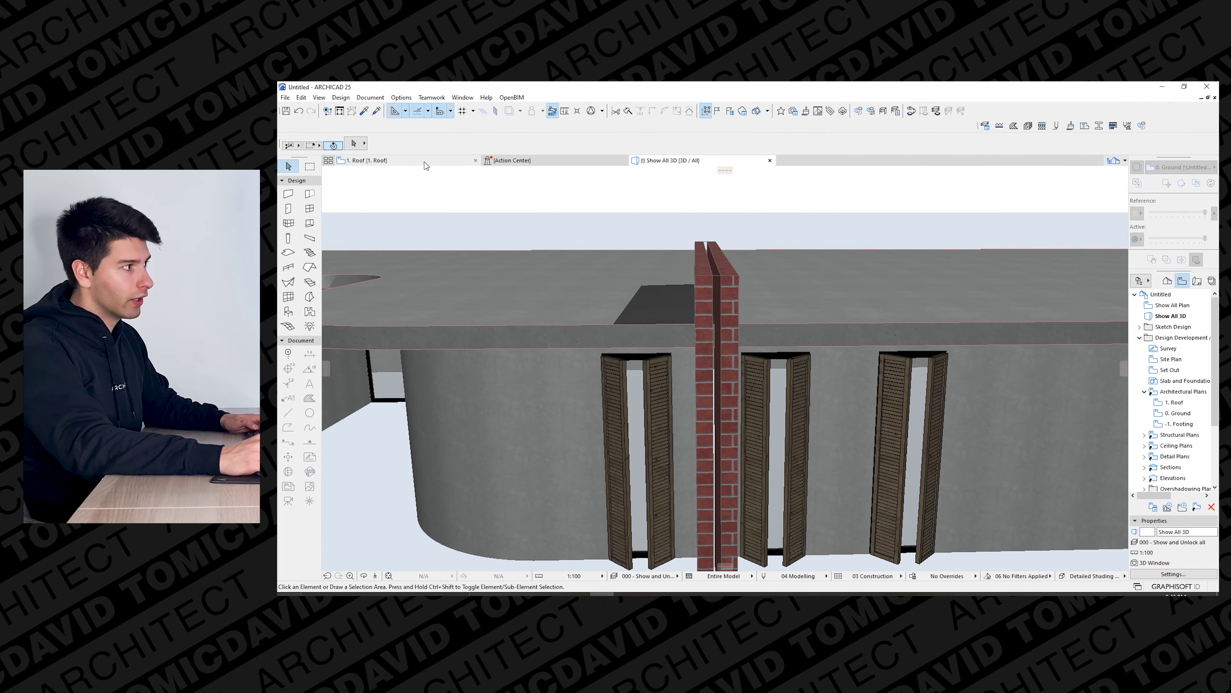
pyautogui.moveTo(424, 161)
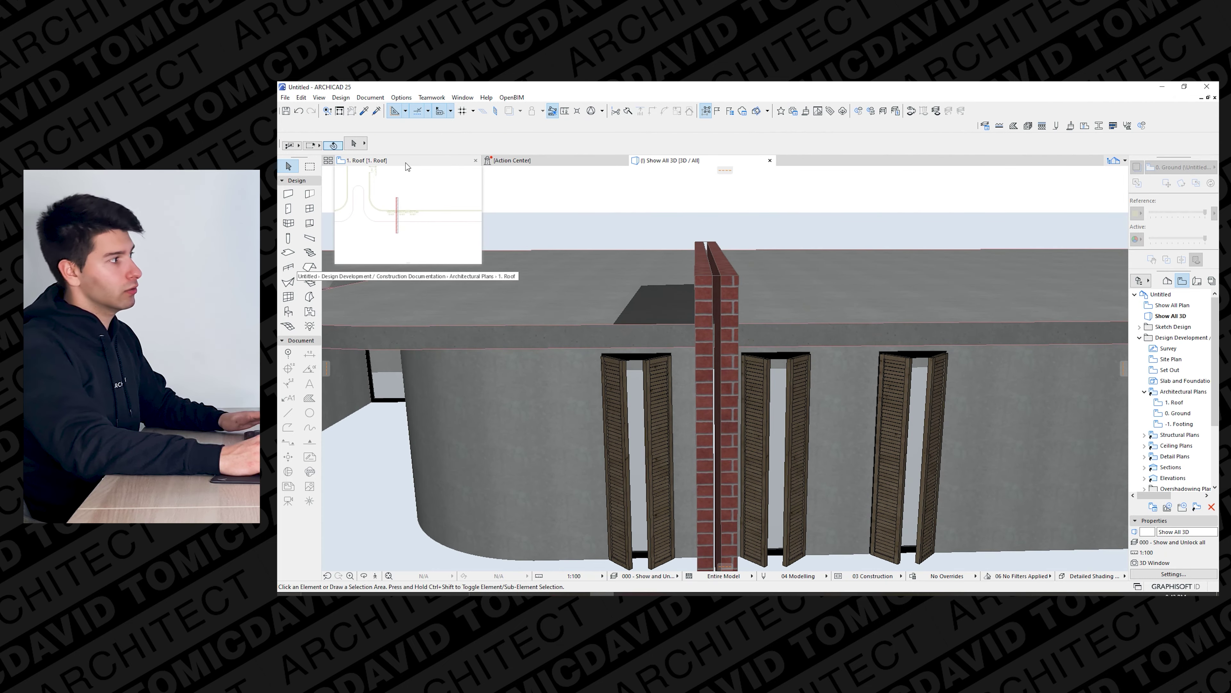
pyautogui.click(404, 161)
pyautogui.keyDown('shift'); pyautogui.moveTo(519, 422); pyautogui.dragTo(593, 408, button='middle'); pyautogui.keyUp('shift')
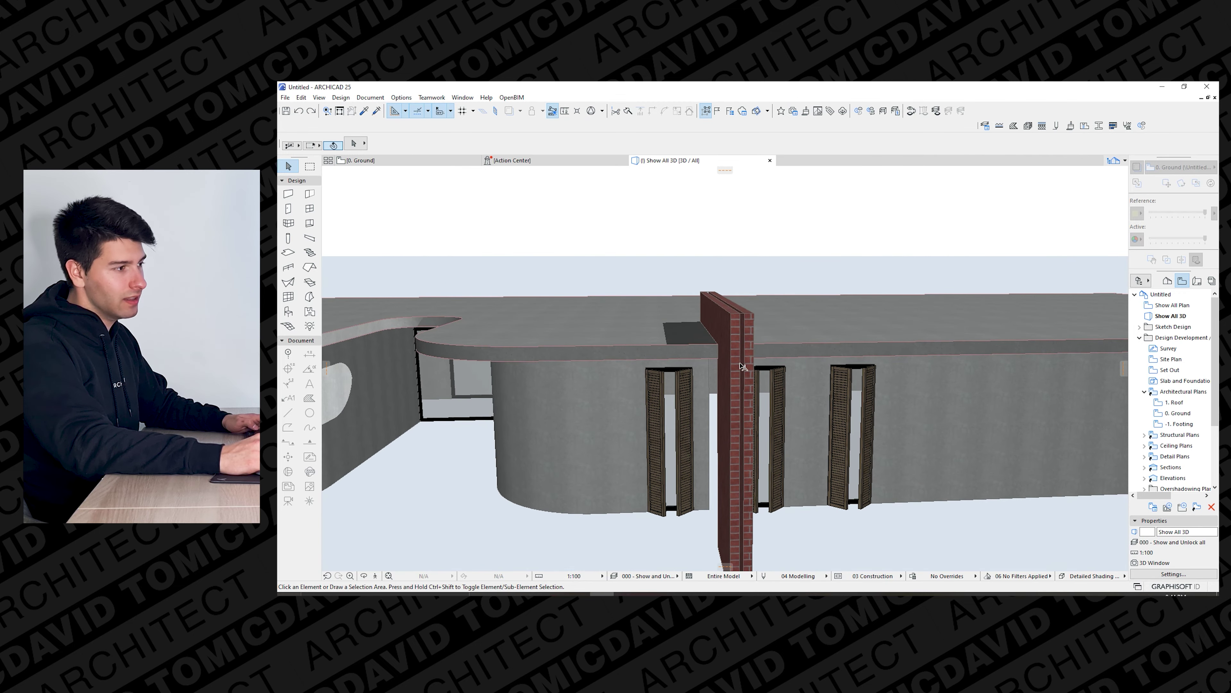
pyautogui.click(360, 161)
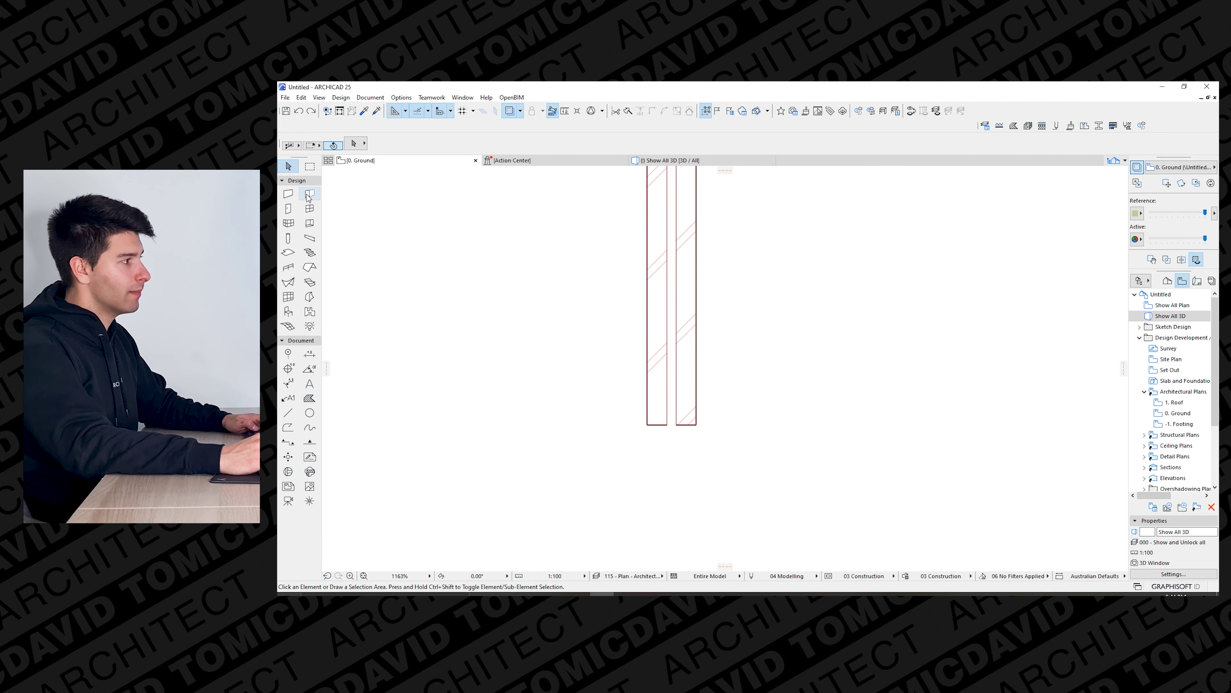
pyautogui.click(308, 194)
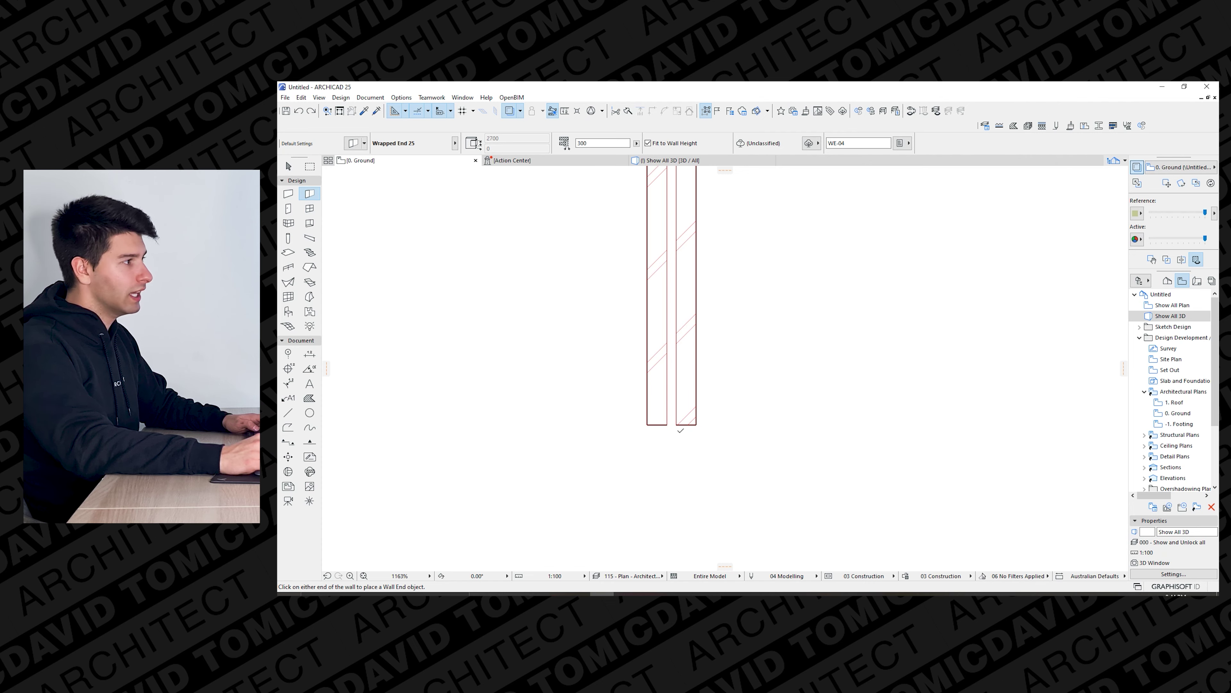
pyautogui.press('Escape')
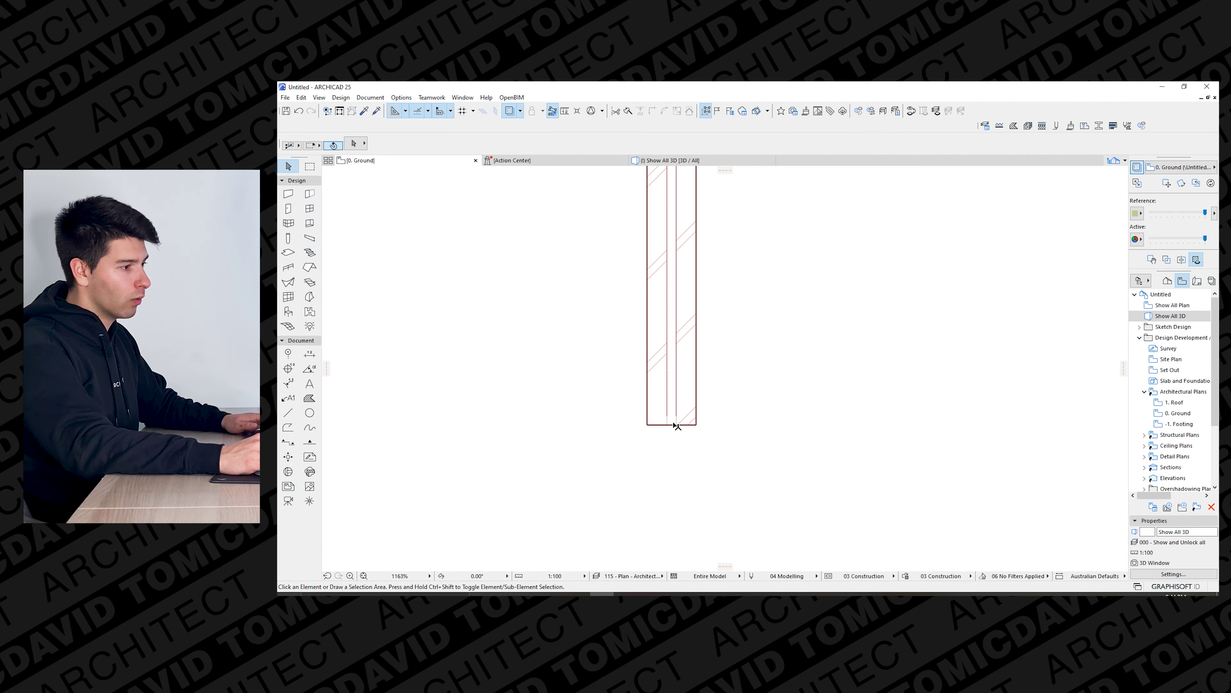
# Set the building material of the brick wall's outer wall end to Brick - Structural and deselect it.
pyautogui.press('F3')
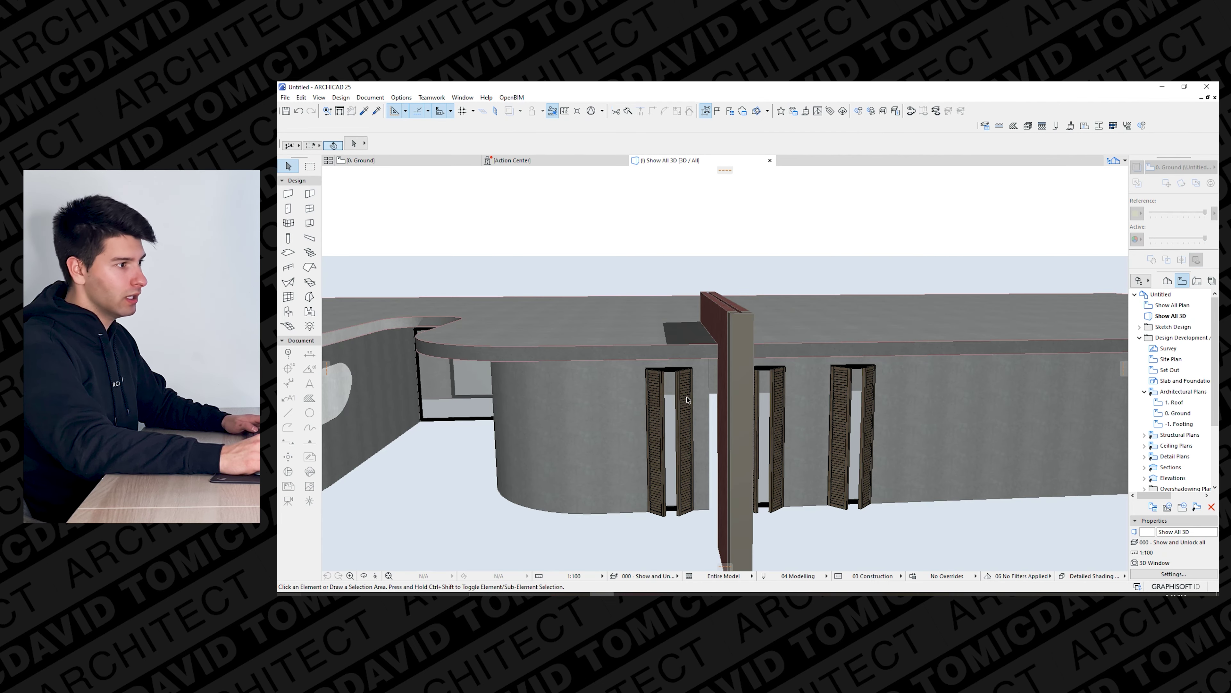
pyautogui.keyDown('shift'); pyautogui.moveTo(687, 399); pyautogui.dragTo(897, 377, button='middle'); pyautogui.keyUp('shift')
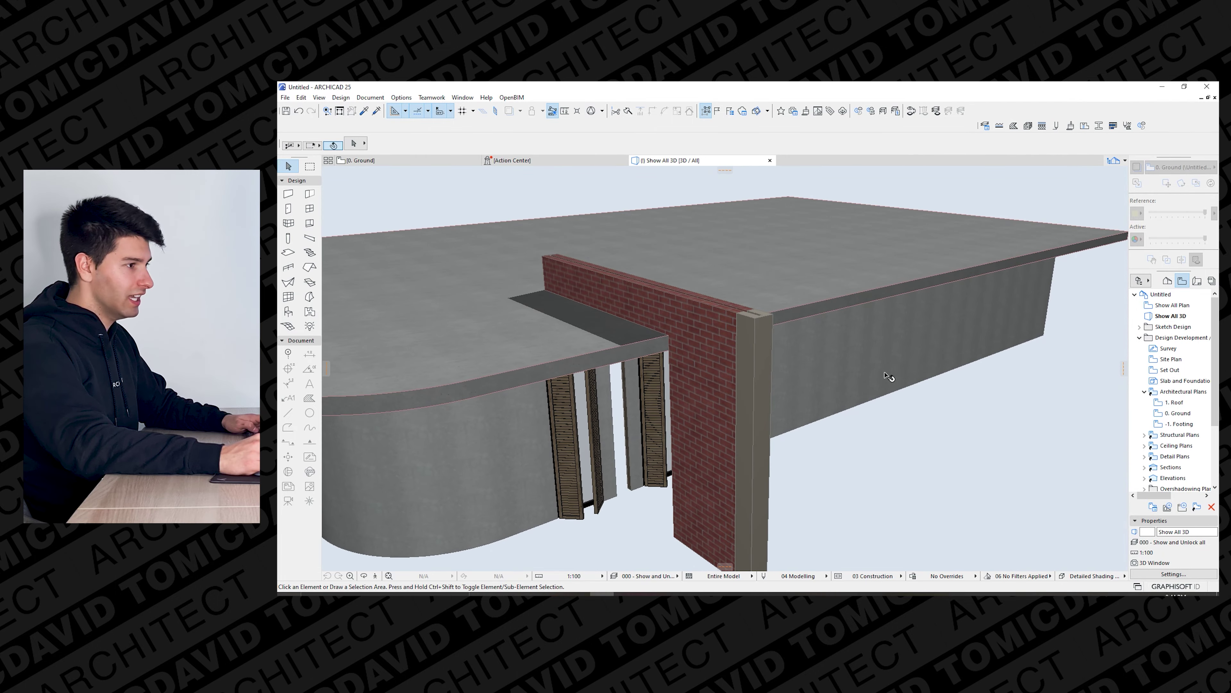
pyautogui.click(758, 358)
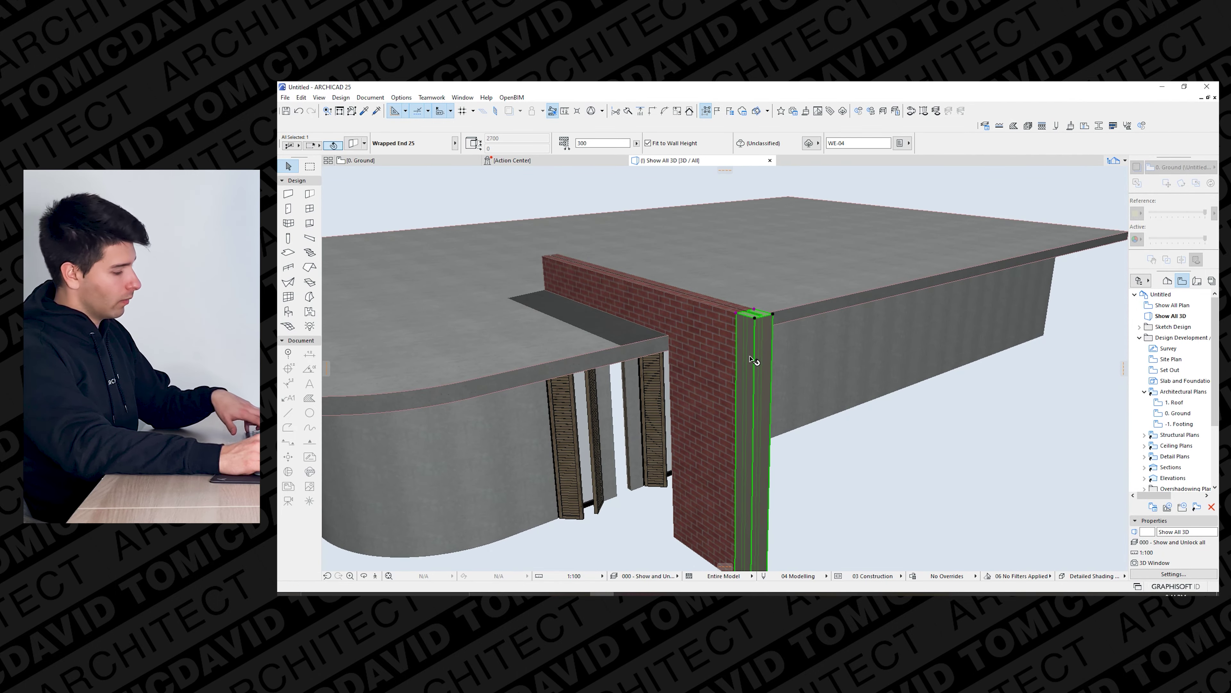
pyautogui.hotkey('ctrl', 't')
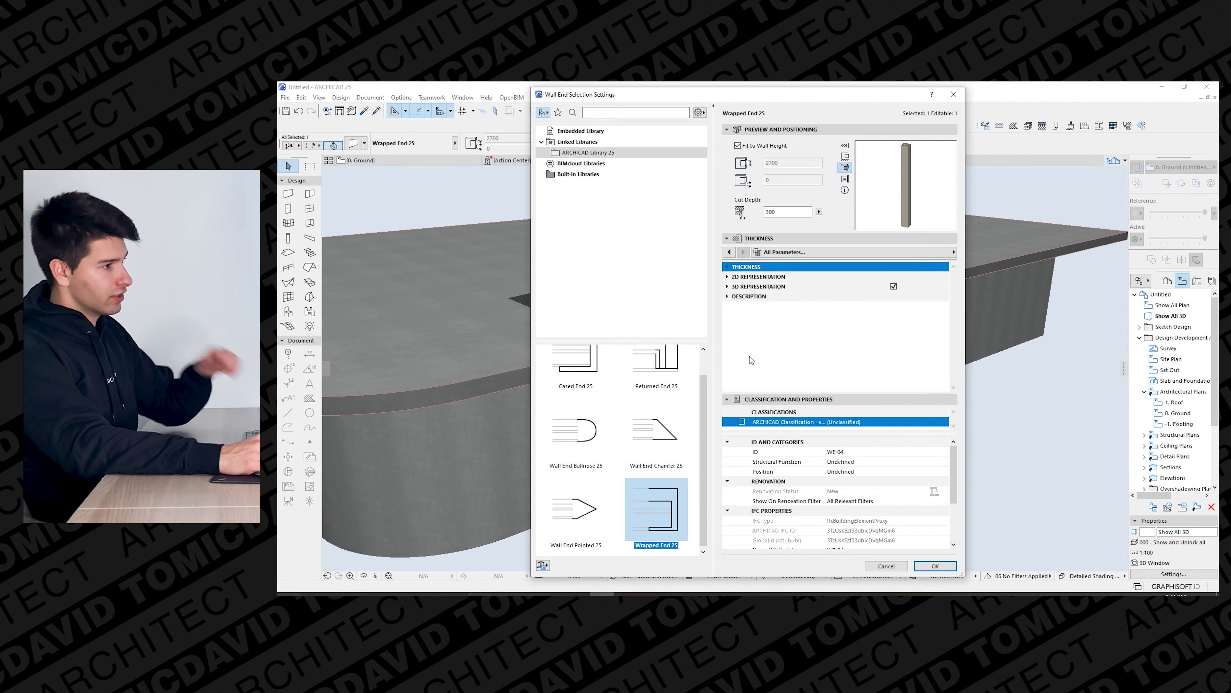
pyautogui.click(728, 285)
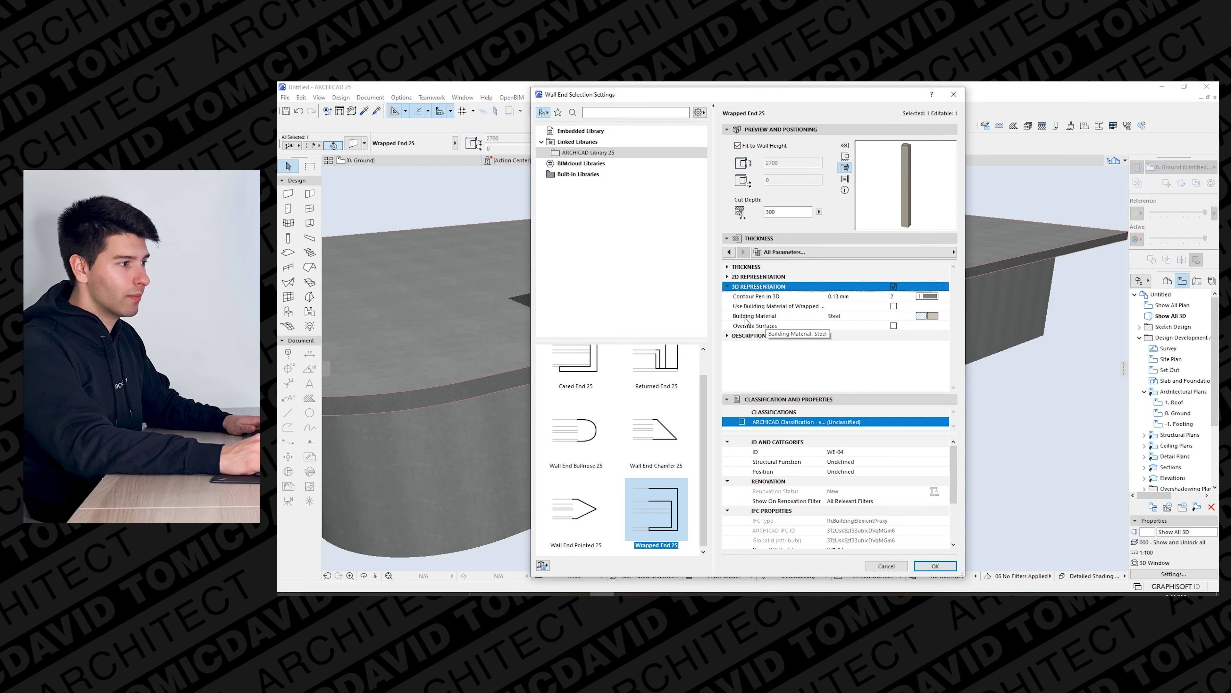
pyautogui.click(932, 316)
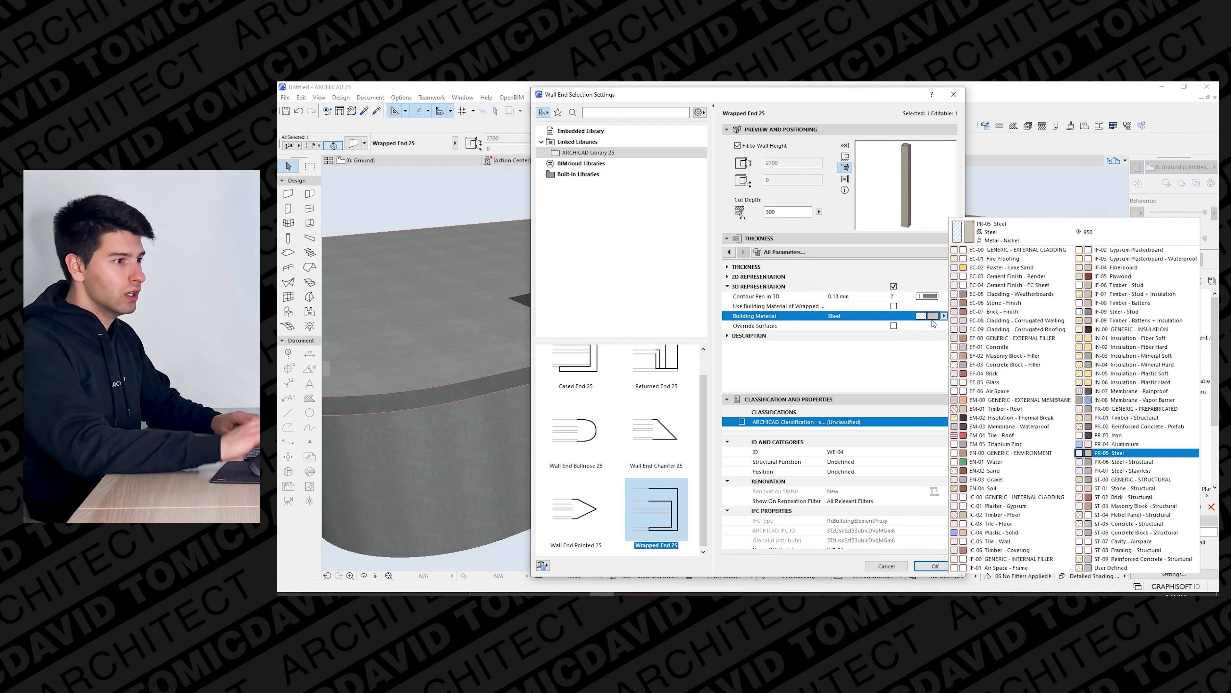
pyautogui.press('b')
pyautogui.press('Return')
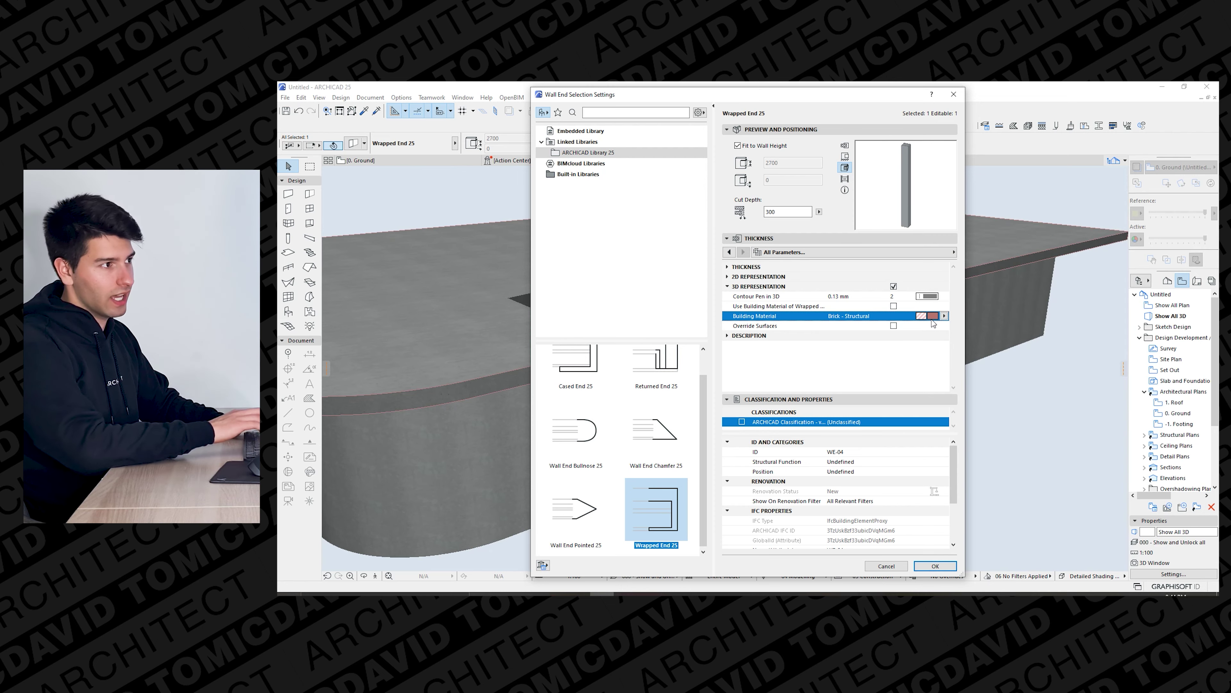
pyautogui.click(934, 565)
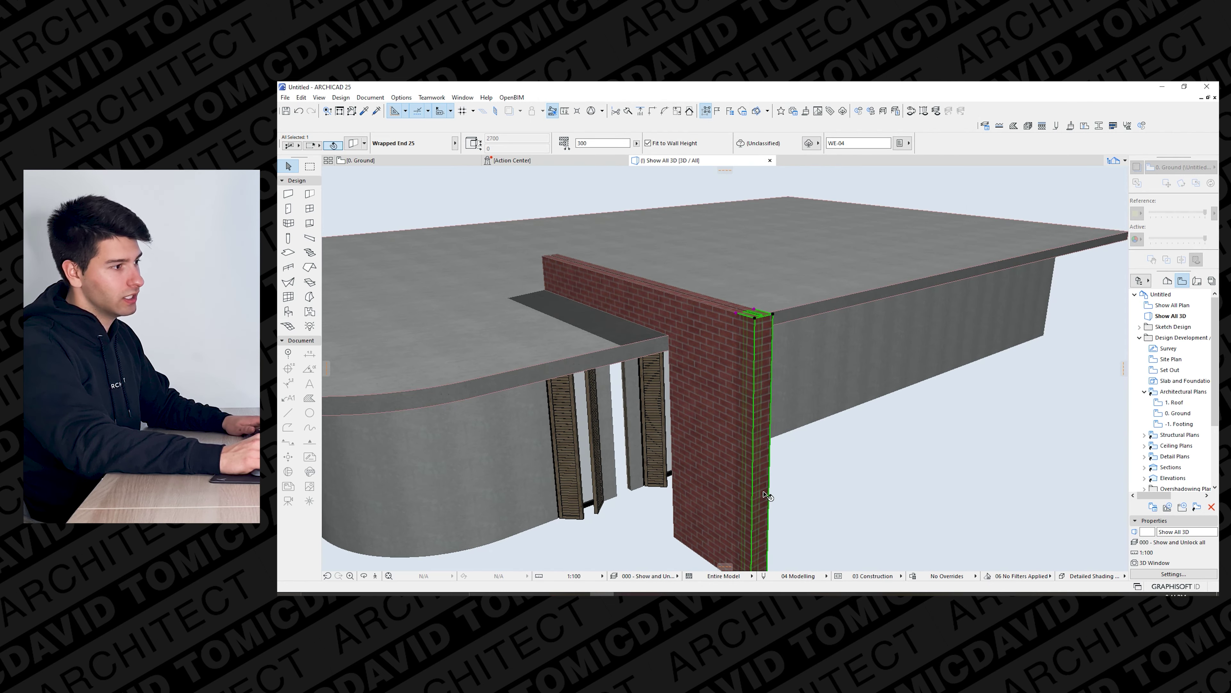
pyautogui.press('Escape')
# Pick up the brick wall end's settings and place a matching wall end on the wall's opposite end in 3D.
pyautogui.keyDown('shift'); pyautogui.moveTo(834, 350); pyautogui.dragTo(726, 373, button='middle'); pyautogui.keyUp('shift')
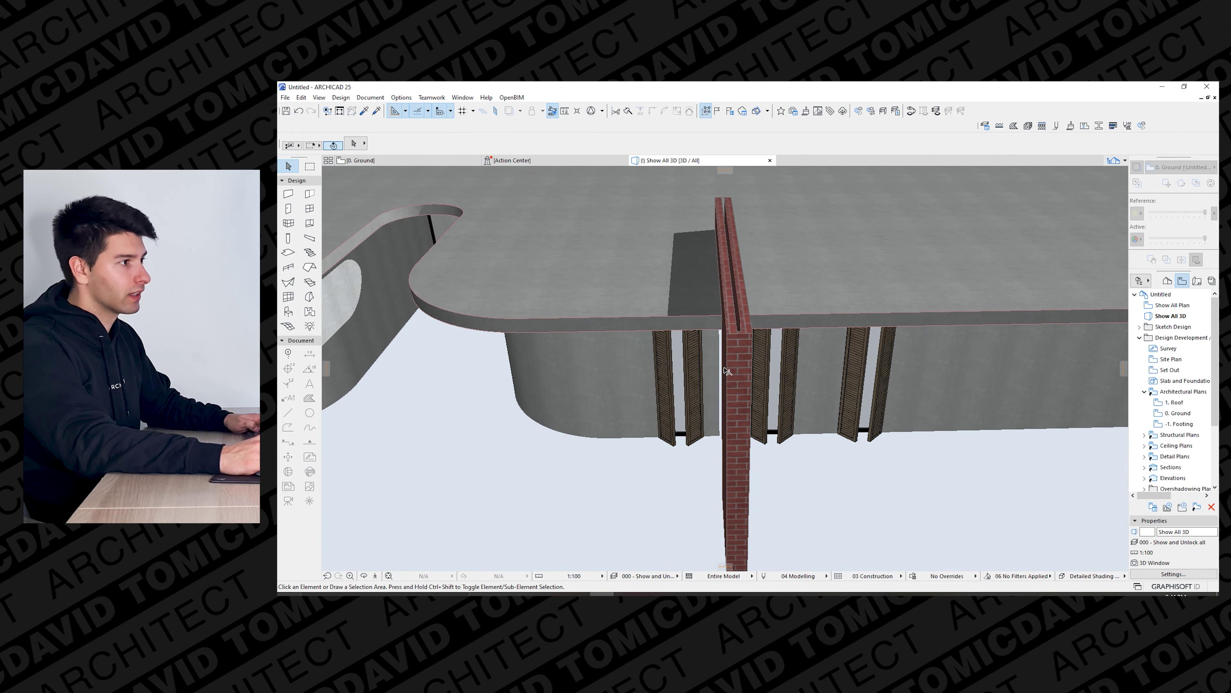
pyautogui.press('alt')
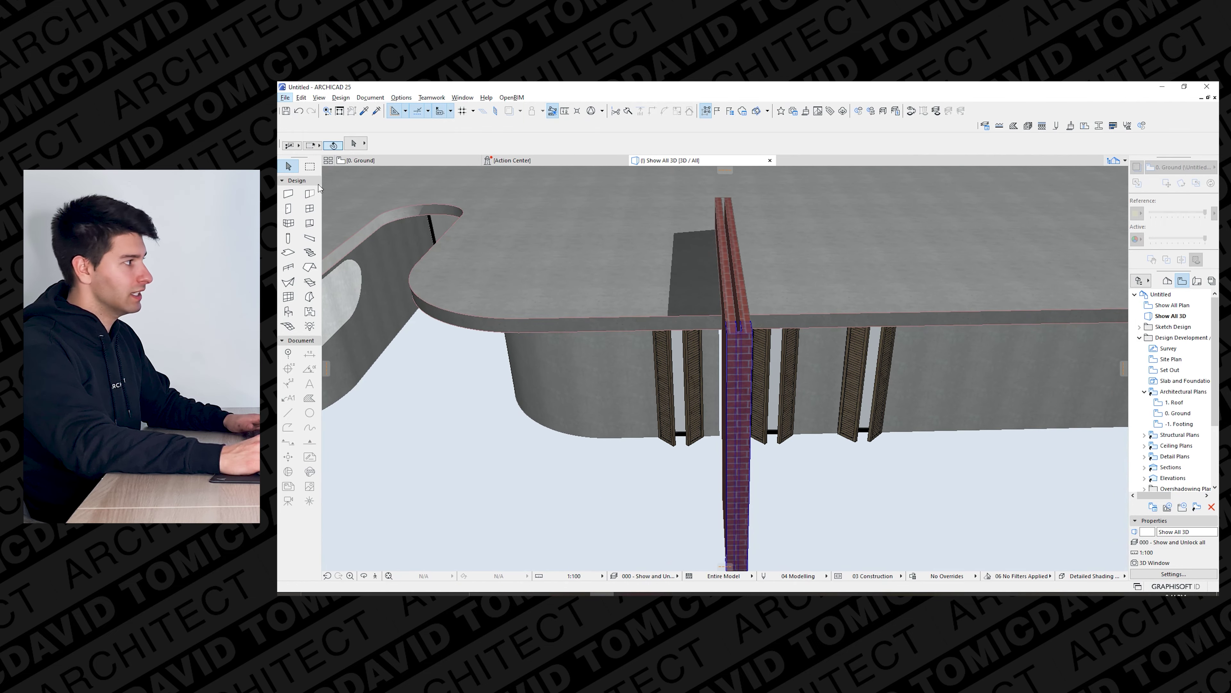
pyautogui.keyDown('alt'); pyautogui.click(750, 347); pyautogui.keyUp('alt')
pyautogui.keyDown('shift'); pyautogui.moveTo(748, 342); pyautogui.dragTo(586, 387, button='middle'); pyautogui.keyUp('shift')
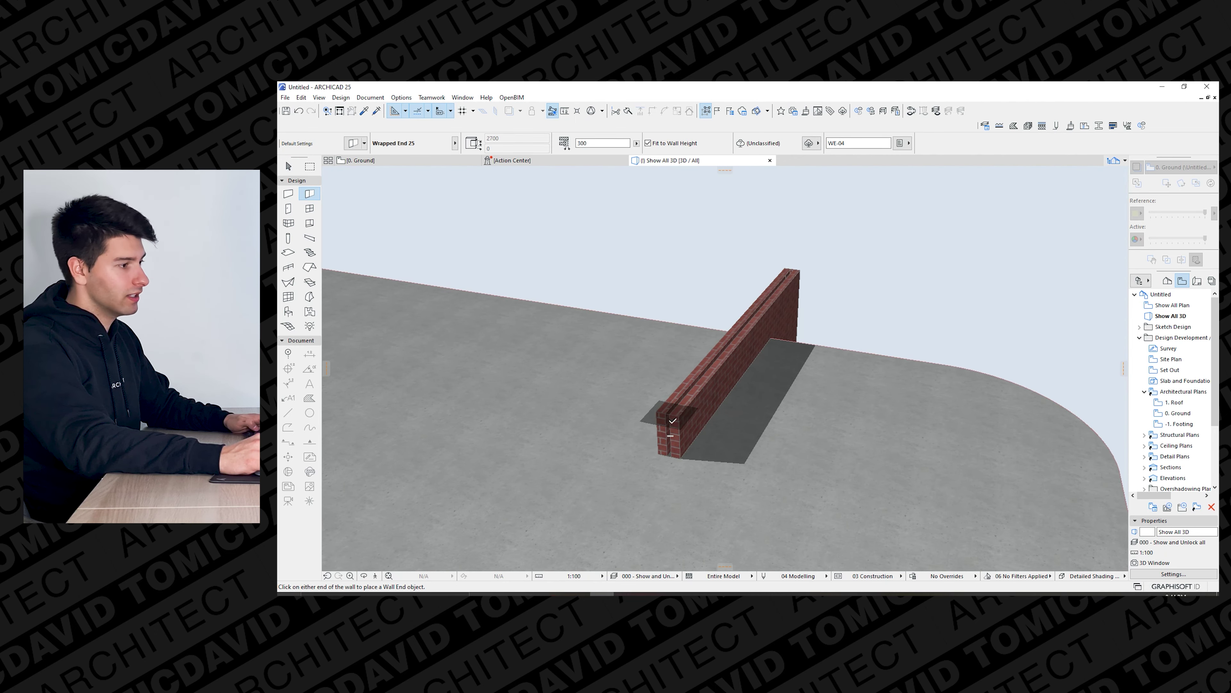
pyautogui.click(662, 473)
pyautogui.press('Escape')
# Shorten the brick feature wall on the ground plan so its outer end extends 500 mm beyond the roof edge.
pyautogui.keyDown('shift'); pyautogui.moveTo(708, 431); pyautogui.dragTo(423, 430, button='middle'); pyautogui.keyUp('shift')
pyautogui.keyDown('shift'); pyautogui.moveTo(842, 477); pyautogui.dragTo(794, 370, button='middle'); pyautogui.keyUp('shift')
pyautogui.moveTo(794, 370); pyautogui.dragTo(935, 408)
pyautogui.click(939, 413)
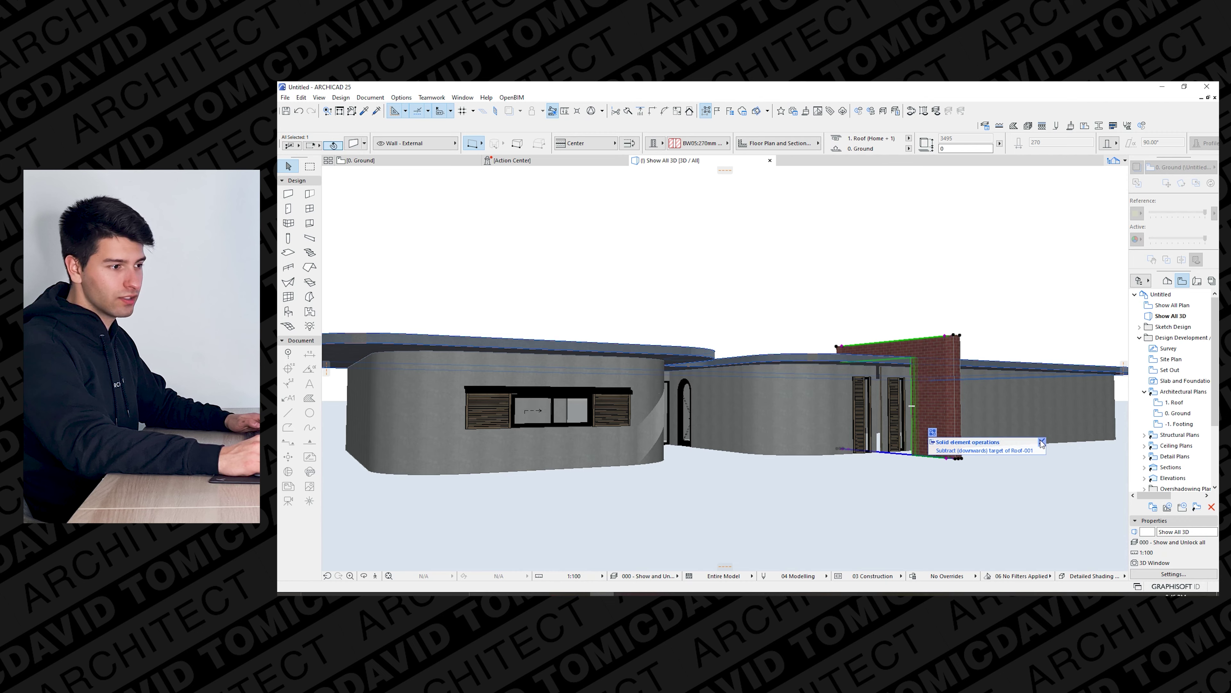
pyautogui.click(846, 501)
pyautogui.keyDown('shift'); pyautogui.moveTo(795, 503); pyautogui.dragTo(989, 541, button='middle'); pyautogui.keyUp('shift')
pyautogui.click(403, 161)
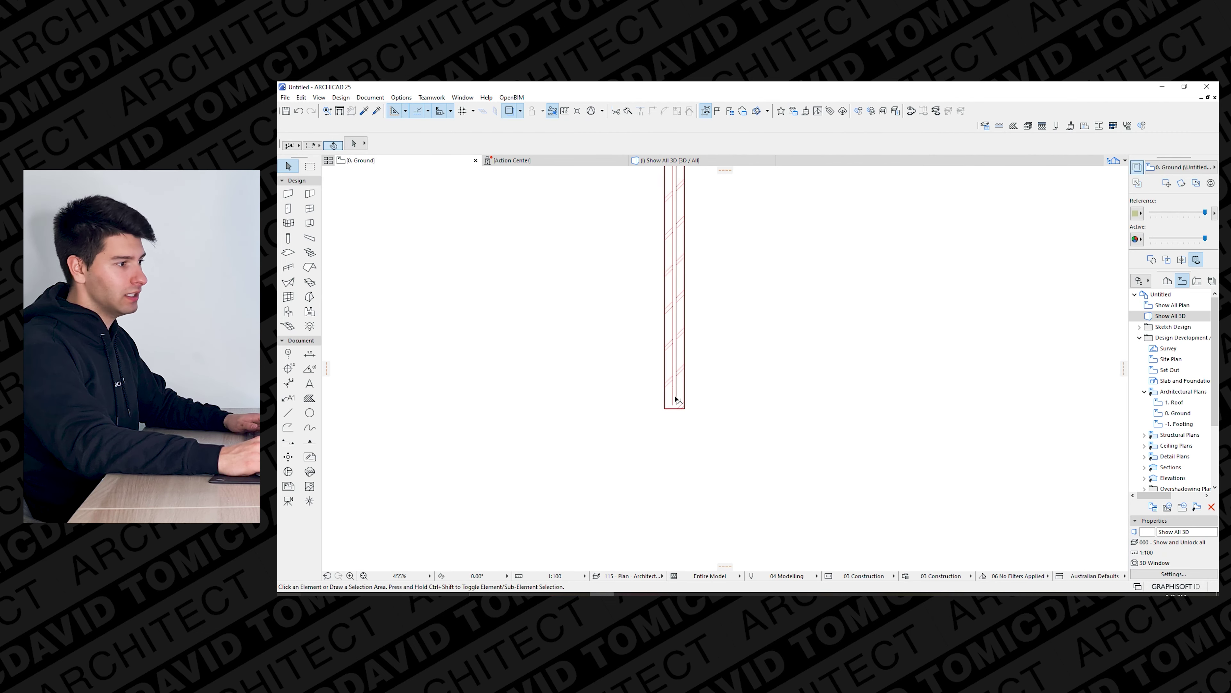
pyautogui.click(678, 450)
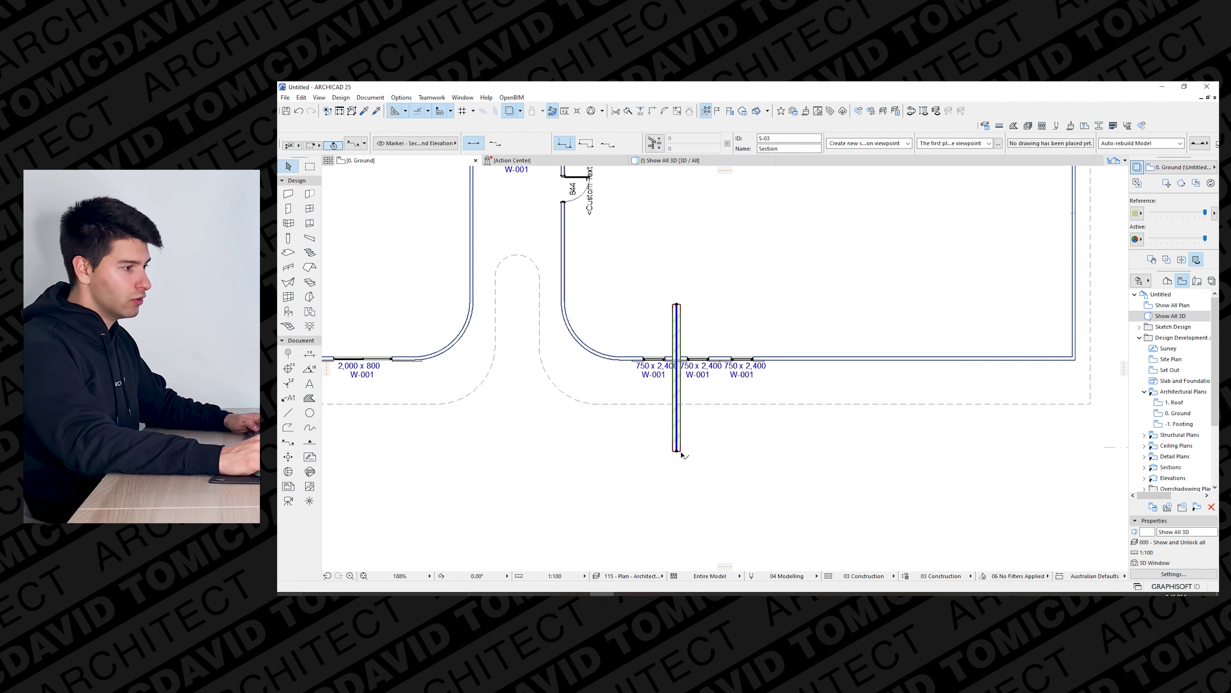
pyautogui.click(676, 451)
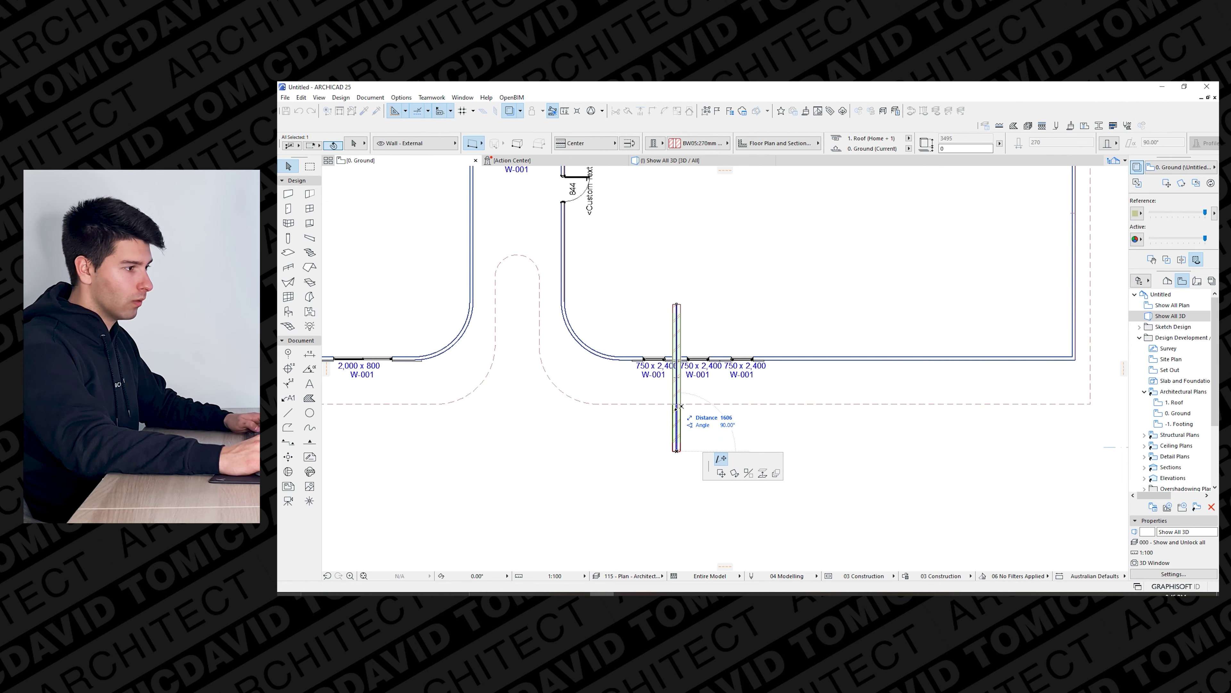
pyautogui.write('500')
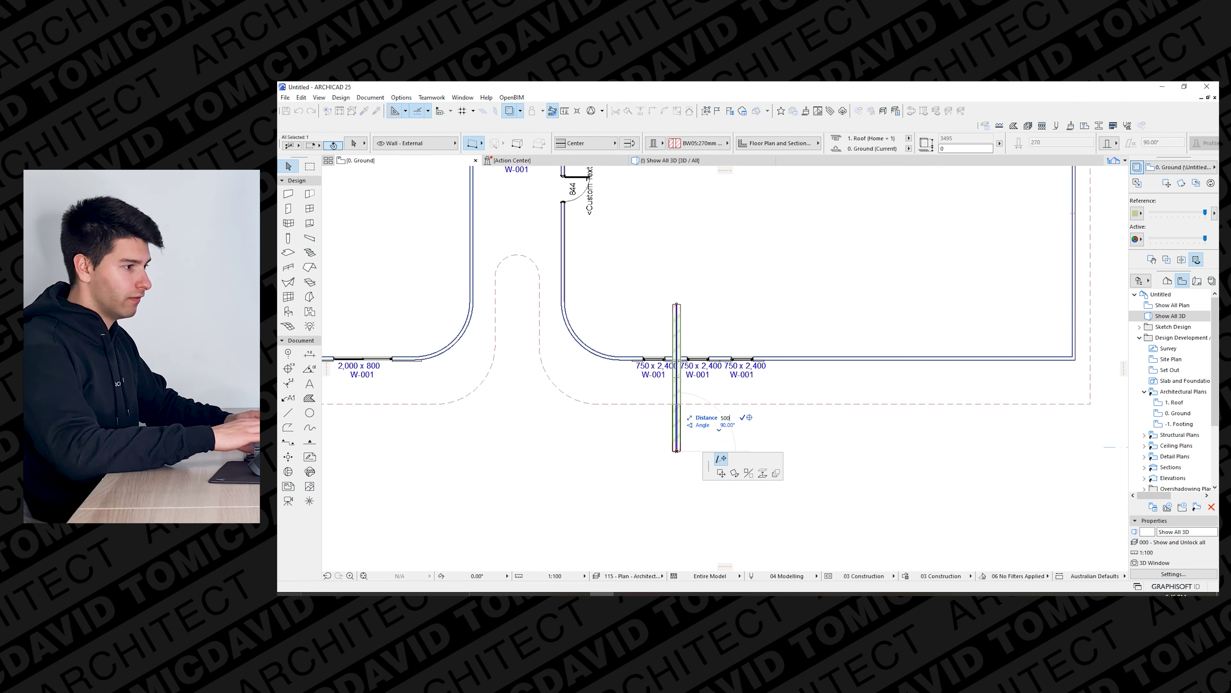
pyautogui.write('-')
pyautogui.press('Return')
pyautogui.click(663, 410)
# Examine the shortened brick wall against the roof overhang and facade from several outside angles in 3D.
pyautogui.press('F3')
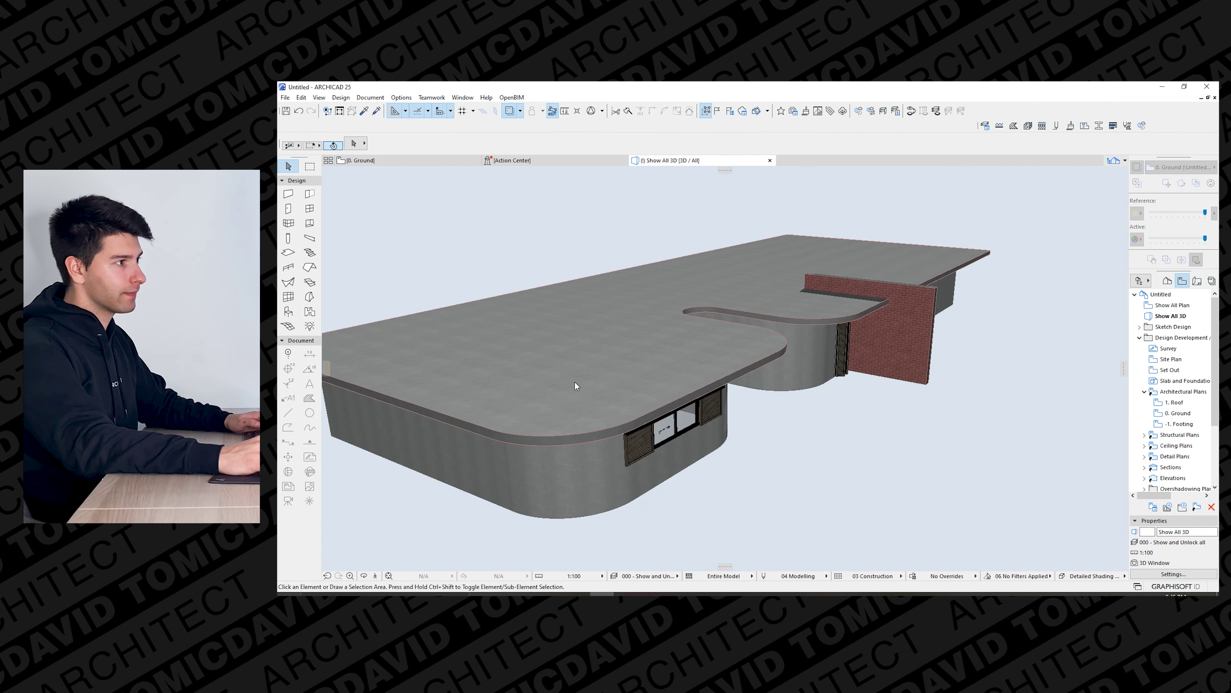
pyautogui.keyDown('shift'); pyautogui.moveTo(747, 451); pyautogui.dragTo(849, 357, button='middle'); pyautogui.keyUp('shift')
pyautogui.keyDown('shift'); pyautogui.moveTo(887, 407); pyautogui.dragTo(826, 435, button='middle'); pyautogui.keyUp('shift')
pyautogui.scroll(-1, 953, 463)
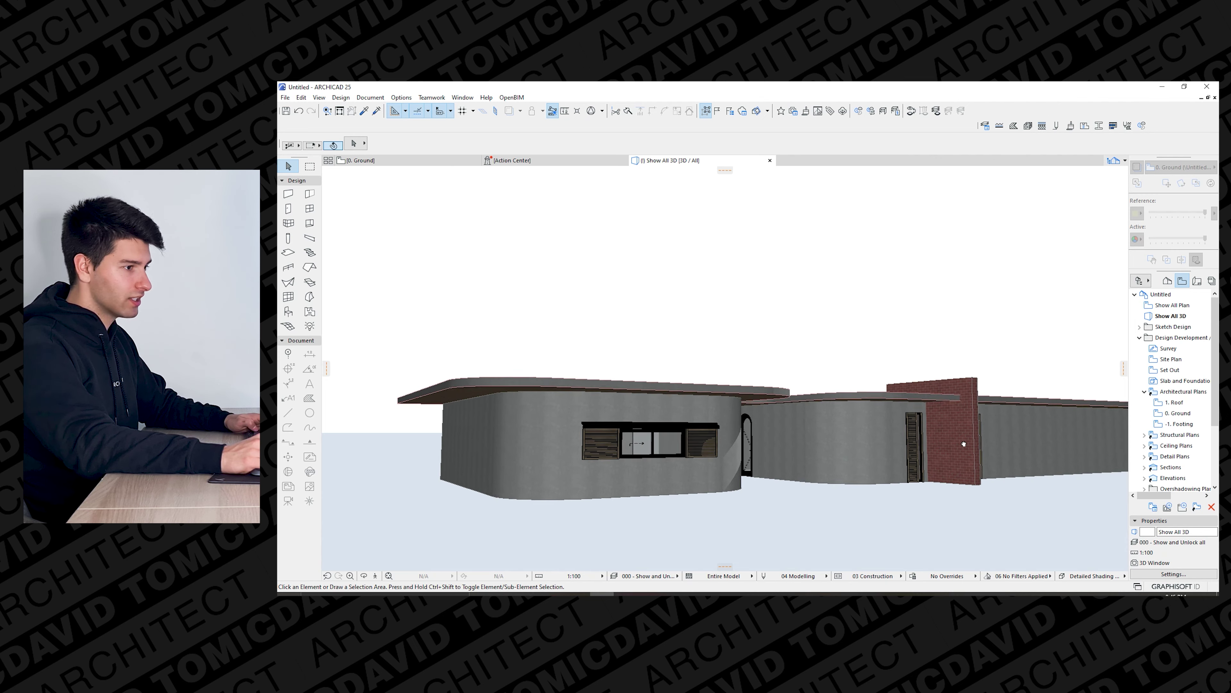
pyautogui.keyDown('shift'); pyautogui.moveTo(962, 443); pyautogui.dragTo(643, 388, button='middle'); pyautogui.keyUp('shift')
pyautogui.scroll(-2, 681, 422)
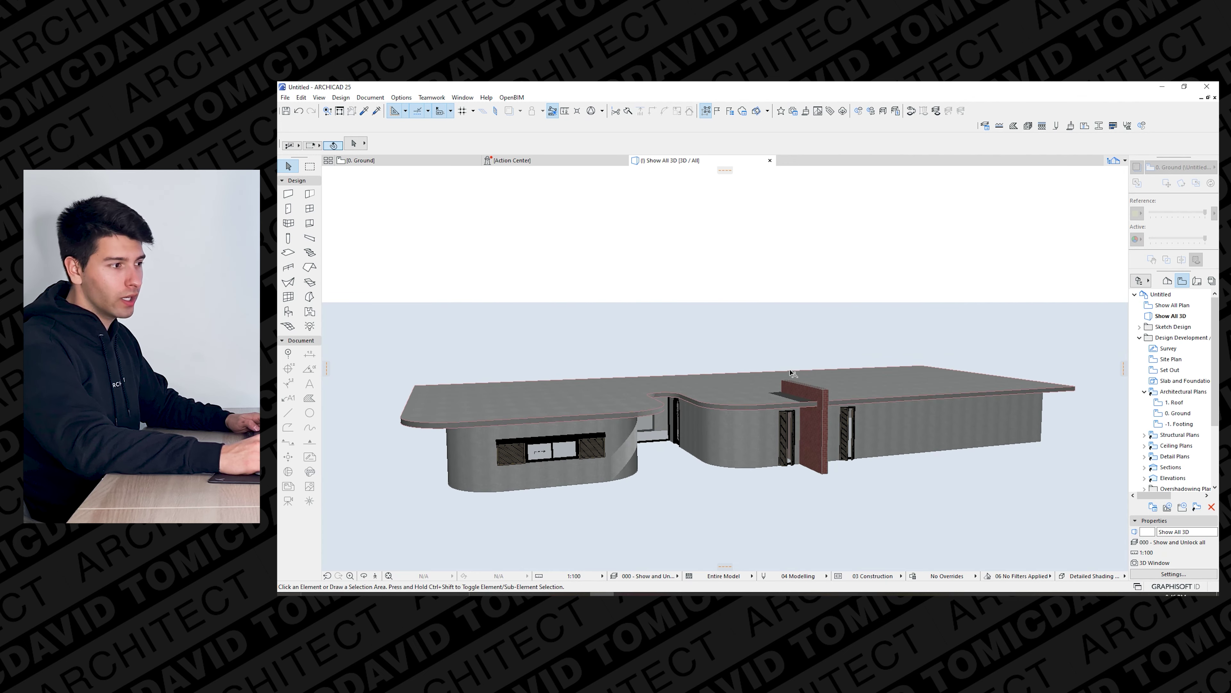
pyautogui.scroll(1, 826, 461)
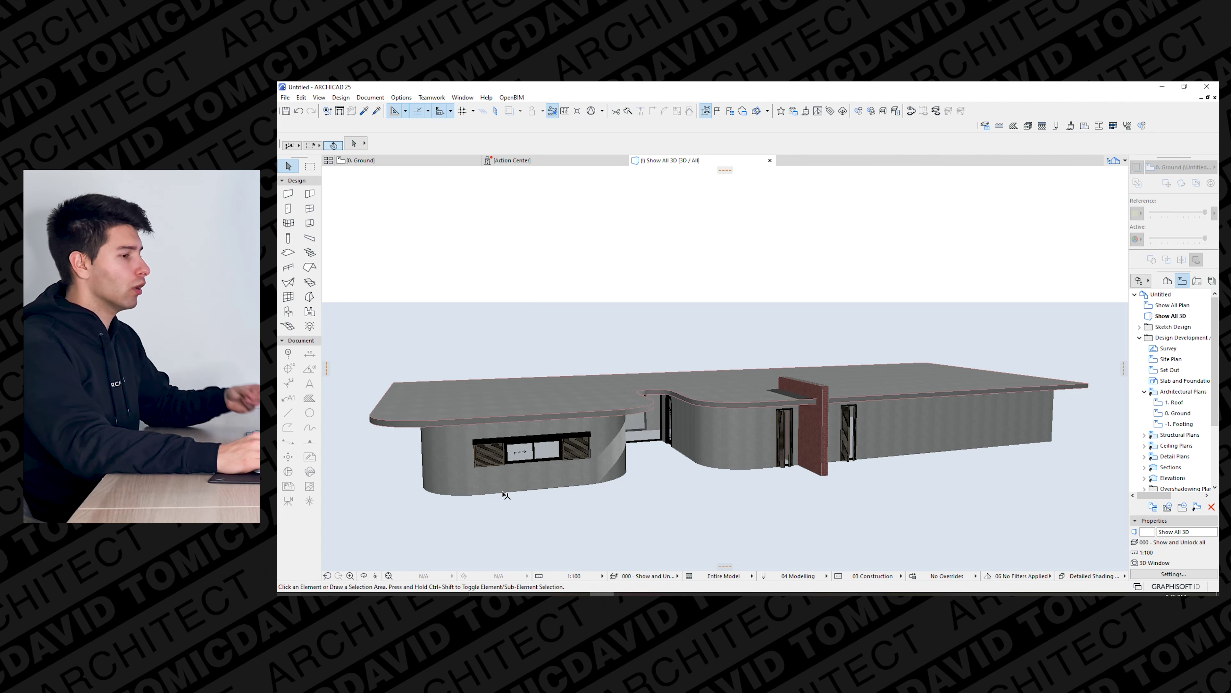
# Set the default column size to 120 x 35 mm on the 0. Ground plan, with a top offset of 0 from the 1. Roof storey.
pyautogui.moveTo(411, 161)
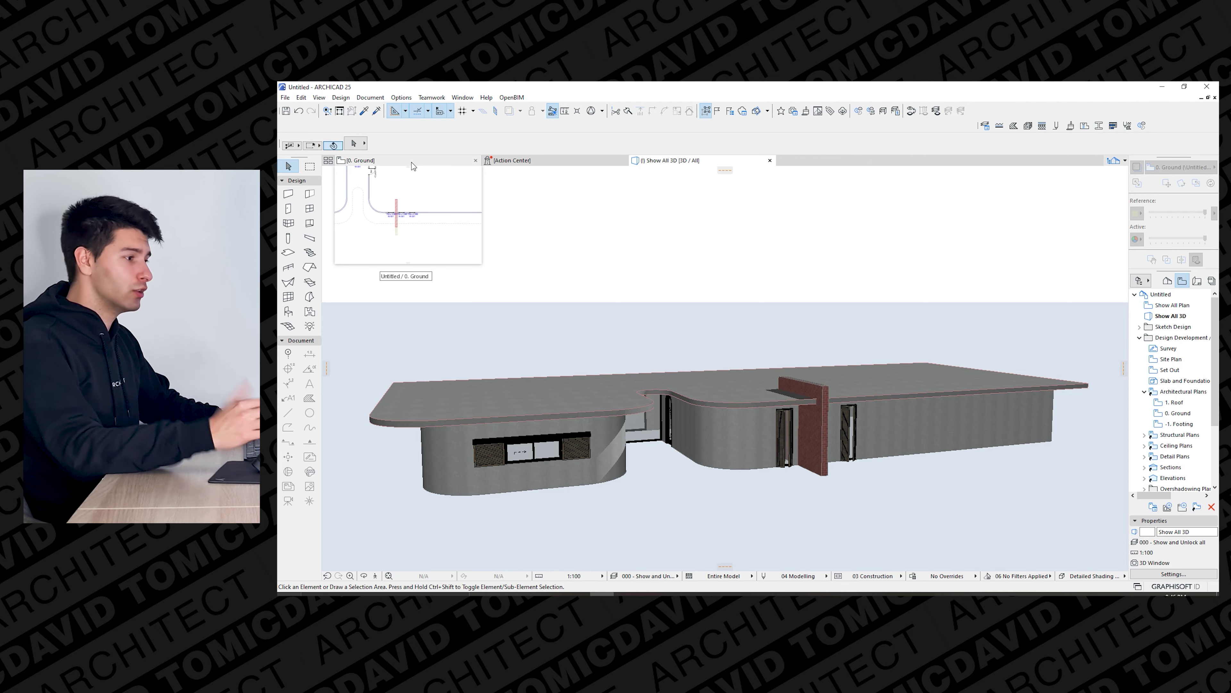
pyautogui.click(412, 163)
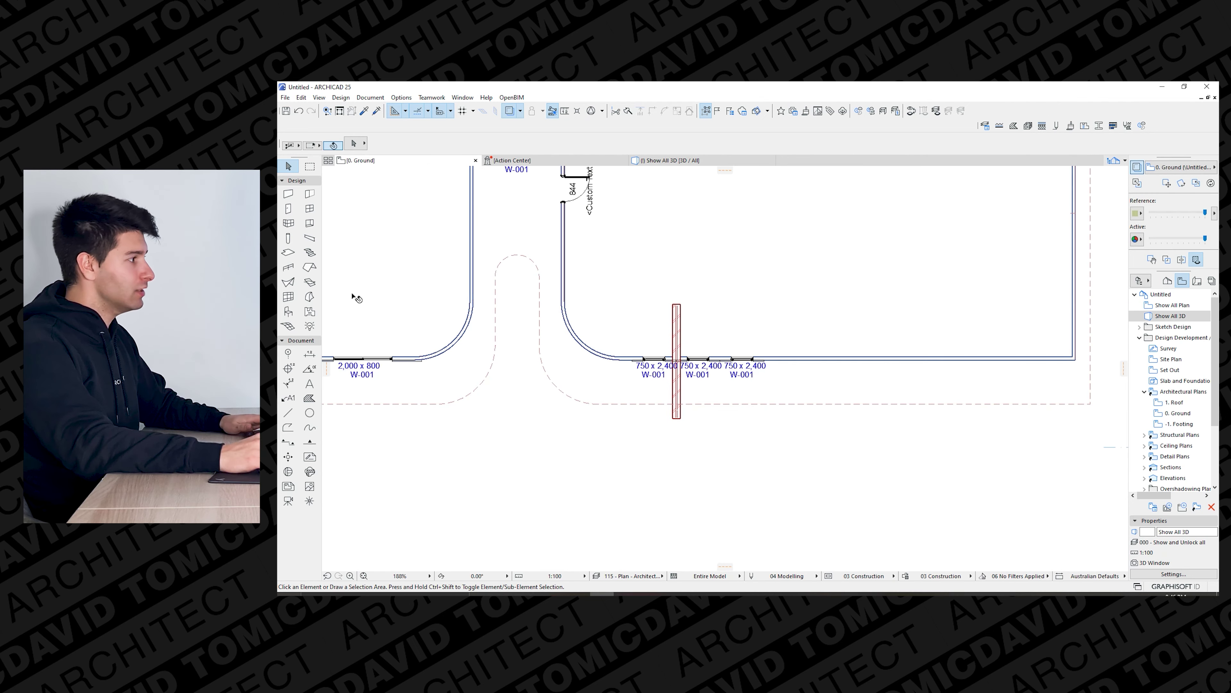
pyautogui.click(289, 238)
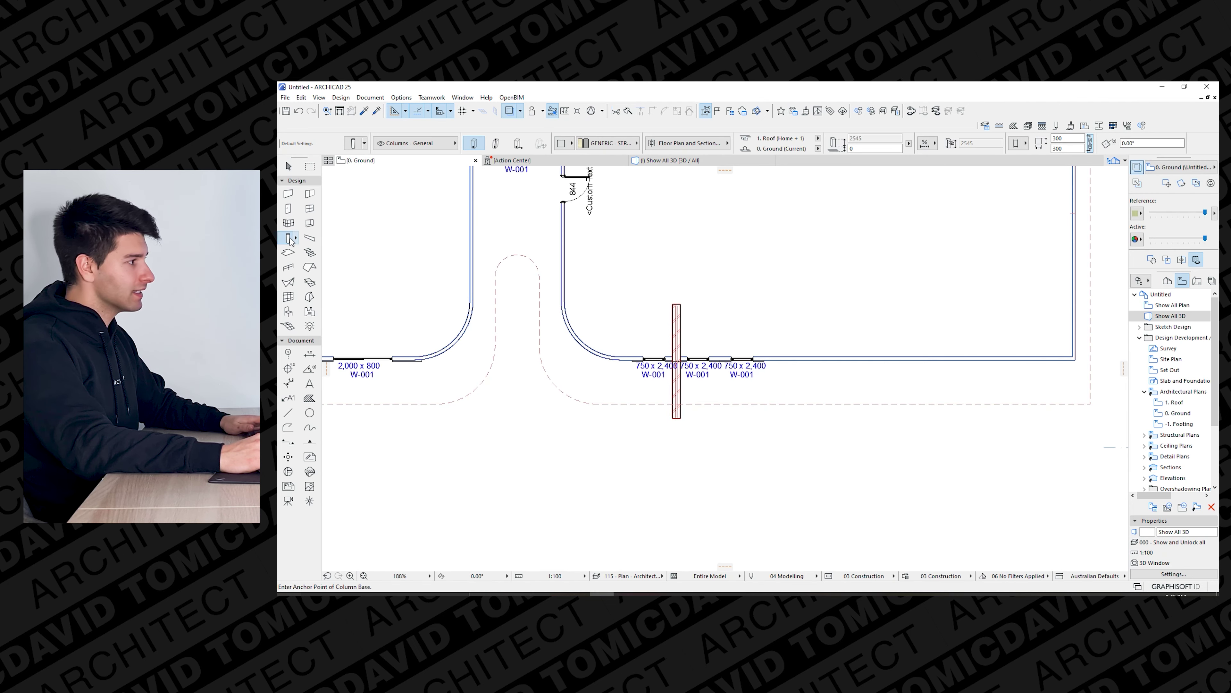
pyautogui.click(353, 143)
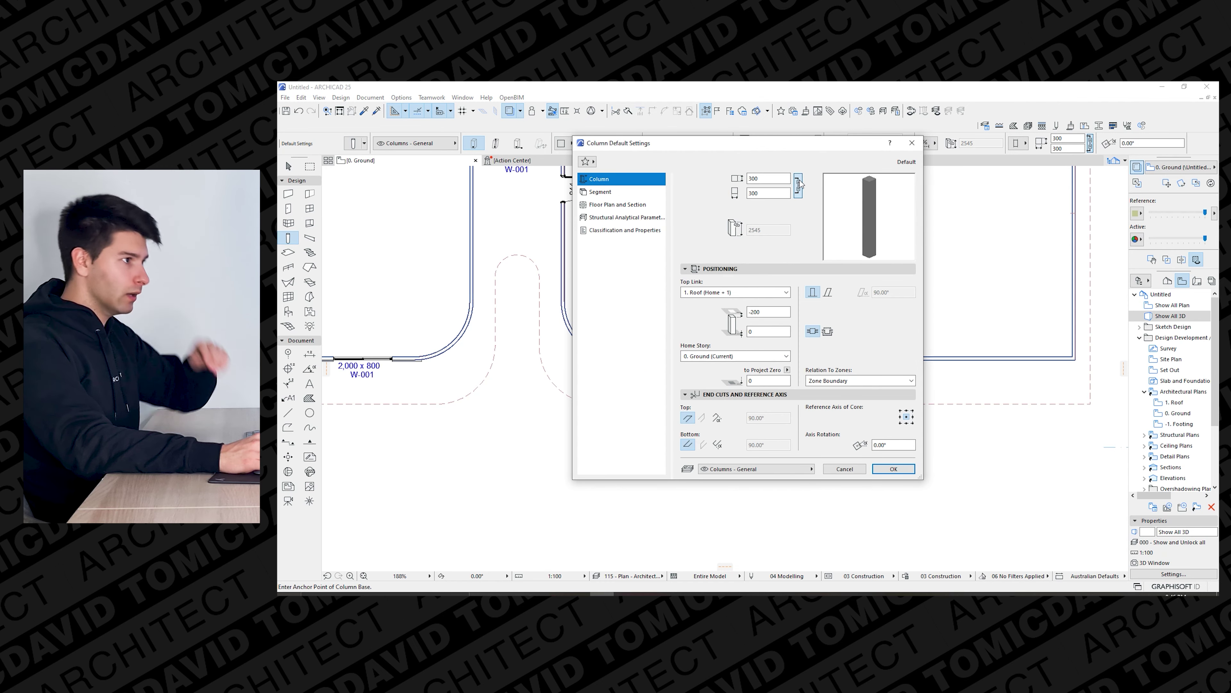
pyautogui.doubleClick(776, 185)
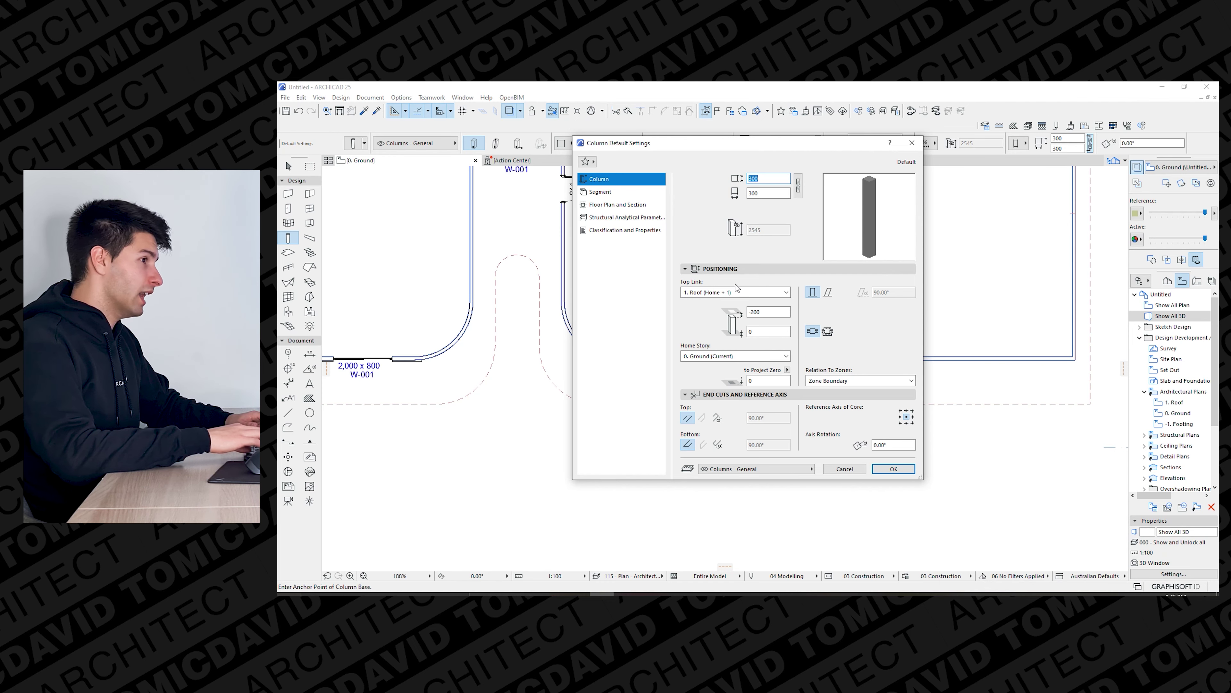
pyautogui.write('70')
pyautogui.press('Tab')
pyautogui.write('35')
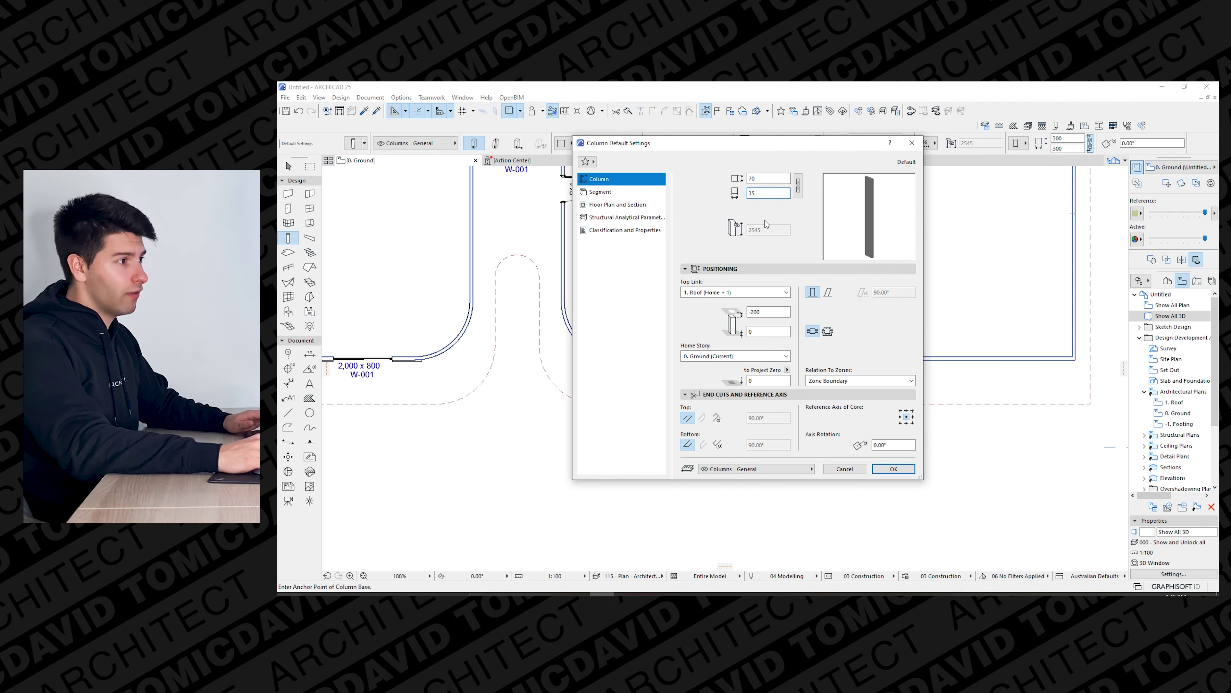
pyautogui.moveTo(763, 178); pyautogui.dragTo(721, 187)
pyautogui.write('120')
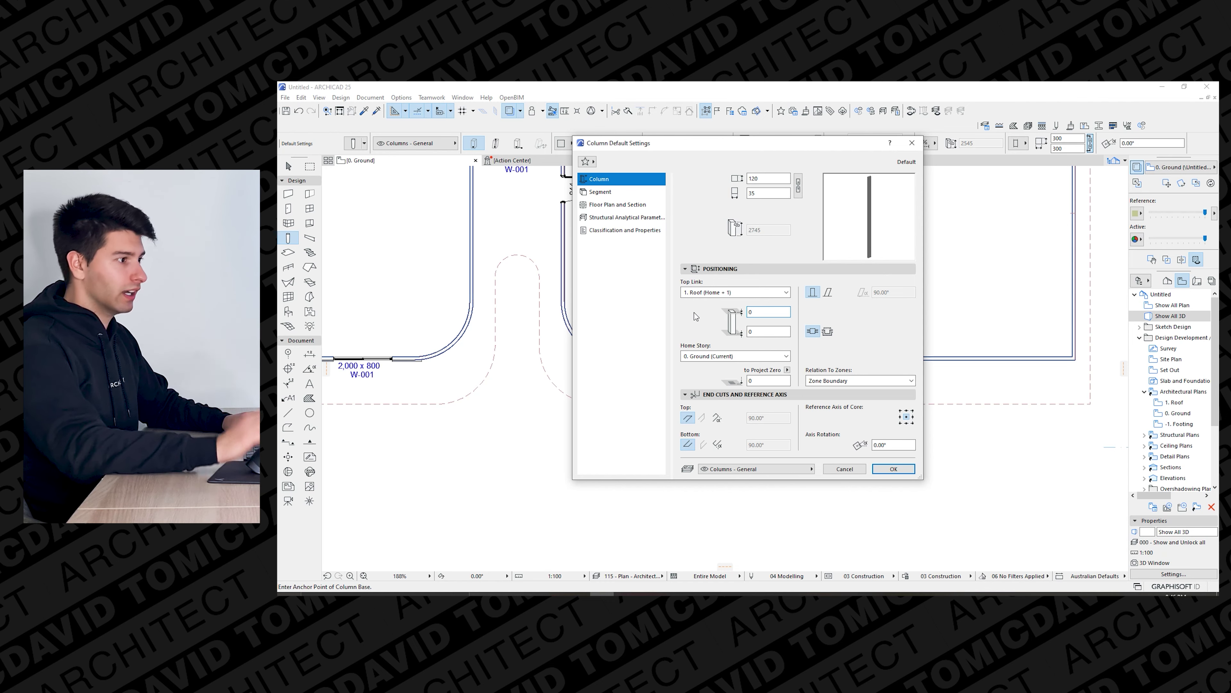
# Assign the Timber - Battens building material to the default column's segment structure.
pyautogui.click(611, 193)
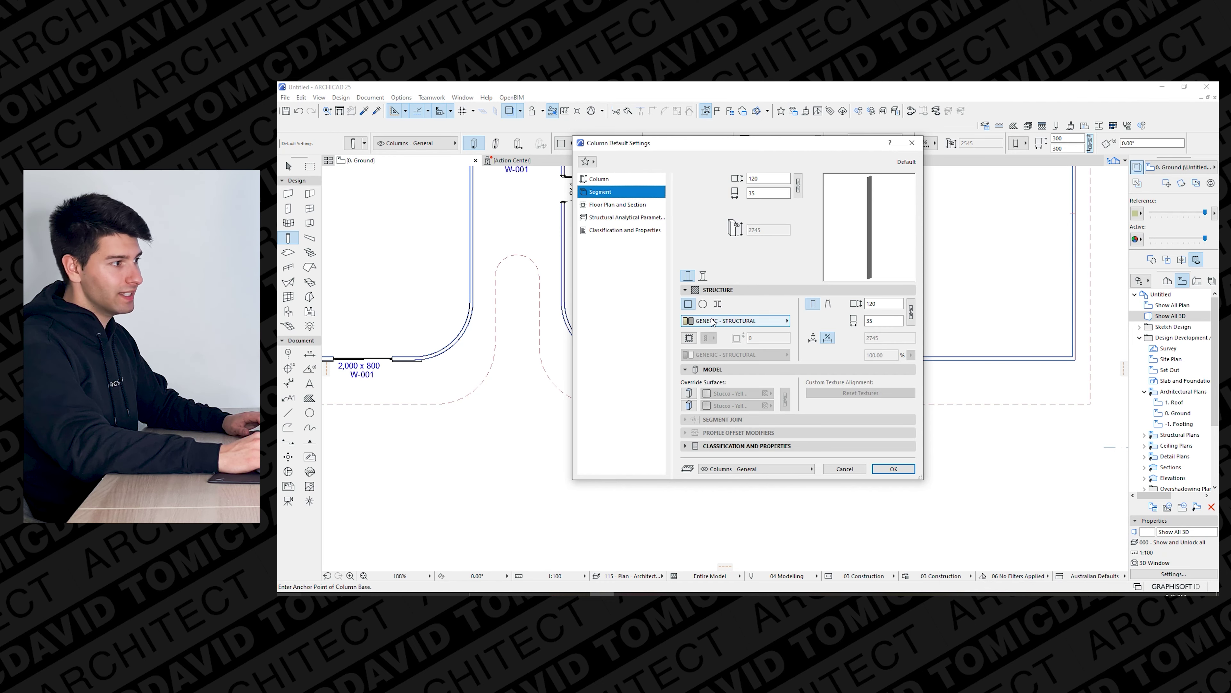
pyautogui.click(744, 322)
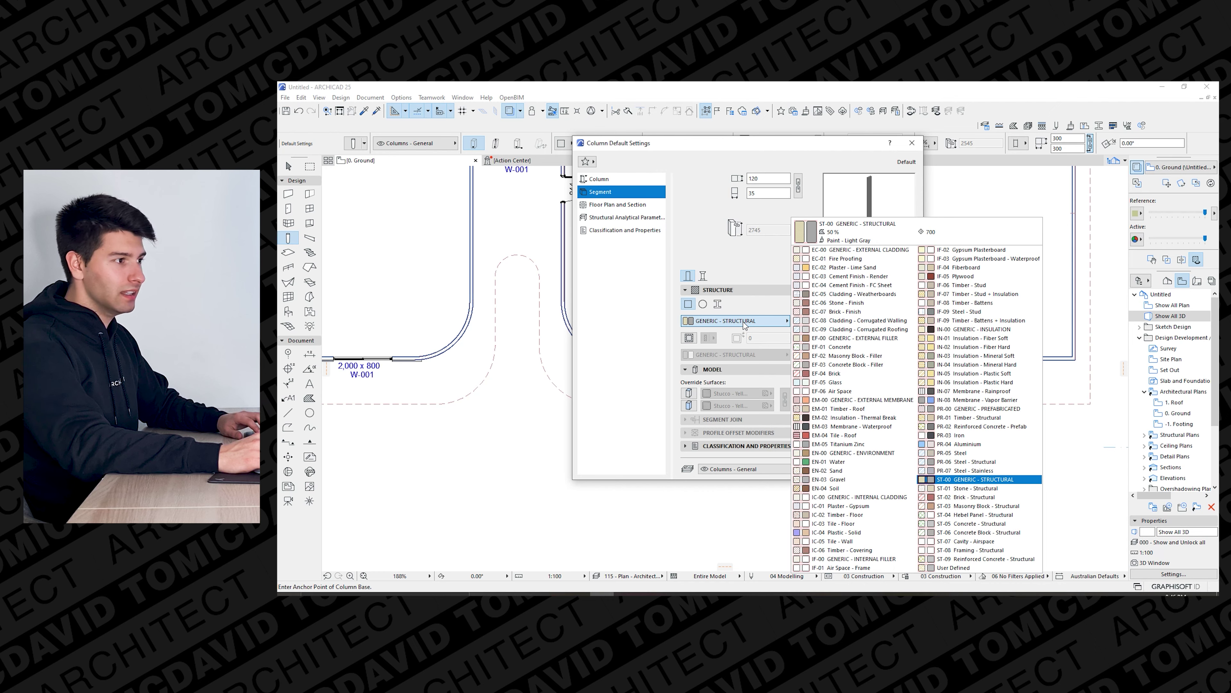
pyautogui.click(744, 322)
pyautogui.click(730, 323)
pyautogui.press('t')
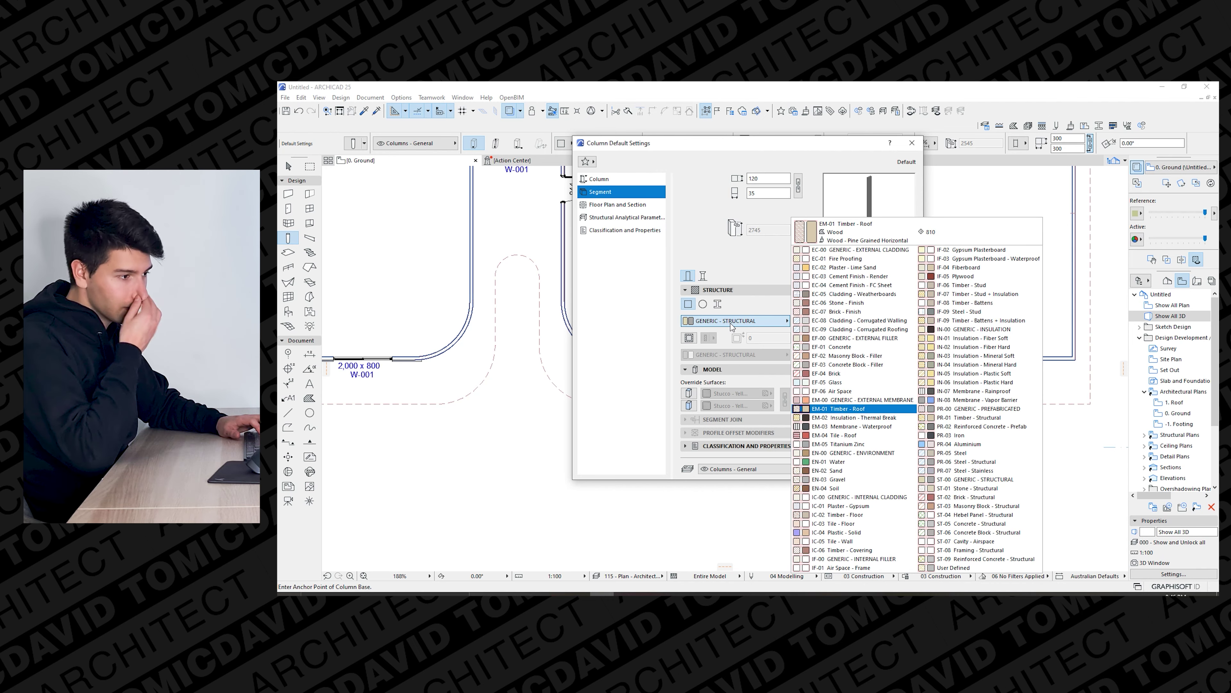
pyautogui.write('if-07')
pyautogui.press('Down')
pyautogui.press('Return')
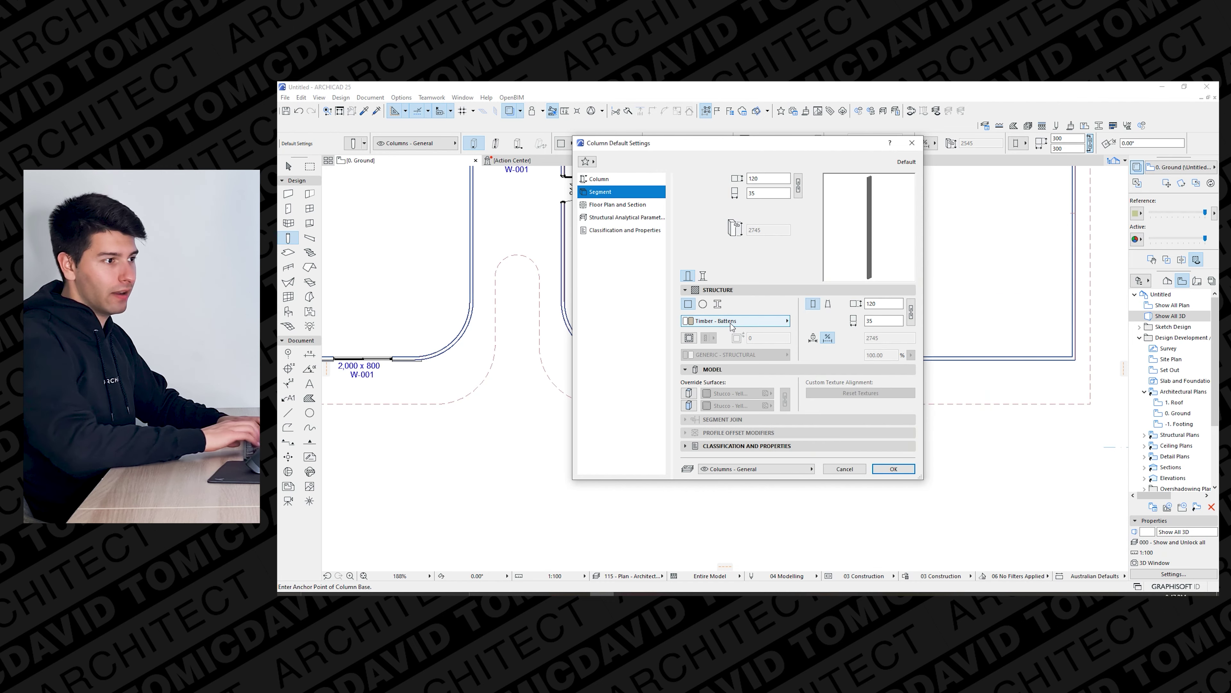
# Override both surfaces of the default column segment with the pine-grained wood surface and apply the column settings.
pyautogui.click(698, 404)
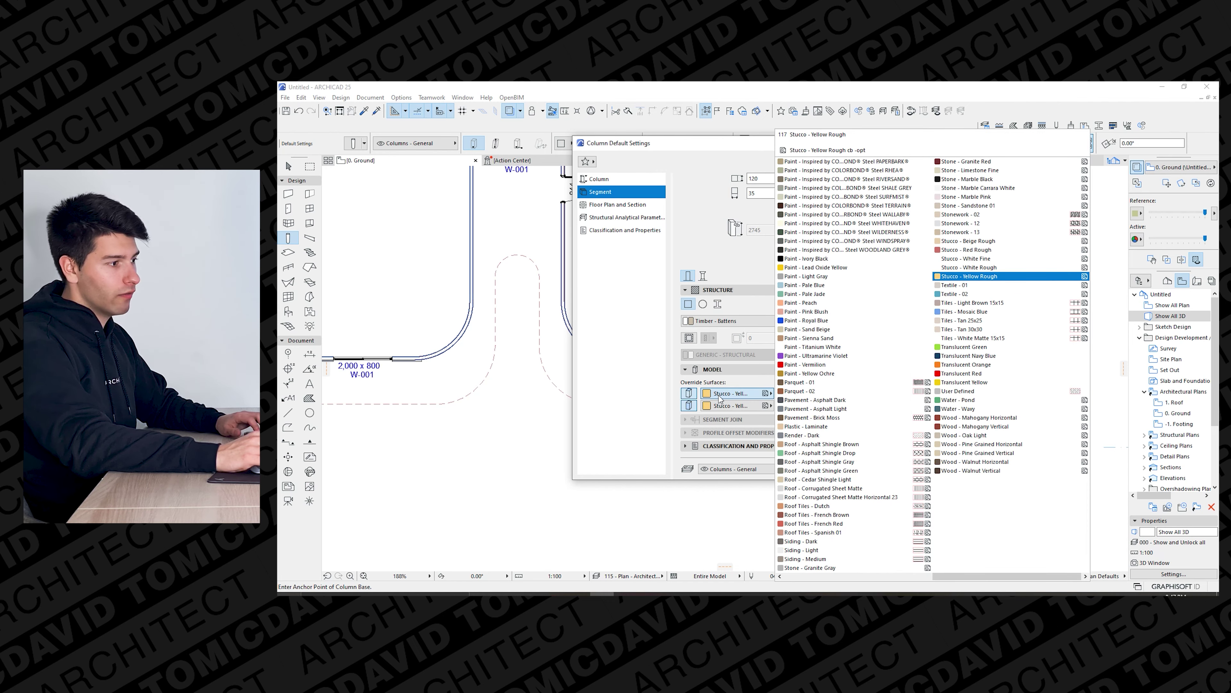
pyautogui.click(1022, 443)
pyautogui.click(785, 398)
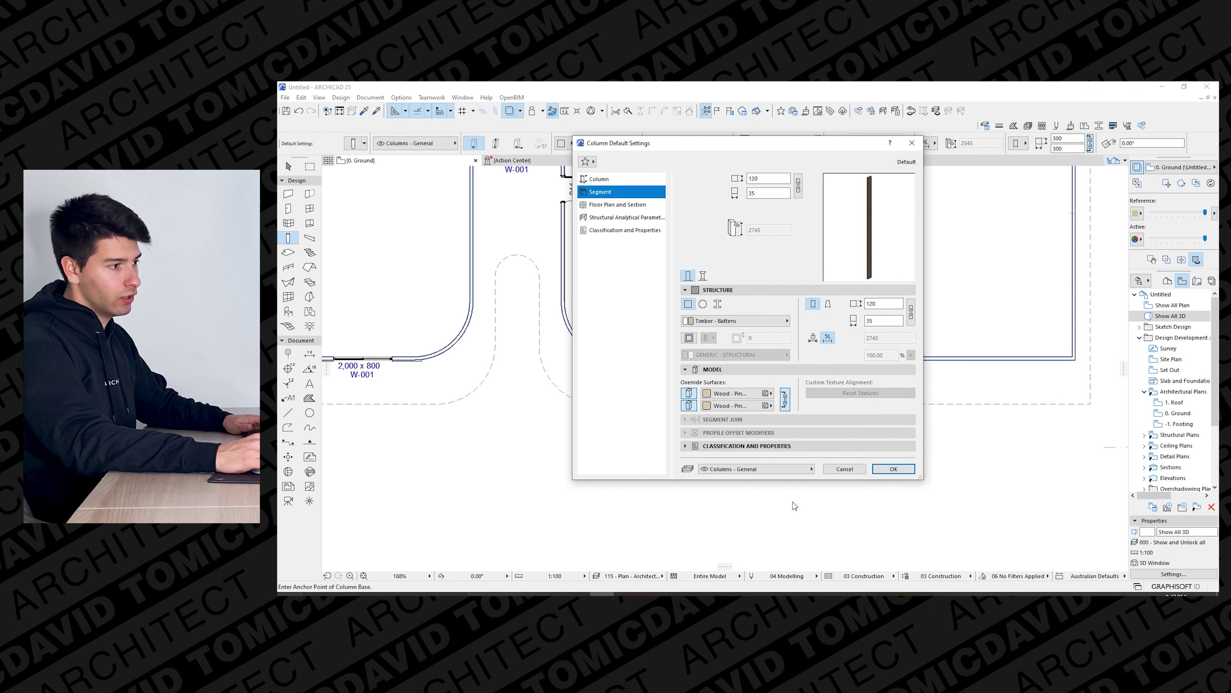
pyautogui.click(894, 468)
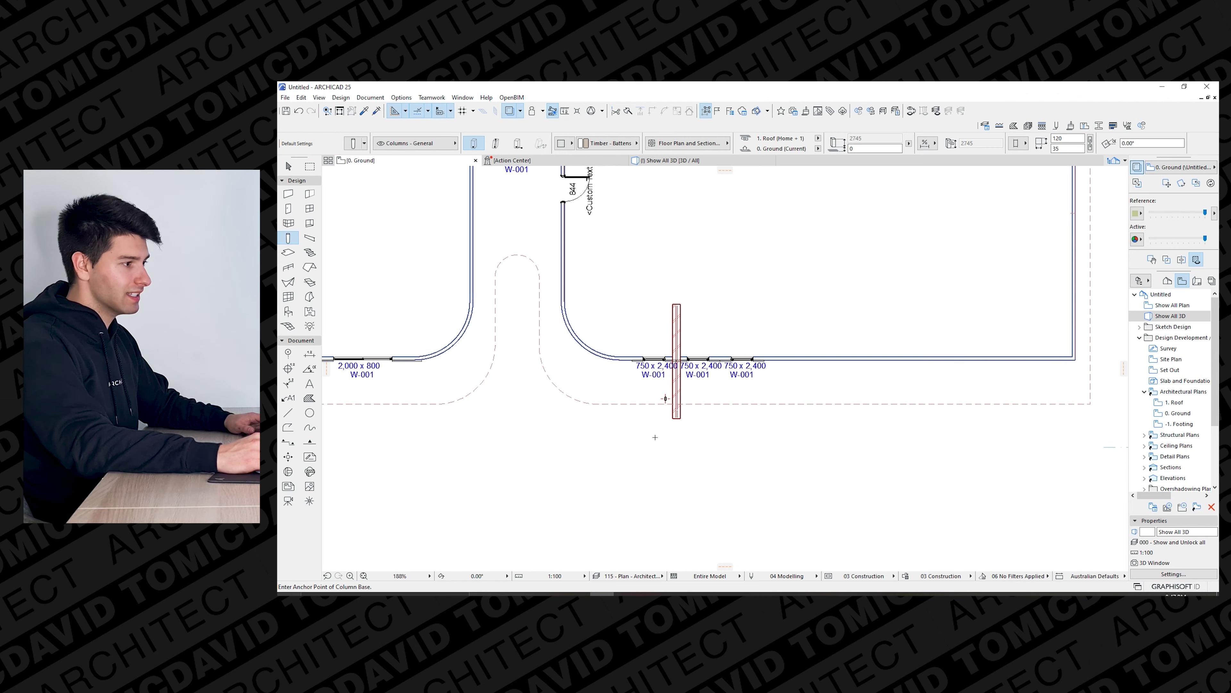
# Place a timber column beside the brick wall and move it to the roof edge, leaving a small gap from the wall.
pyautogui.scroll(10, 667, 402)
pyautogui.press('Escape')
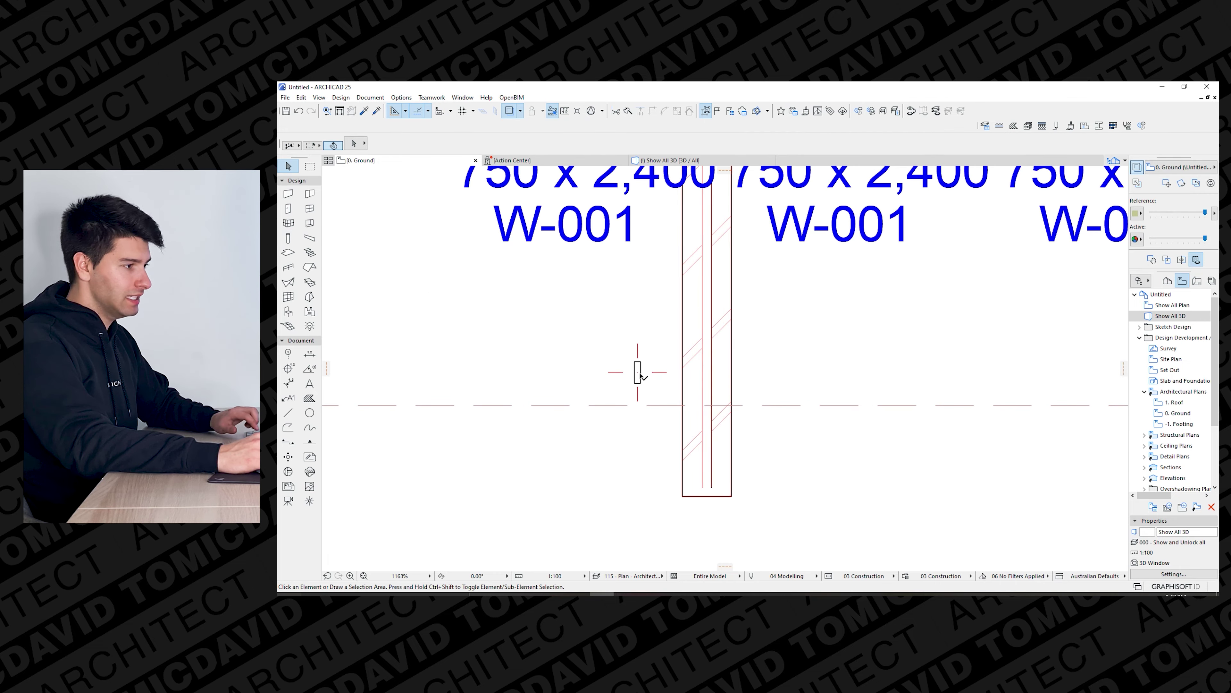
pyautogui.click(638, 373)
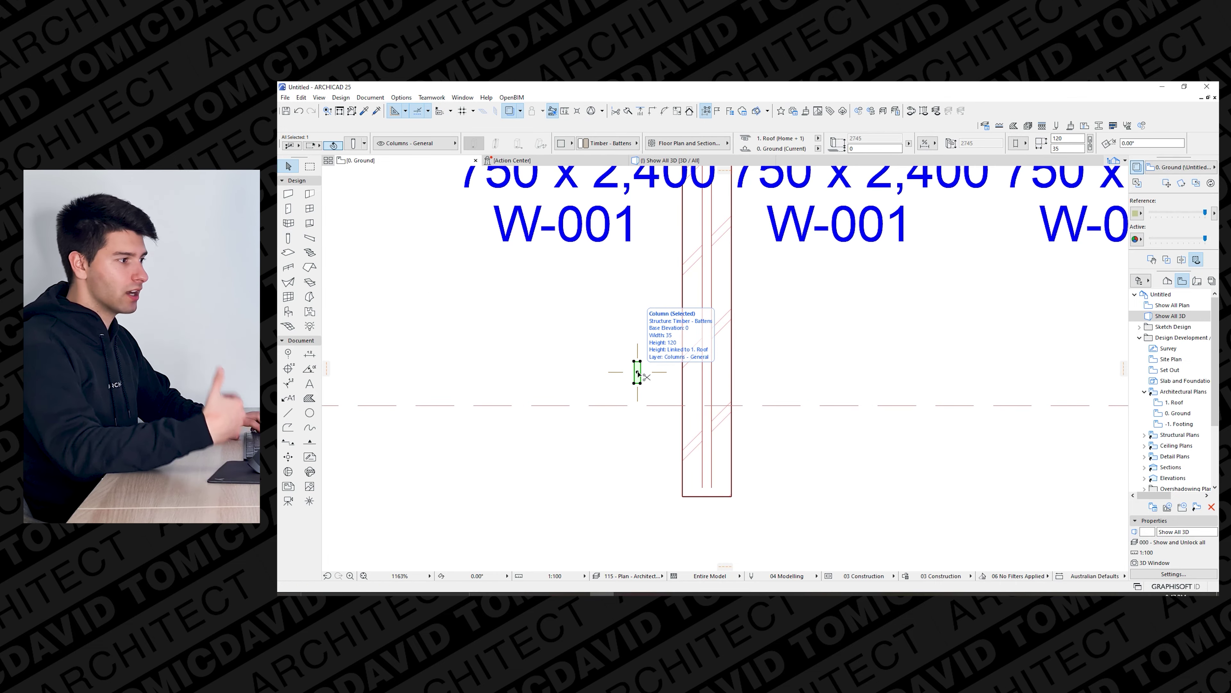
pyautogui.hotkey('ctrl', 'd')
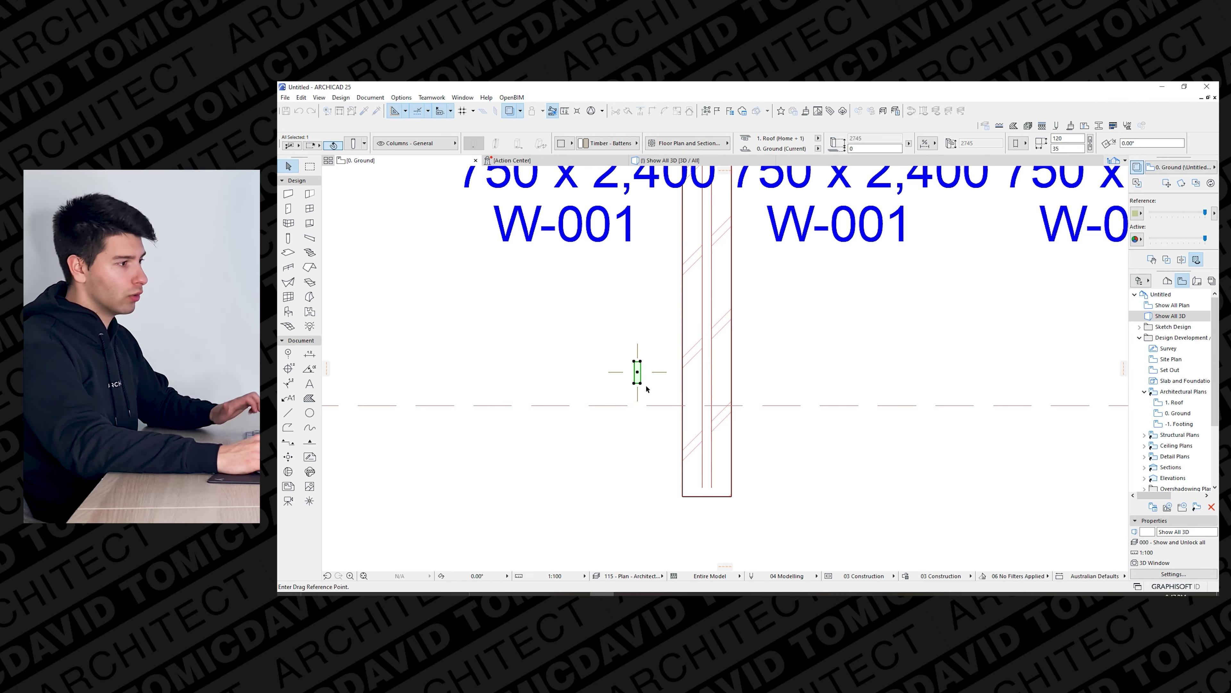
pyautogui.click(641, 383)
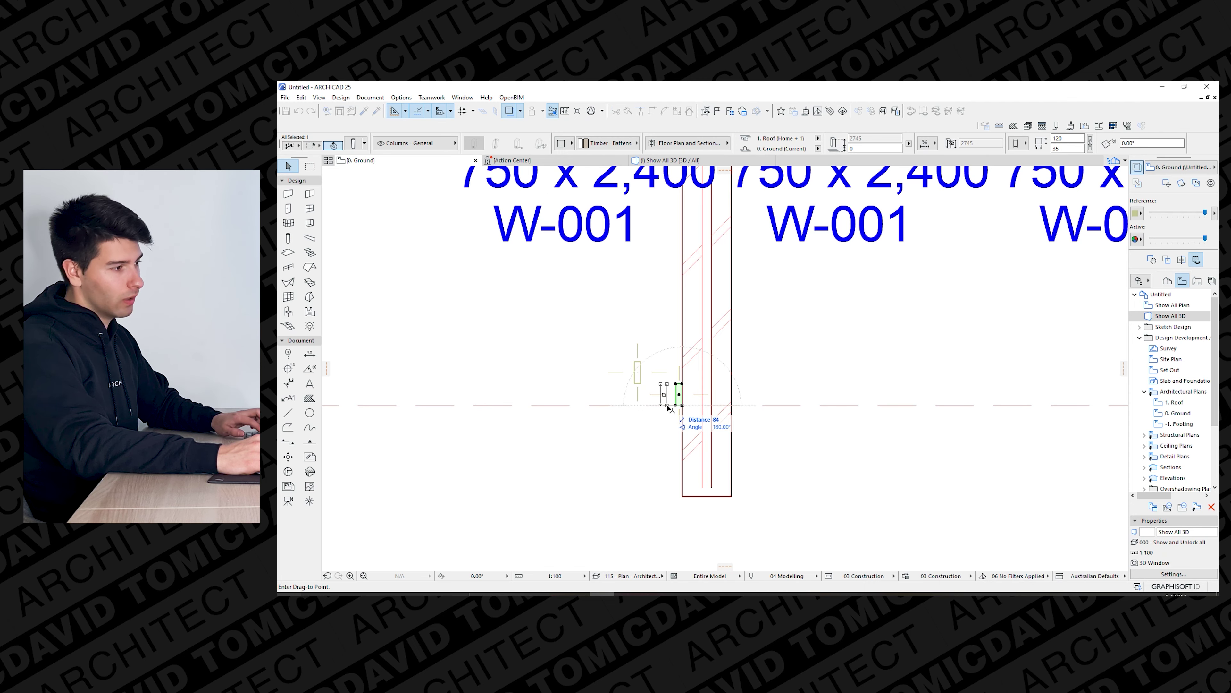
pyautogui.press('Return')
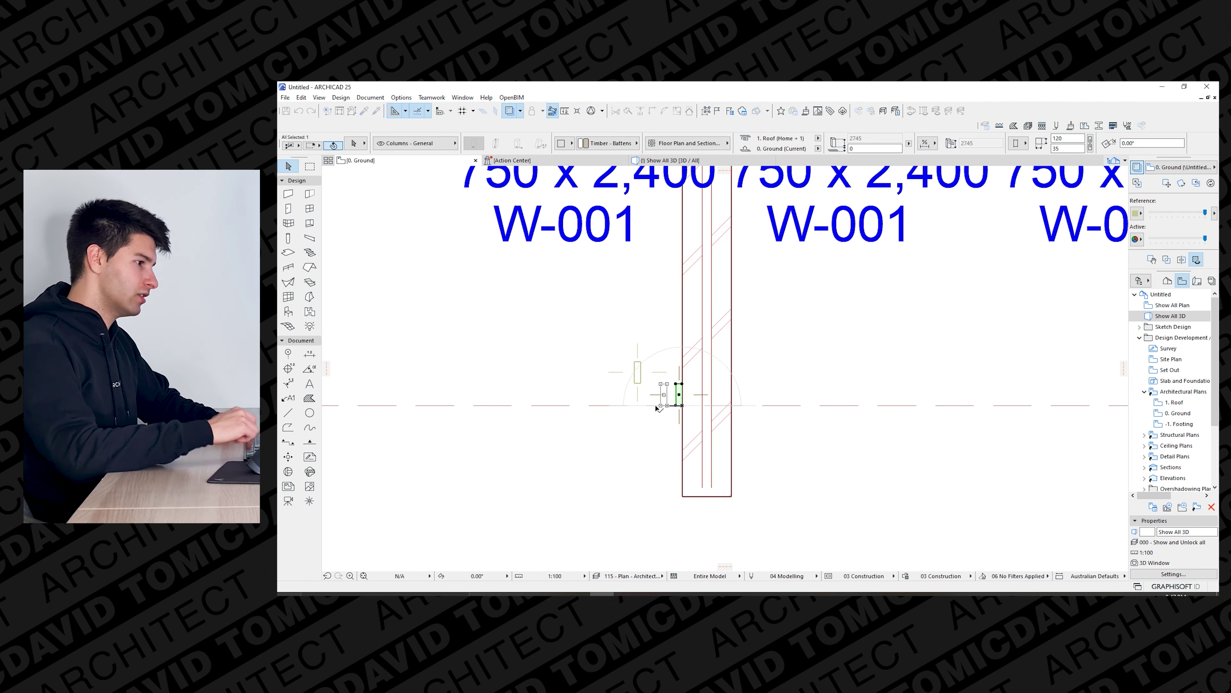
pyautogui.press('Escape')
# Check the timber column beneath the roof overhang in 3D and move it inward from the roof edge by its own 120 mm depth.
pyautogui.click(659, 160)
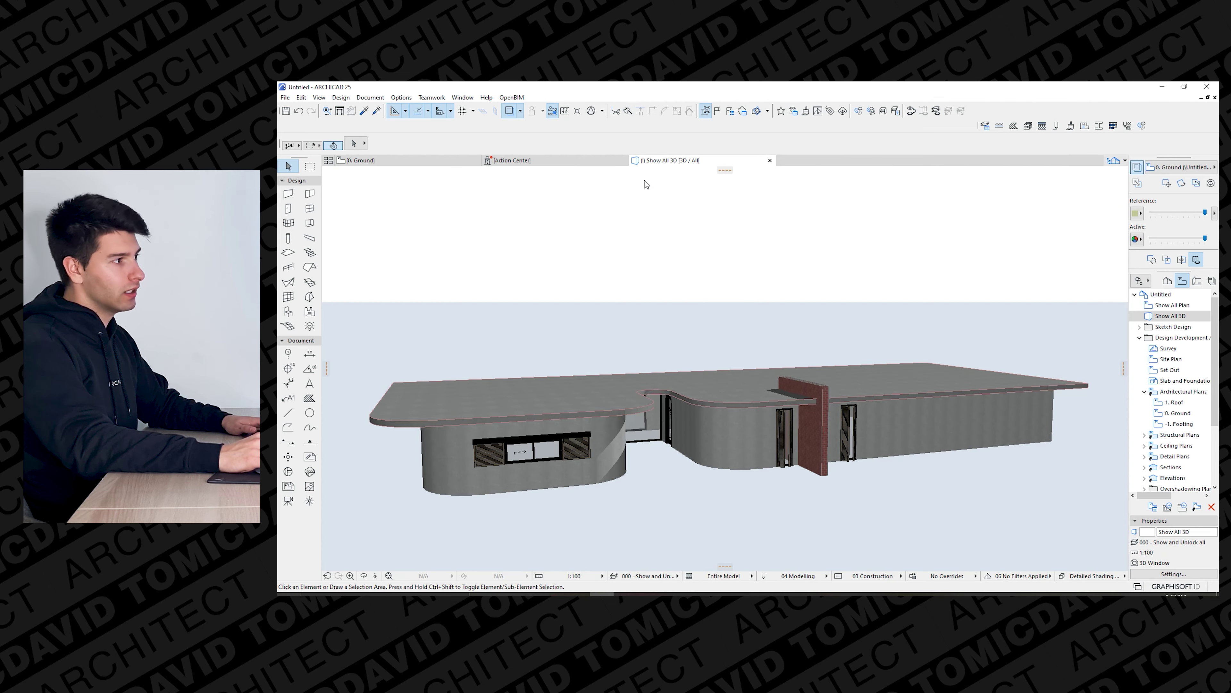
pyautogui.scroll(4, 786, 457)
pyautogui.scroll(3, 786, 457)
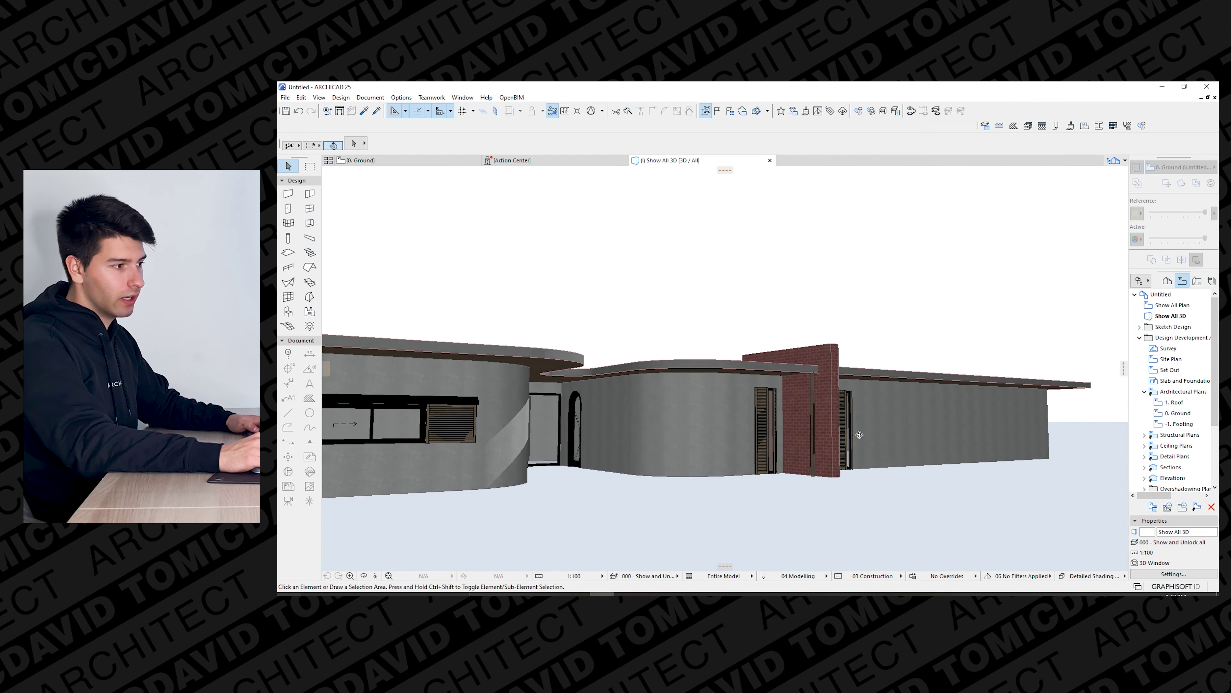
pyautogui.scroll(4, 823, 382)
pyautogui.scroll(4, 823, 382)
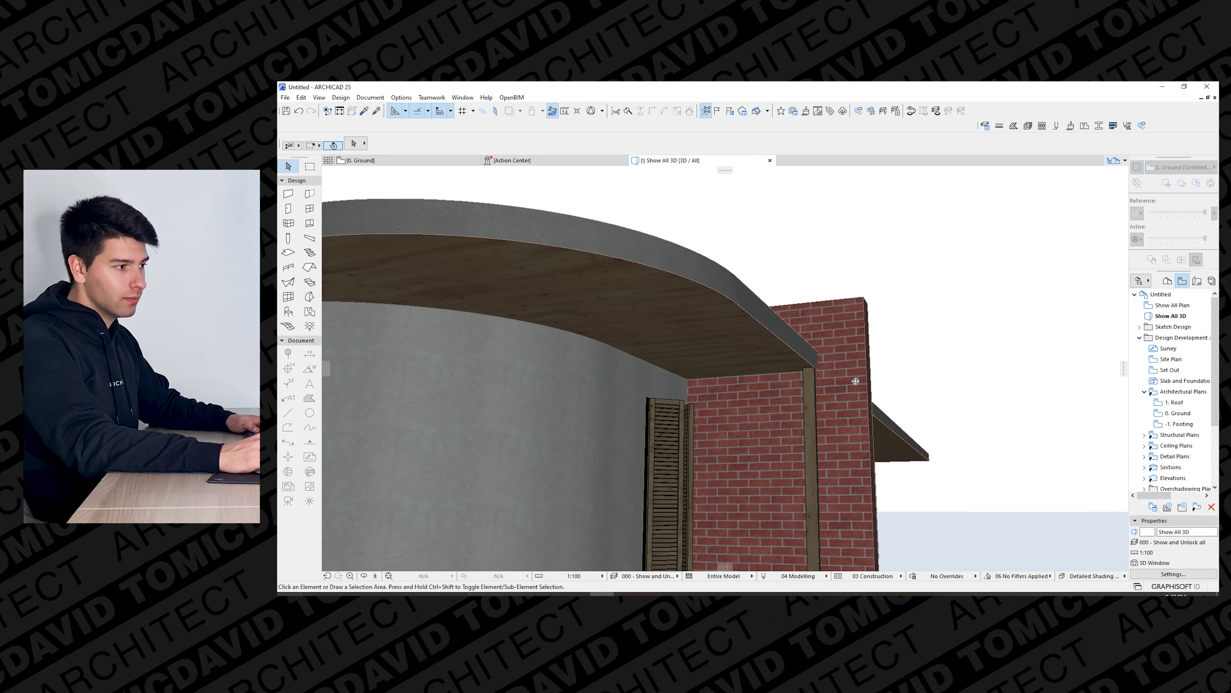
pyautogui.keyDown('shift'); pyautogui.moveTo(810, 388); pyautogui.dragTo(579, 364, button='middle'); pyautogui.keyUp('shift')
pyautogui.click(418, 163)
pyautogui.click(652, 394)
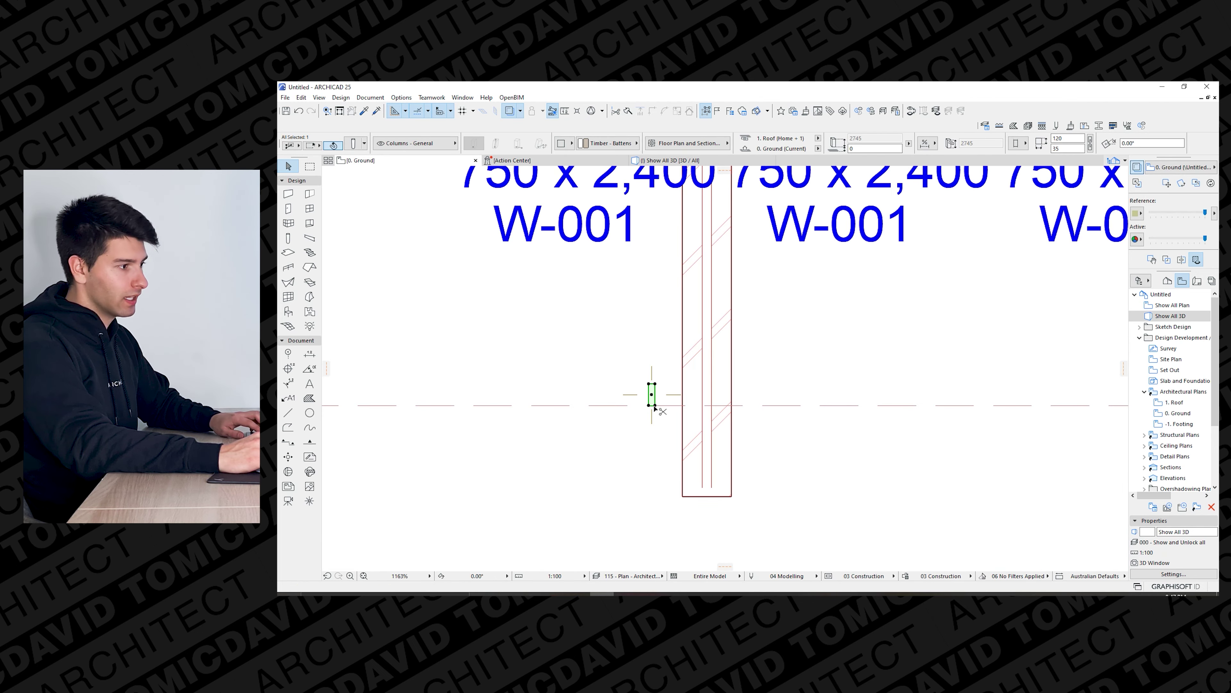
pyautogui.moveTo(652, 393); pyautogui.dragTo(656, 398)
pyautogui.click(656, 383)
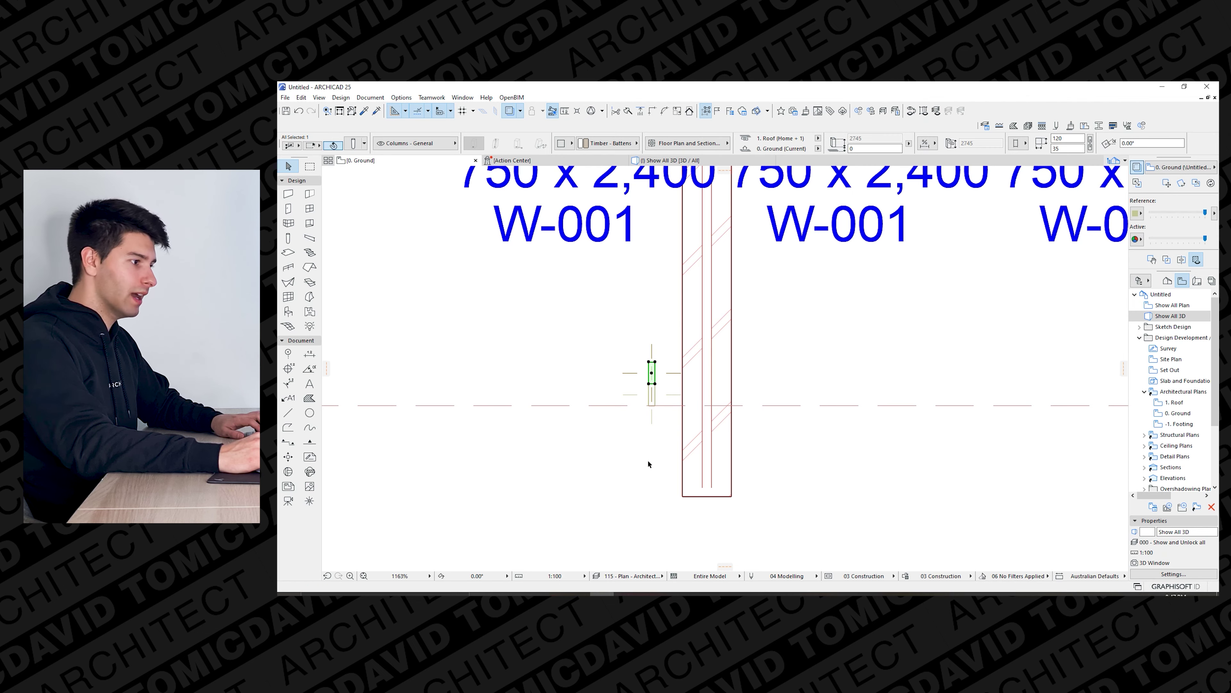
pyautogui.click(648, 462)
pyautogui.click(677, 164)
pyautogui.keyDown('shift'); pyautogui.moveTo(679, 331); pyautogui.dragTo(759, 431, button='middle'); pyautogui.keyUp('shift')
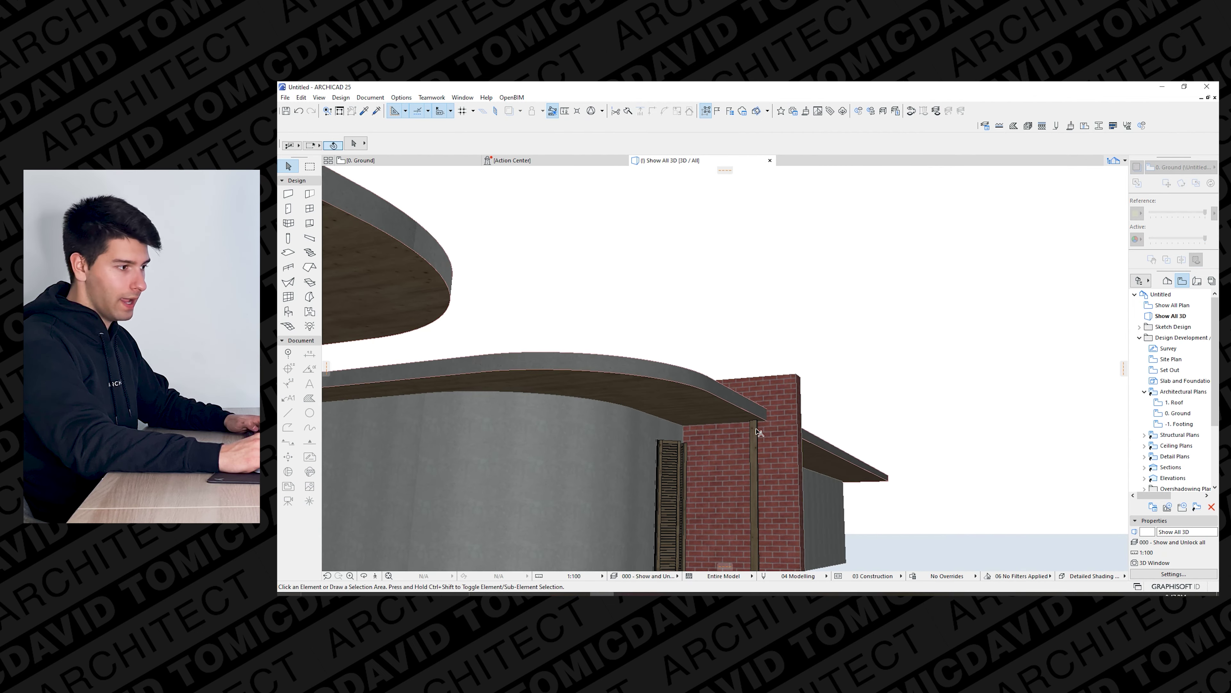
# Create a copy of the roof on the ground plan with all edges offset inward to the centre of the timber column.
pyautogui.press('F2')
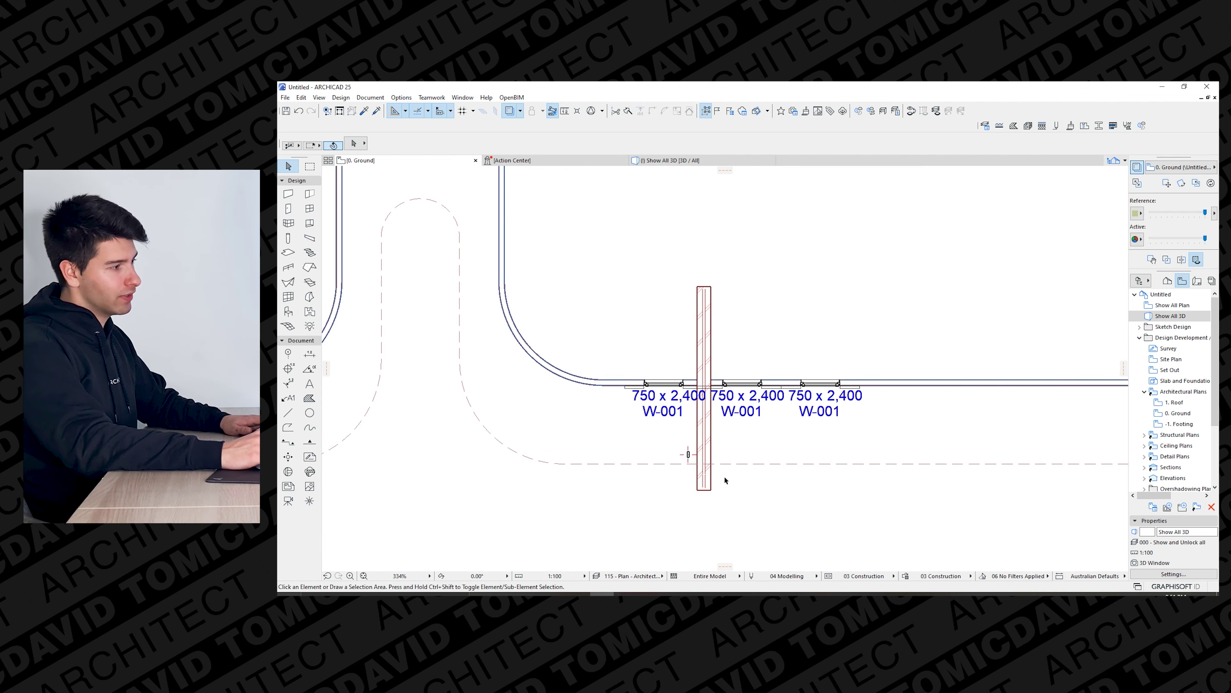
pyautogui.click(645, 464)
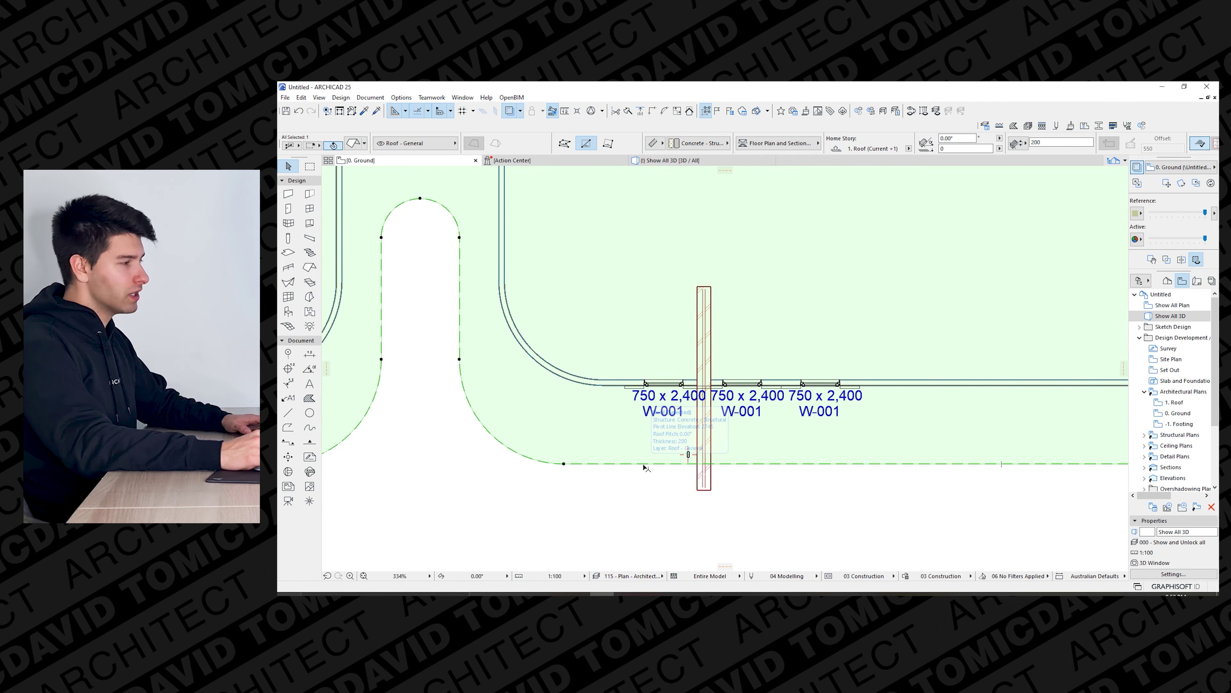
pyautogui.click(643, 463)
pyautogui.click(743, 511)
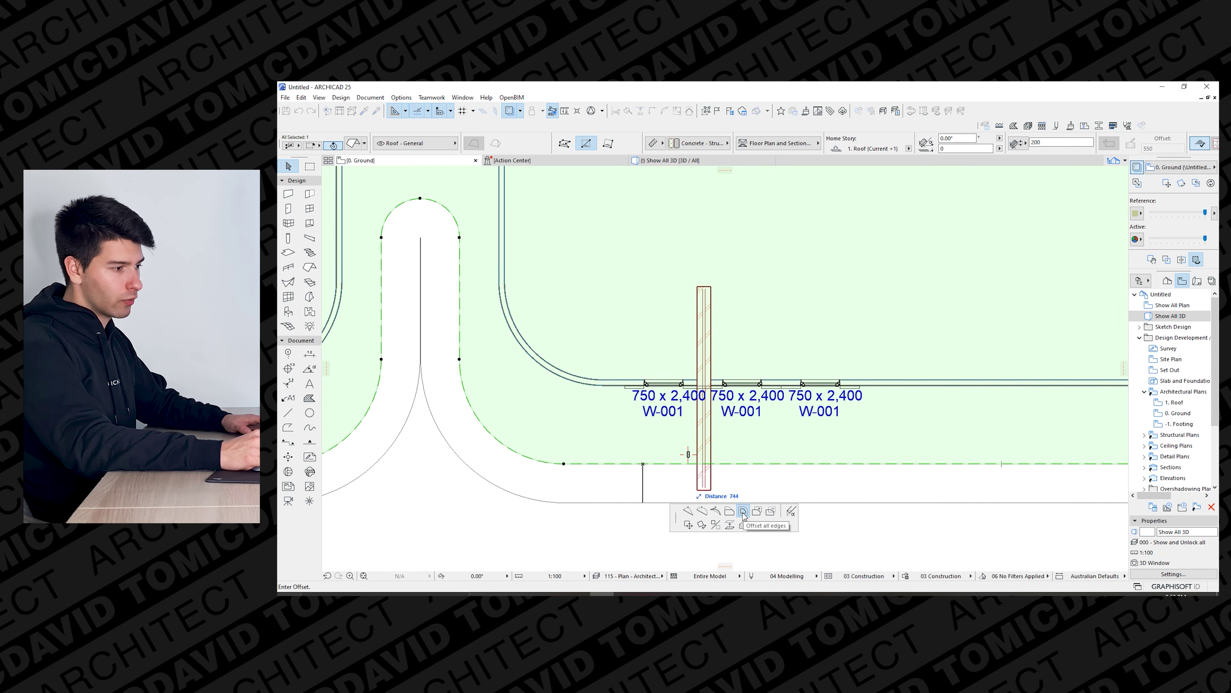
pyautogui.press('super')
pyautogui.press('Escape')
pyautogui.press('Escape')
pyautogui.click(640, 464)
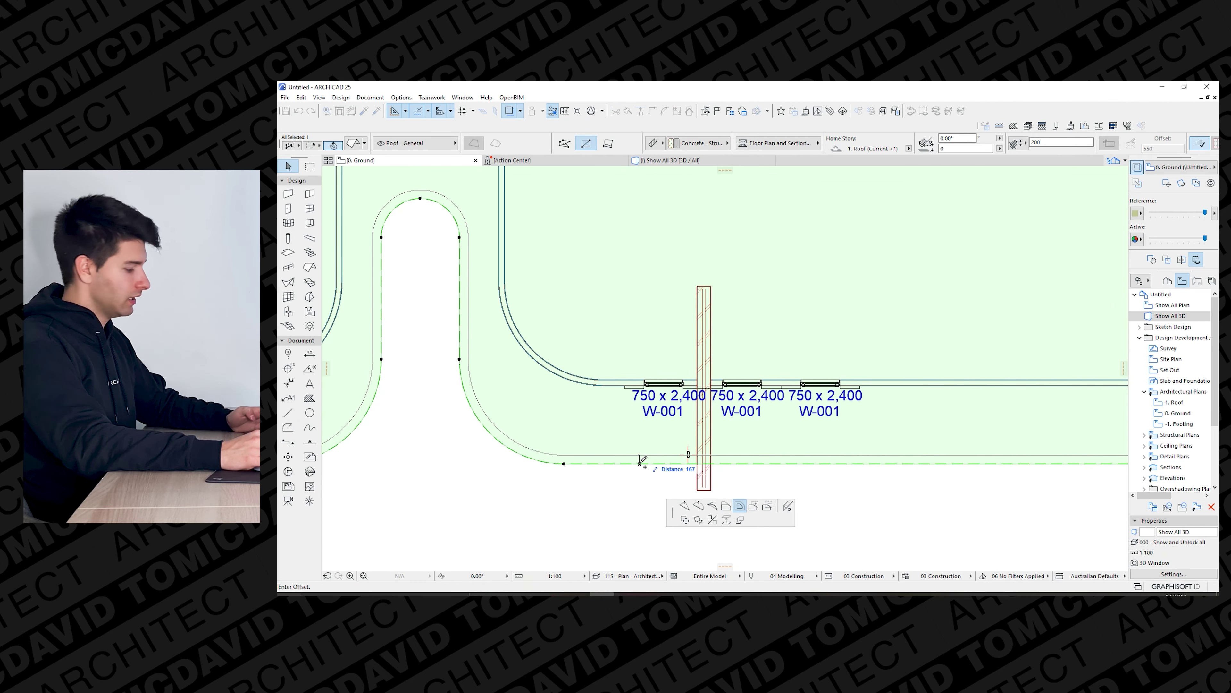
pyautogui.click(693, 458)
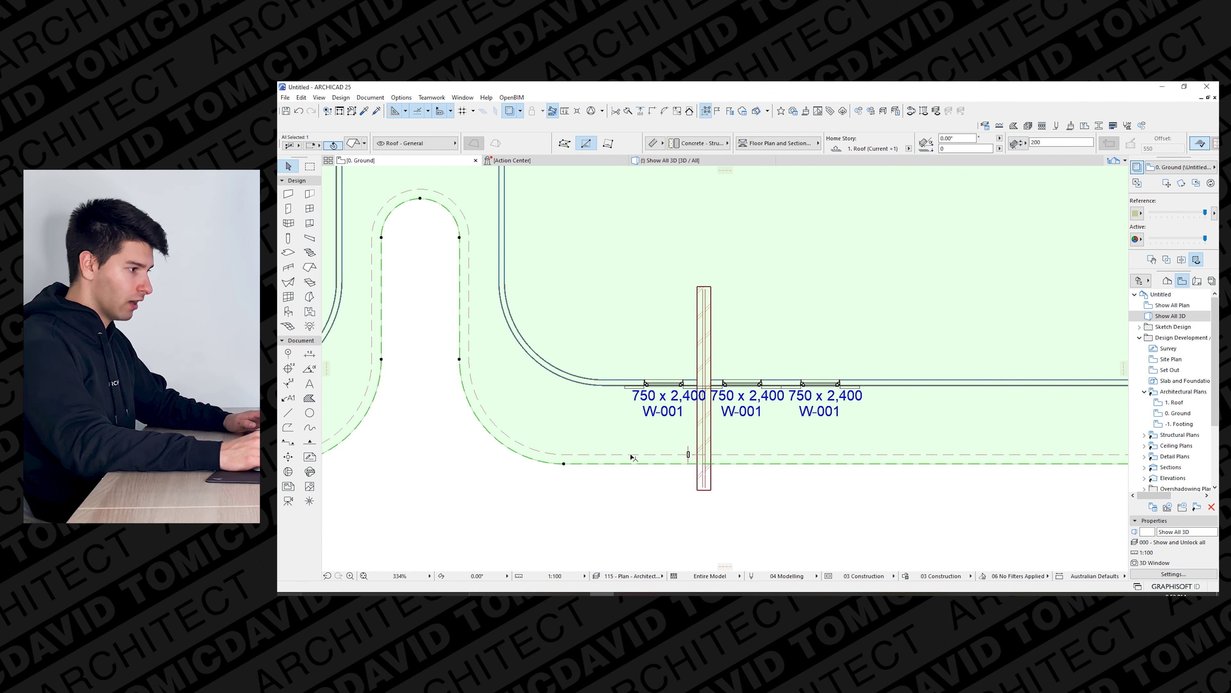
pyautogui.press('Escape')
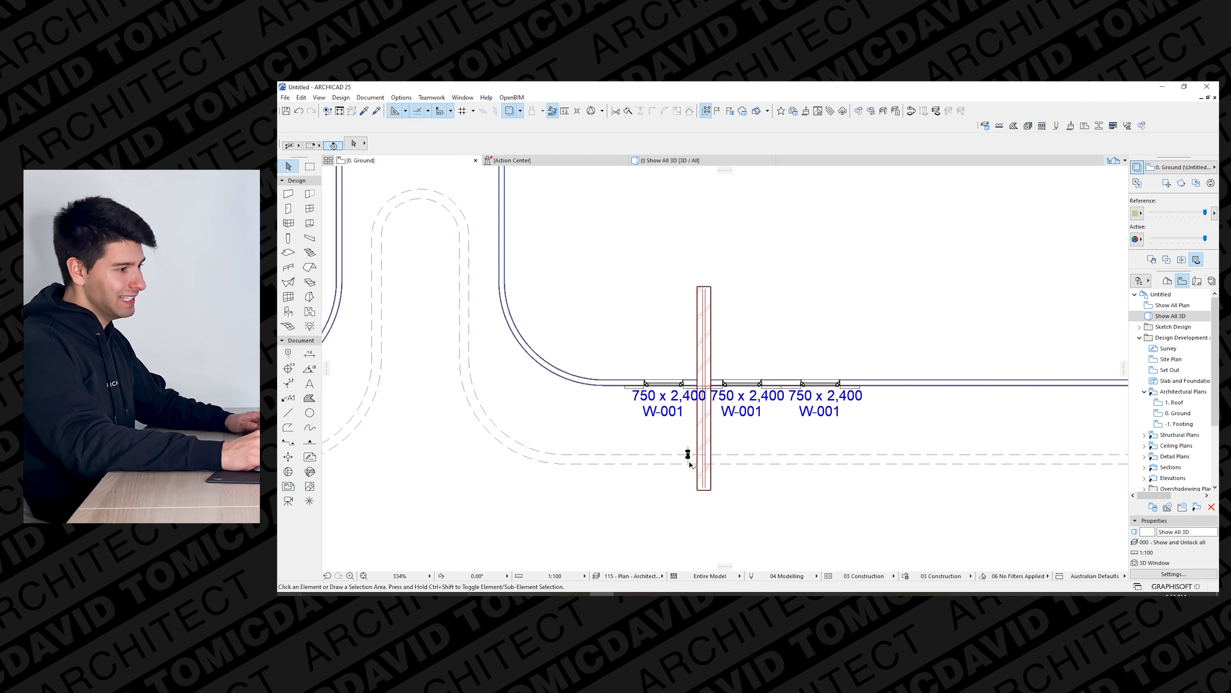
# Multiply the timber column by dragging along the inner roof line, forming a 2377 mm row from the brick wall to the start of the curve.
pyautogui.click(690, 458)
pyautogui.press('m')
pyautogui.click(688, 454)
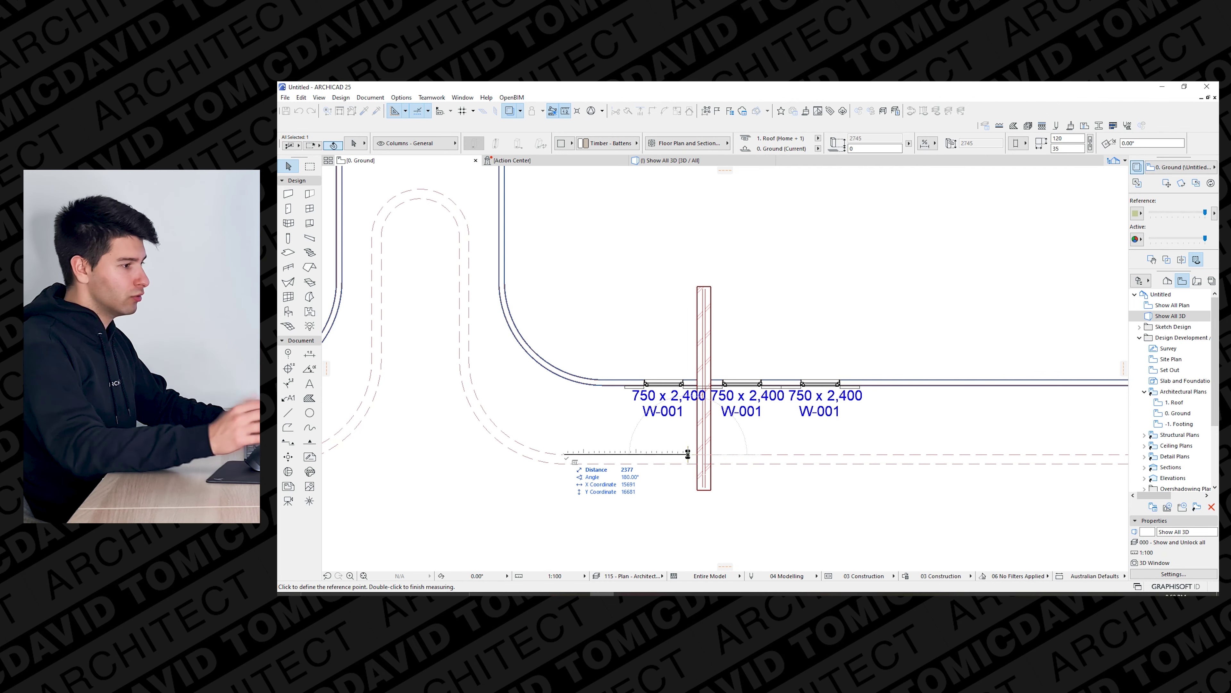
pyautogui.press('Escape')
pyautogui.click(702, 456)
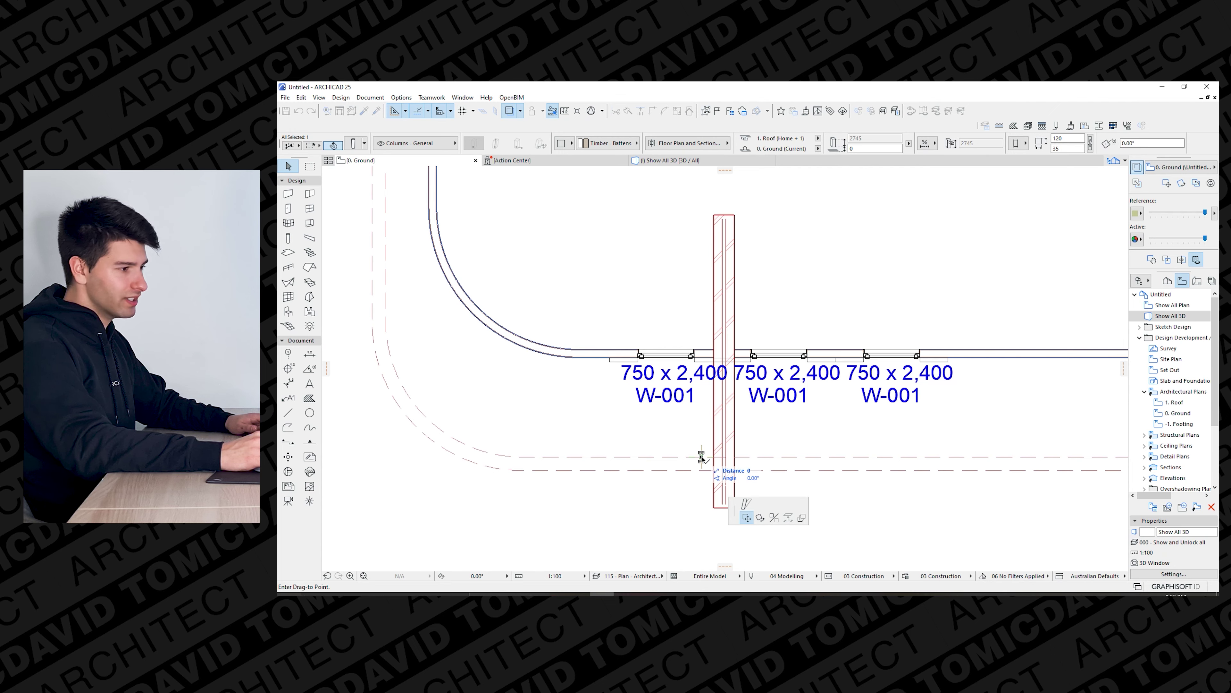
pyautogui.click(802, 518)
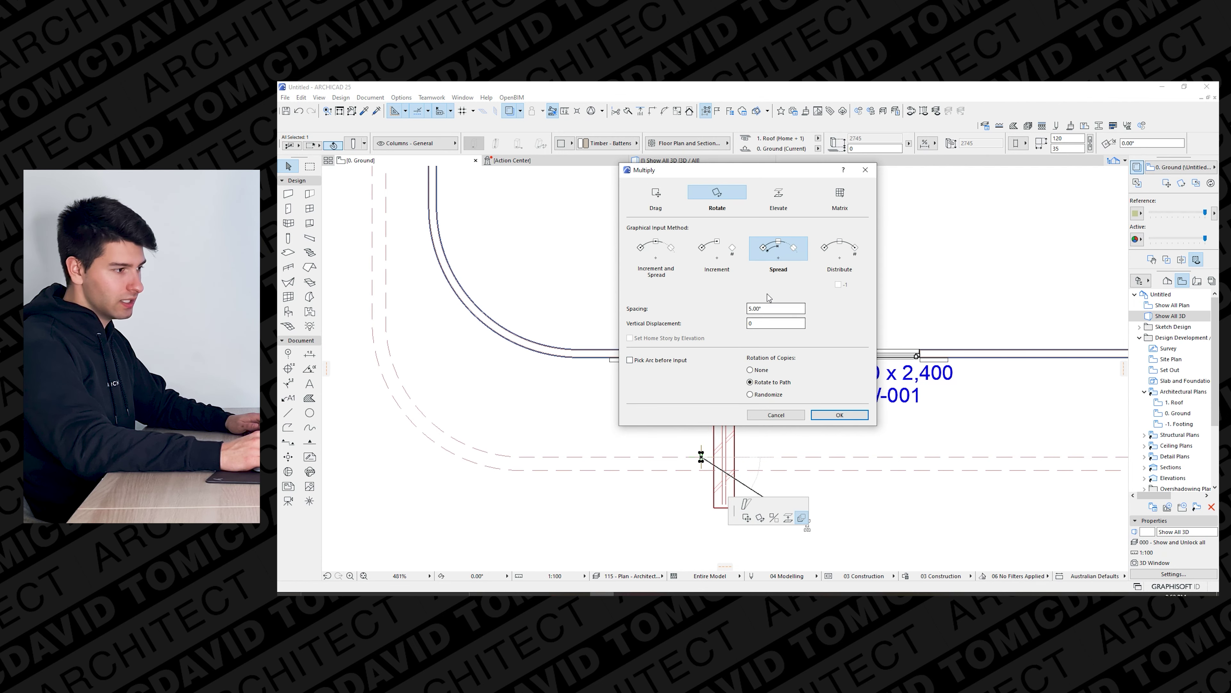
pyautogui.click(655, 194)
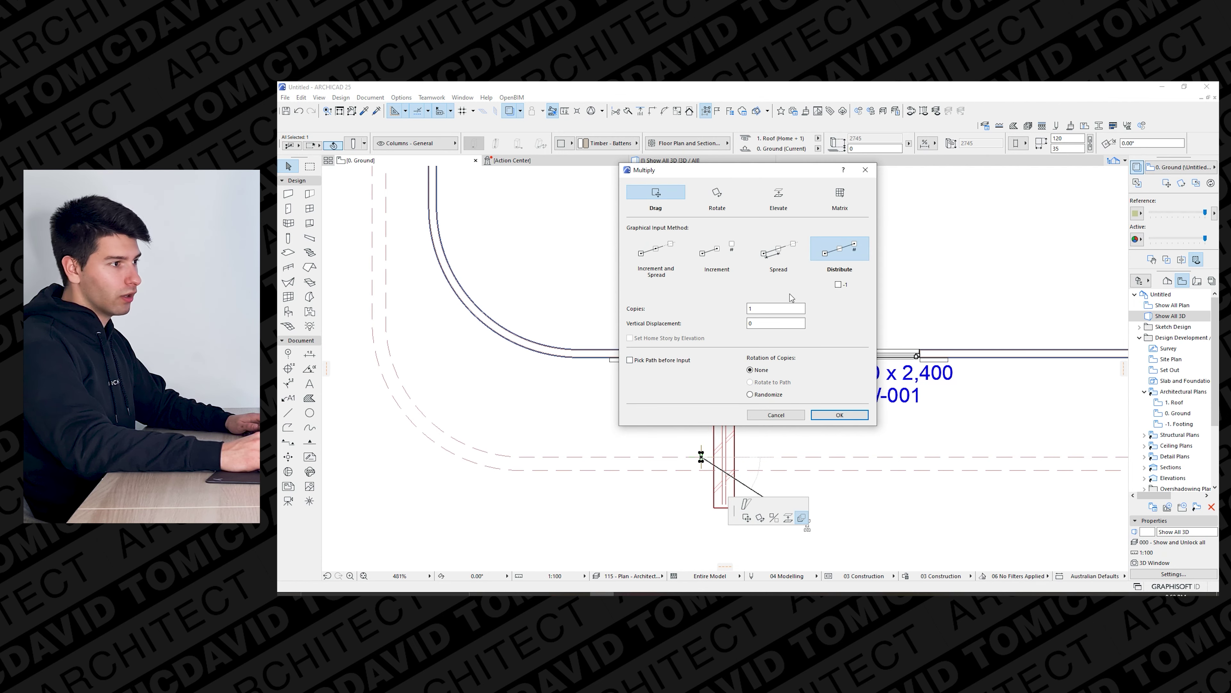
pyautogui.press('Return')
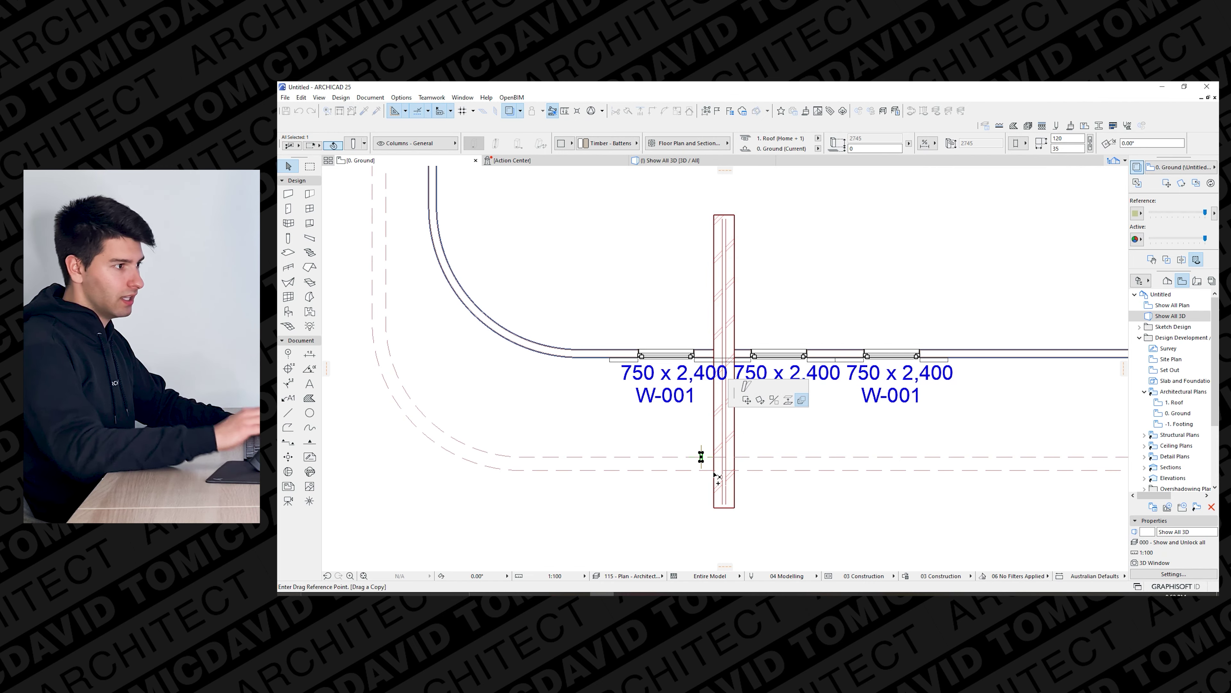
pyautogui.click(522, 459)
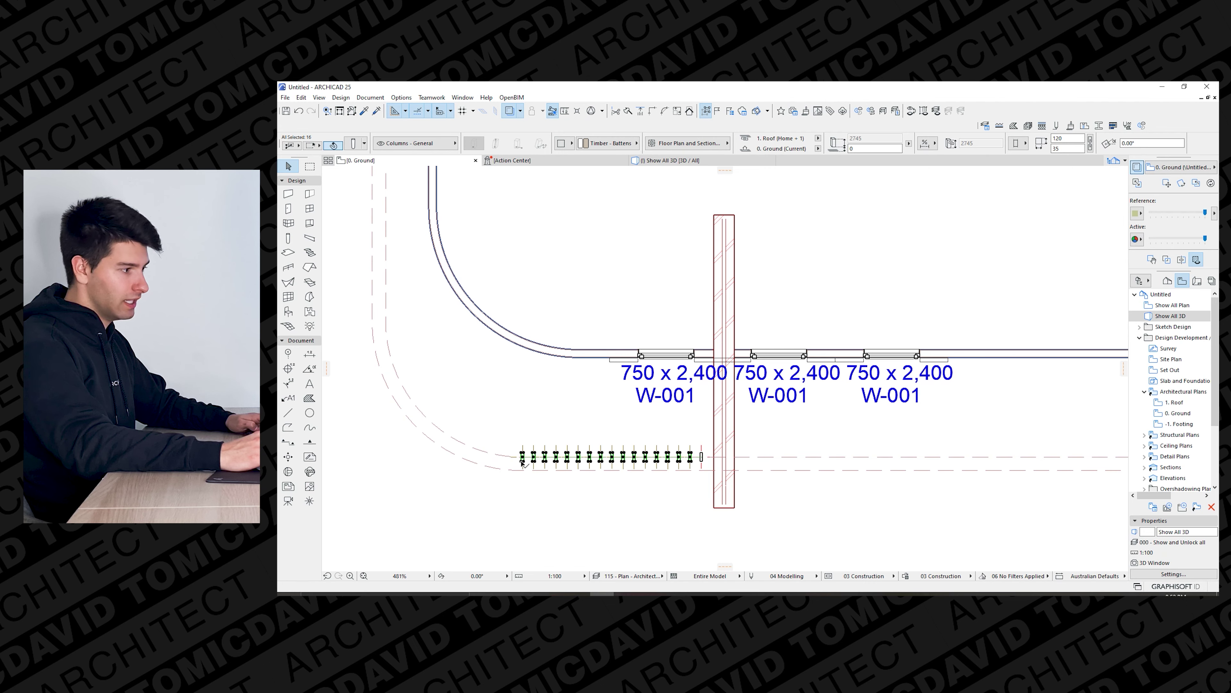
pyautogui.moveTo(535, 467); pyautogui.dragTo(599, 486, button='middle')
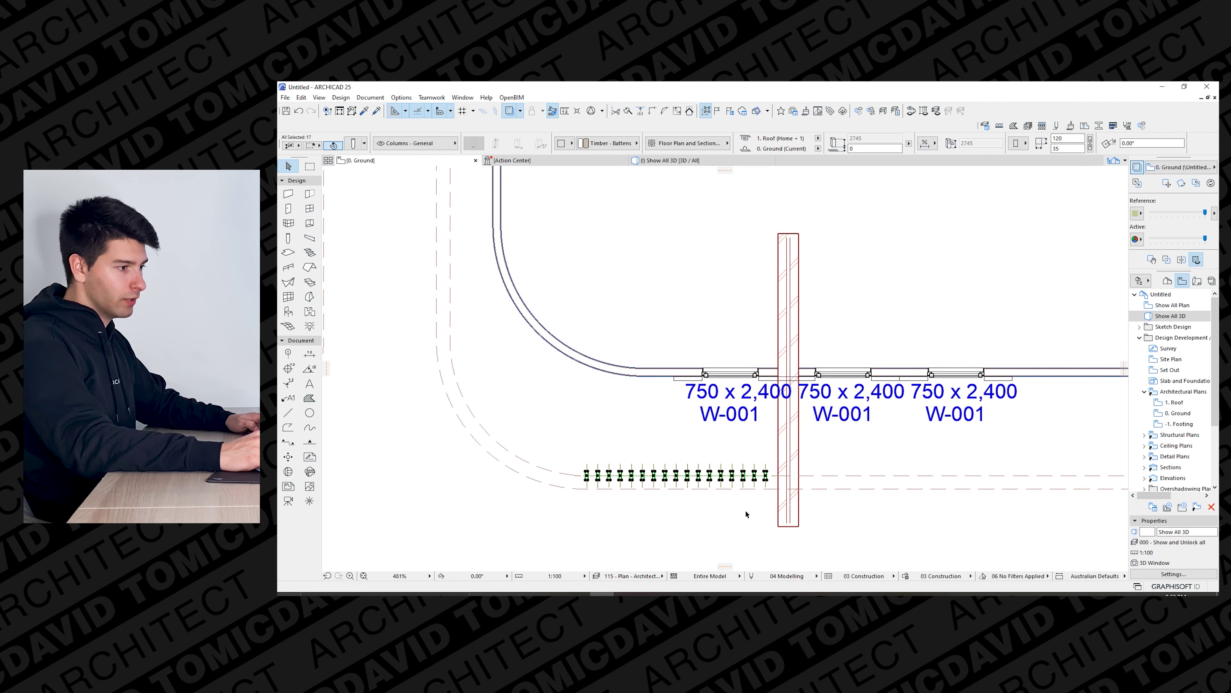
pyautogui.click(737, 507)
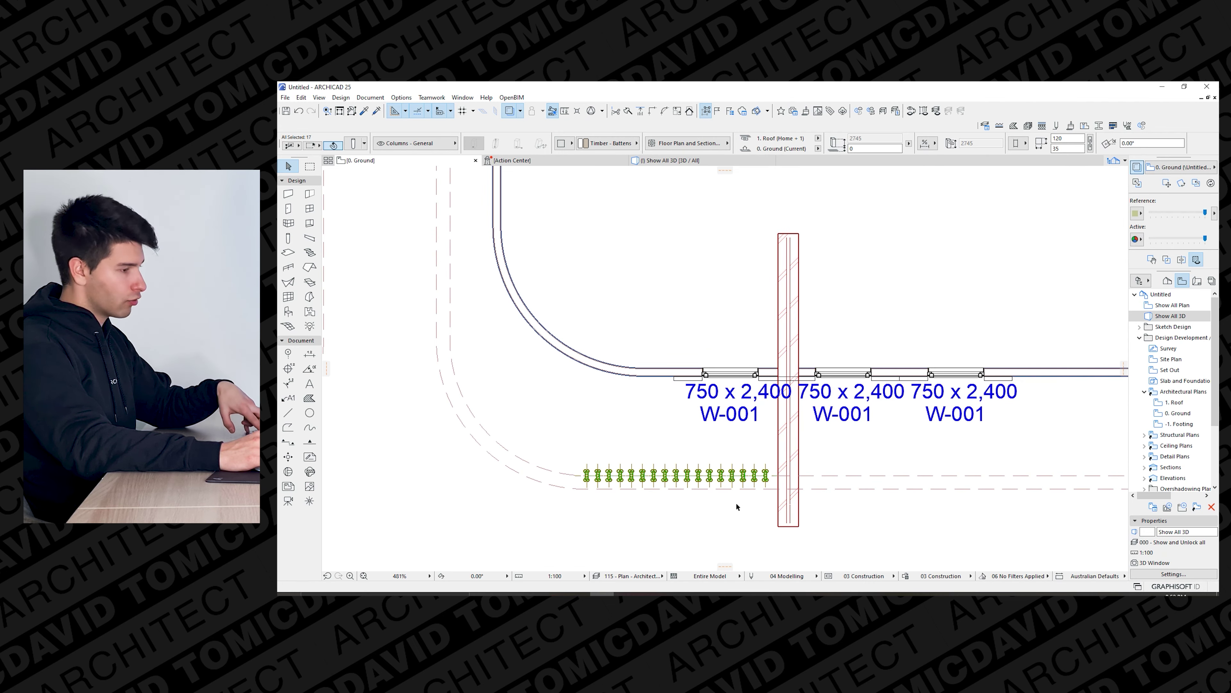
pyautogui.click(552, 507)
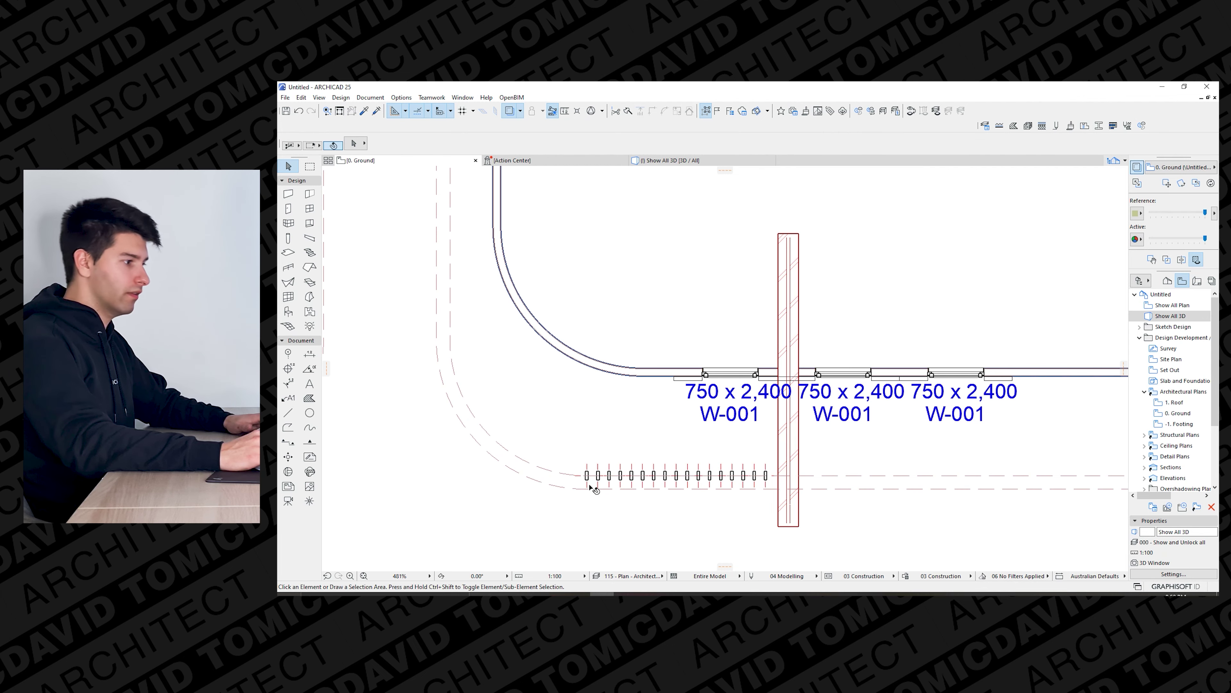
# Draw a construction circle matching the roof curve's radius and move it onto the end timber column, following the inner roof line.
pyautogui.scroll(-2, 589, 482)
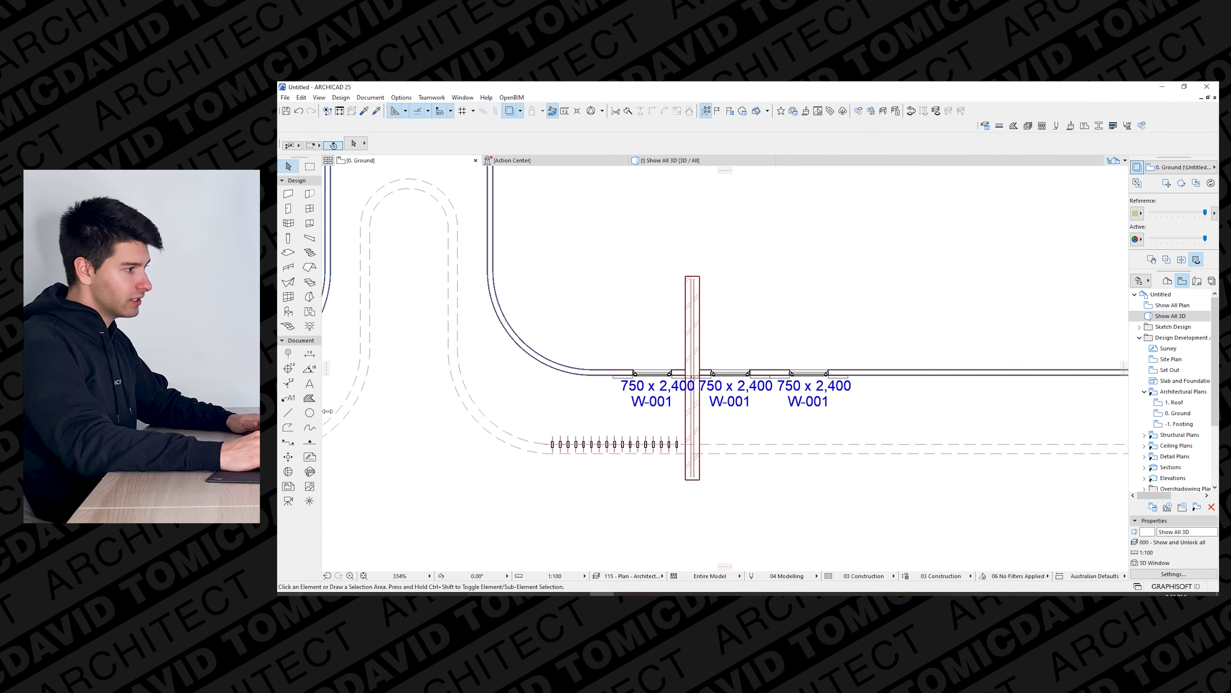
pyautogui.click(310, 412)
pyautogui.click(512, 388)
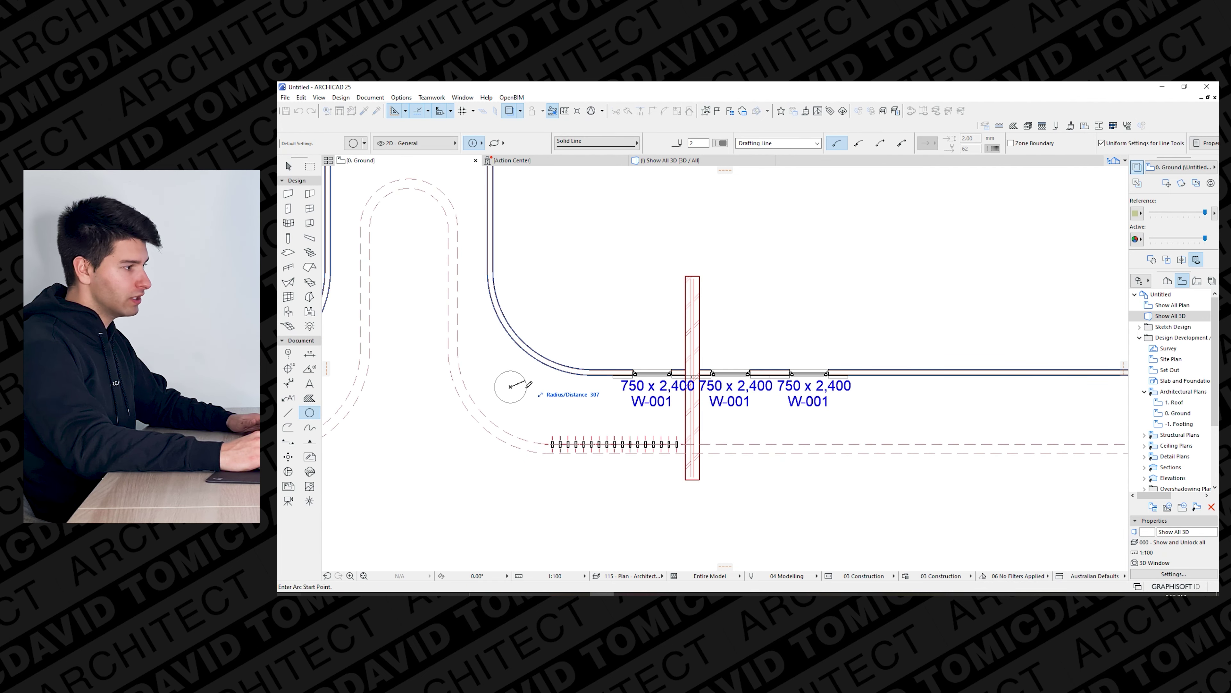
pyautogui.press('Escape')
pyautogui.click(600, 354)
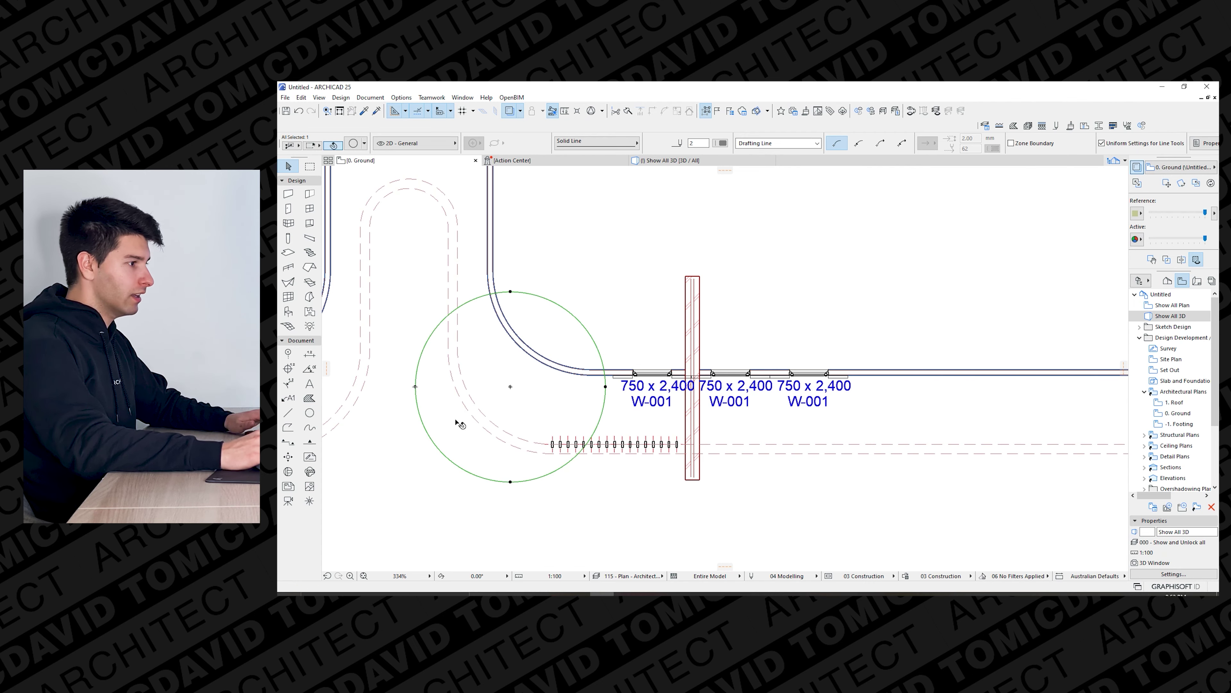
pyautogui.click(552, 443)
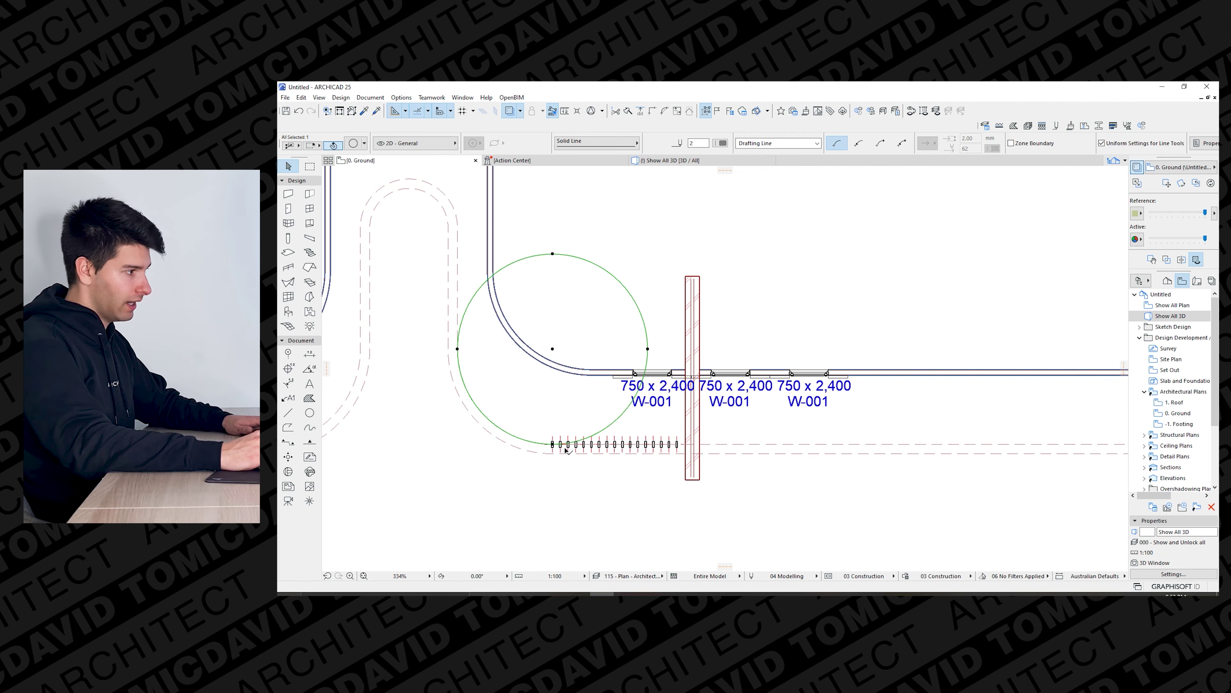
# Multiply the end column by rotating it 90° around the circle's centre, using Spread at 5.00° spacing with Rotate to Path, and delete the circle.
pyautogui.click(553, 443)
pyautogui.click(553, 443)
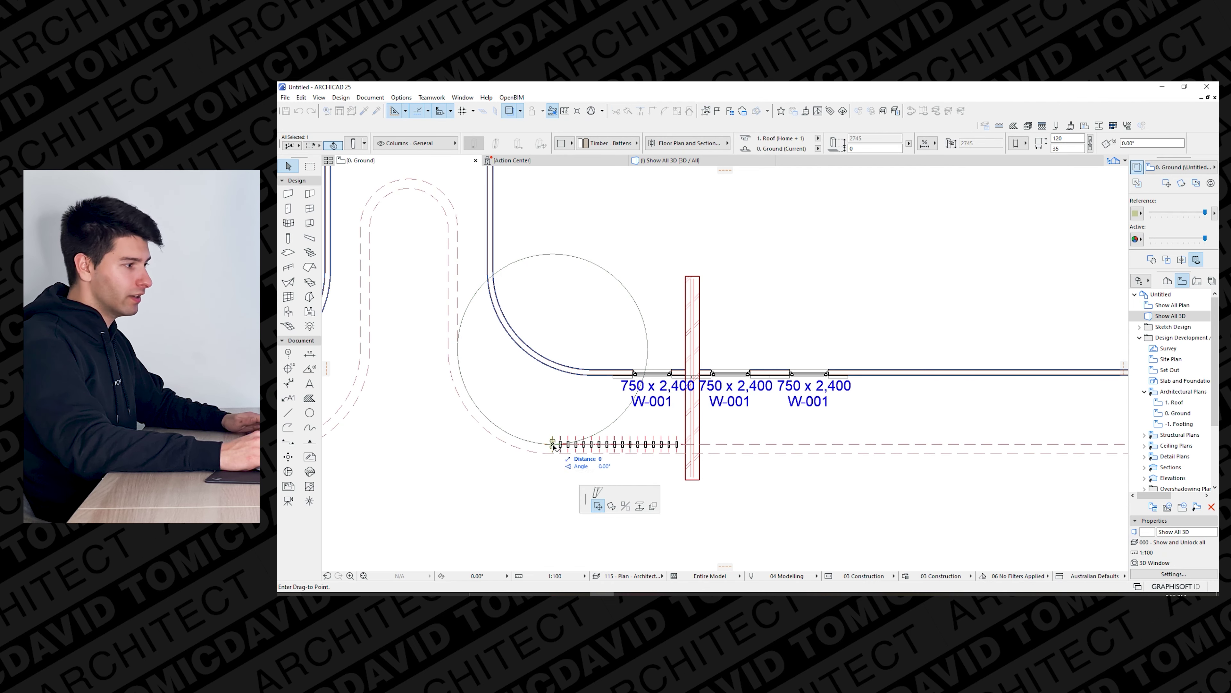
pyautogui.click(653, 506)
pyautogui.click(682, 199)
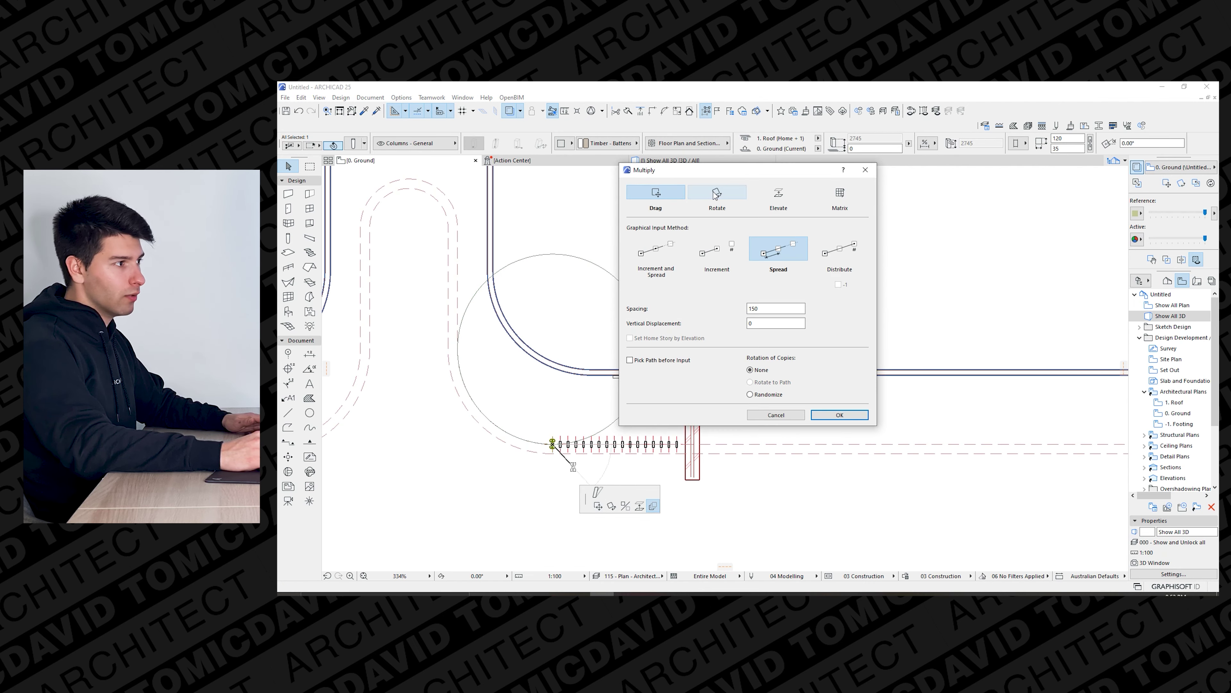
pyautogui.click(715, 194)
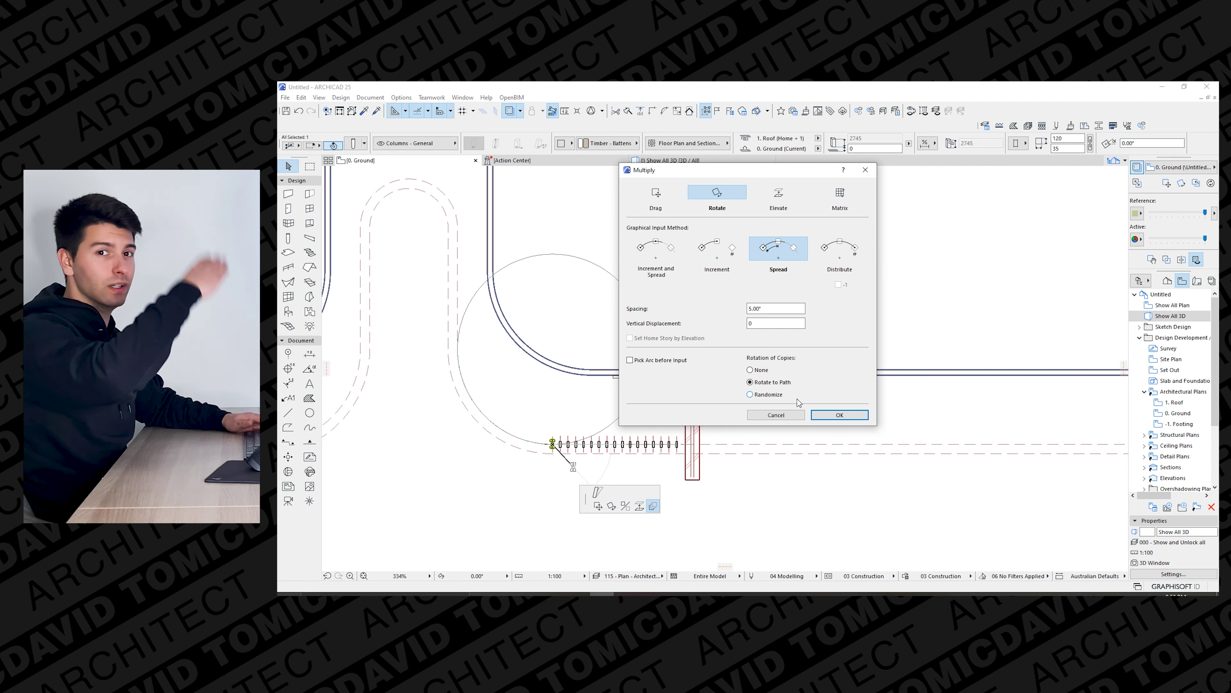
pyautogui.click(839, 415)
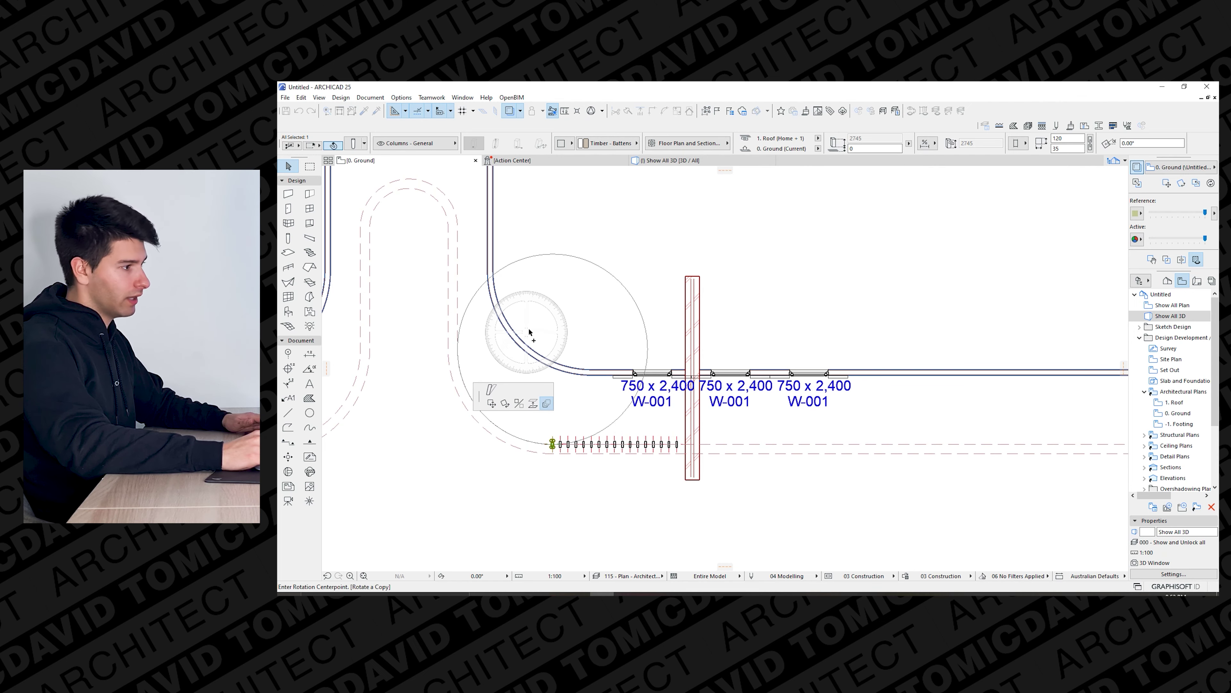
pyautogui.click(553, 349)
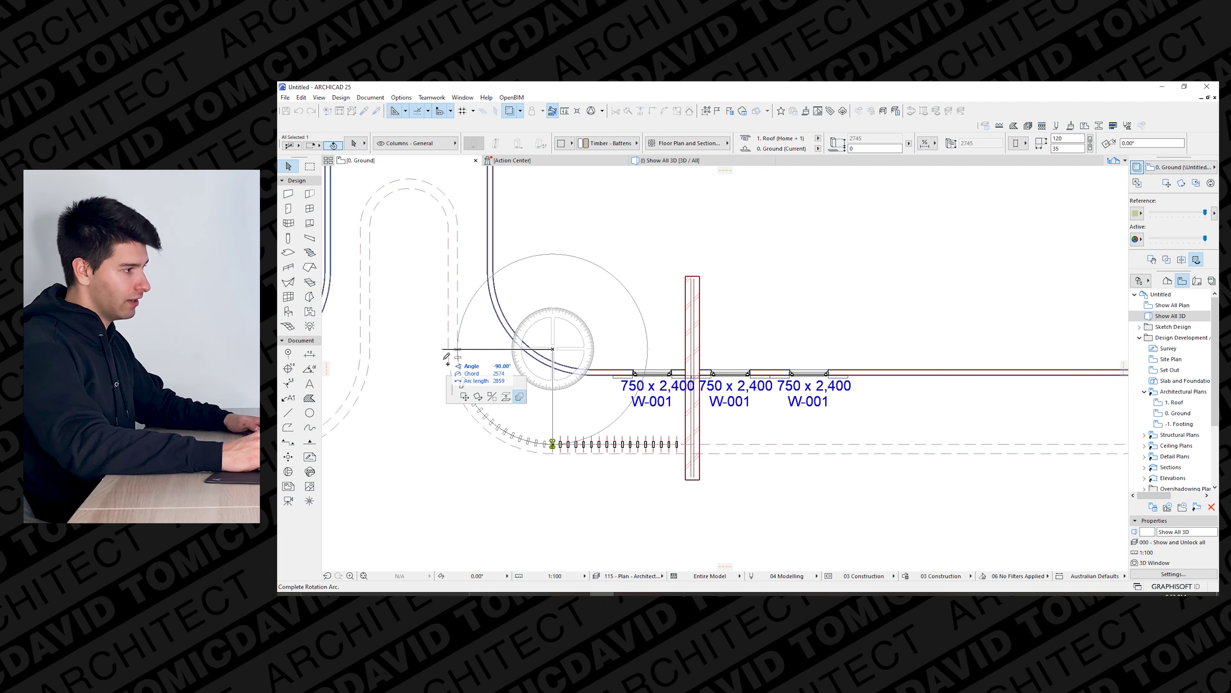
pyautogui.click(456, 349)
pyautogui.press('Escape')
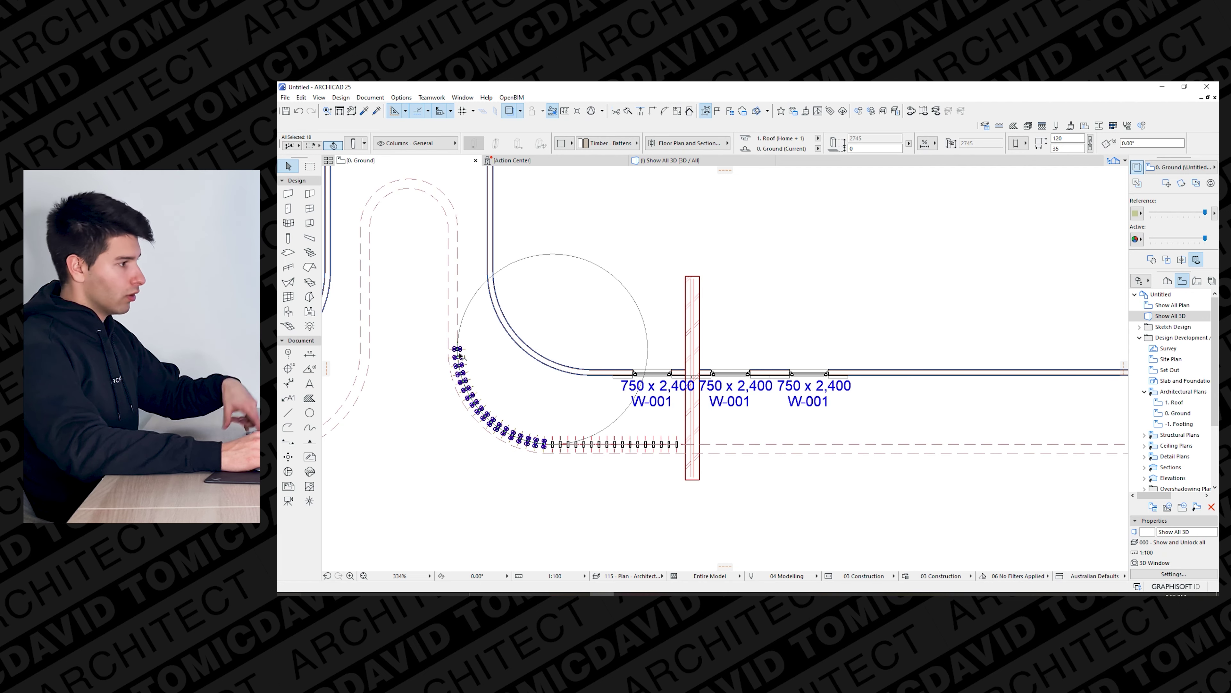
pyautogui.click(460, 330)
pyautogui.press('Delete')
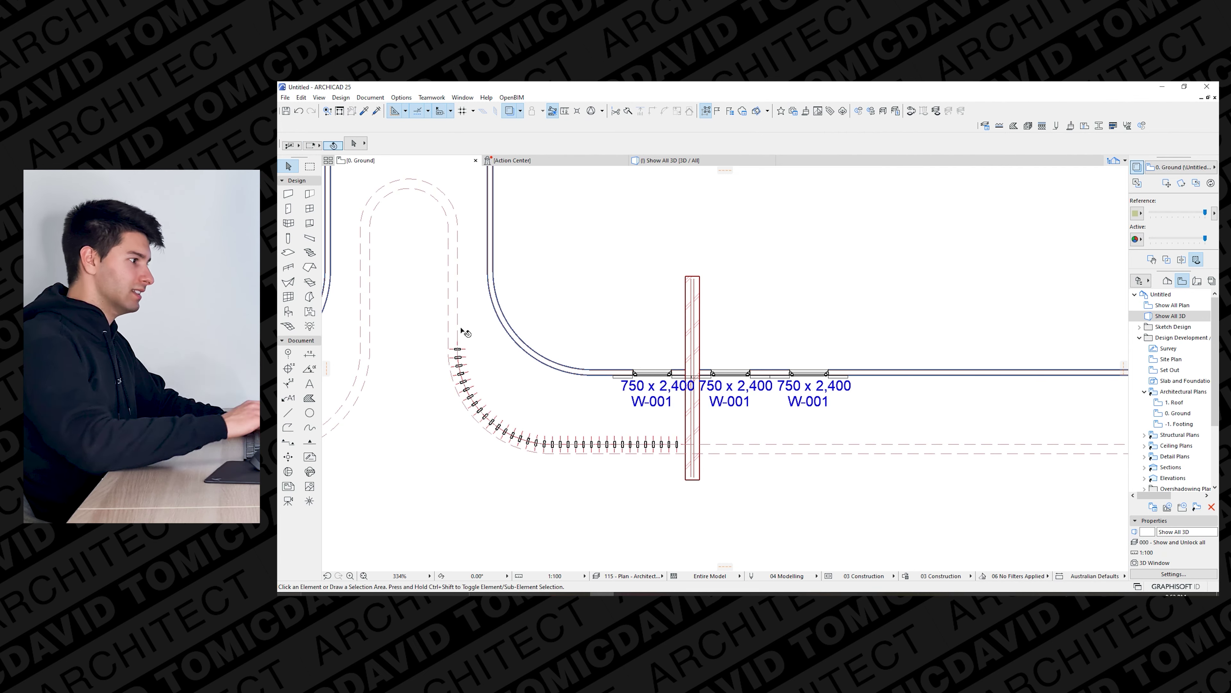
# Multiply the arc's last column by Drag, distributing 16 copies along the straight inner roof line, and delete the offset roof copy.
pyautogui.click(458, 349)
pyautogui.click(458, 351)
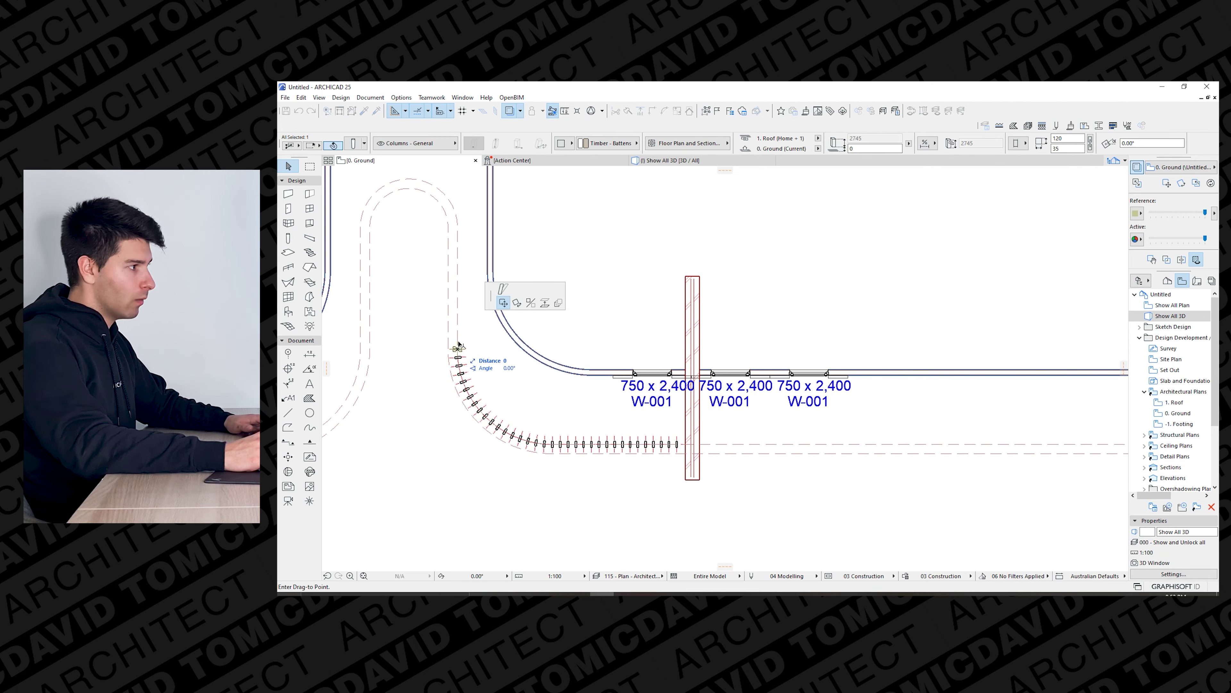
pyautogui.click(558, 295)
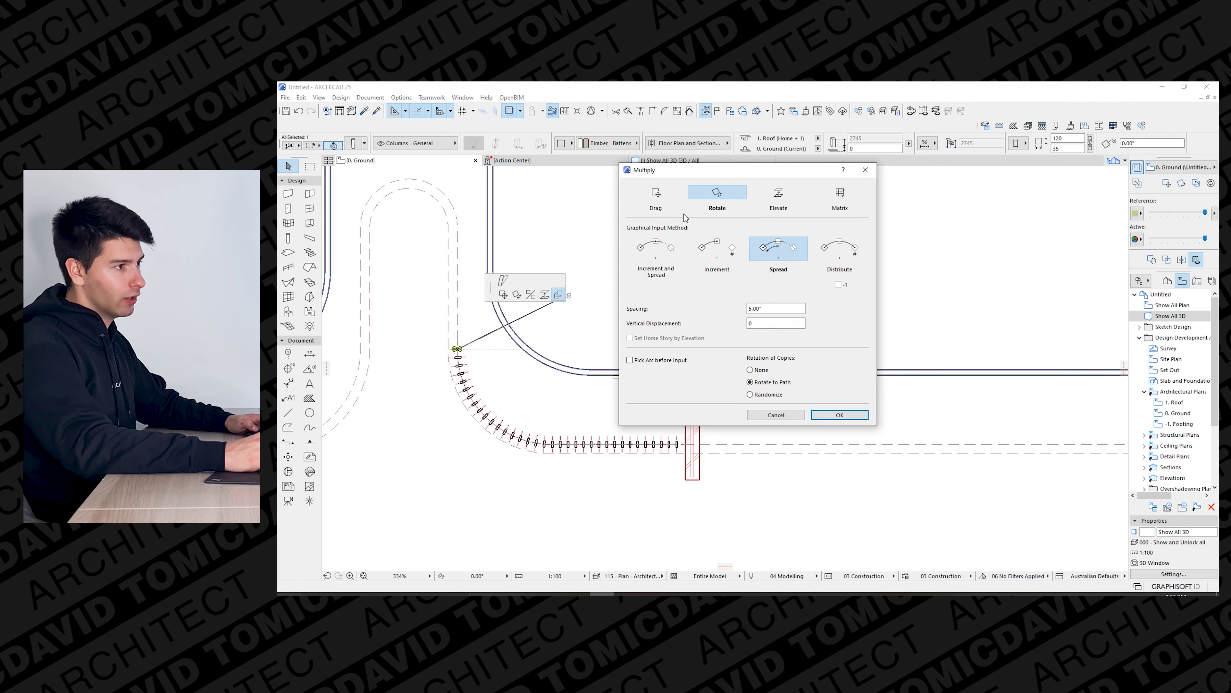
pyautogui.click(656, 194)
pyautogui.click(839, 250)
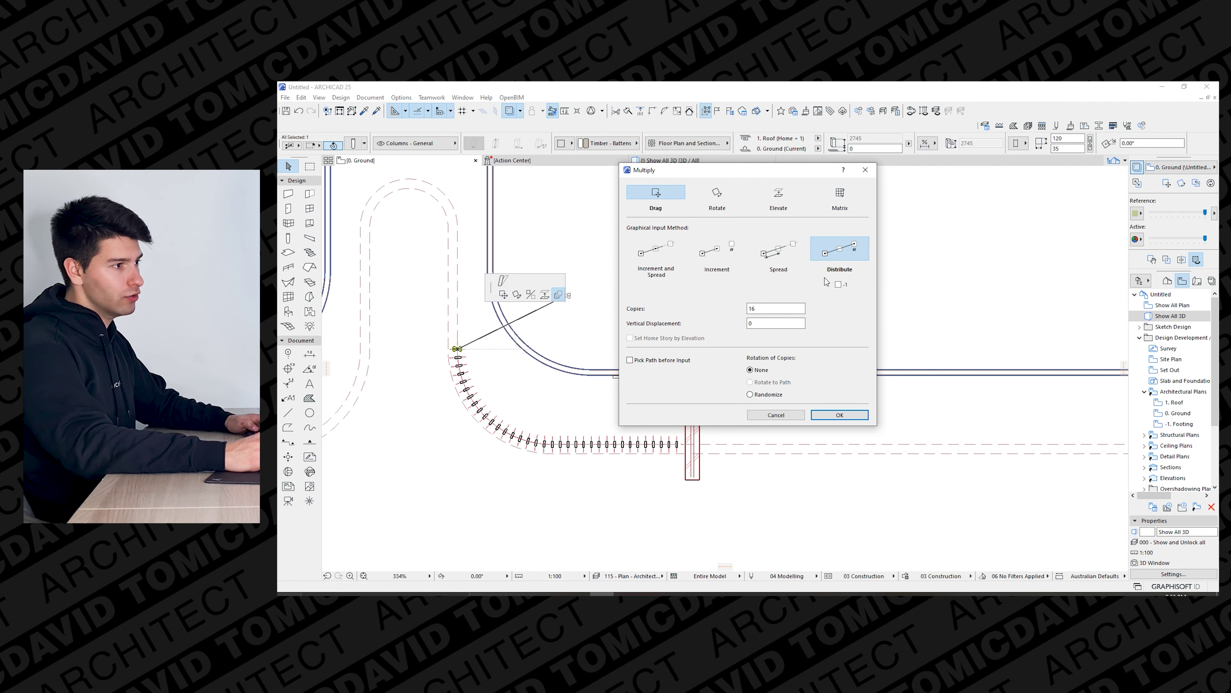
pyautogui.click(820, 413)
pyautogui.click(458, 348)
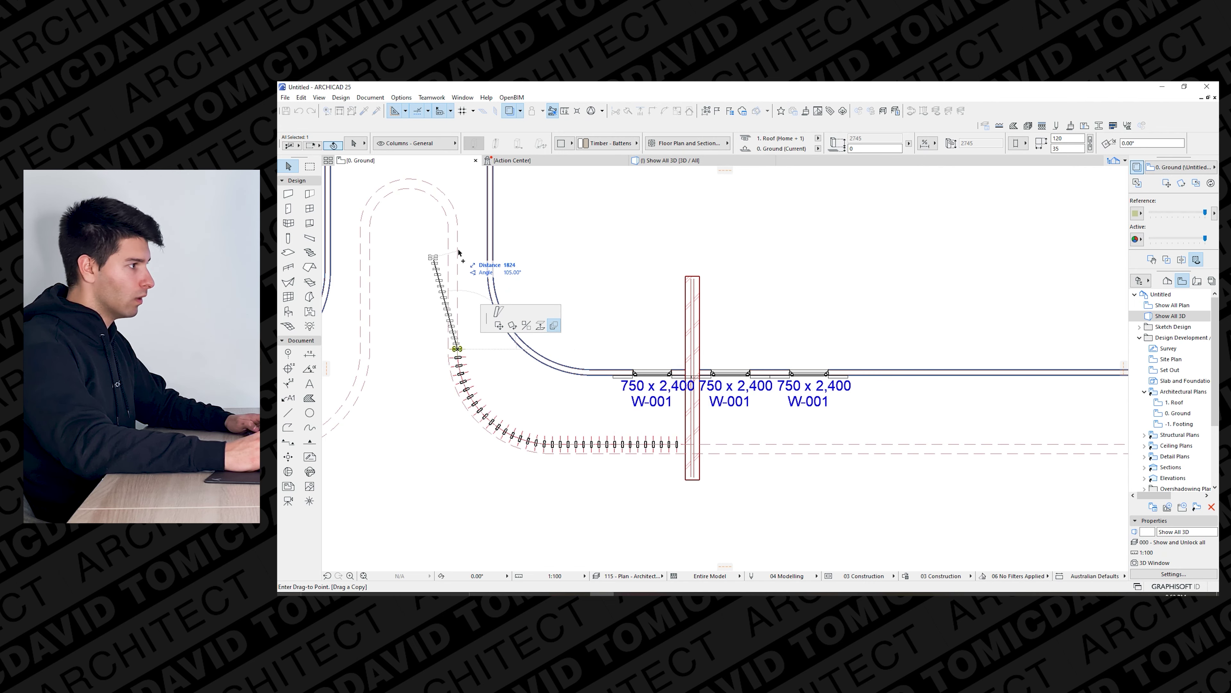
pyautogui.click(458, 241)
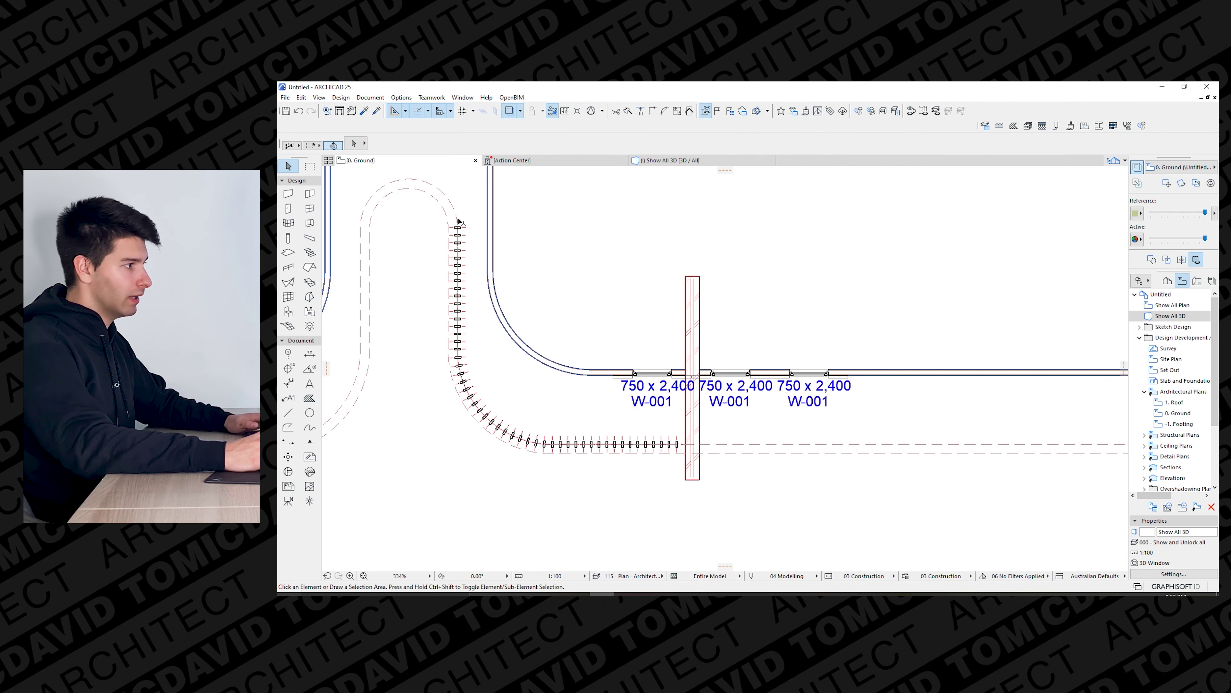
pyautogui.click(458, 220)
pyautogui.press('Escape')
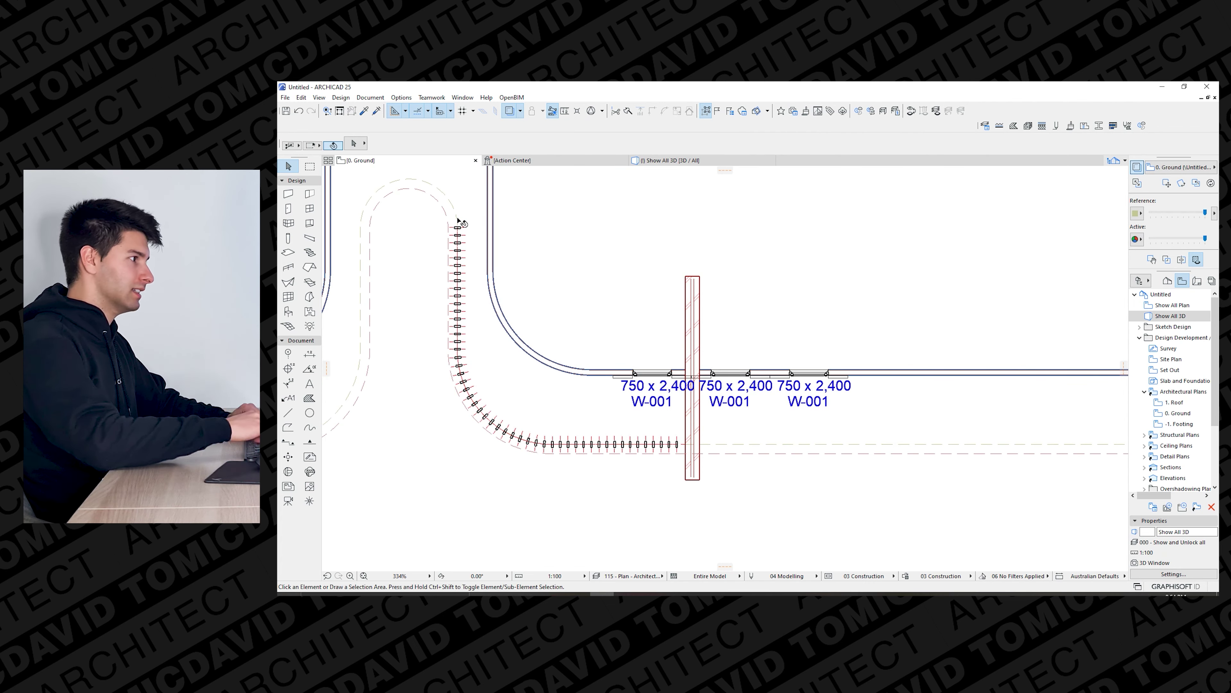
# Examine the curved timber batten screen beneath the roof overhang in the 3D view from several angles.
pyautogui.scroll(-6, 477, 336)
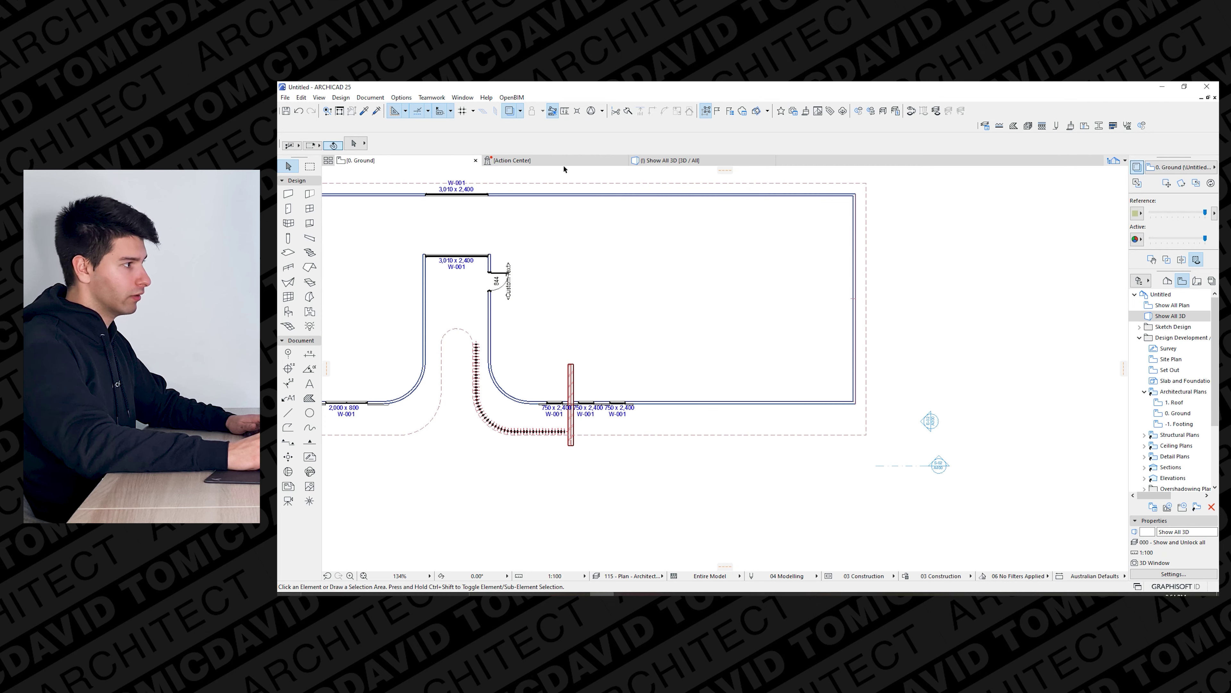
pyautogui.click(696, 161)
pyautogui.keyDown('shift'); pyautogui.moveTo(609, 425); pyautogui.dragTo(598, 396, button='middle'); pyautogui.keyUp('shift')
pyautogui.moveTo(597, 395); pyautogui.dragTo(711, 417)
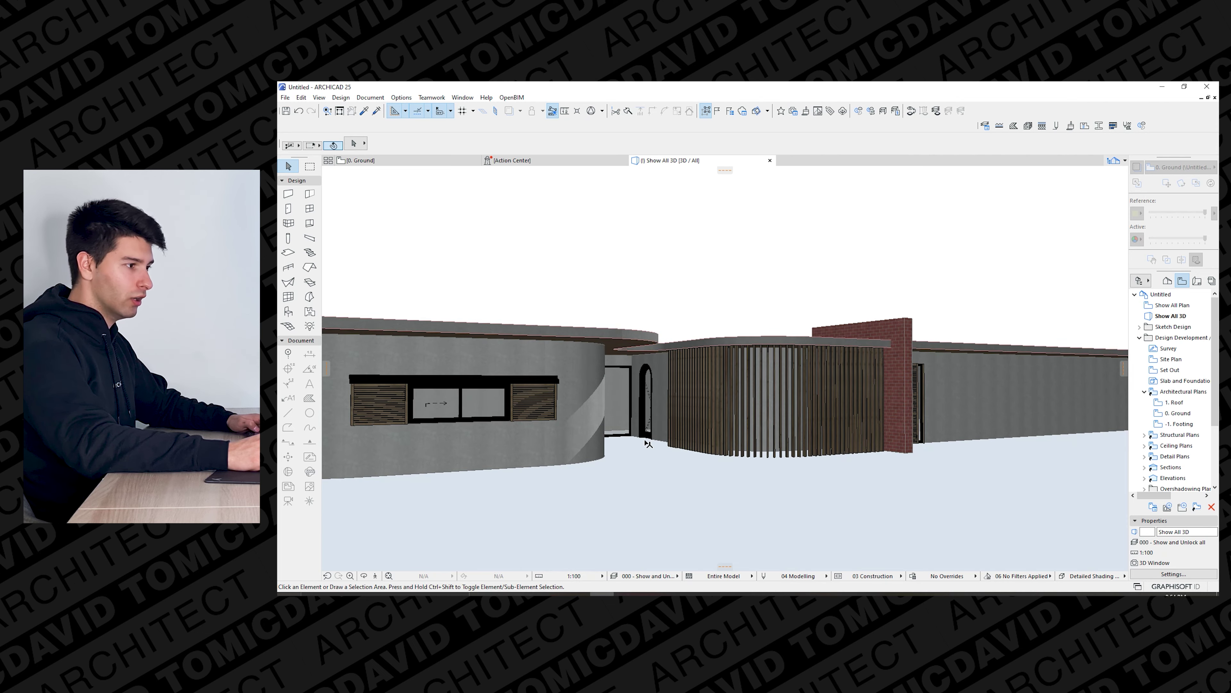
pyautogui.moveTo(648, 443); pyautogui.dragTo(855, 438)
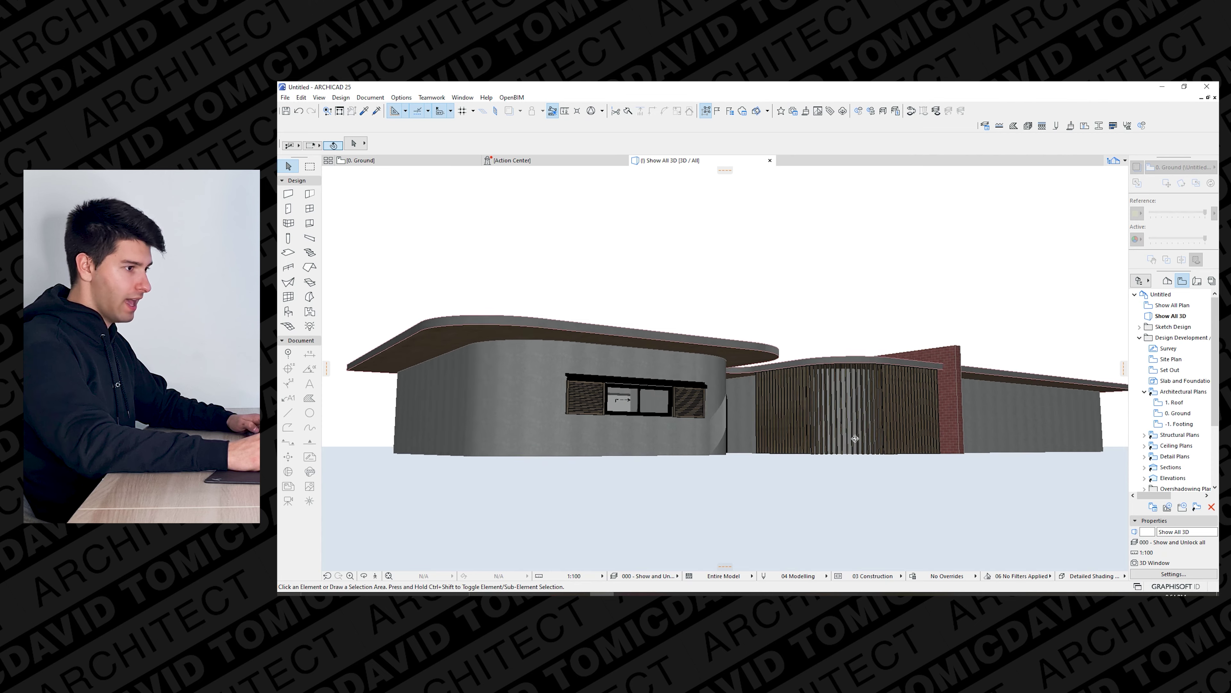
pyautogui.scroll(3, 756, 427)
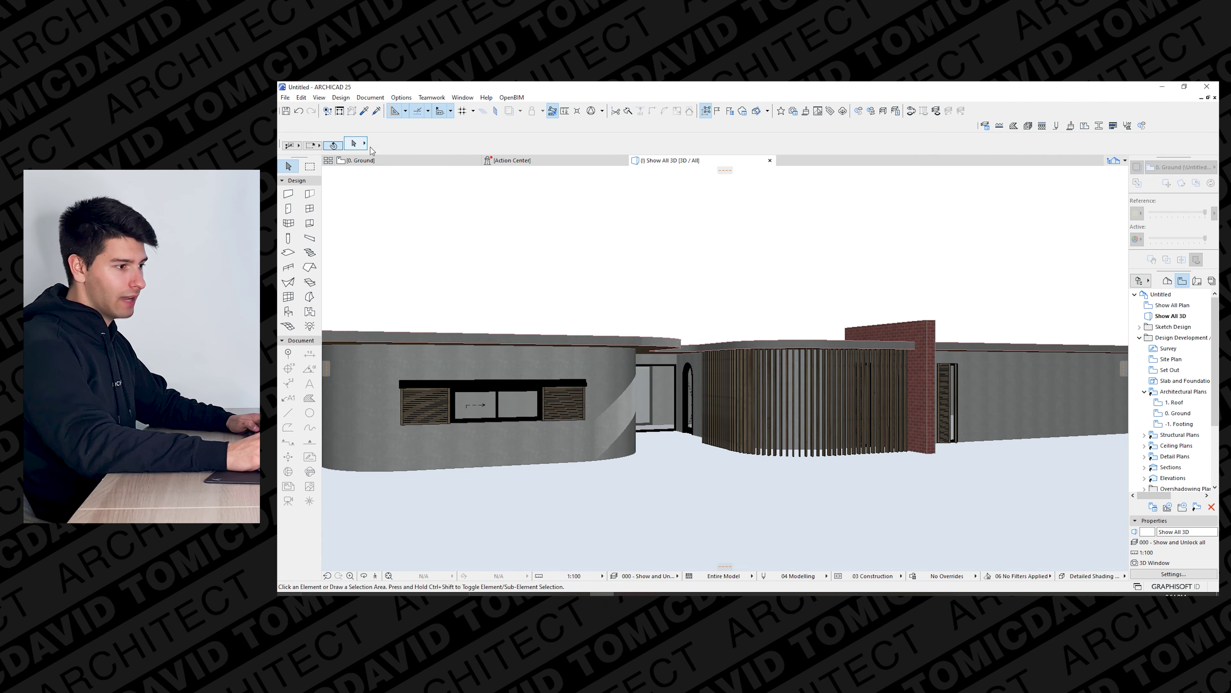
# Return to the ground floor plan and open the default settings of the Beam tool.
pyautogui.click(392, 161)
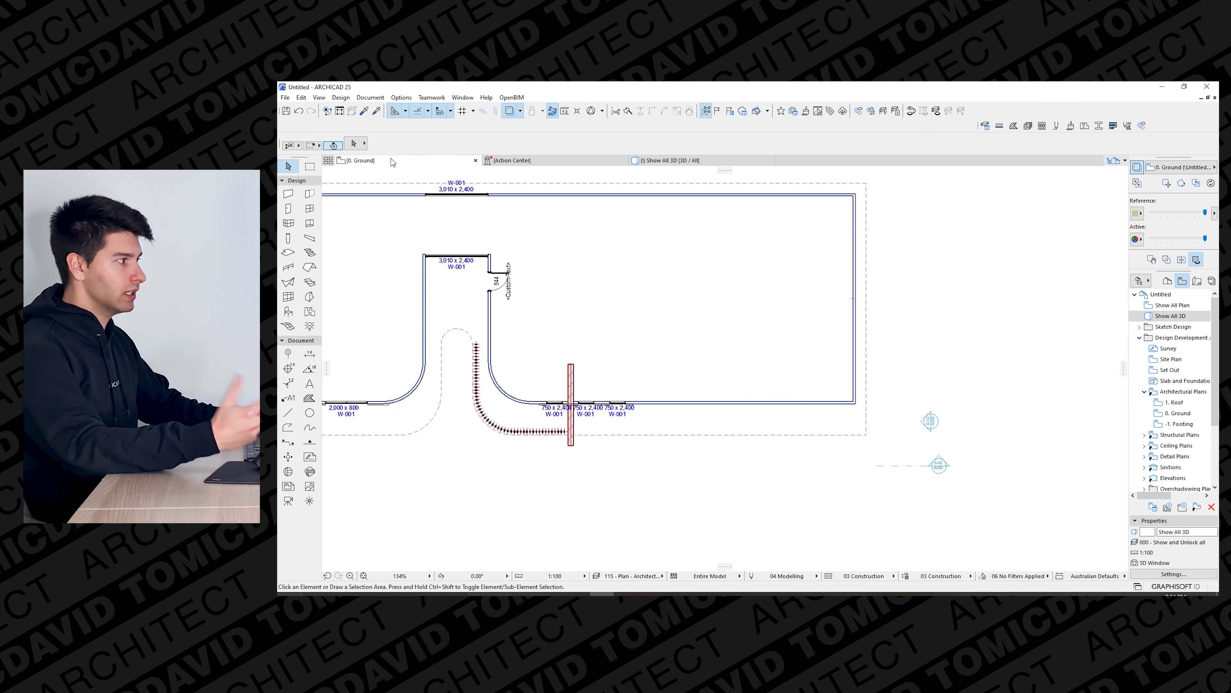
pyautogui.click(310, 237)
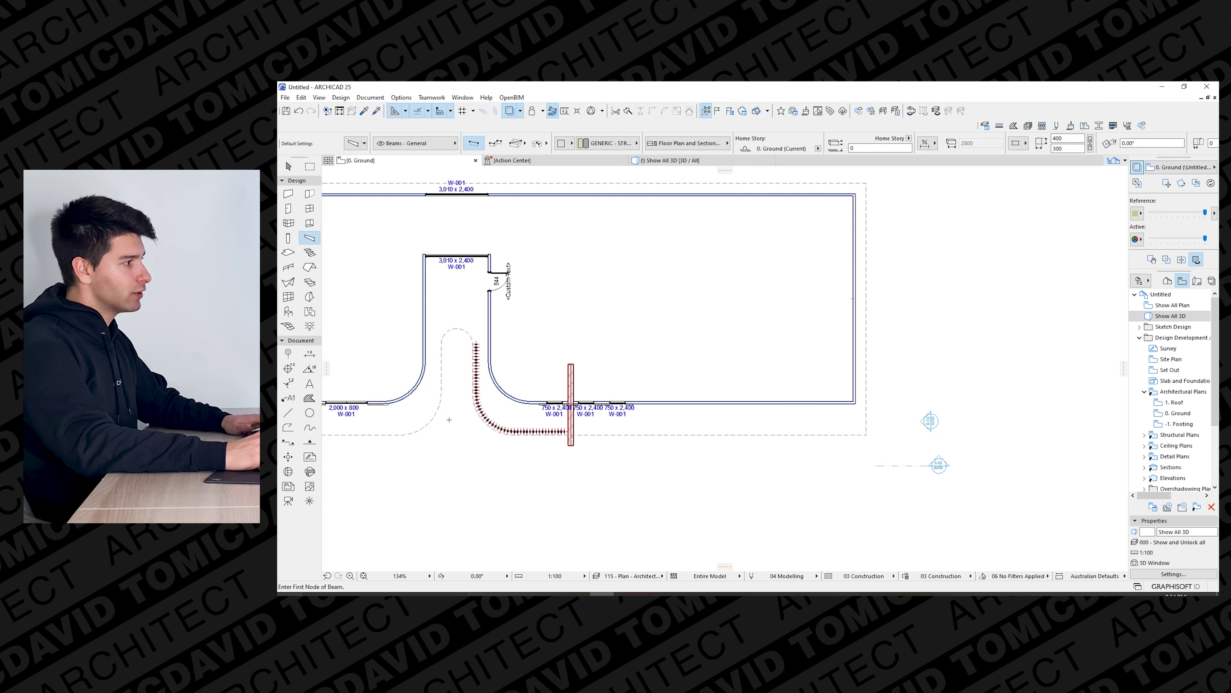
pyautogui.scroll(7, 490, 388)
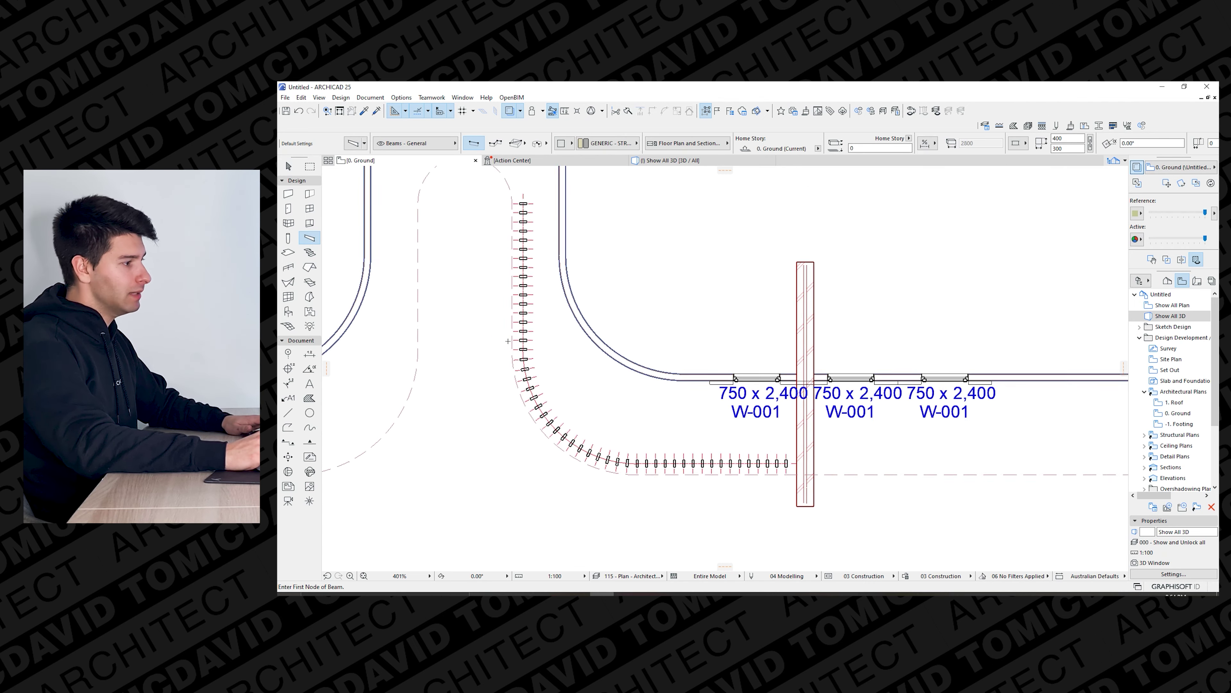
pyautogui.click(353, 146)
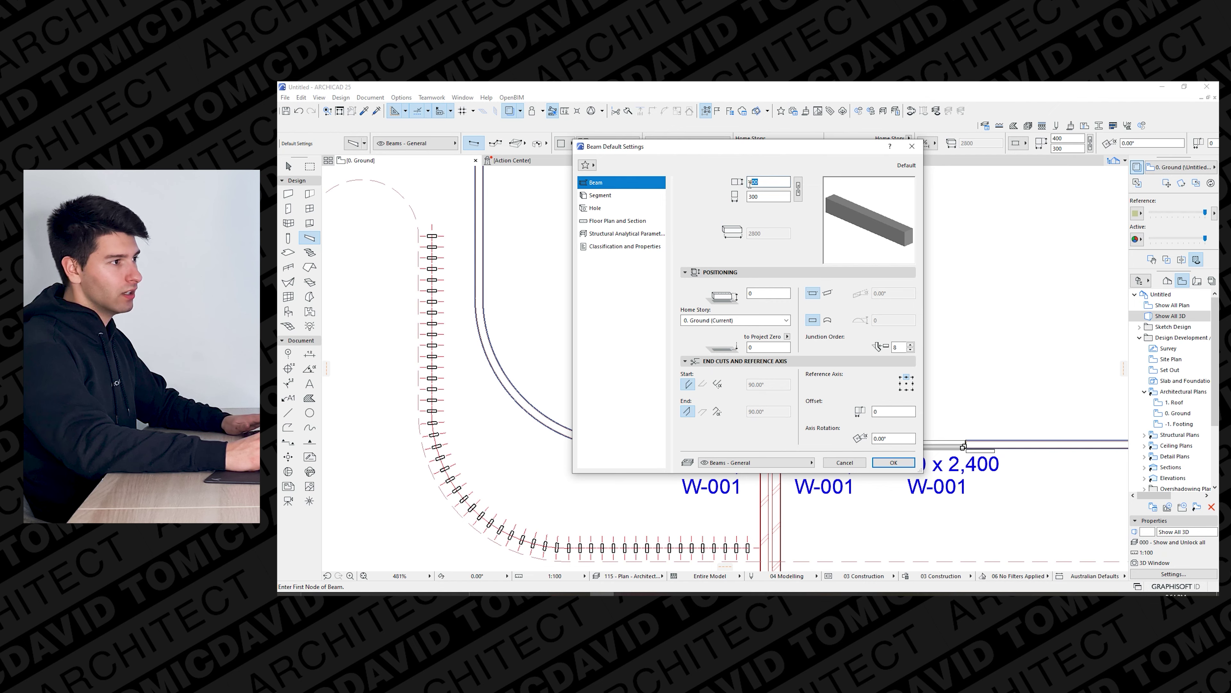
pyautogui.write('120')
pyautogui.press('Tab')
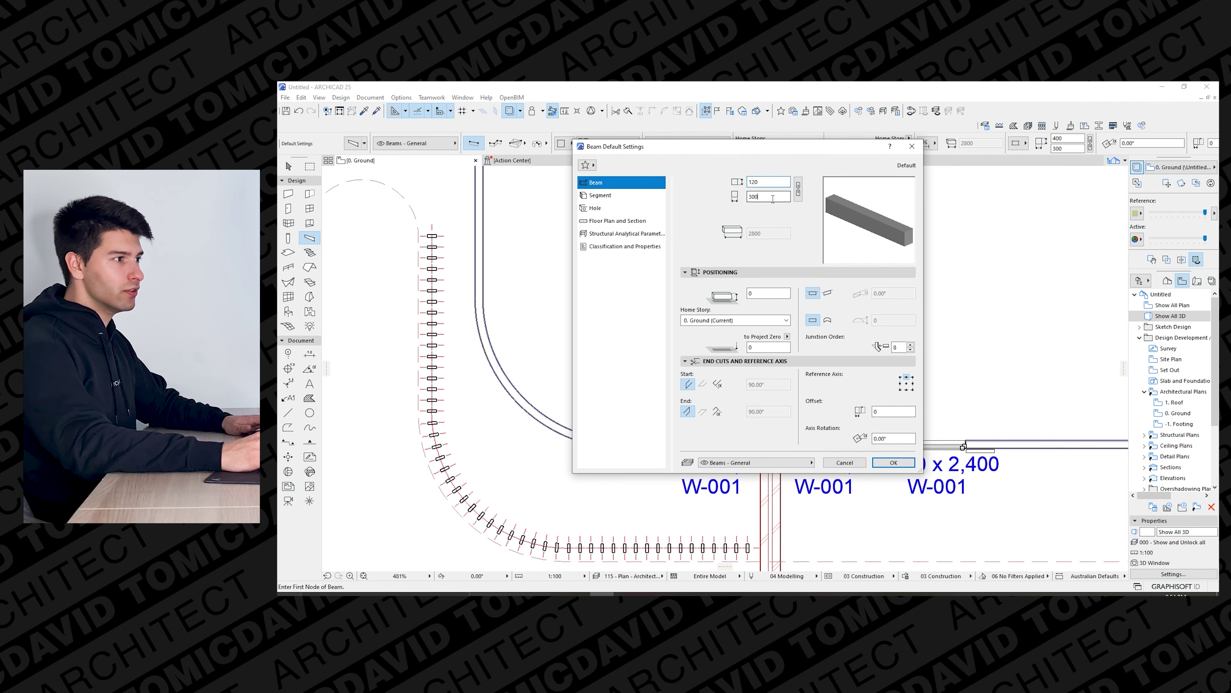
pyautogui.write('35')
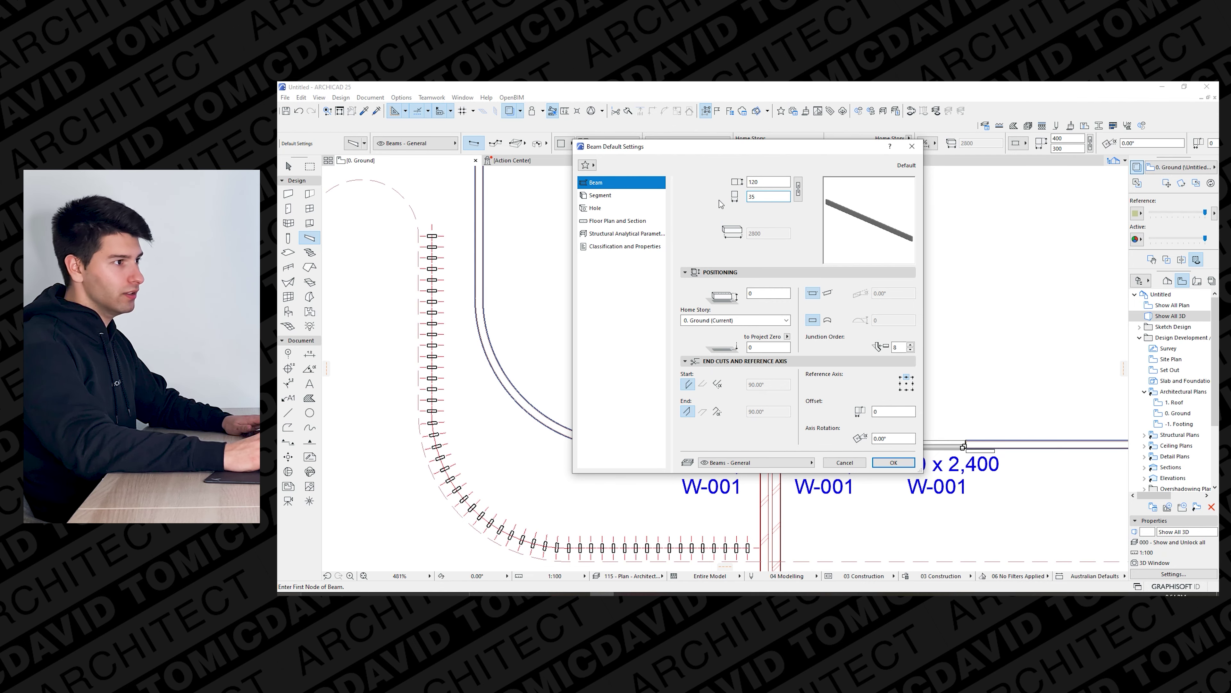
# Set the default beam's height to 35 mm and its width to 120 mm.
pyautogui.doubleClick(764, 183)
pyautogui.write('35')
pyautogui.click(763, 200)
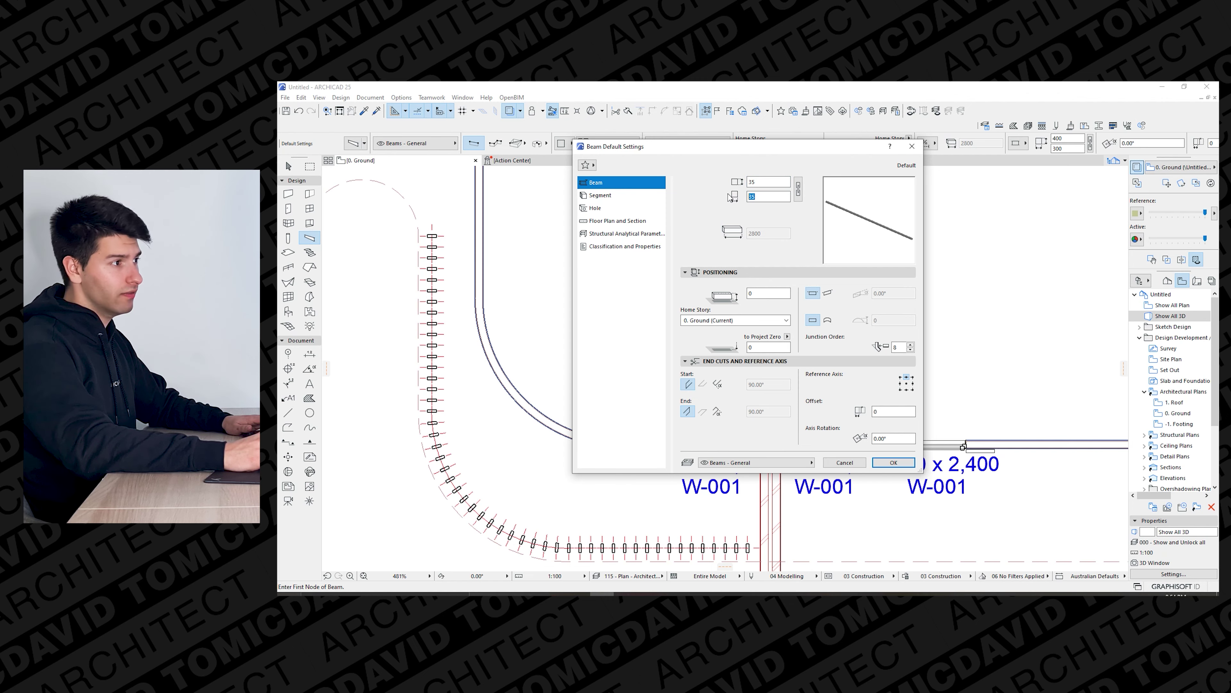
pyautogui.write('150')
pyautogui.press('BackSpace')
pyautogui.press('BackSpace')
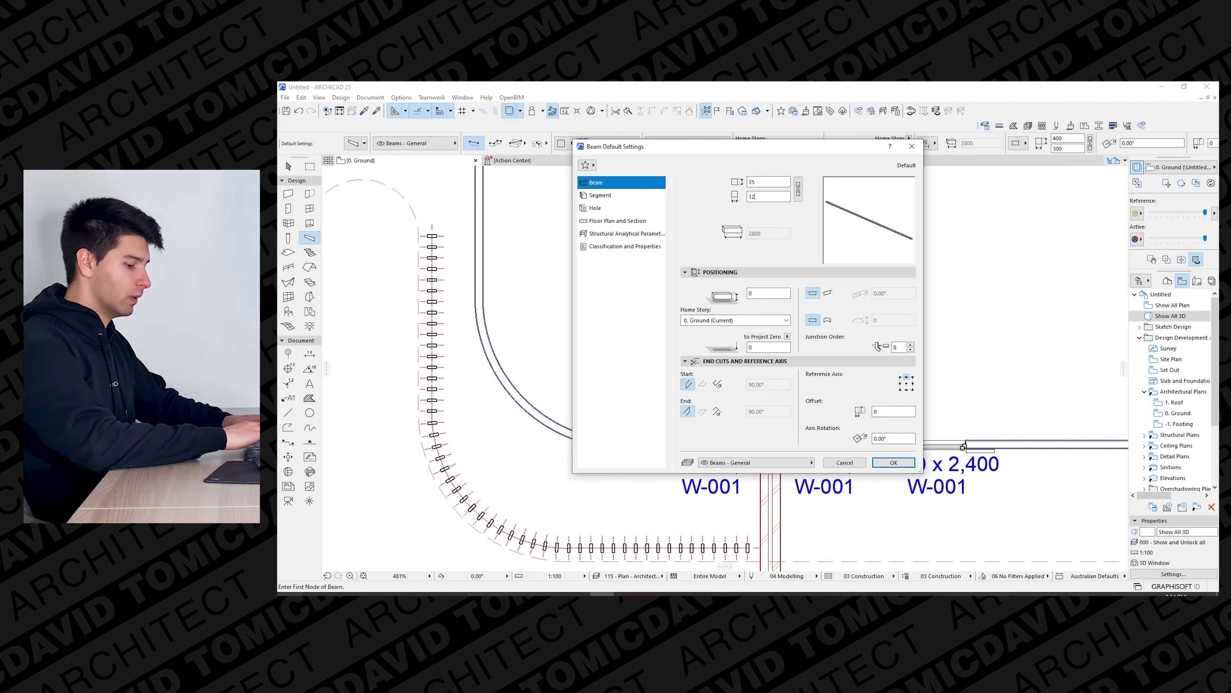
pyautogui.write('20')
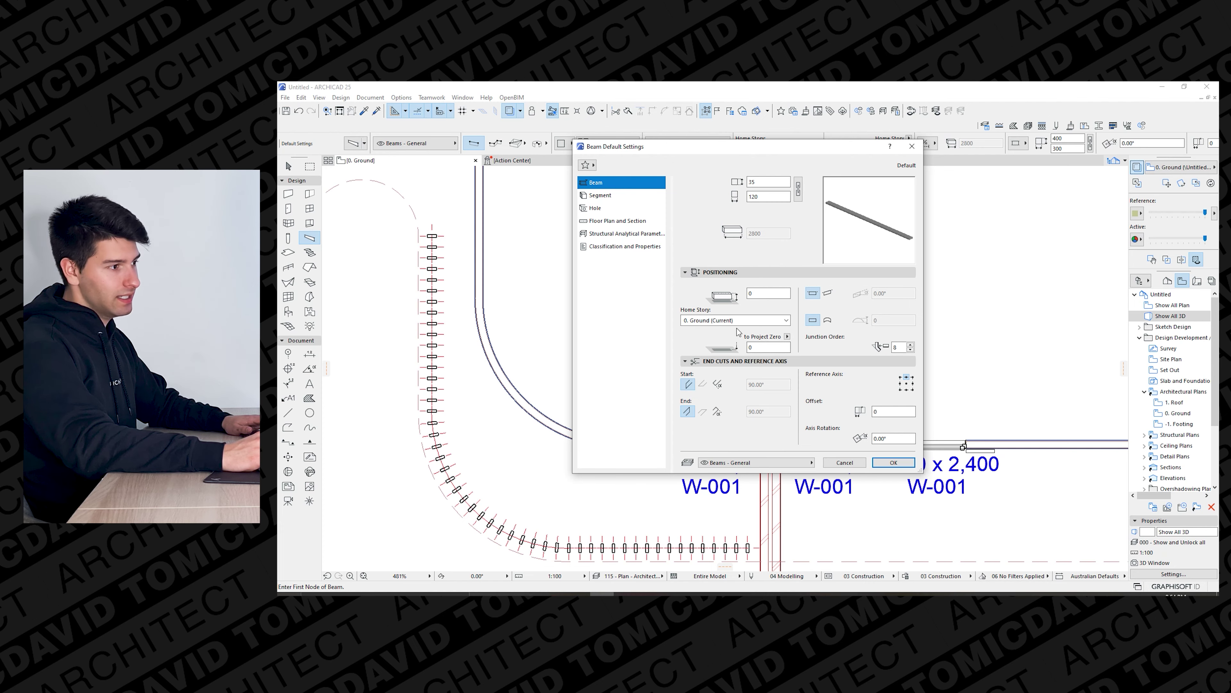
# Assign the Timber - Battens building material to the default beam's segment.
pyautogui.click(625, 194)
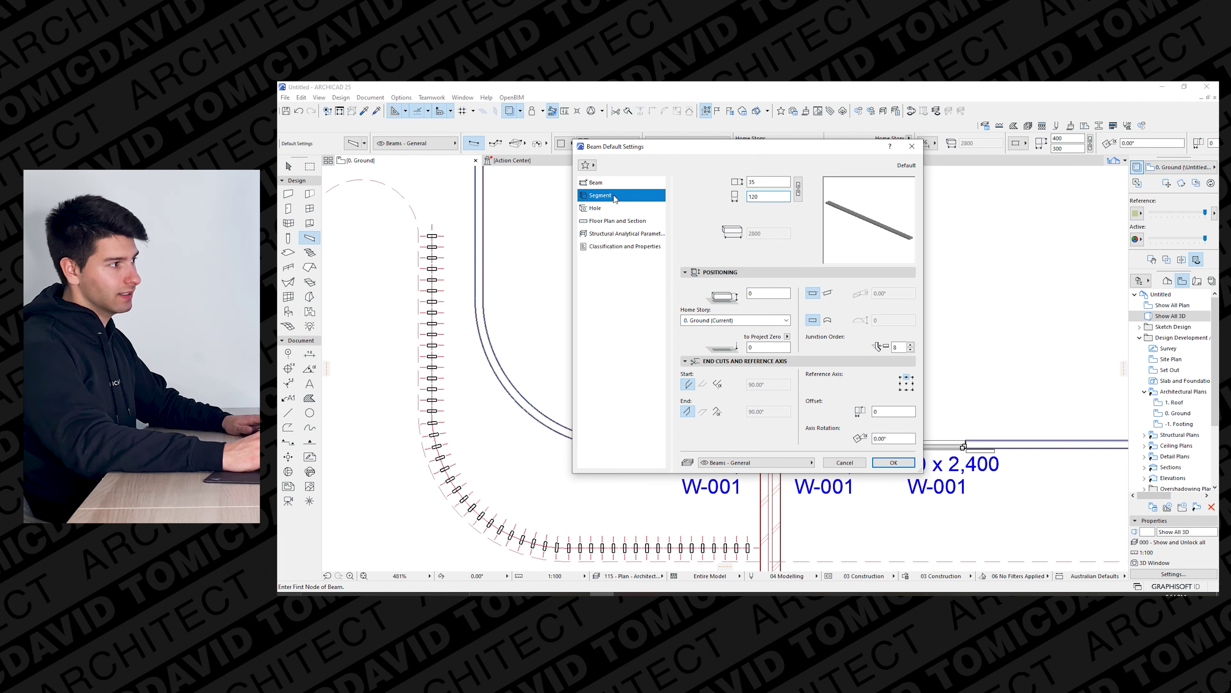
pyautogui.click(709, 303)
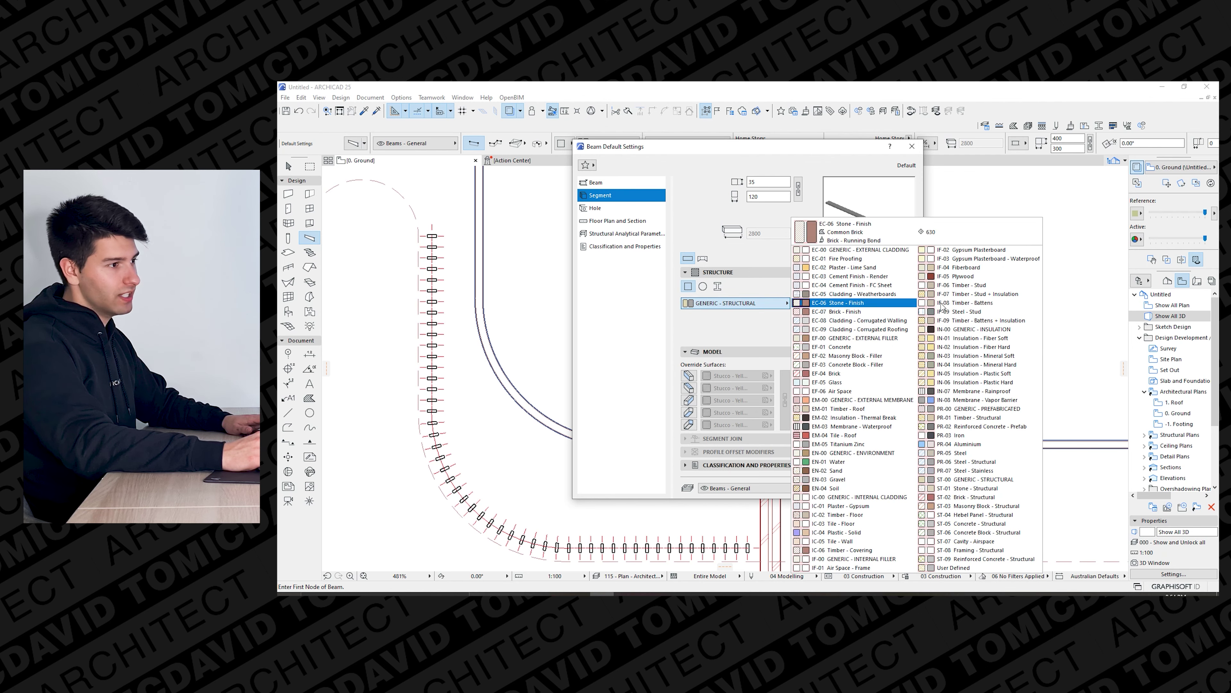
pyautogui.click(998, 312)
pyautogui.click(783, 304)
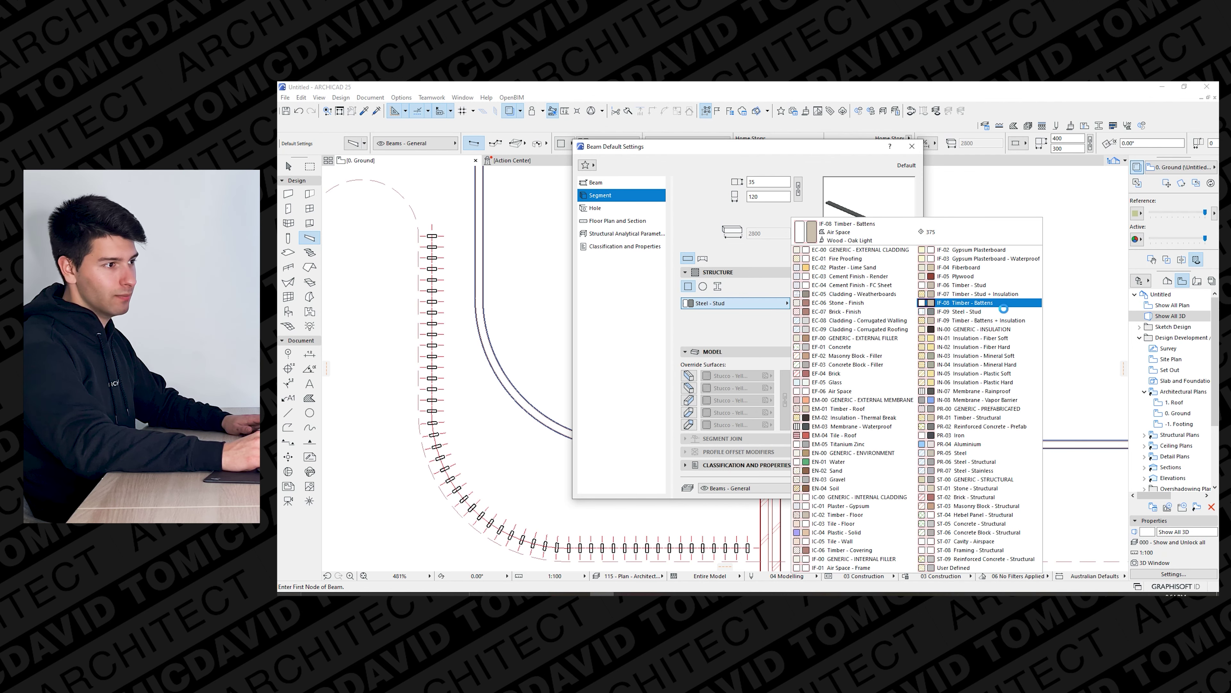
pyautogui.click(1004, 303)
# Override all surfaces of the default beam with the Wood - Pine Grained Horizontal surface.
pyautogui.click(689, 375)
pyautogui.click(688, 387)
pyautogui.click(689, 400)
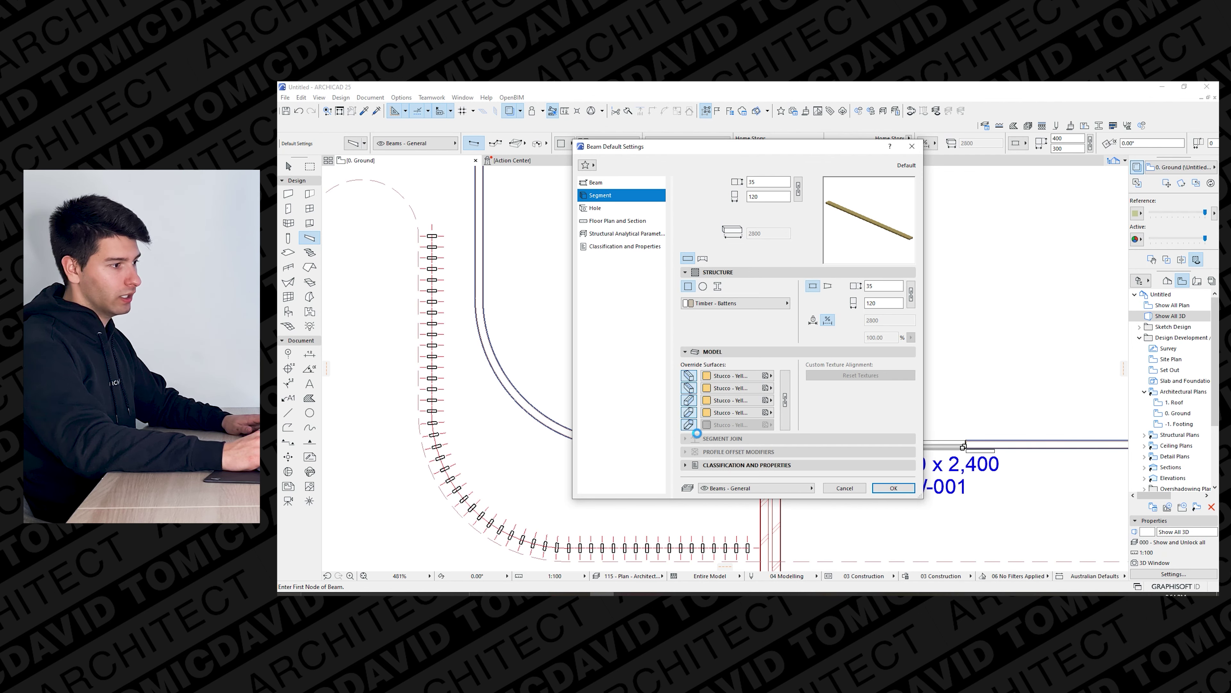
pyautogui.click(689, 424)
pyautogui.click(745, 382)
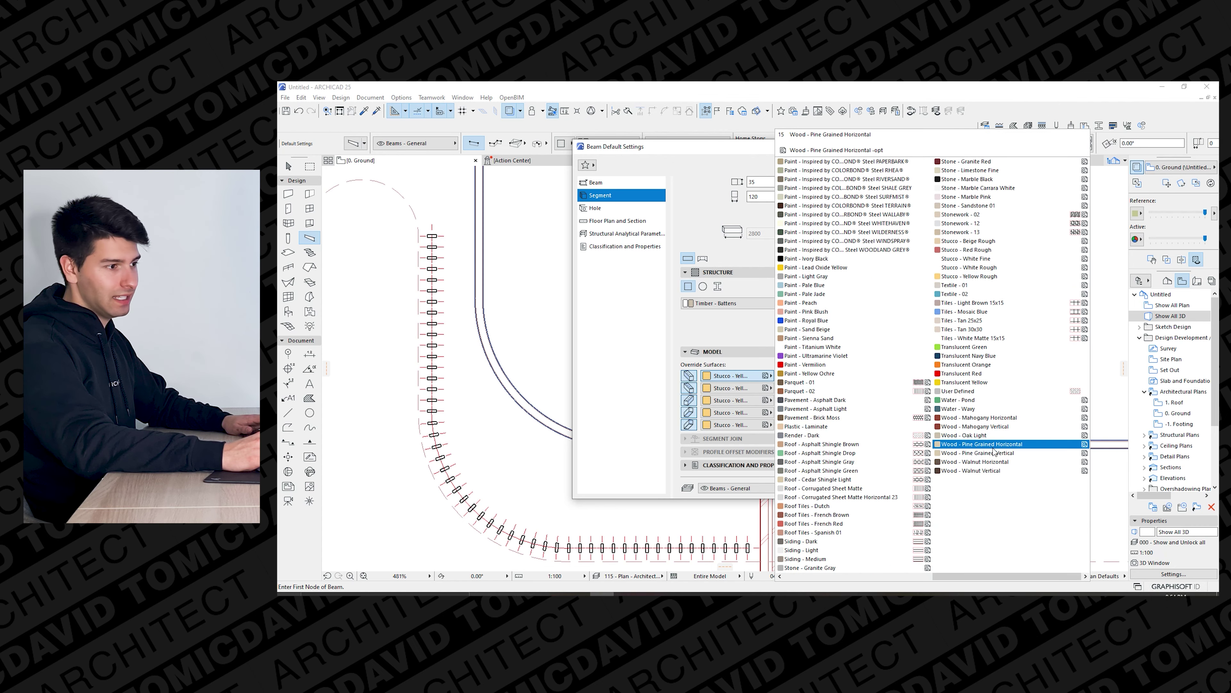
pyautogui.click(965, 444)
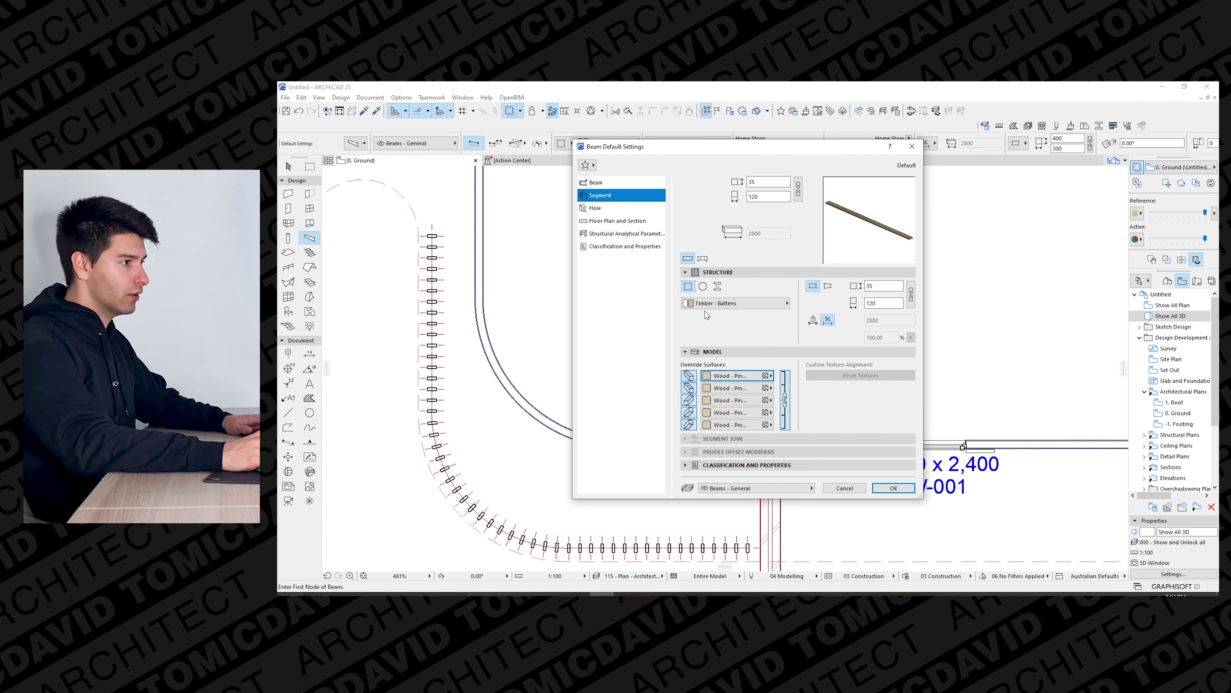
# Set the default beam's elevation to 35 mm above the ground story and accept the settings.
pyautogui.click(603, 184)
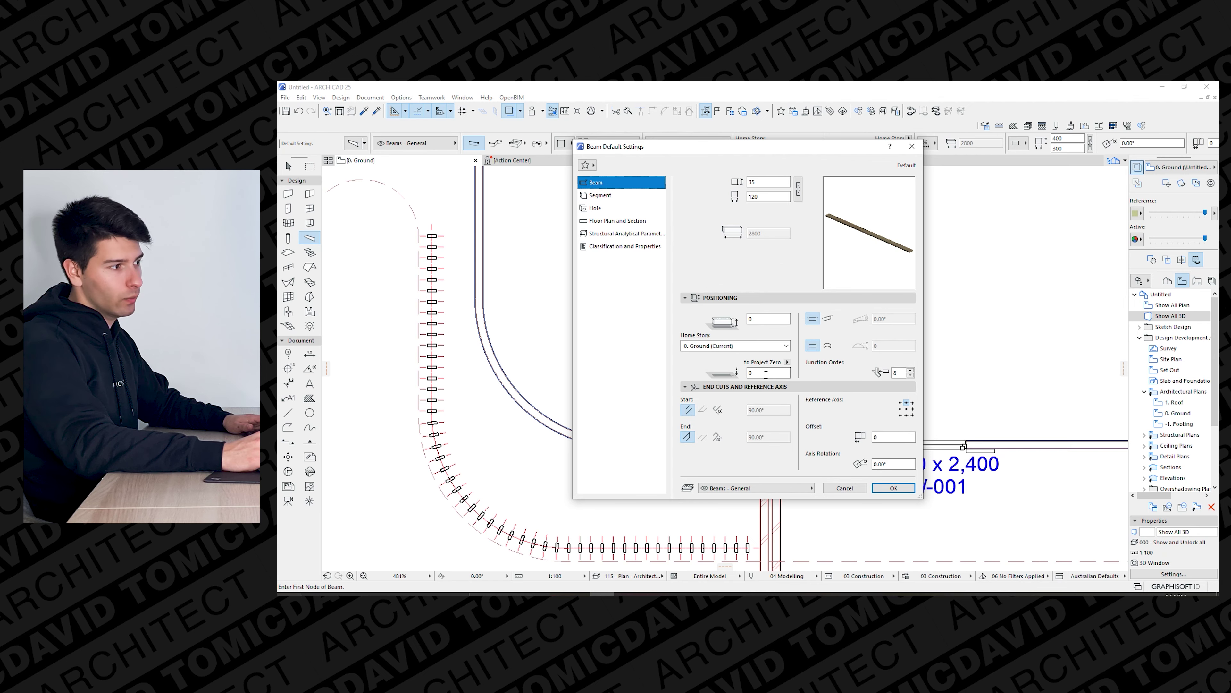
pyautogui.write('35')
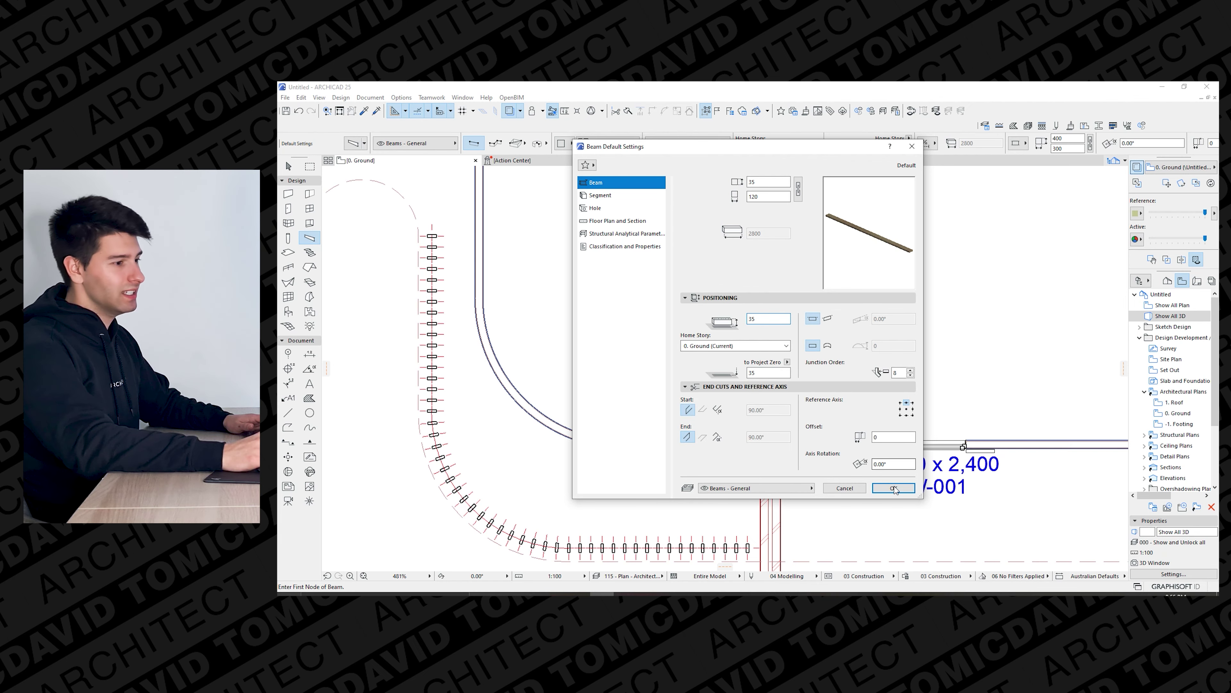
pyautogui.press('Return')
# Draw two perpendicular beams in plan along the batten screen's straight runs, from its first batten to the shared corner and on to its last batten.
pyautogui.scroll(6, 434, 236)
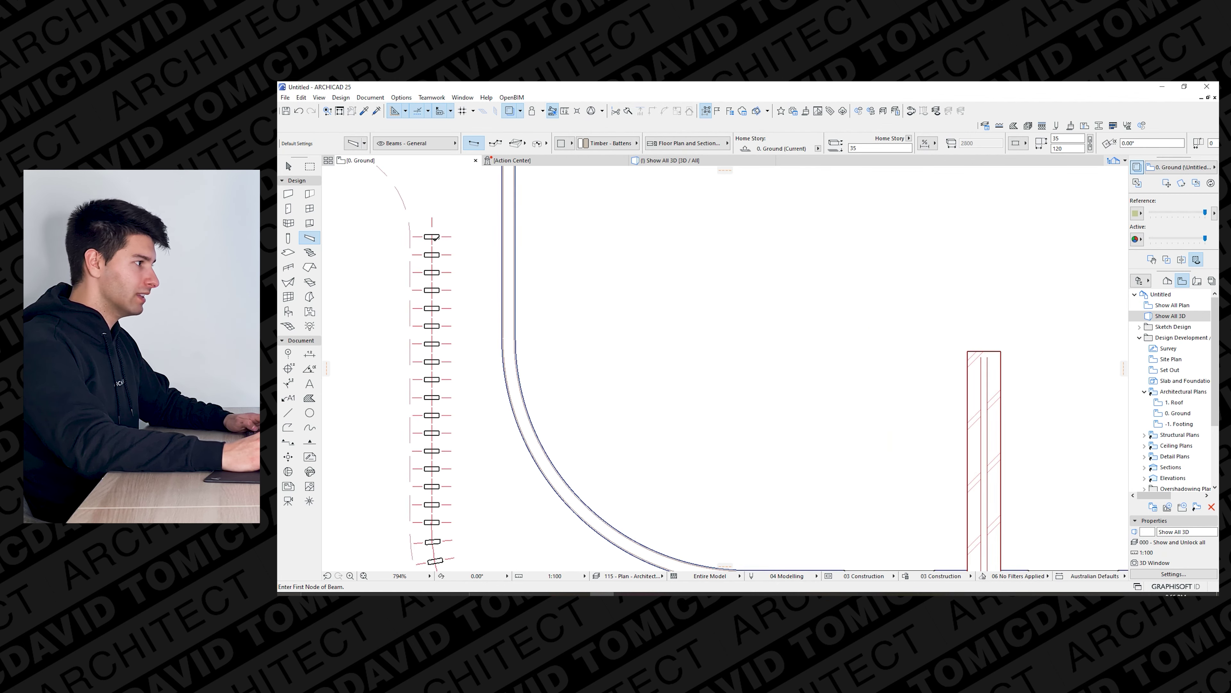
pyautogui.click(434, 238)
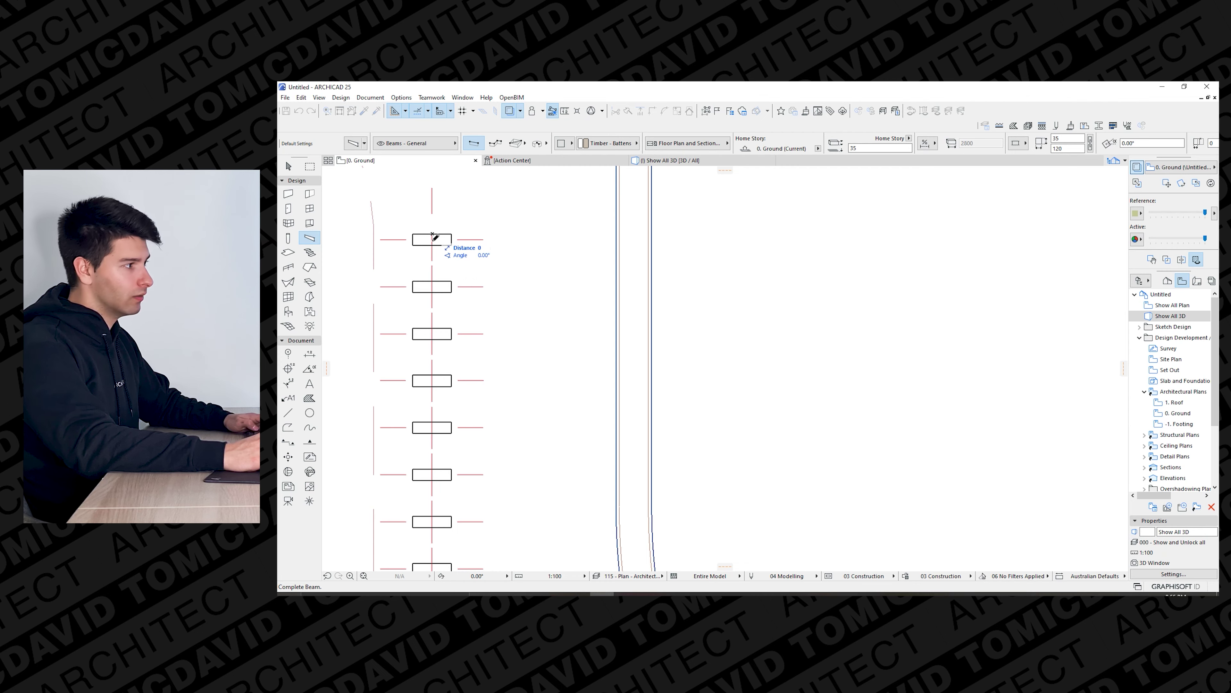
pyautogui.scroll(-4, 428, 301)
pyautogui.moveTo(438, 470); pyautogui.dragTo(424, 327, button='middle')
pyautogui.moveTo(429, 556); pyautogui.dragTo(426, 394, button='middle')
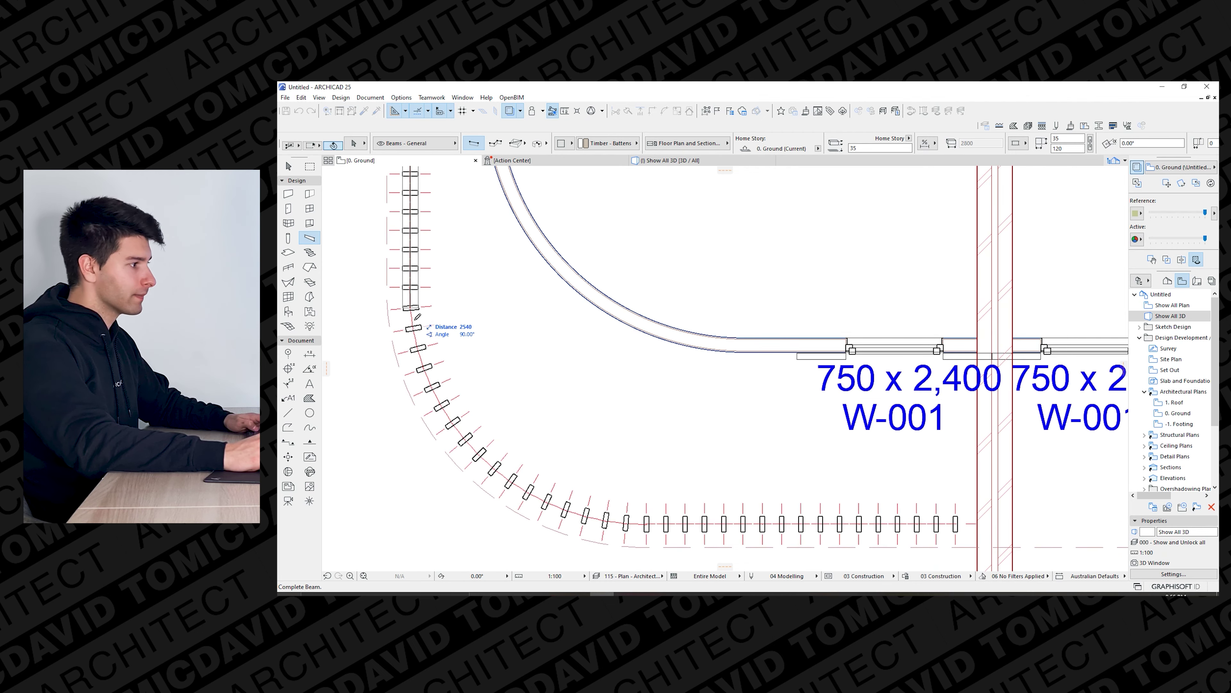
pyautogui.scroll(-2, 417, 316)
pyautogui.click(804, 467)
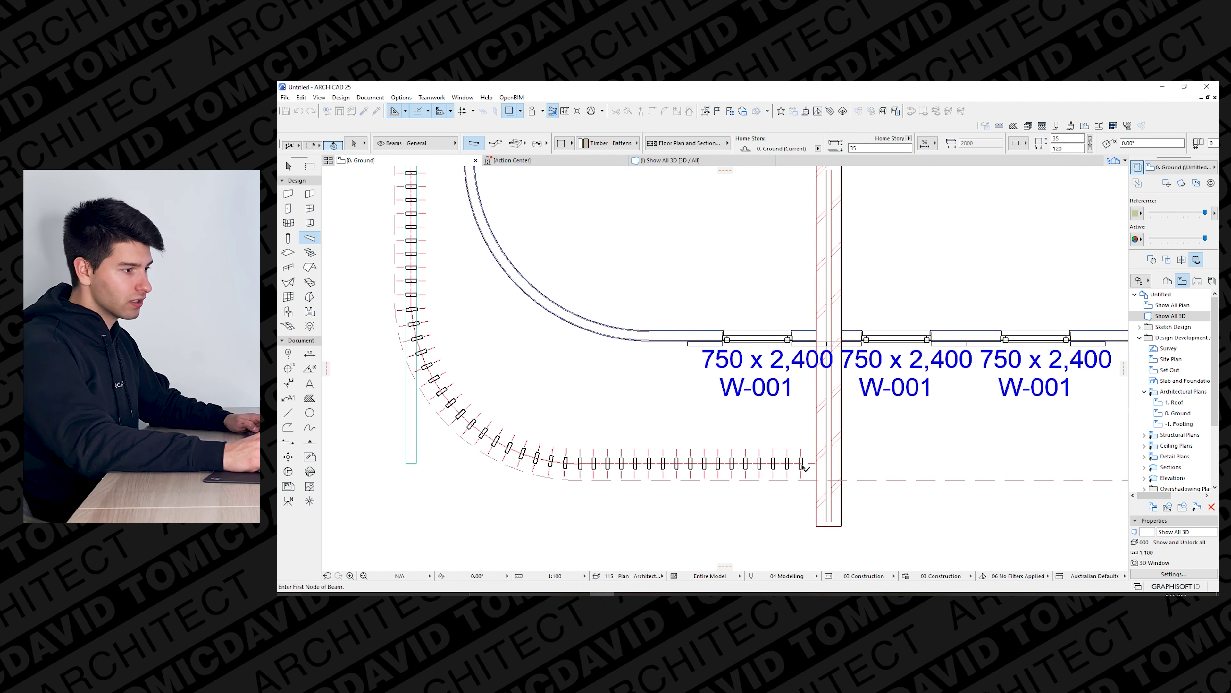
pyautogui.click(412, 463)
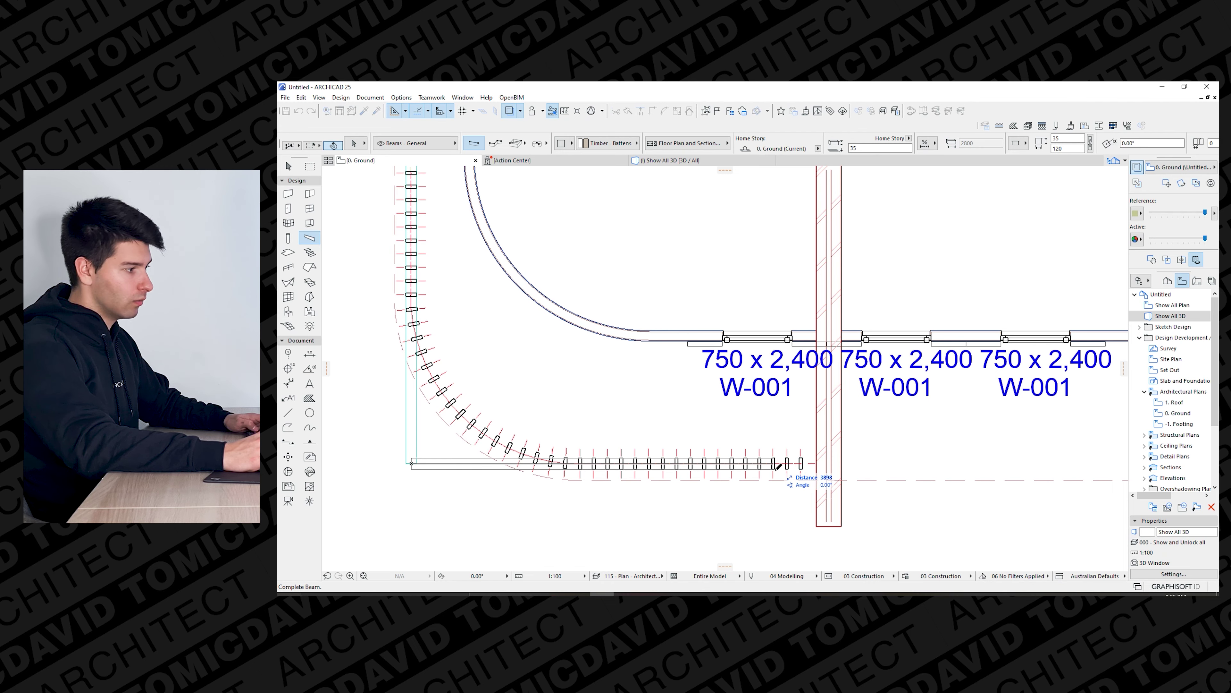
pyautogui.click(804, 468)
pyautogui.press('Escape')
# Fillet the corner between the two beams with a radius of 1820 mm so they follow the batten curve.
pyautogui.moveTo(420, 477); pyautogui.dragTo(391, 452)
pyautogui.click(411, 464)
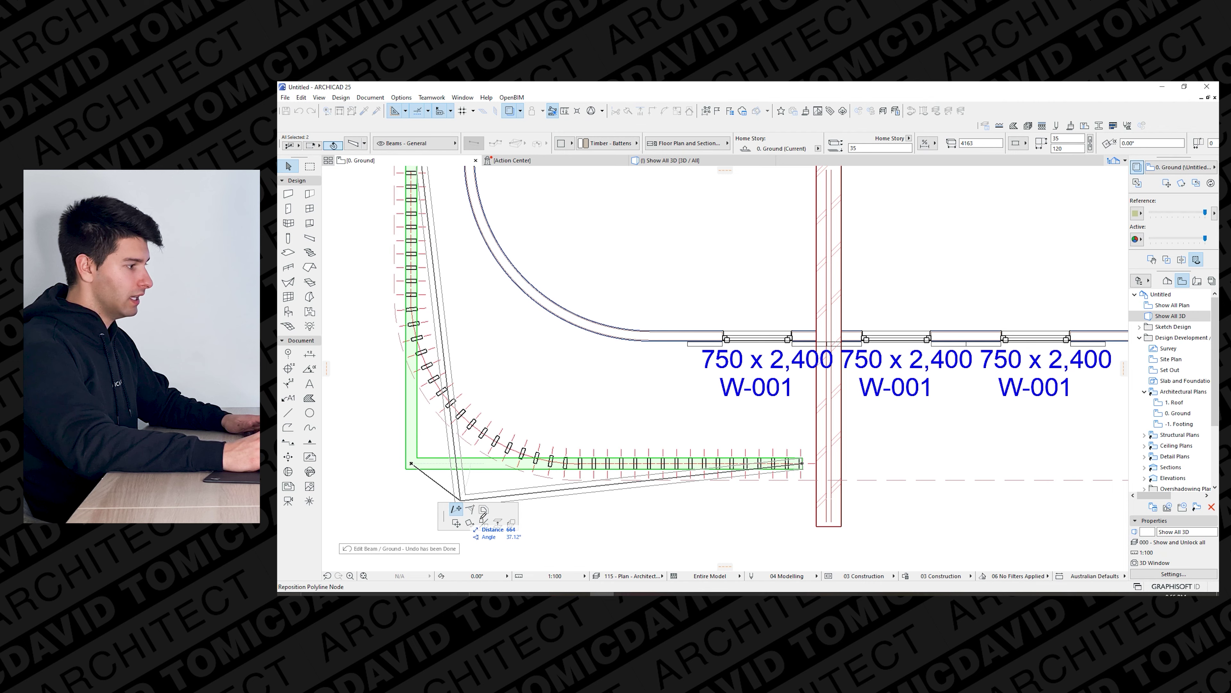
pyautogui.click(470, 509)
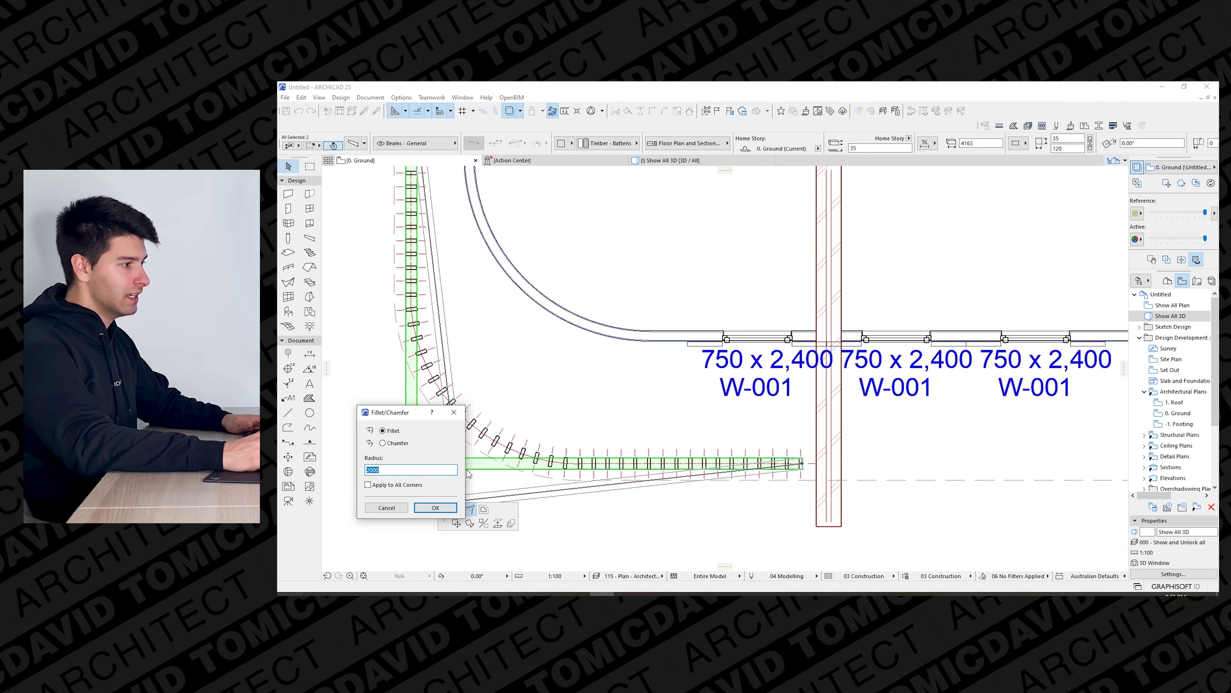
pyautogui.write('1820')
pyautogui.press('Return')
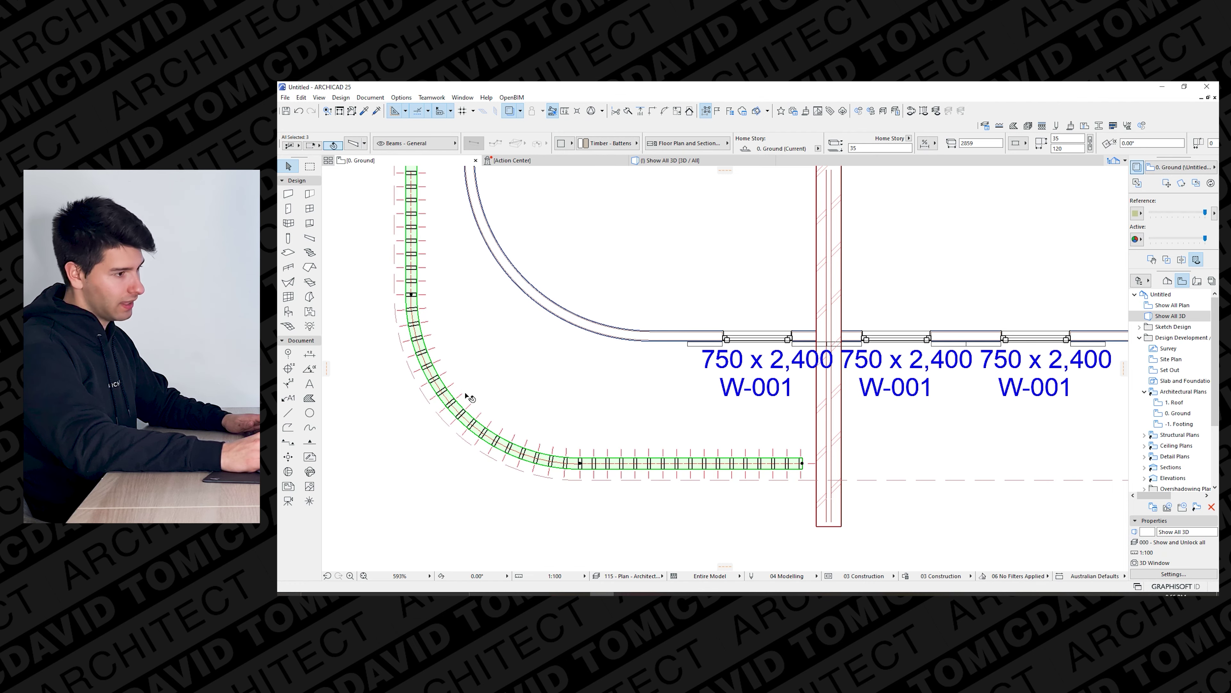
# In the 3D view, set the uncut line pen of the three beams at the batten screen's base to pen 1.
pyautogui.scroll(-2, 511, 392)
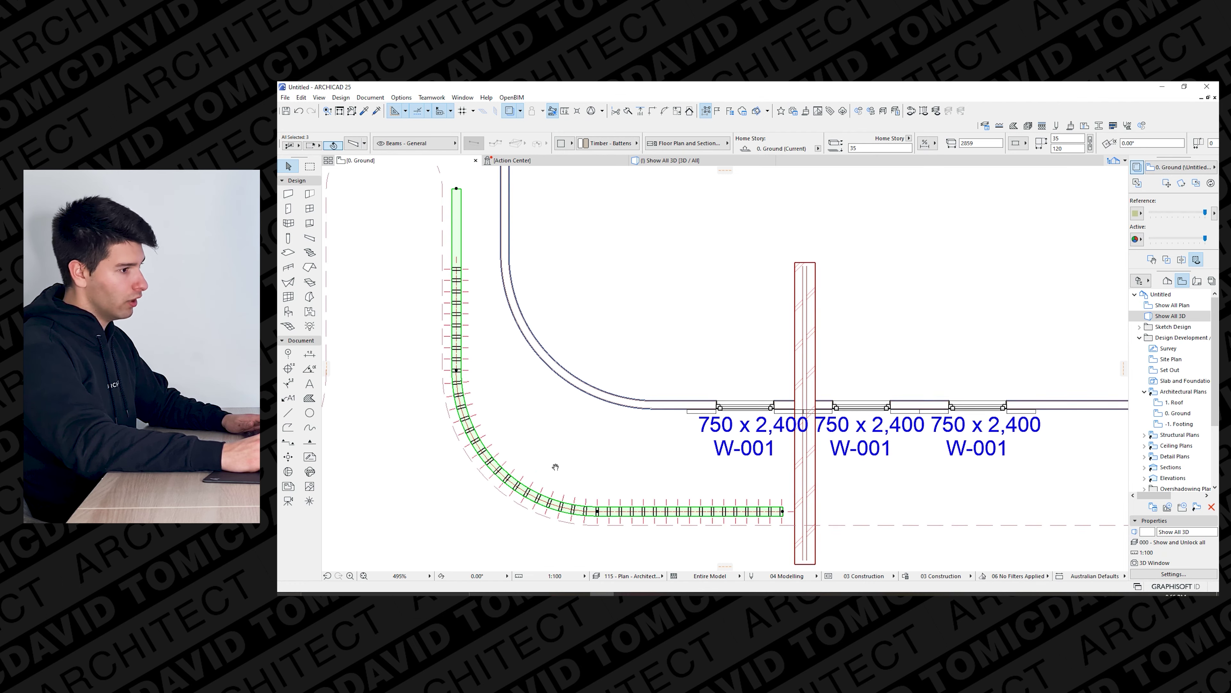
pyautogui.click(668, 162)
pyautogui.keyDown('shift'); pyautogui.moveTo(788, 464); pyautogui.dragTo(795, 481, button='middle'); pyautogui.keyUp('shift')
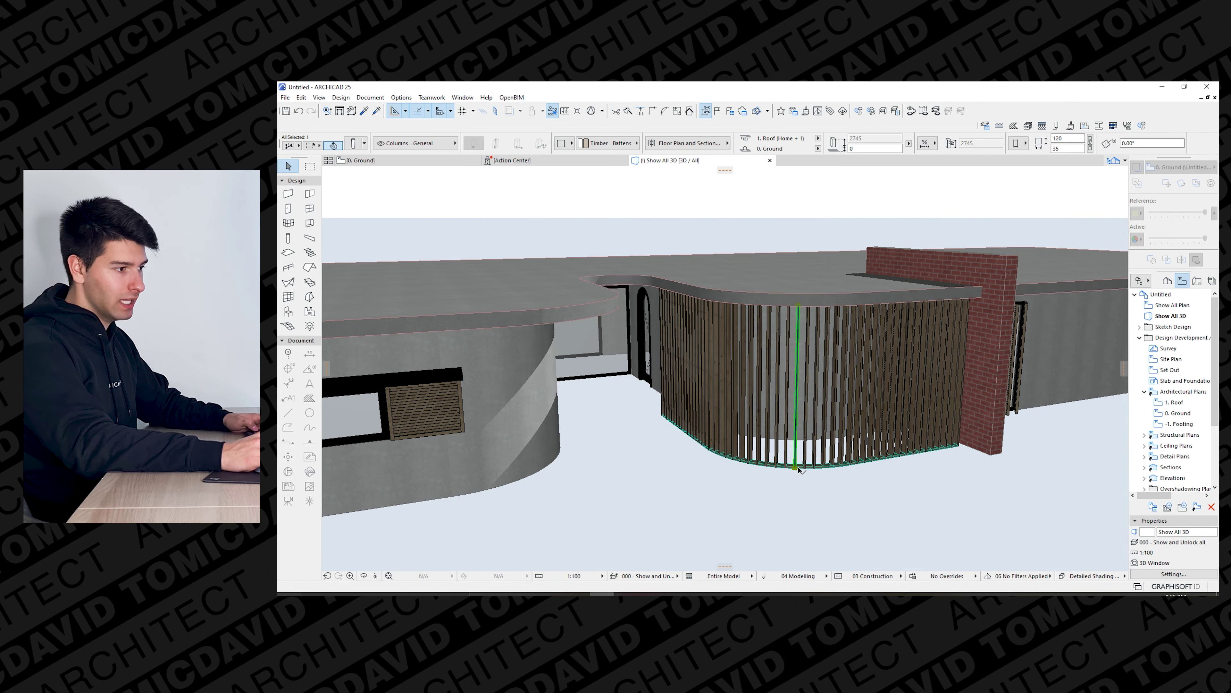
pyautogui.click(848, 469)
pyautogui.scroll(5, 693, 444)
pyautogui.keyDown('shift'); pyautogui.click(689, 449); pyautogui.keyUp('shift')
pyautogui.scroll(-6, 685, 446)
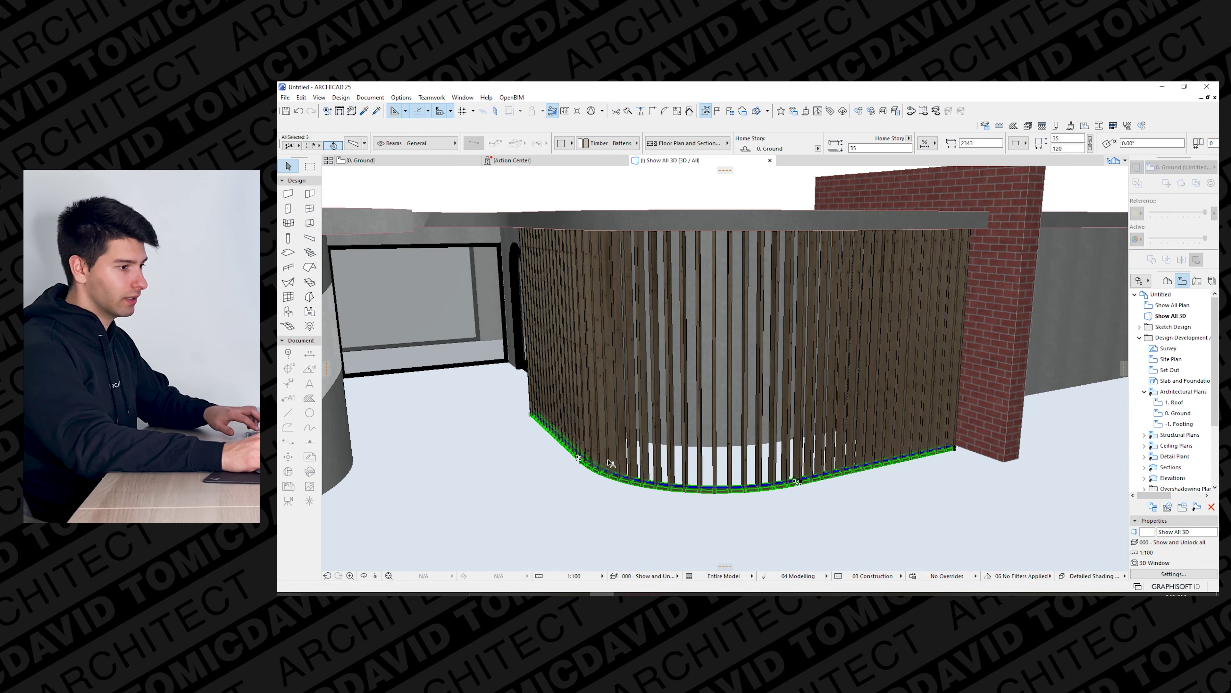
pyautogui.hotkey('ctrl', 't')
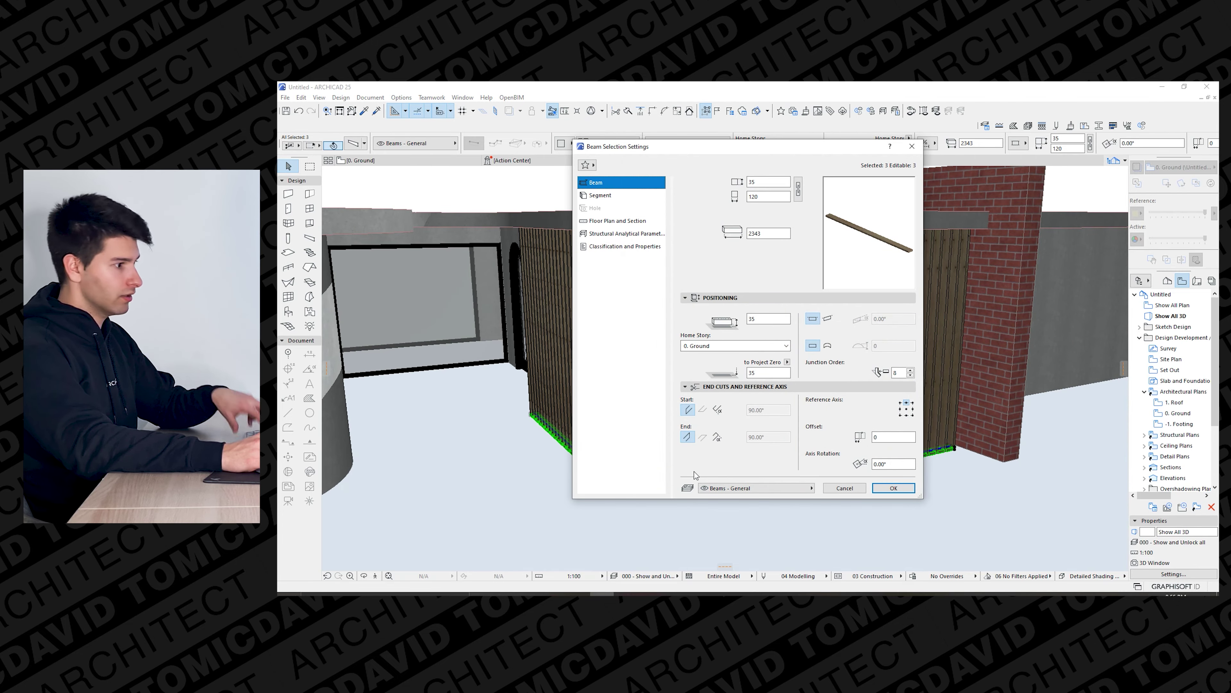
pyautogui.click(616, 222)
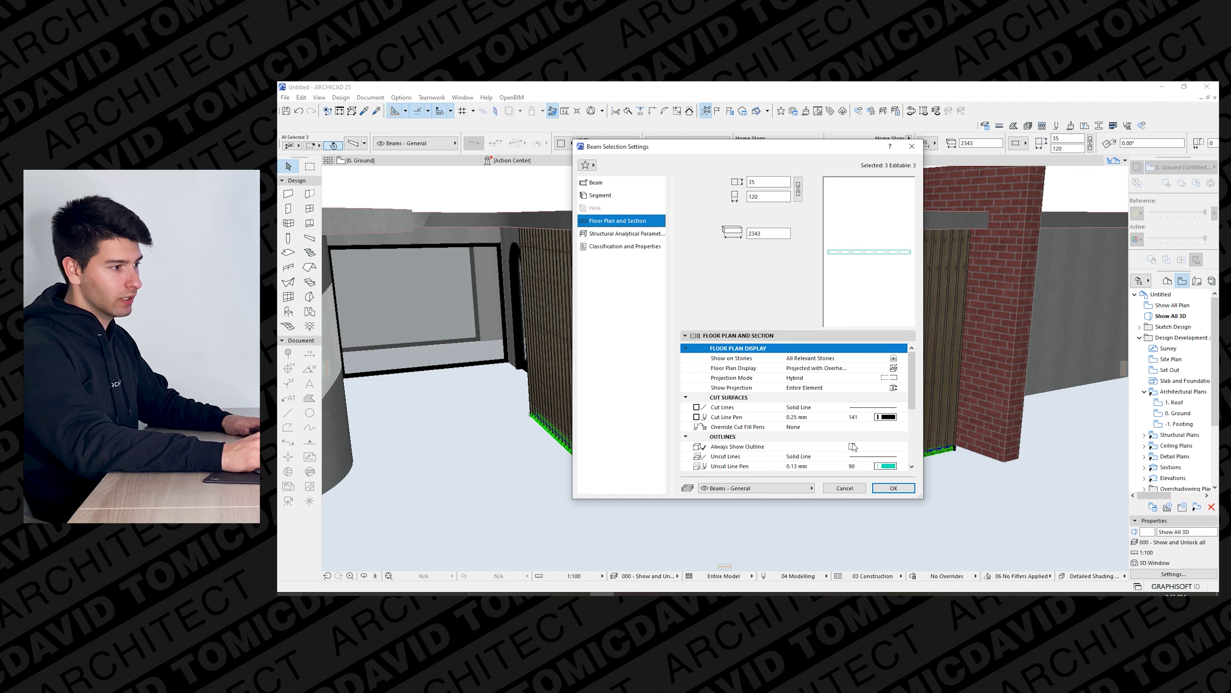
pyautogui.scroll(-1, 852, 446)
pyautogui.scroll(1, 853, 422)
pyautogui.scroll(-1, 873, 432)
pyautogui.click(893, 436)
pyautogui.click(914, 433)
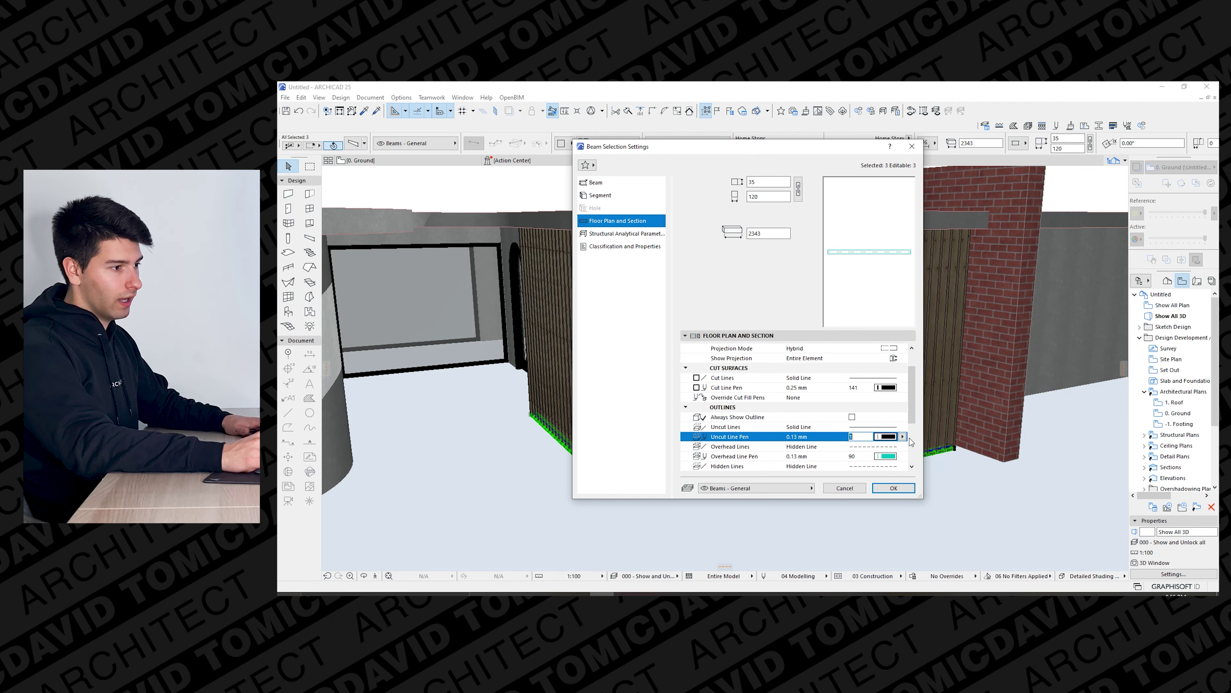
# Set the beams' overhead line pen to pen 1, adjust the remaining floor plan line pens, and accept the settings.
pyautogui.click(893, 456)
pyautogui.click(921, 452)
pyautogui.click(906, 455)
pyautogui.click(912, 454)
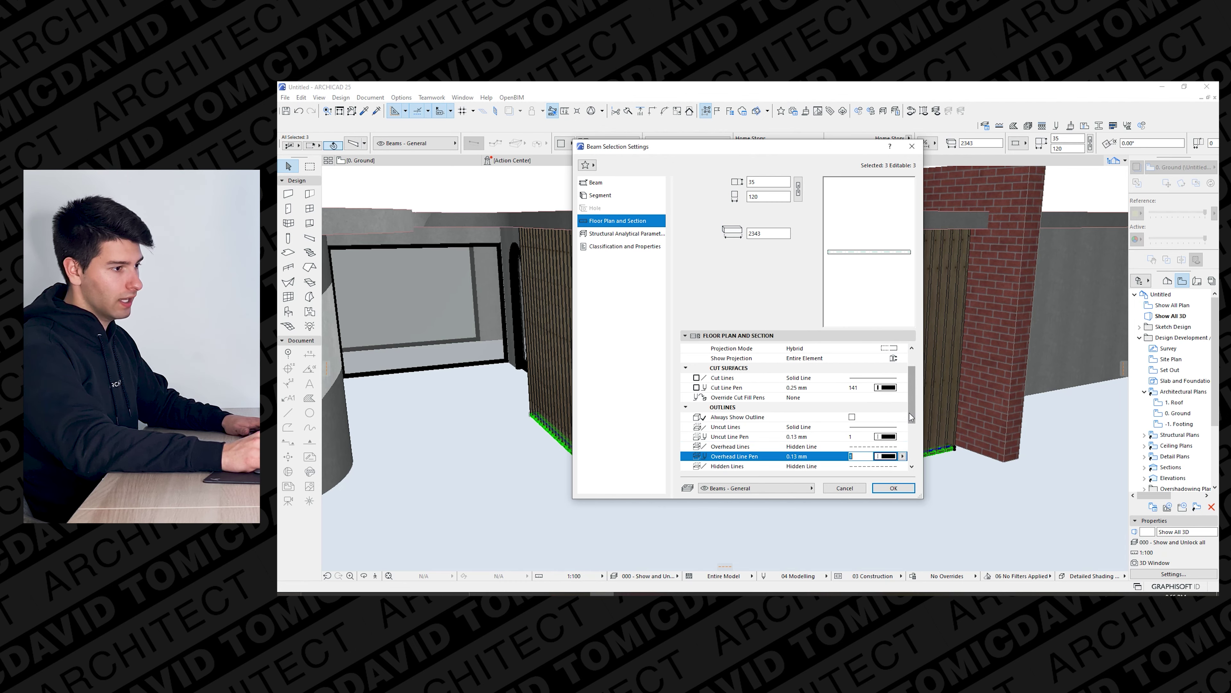
pyautogui.scroll(-2, 908, 437)
pyautogui.click(905, 419)
pyautogui.click(912, 416)
pyautogui.scroll(-1, 907, 457)
pyautogui.click(903, 456)
# Copy the three base beams straight up to the underside of the roof, with their tops 2745 mm above the ground story.
pyautogui.moveTo(674, 487)
pyautogui.keyDown('shift'); pyautogui.mouseDown(button='middle')
pyautogui.moveTo(626, 476)
pyautogui.moveTo(658, 486)
pyautogui.mouseUp(button='middle'); pyautogui.keyUp('shift')
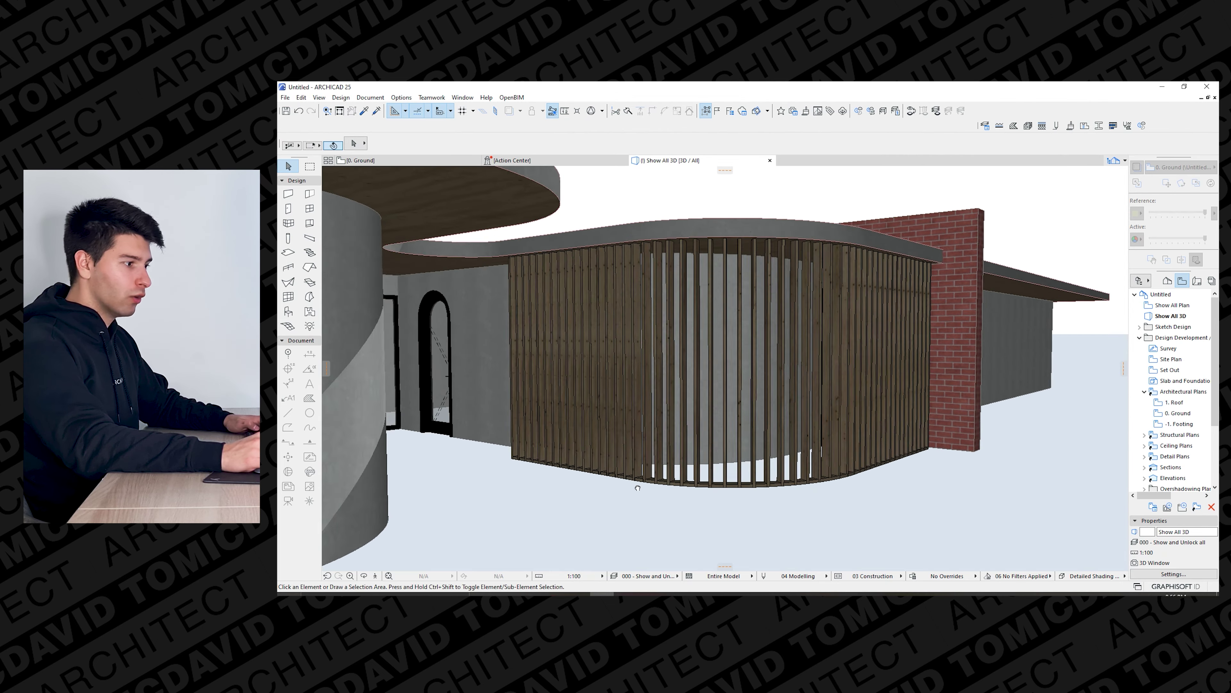
pyautogui.click(672, 486)
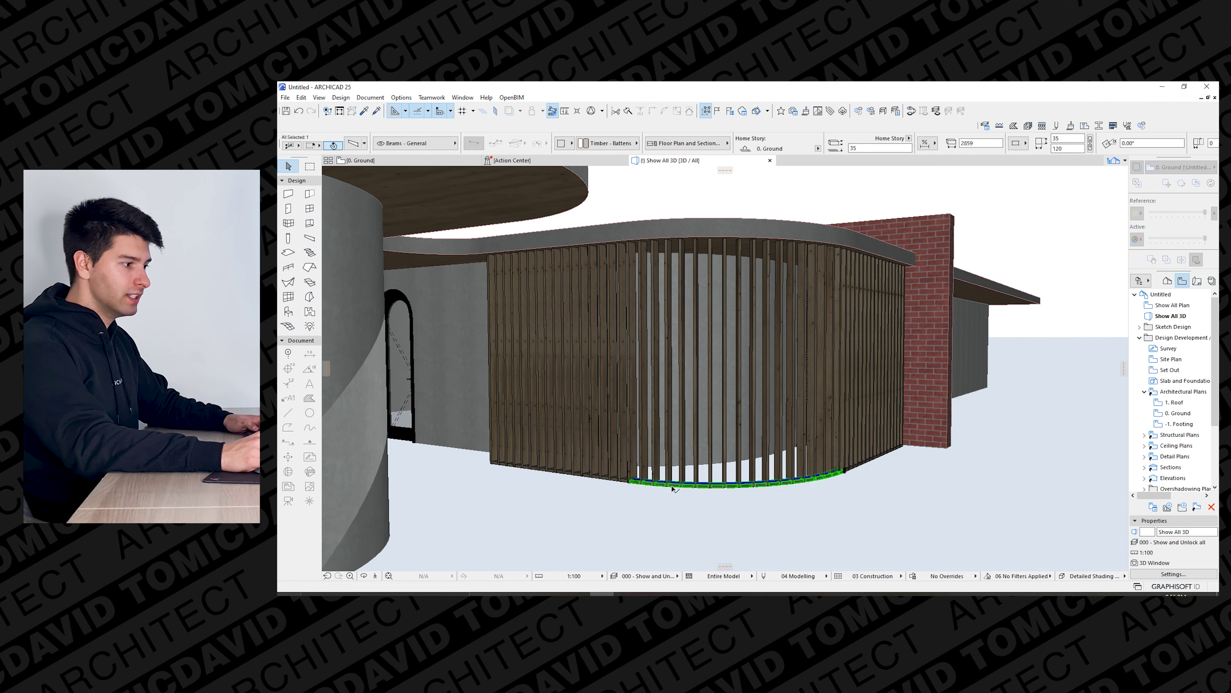
pyautogui.click(634, 484)
pyautogui.click(638, 486)
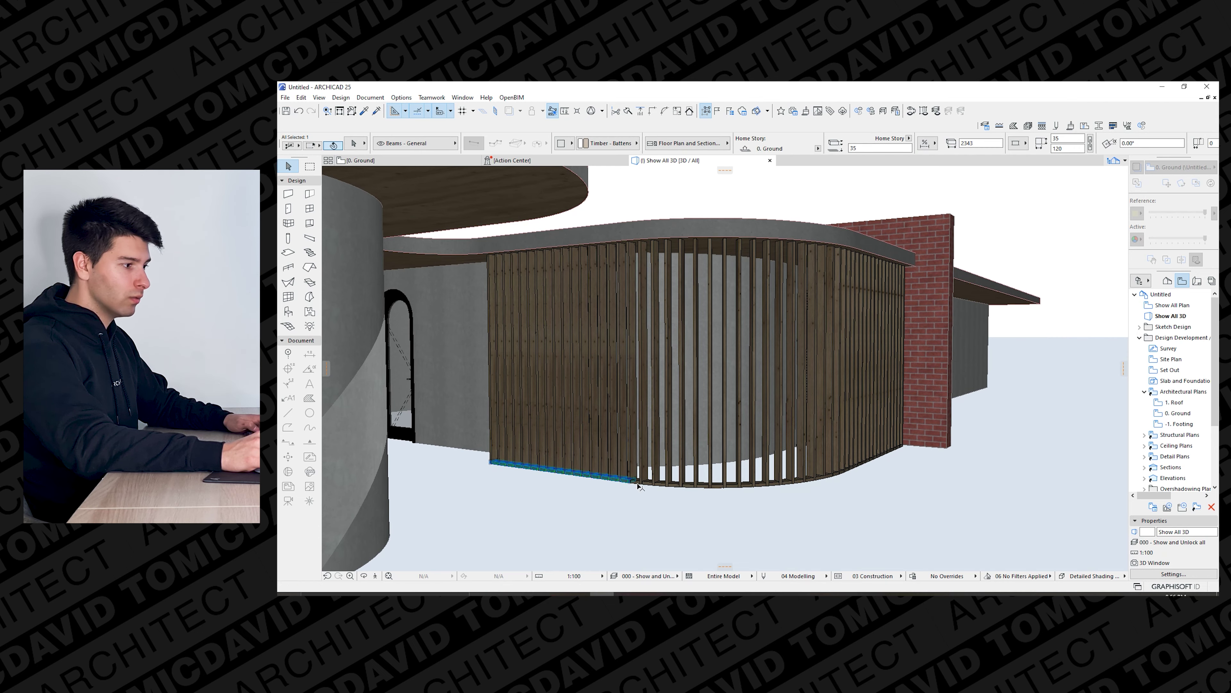
pyautogui.keyDown('shift'); pyautogui.click(699, 489); pyautogui.keyUp('shift')
pyautogui.scroll(5, 775, 500)
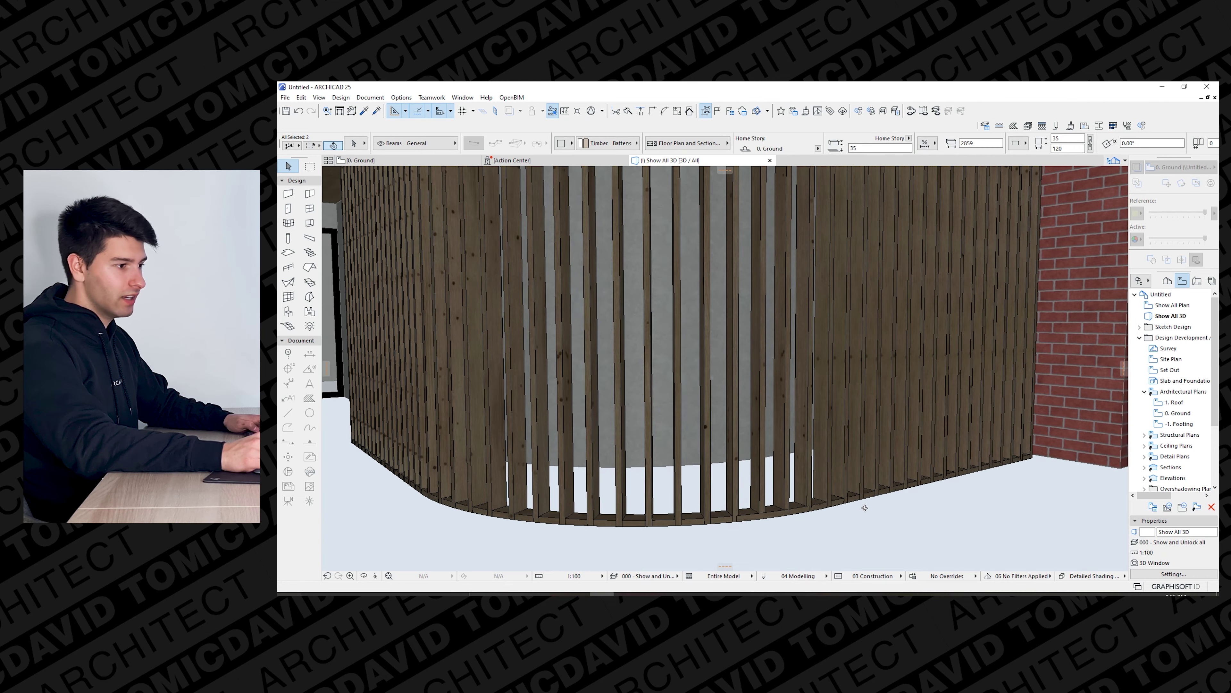
pyautogui.keyDown('shift'); pyautogui.click(841, 506); pyautogui.keyUp('shift')
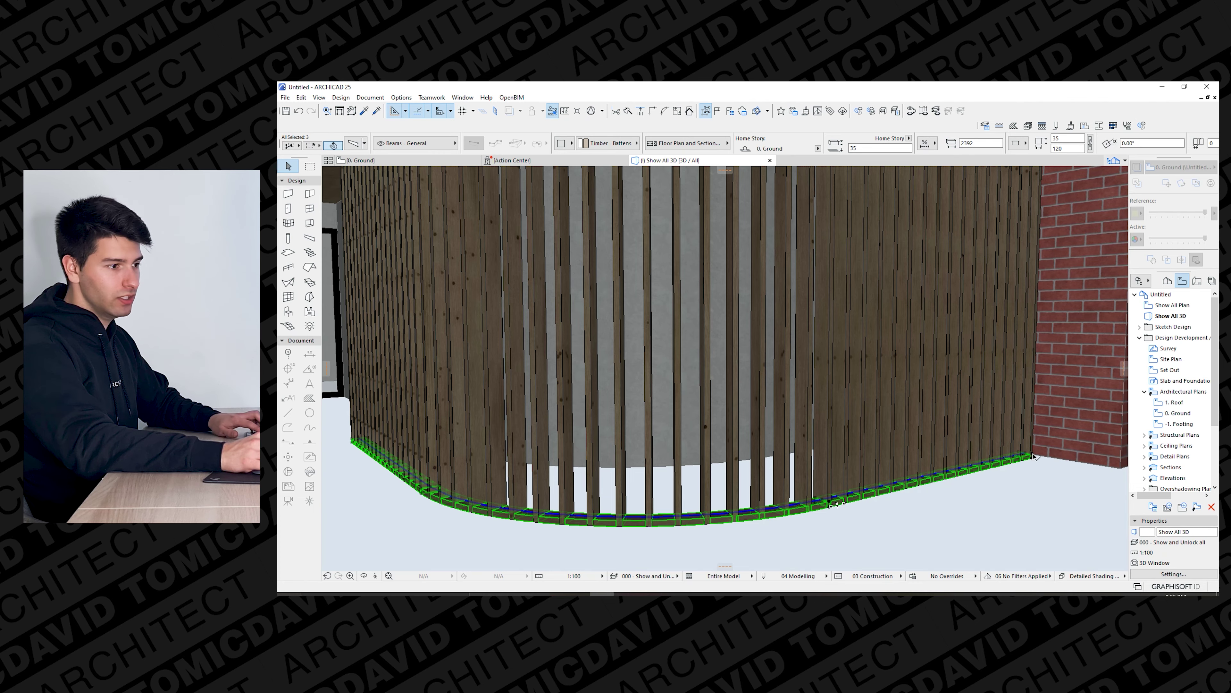
pyautogui.hotkey('ctrl', 'd')
pyautogui.click(1032, 454)
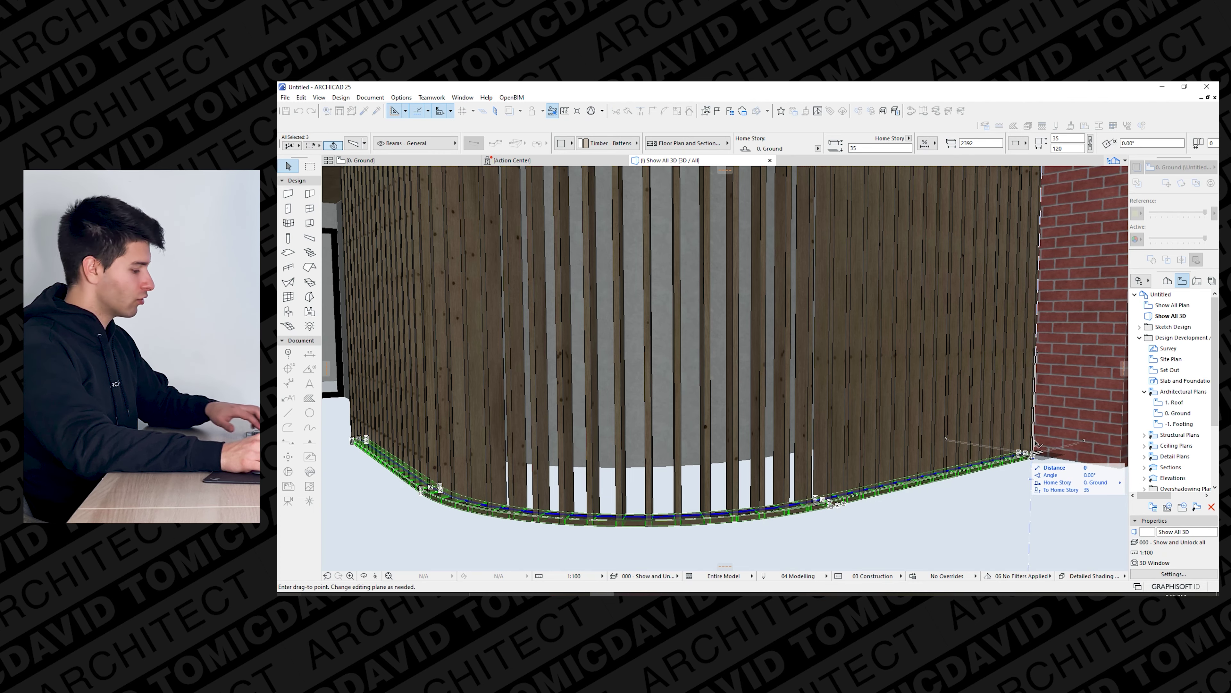
pyautogui.scroll(-5, 1035, 442)
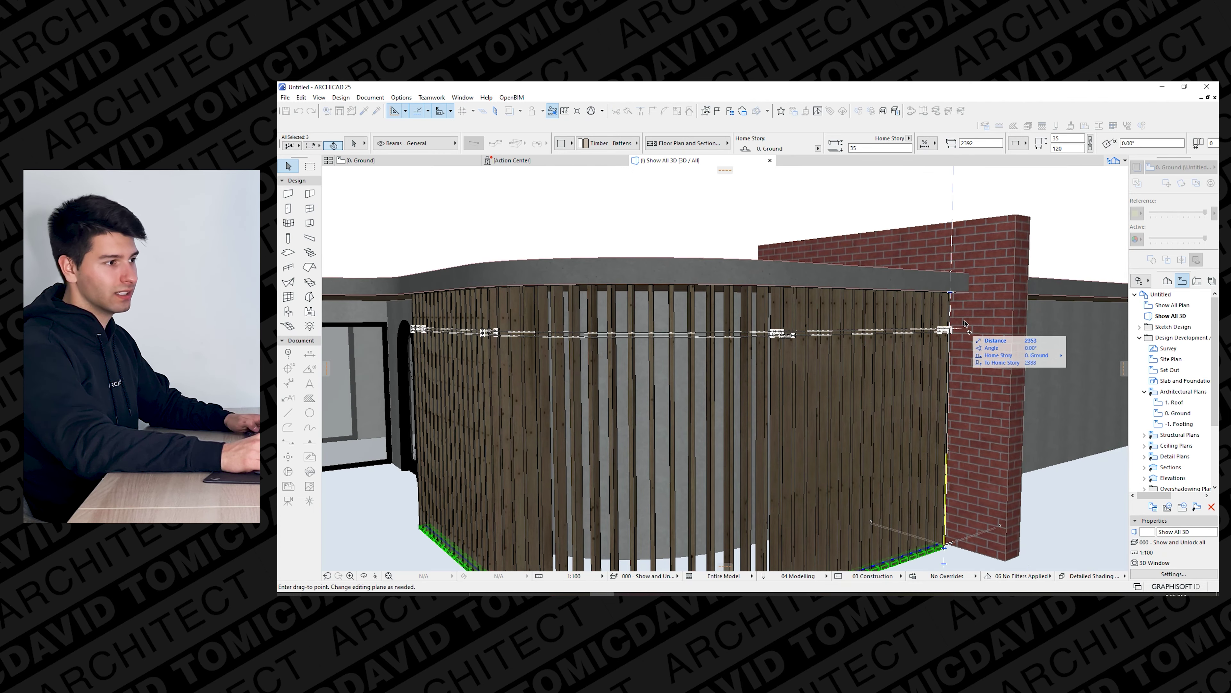
pyautogui.click(951, 292)
pyautogui.scroll(-2, 819, 418)
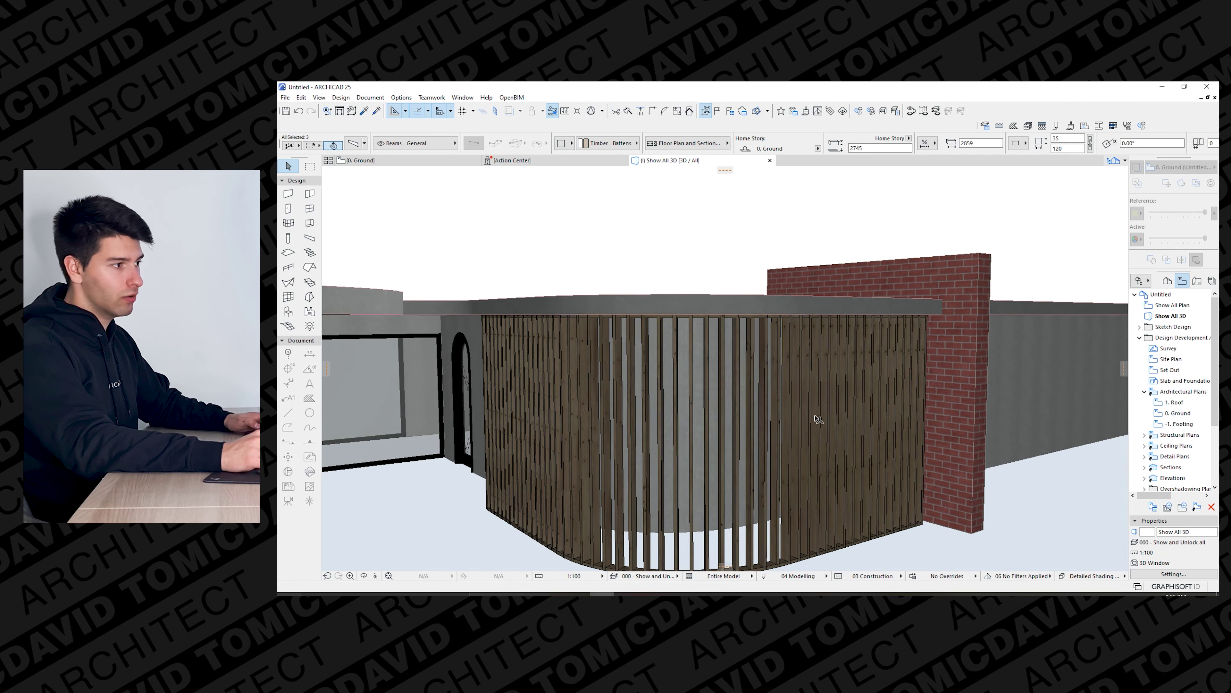
# Select all vertical battens of the screen and lower their tops to the underside of the upper beams, making them 2710 mm high.
pyautogui.scroll(-2, 819, 419)
pyautogui.keyDown('shift'); pyautogui.moveTo(775, 449); pyautogui.dragTo(480, 320, button='middle'); pyautogui.keyUp('shift')
pyautogui.press('Escape')
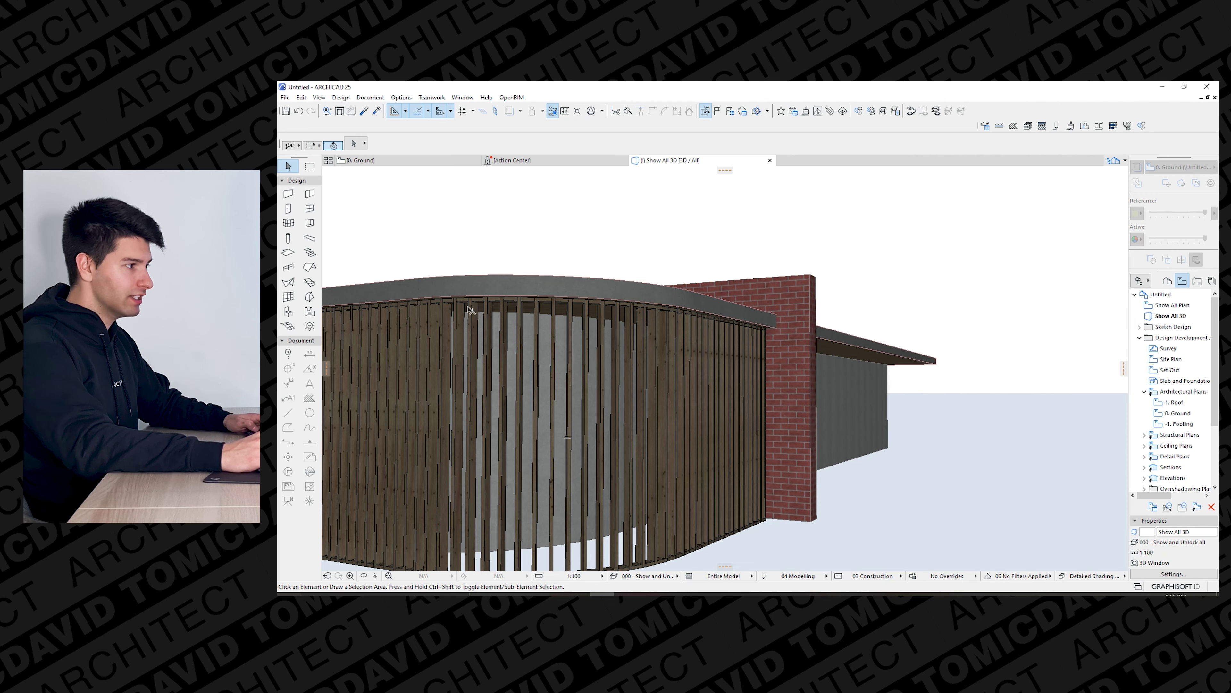
pyautogui.click(464, 347)
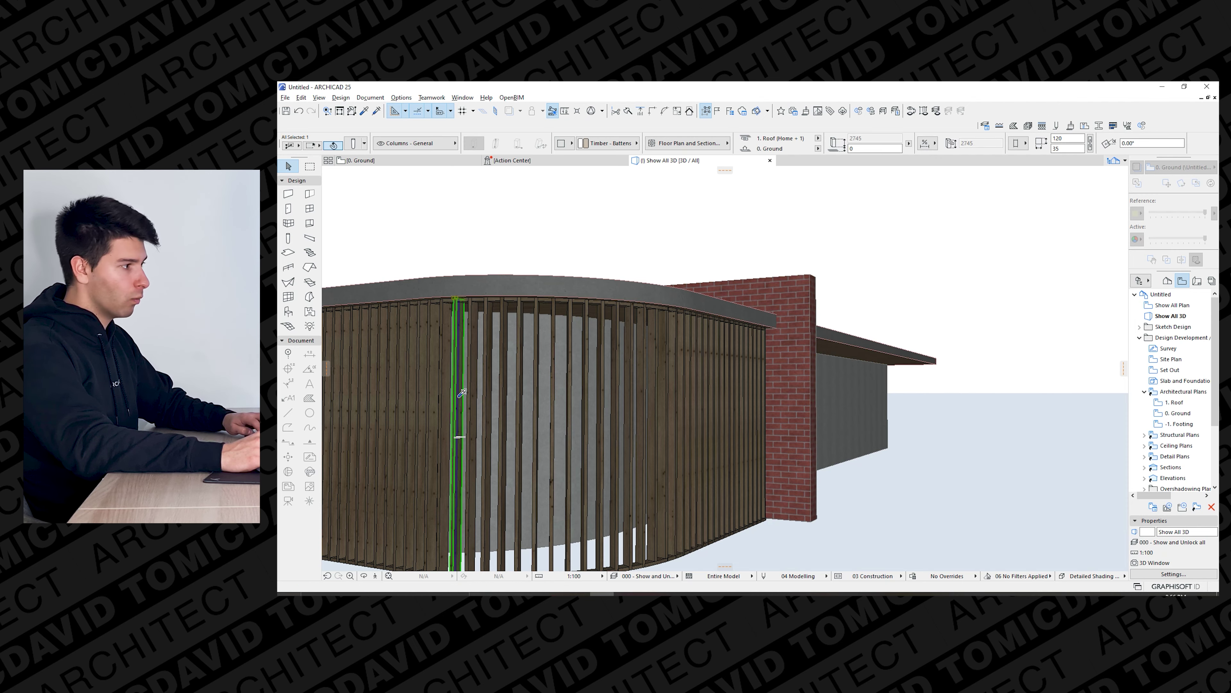
pyautogui.hotkey('ctrl', 'a')
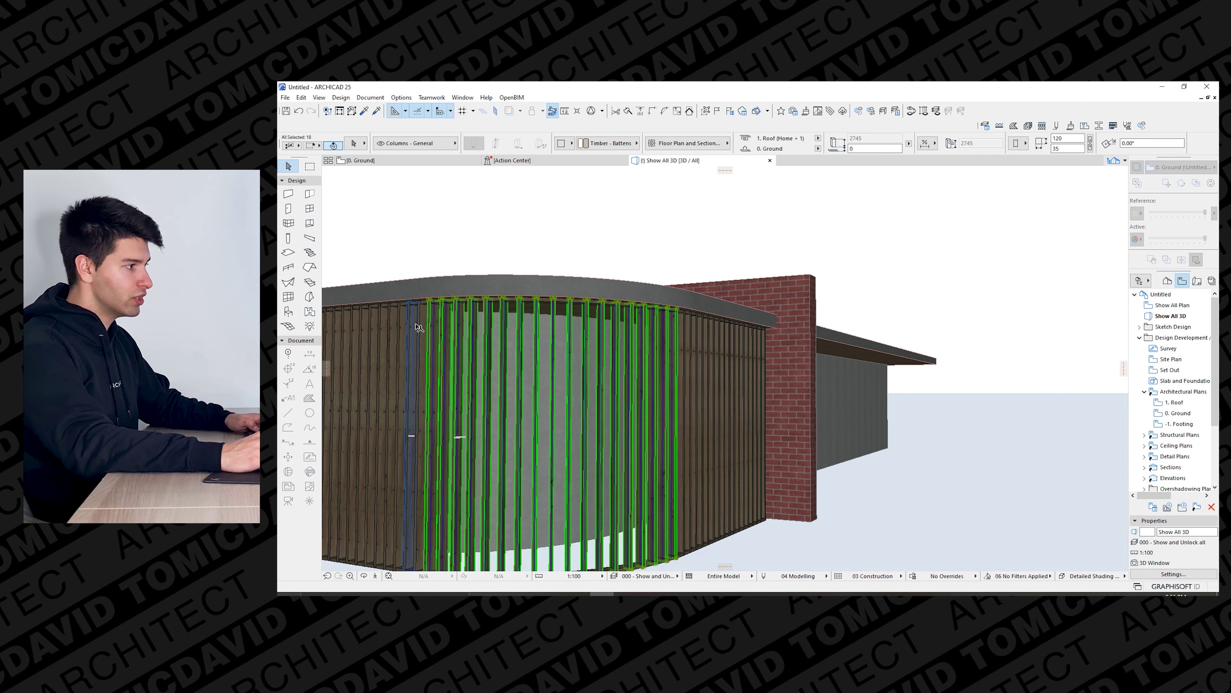
pyautogui.keyDown('shift'); pyautogui.click(418, 327); pyautogui.keyUp('shift')
pyautogui.keyDown('shift'); pyautogui.click(724, 341); pyautogui.keyUp('shift')
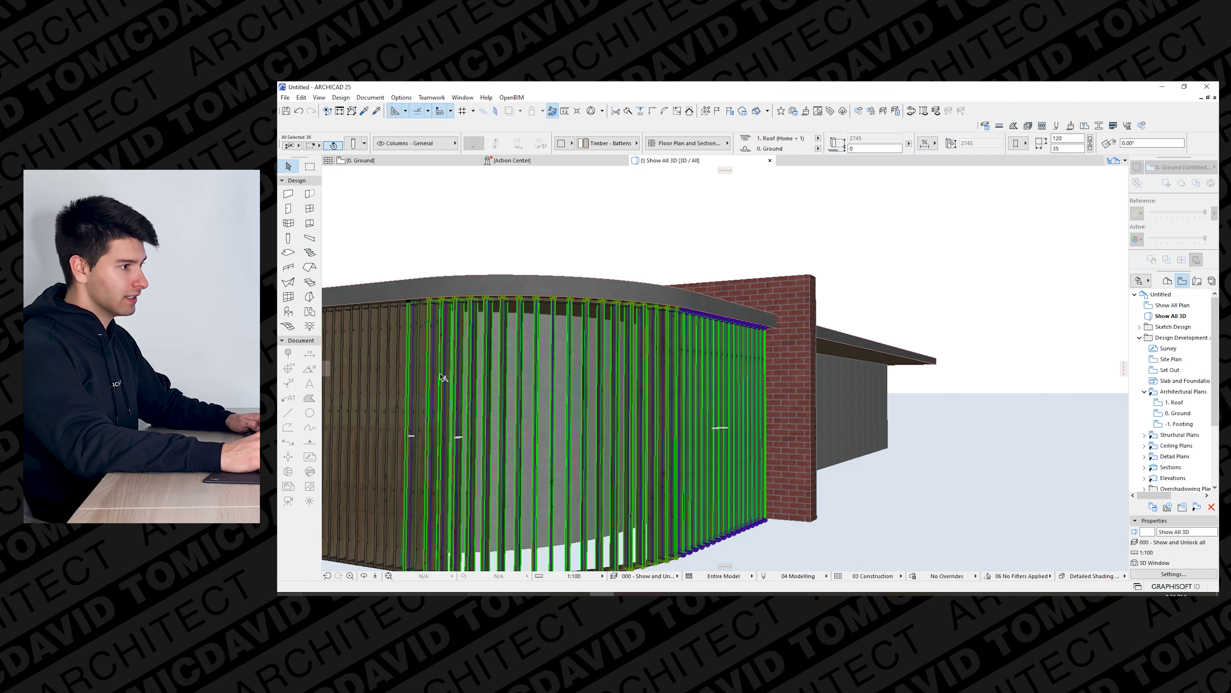
pyautogui.moveTo(433, 341); pyautogui.dragTo(577, 350, button='middle')
pyautogui.keyDown('shift'); pyautogui.click(560, 354); pyautogui.keyUp('shift')
pyautogui.keyDown('shift'); pyautogui.click(534, 359); pyautogui.keyUp('shift')
pyautogui.keyDown('shift'); pyautogui.click(516, 363); pyautogui.keyUp('shift')
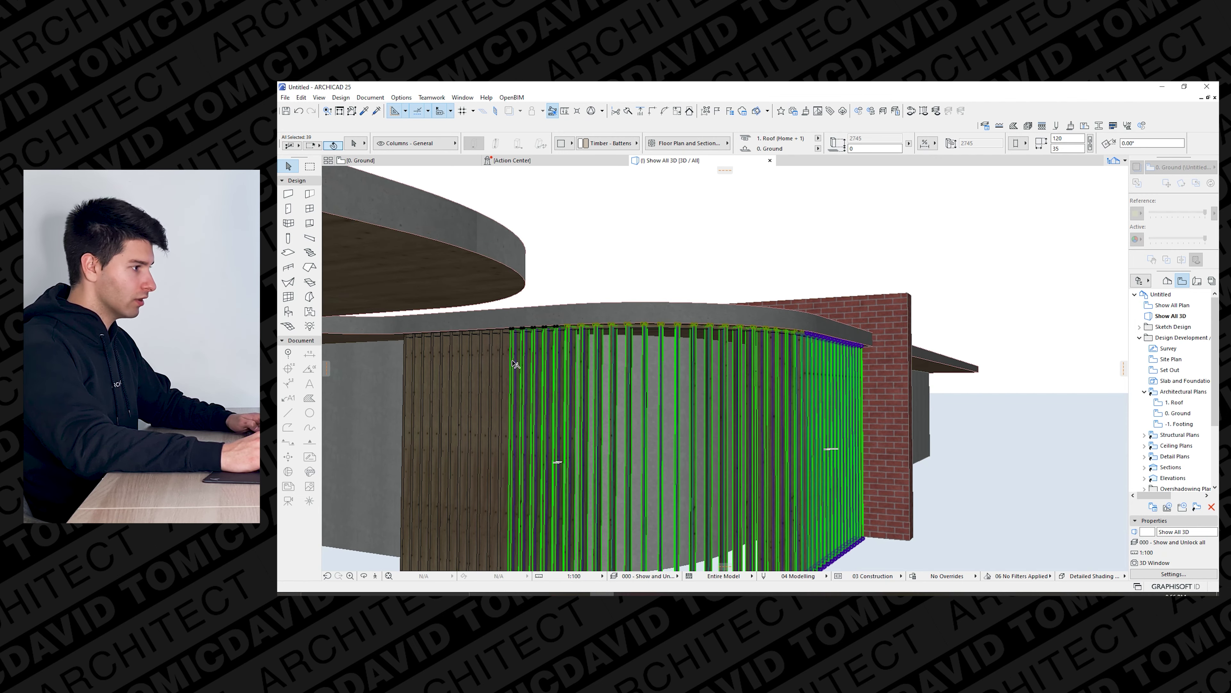
pyautogui.keyDown('shift'); pyautogui.click(507, 367); pyautogui.keyUp('shift')
pyautogui.keyDown('shift'); pyautogui.click(494, 370); pyautogui.keyUp('shift')
pyautogui.keyDown('shift'); pyautogui.click(488, 374); pyautogui.keyUp('shift')
pyautogui.keyDown('shift'); pyautogui.click(482, 377); pyautogui.keyUp('shift')
pyautogui.keyDown('shift'); pyautogui.click(470, 381); pyautogui.keyUp('shift')
pyautogui.keyDown('shift'); pyautogui.click(463, 384); pyautogui.keyUp('shift')
pyautogui.keyDown('shift'); pyautogui.click(451, 389); pyautogui.keyUp('shift')
pyautogui.keyDown('shift'); pyautogui.click(440, 392); pyautogui.keyUp('shift')
pyautogui.keyDown('shift'); pyautogui.click(434, 397); pyautogui.keyUp('shift')
pyautogui.keyDown('shift'); pyautogui.click(424, 404); pyautogui.keyUp('shift')
pyautogui.keyDown('shift'); pyautogui.click(417, 408); pyautogui.keyUp('shift')
pyautogui.keyDown('shift'); pyautogui.click(412, 413); pyautogui.keyUp('shift')
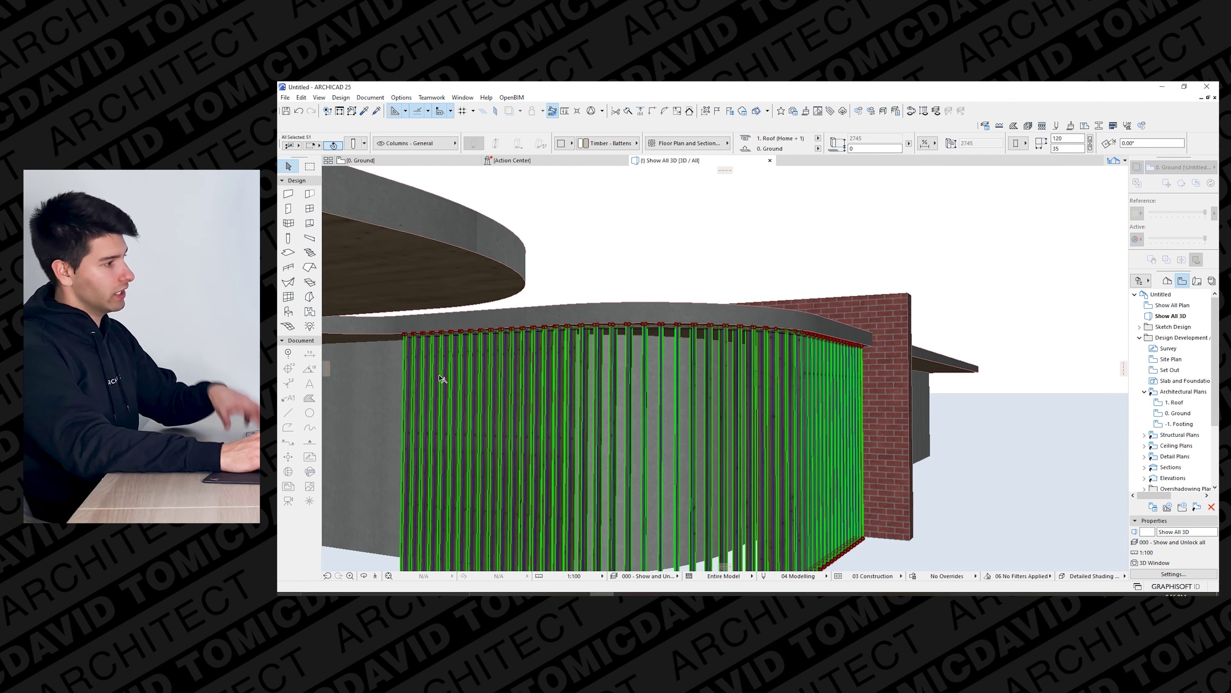
pyautogui.click(527, 328)
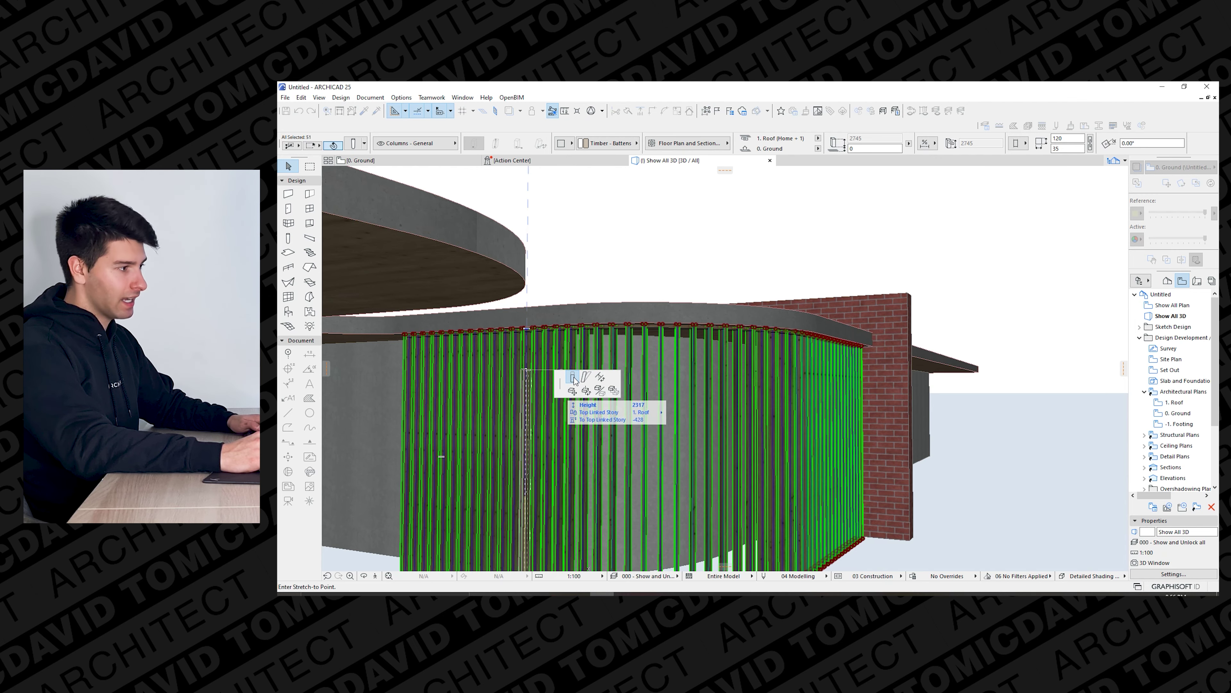
pyautogui.click(527, 333)
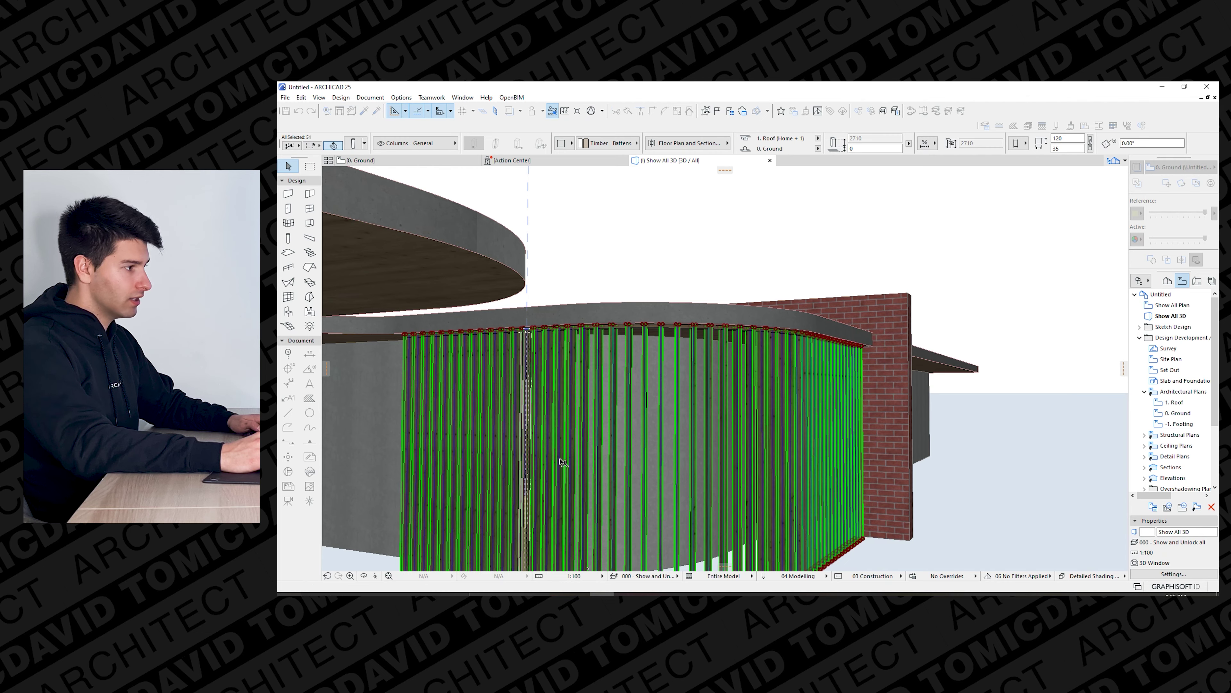
# Examine the batten screen and the whole house from further away in the 3D view.
pyautogui.scroll(-3, 629, 479)
pyautogui.keyDown('shift'); pyautogui.moveTo(630, 479); pyautogui.dragTo(577, 514, button='middle'); pyautogui.keyUp('shift')
pyautogui.moveTo(577, 514); pyautogui.dragTo(790, 449, button='middle')
pyautogui.scroll(-3, 760, 470)
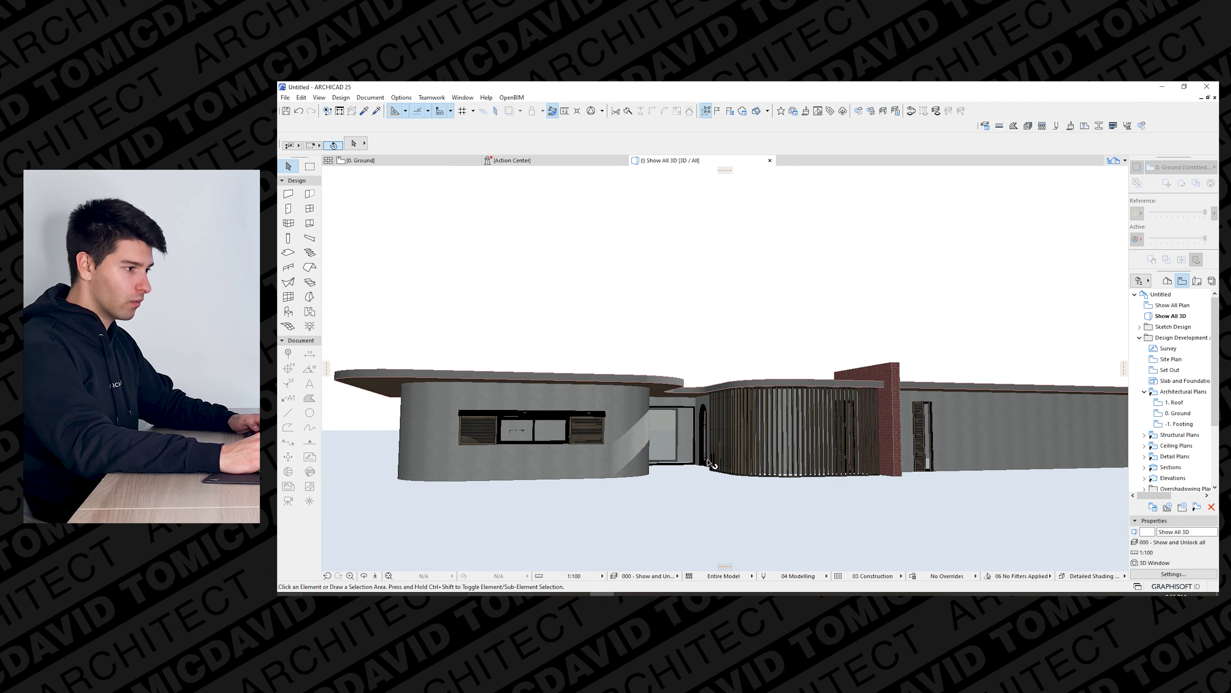
pyautogui.moveTo(704, 463); pyautogui.dragTo(711, 472)
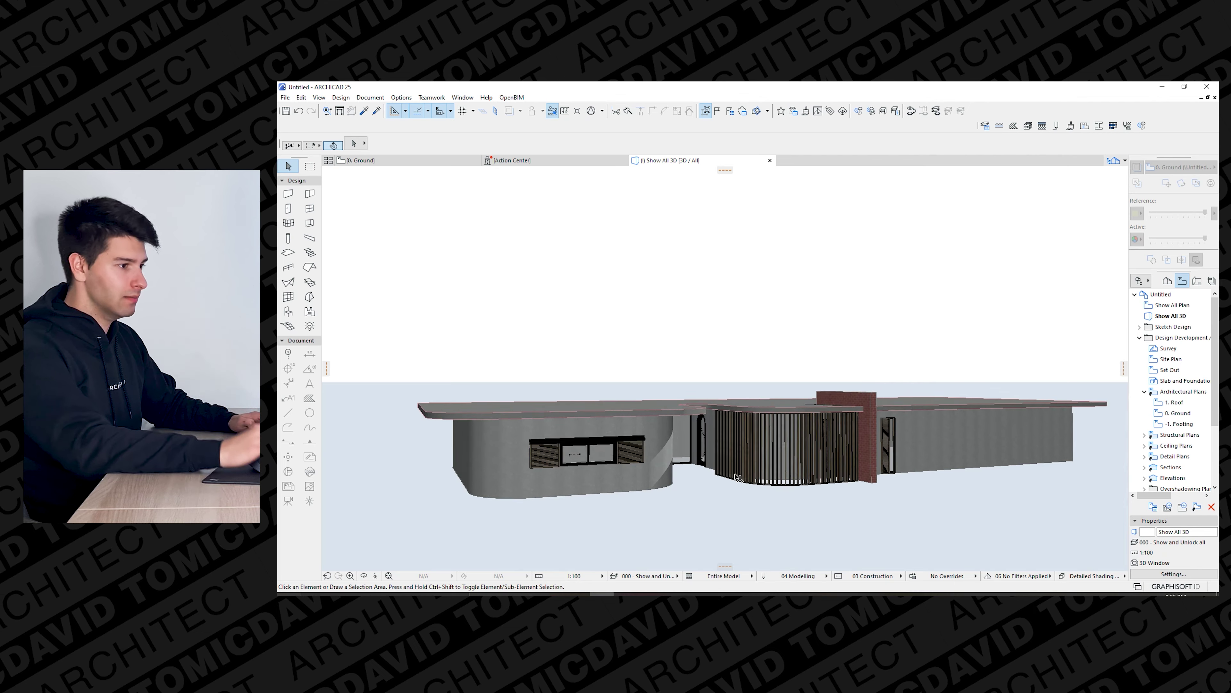